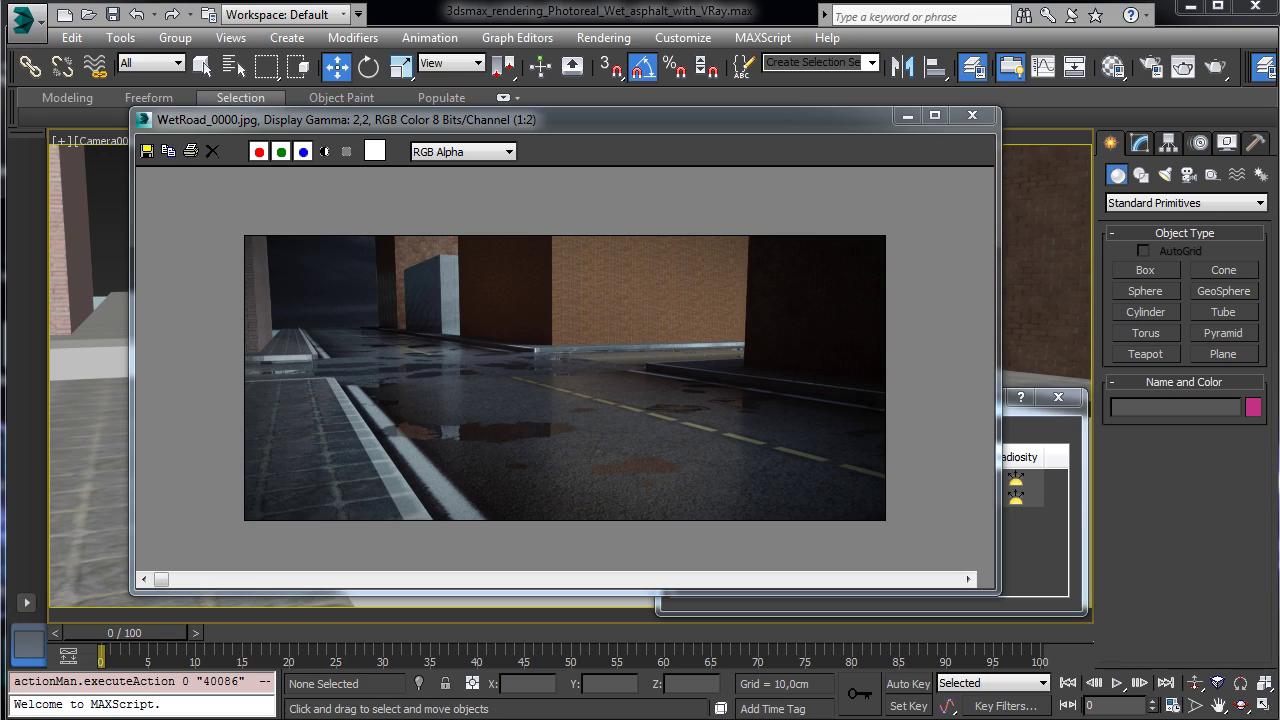
Minimize the rendered image window and unhide the Car layer.
left_click(906, 117)
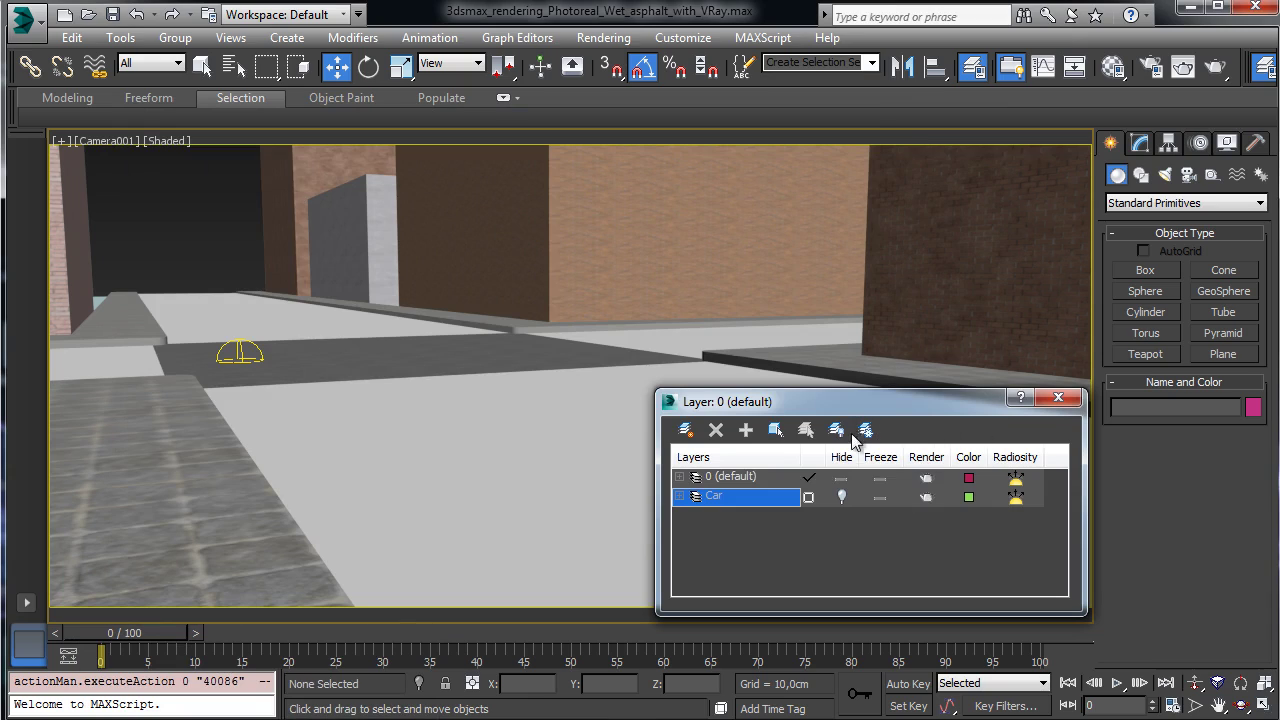
left_click(841, 497)
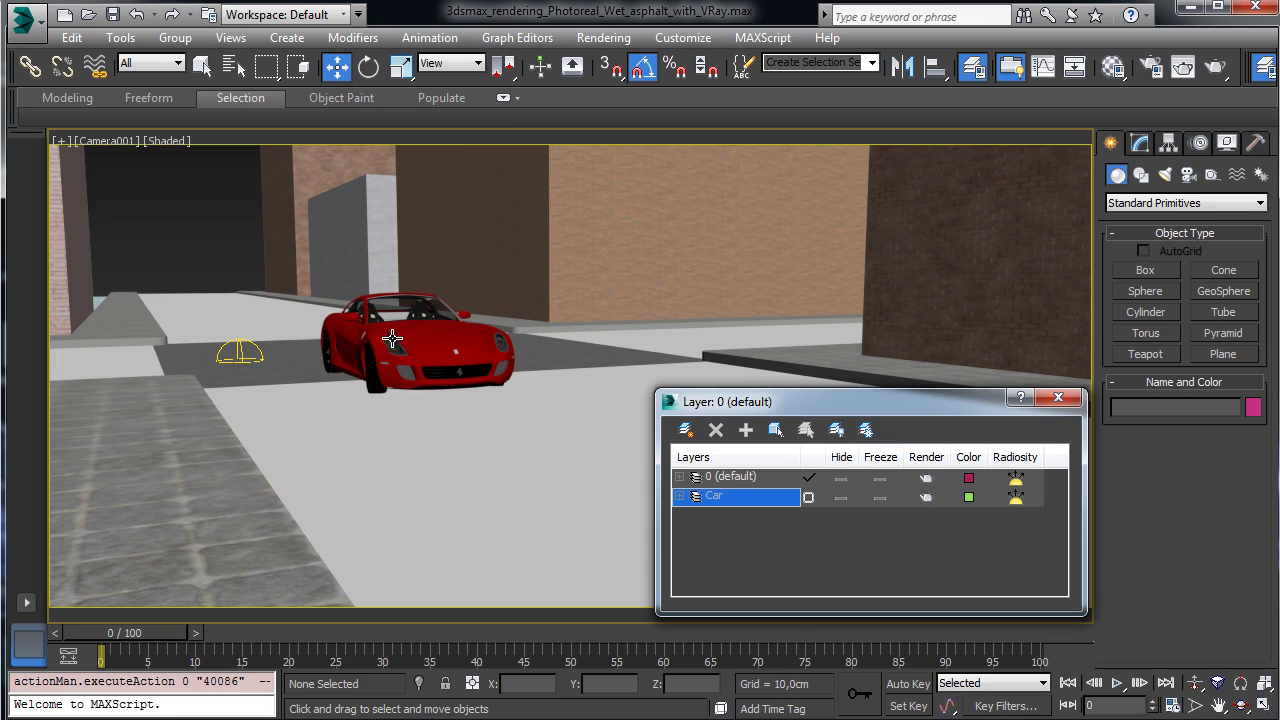
Review the list of objects in the scene.
left_click(369, 66)
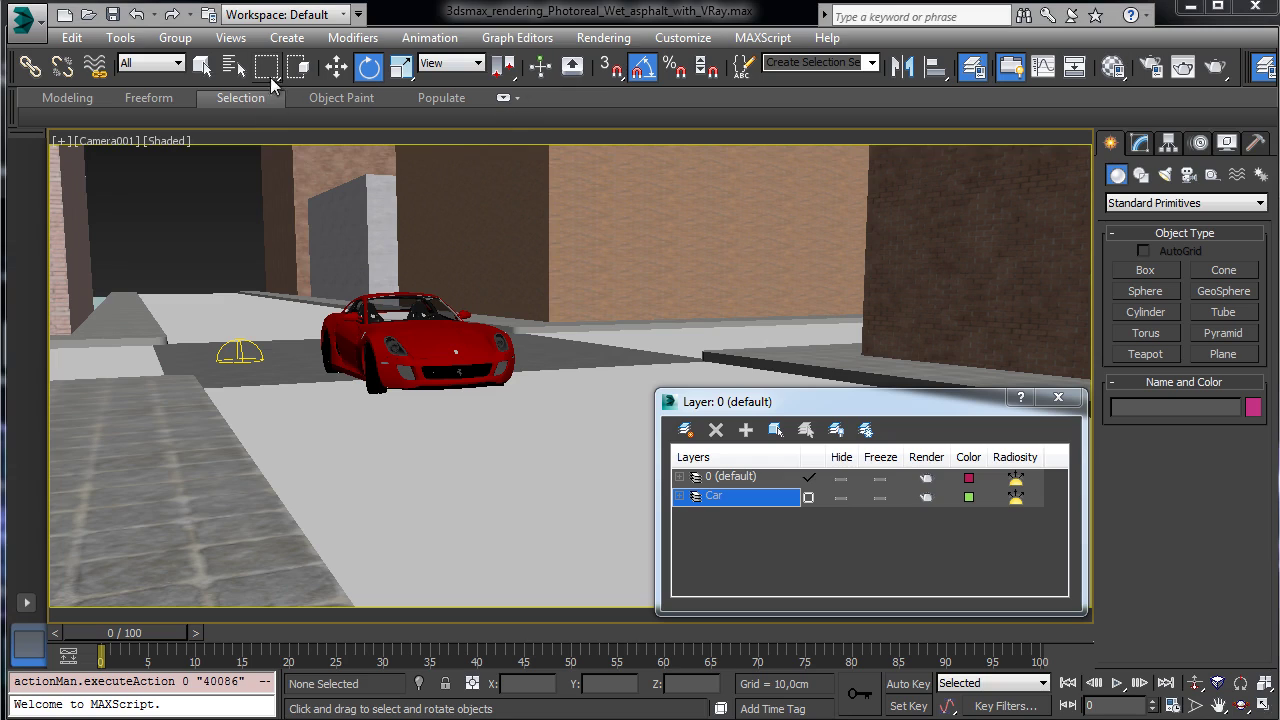
left_click(233, 66)
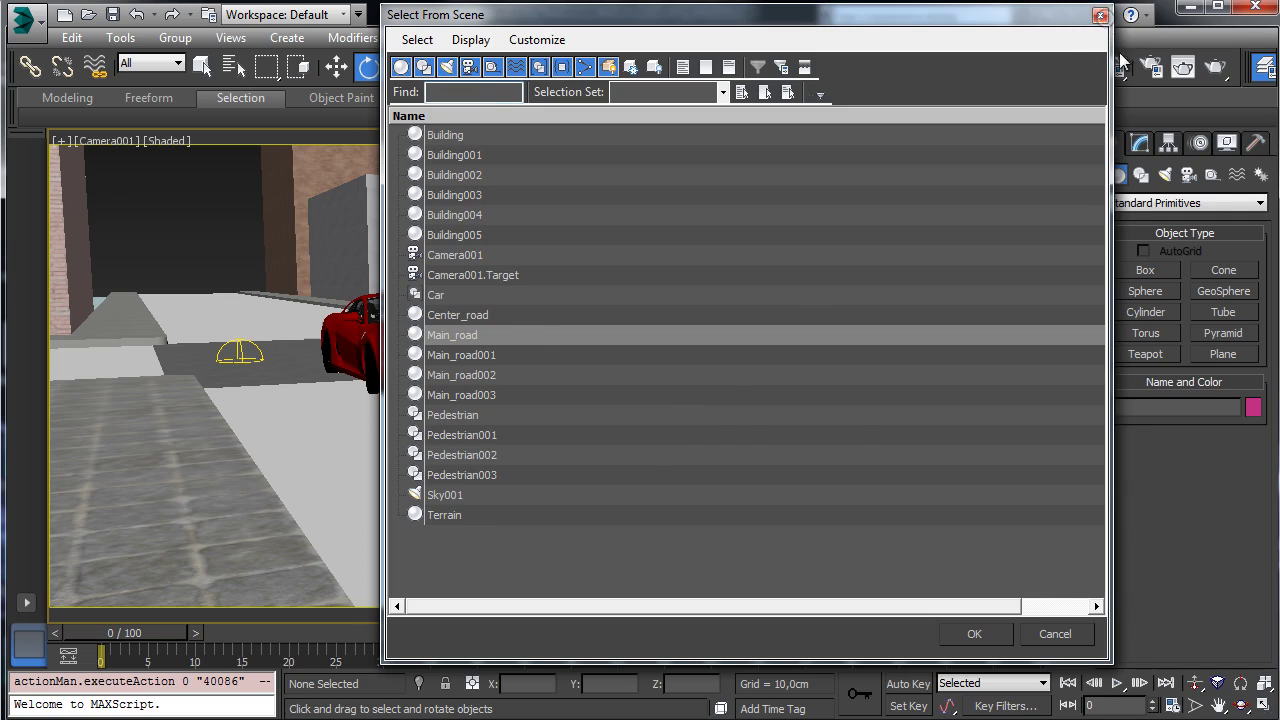
left_click(1100, 15)
Reset all Material Editor slots to default materials and place the editor clear of the car and skylight.
key("m")
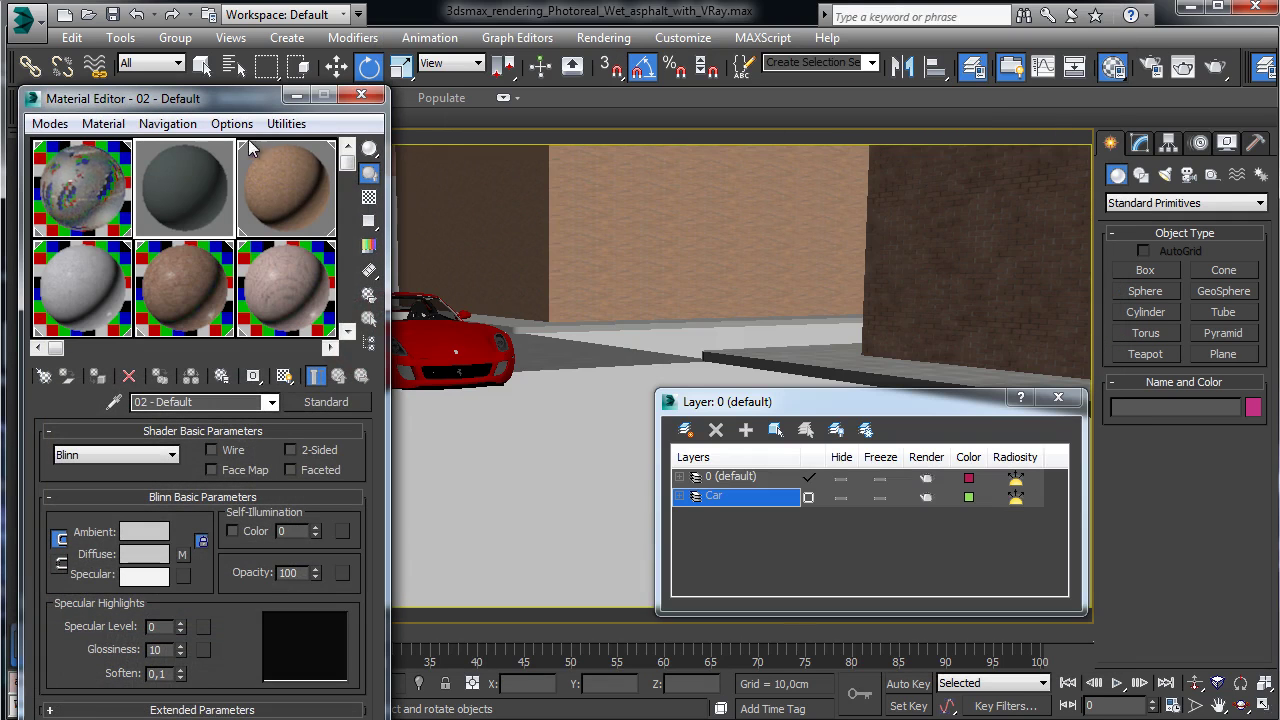
left_click_drag(233, 99, 755, 35)
left_click(808, 60)
left_click(862, 180)
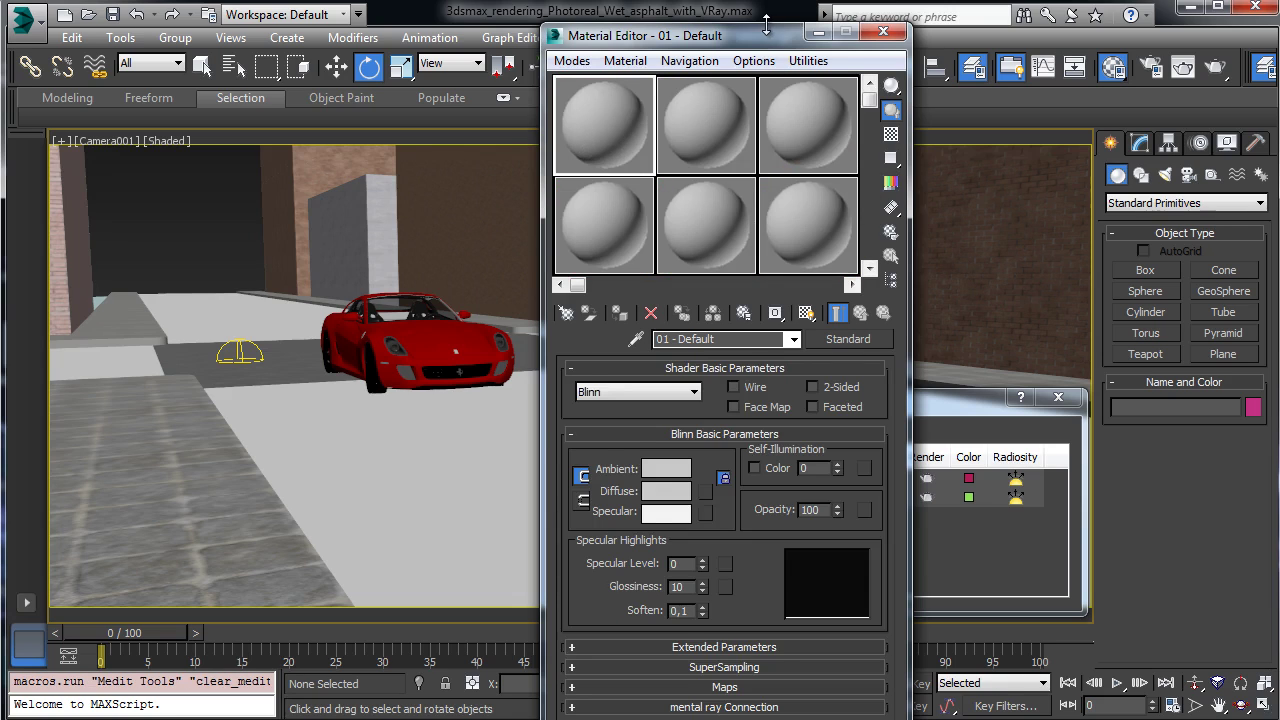
left_click_drag(766, 24, 839, 21)
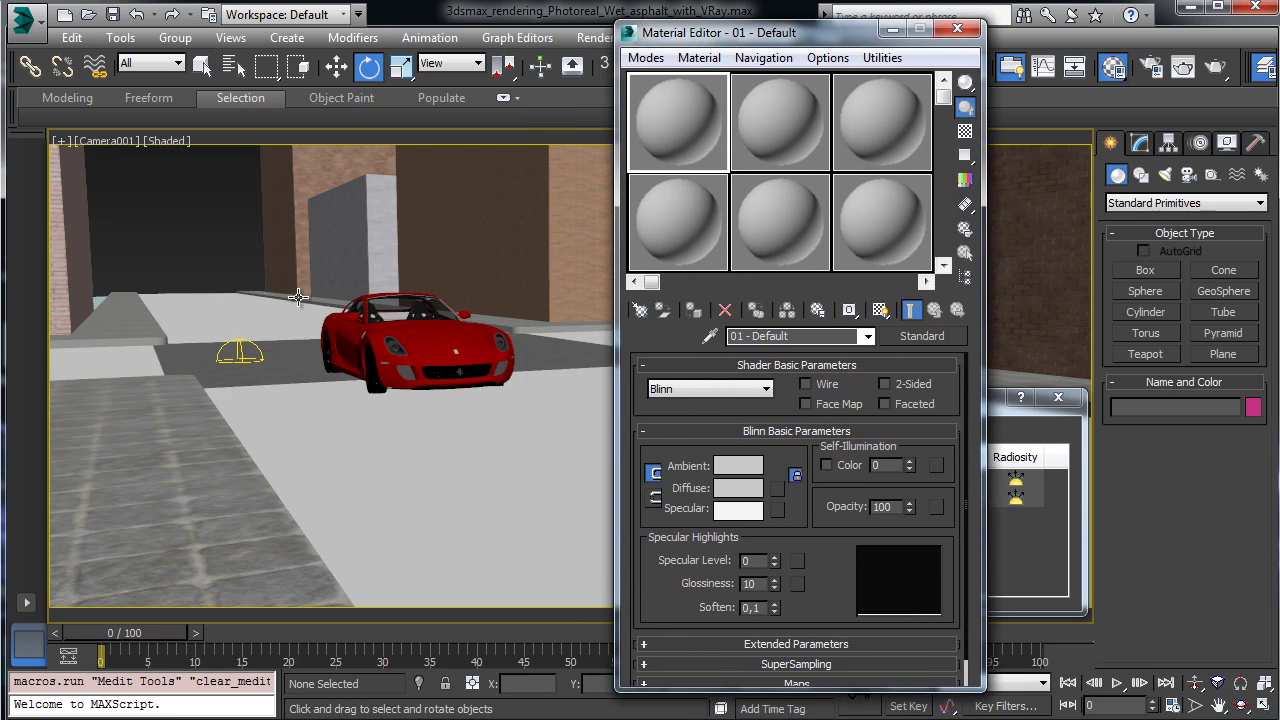
Copy the skylight's Color Correction map as an instance into the first material slot and delete the skylight.
left_click(234, 346)
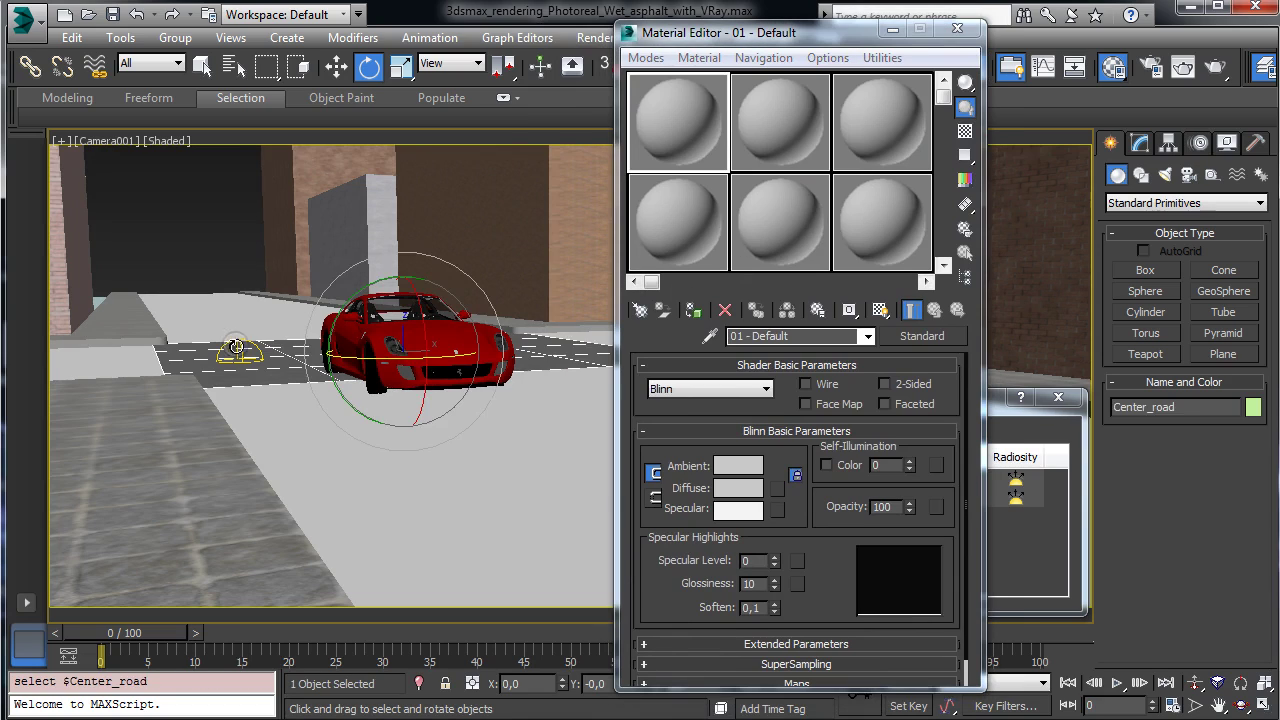
left_click(238, 345)
left_click(240, 341)
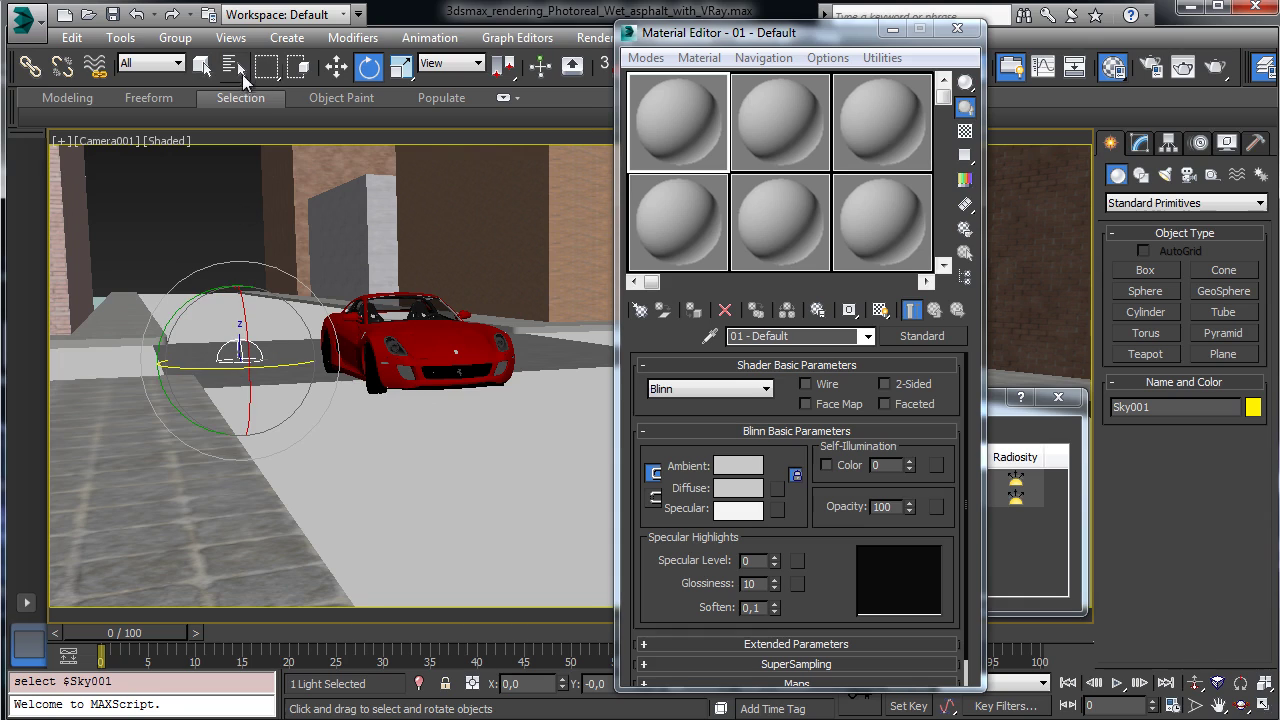
left_click(202, 66)
left_click(1139, 143)
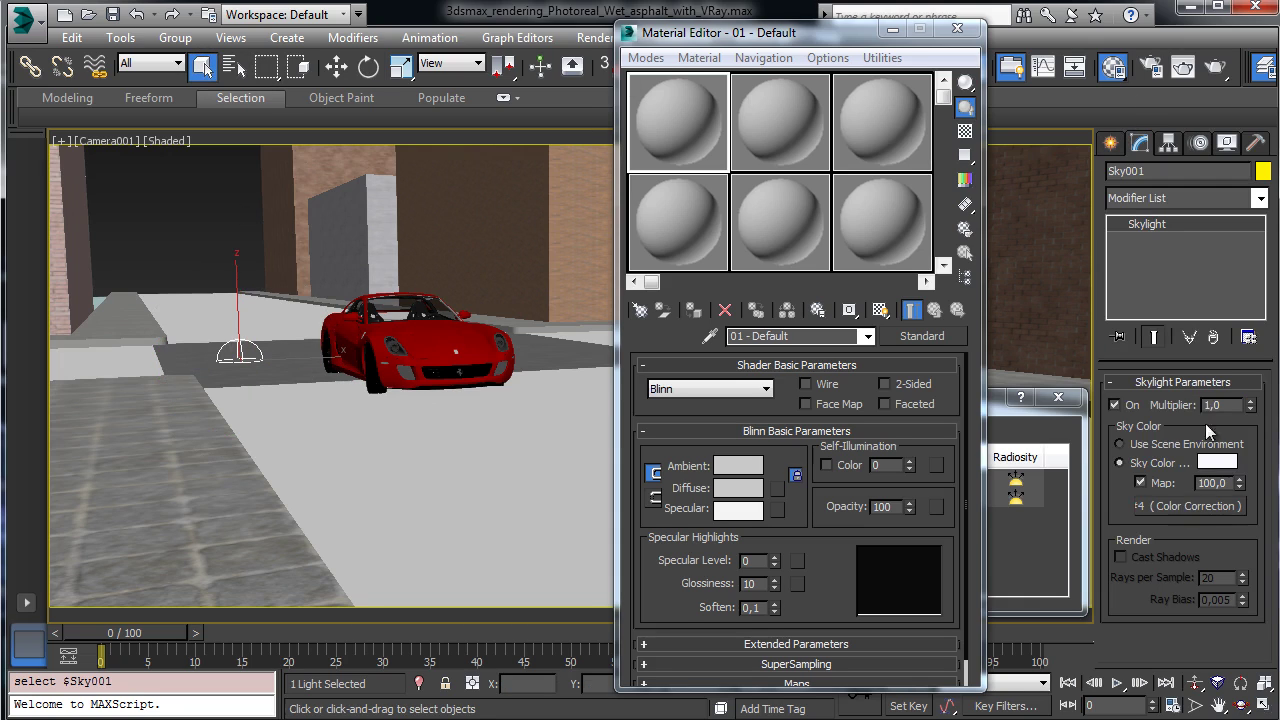
left_click_drag(1169, 504, 663, 141)
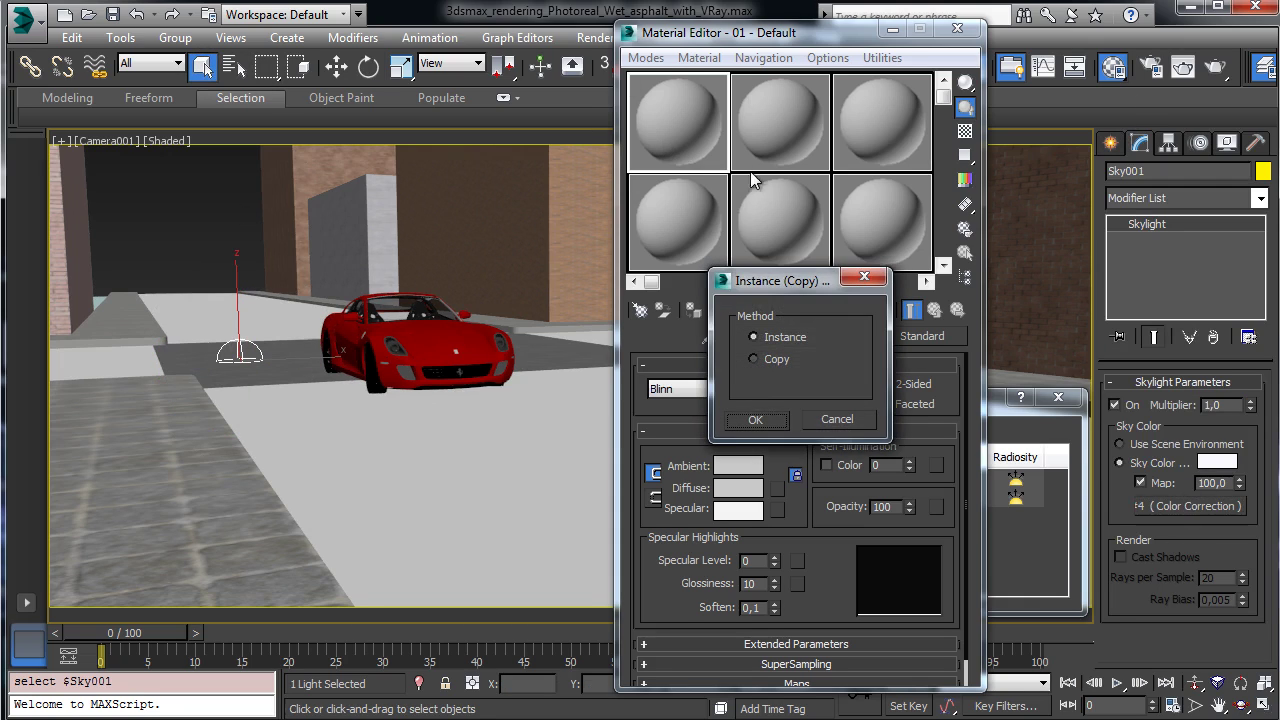
left_click(766, 424)
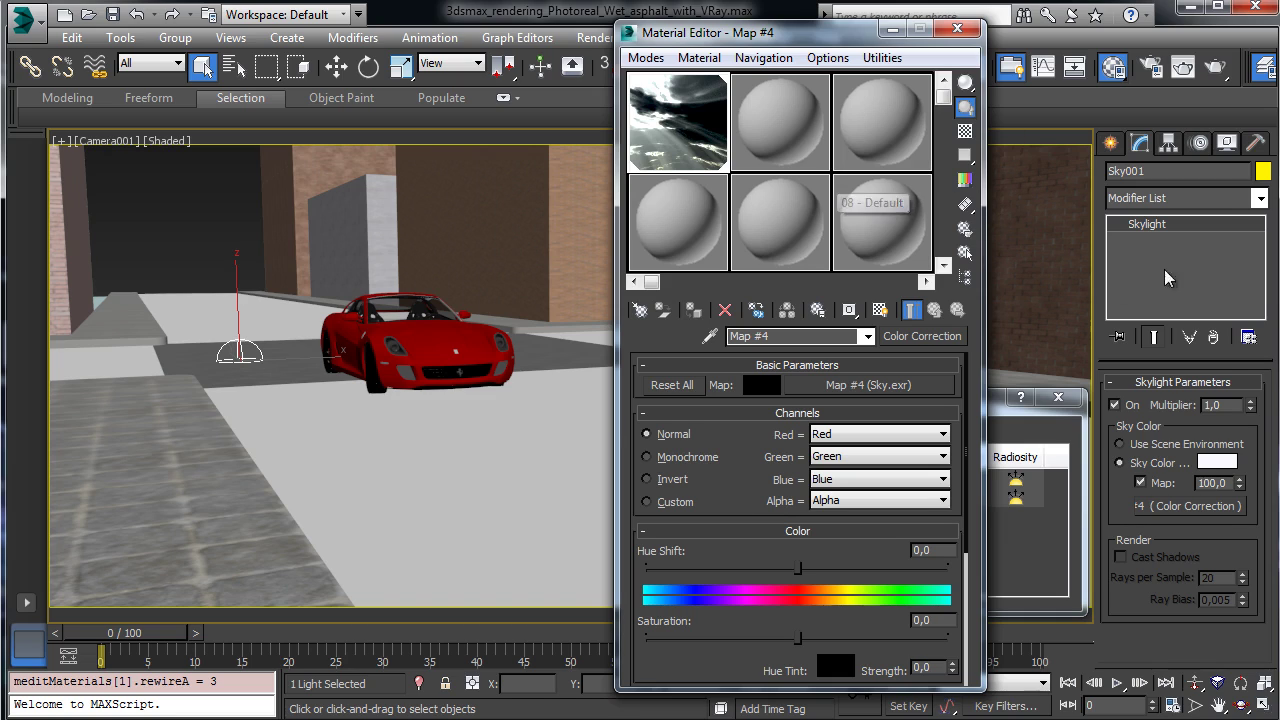
left_click(201, 68)
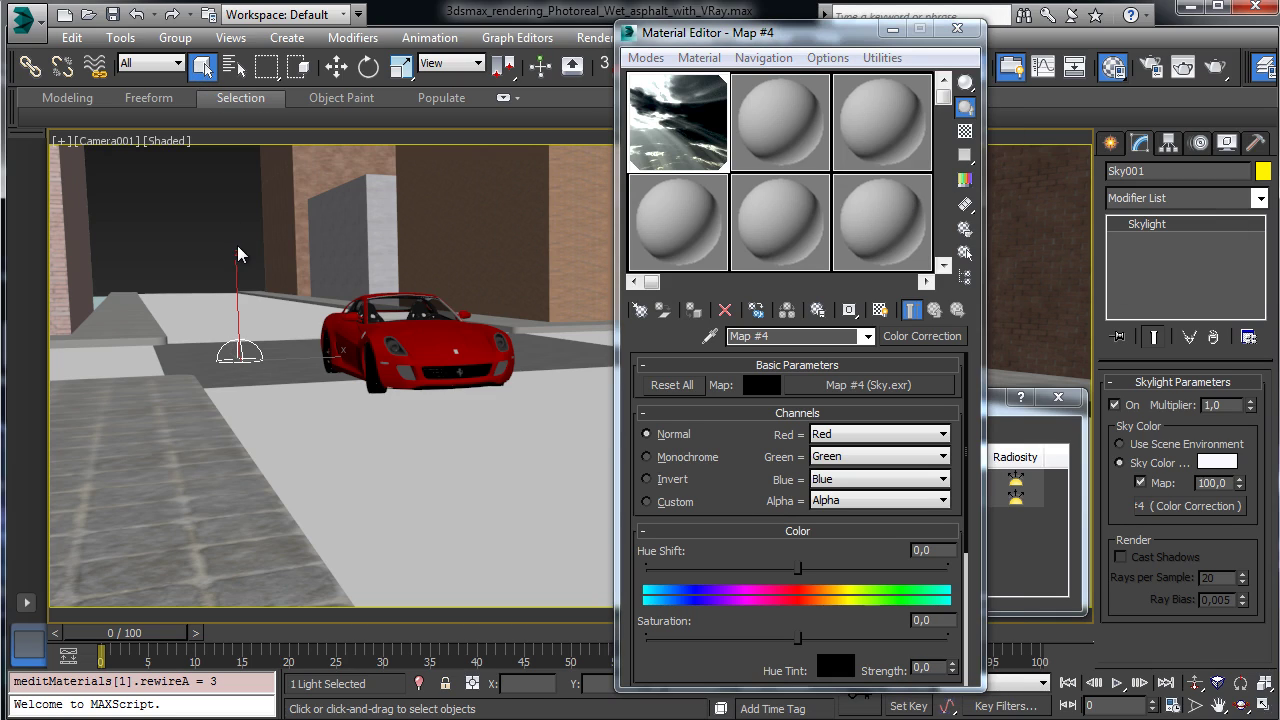
key("Delete")
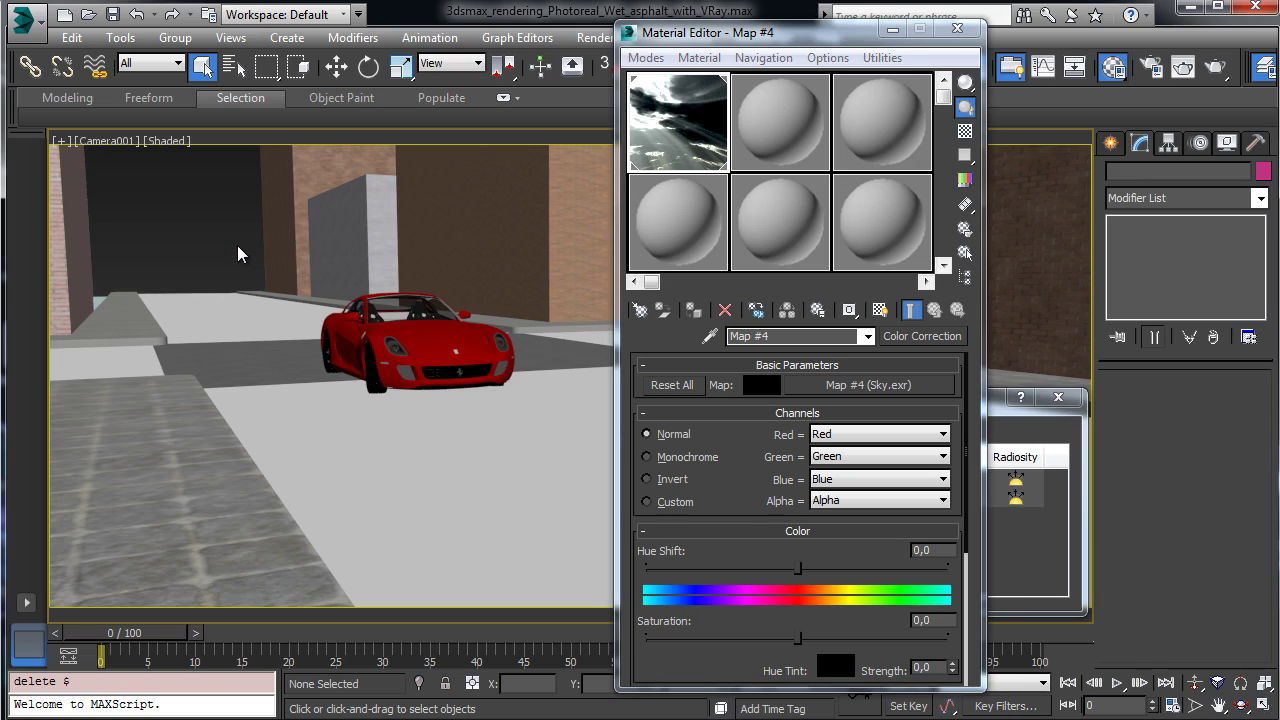
Create a VRayLight on the road surface beside the paved sidewalk.
left_click(1111, 146)
left_click(1165, 175)
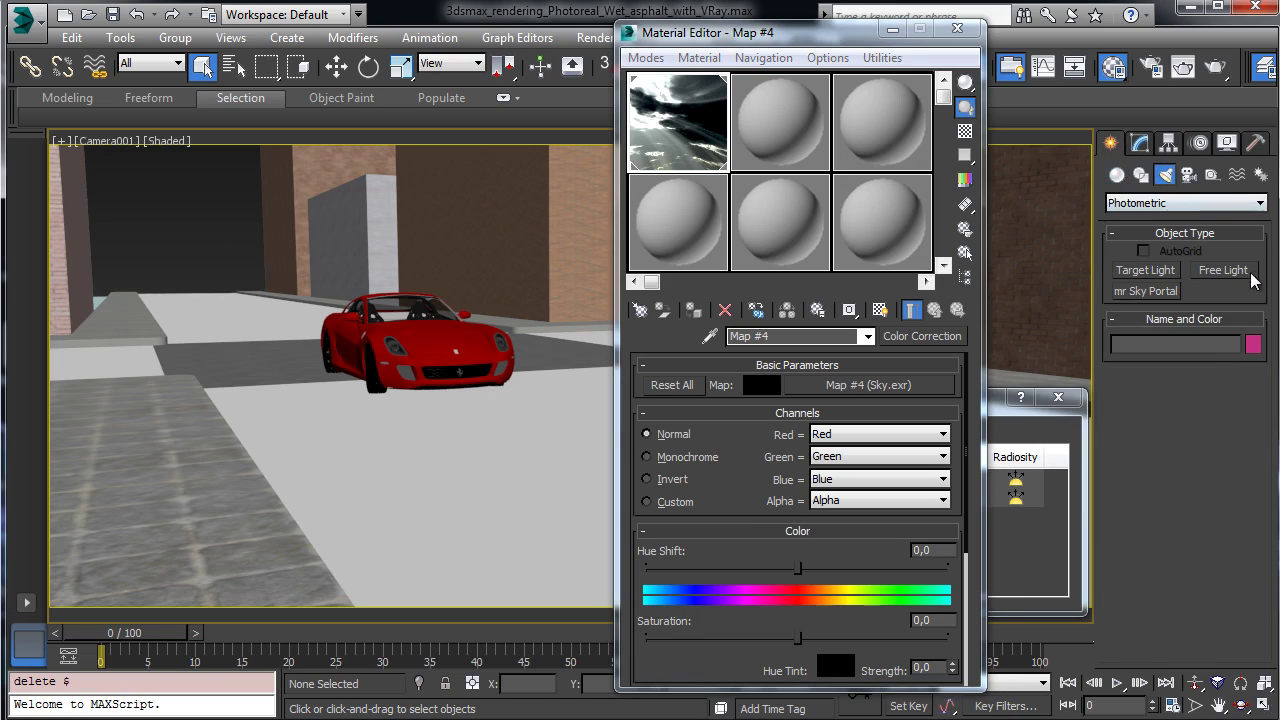
left_click(1172, 205)
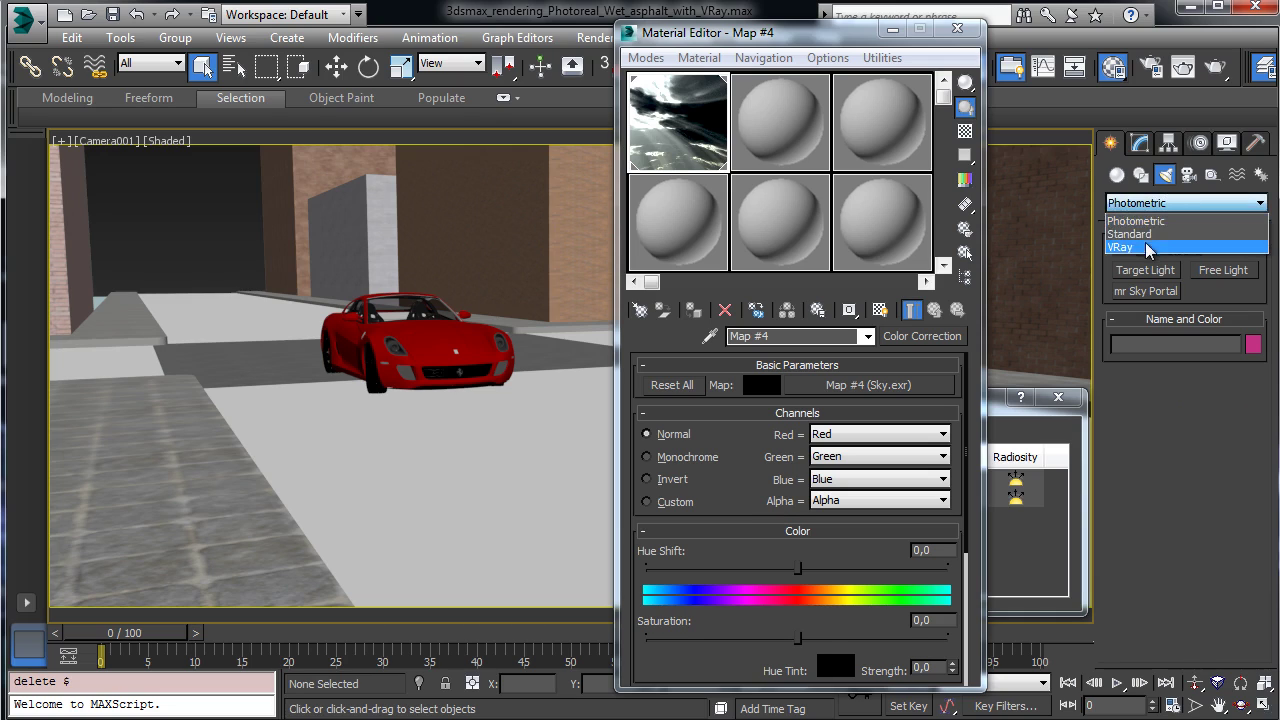
left_click(1180, 242)
left_click(1143, 276)
left_click_drag(309, 429, 232, 440)
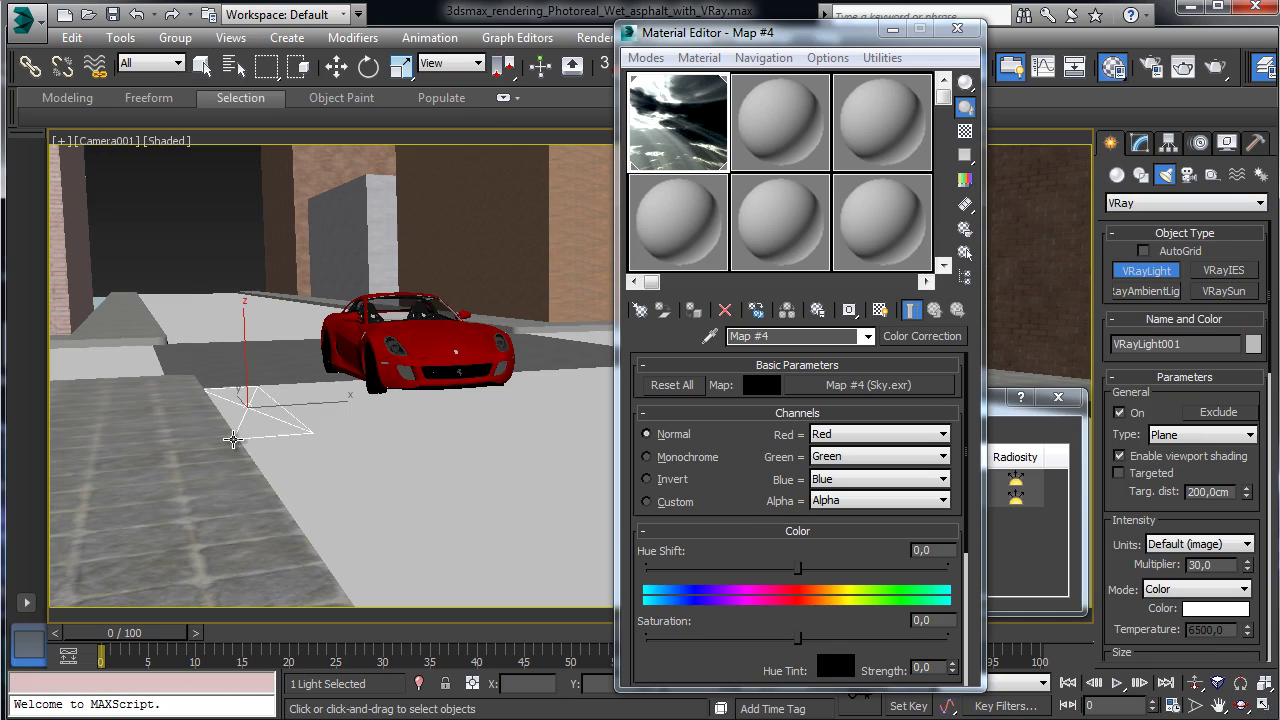
Rename the new light VRayLight_Sky_01 and change its type to Dome.
left_click(1140, 143)
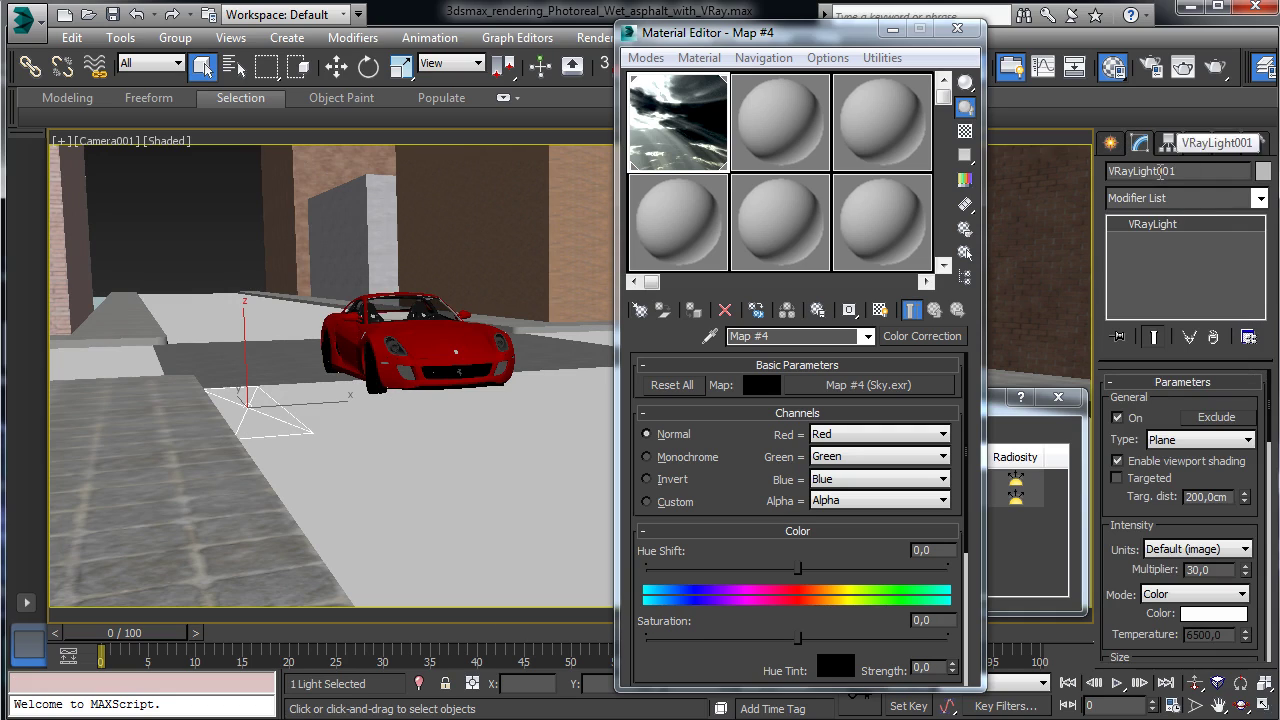
left_click_drag(1156, 170, 1178, 171)
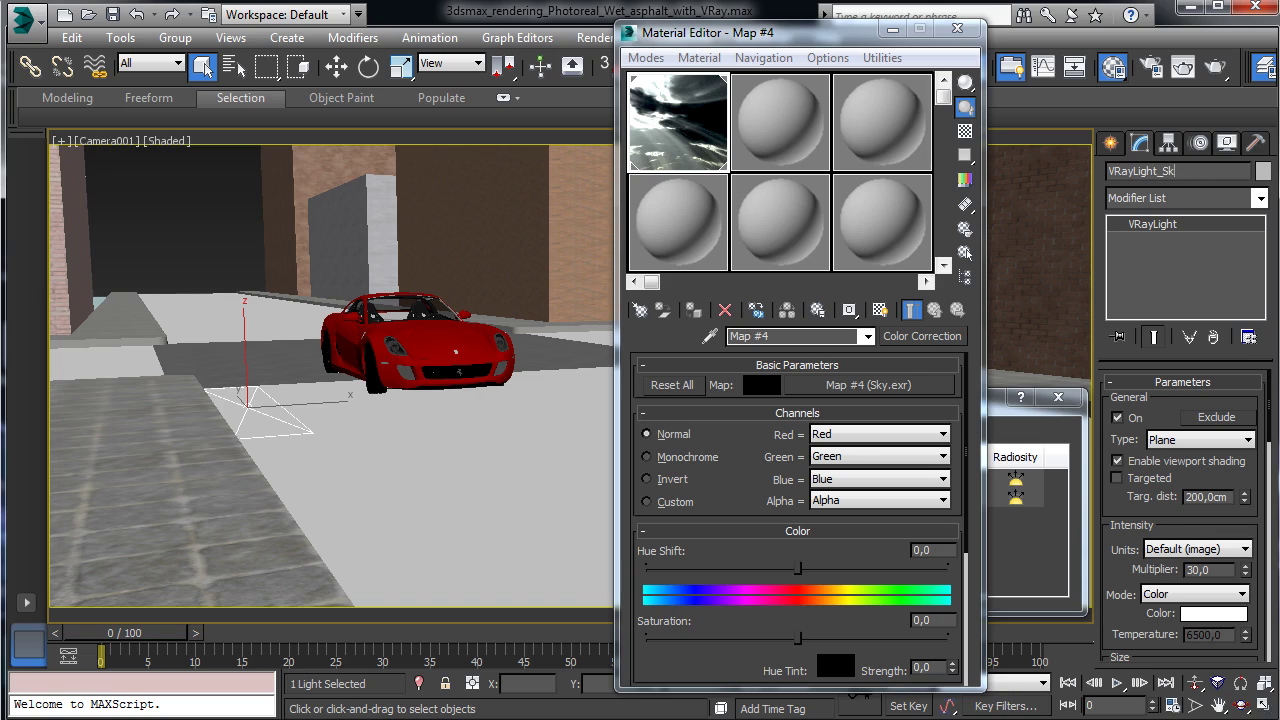
type("_Sky_01")
key("Return")
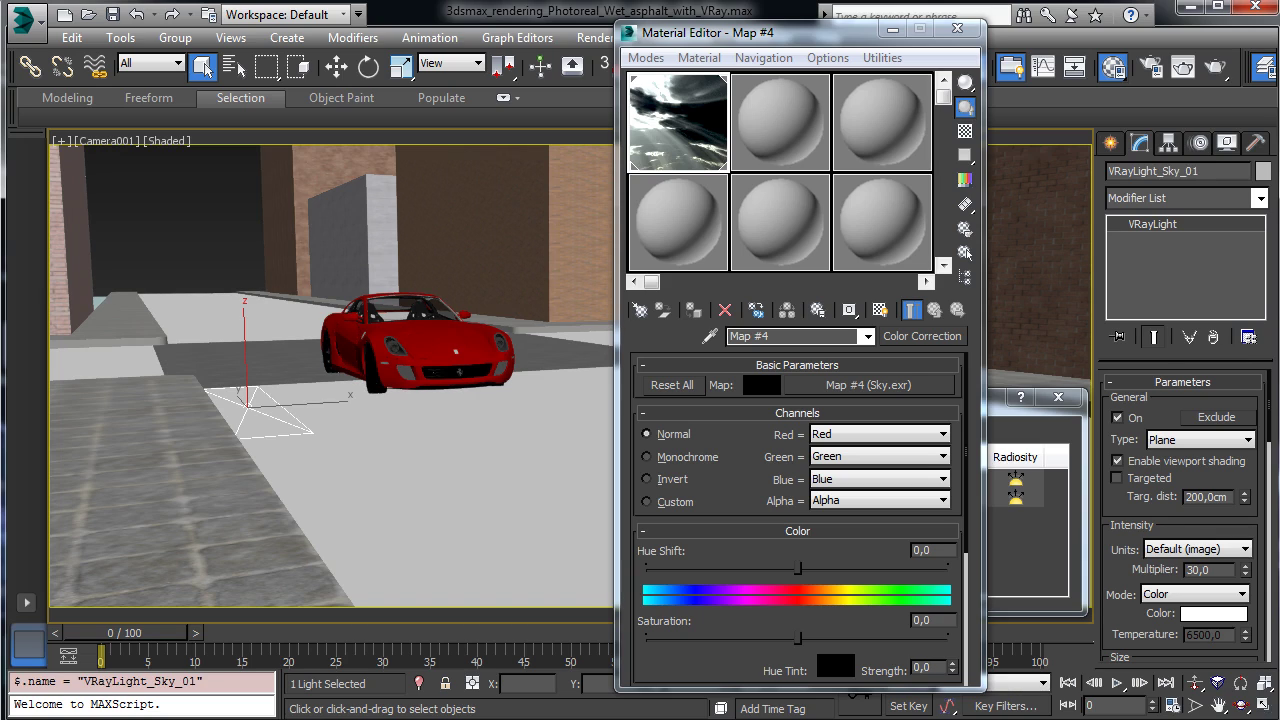
left_click(1190, 440)
left_click(1163, 470)
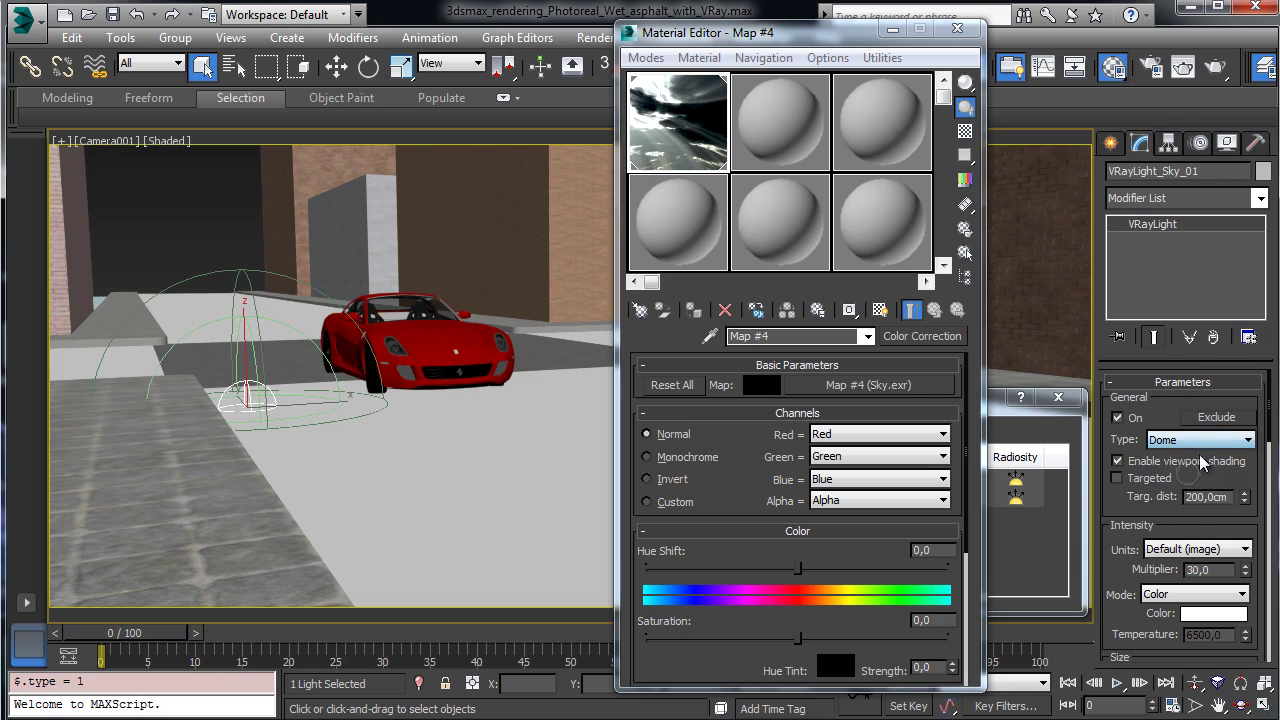
Set the dome light's intensity multiplier to 1 and make the light invisible.
left_click_drag(1163, 360, 1163, 303)
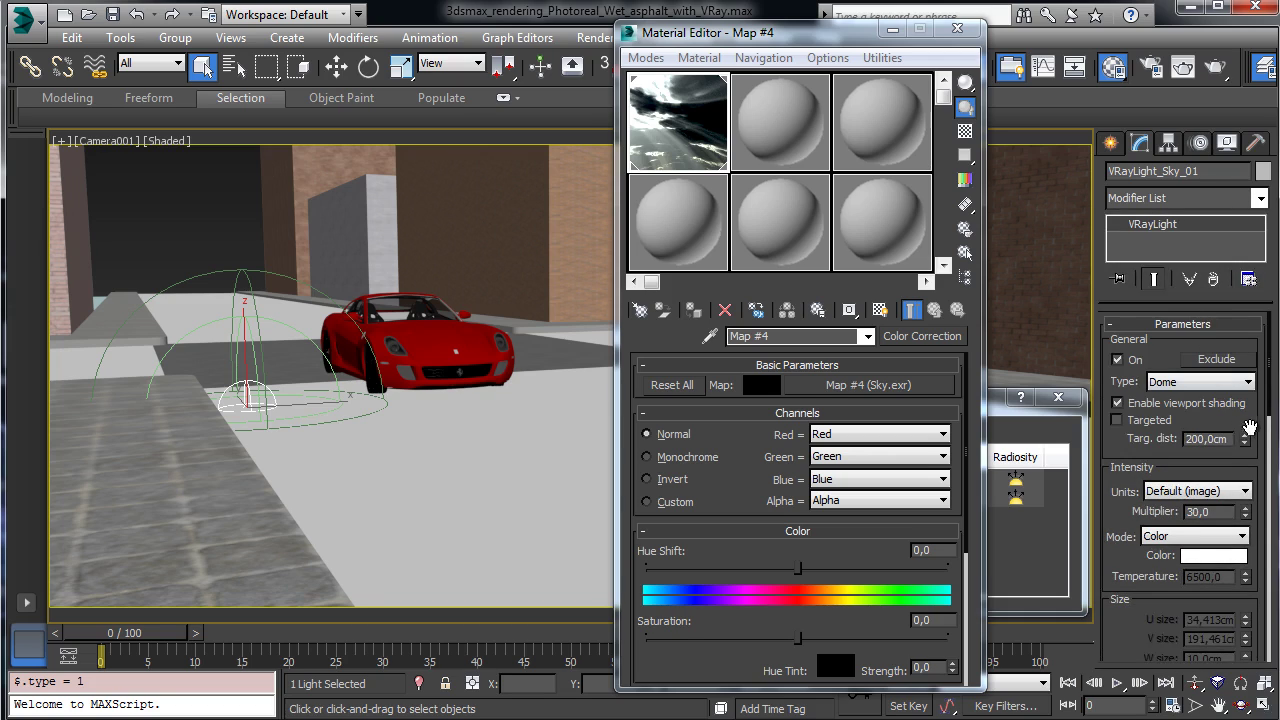
left_click_drag(1222, 463, 1216, 344)
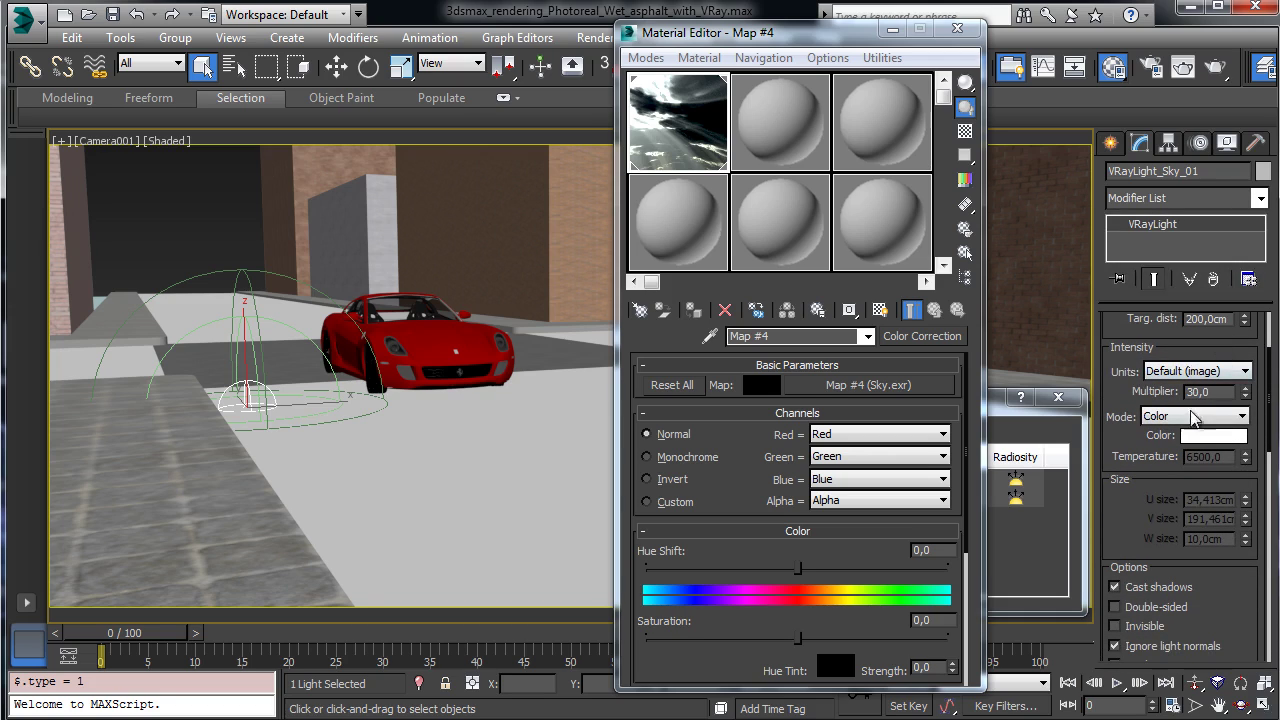
left_click(1210, 391)
type("1")
key("Return")
scroll(1197, 420, "down", 5)
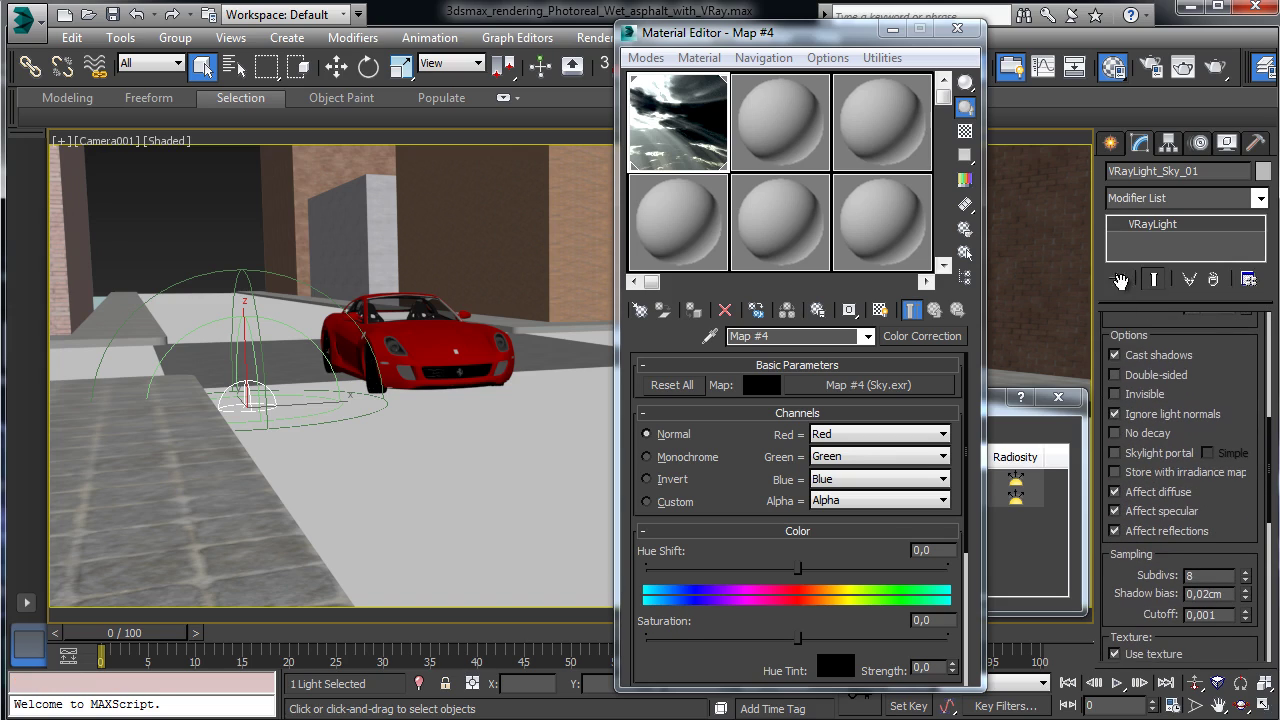
left_click(1144, 394)
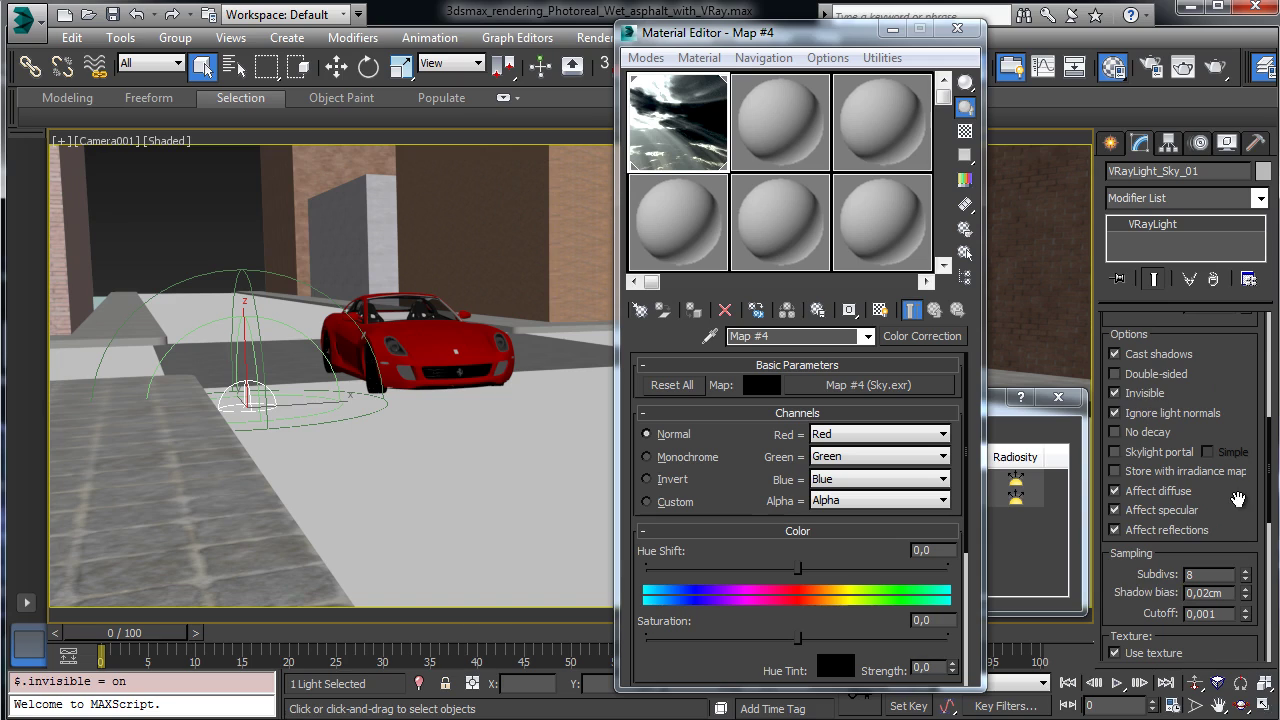
Assign the Color Correction sky map as an instance to the dome light's texture and set the texture resolution to 2048.
scroll(1239, 529, "down", 3)
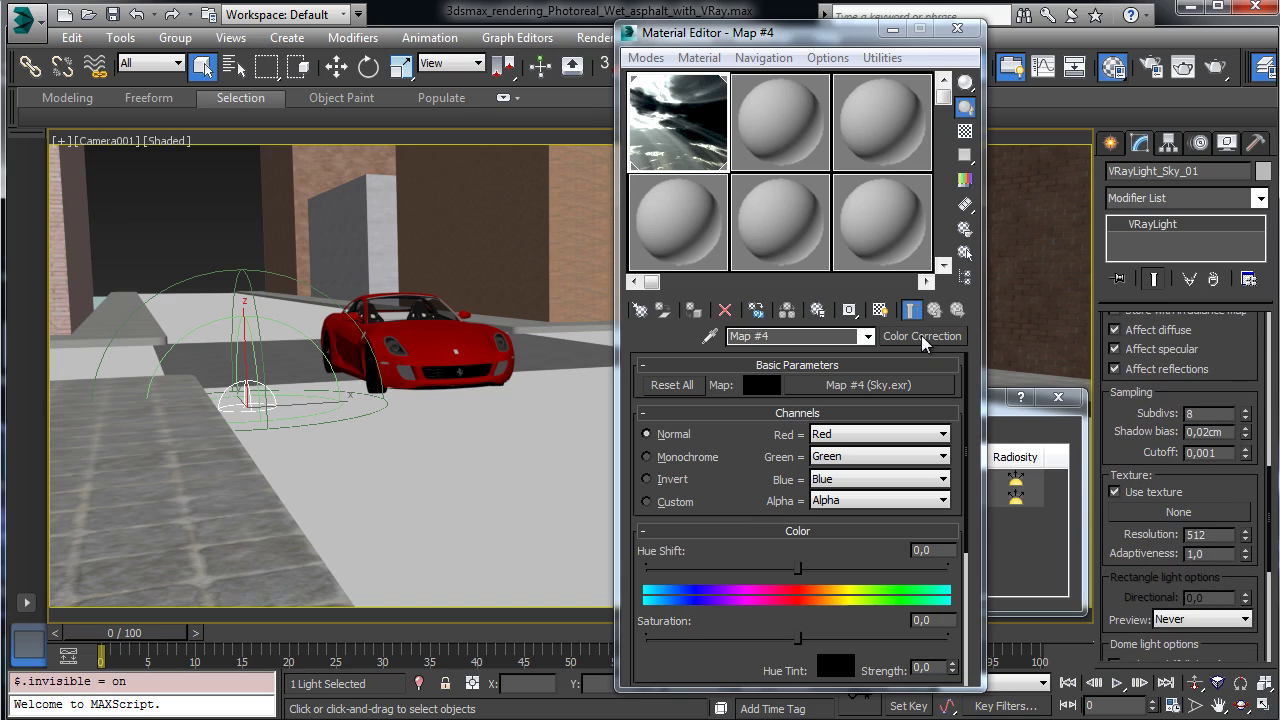
left_click_drag(924, 340, 1178, 512)
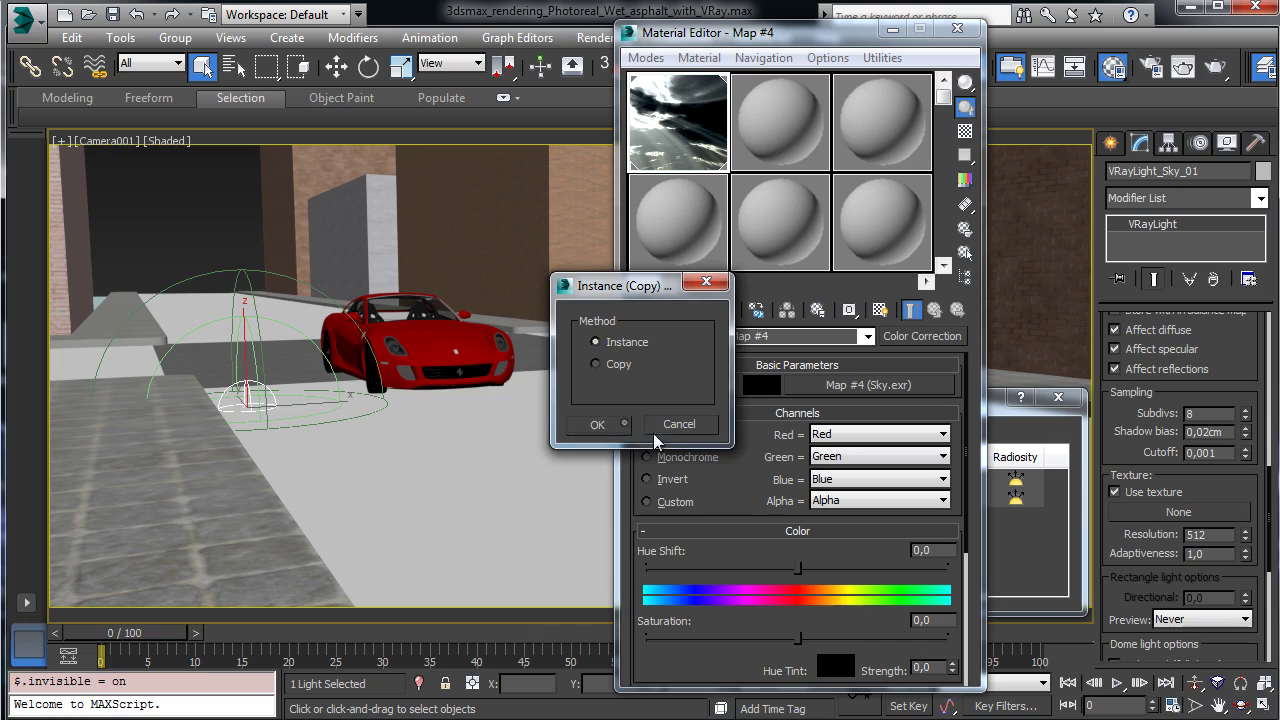
key("Return")
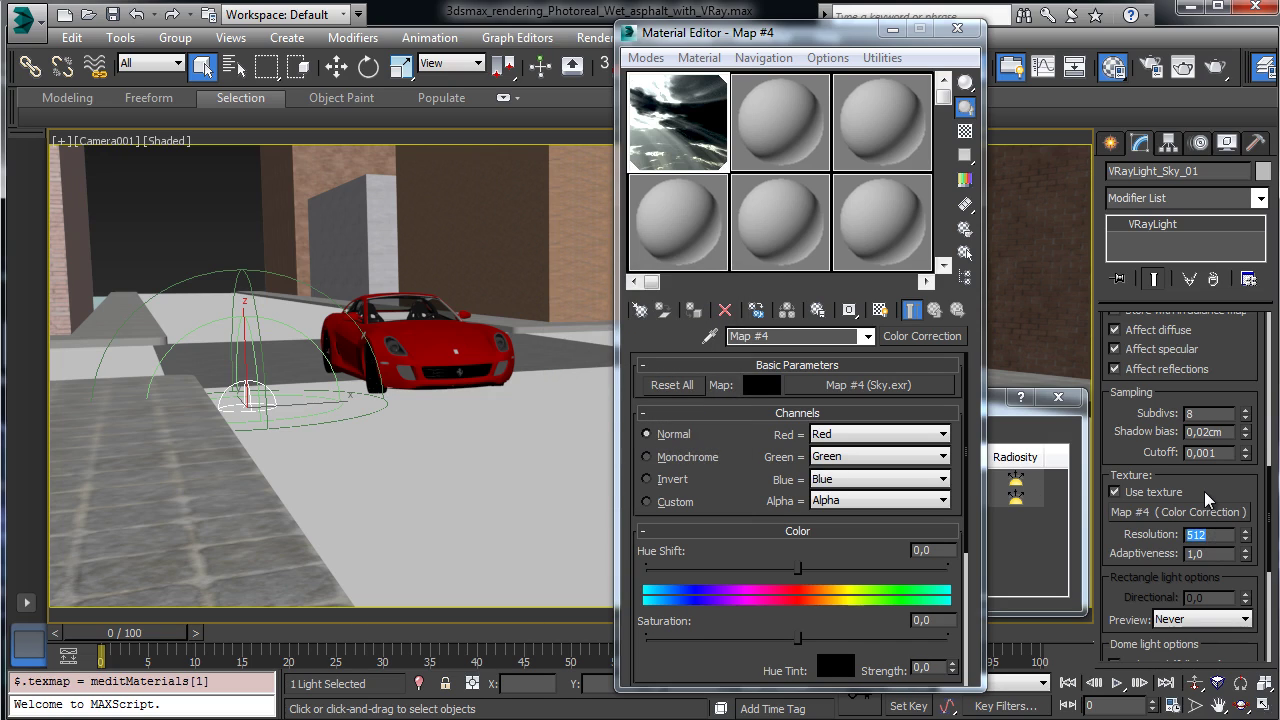
type("2048")
key("Return")
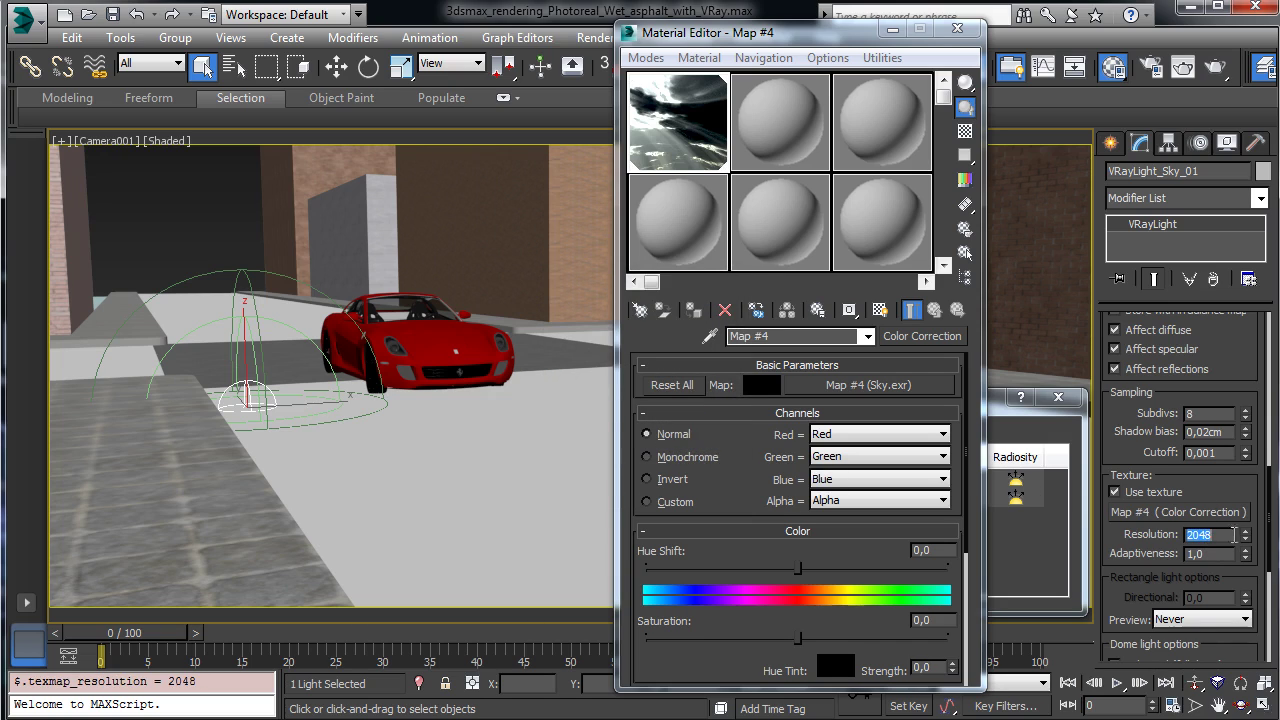
Make the dome light spherical (full dome) and close the Material Editor.
scroll(1209, 487, "down", 4)
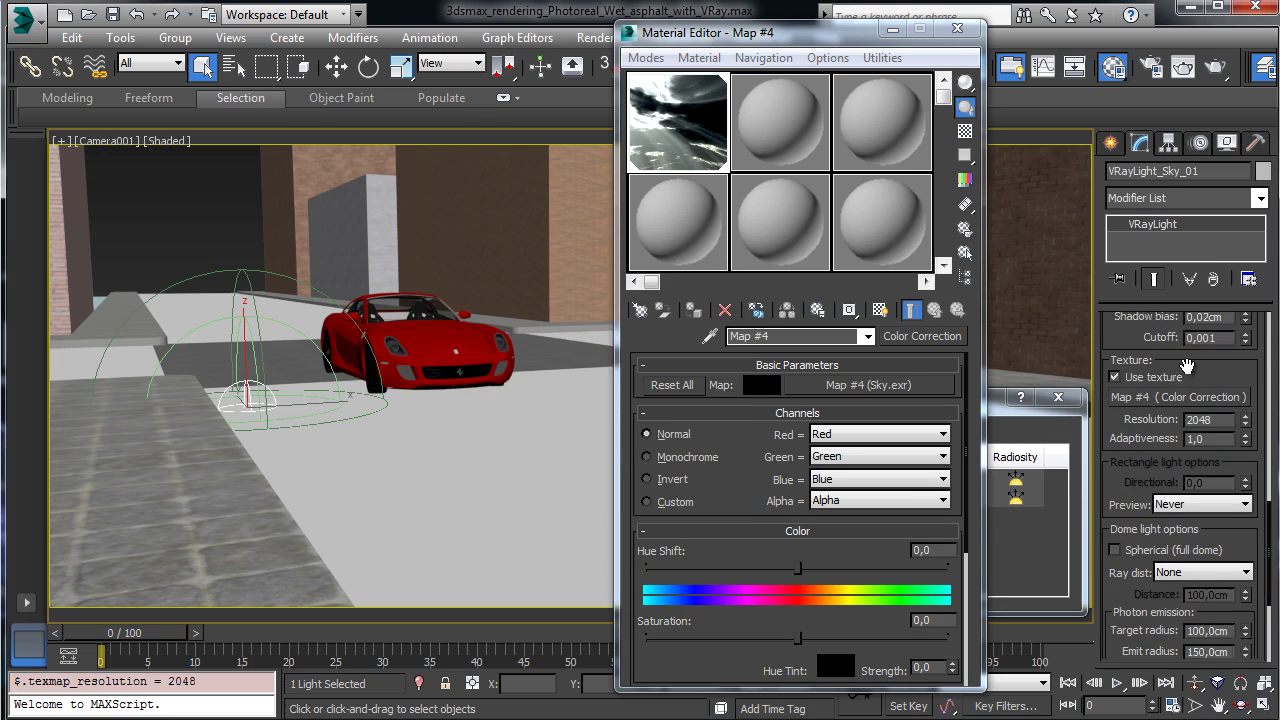
left_click(1152, 544)
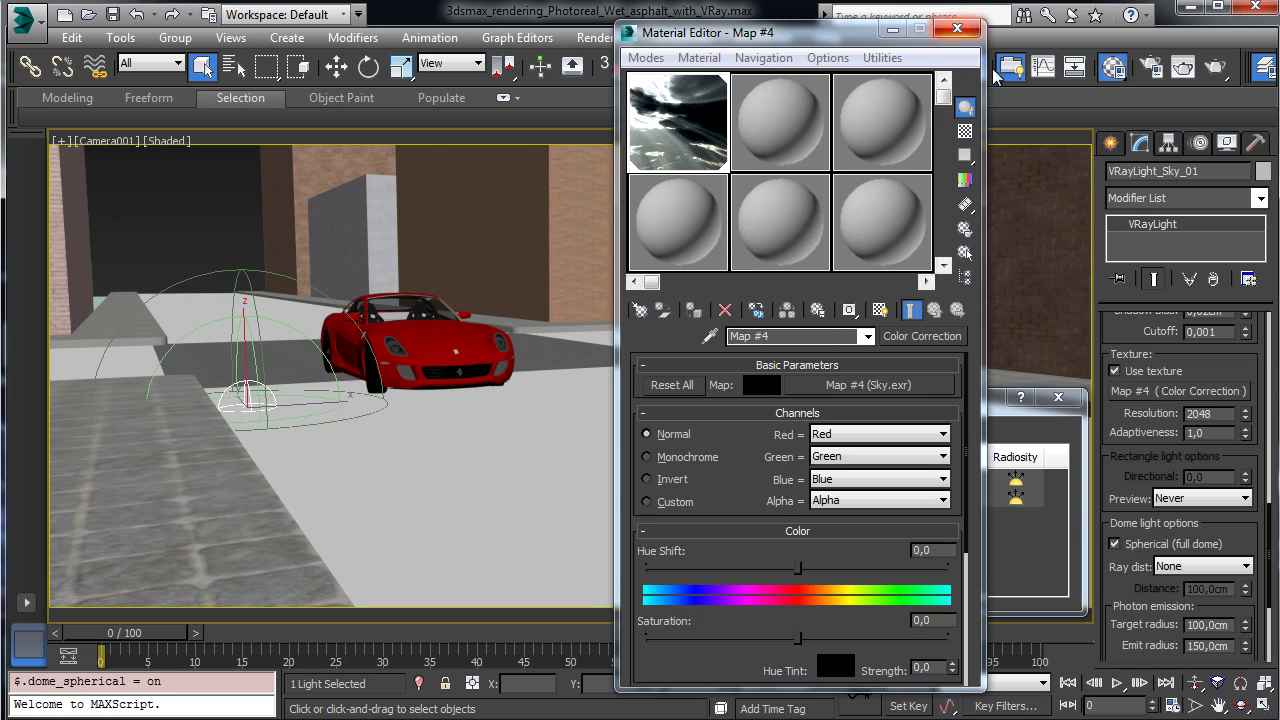
left_click(950, 33)
Create a Daylight system on the street beside the car, near the dome light.
left_click(1109, 142)
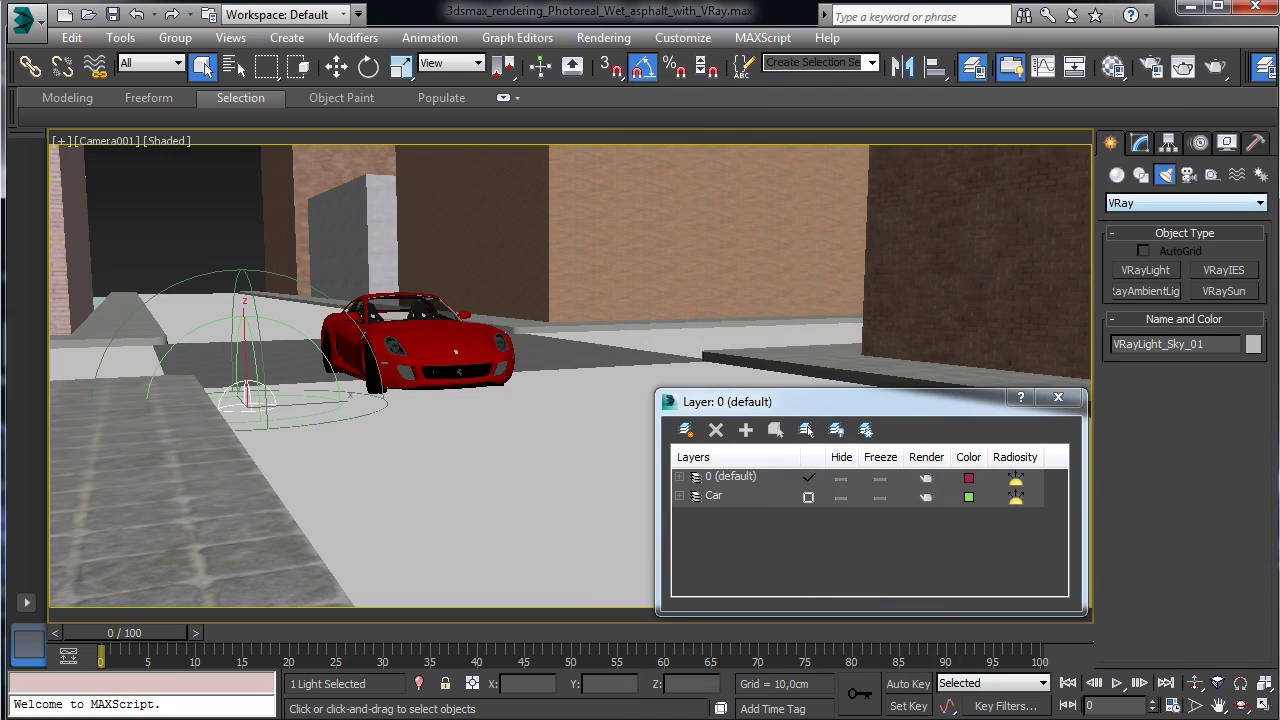
left_click(1226, 290)
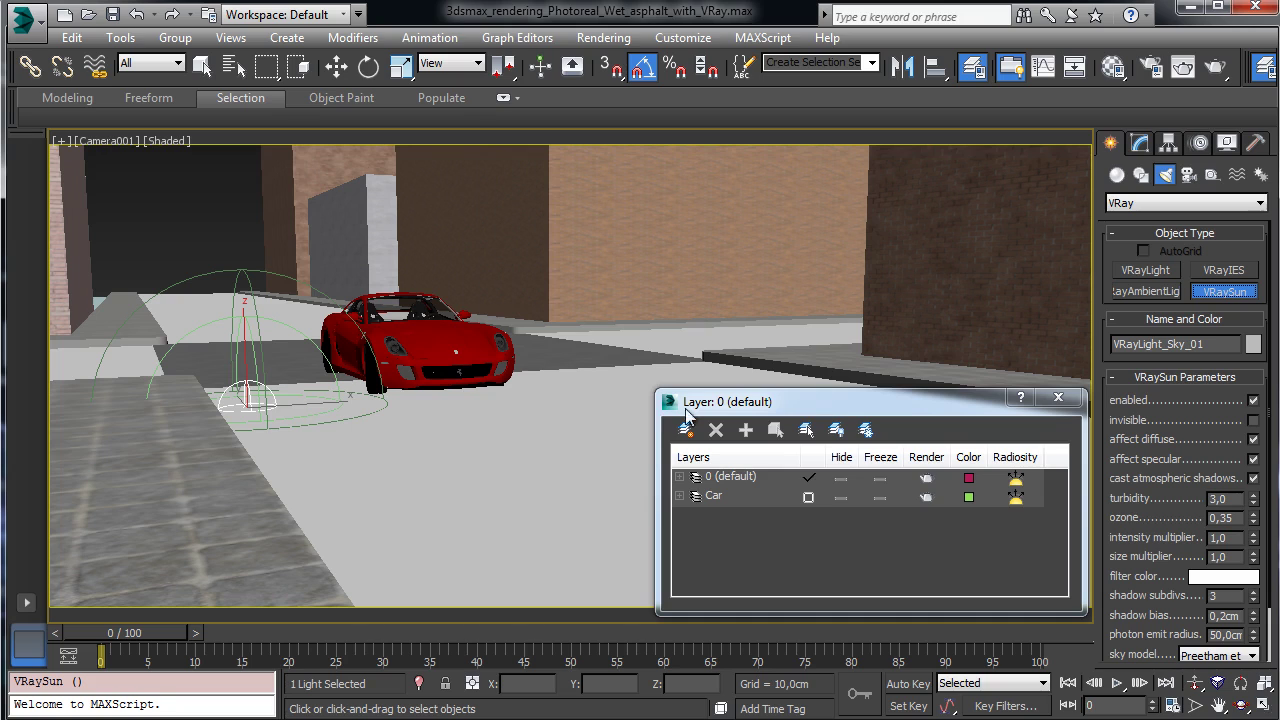
left_click(1261, 175)
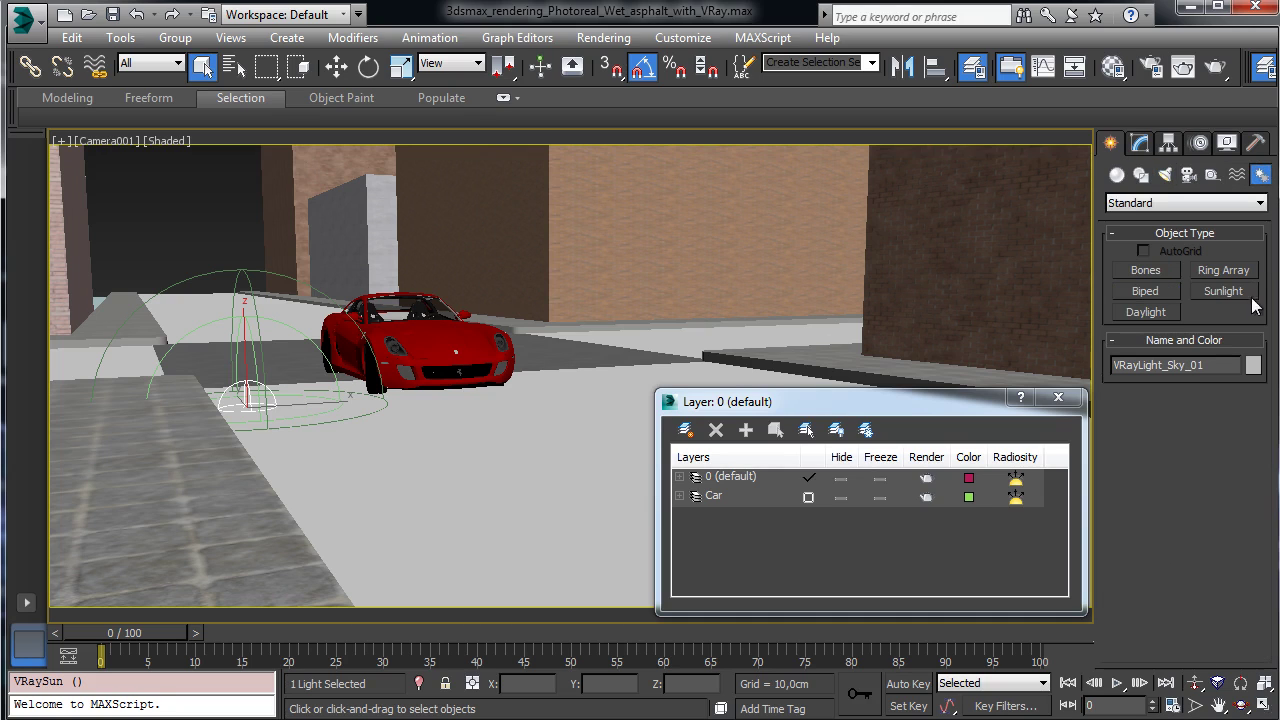
left_click(1156, 312)
left_click(590, 426)
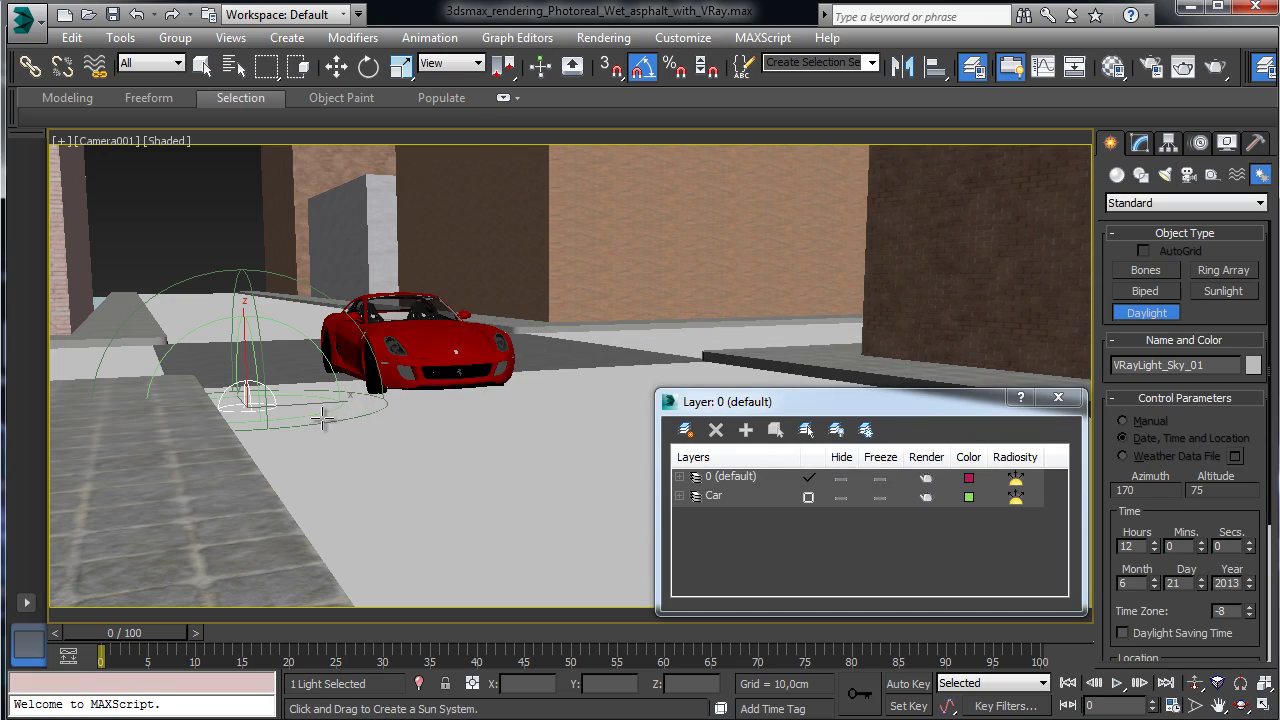
left_click_drag(323, 412, 330, 432)
left_click(674, 271)
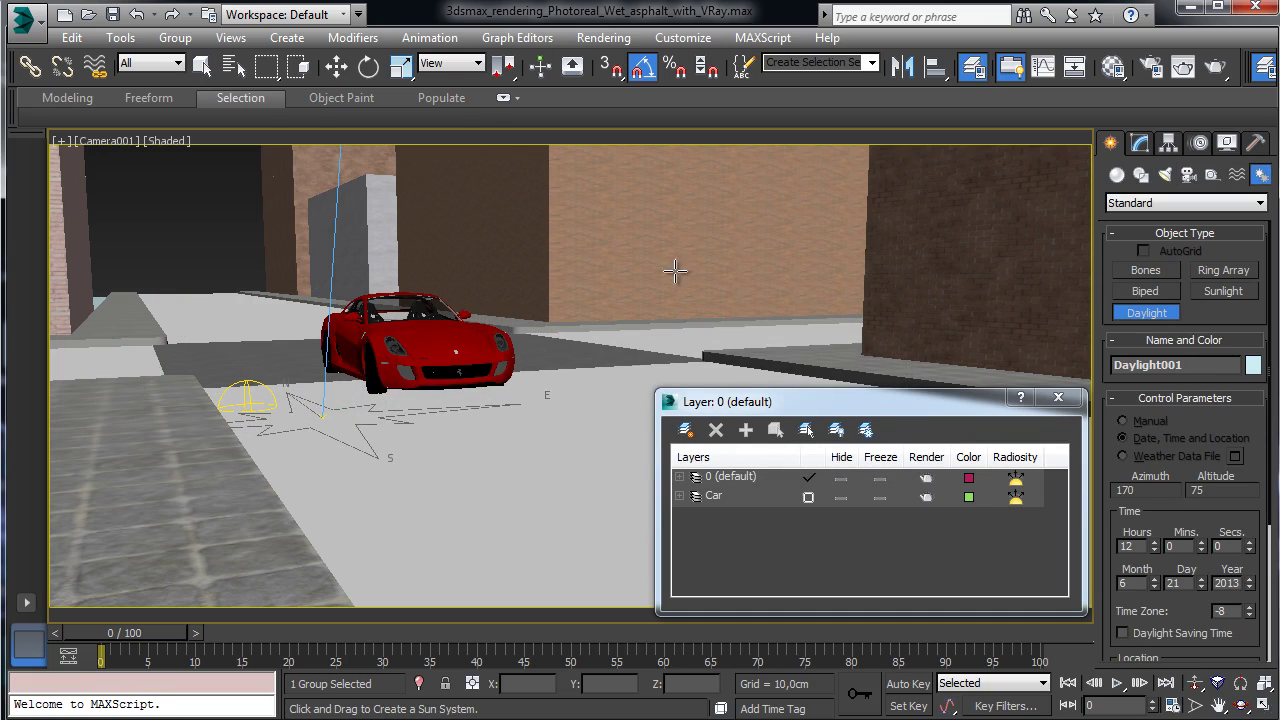
Set the daylight's sunlight type to VRaySun without adding a VRaySky environment map, and deactivate its skylight.
left_click(201, 66)
left_click(1139, 143)
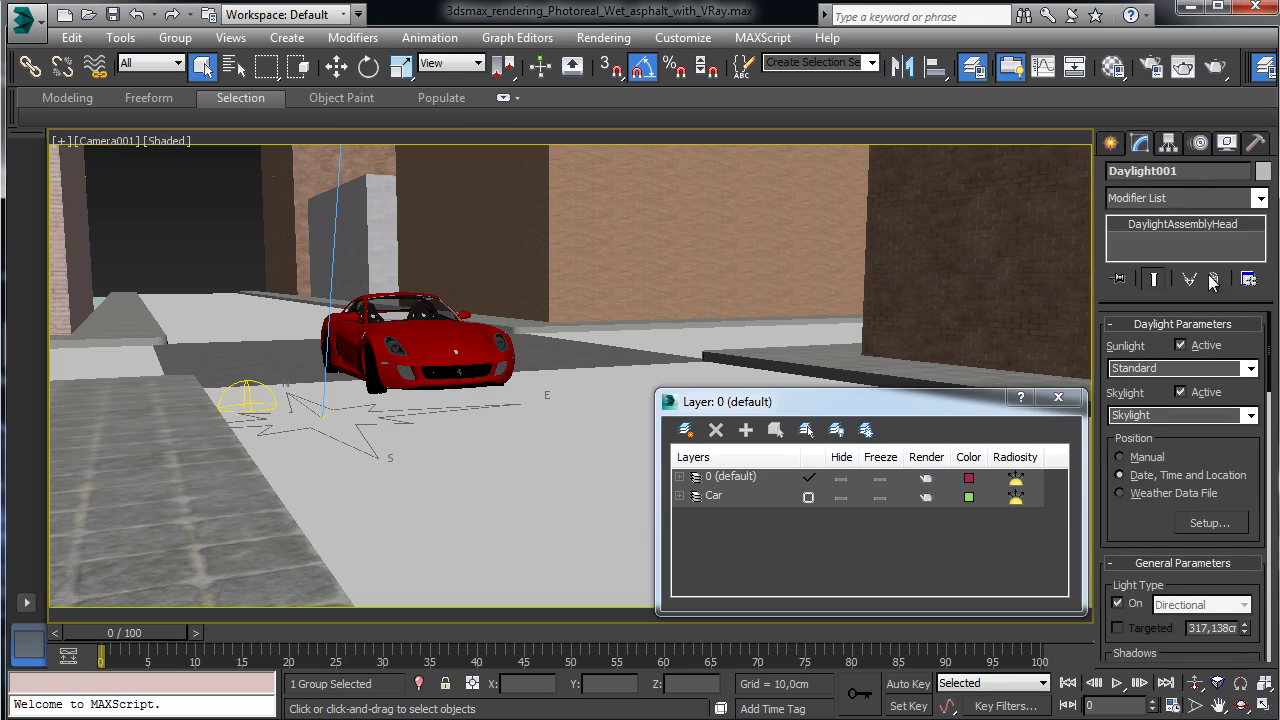
left_click(1249, 368)
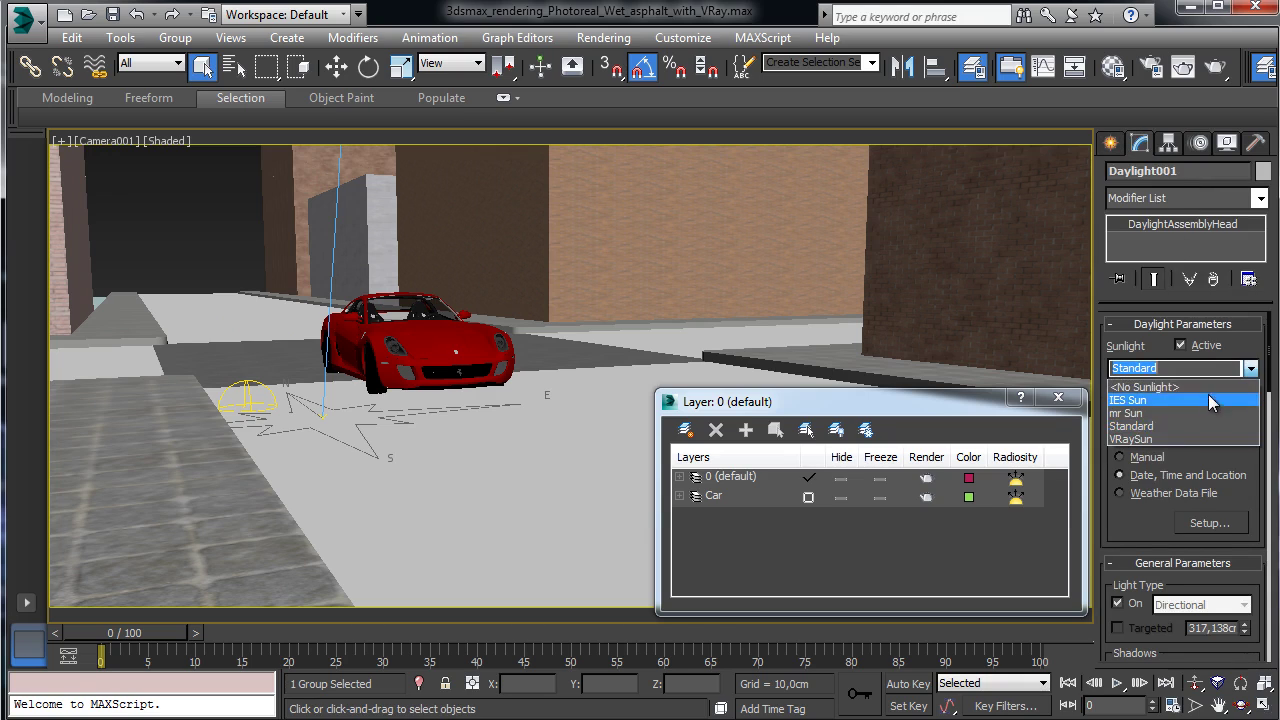
left_click(1160, 447)
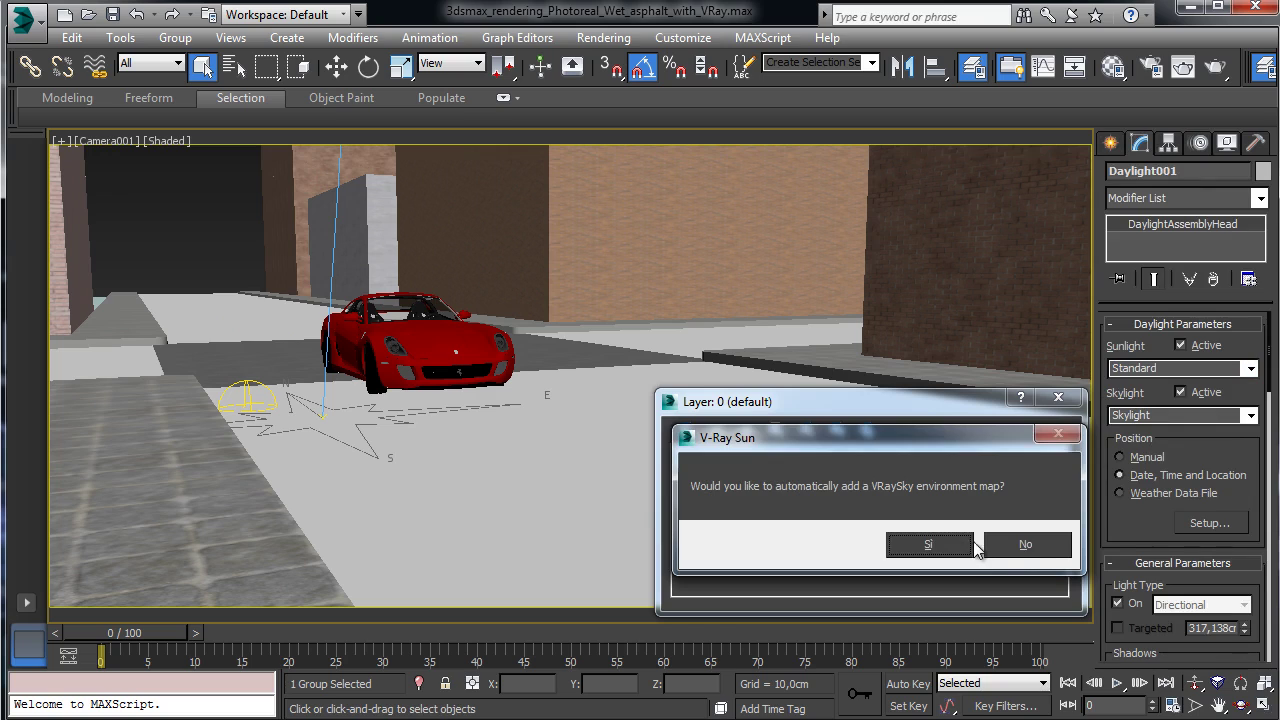
left_click(1040, 546)
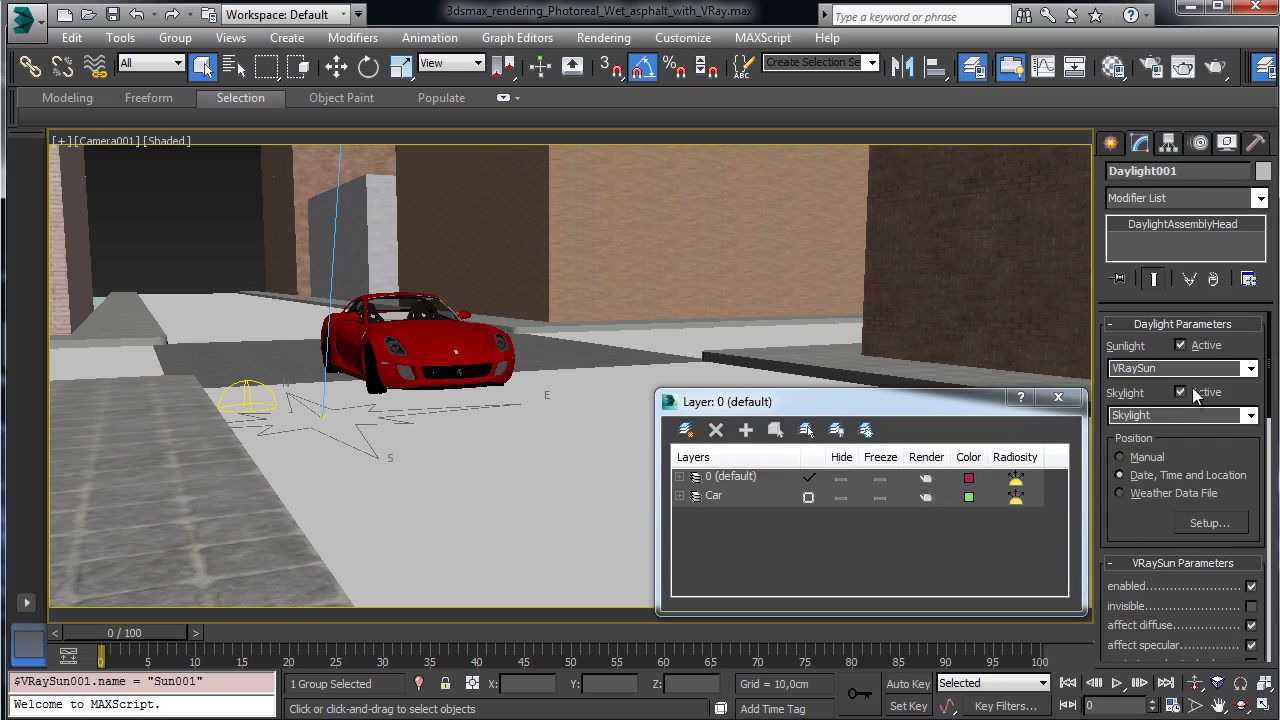
left_click(1195, 396)
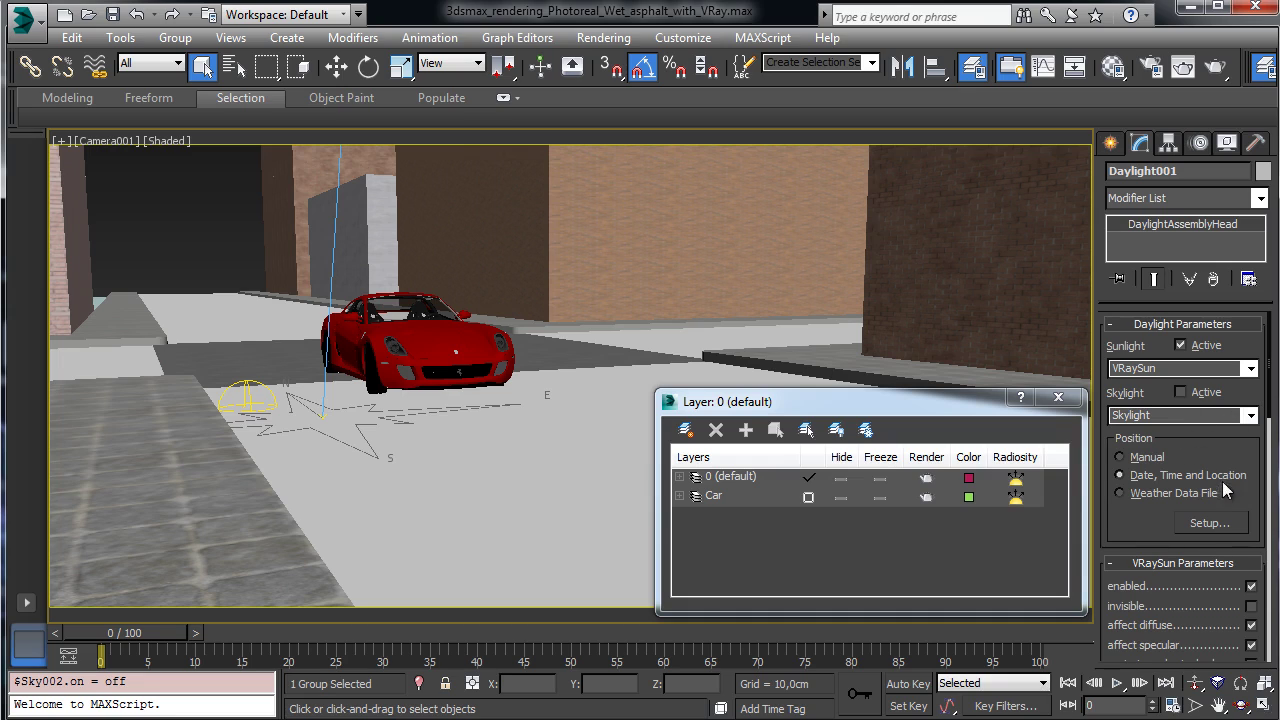
Set the daylight system's time of day to 9 hours.
left_click_drag(1131, 528, 1158, 420)
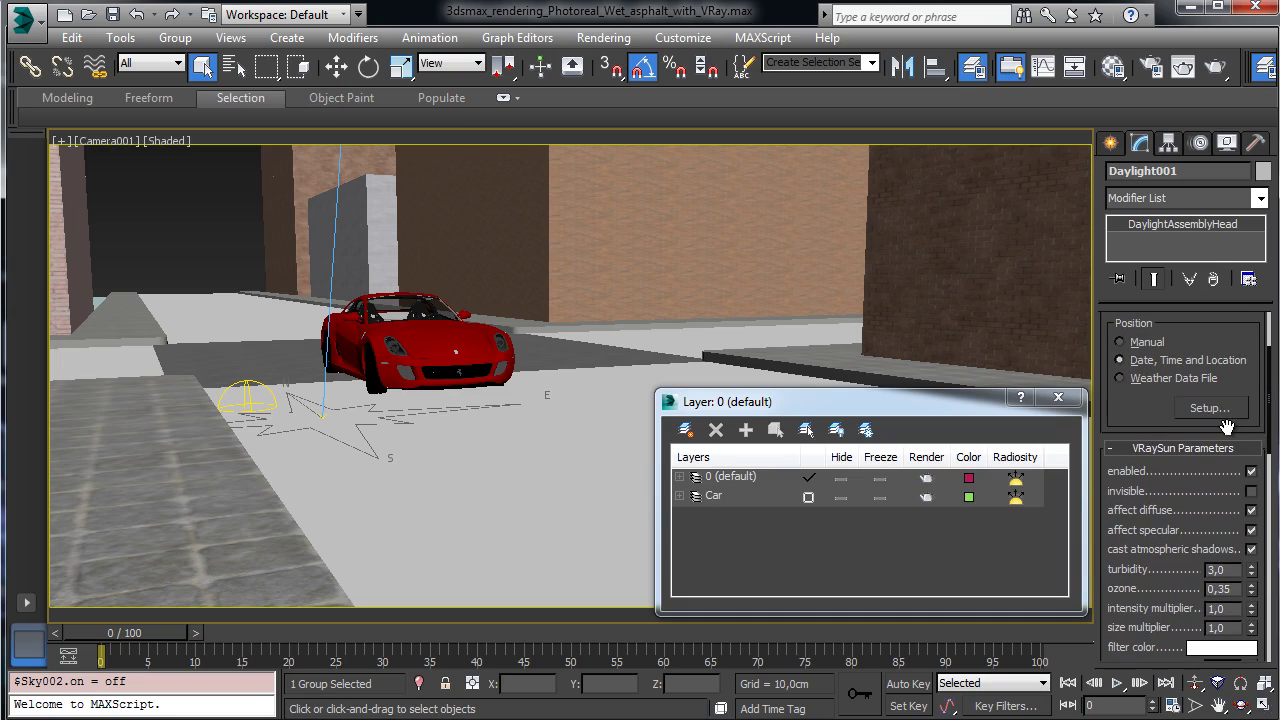
left_click(1200, 142)
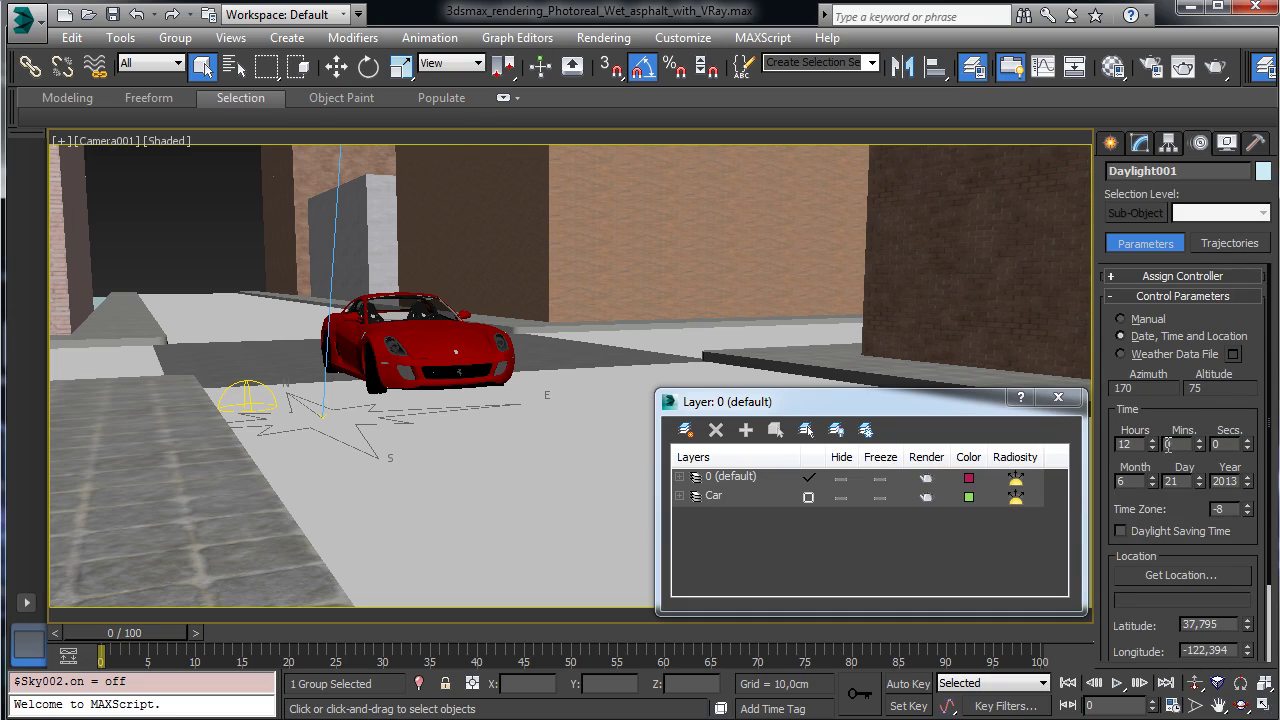
left_click_drag(1151, 450, 1149, 453)
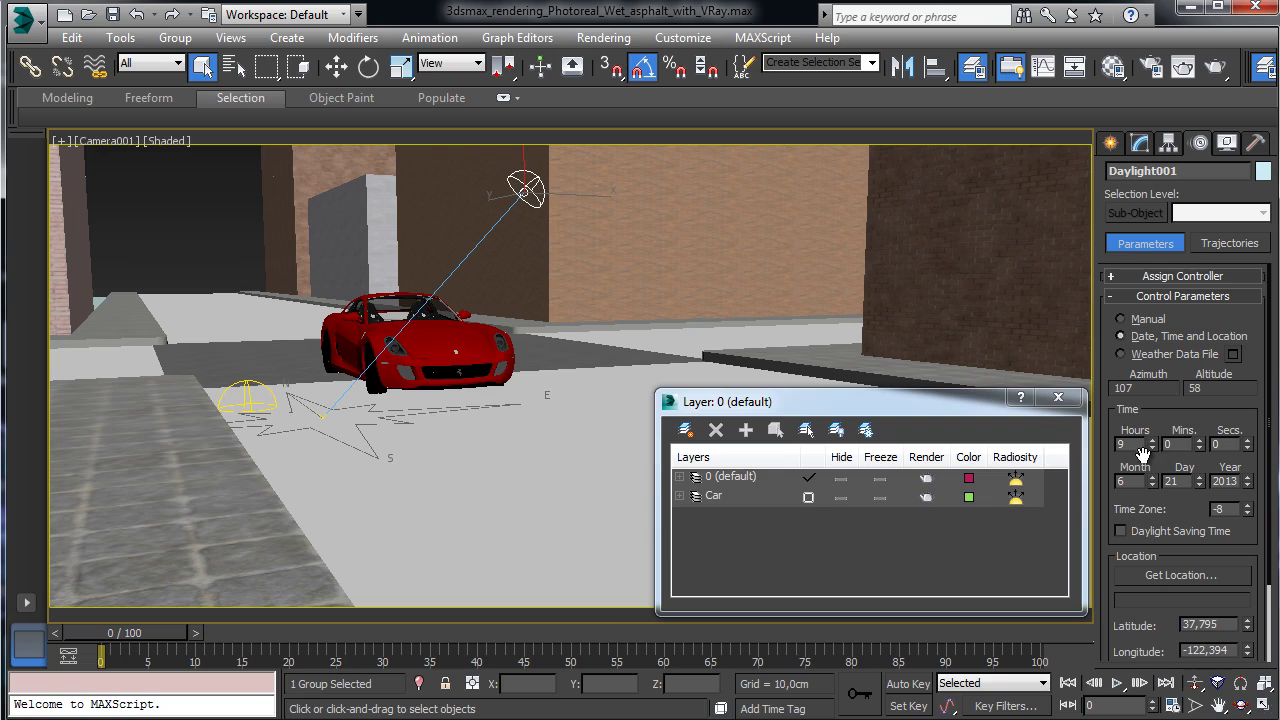
Deactivate the daylight system's sunlight and save the scene.
left_click(1150, 142)
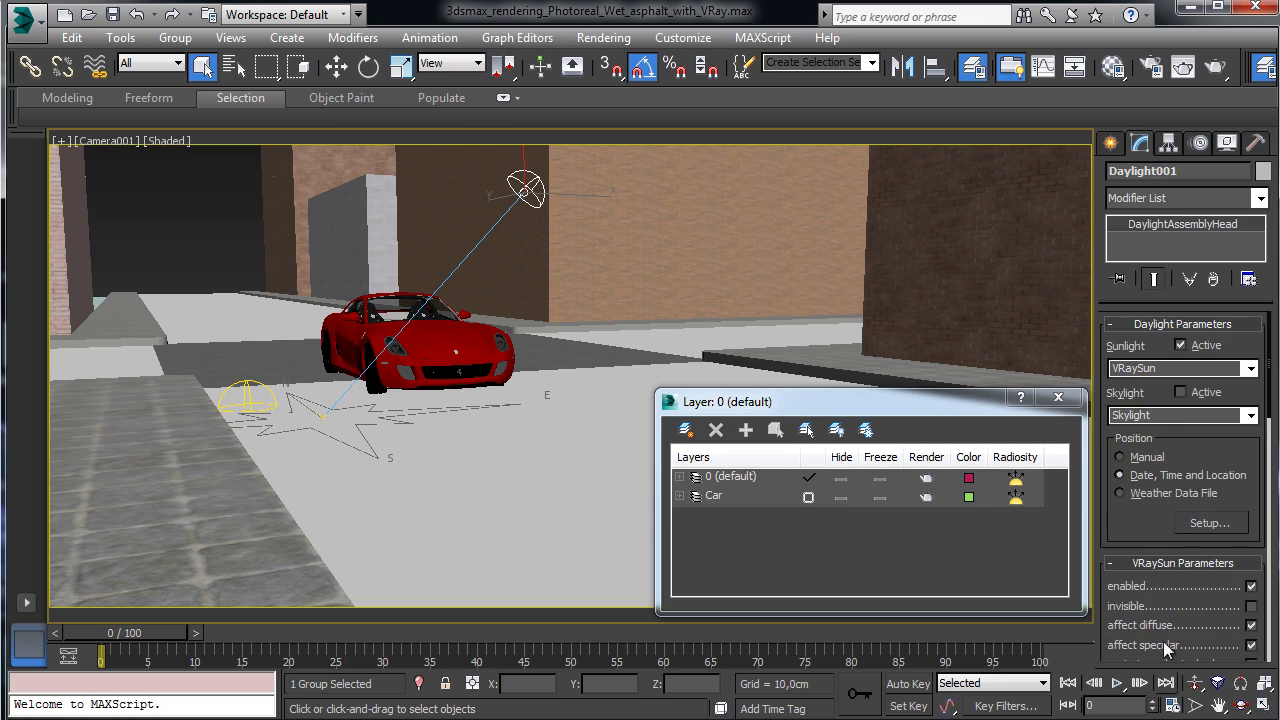
left_click(1205, 346)
left_click(112, 14)
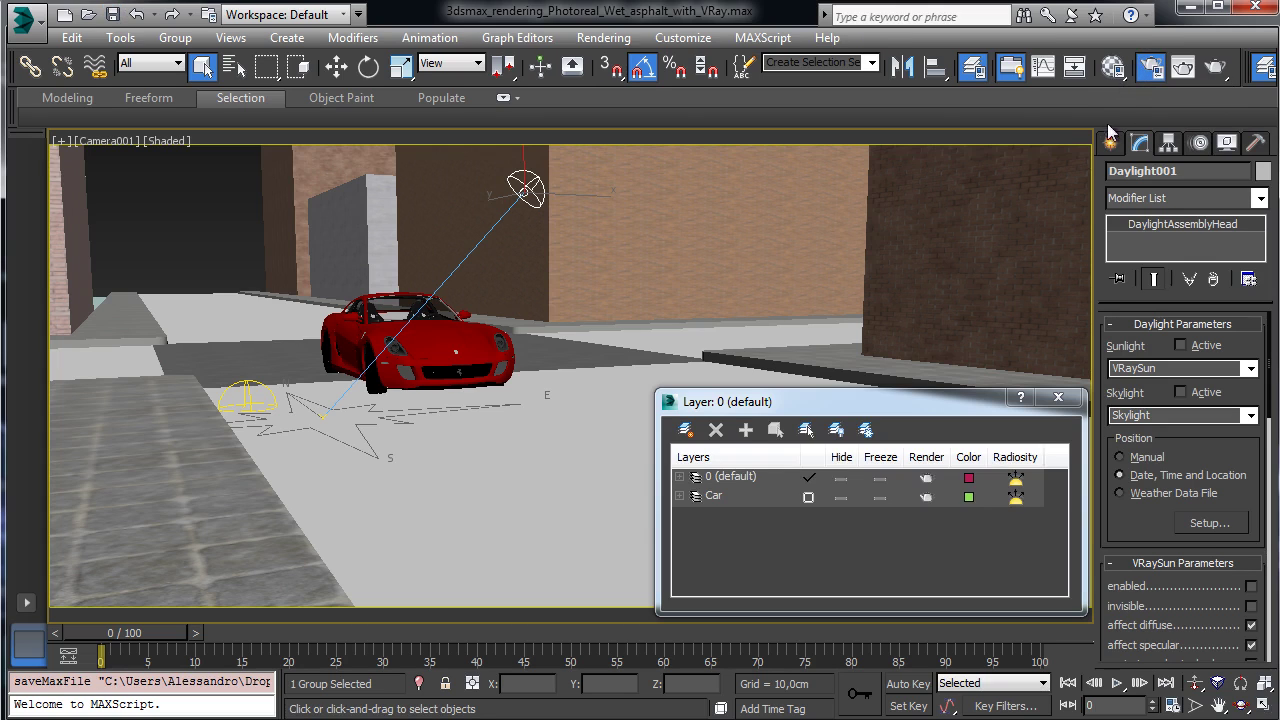
Assign V-Ray Adv 2.40.04 as the production renderer in the render setup.
left_click(1150, 66)
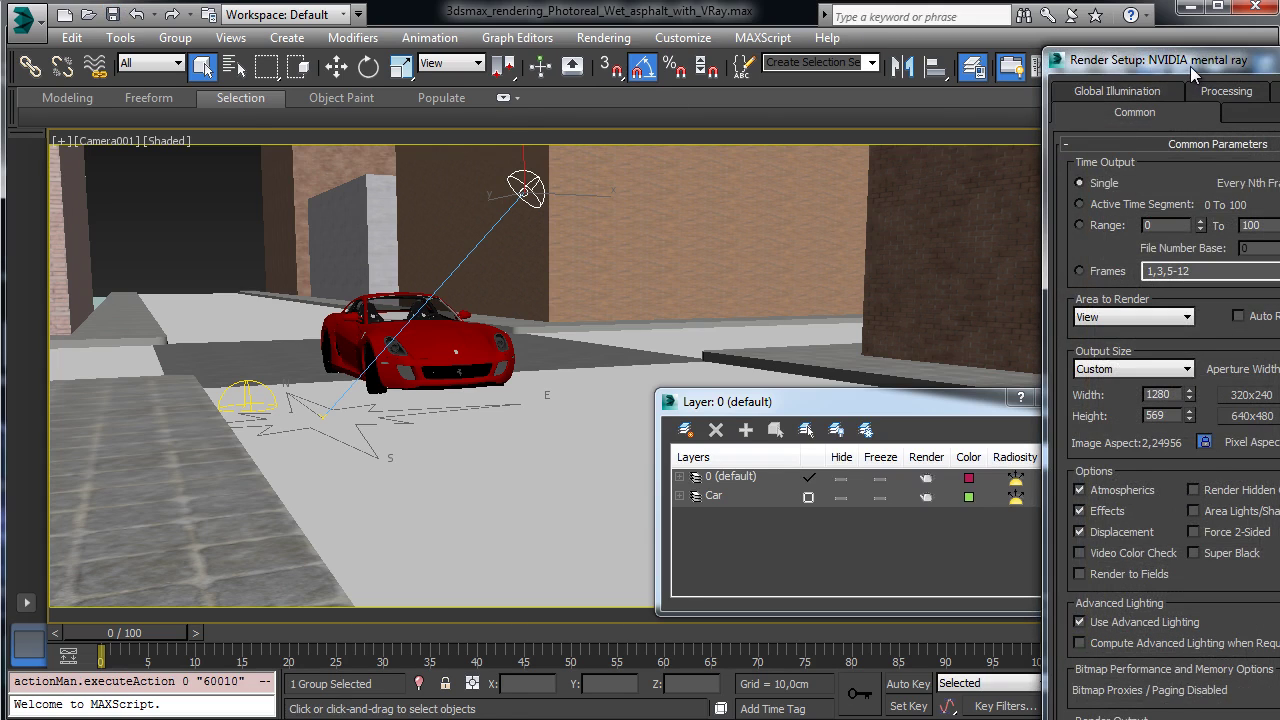
left_click_drag(1190, 66, 189, 44)
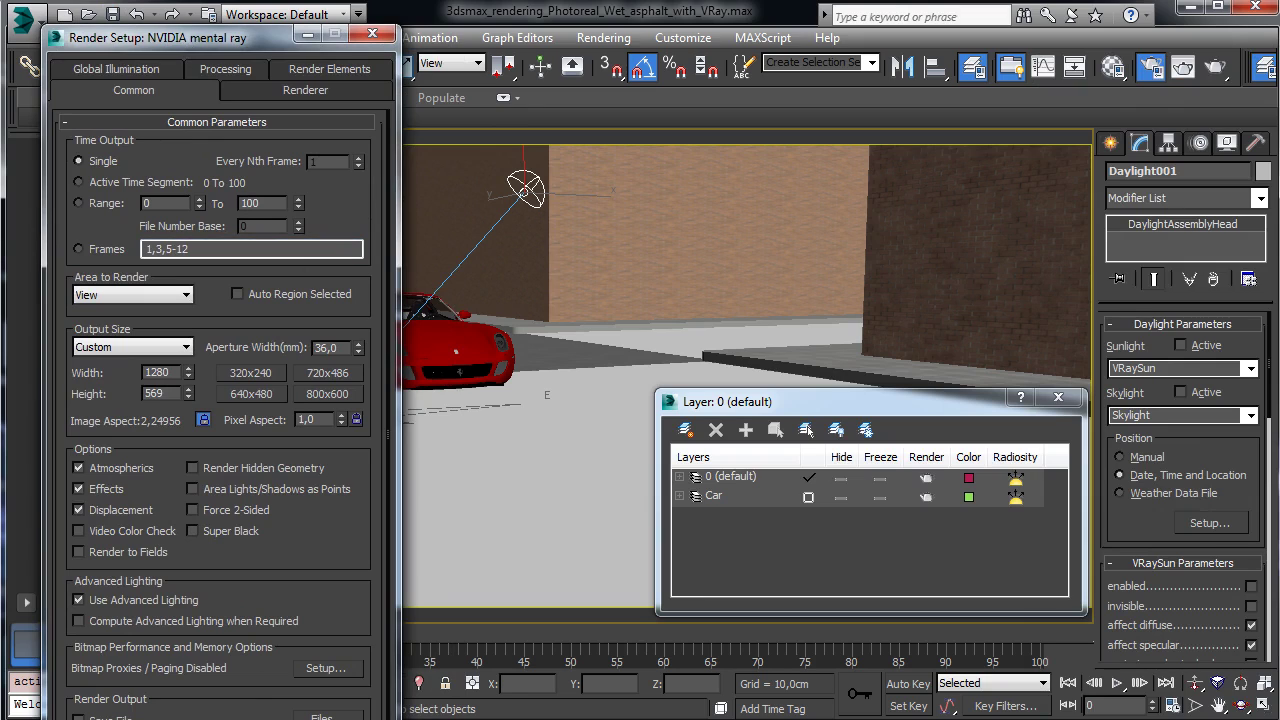
scroll(302, 560, "down", 5)
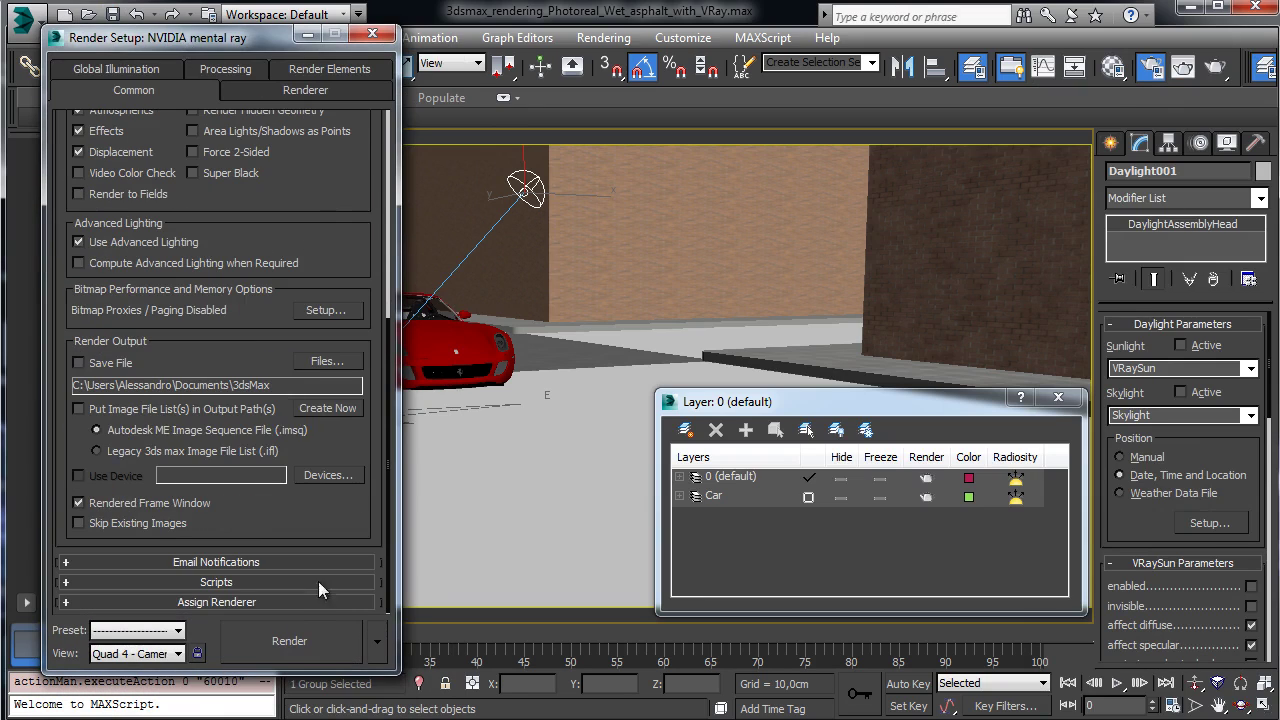
left_click(305, 600)
left_click(330, 514)
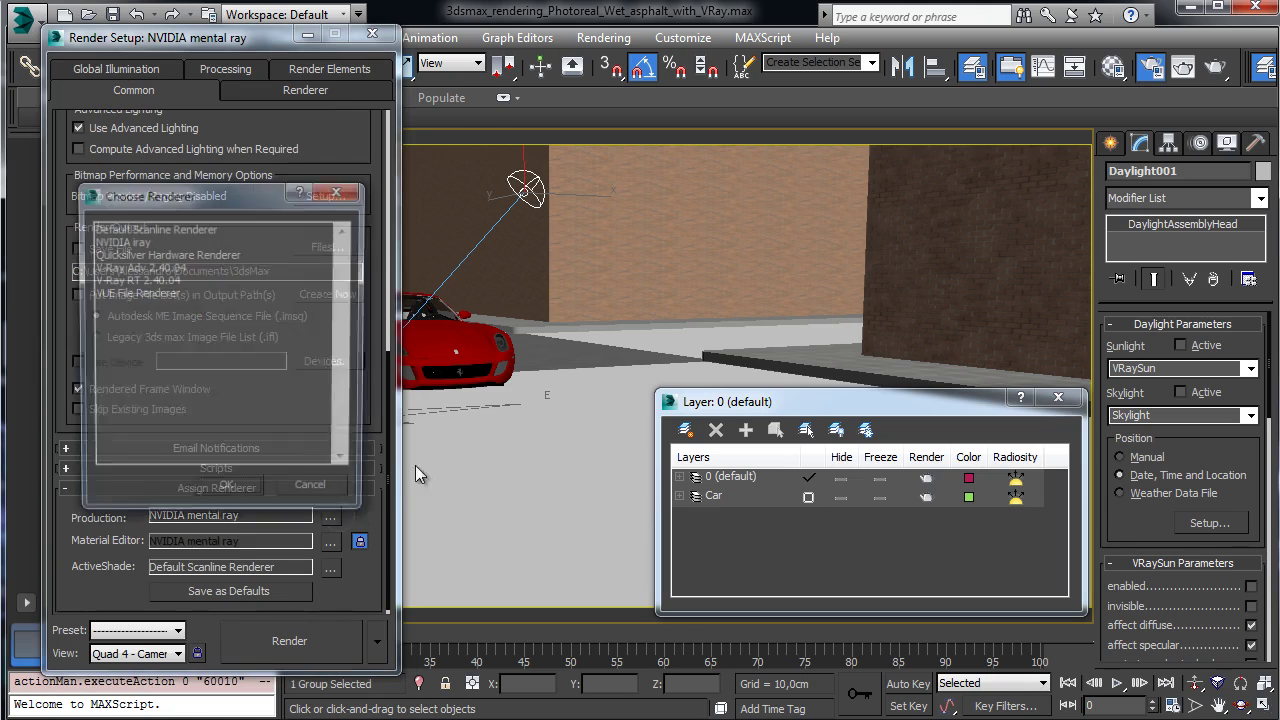
double_click(144, 268)
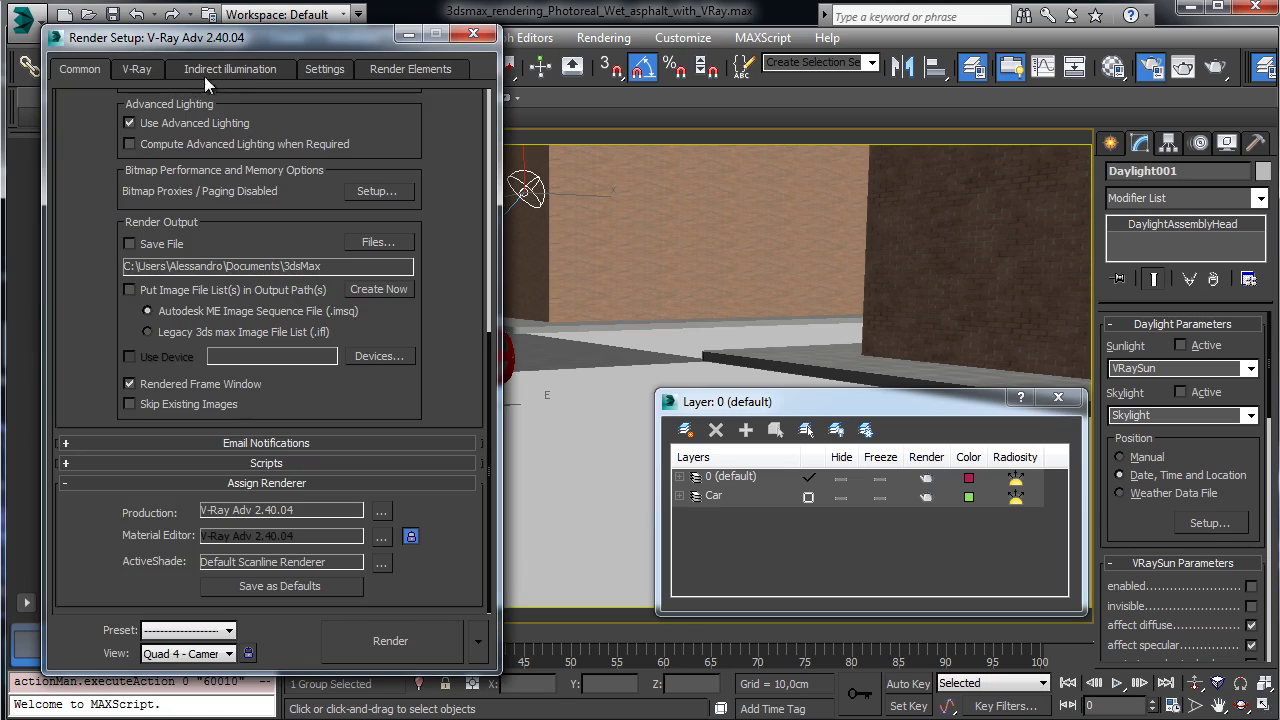
Enable the override material option in V-Ray's global switches.
left_click(137, 69)
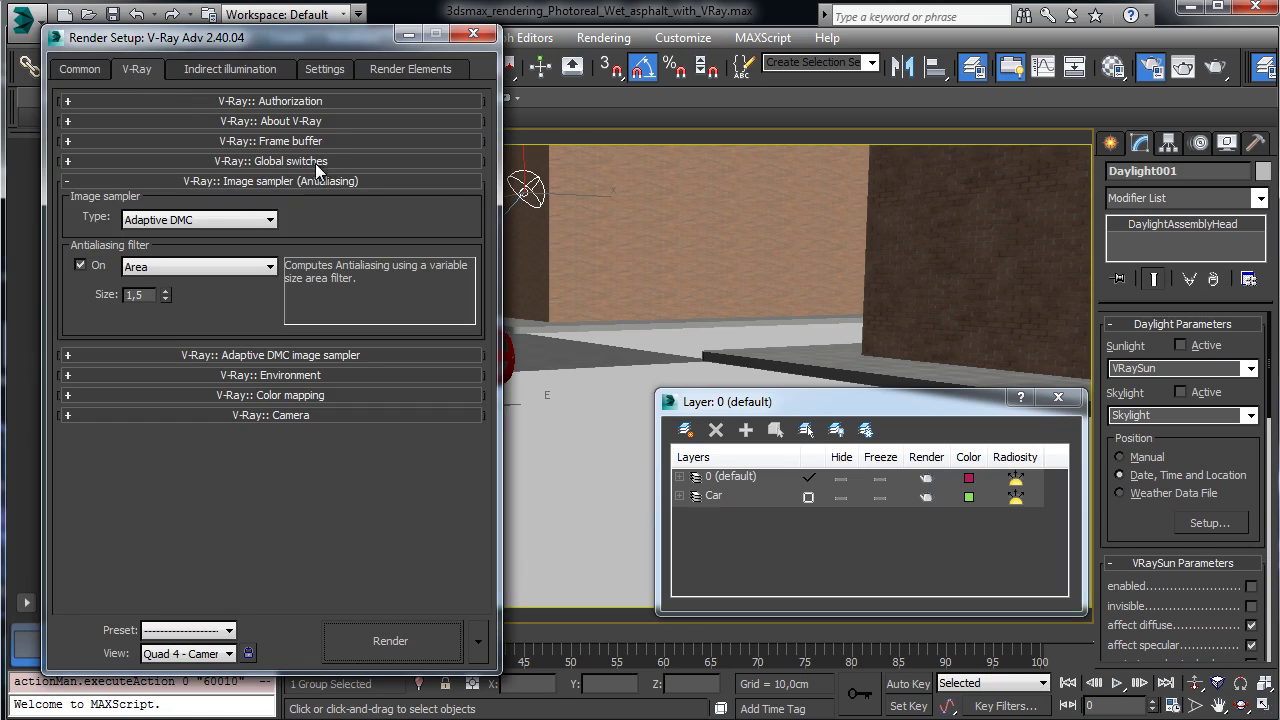
left_click(315, 163)
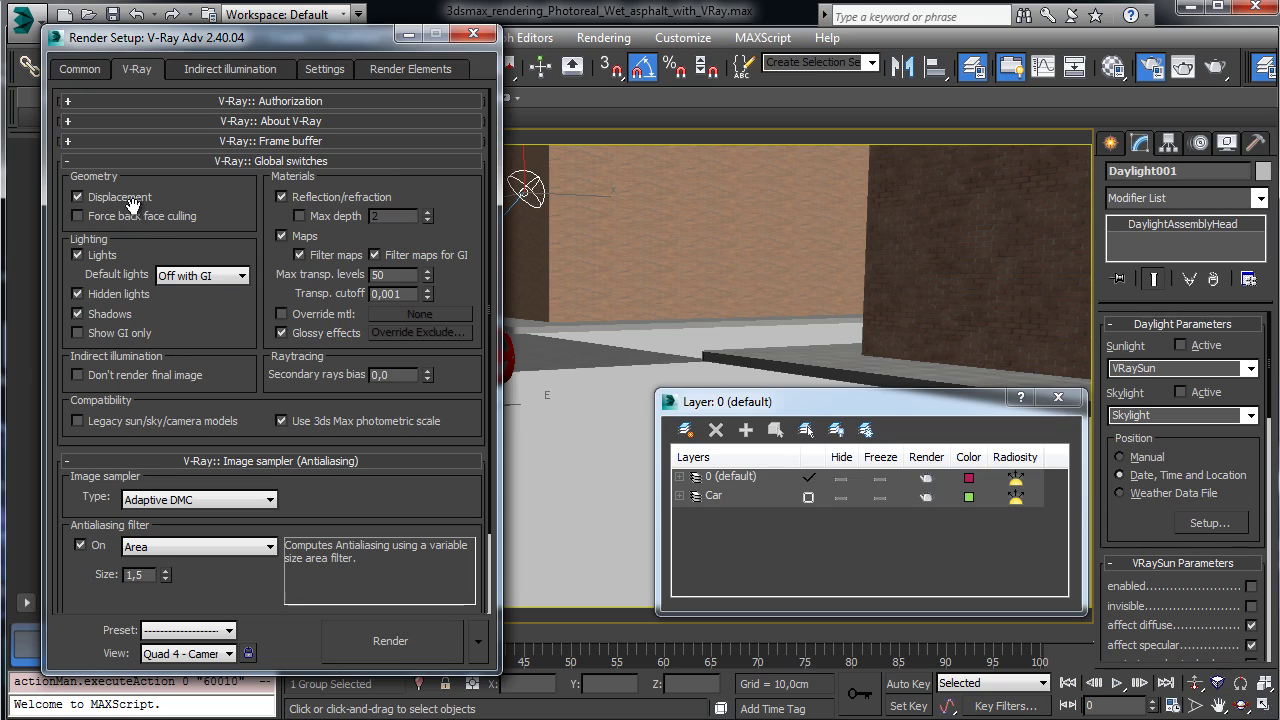
left_click(300, 314)
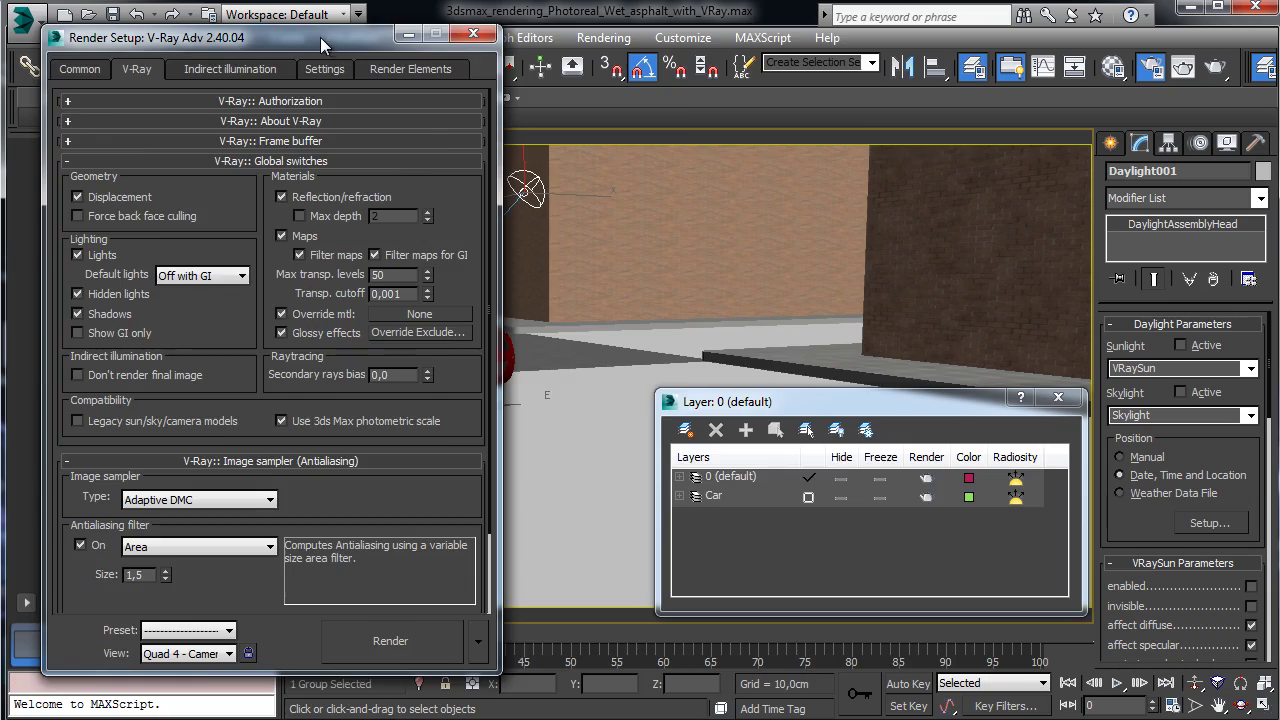
Change the second material slot to a VRayMtl and assign it as an instance to the override material.
left_click_drag(320, 37, 793, 51)
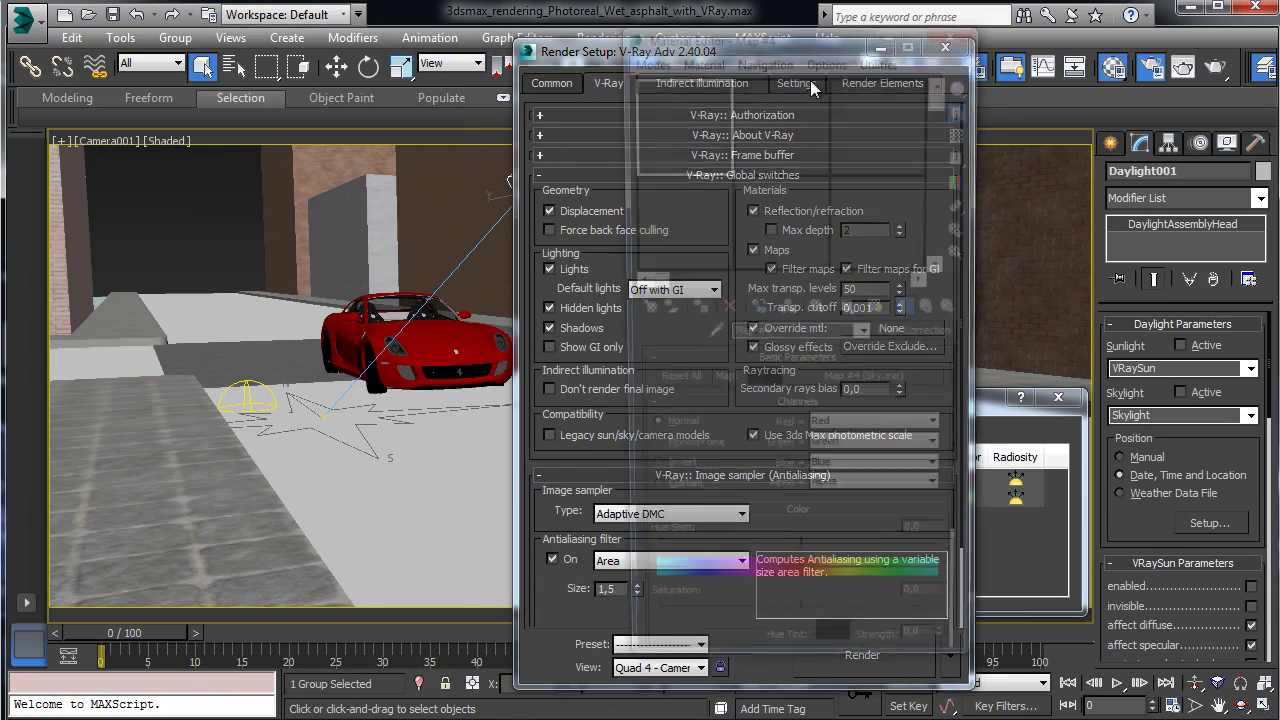
left_click_drag(680, 46, 181, 14)
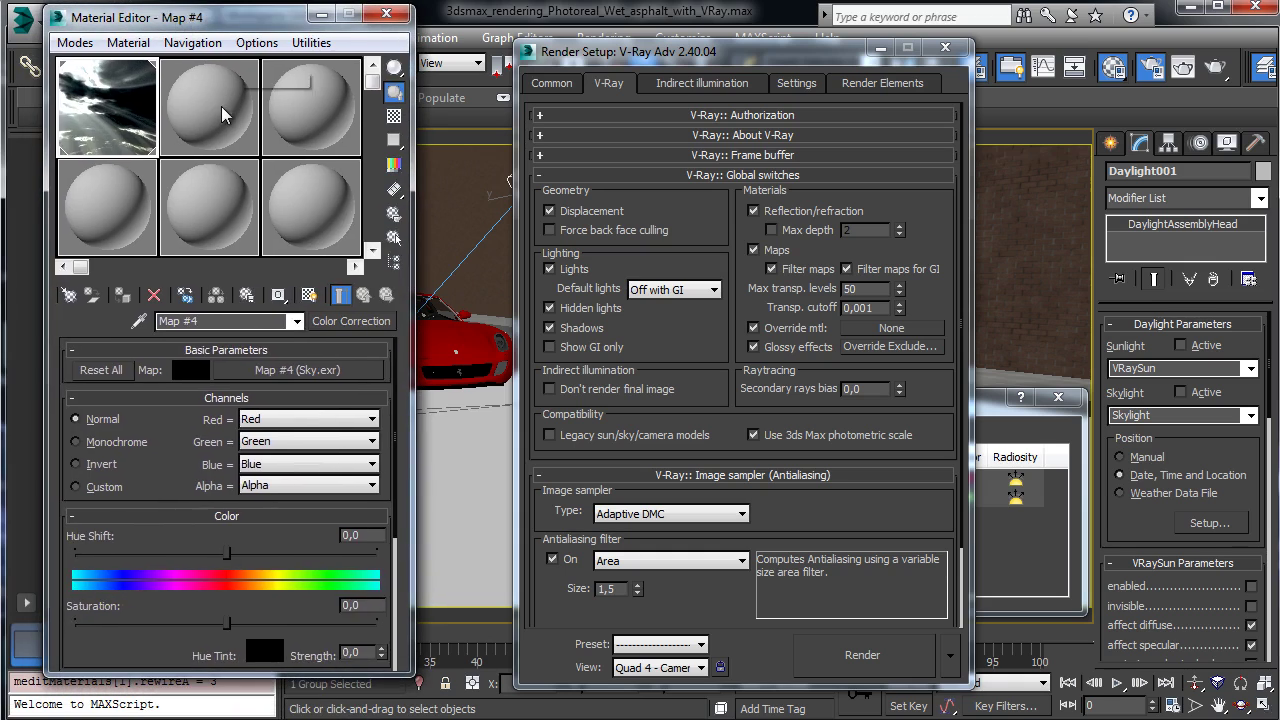
left_click(222, 116)
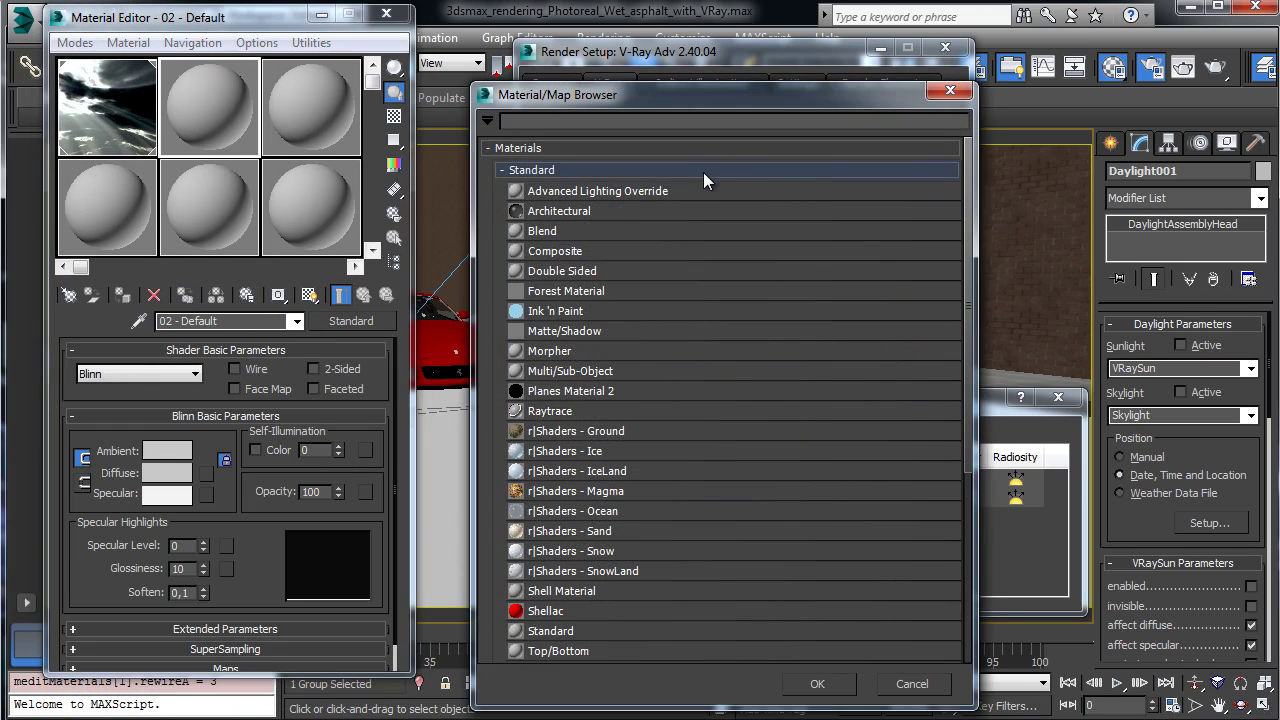
left_click(703, 172)
left_click(561, 197)
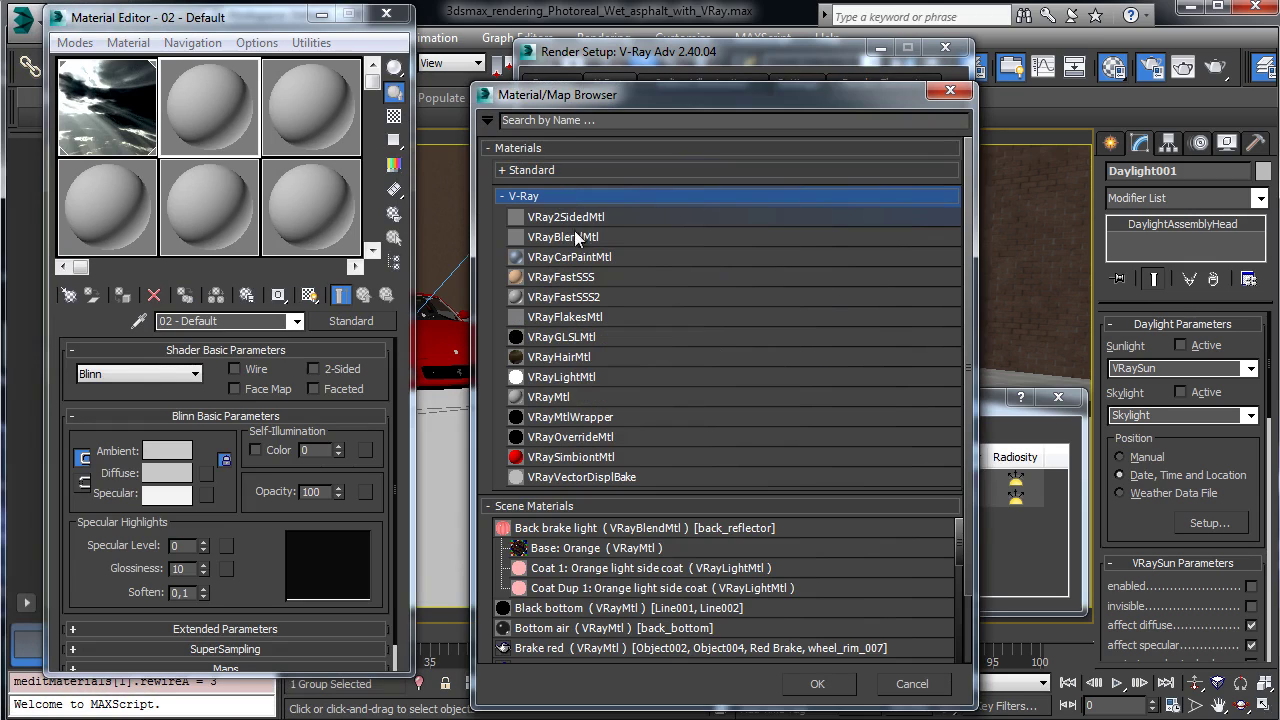
left_click(553, 396)
left_click(815, 684)
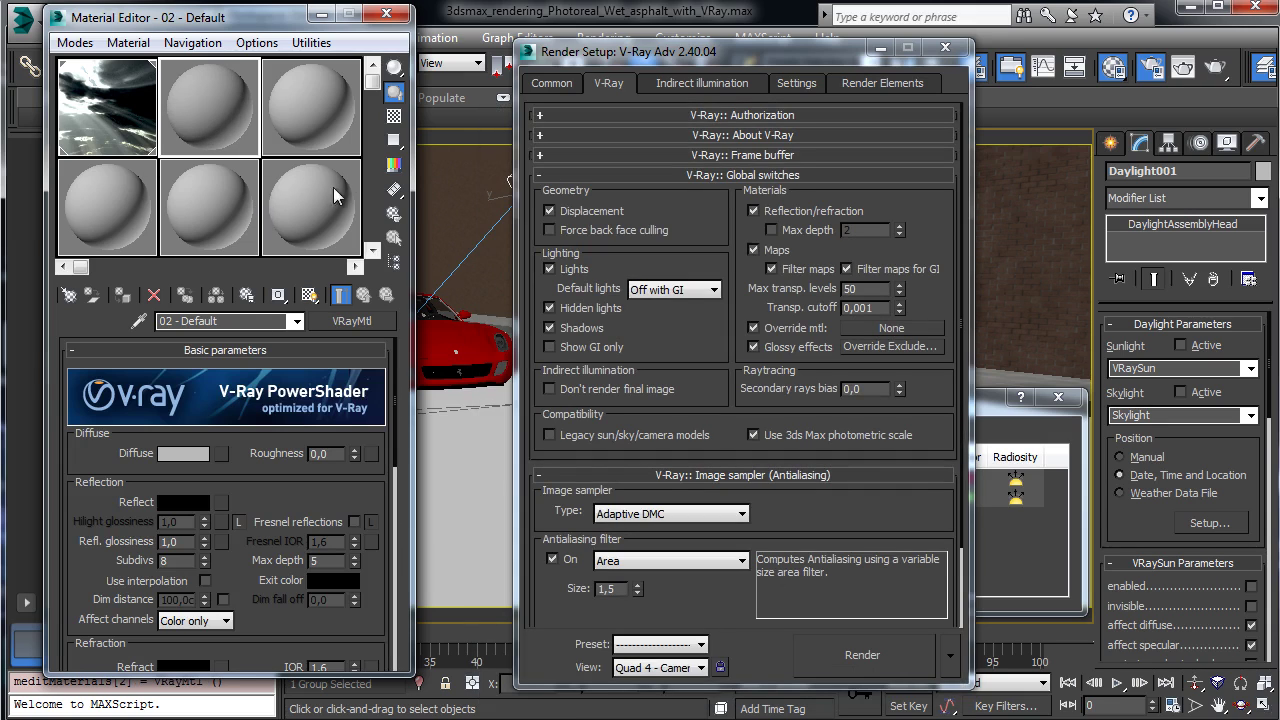
left_click_drag(341, 321, 900, 329)
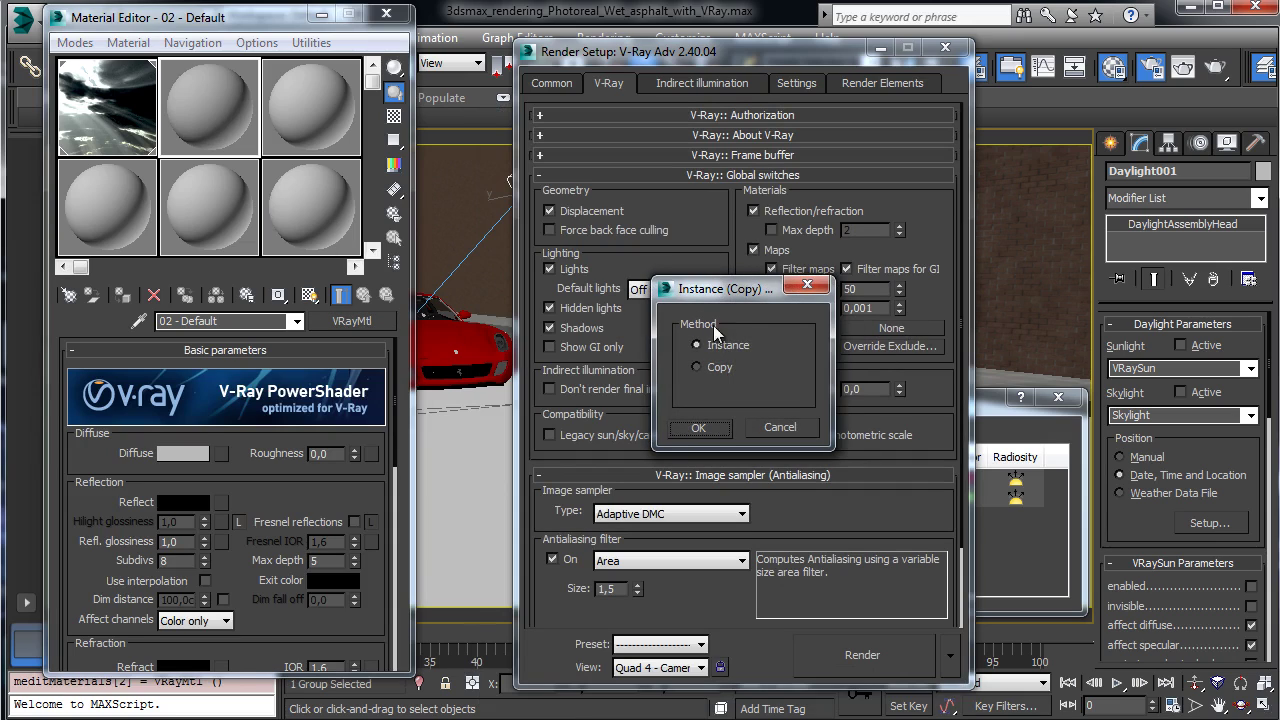
left_click(714, 424)
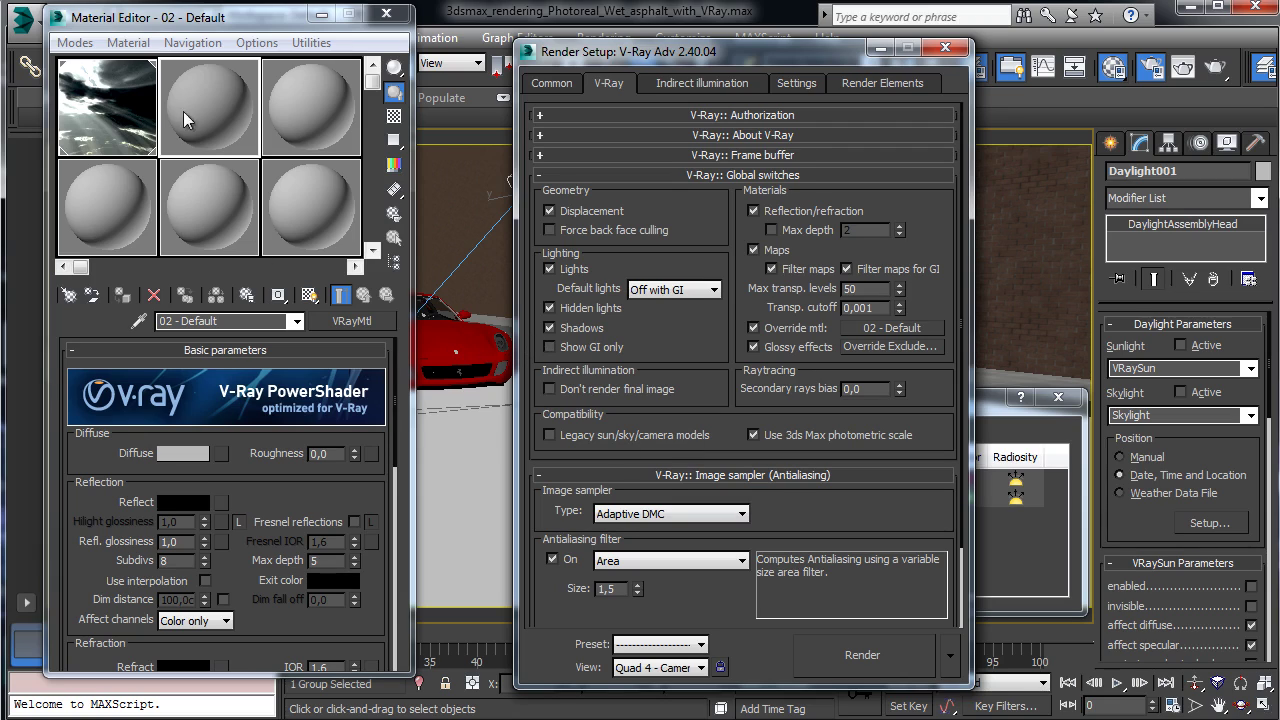
Review the V-Ray frame buffer, indirect illumination, render region division and dynamic memory limit settings.
left_click(652, 154)
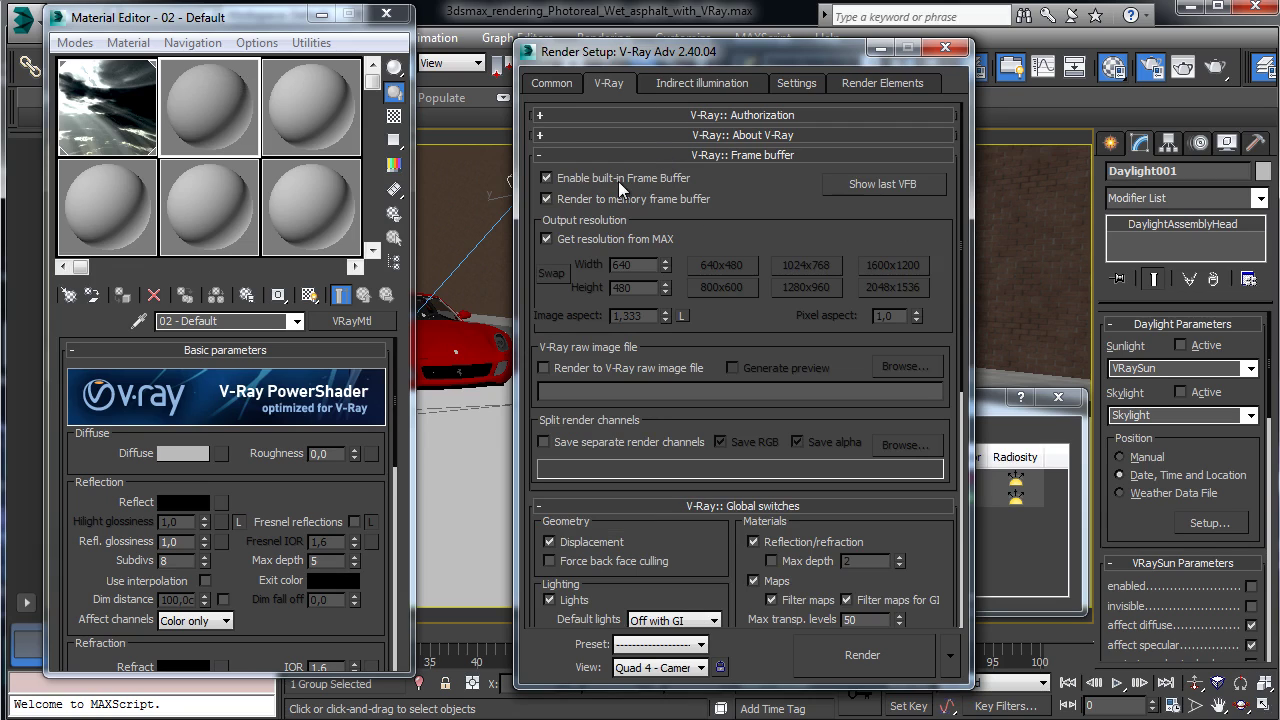
left_click(619, 156)
left_click(704, 80)
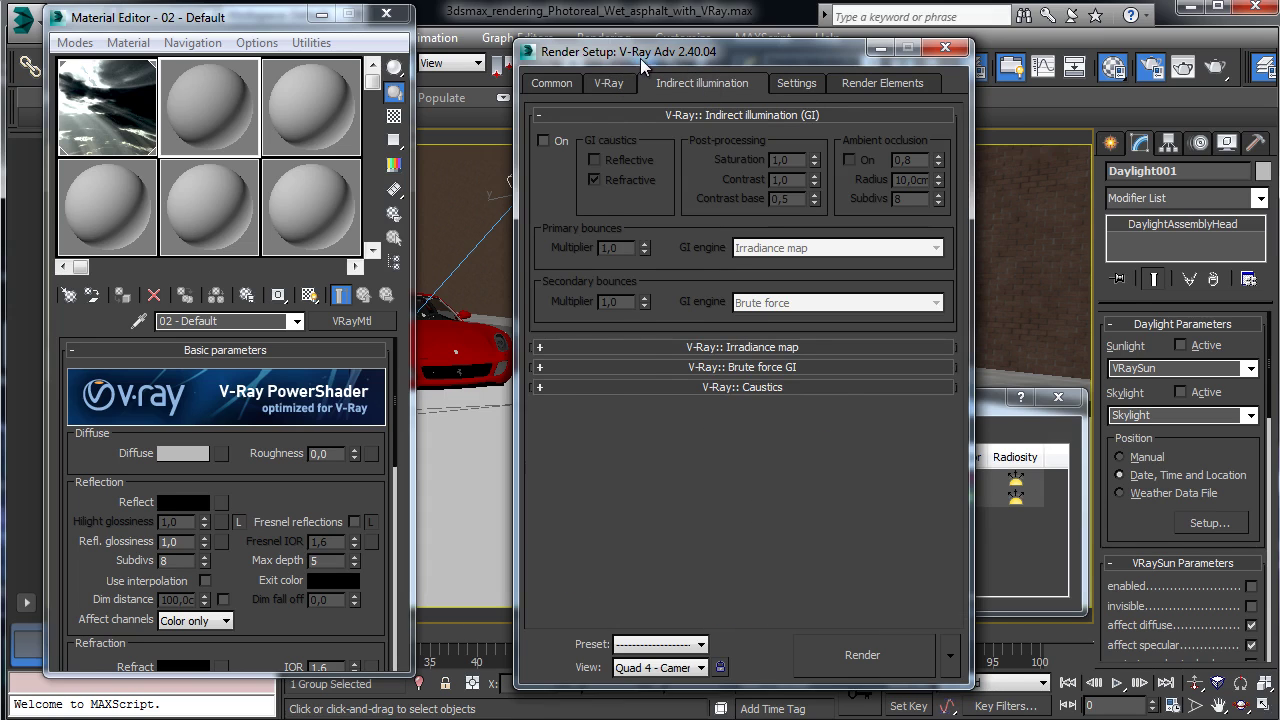
left_click_drag(640, 58, 197, 56)
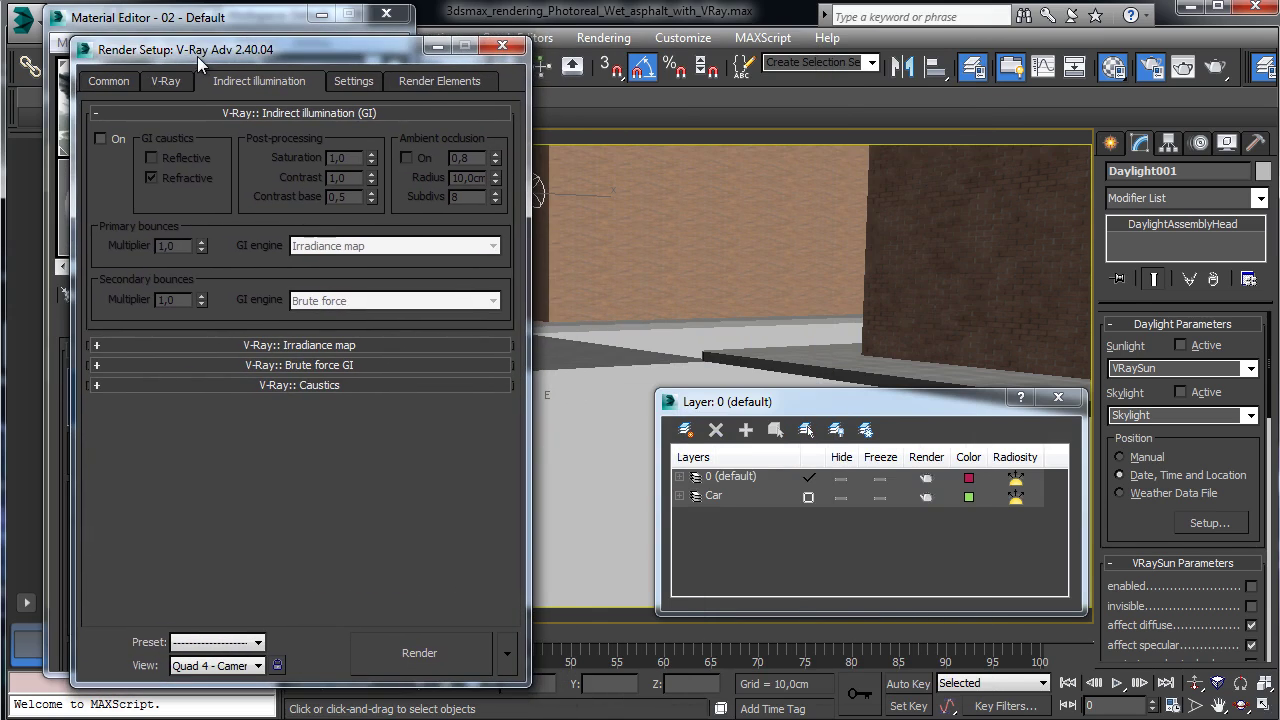
left_click(354, 82)
double_click(349, 279)
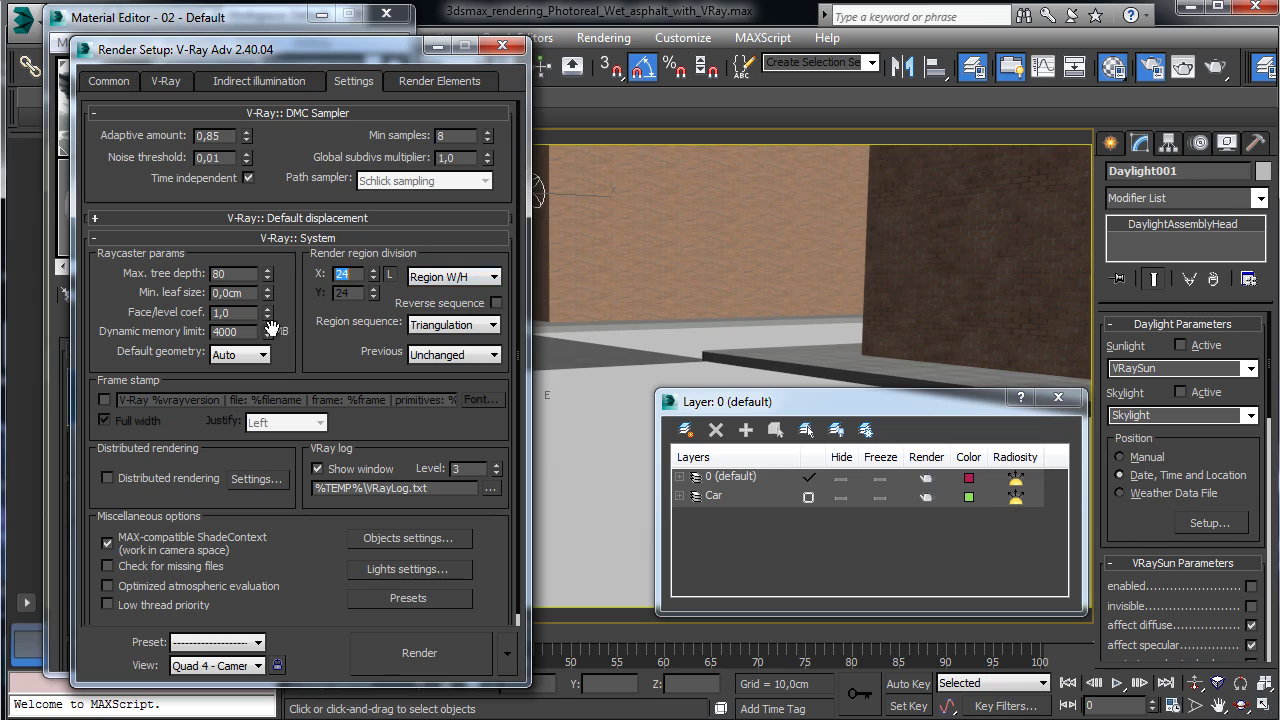
double_click(240, 332)
Set the DMC sampler's minimum samples to 16 and global subdivs multiplier to 2, and collapse the System settings.
double_click(463, 135)
type("16")
key("Tab")
type("2")
key("Return")
left_click(238, 238)
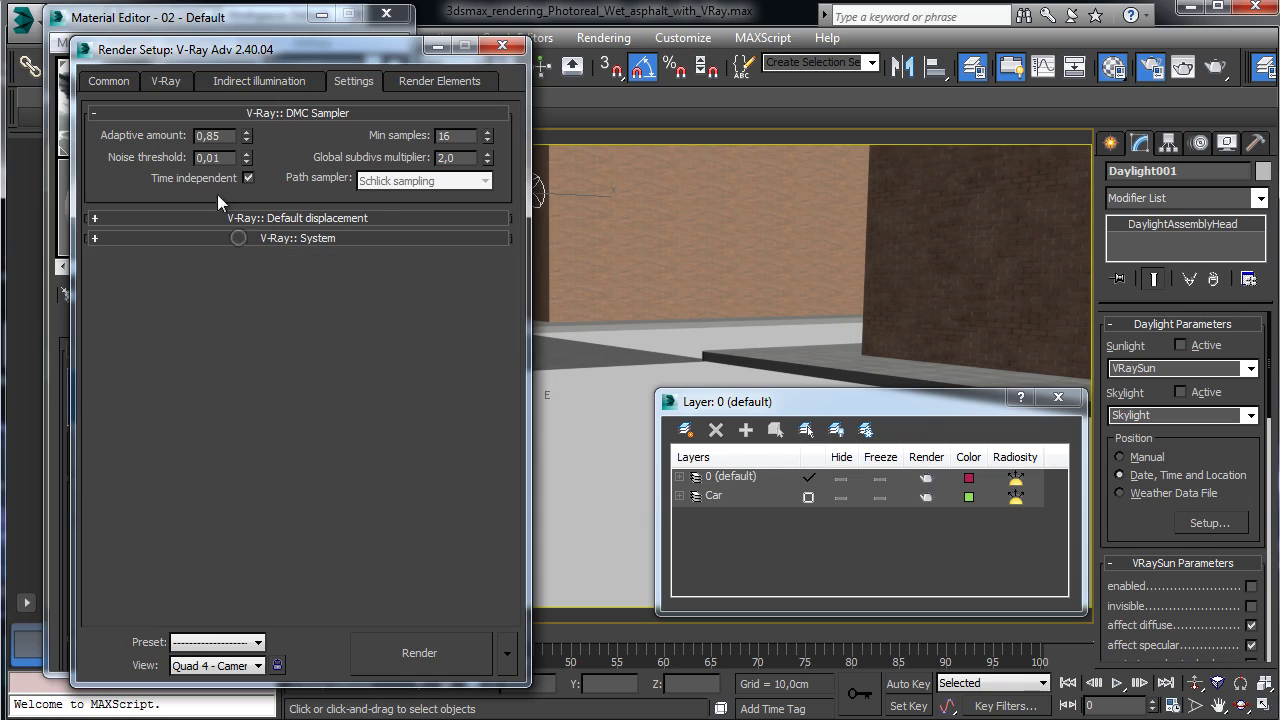
Set the render output width to 800 pixels in the common render parameters.
left_click(108, 81)
scroll(340, 520, "up", 10)
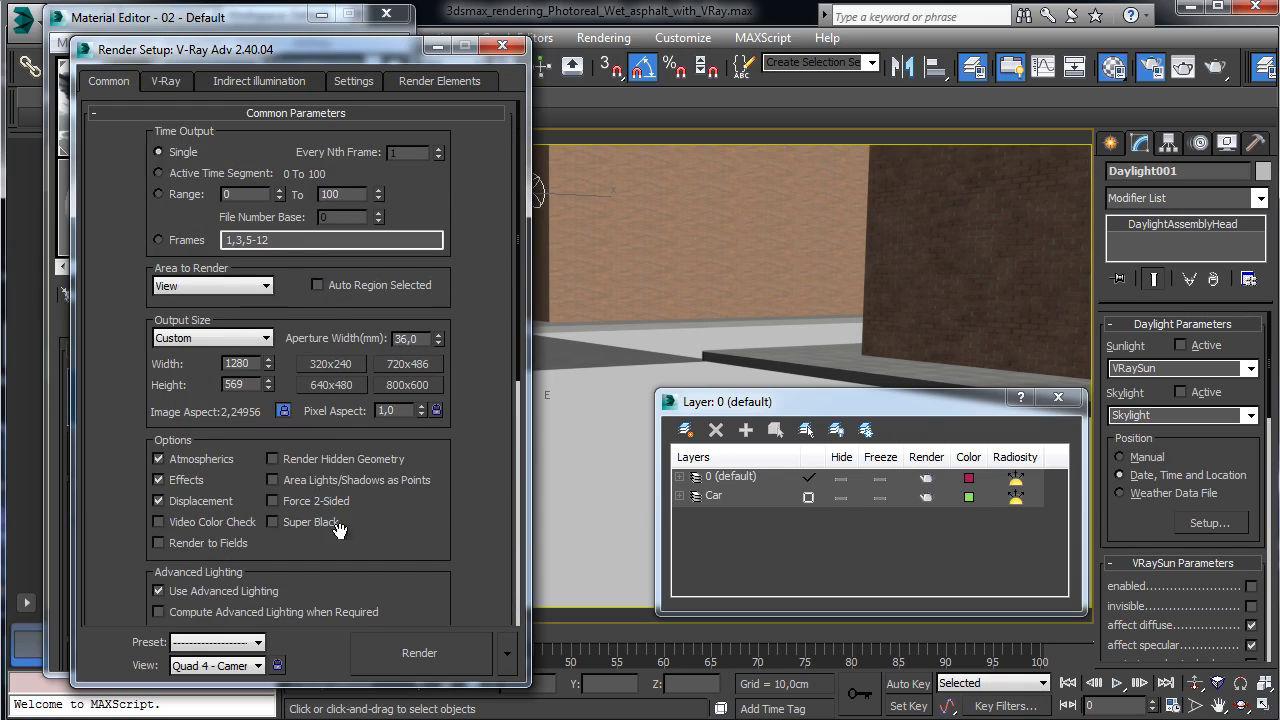
double_click(255, 364)
type("80")
Review the V-Ray image sampler type, antialiasing filter and Adaptive DMC subdivs, collapsing the Global switches and Image sampler settings.
left_click(162, 82)
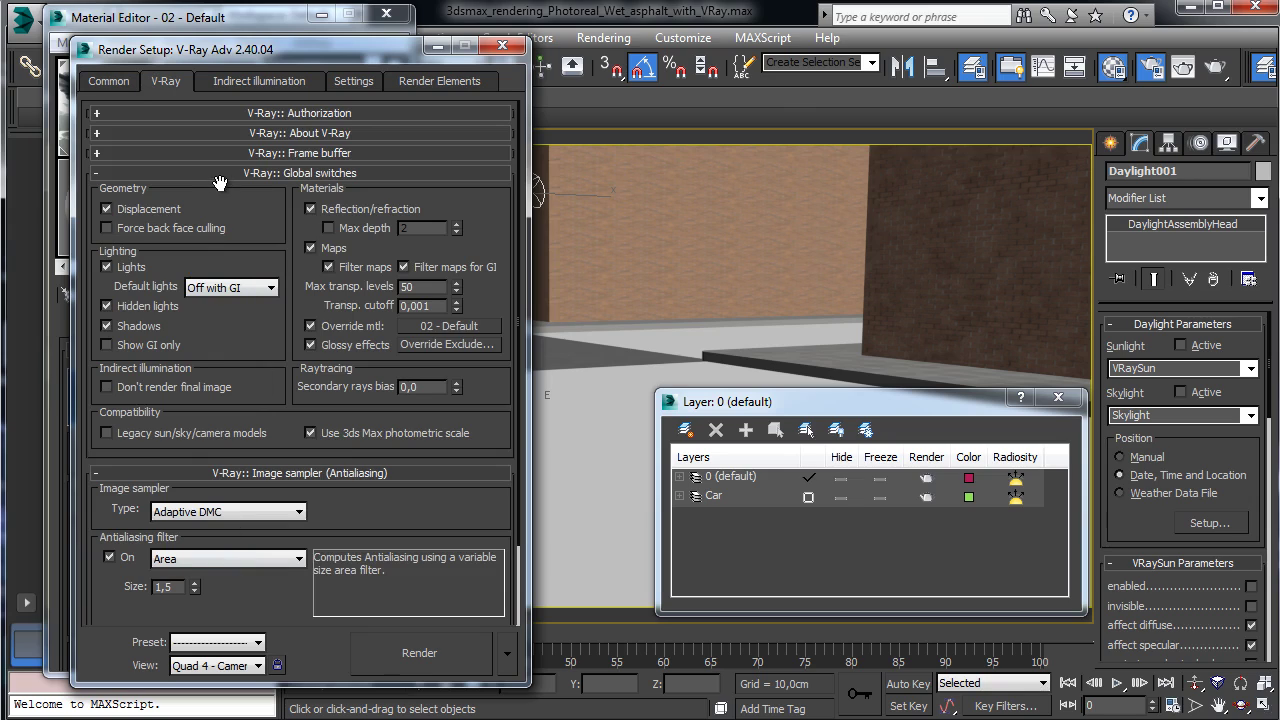
left_click(257, 173)
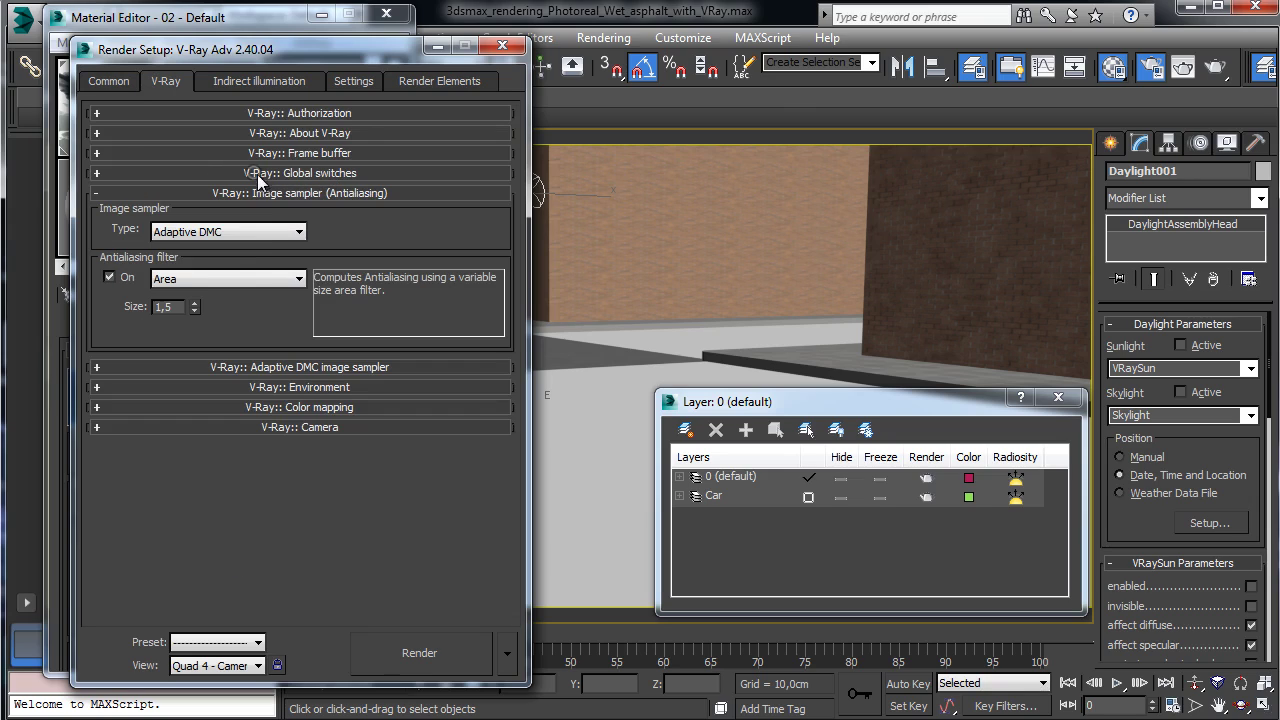
left_click(222, 367)
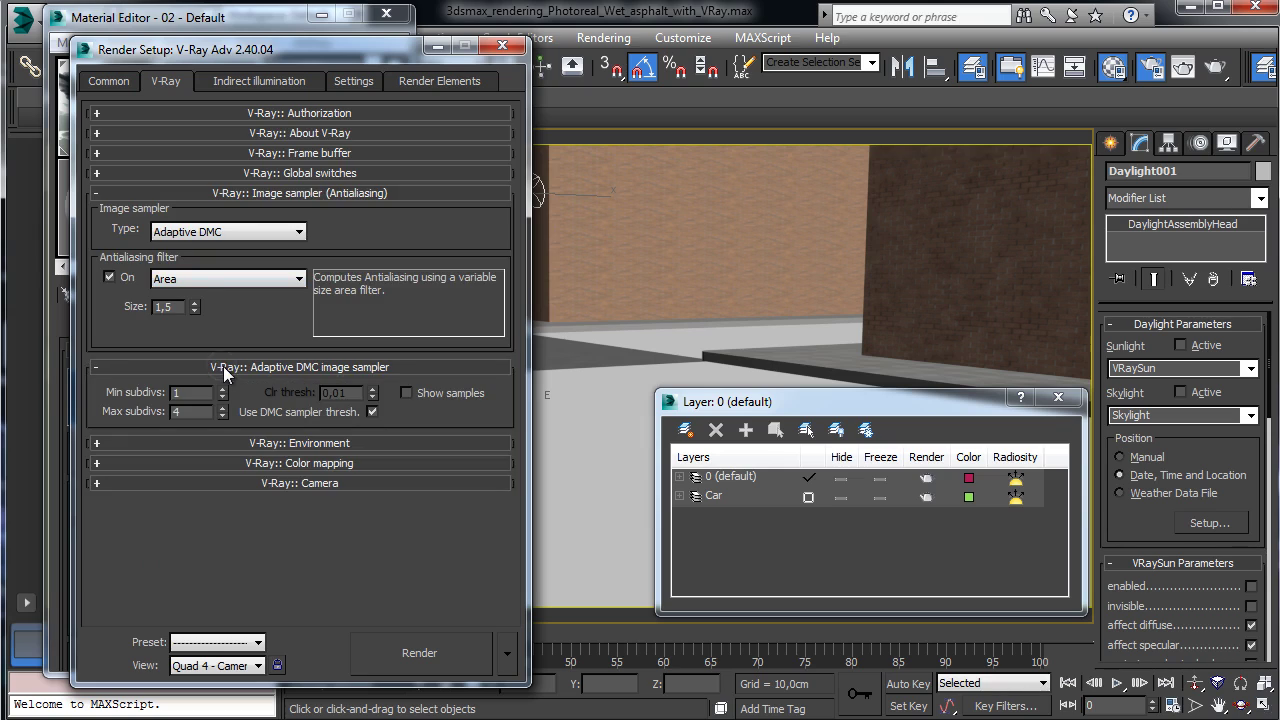
left_click(227, 277)
left_click(227, 277)
left_click(236, 231)
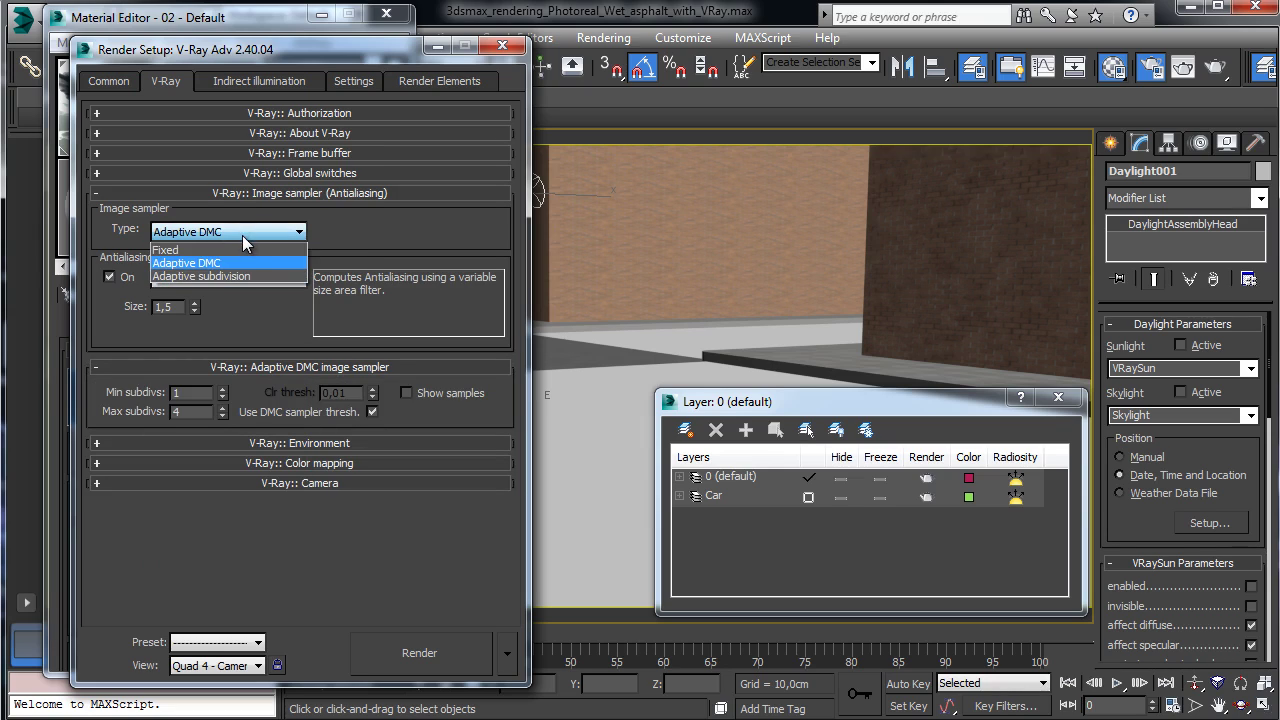
left_click(247, 238)
left_click(273, 195)
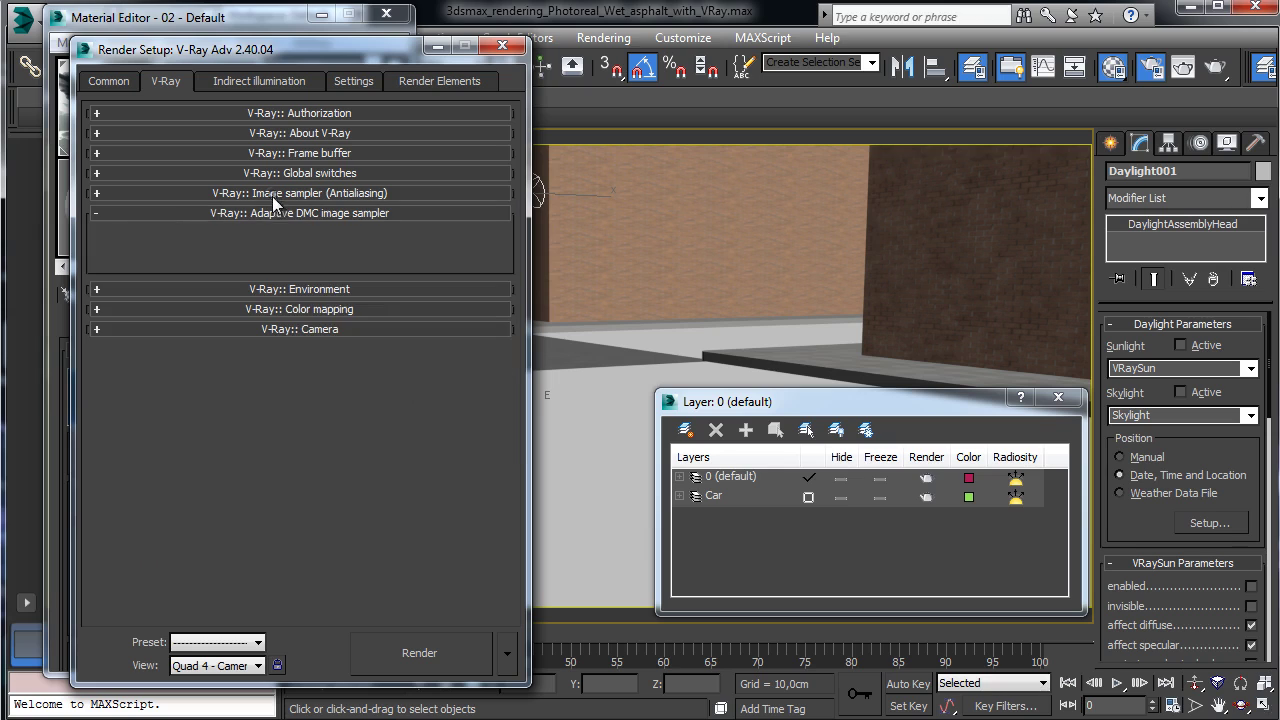
Render the camera view and mark a render region around the car in the V-Ray frame buffer.
left_click(418, 653)
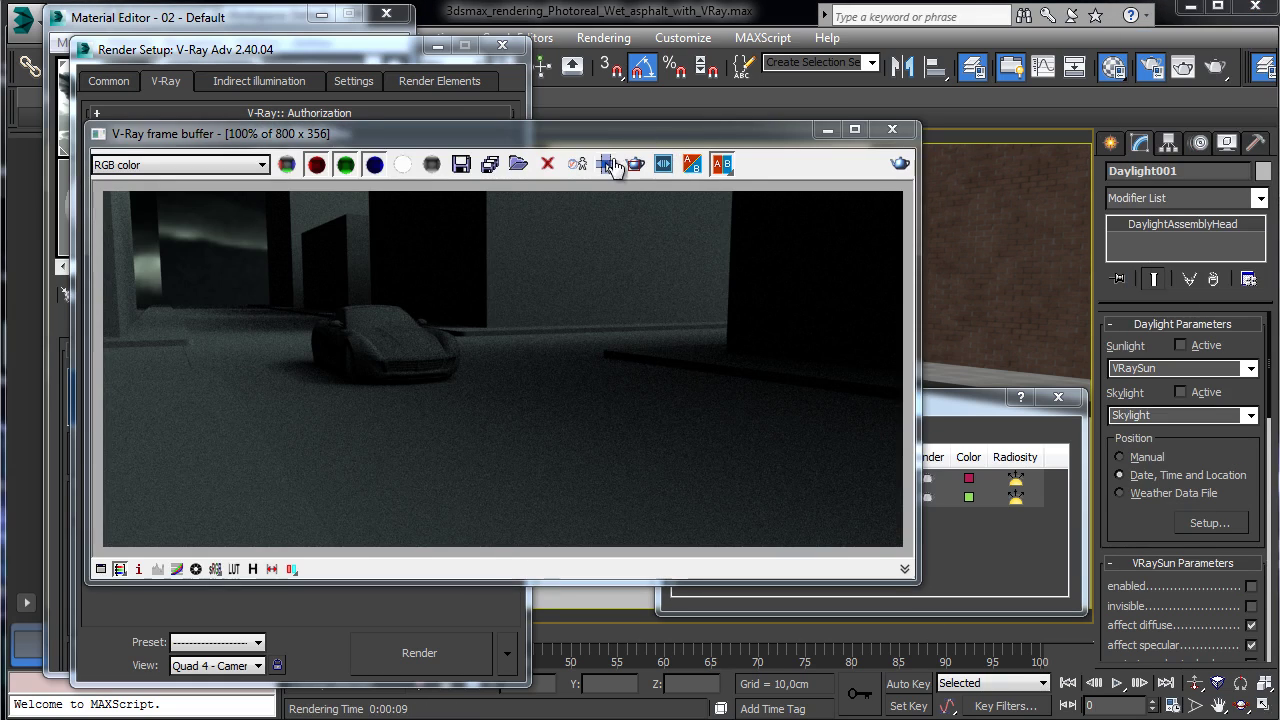
left_click(635, 164)
left_click_drag(189, 205, 592, 475)
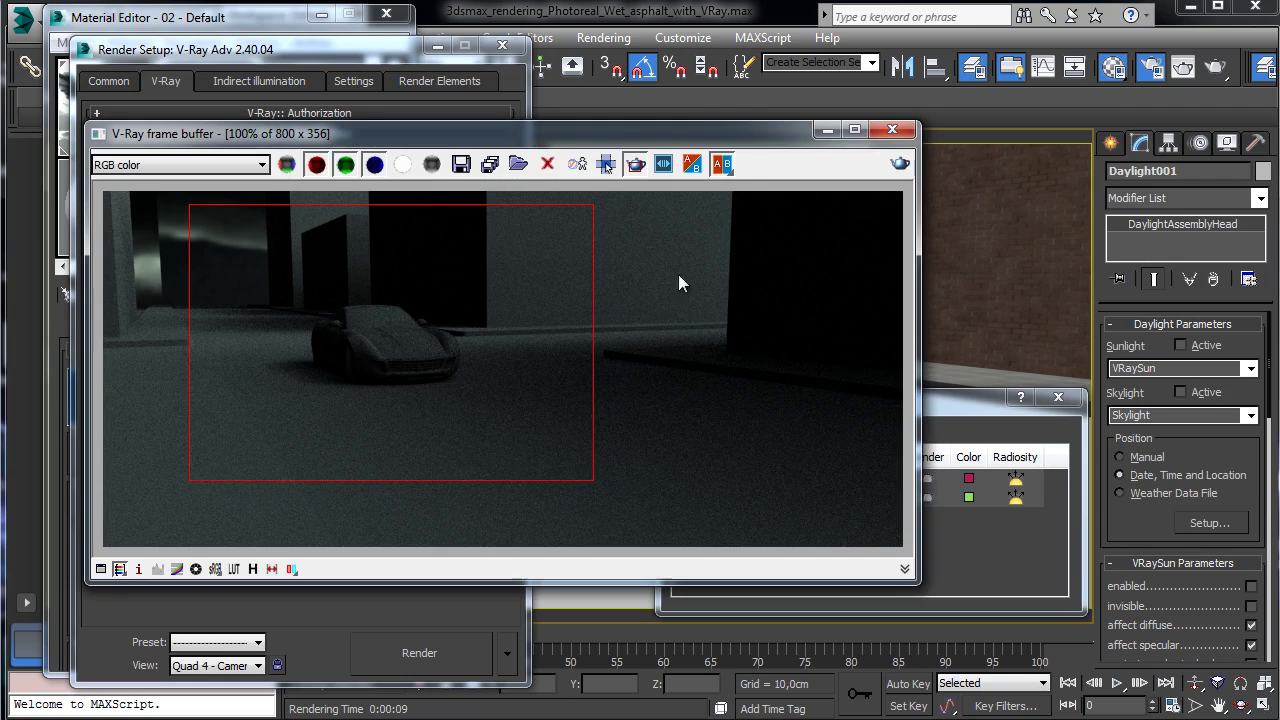
Change the scene's exposure control to VRay Exposure Control and set its ISO to 200.
left_click(603, 38)
left_click(645, 165)
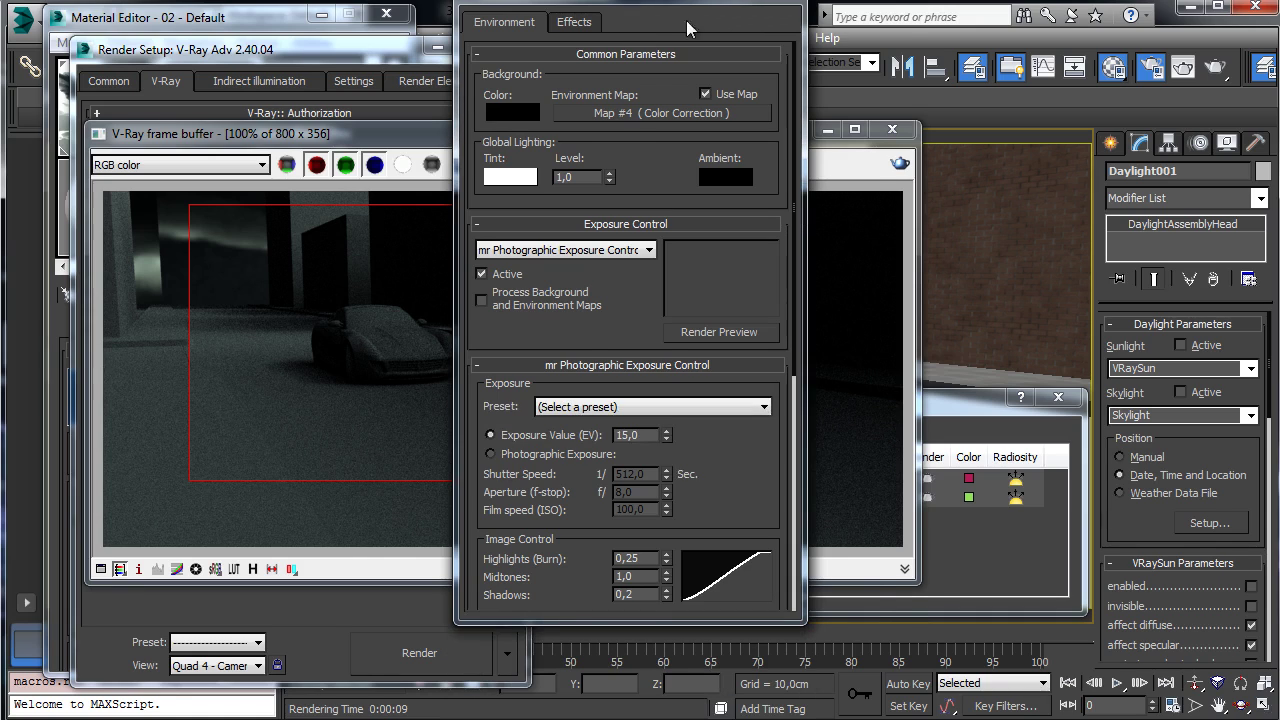
left_click(710, 284)
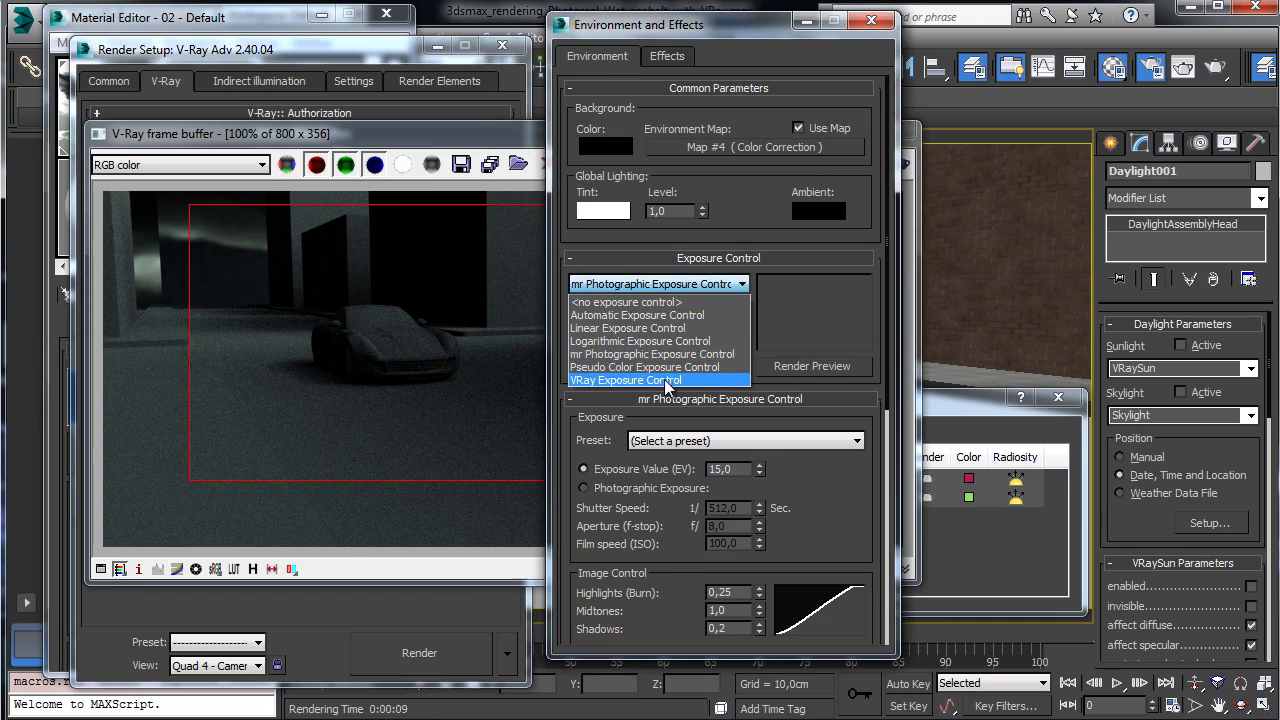
left_click(667, 380)
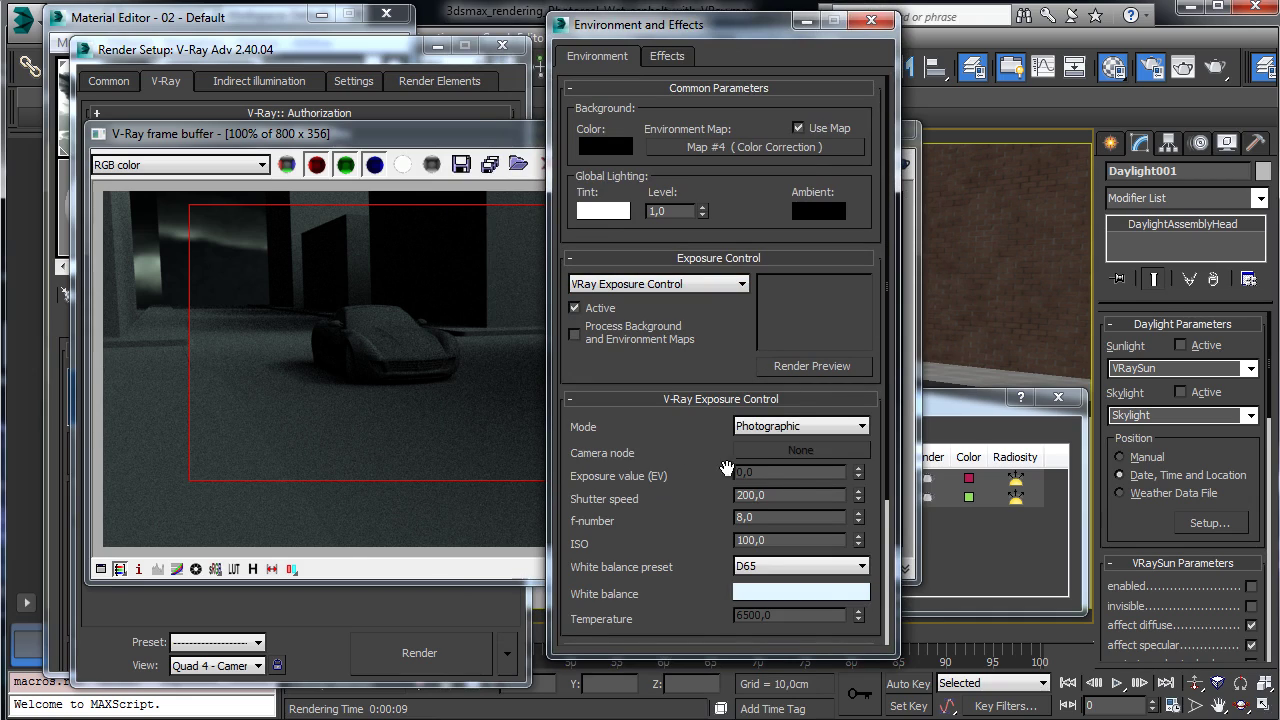
double_click(790, 540)
type("200")
key("Return")
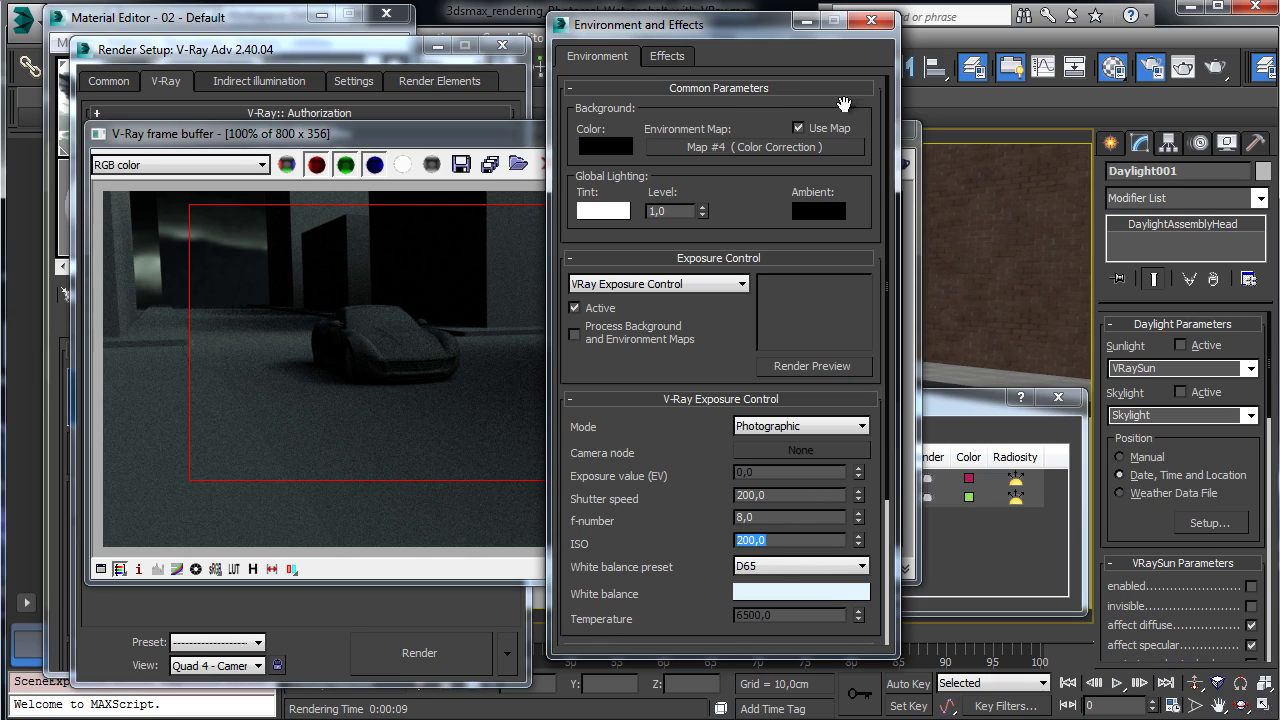
Arrange the environment settings and frame buffer windows side by side, and re-render the marked region.
left_click_drag(703, 30, 958, 48)
left_click_drag(750, 137, 677, 132)
left_click(827, 159)
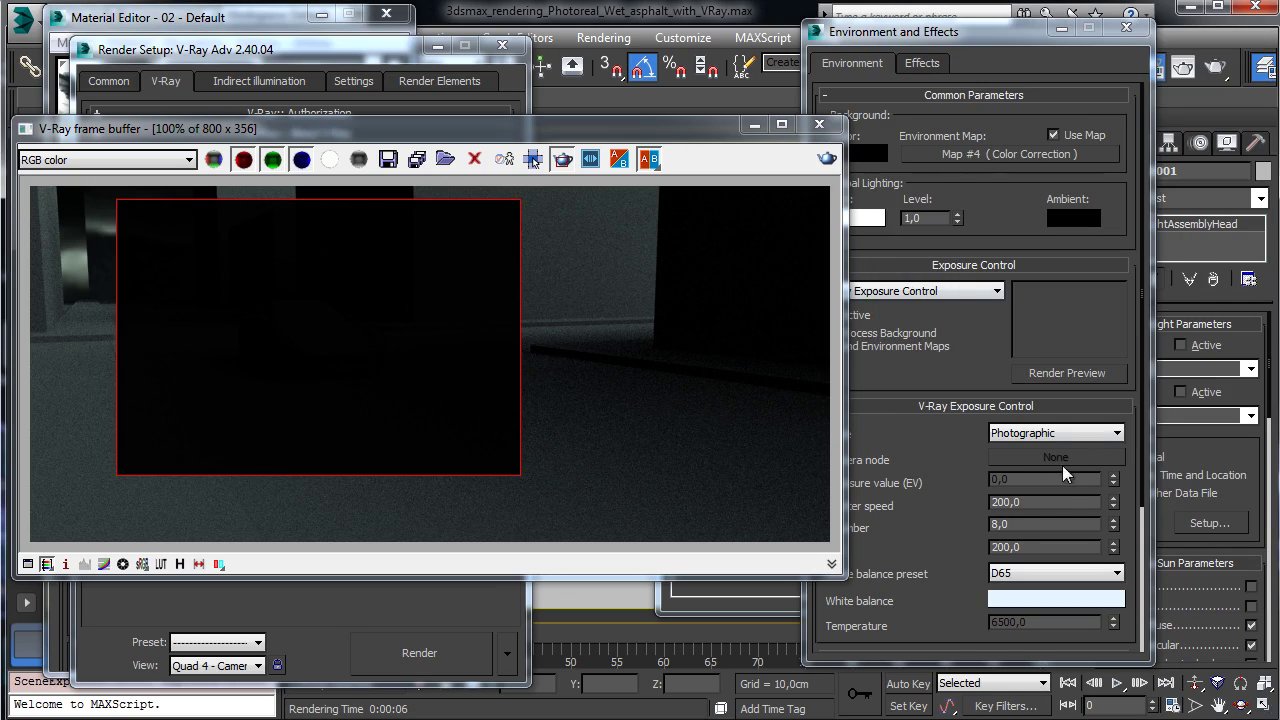
Close the material editor, render setup and environment windows, and select VRayLight_Sky_01 from the scene list.
left_click(250, 18)
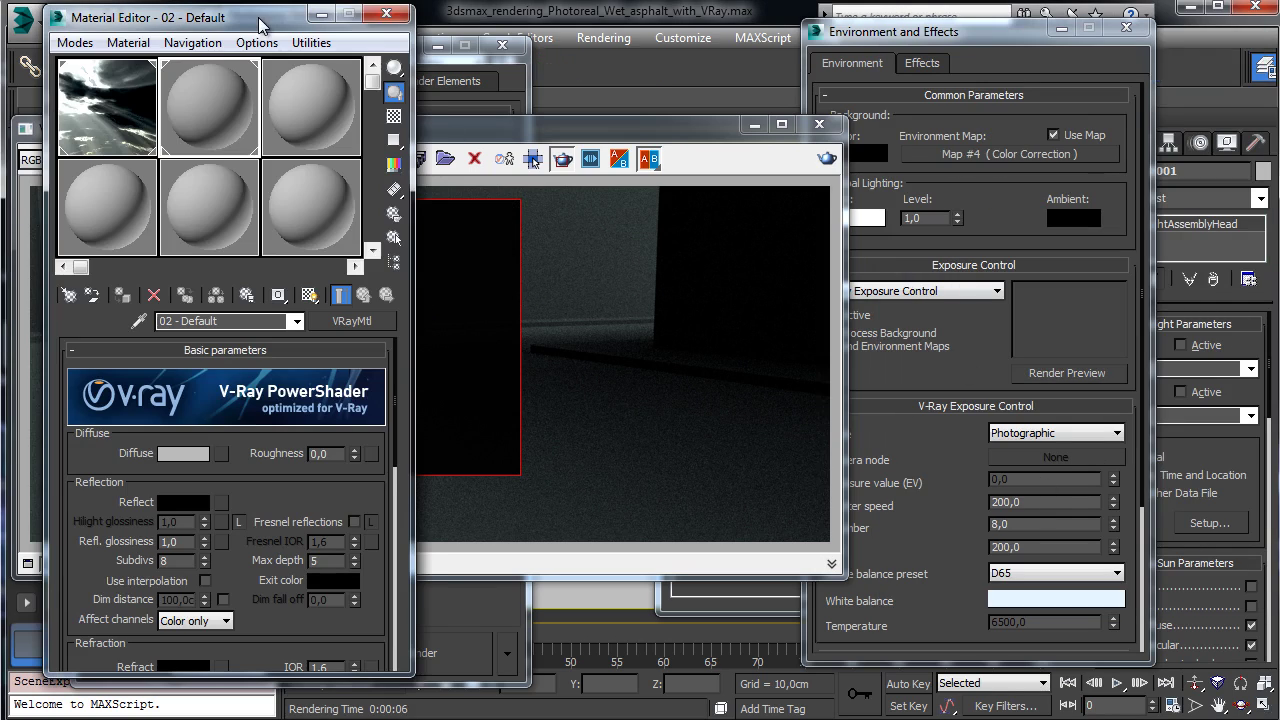
left_click(390, 18)
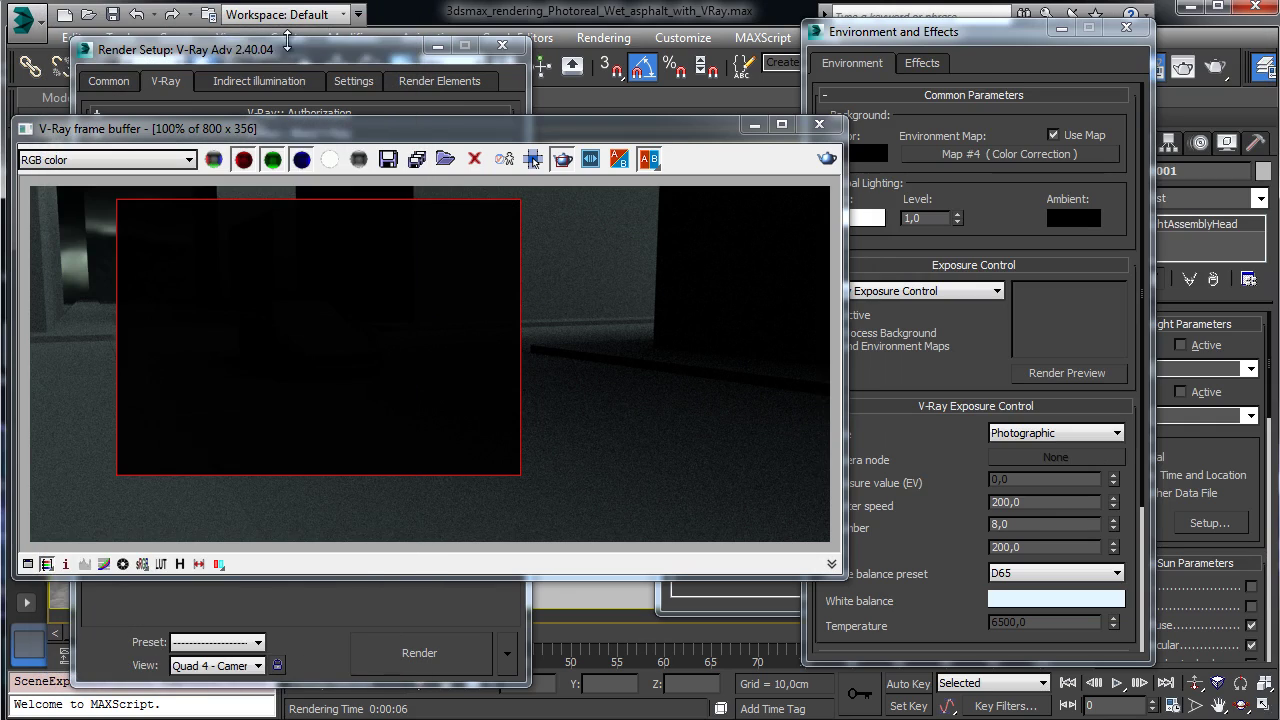
left_click(502, 45)
left_click(234, 67)
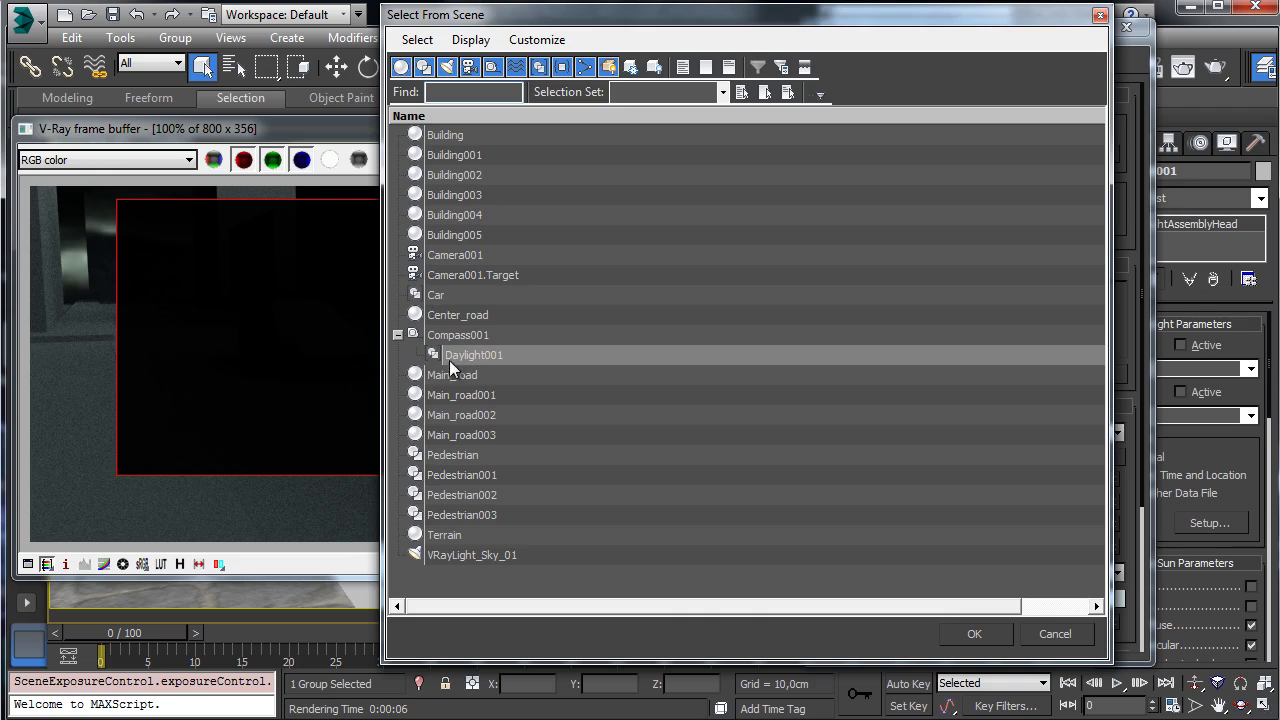
left_click(500, 556)
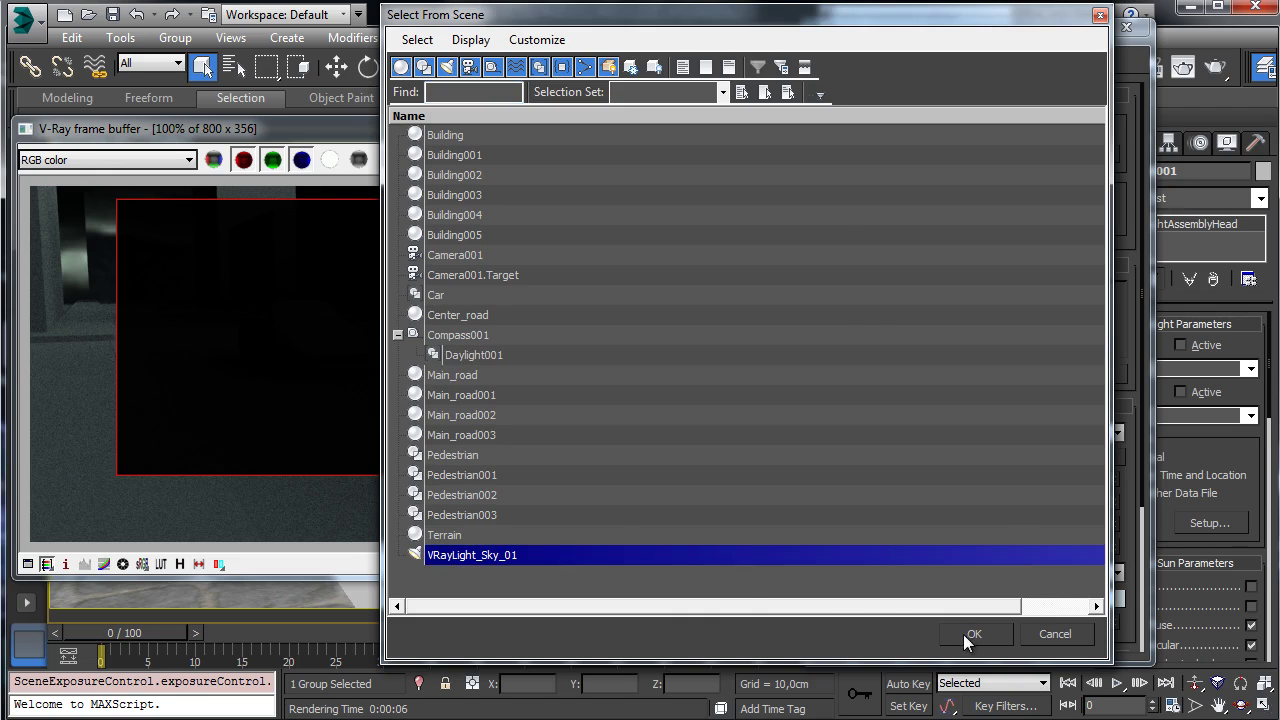
left_click(970, 634)
left_click(1126, 28)
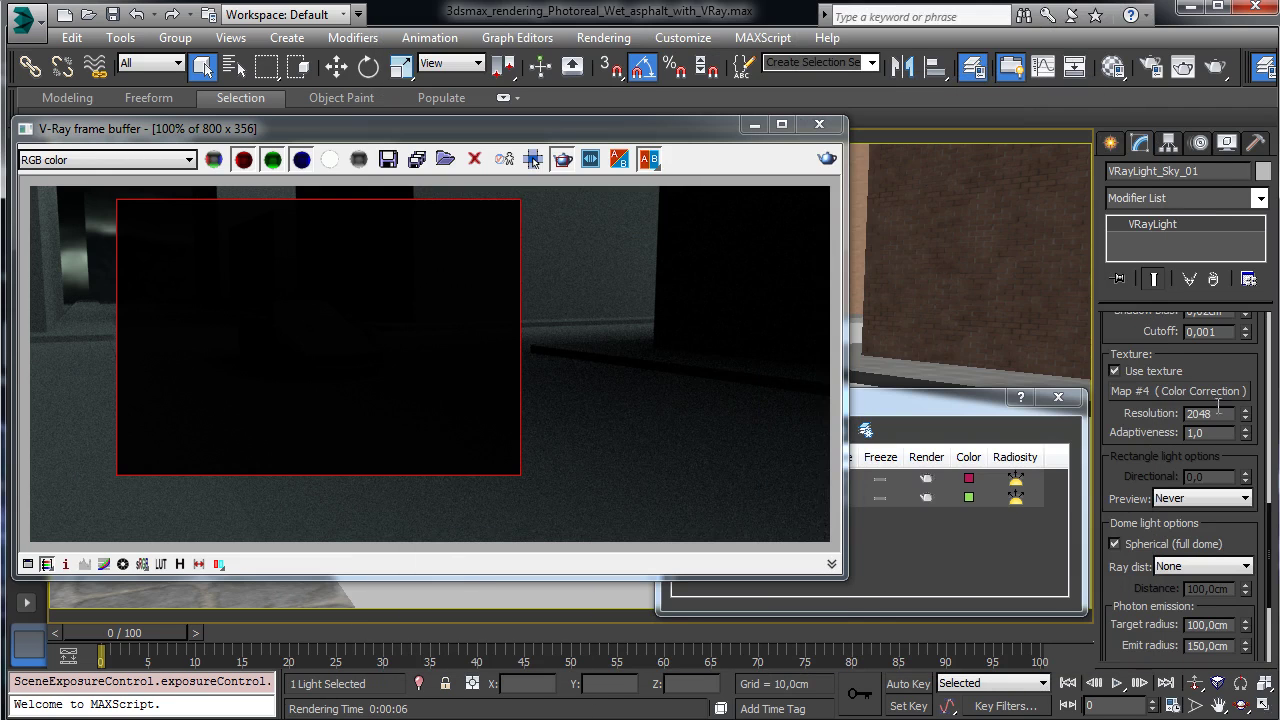
Set the dome light's intensity multiplier to 25 and re-render the marked region.
scroll(1215, 400, "up", 5)
scroll(1230, 420, "up", 5)
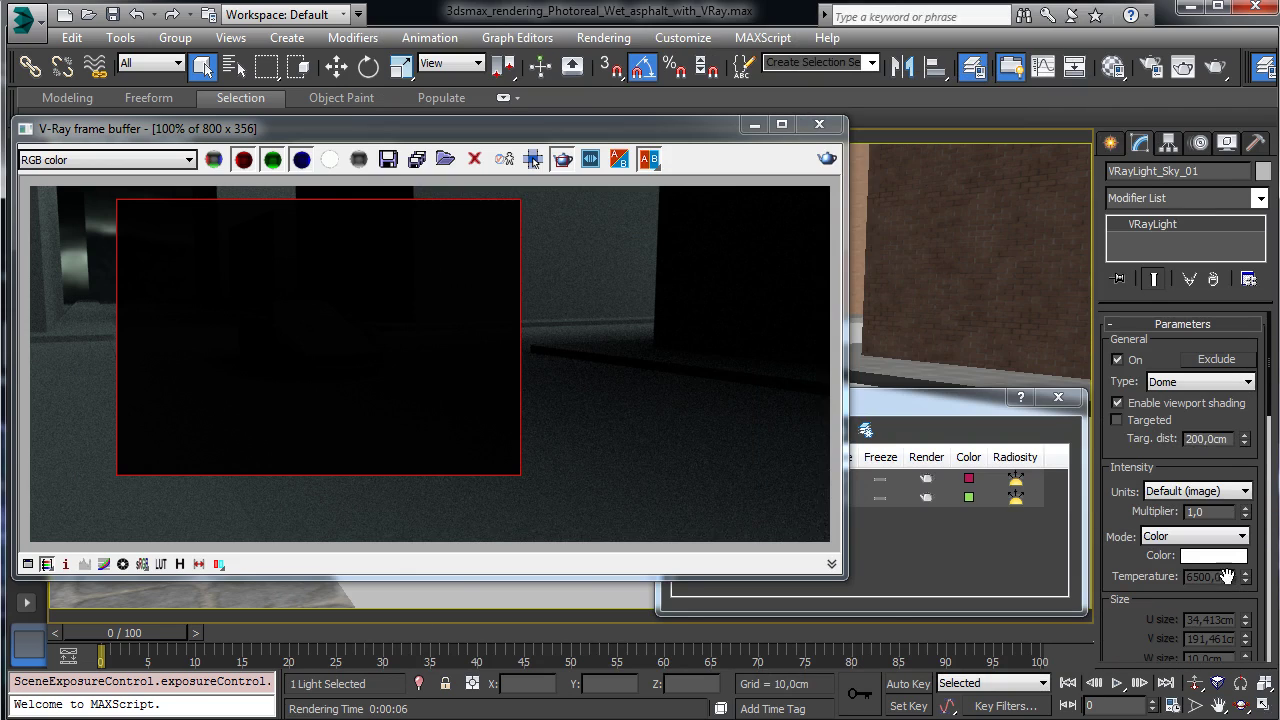
left_click(1222, 513)
key("Return")
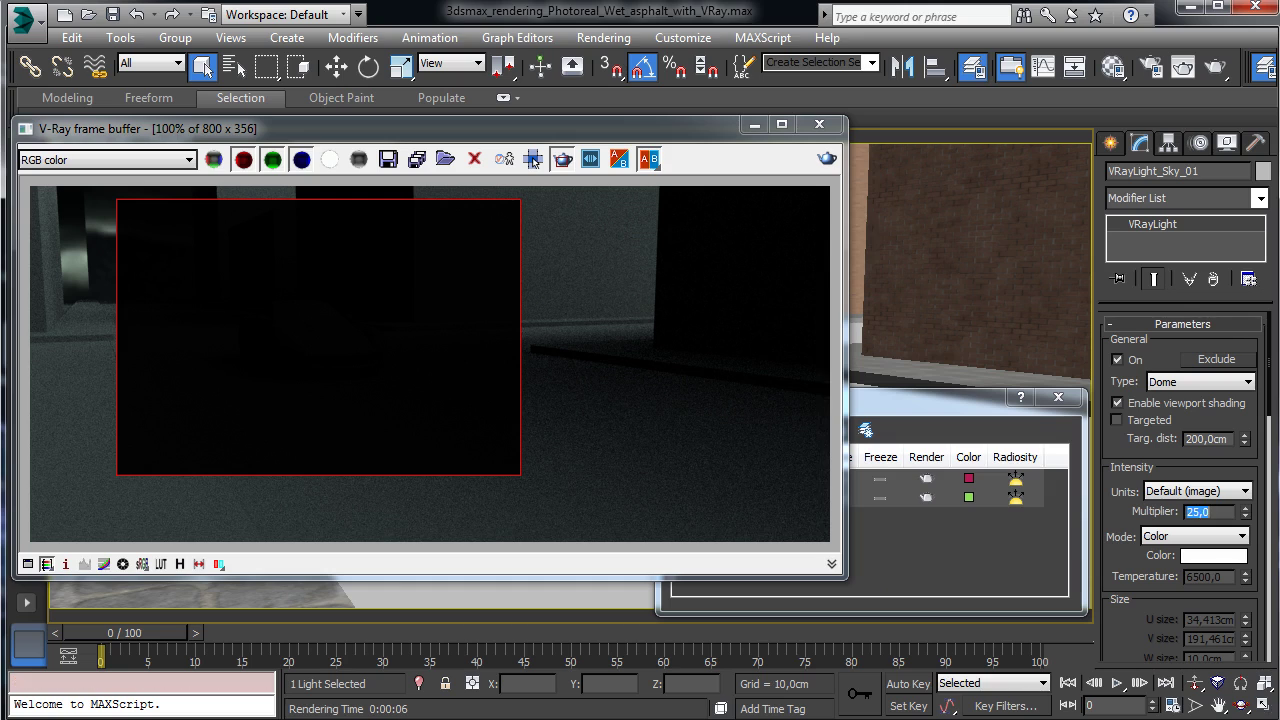
left_click(826, 162)
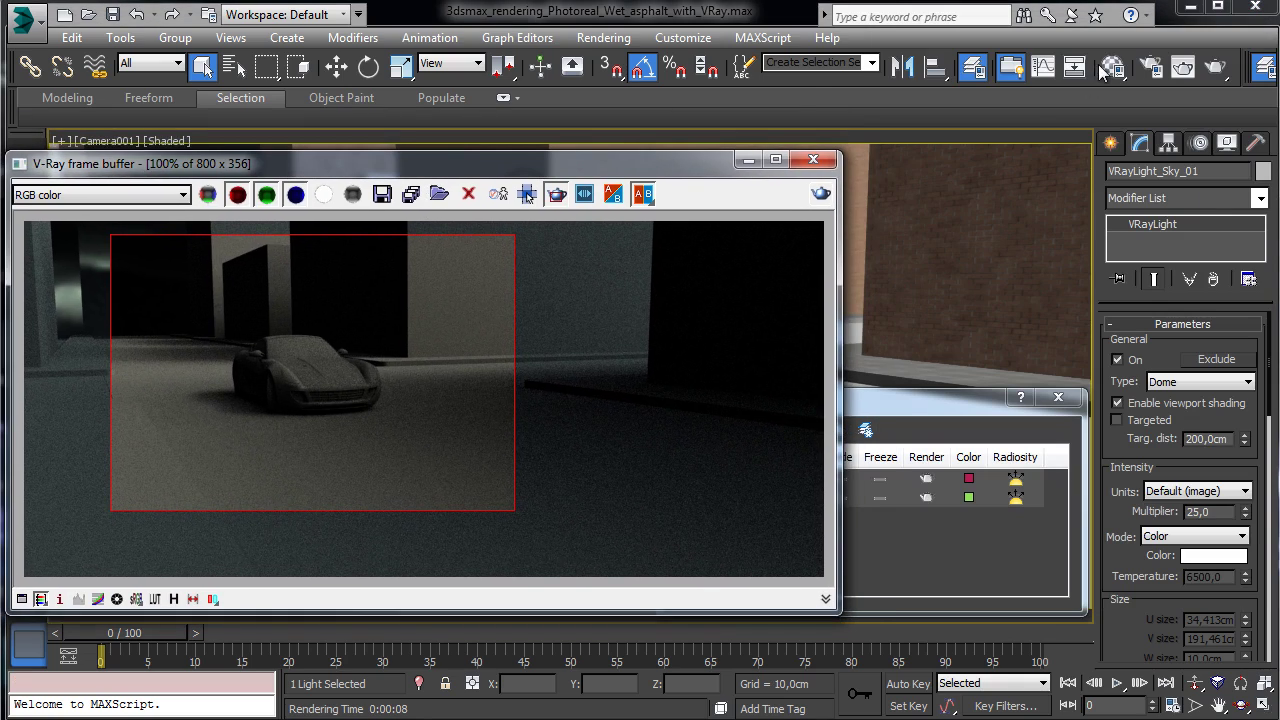
Reopen the render setup and turn on V-Ray indirect illumination.
left_click(1150, 66)
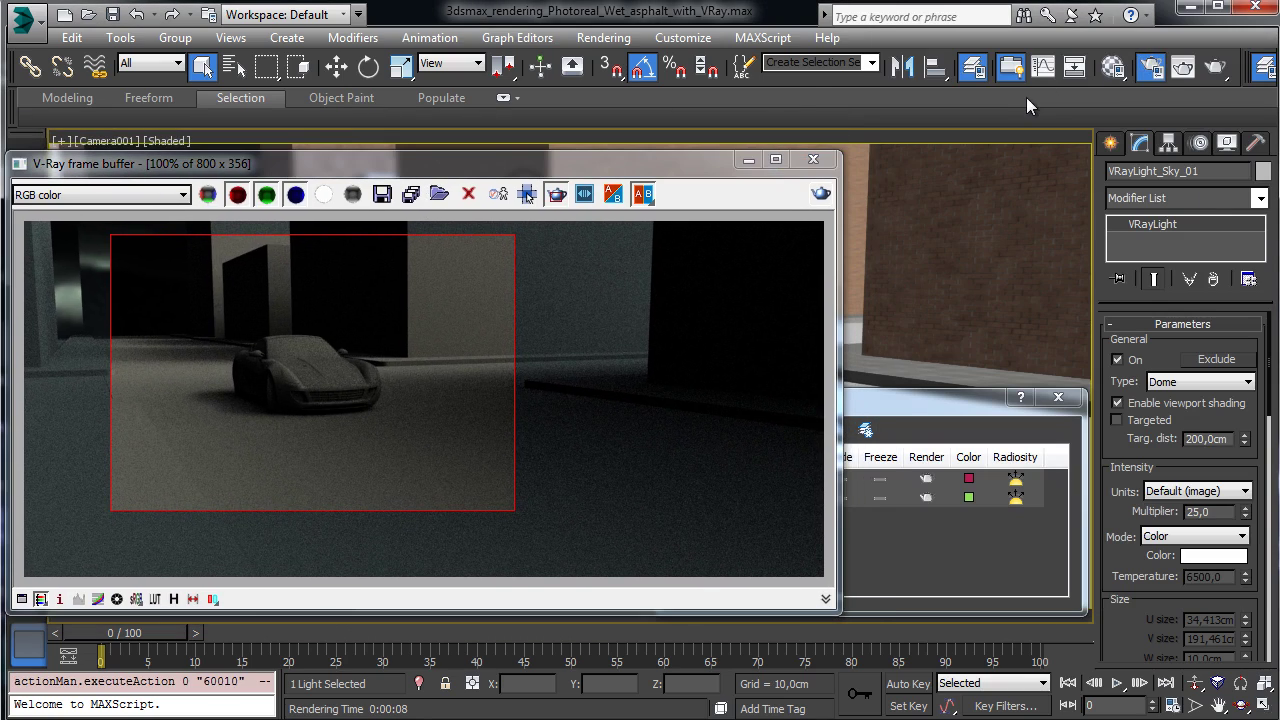
left_click(1150, 74)
left_click(1150, 66)
left_click(265, 83)
left_click(118, 141)
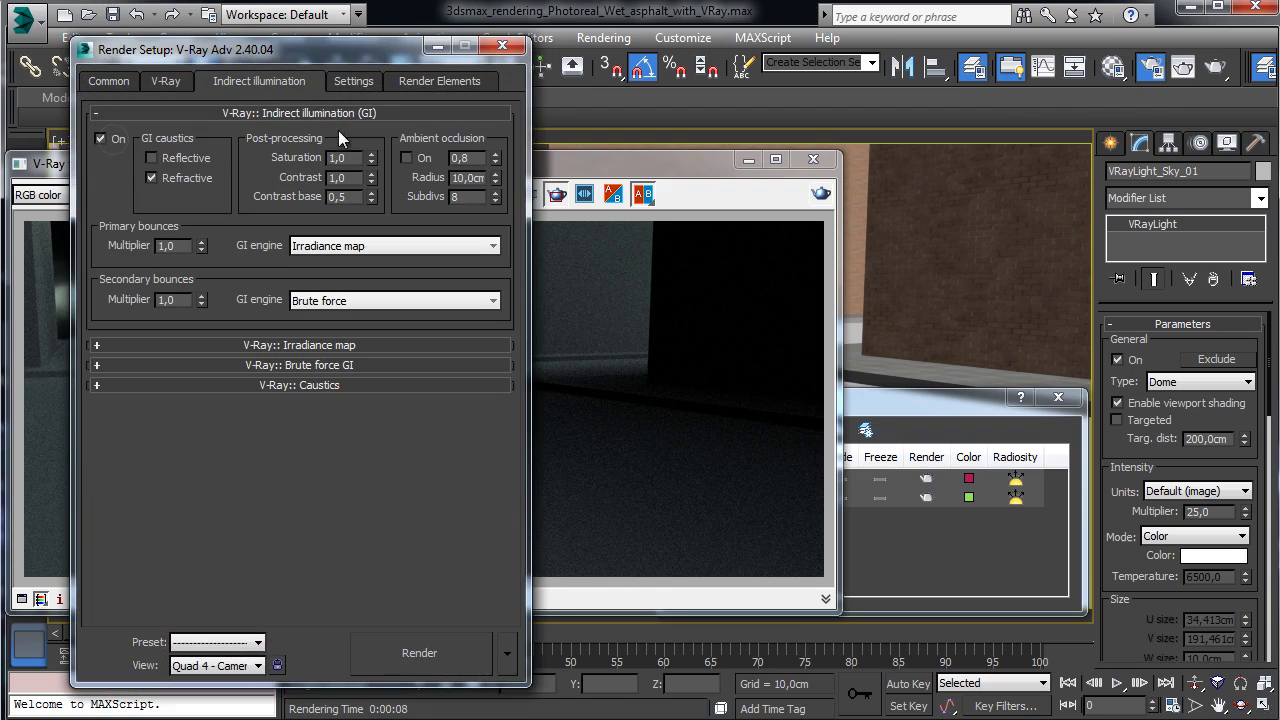
Set the irradiance map preset to Very low and enable its calculation phase display.
left_click(362, 344)
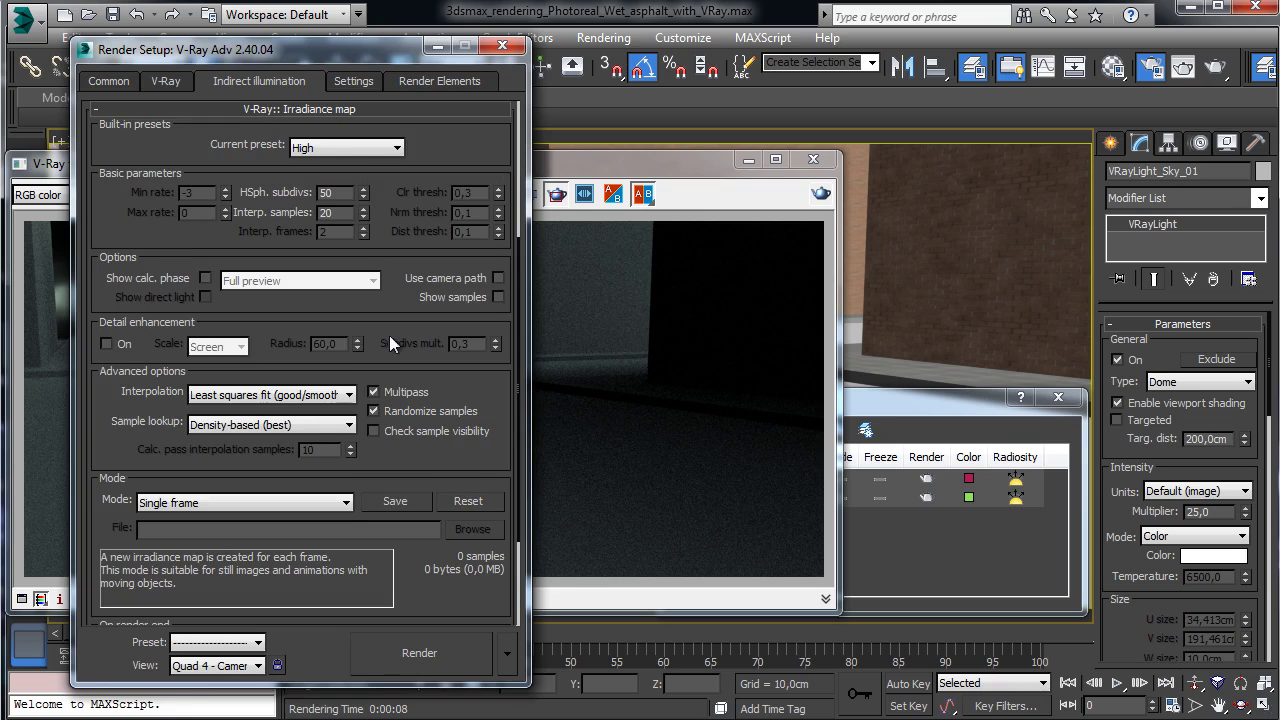
left_click(340, 148)
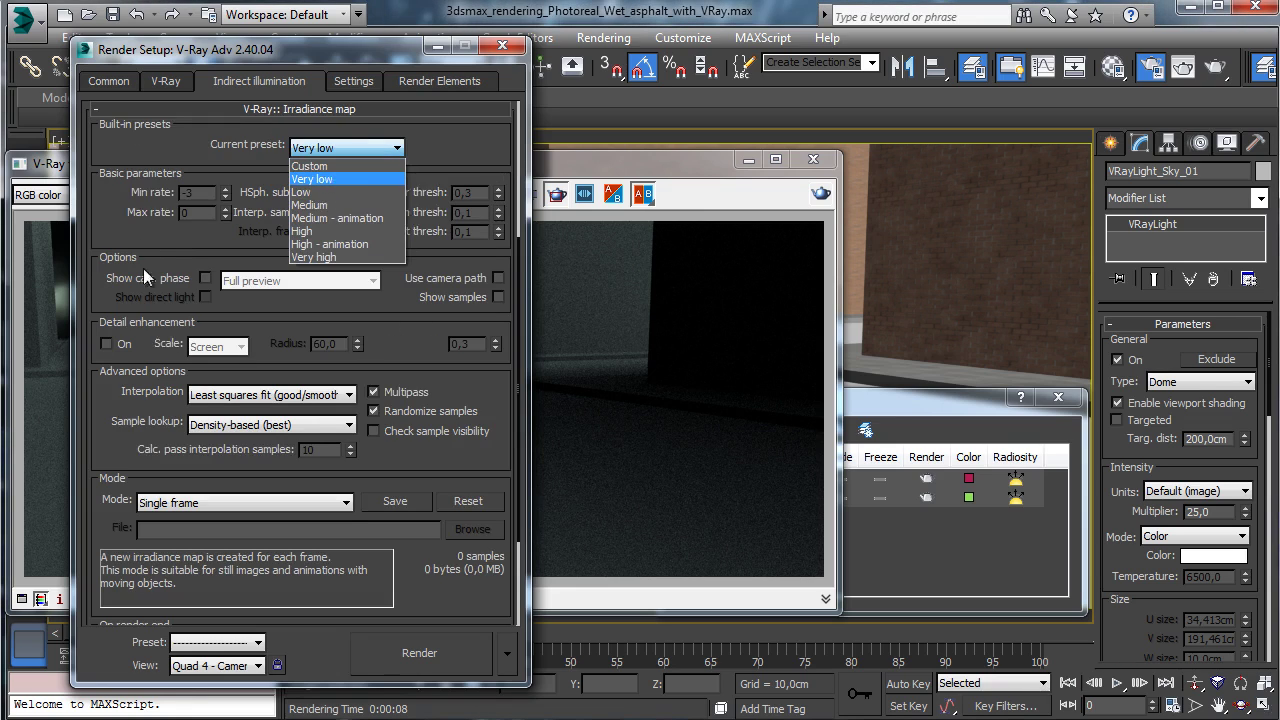
left_click(329, 180)
left_click(205, 278)
scroll(284, 324, "down", 3)
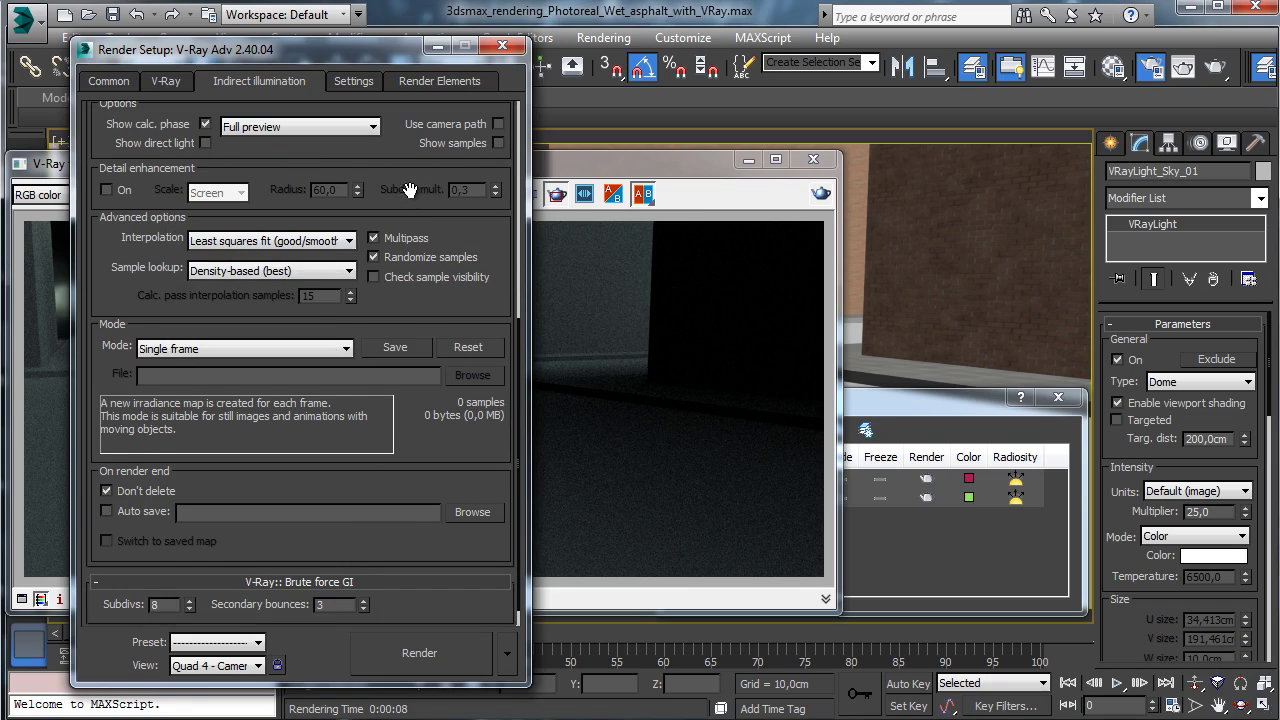
Set the GI engine for secondary bounces to Light cache.
scroll(400, 450, "up", 8)
left_click(380, 299)
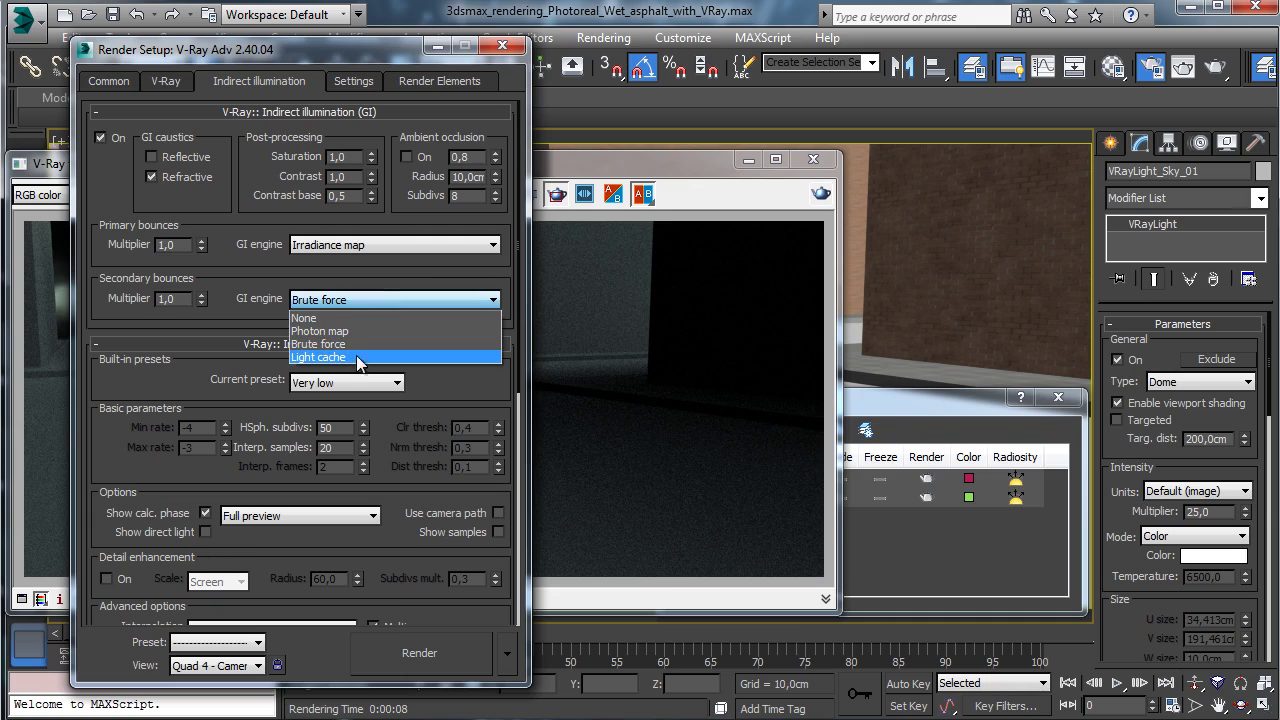
left_click(357, 358)
left_click_drag(443, 391, 393, 33)
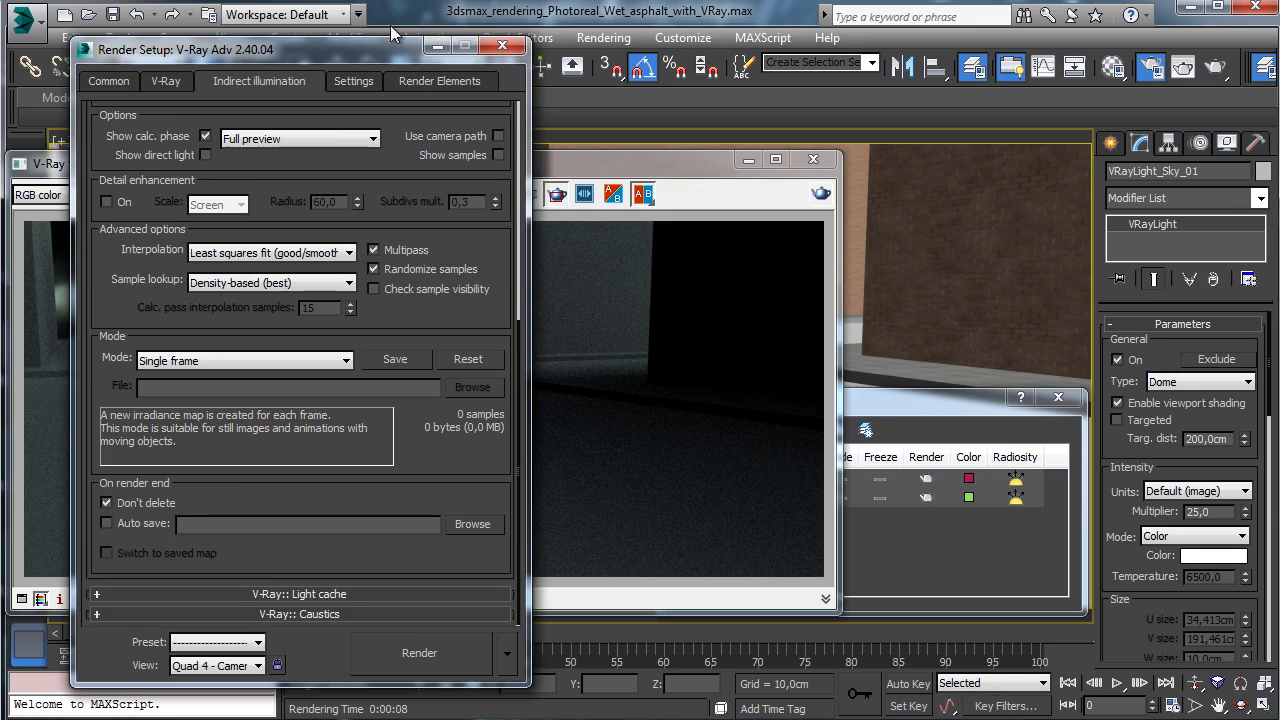
left_click_drag(353, 380, 353, 381)
Adjust the light cache's number of passes, enable its calculation phase display, and render the marked region.
left_click(314, 596)
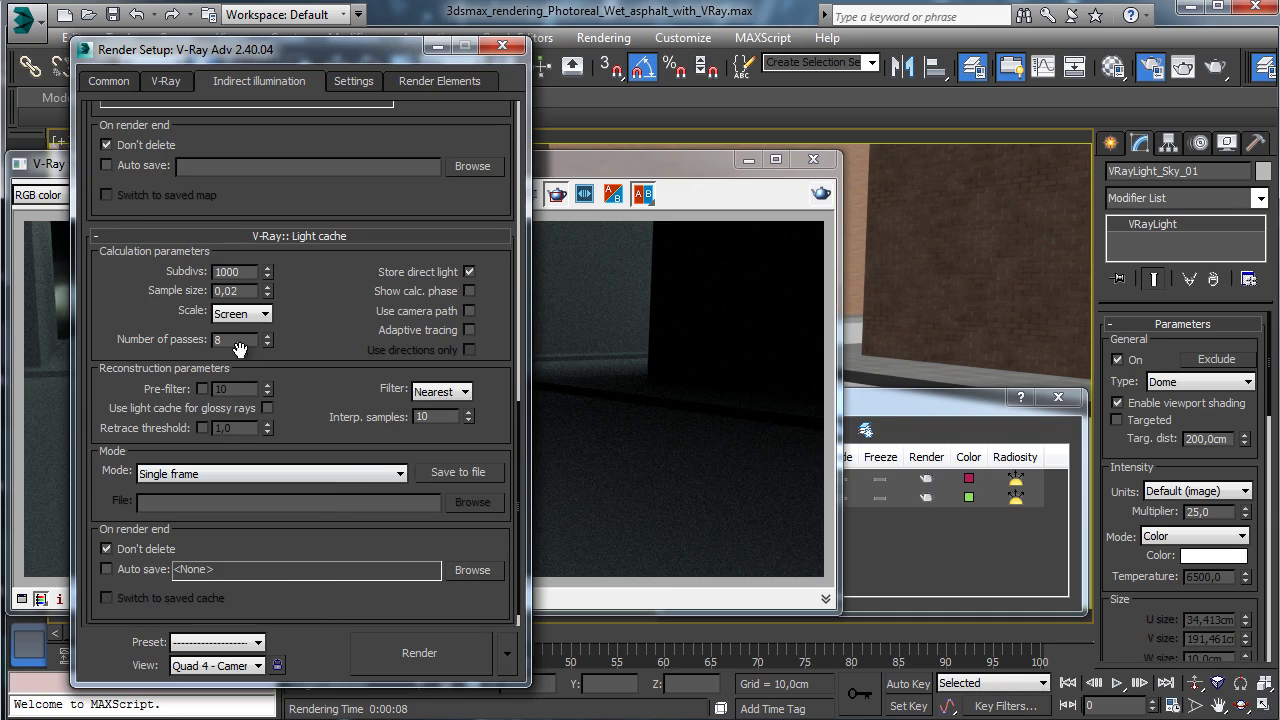
double_click(237, 339)
double_click(248, 339)
left_click(469, 290)
left_click(424, 652)
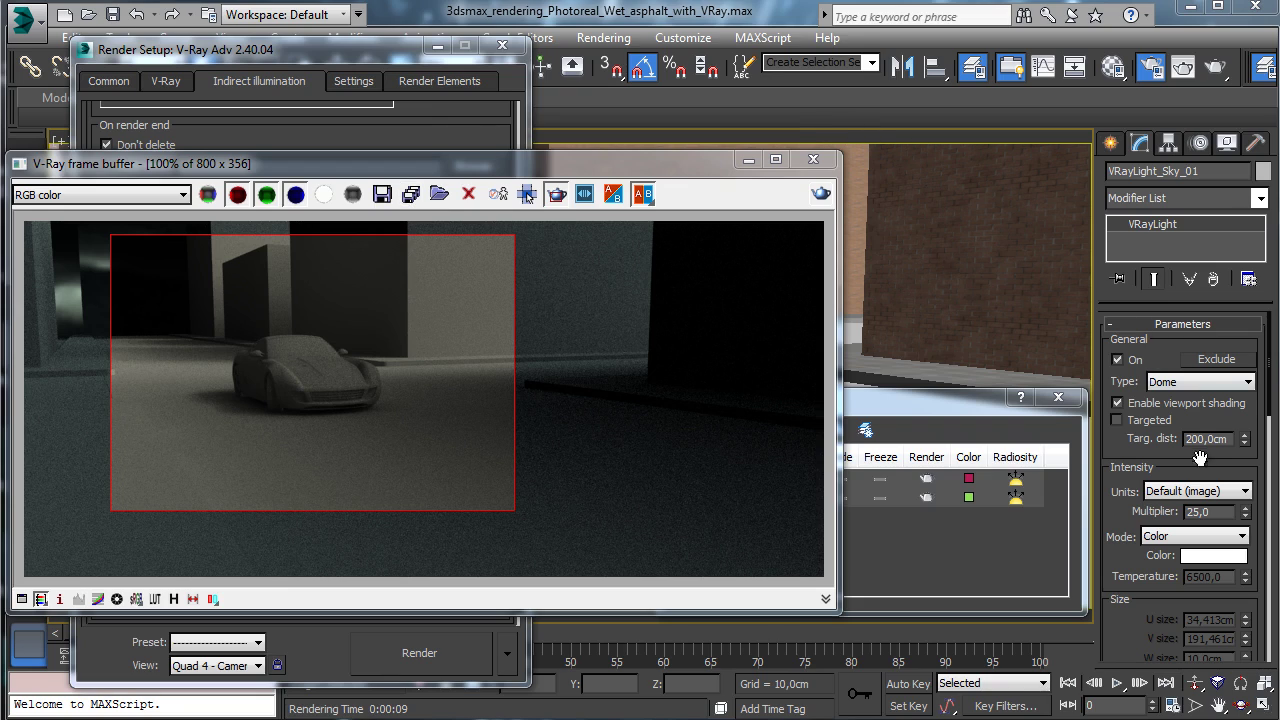
Set the intensity multiplier of the VRayLight_Sky_01 dome light to 60.
left_click(1220, 511)
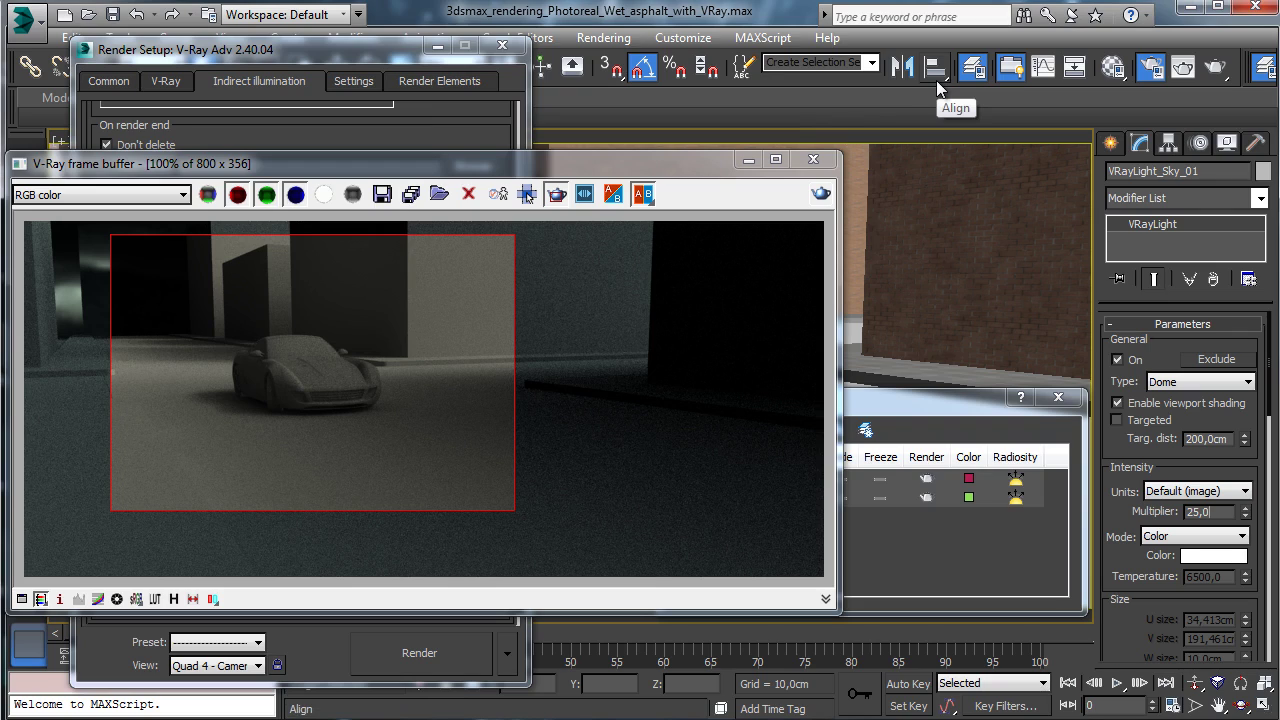
type("60")
key("Return")
Set the white balance preset of the V-Ray exposure control to Neutral.
left_click(603, 37)
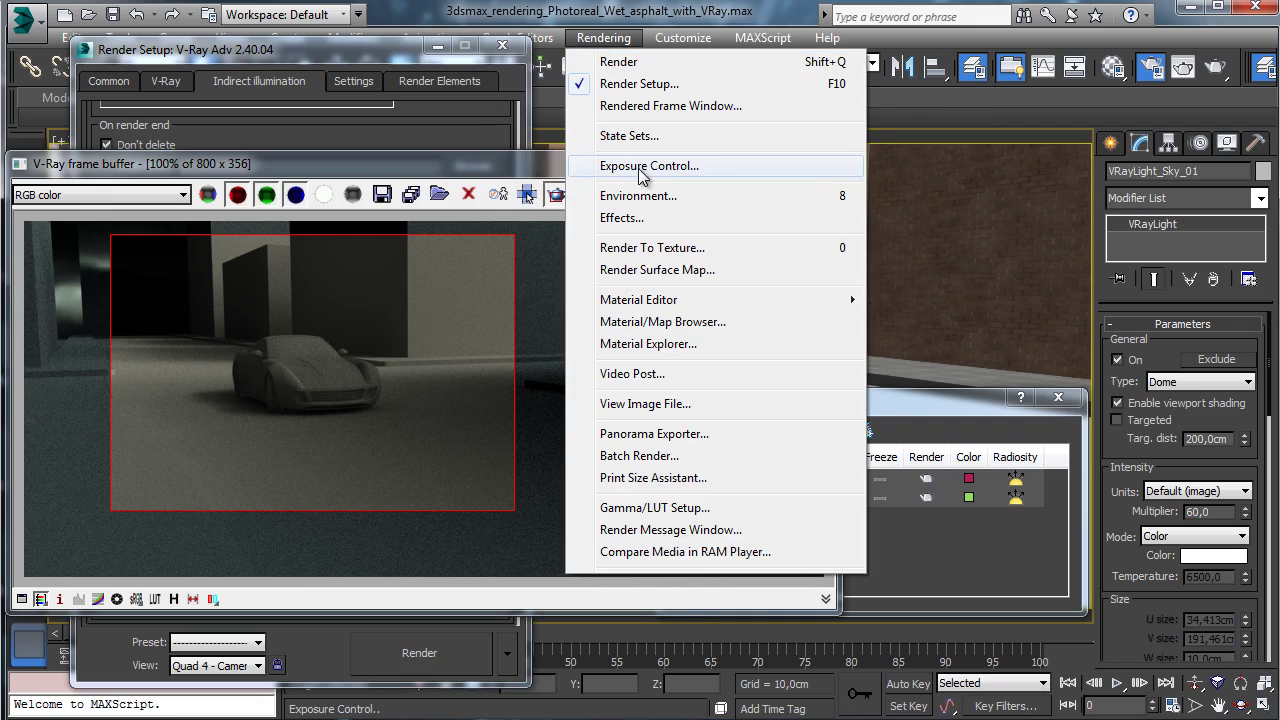
left_click(670, 168)
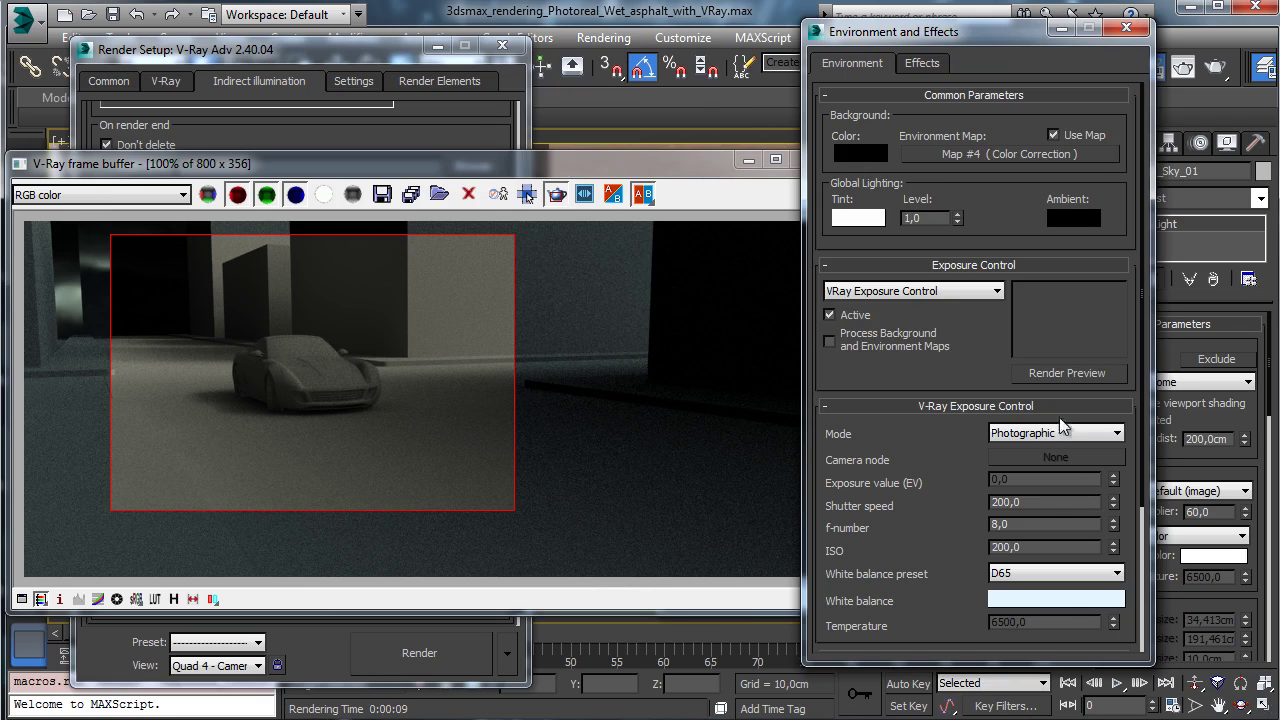
scroll(957, 434, "down", 3)
left_click(1116, 381)
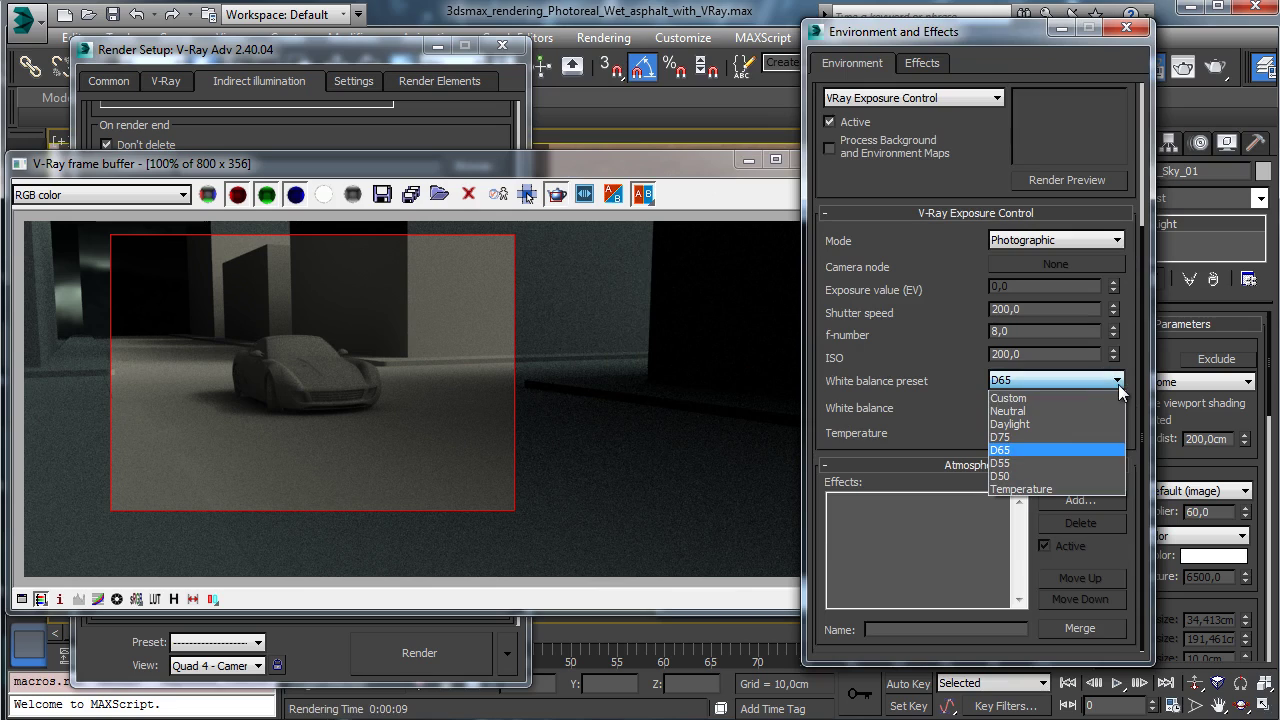
left_click(1081, 410)
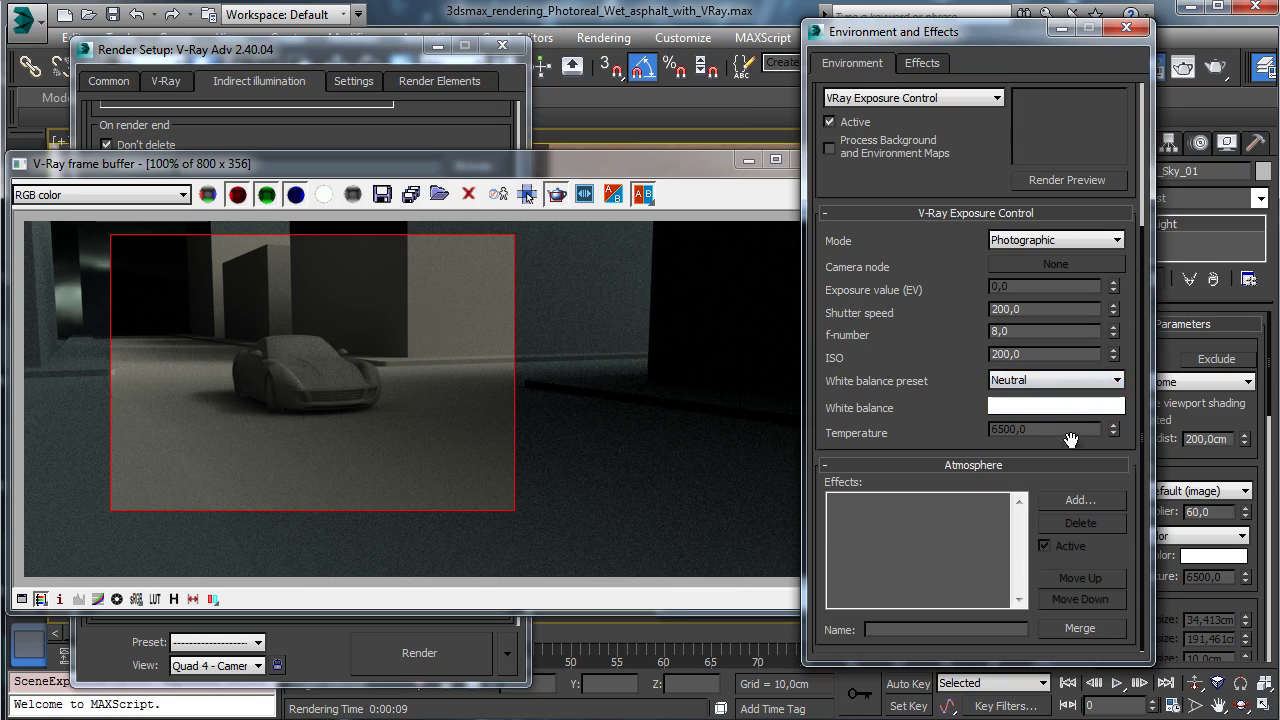
Re-render the marked region with the neutral white balance and minimize the environment settings.
left_click(688, 162)
left_click(821, 193)
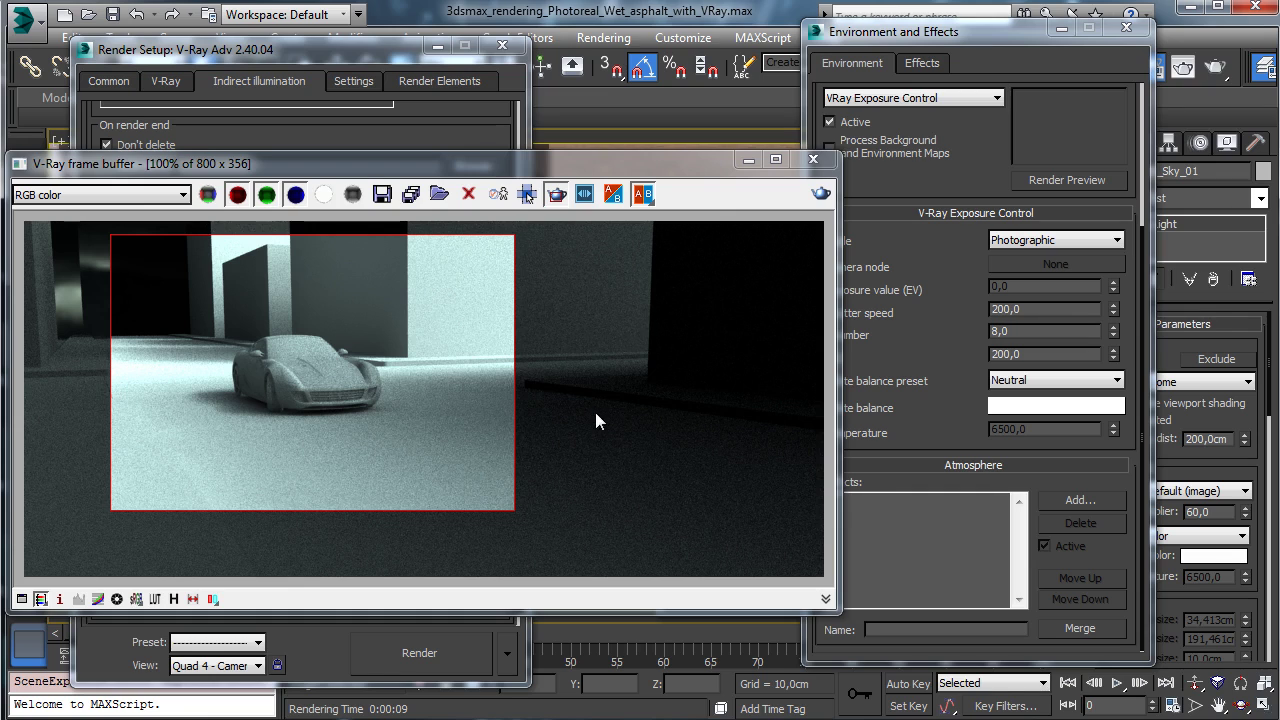
left_click(1061, 28)
Set the sampling subdivisions of the VRayLight_Sky_01 dome light to 16 and re-render the marked region.
left_click_drag(1194, 441, 1209, 299)
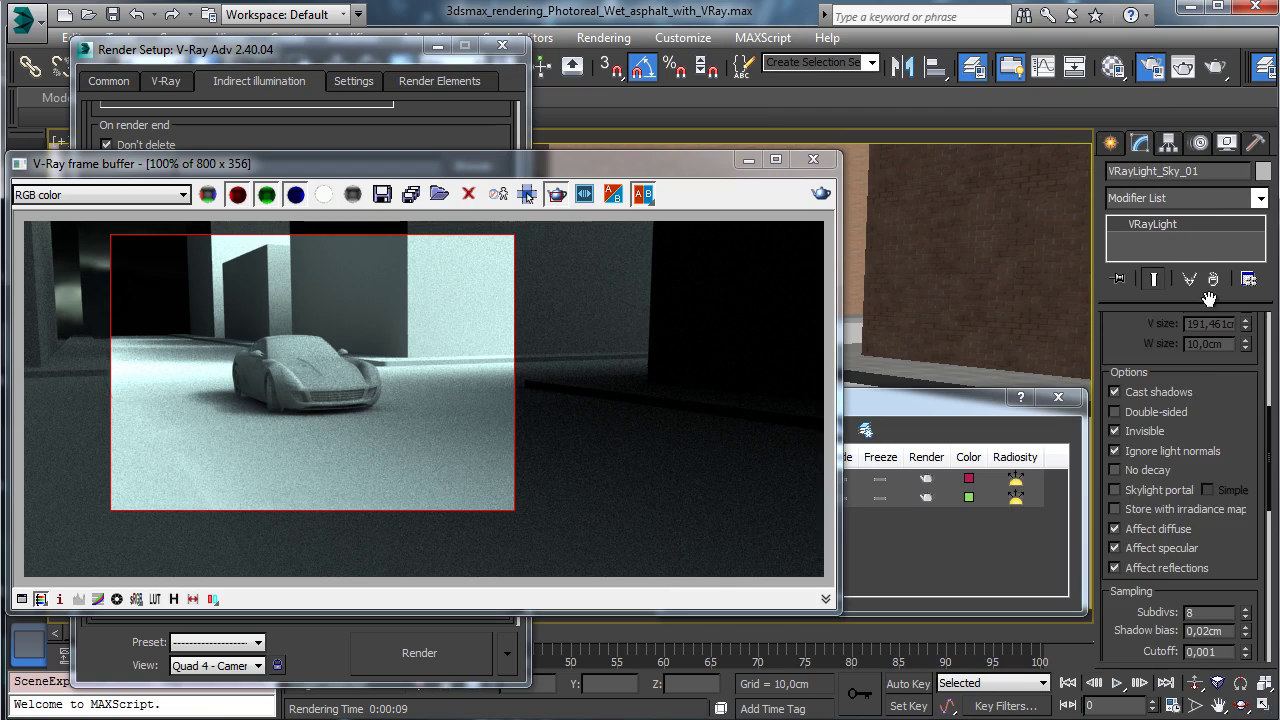
left_click_drag(1231, 406, 1207, 218)
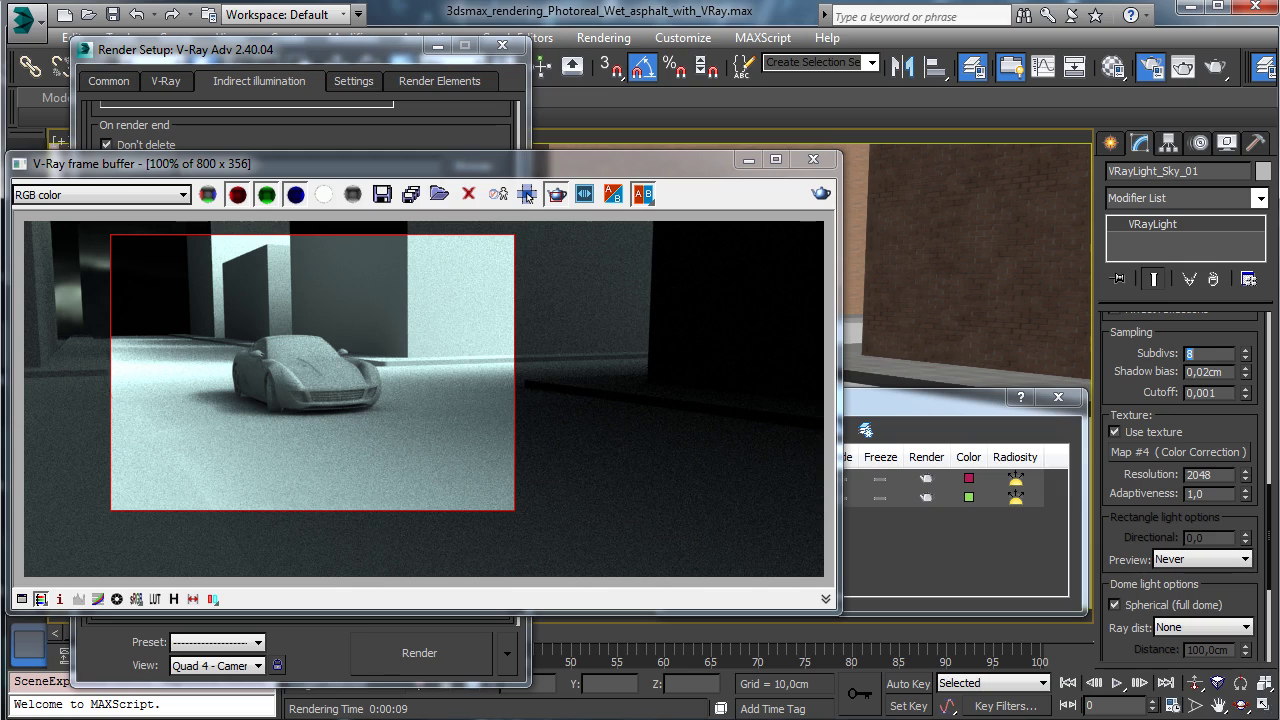
key("Return")
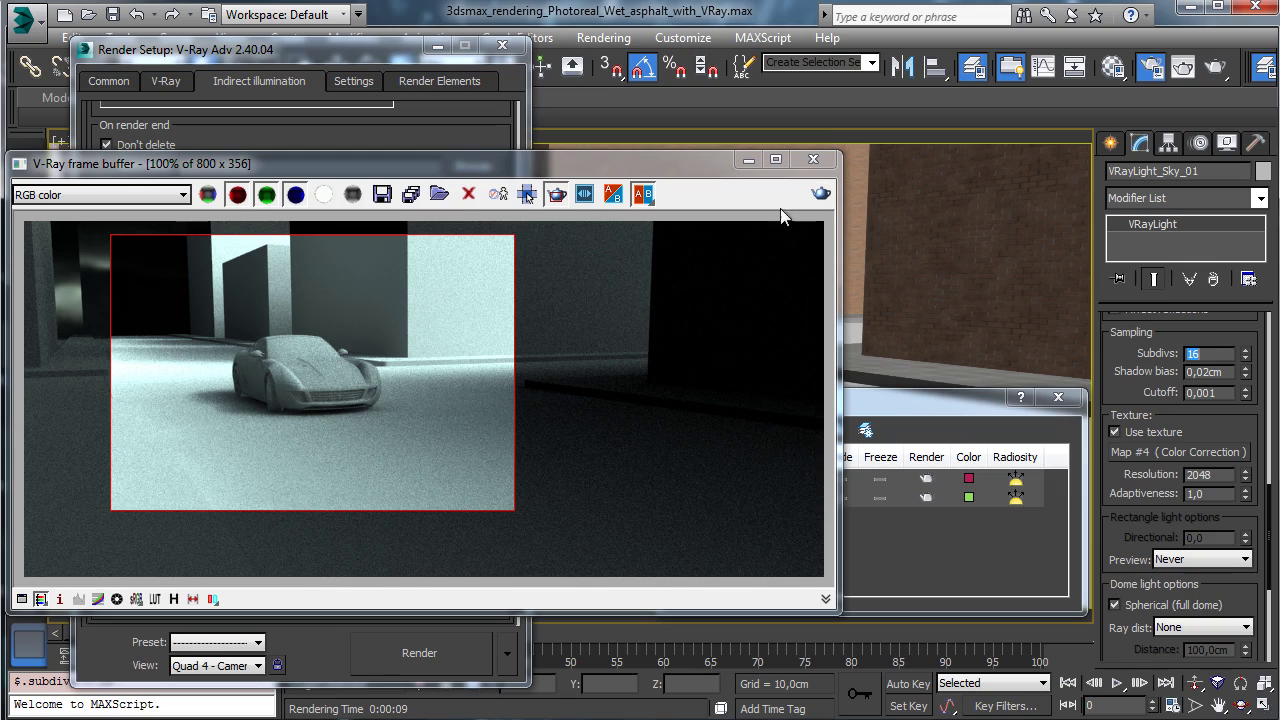
left_click(820, 194)
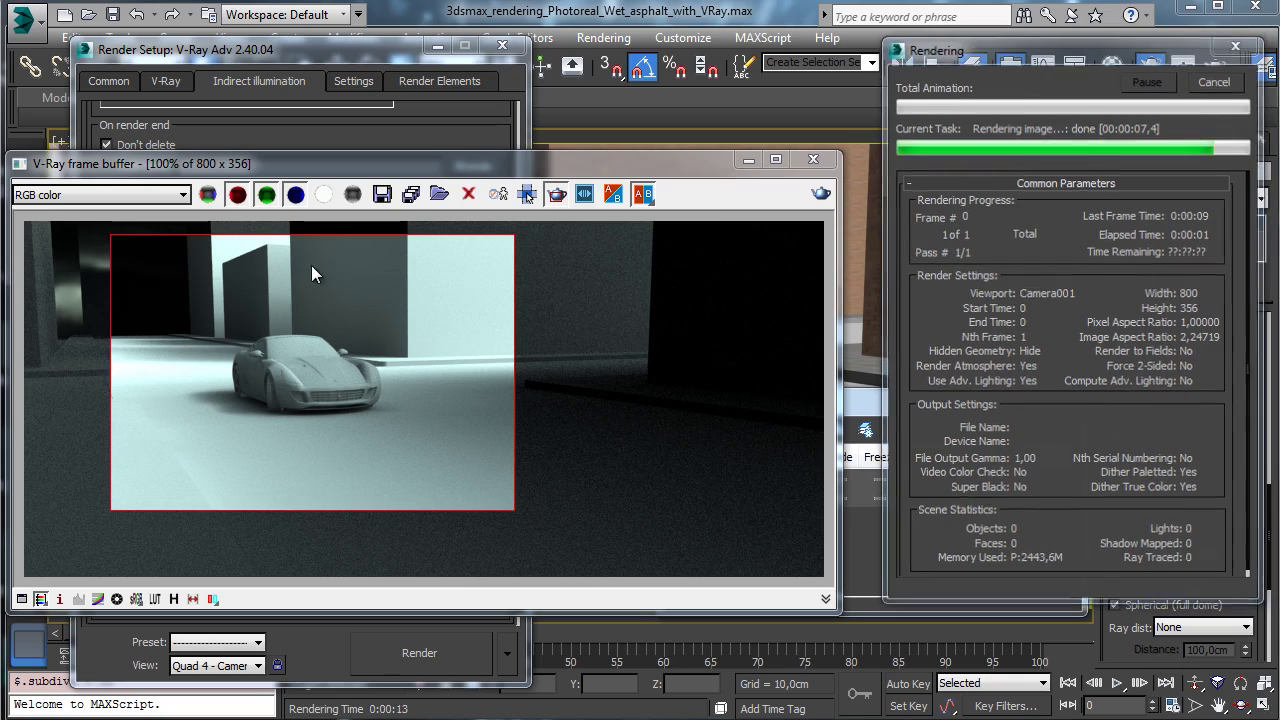
Save the scene and put away the V-Ray frame buffer and the render setup.
left_click(111, 17)
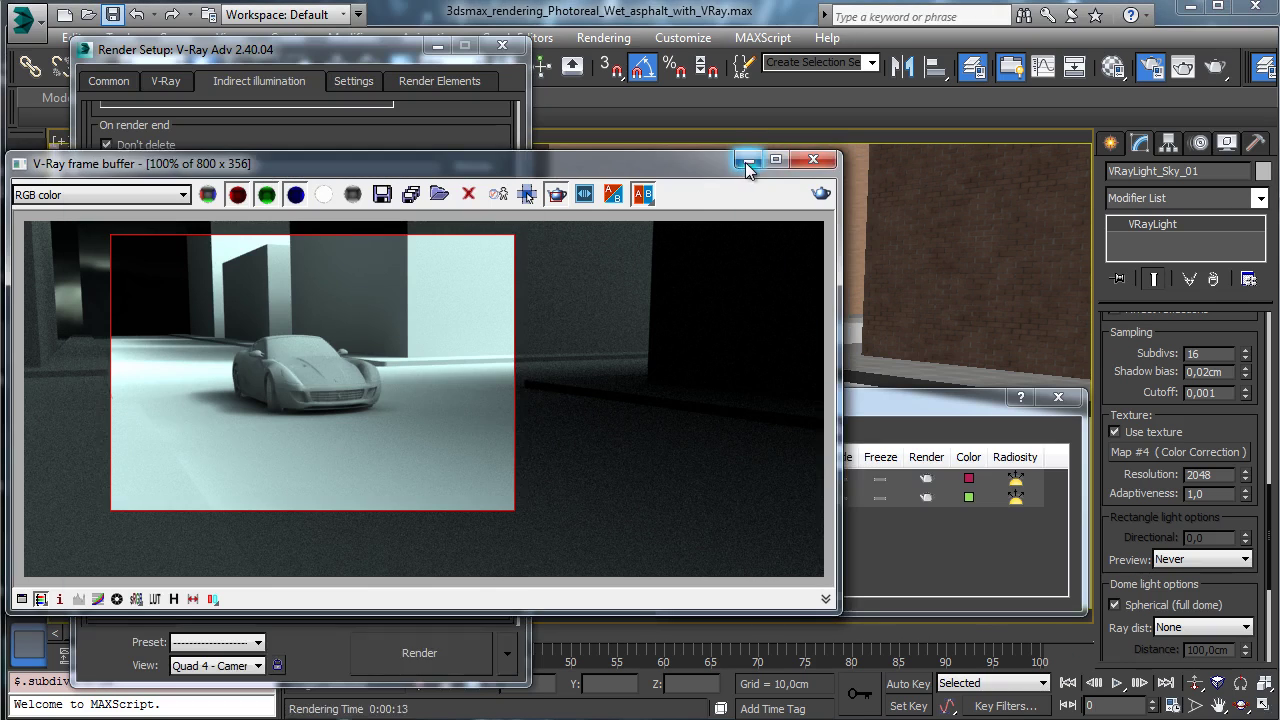
left_click(745, 162)
left_click(502, 46)
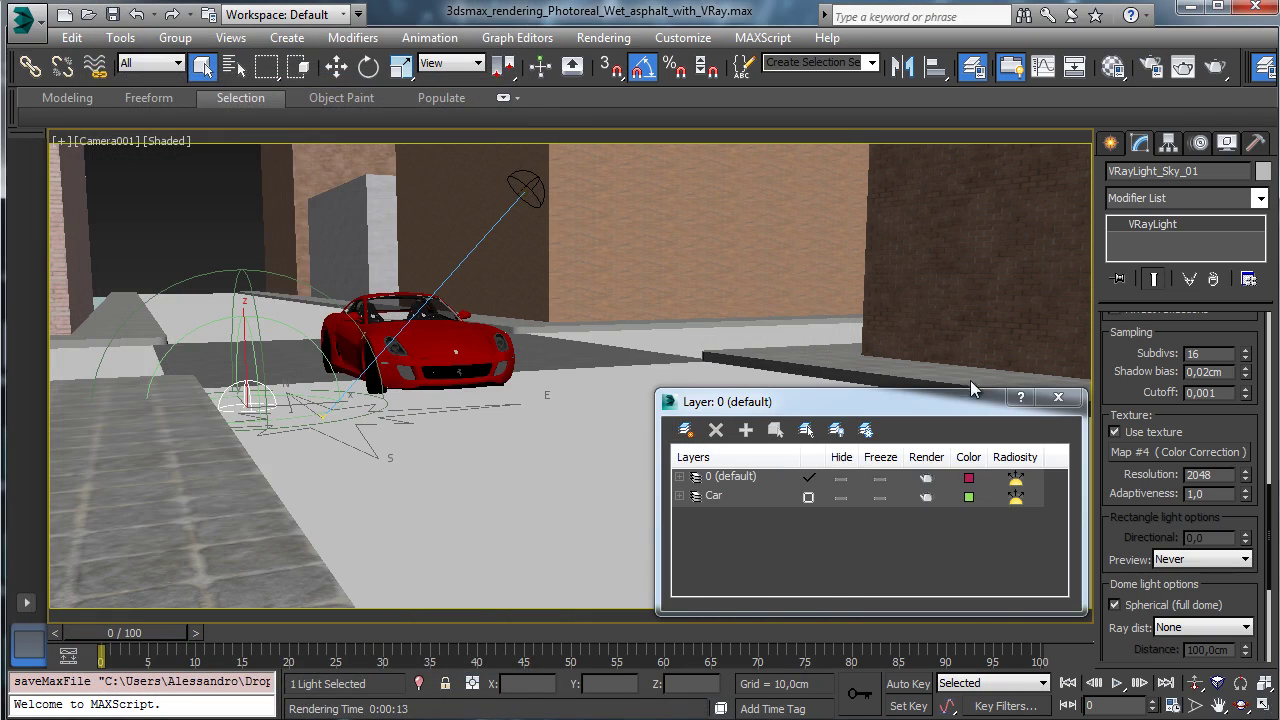
Hide the Car layer in the layer manager and close the manager.
left_click(1058, 399)
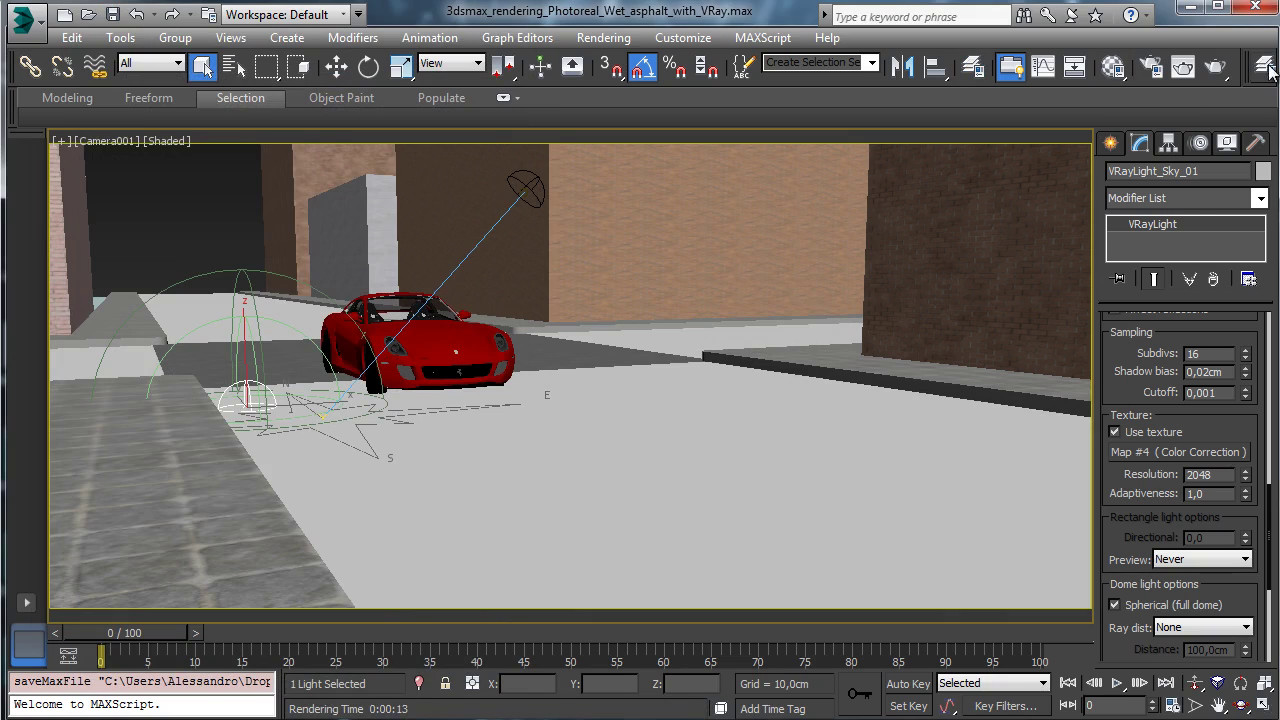
left_click(973, 66)
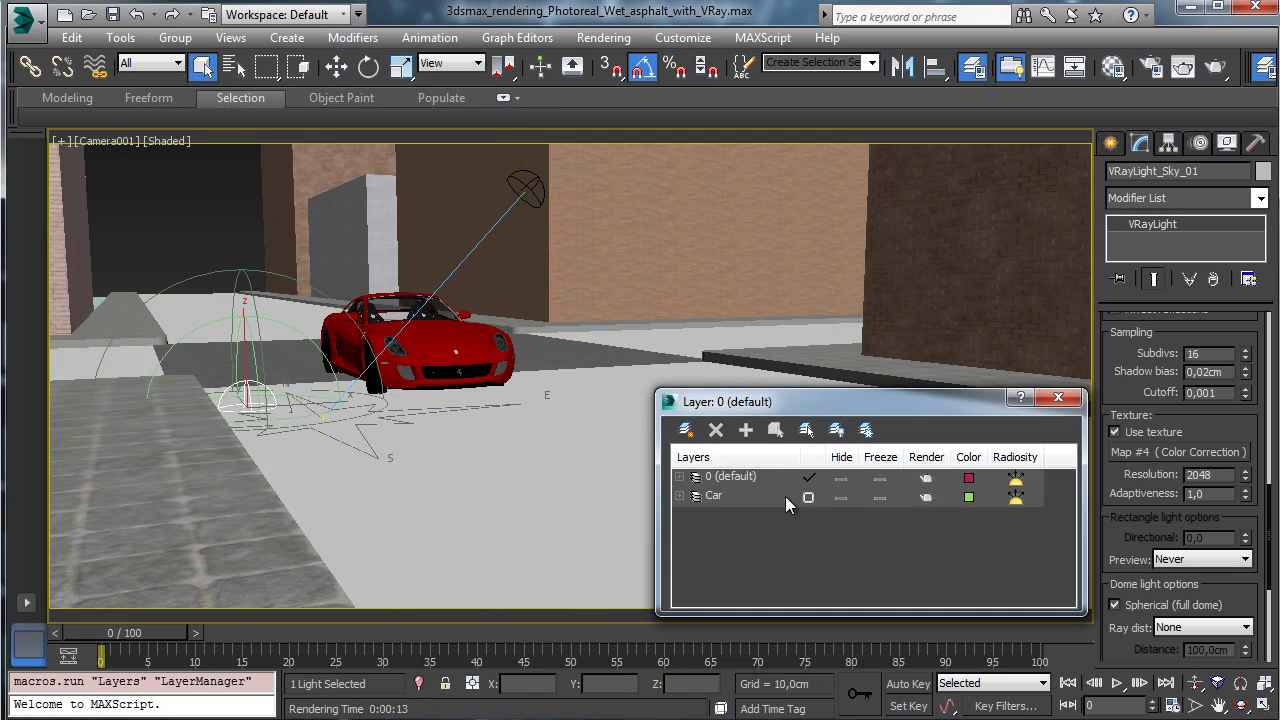
left_click(840, 497)
left_click(841, 497)
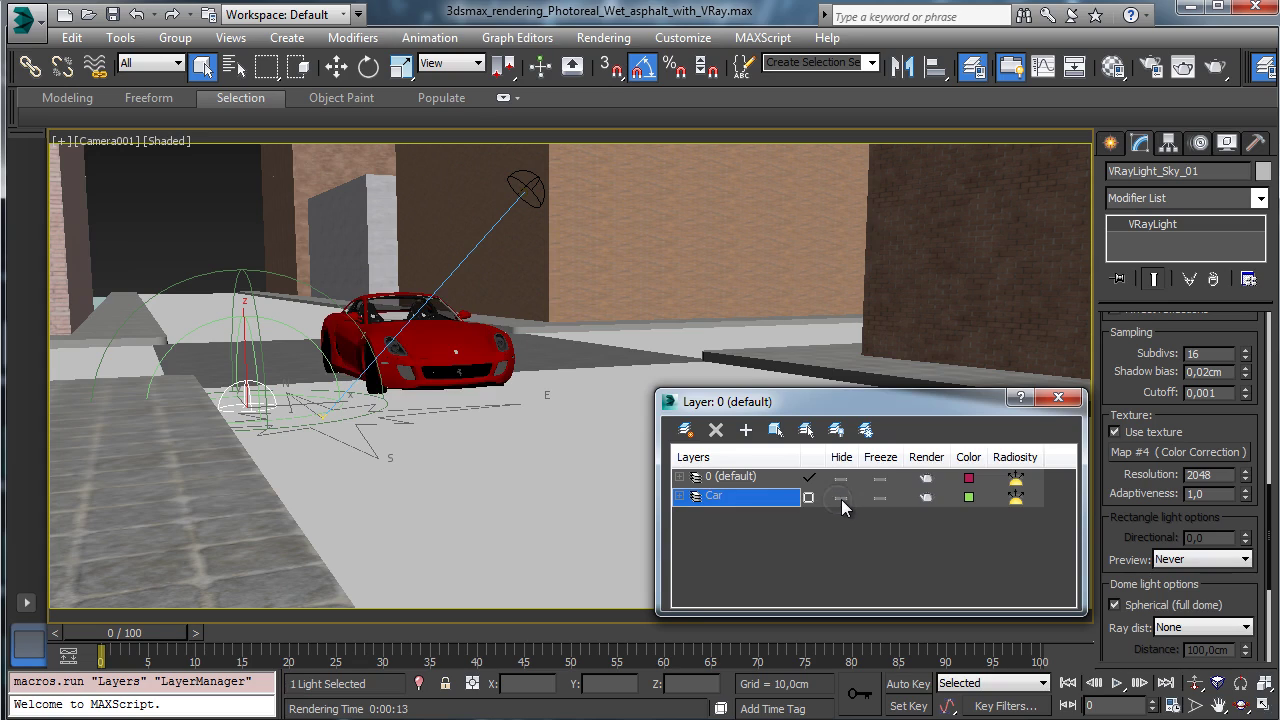
left_click(841, 497)
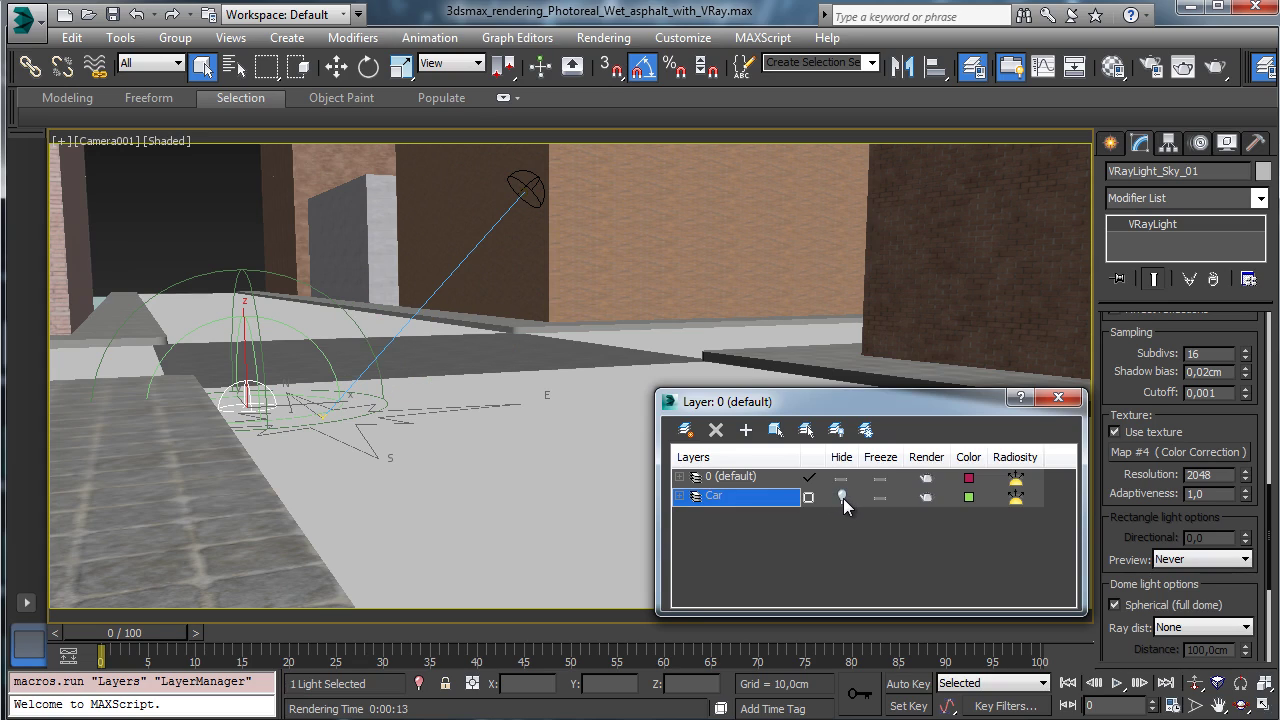
left_click(840, 497)
left_click(841, 497)
left_click(1057, 397)
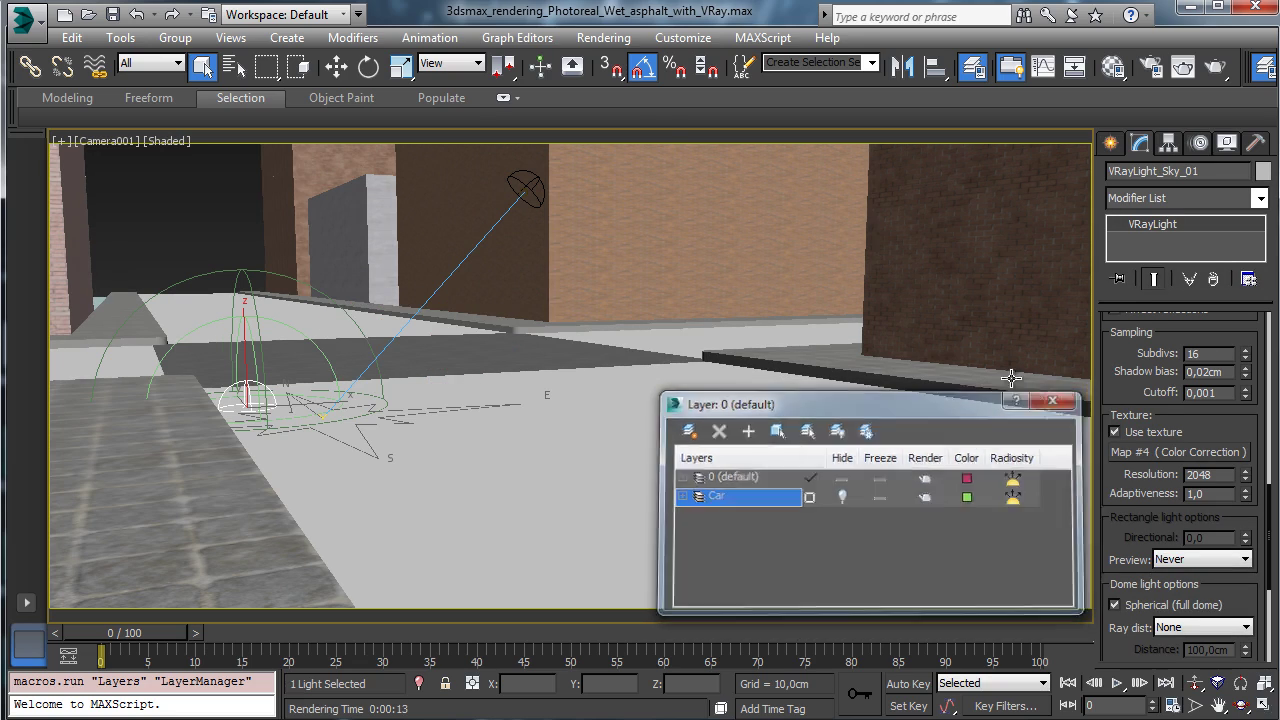
Open the Material Explorer and the Material Editor and arrange them side by side.
left_click(605, 39)
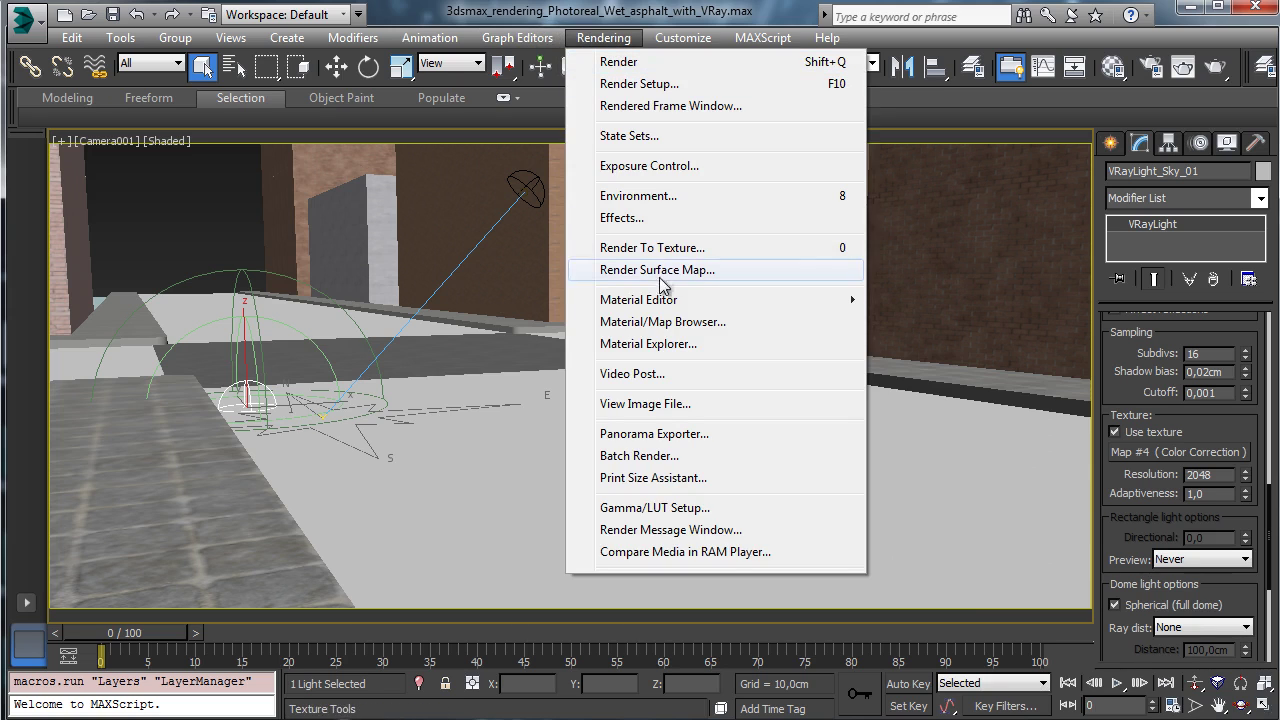
left_click(678, 345)
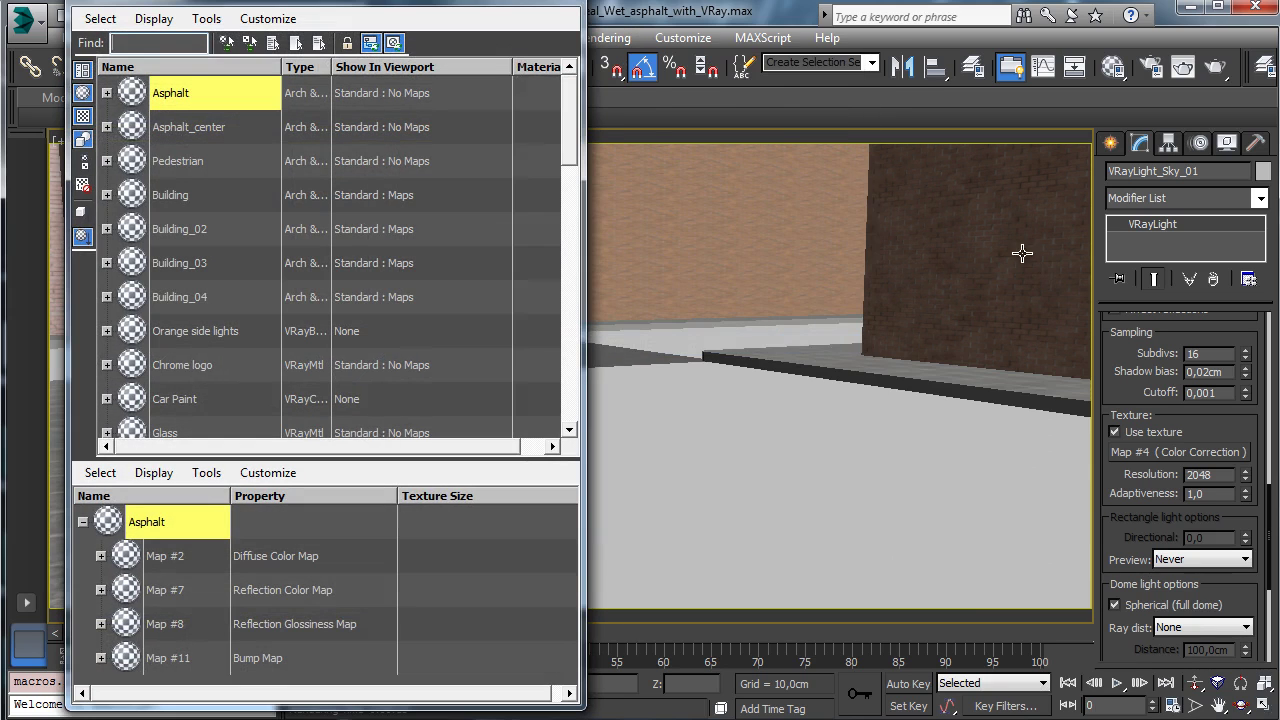
left_click_drag(290, 3, 234, 87)
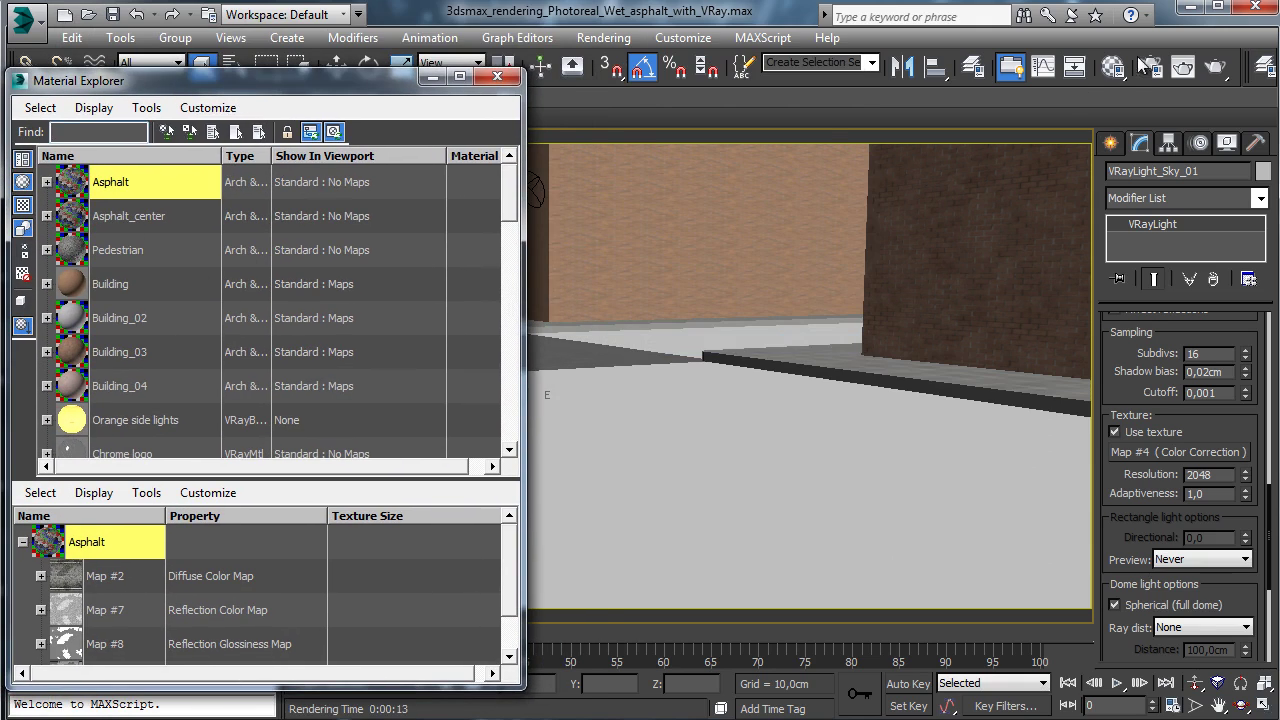
key("m")
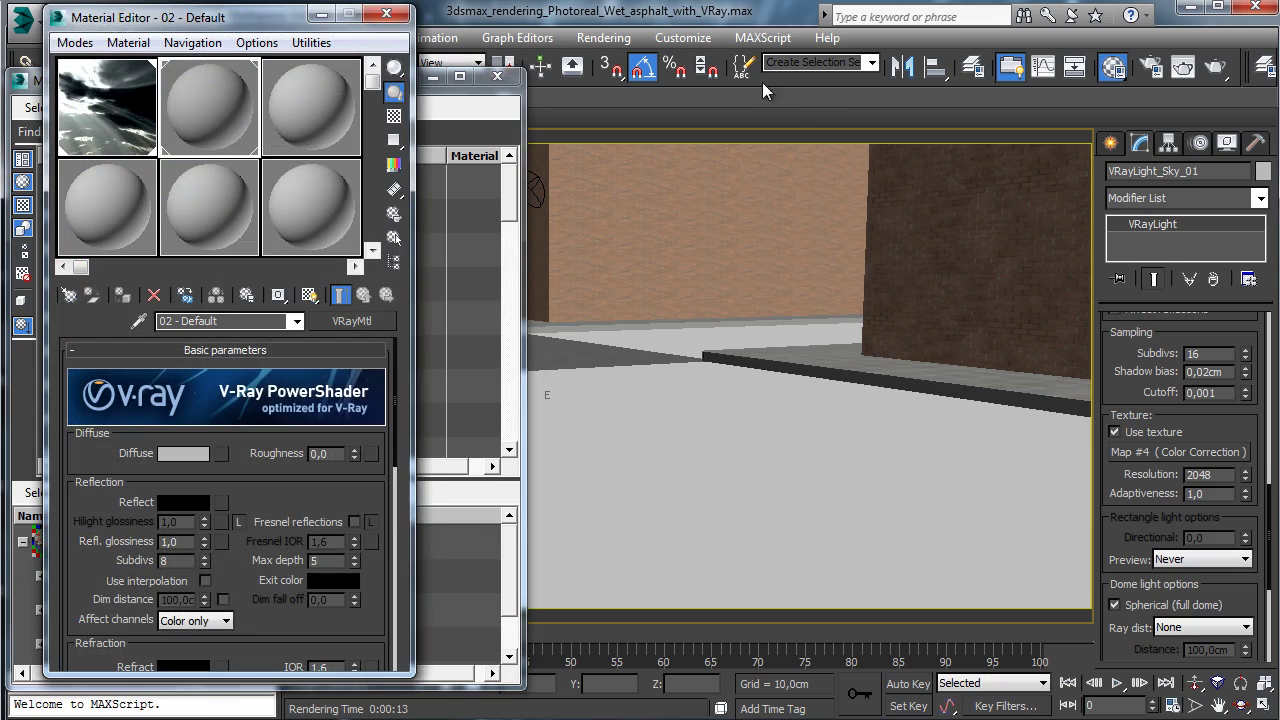
left_click_drag(243, 30, 940, 28)
Load the Asphalt and Asphalt_center scene materials as instances into two free Material Editor slots.
left_click(1005, 105)
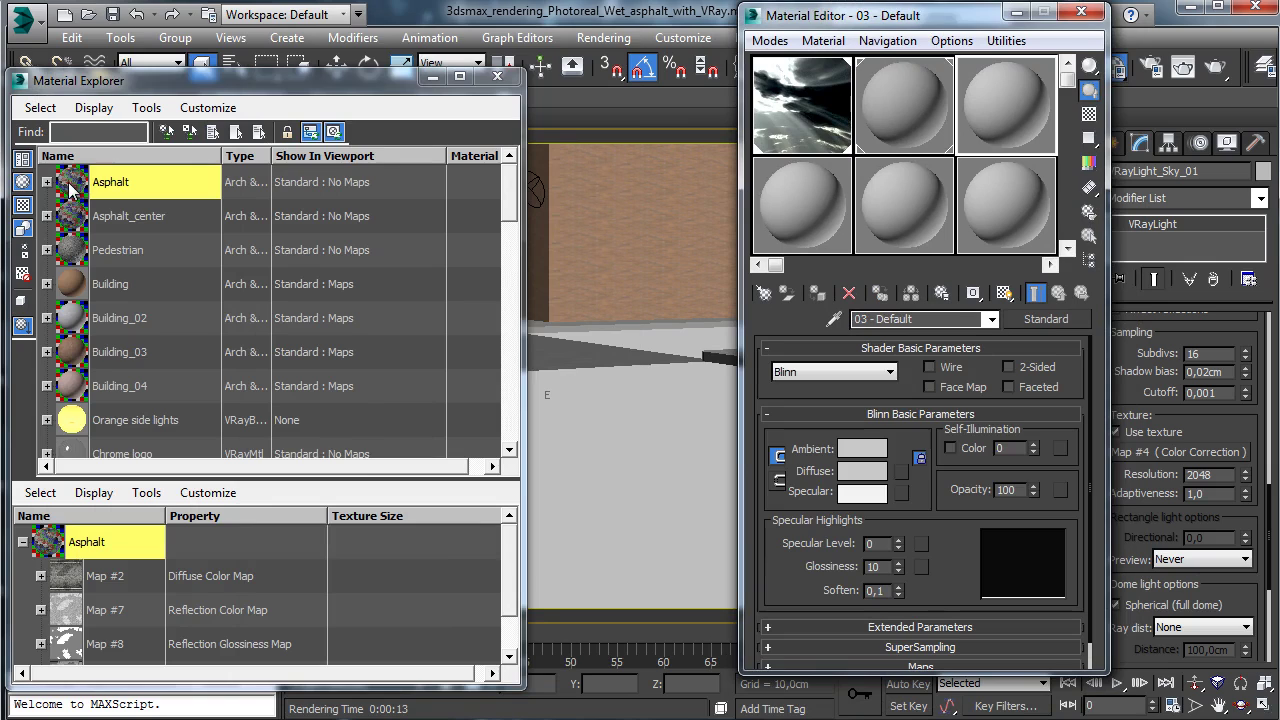
left_click_drag(70, 190, 1012, 143)
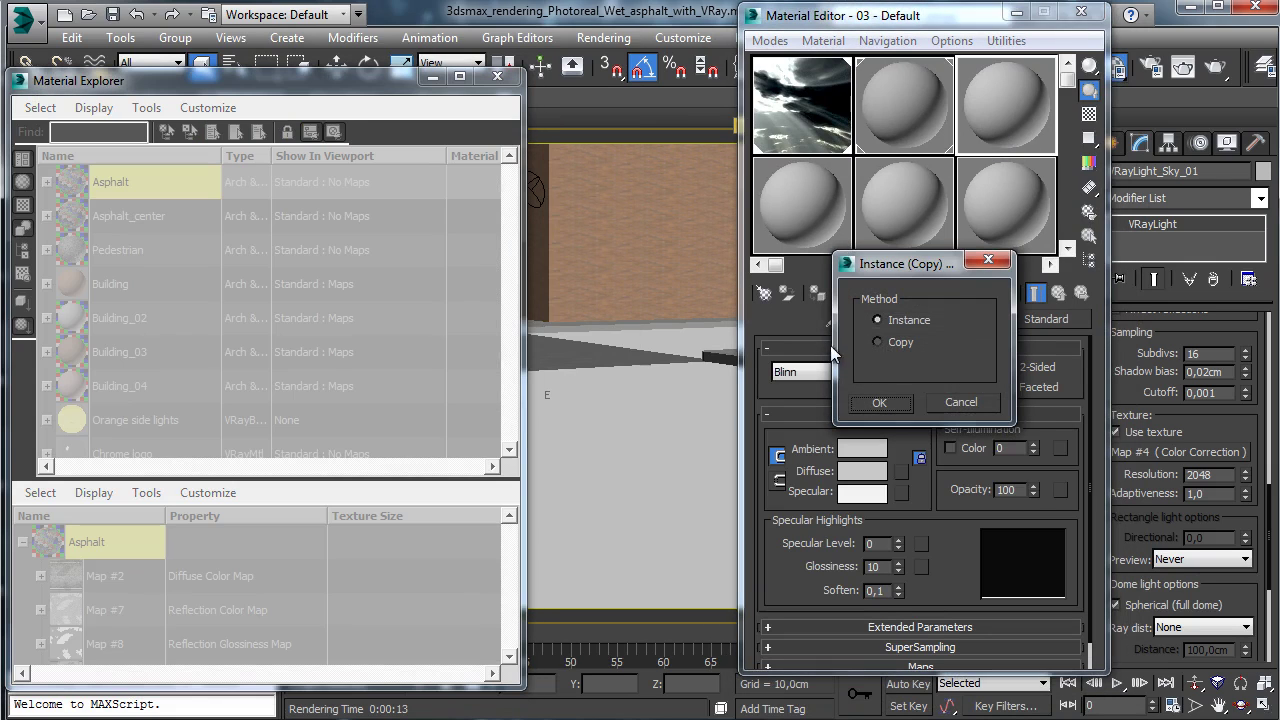
left_click(876, 402)
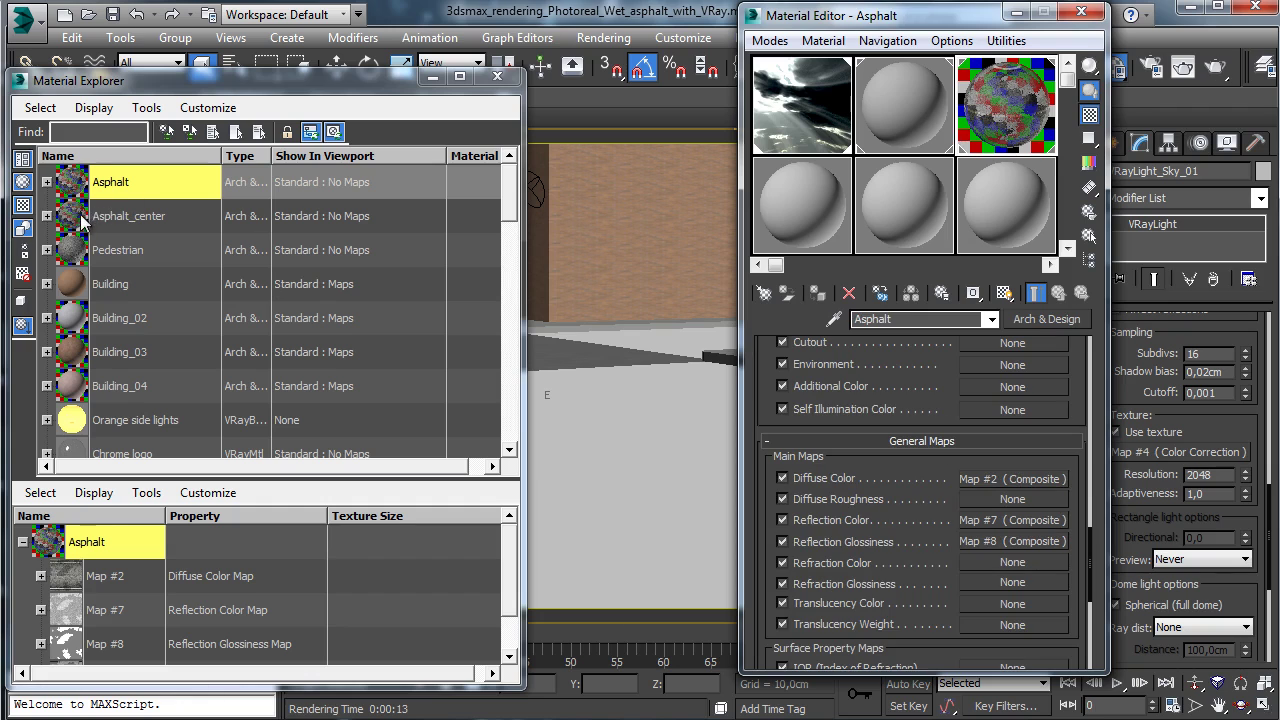
left_click(115, 216)
left_click_drag(108, 259, 804, 198)
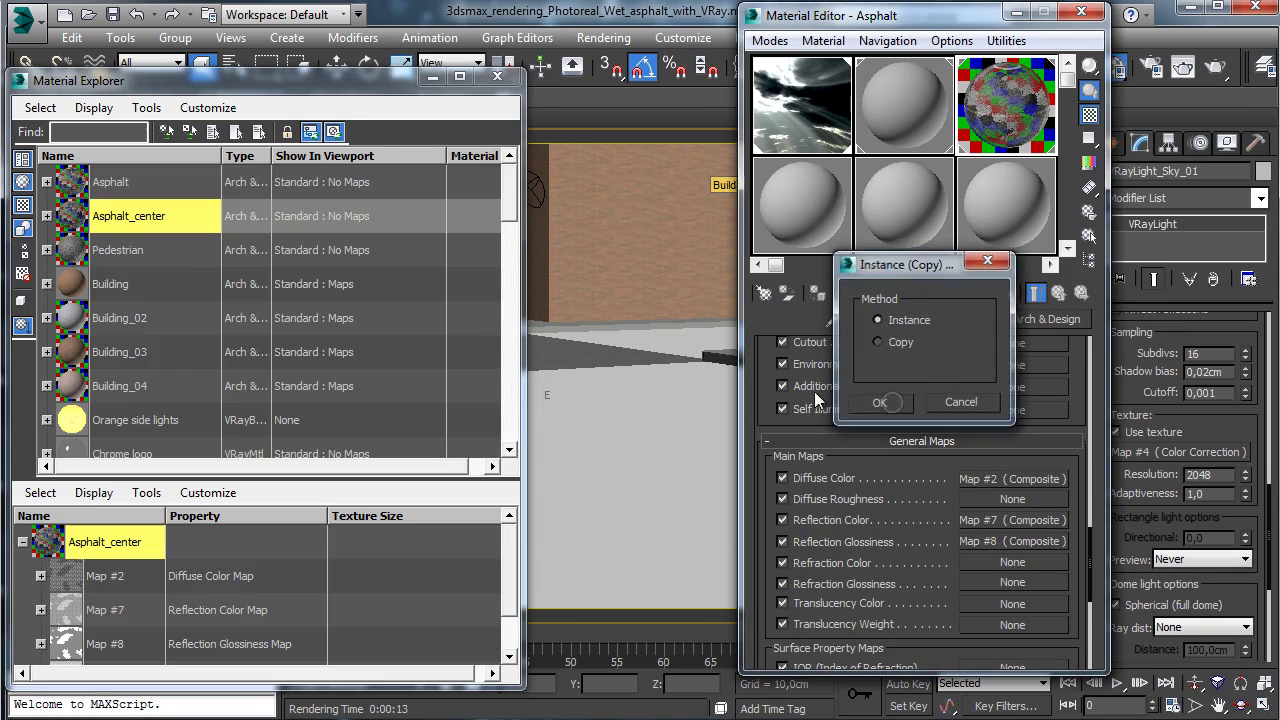
left_click(904, 408)
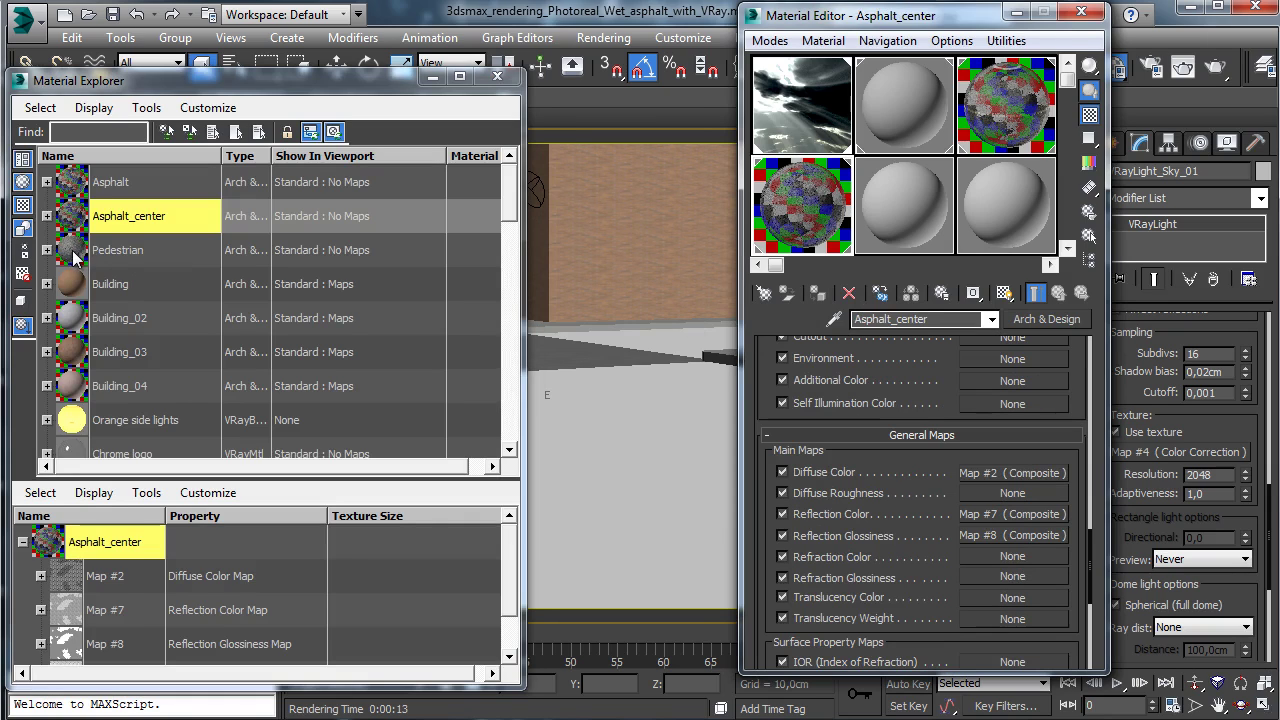
Load the Pedestrian and Building scene materials as instances into the next two free sample slots.
left_click(72, 258)
left_click_drag(572, 258, 605, 228)
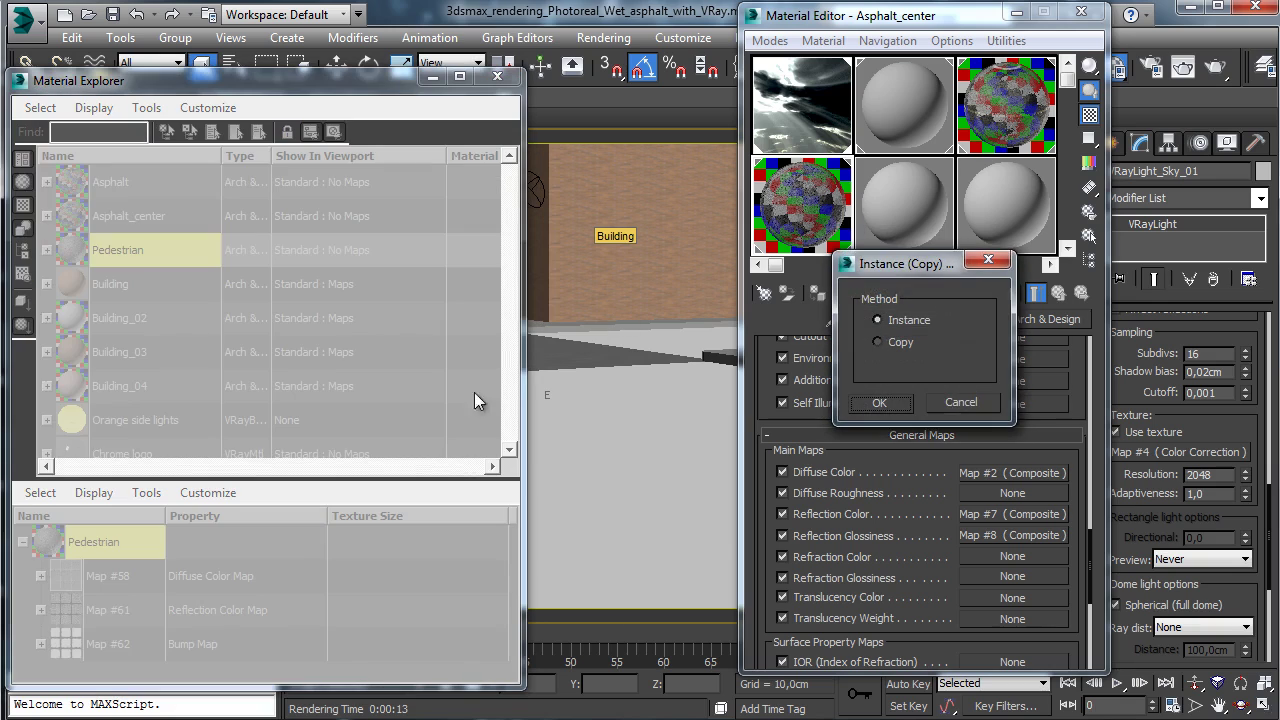
left_click(880, 405)
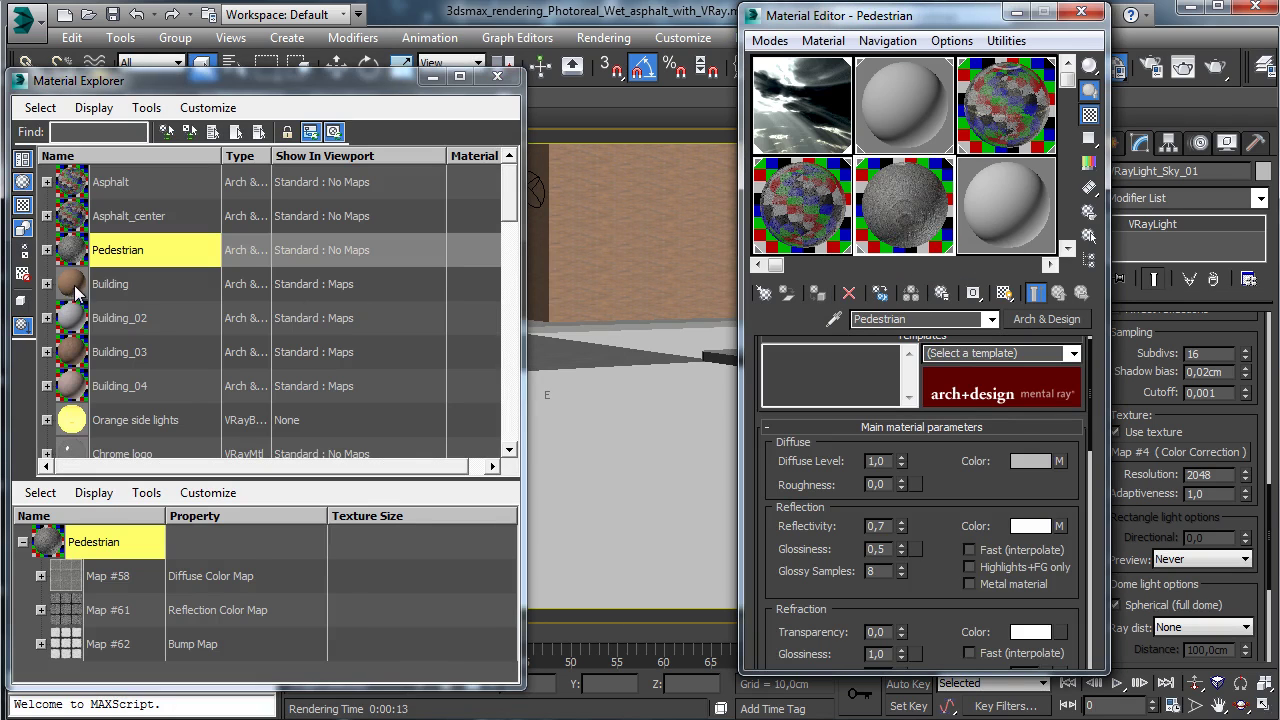
left_click_drag(78, 290, 1022, 208)
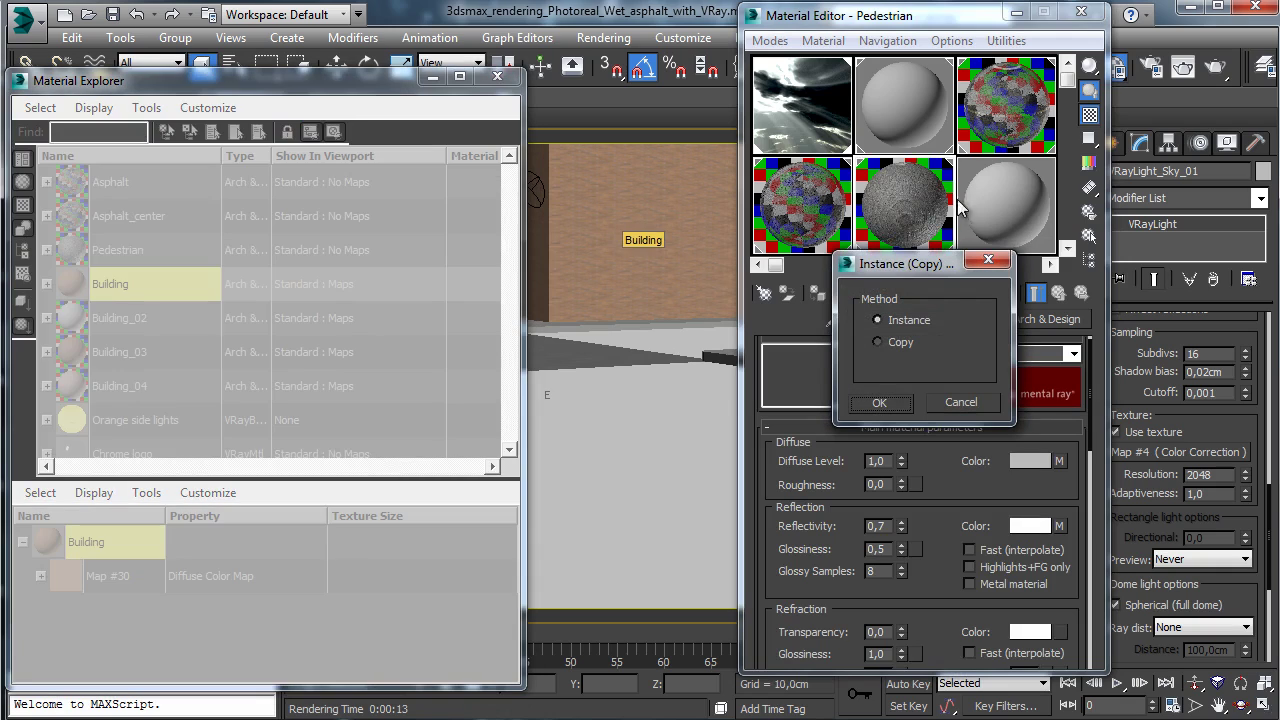
left_click(897, 402)
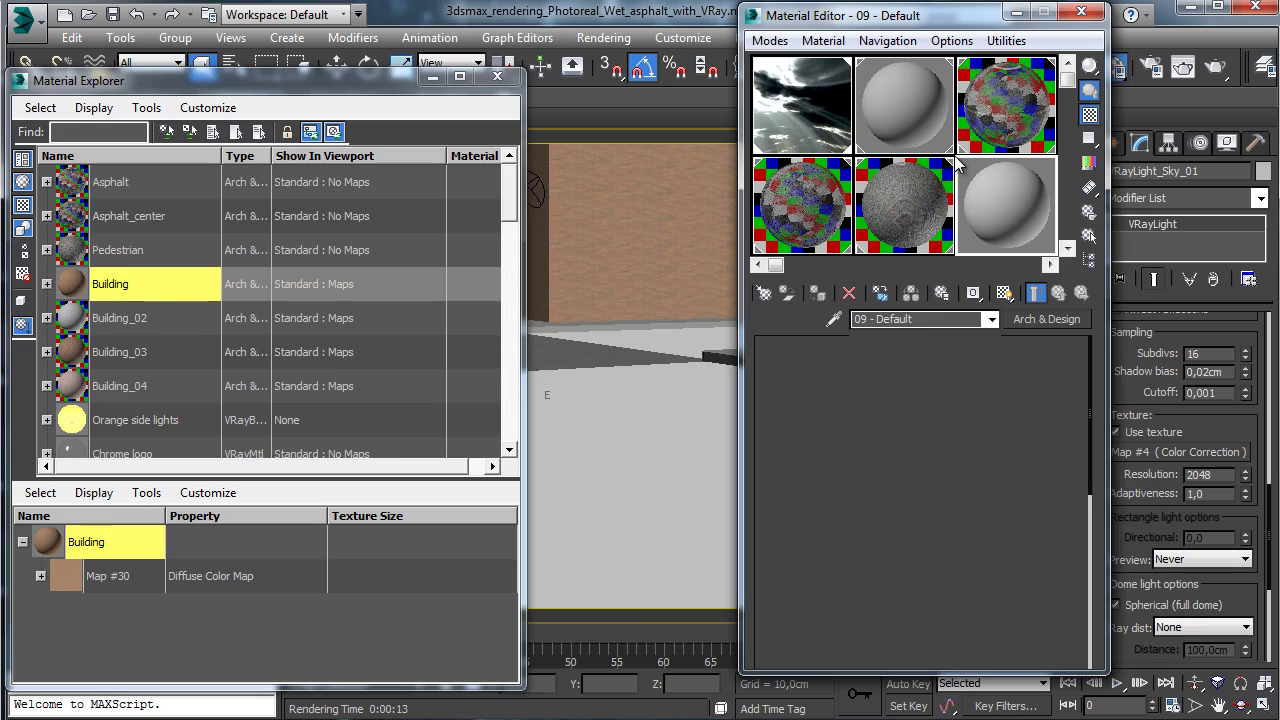
Load the Building_02 scene material as an instance into an empty sample slot further down the Material Editor.
scroll(950, 155, "down", 6)
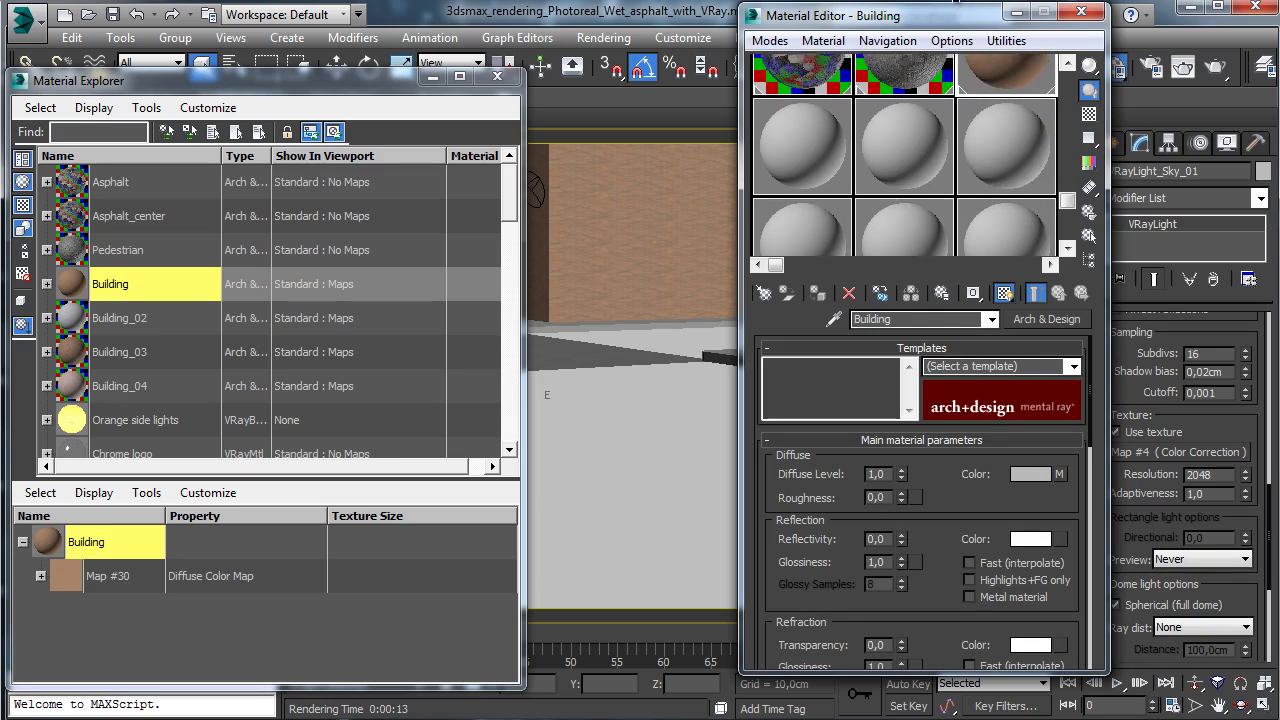
scroll(903, 155, "down", 3)
left_click_drag(68, 326, 825, 206)
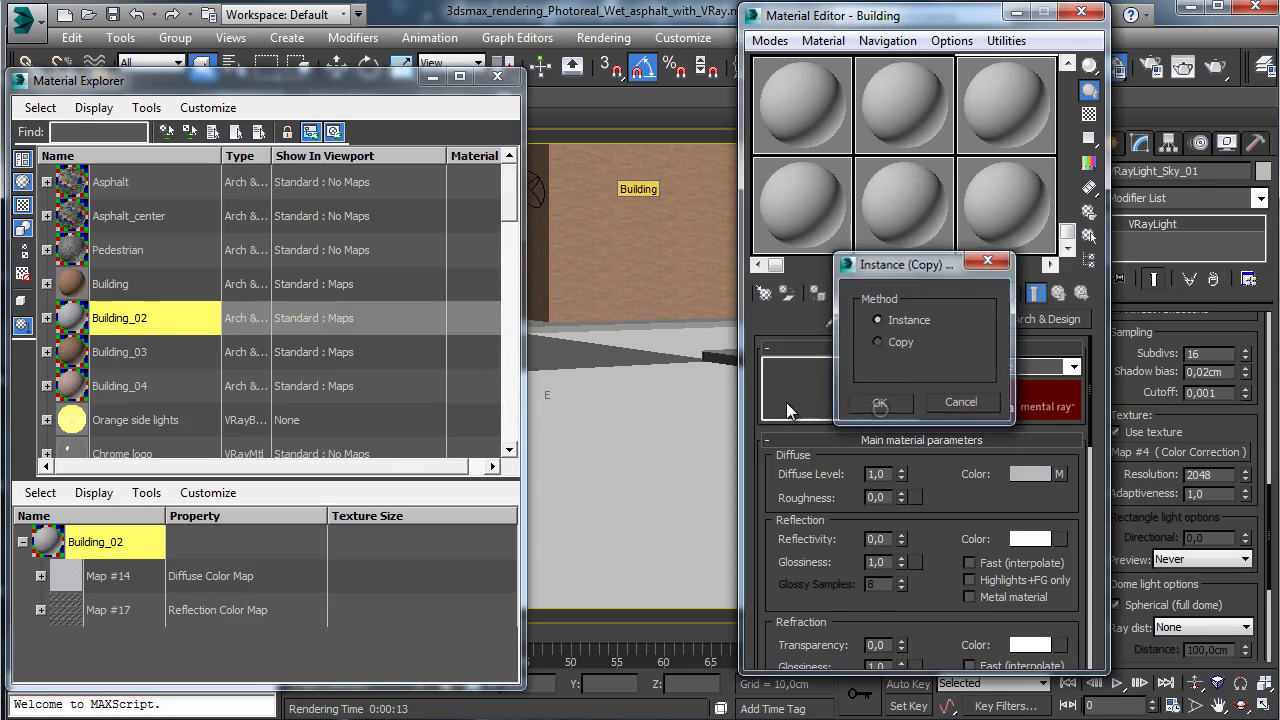
left_click(885, 396)
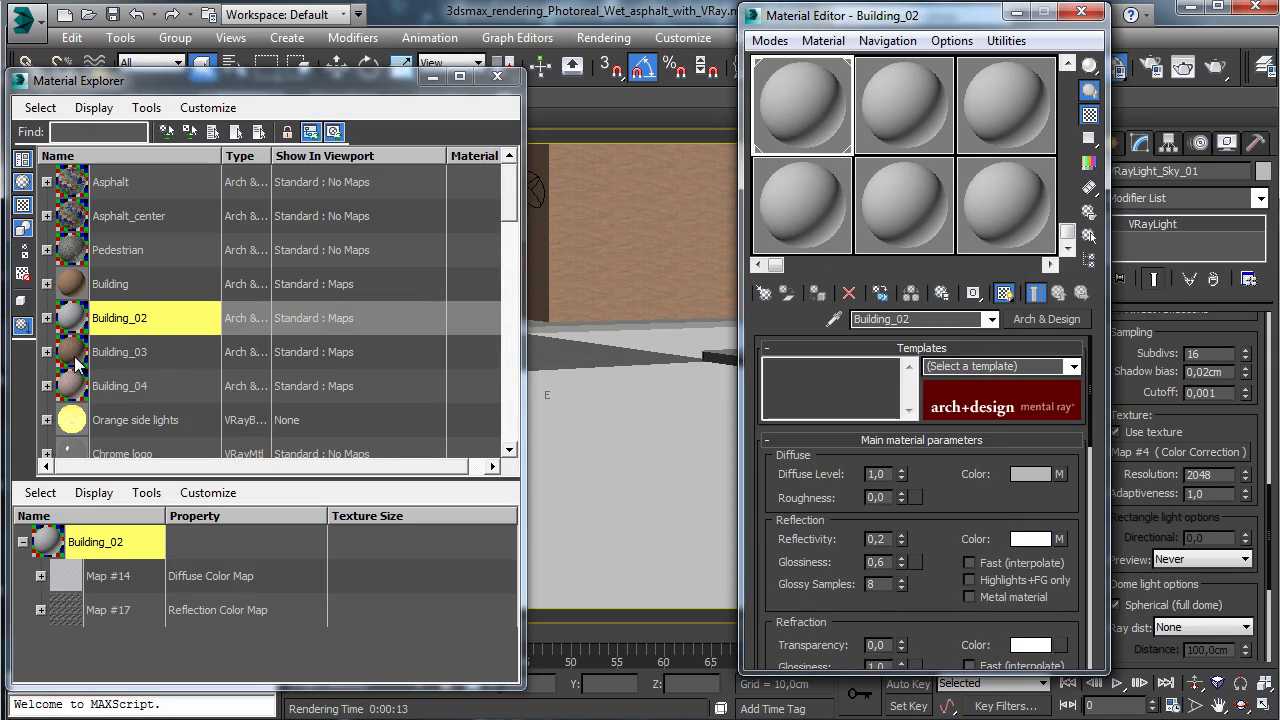
Load the Building_03 and Building_04 scene materials as instances into the two slots after Building_02.
left_click(95, 371)
left_click_drag(93, 366, 893, 112)
left_click(895, 408)
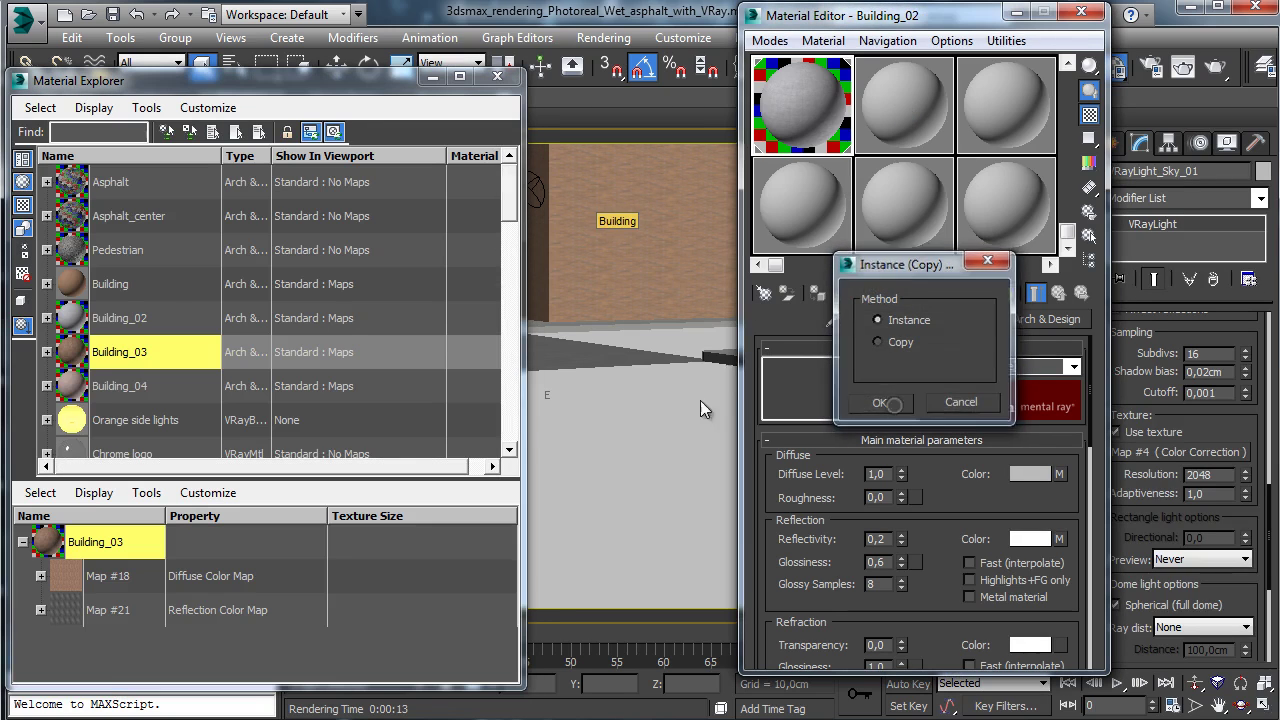
left_click(80, 395)
left_click_drag(1027, 118, 1027, 118)
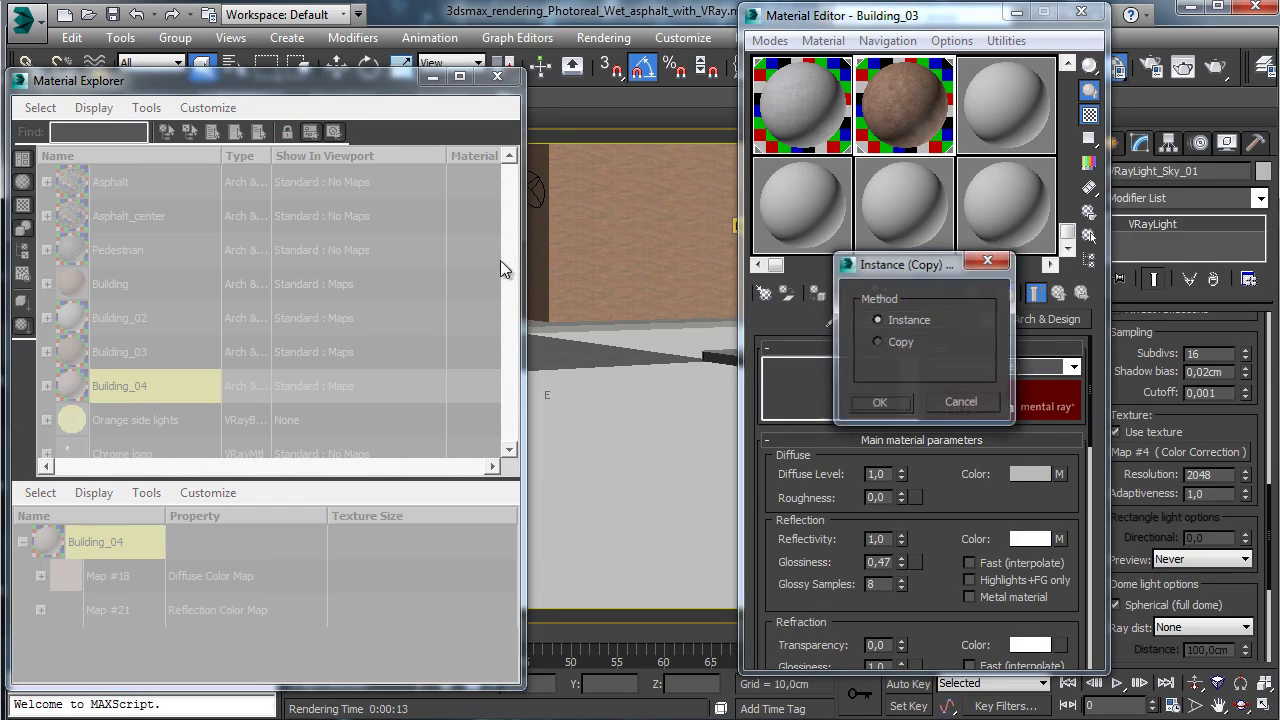
left_click(879, 404)
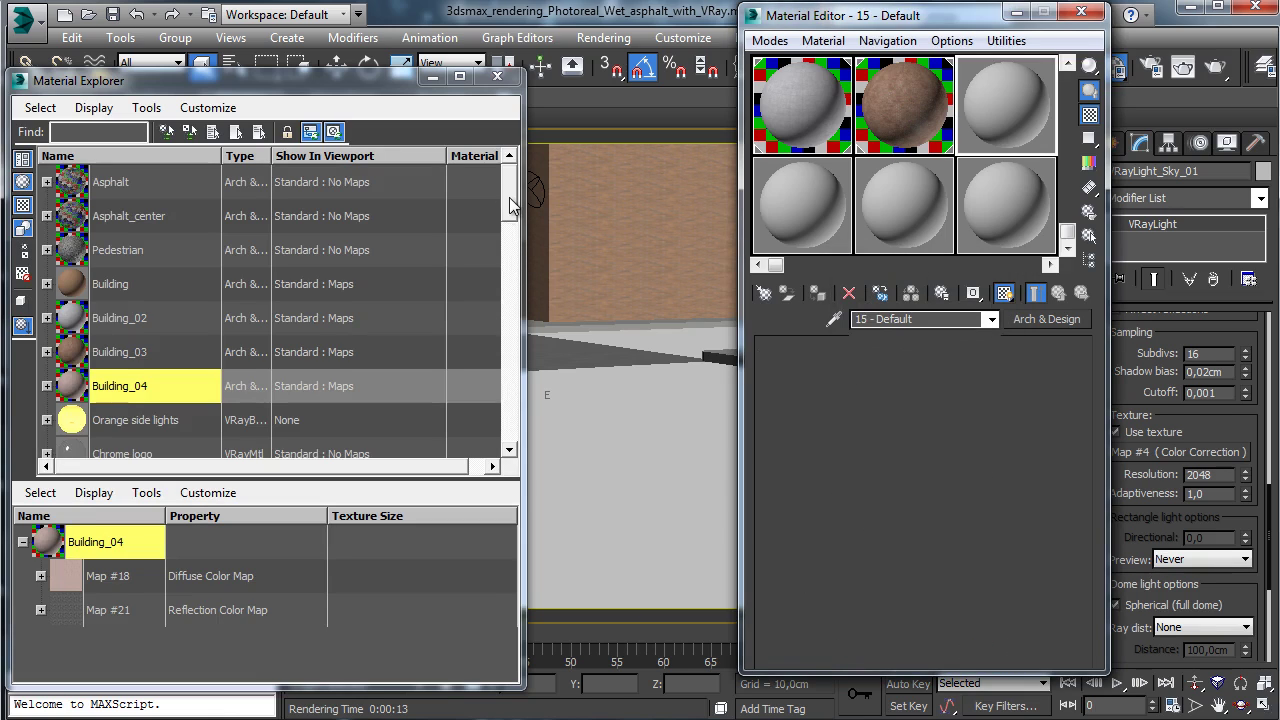
Close the Material Explorer and save the scene.
mouse_move(512, 198)
left_mouse_down()
mouse_move(529, 323)
mouse_move(516, 445)
mouse_move(515, 180)
left_mouse_up()
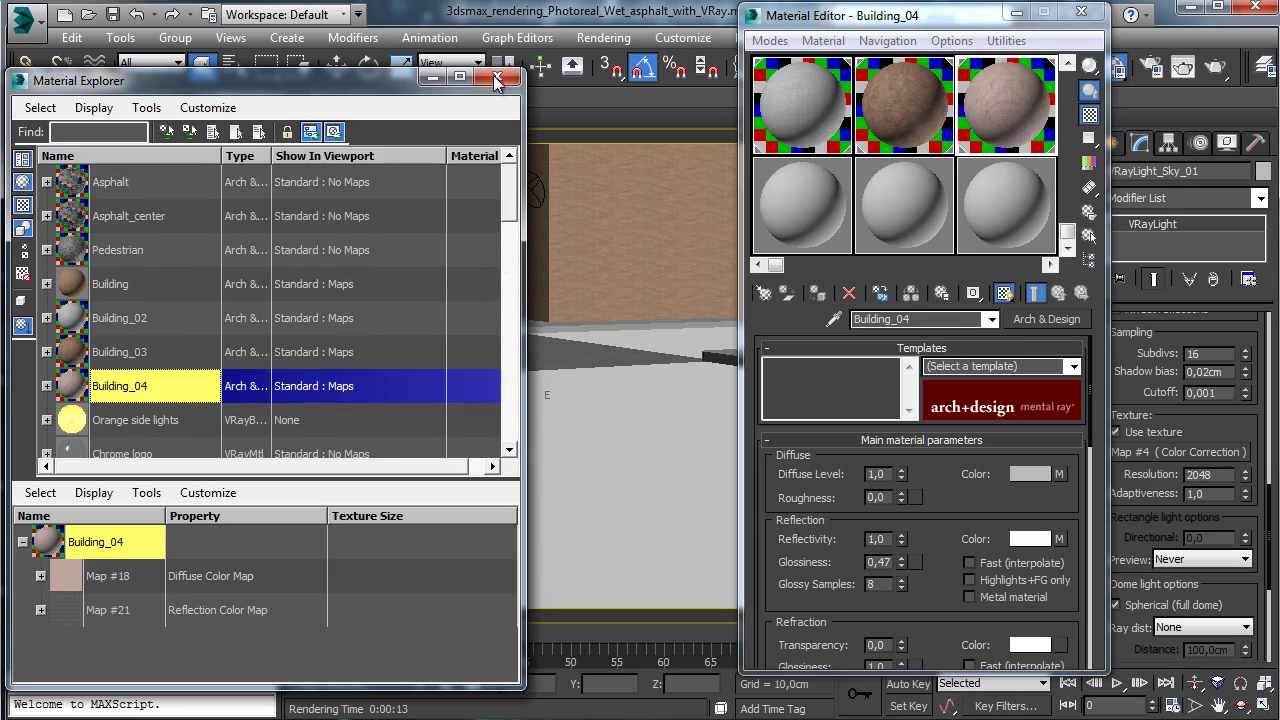
left_click(497, 80)
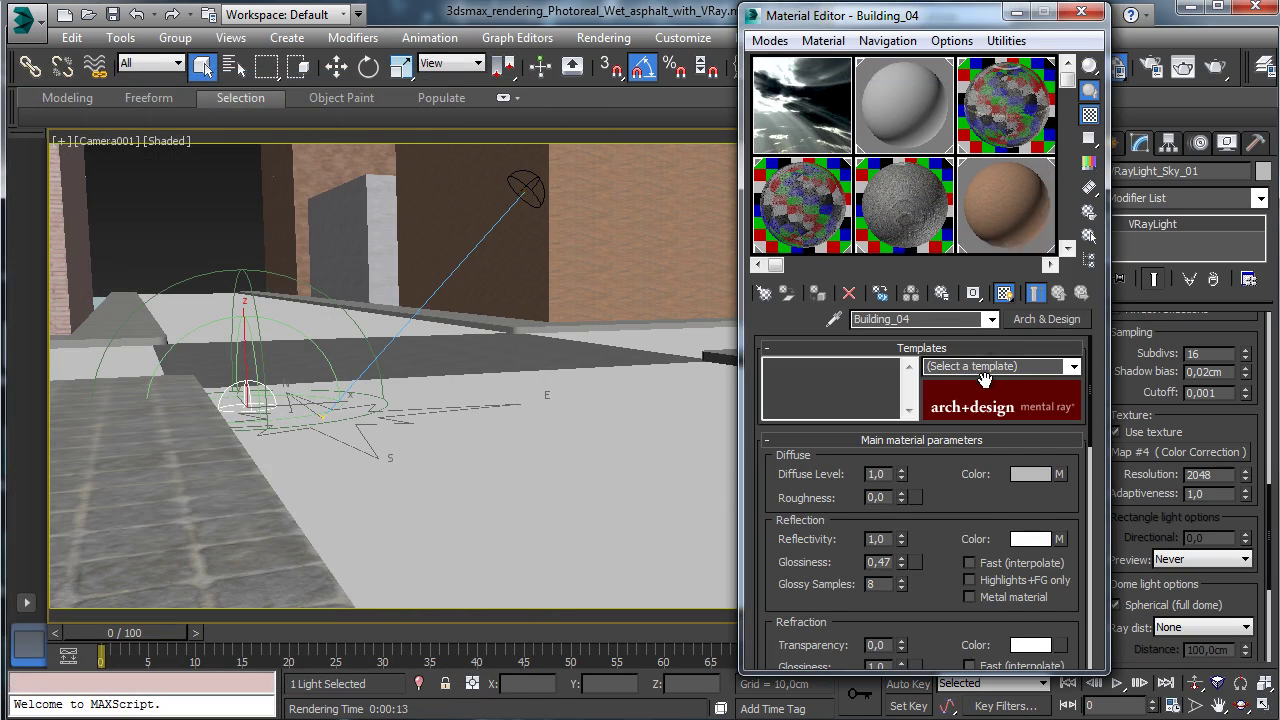
key("ctrl+s")
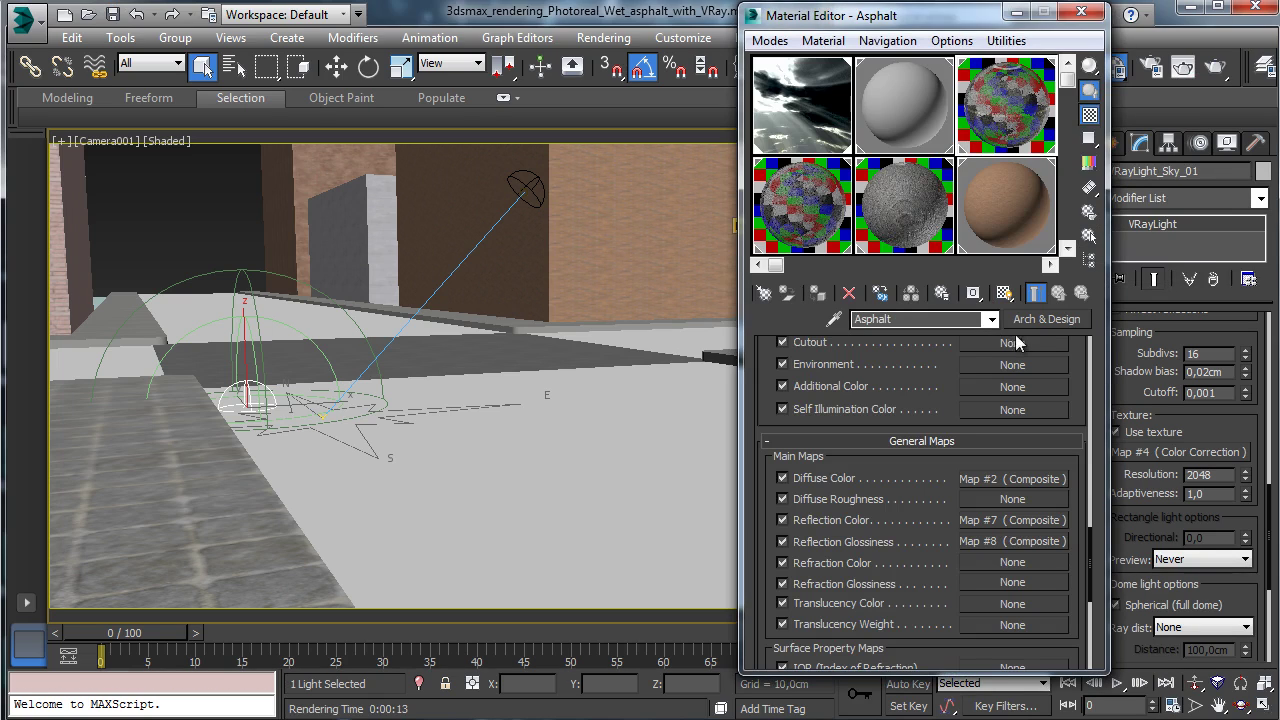
Review the Asphalt material's parameters and test-render the current region of the street.
left_click_drag(951, 371, 985, 667)
scroll(963, 390, "up", 5)
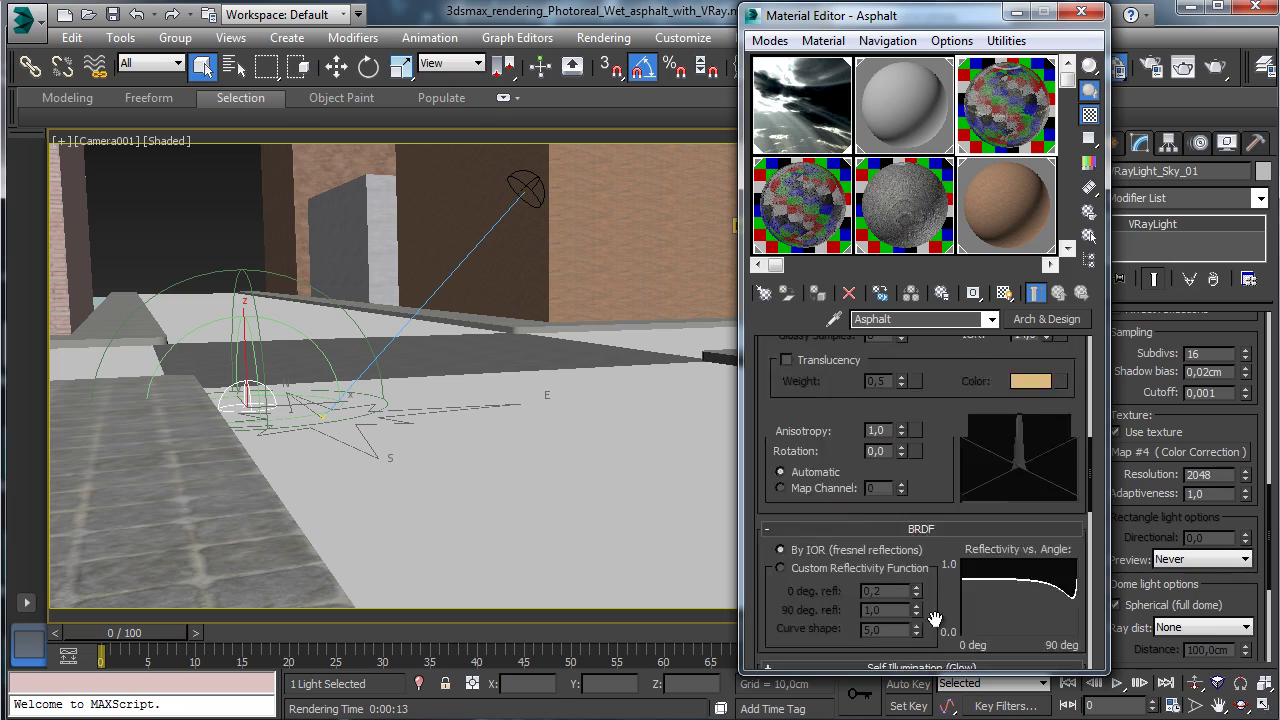
left_click(1215, 66)
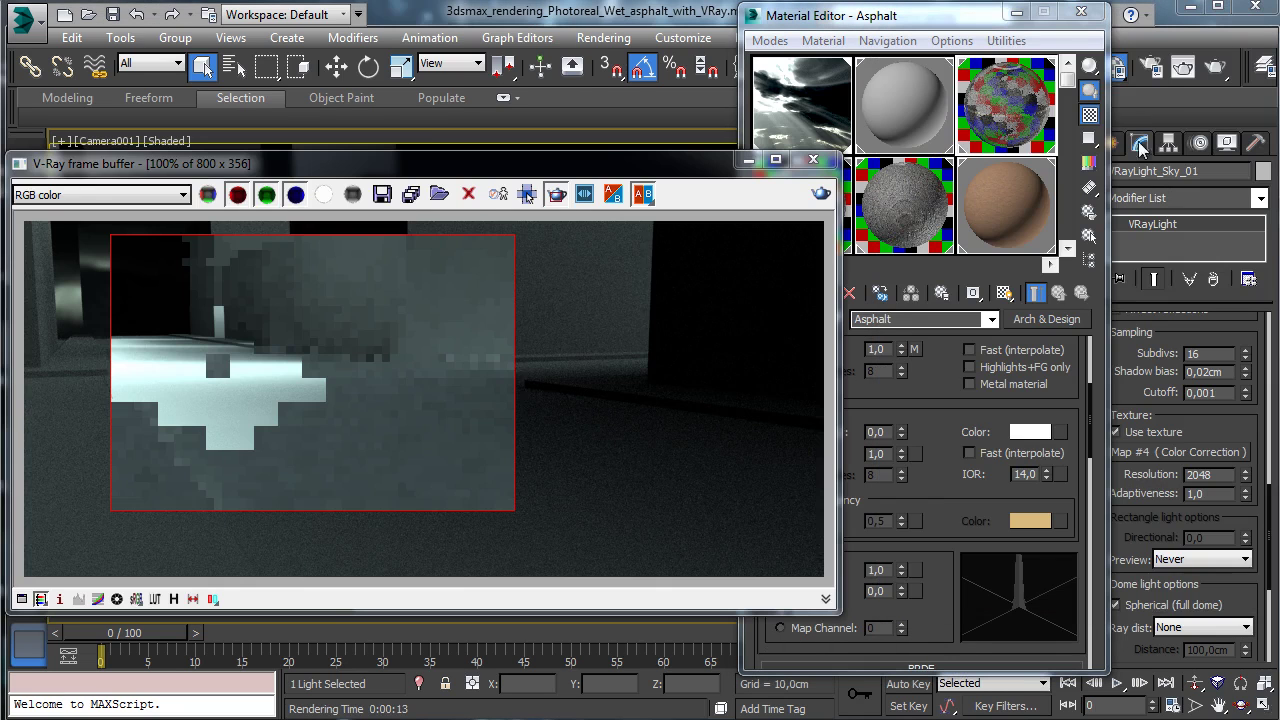
Turn off the override material in the V-Ray global switches and render the region again with the scene materials.
left_click(1150, 66)
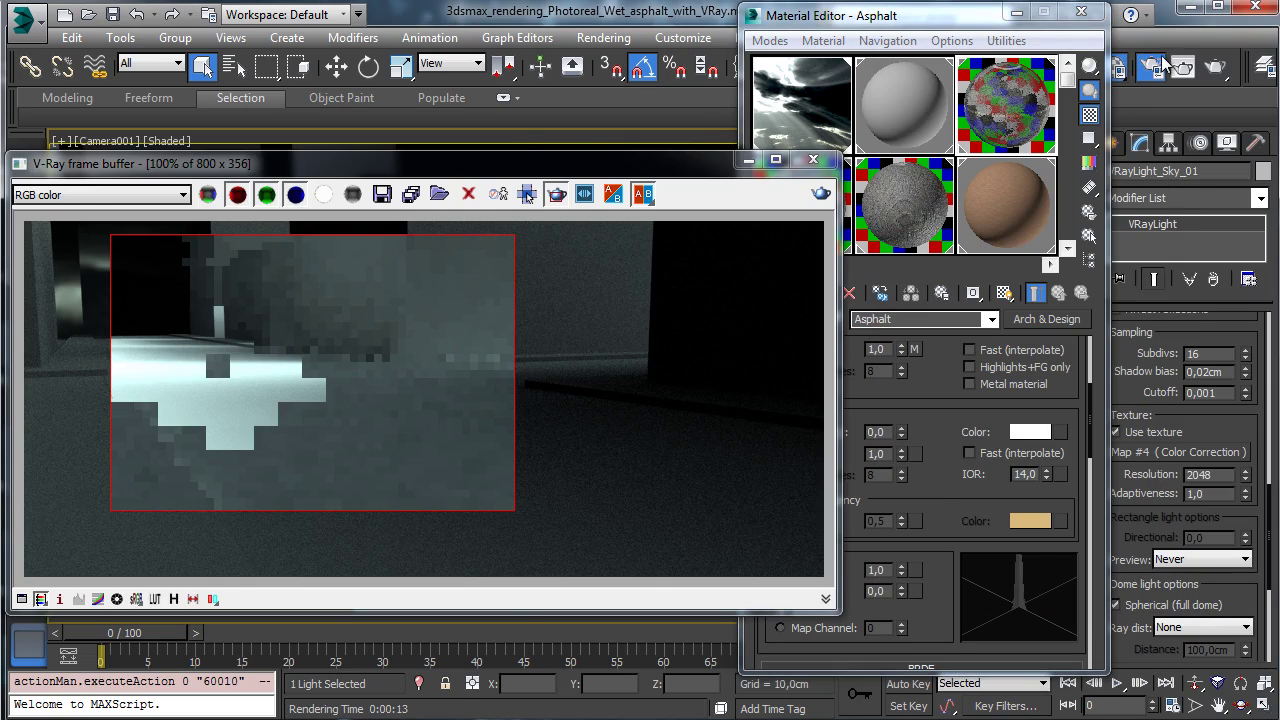
left_click(1160, 64)
left_click(167, 81)
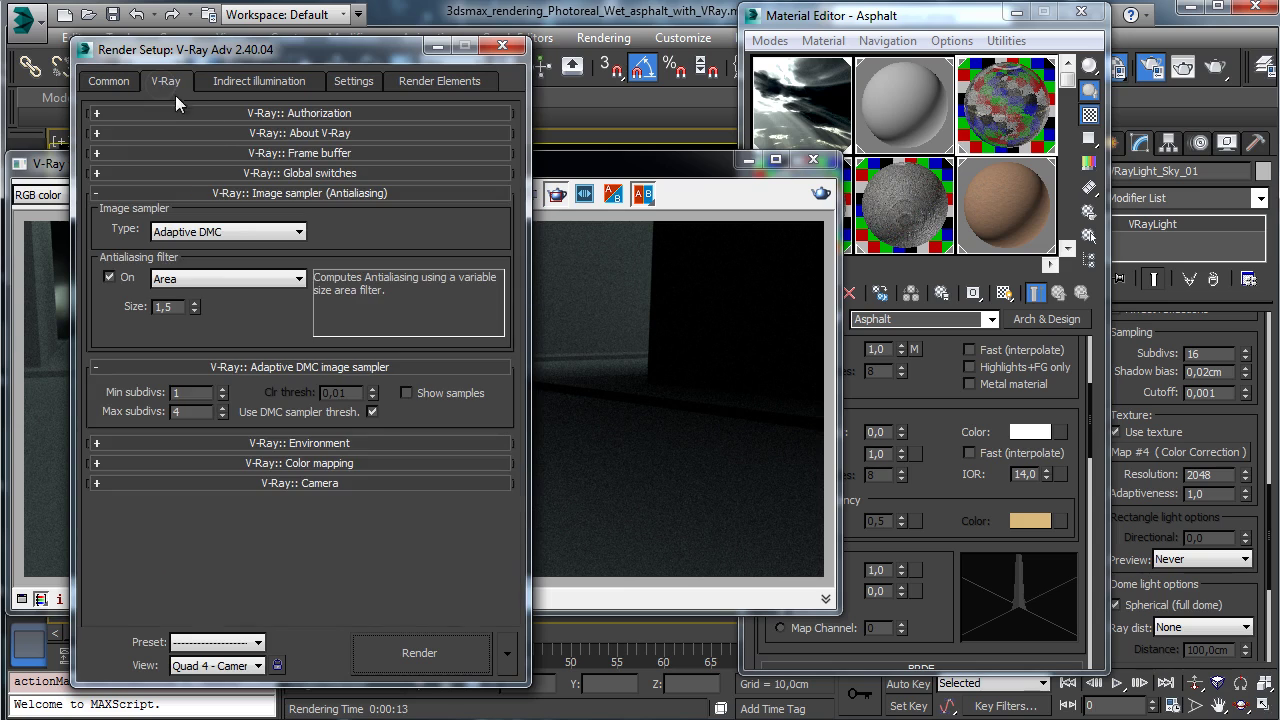
left_click(344, 174)
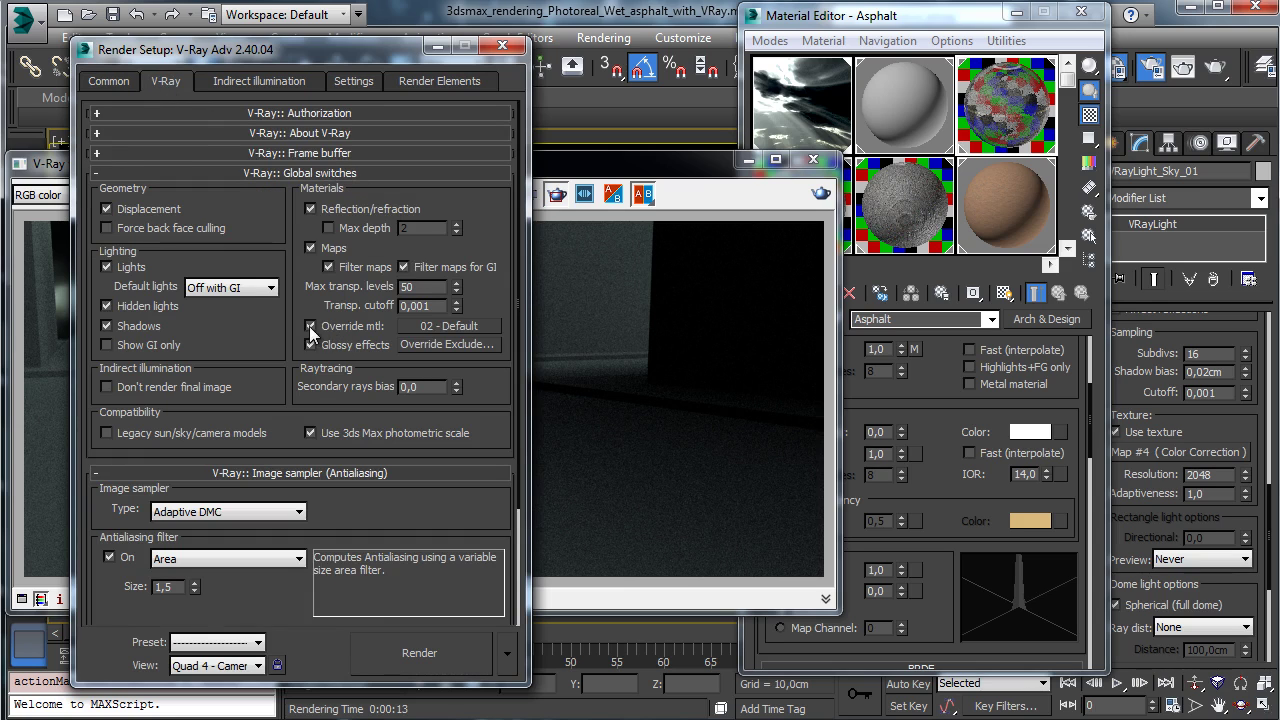
left_click(332, 173)
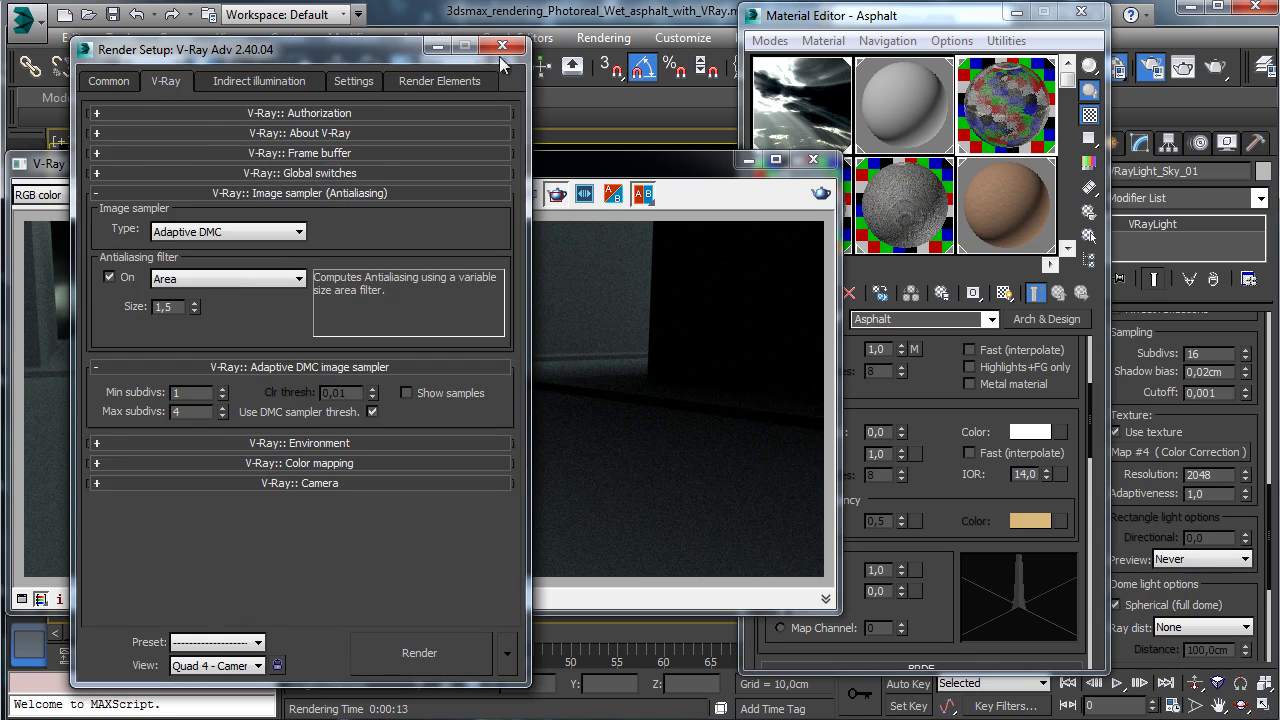
left_click(502, 47)
left_click(823, 193)
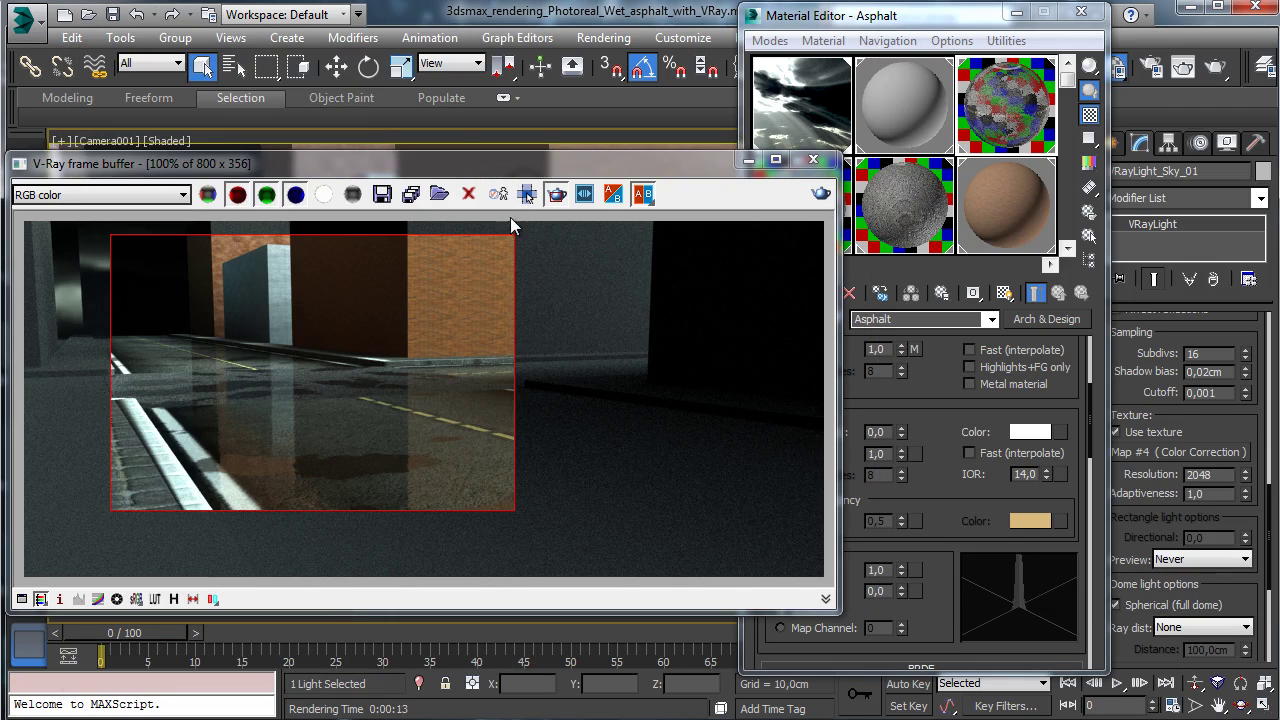
Turn off the Invisible option of the sky dome light and re-render the region.
left_click(749, 161)
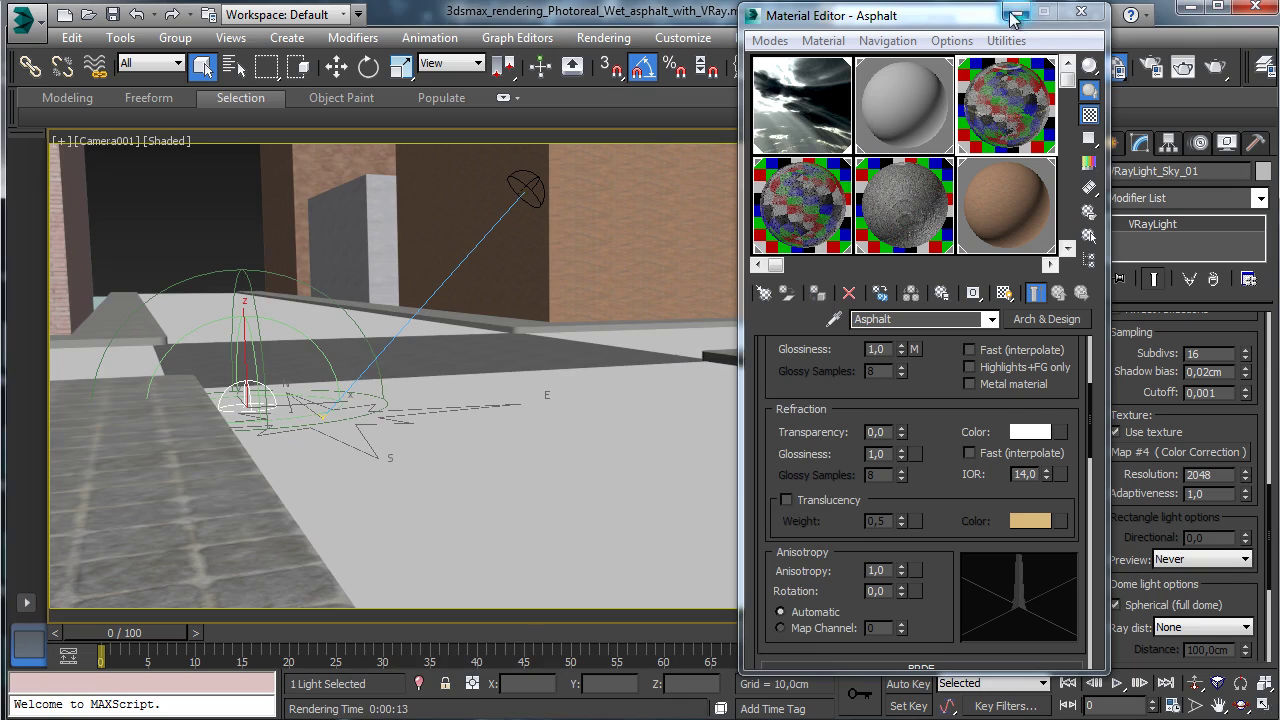
scroll(1182, 340, "up", 5)
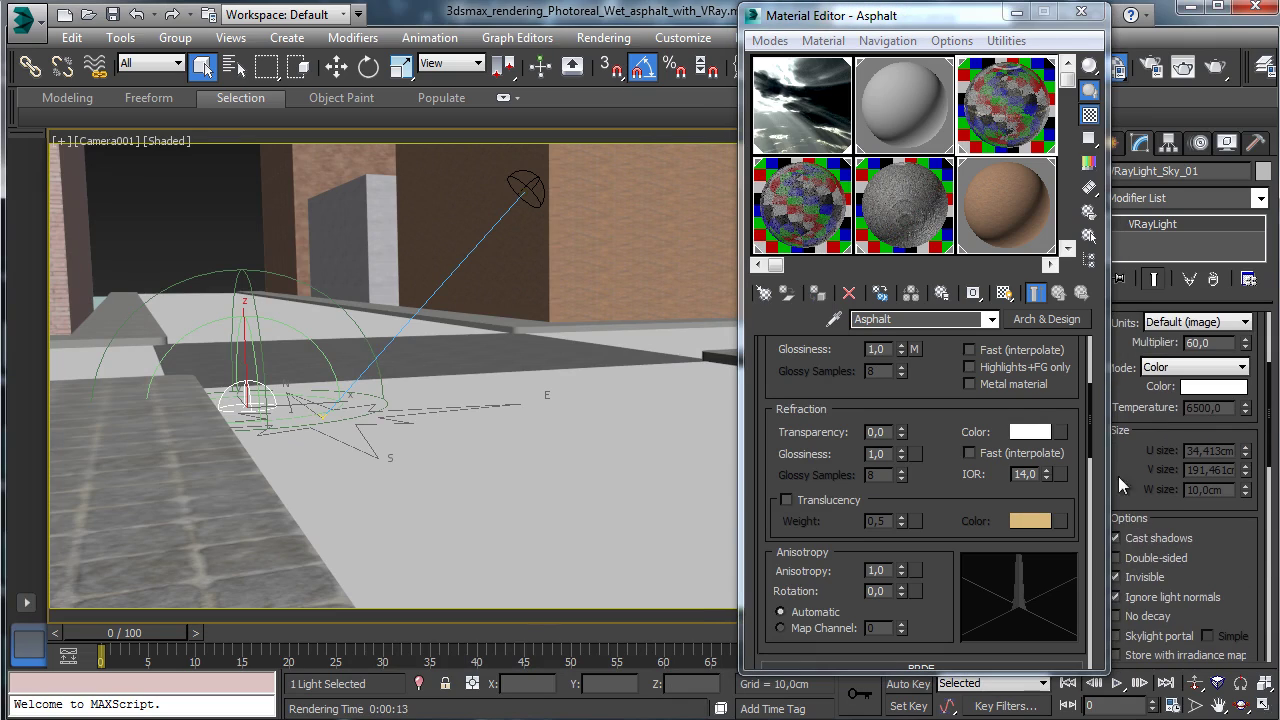
left_click(1146, 580)
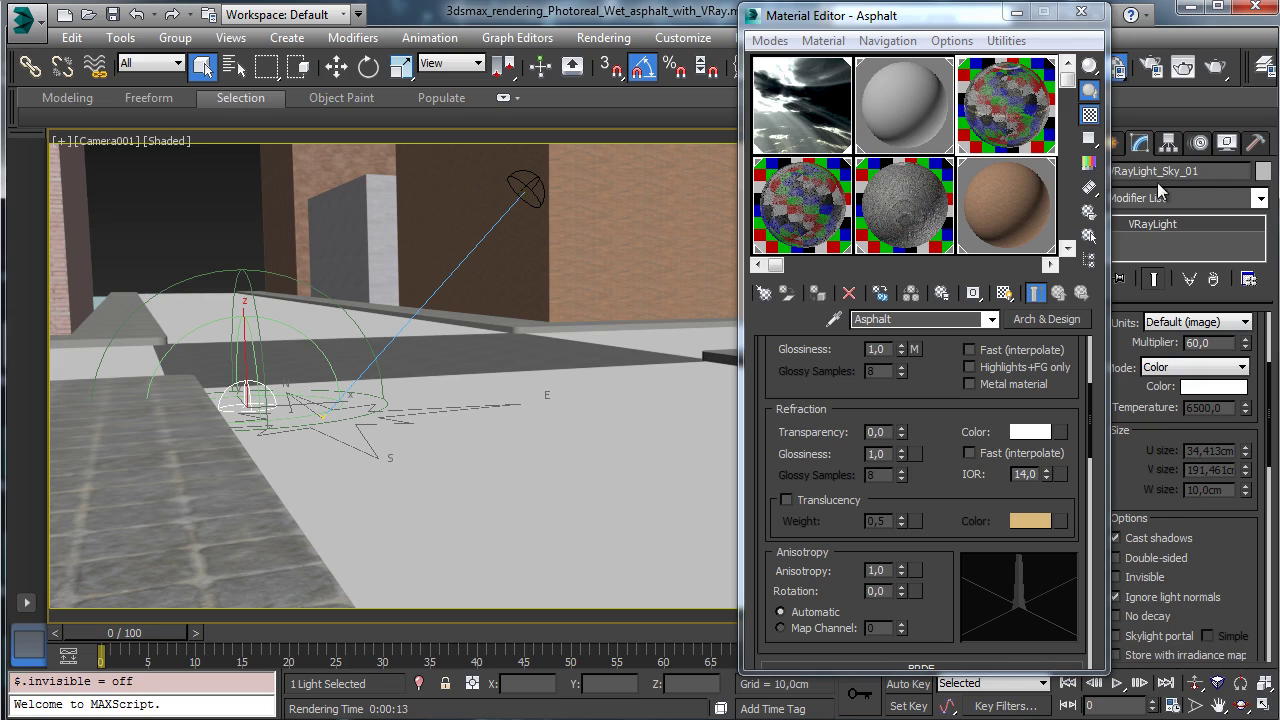
left_click(1216, 66)
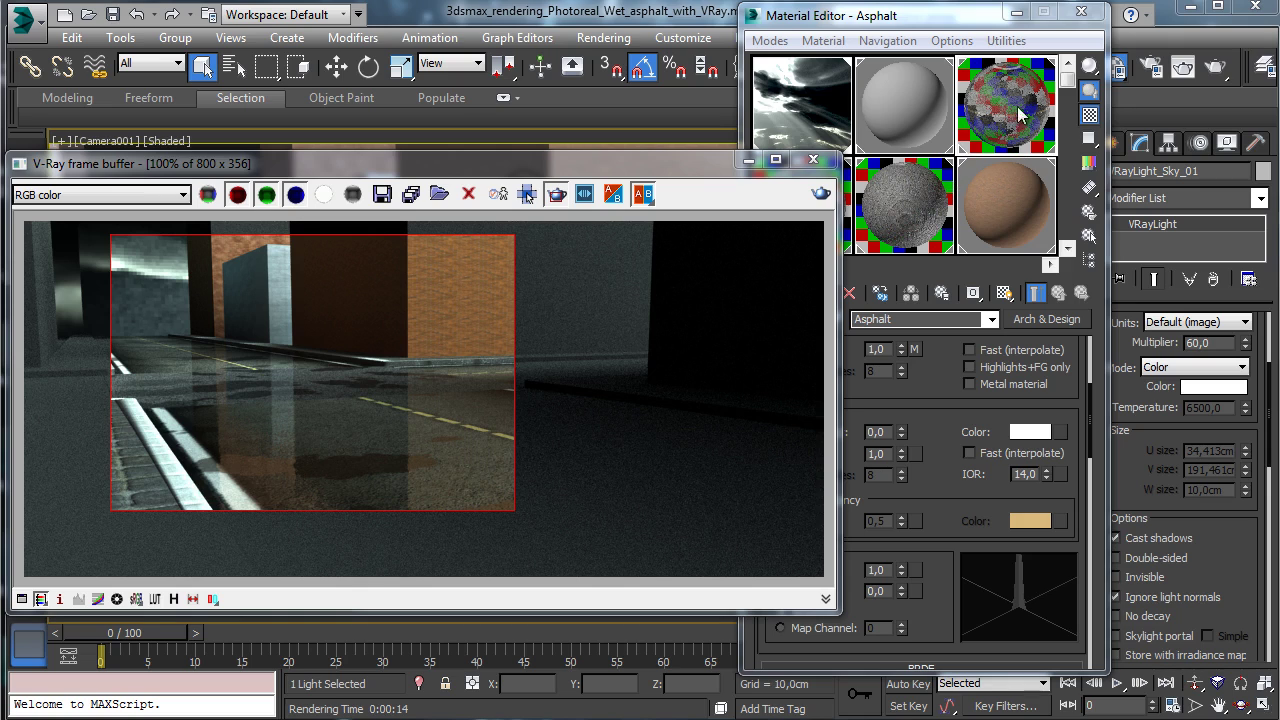
Check the environment map and the V-Ray exposure control settings in the Environment and Effects dialog.
left_click(603, 37)
left_click(665, 196)
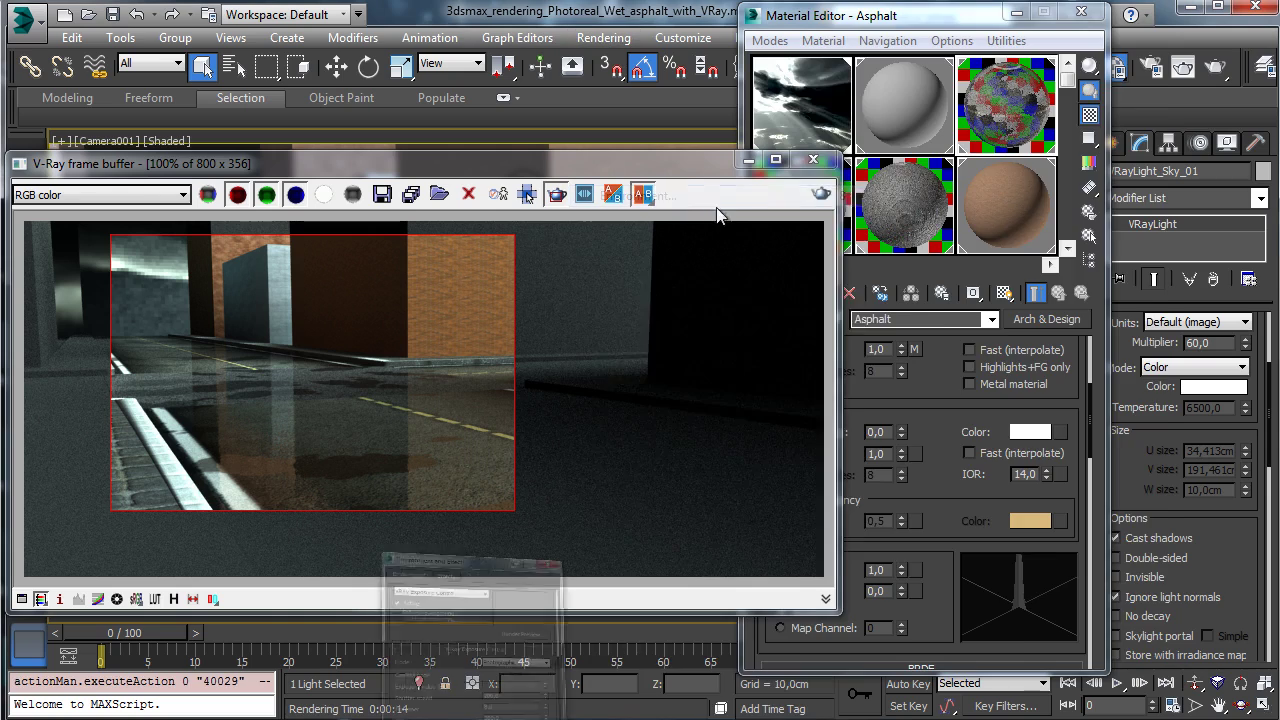
left_click_drag(972, 120, 1038, 573)
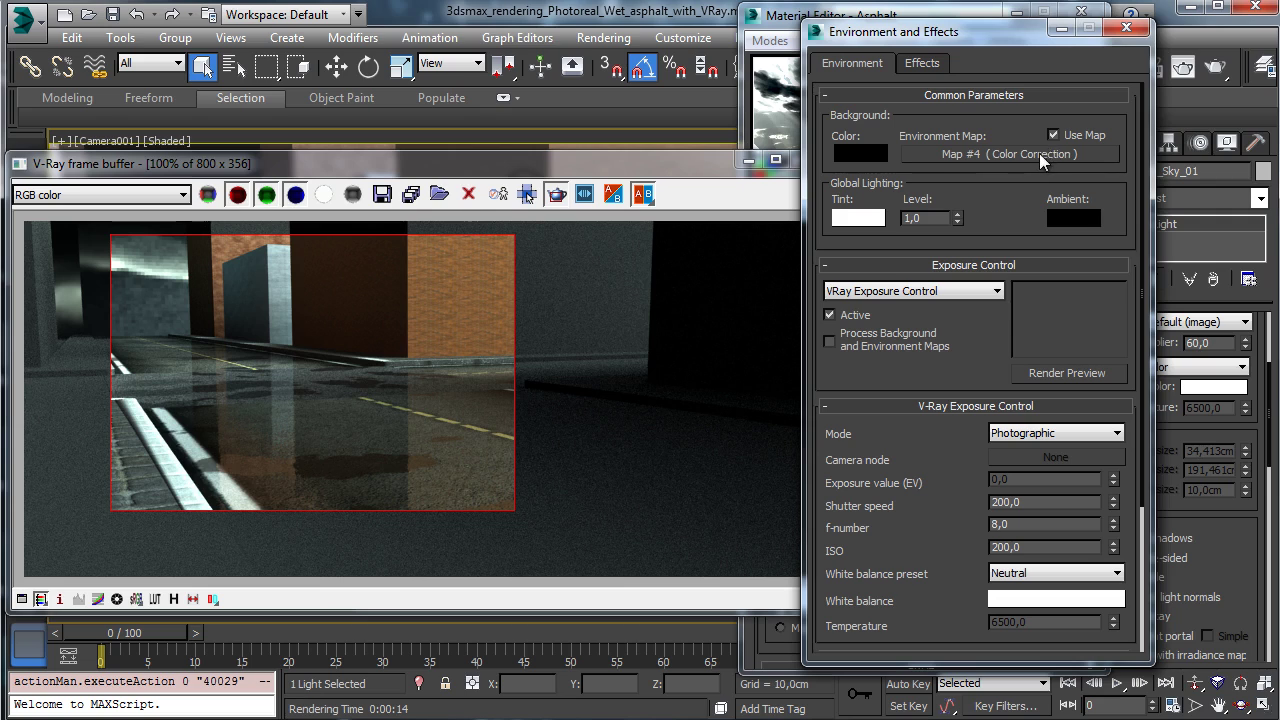
left_click_drag(896, 33, 901, 66)
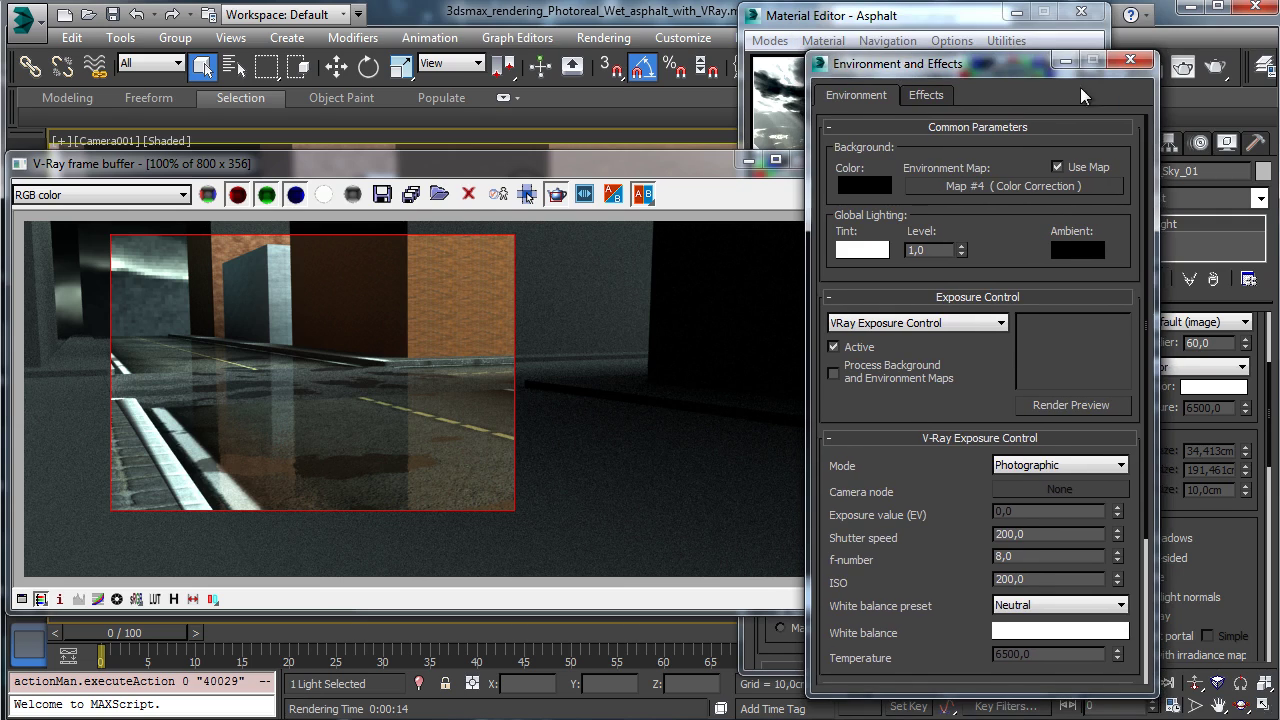
left_click(1131, 59)
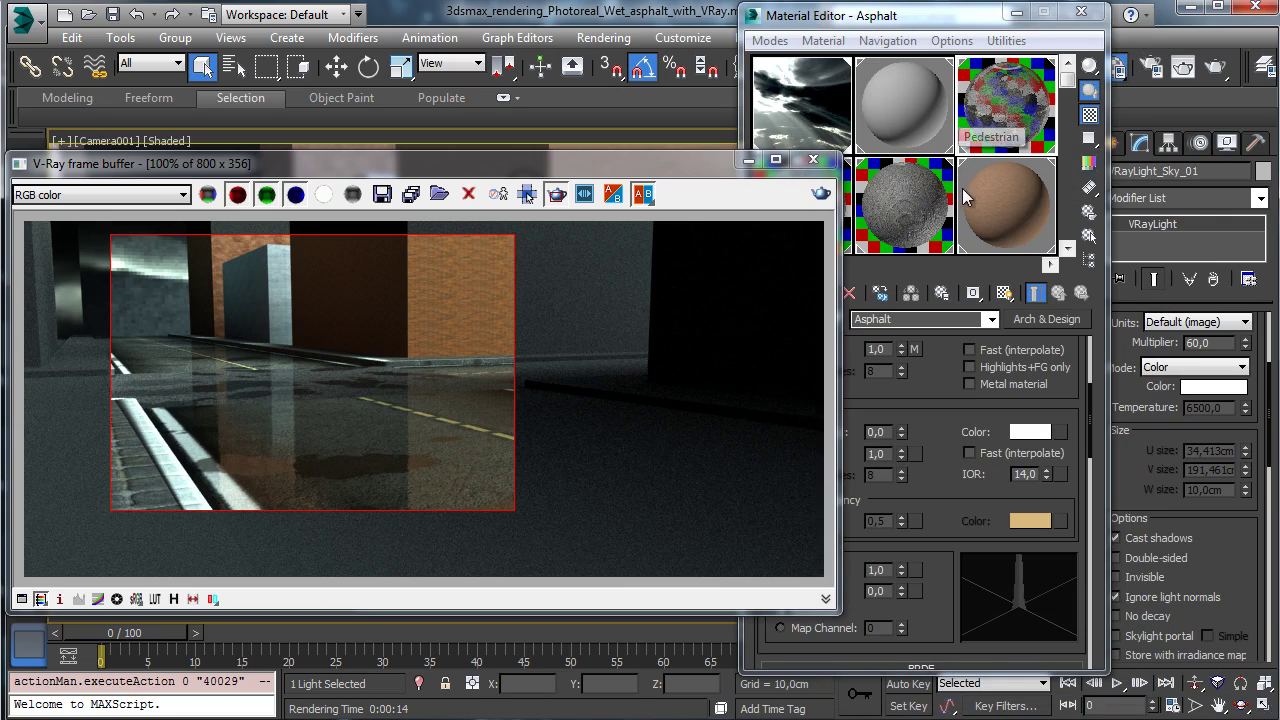
Duplicate the Asphalt material into the adjacent empty sample slot and convert the original Asphalt to VRayMtl.
middle_click_drag(961, 152, 754, 167)
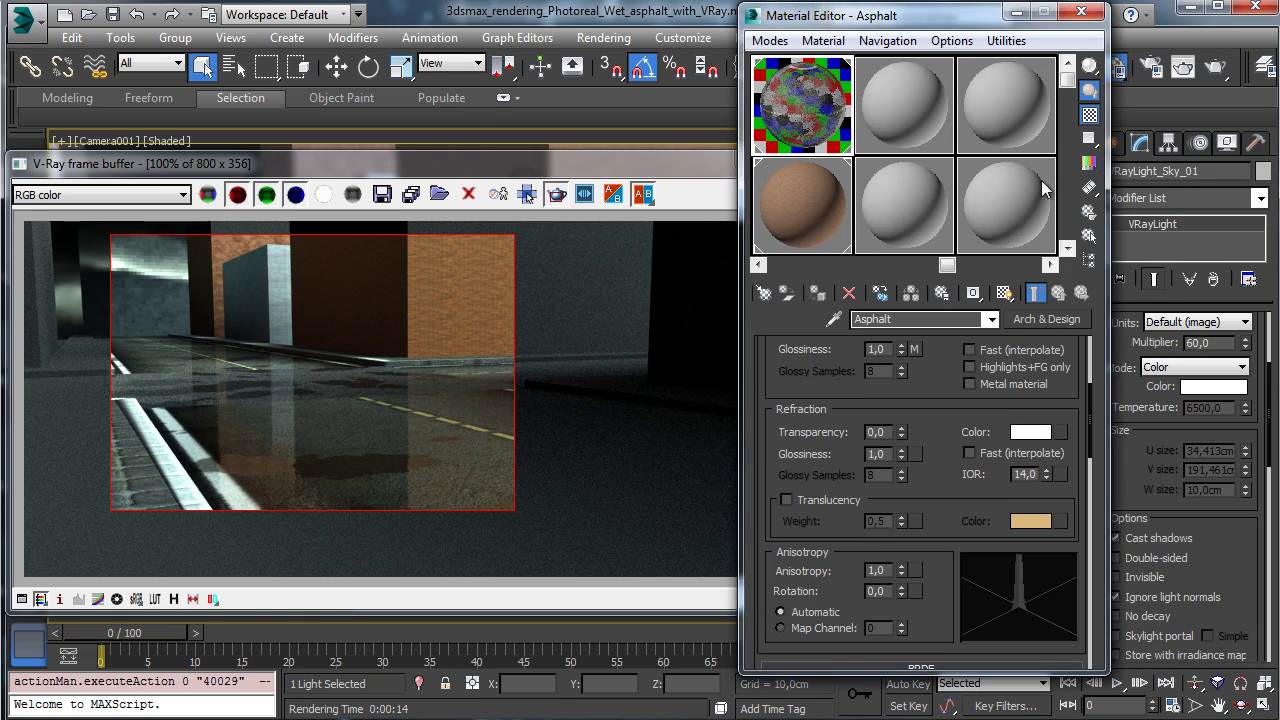
left_click_drag(802, 124, 942, 136)
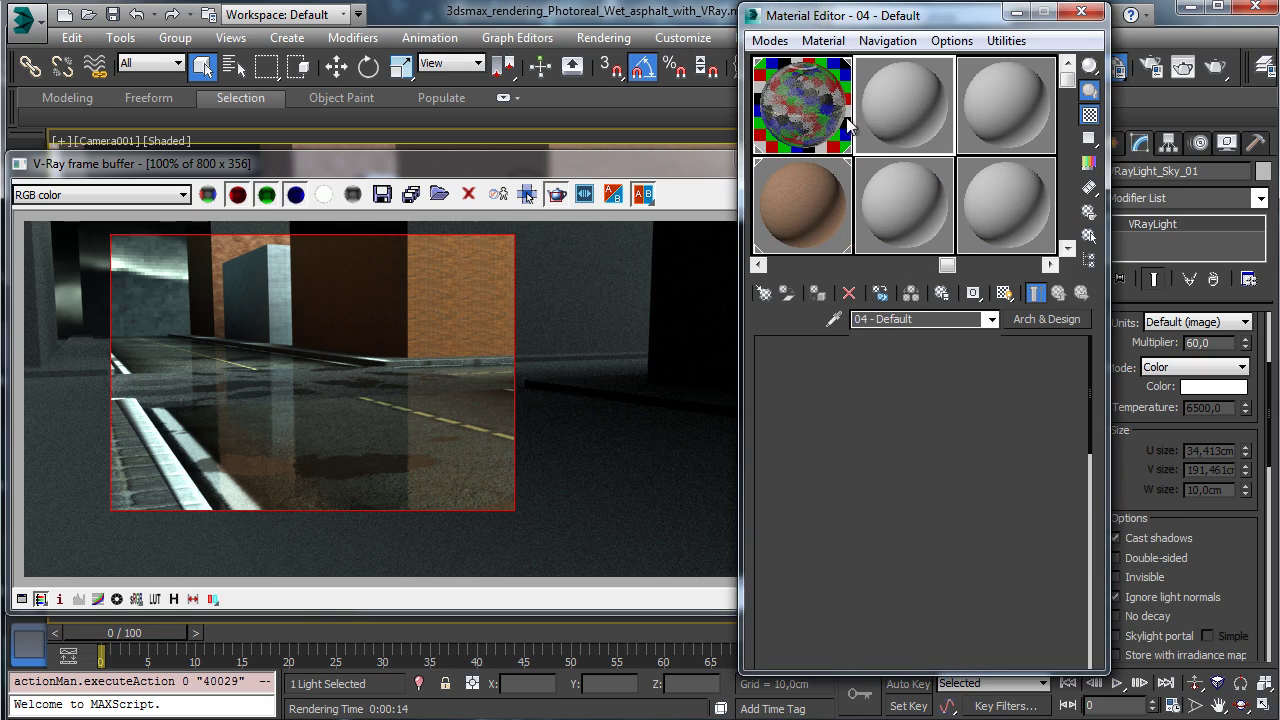
left_click(812, 128)
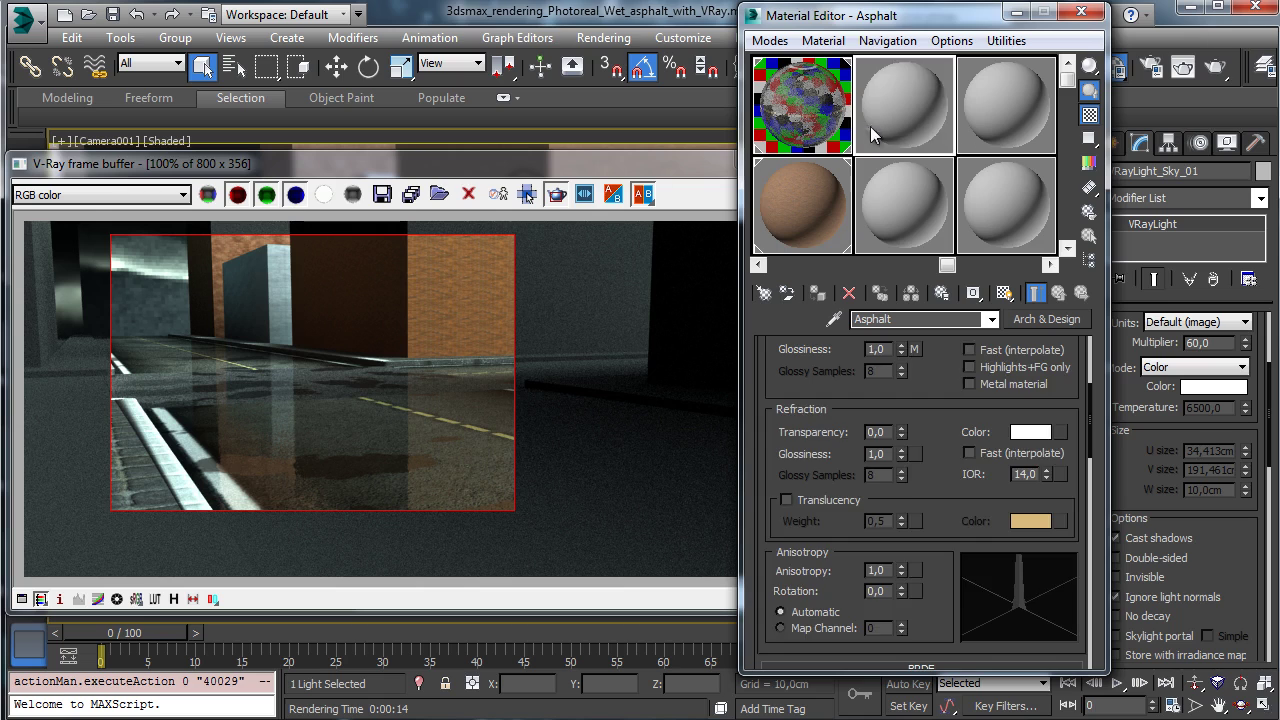
left_click_drag(870, 126, 872, 128)
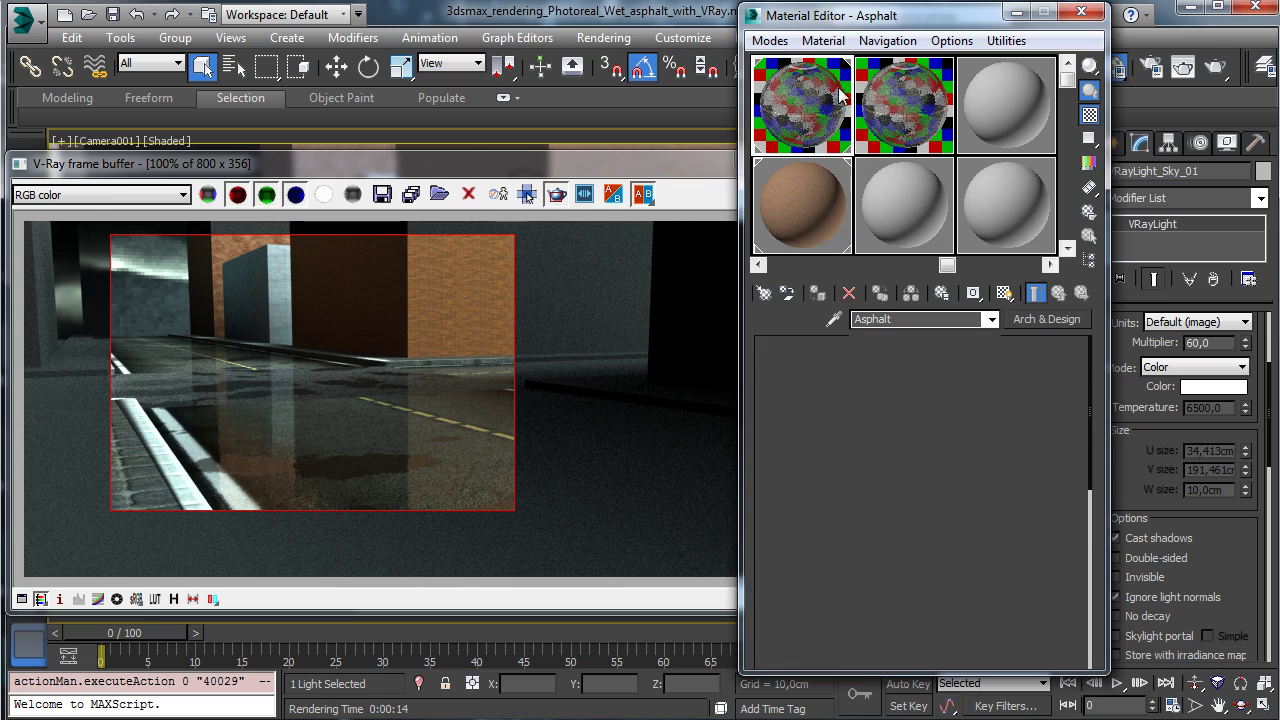
left_click(1061, 318)
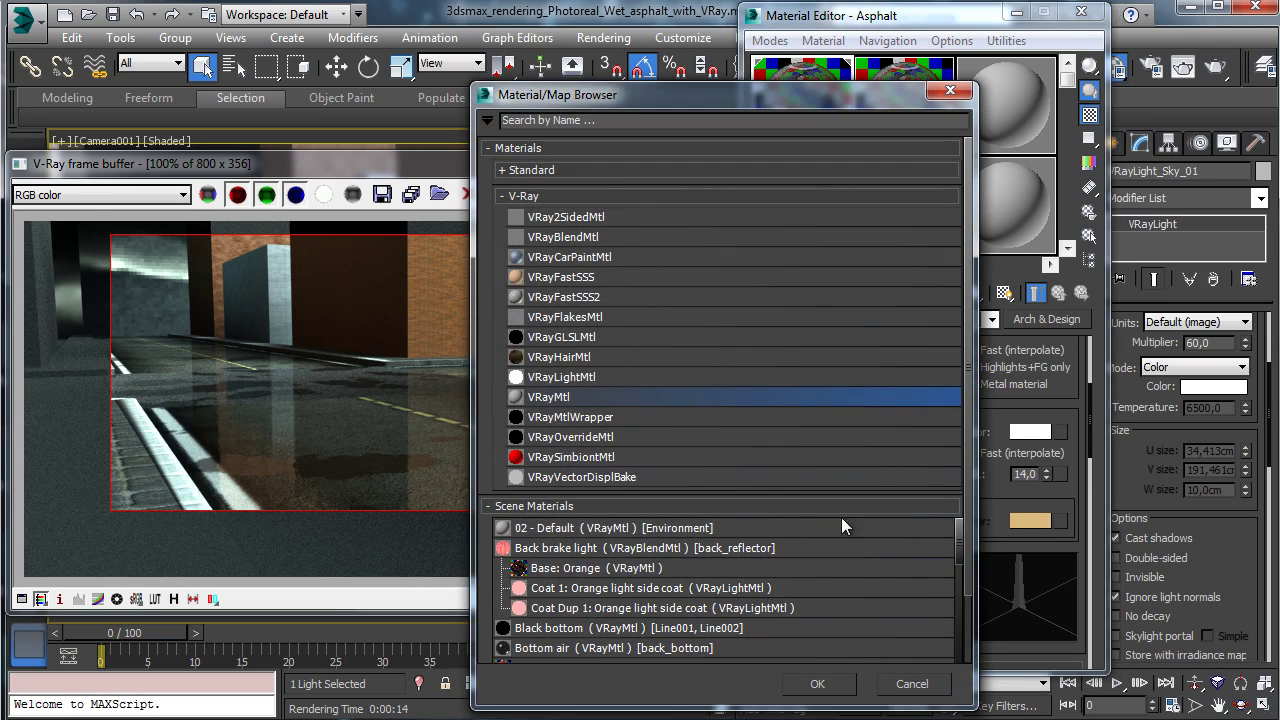
left_click(818, 684)
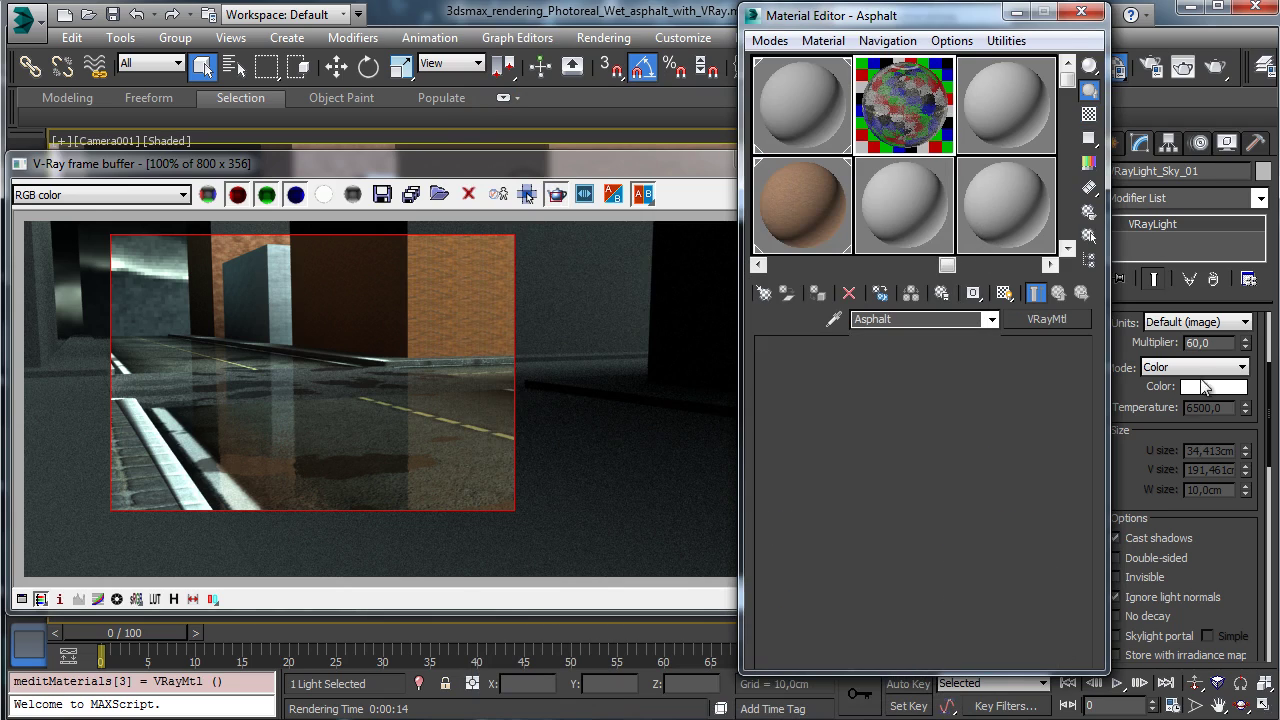
Copy the diffuse color map from the duplicate Arch & Design Asphalt and paste it into the VRayMtl Asphalt's diffuse slot.
key("ctrl+z")
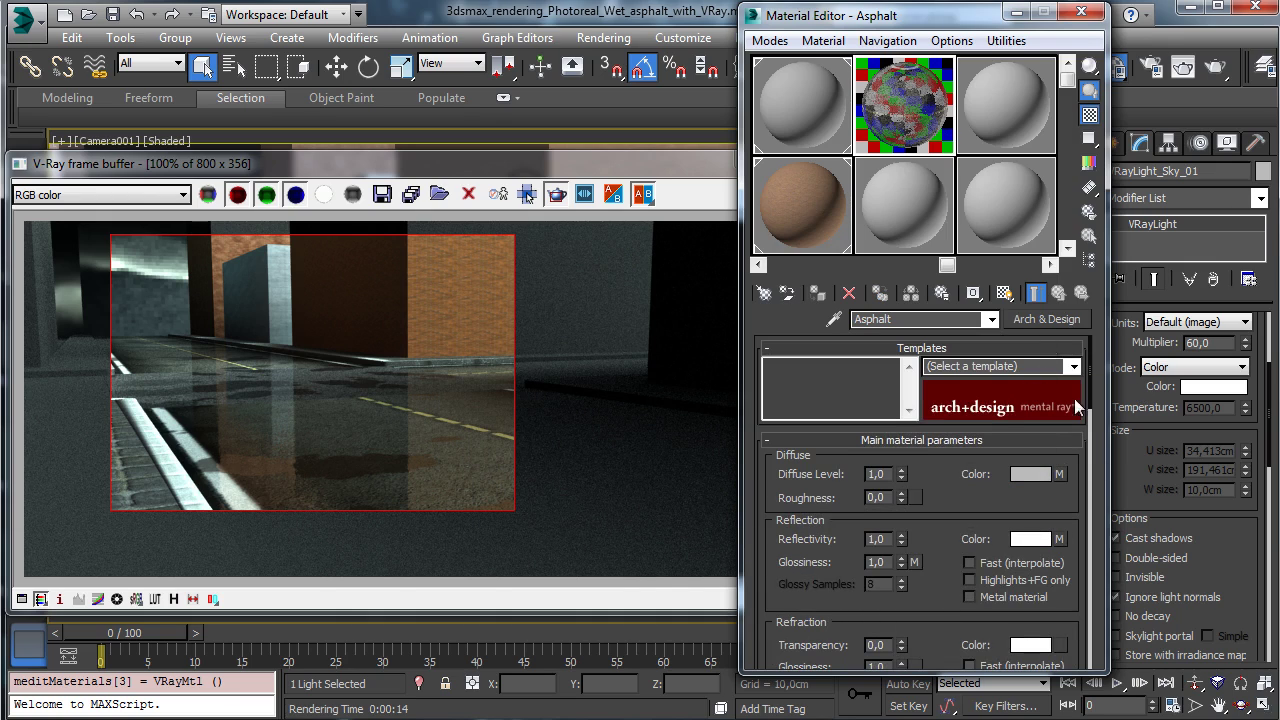
right_click(1058, 474)
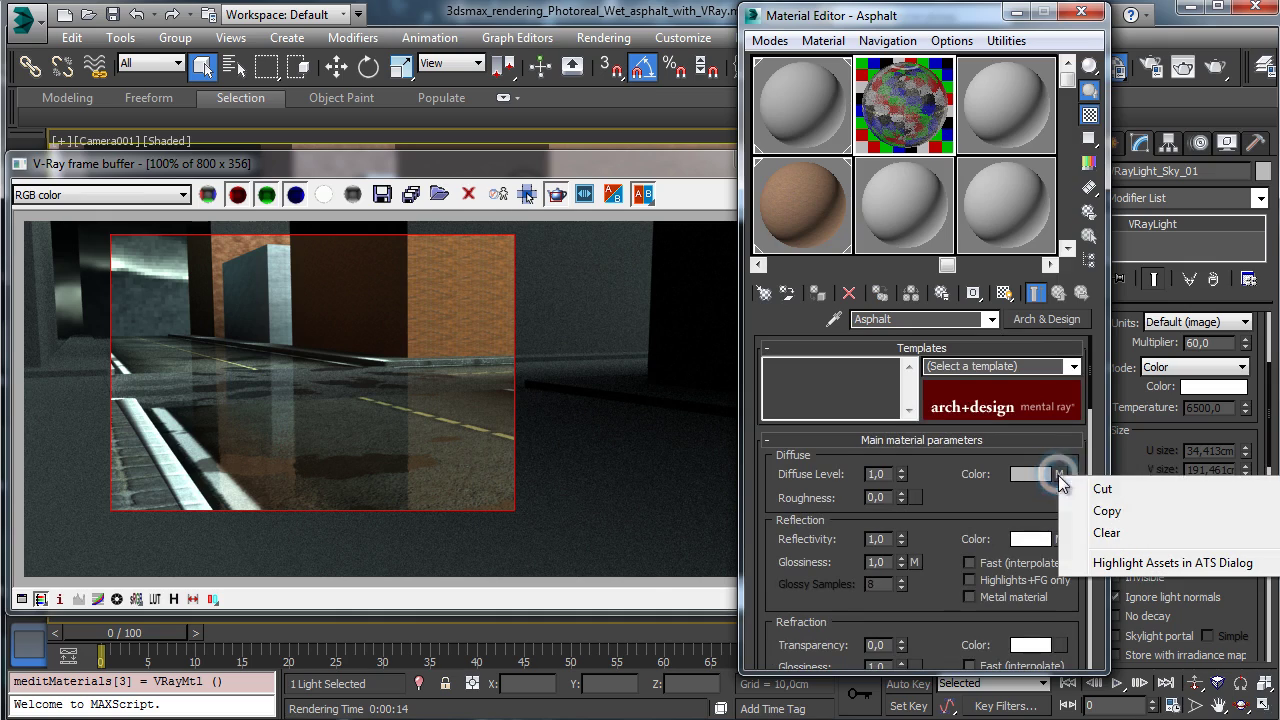
left_click(1117, 513)
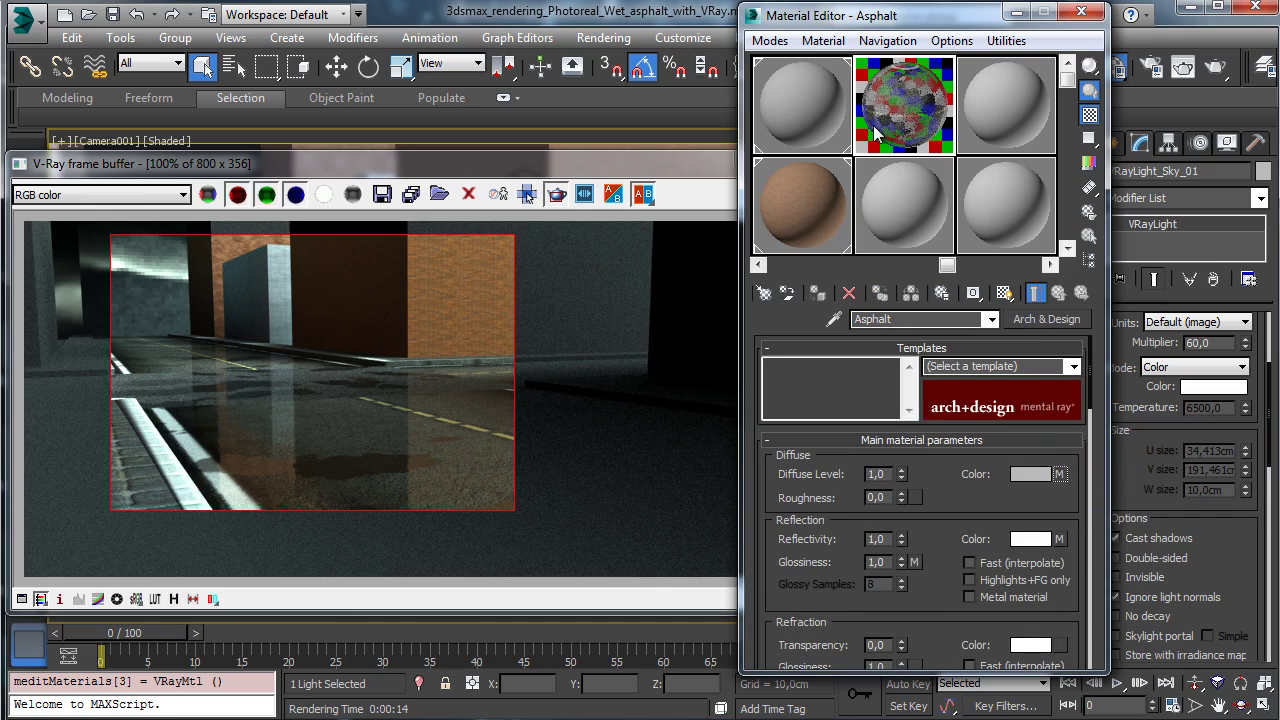
key("ctrl+y")
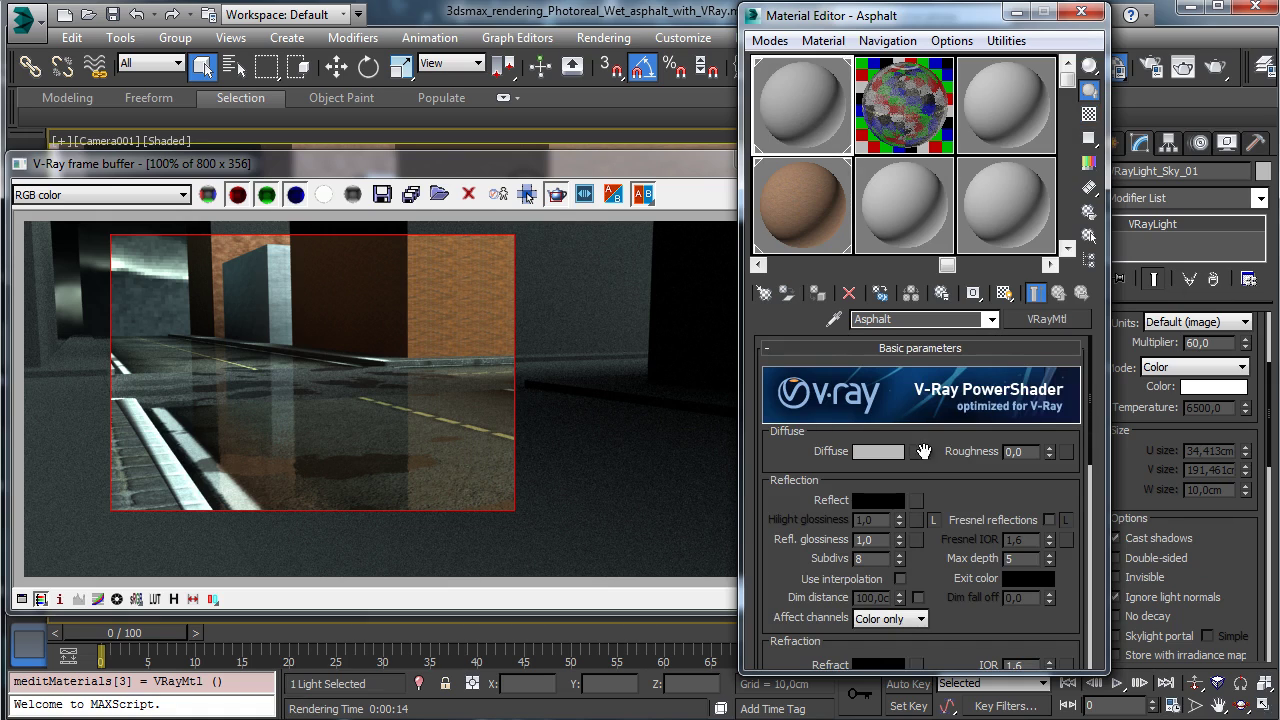
right_click(916, 451)
left_click(964, 470)
left_click(916, 452)
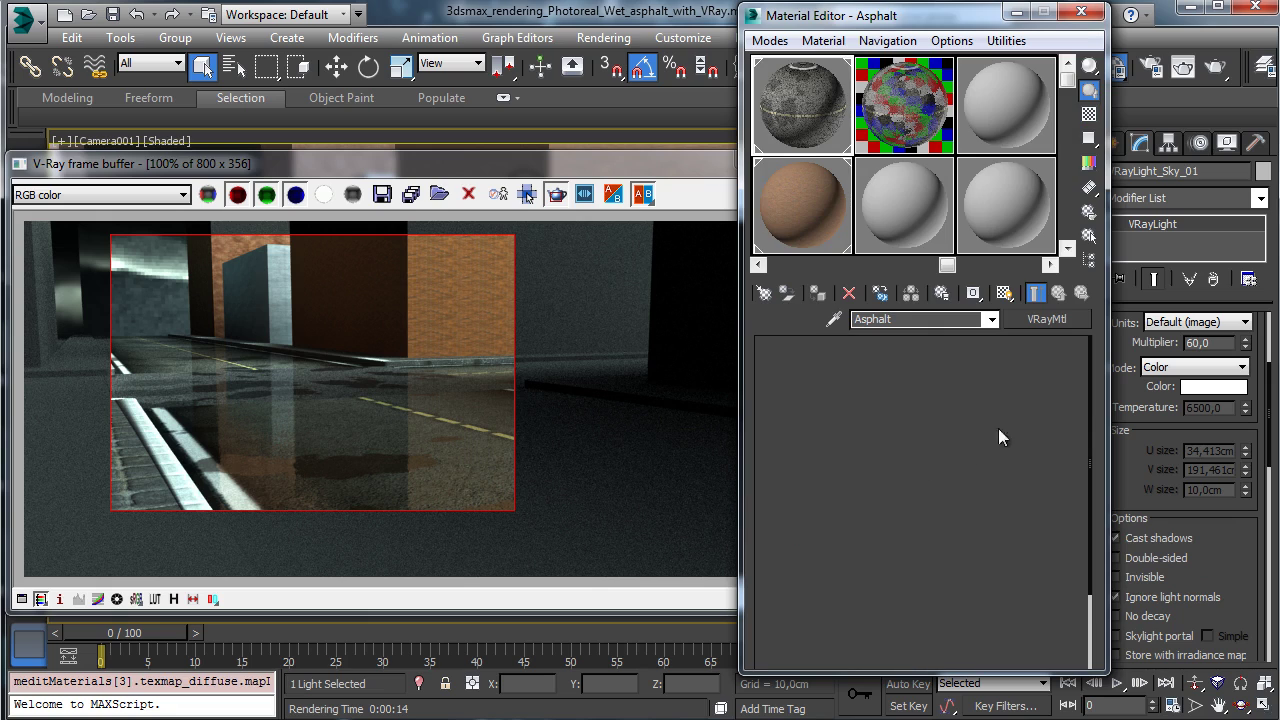
Show the Asphalt composite's Layer 1 diffuse Substance map in the viewport and return to the composite layers.
left_click(690, 165)
left_click(748, 160)
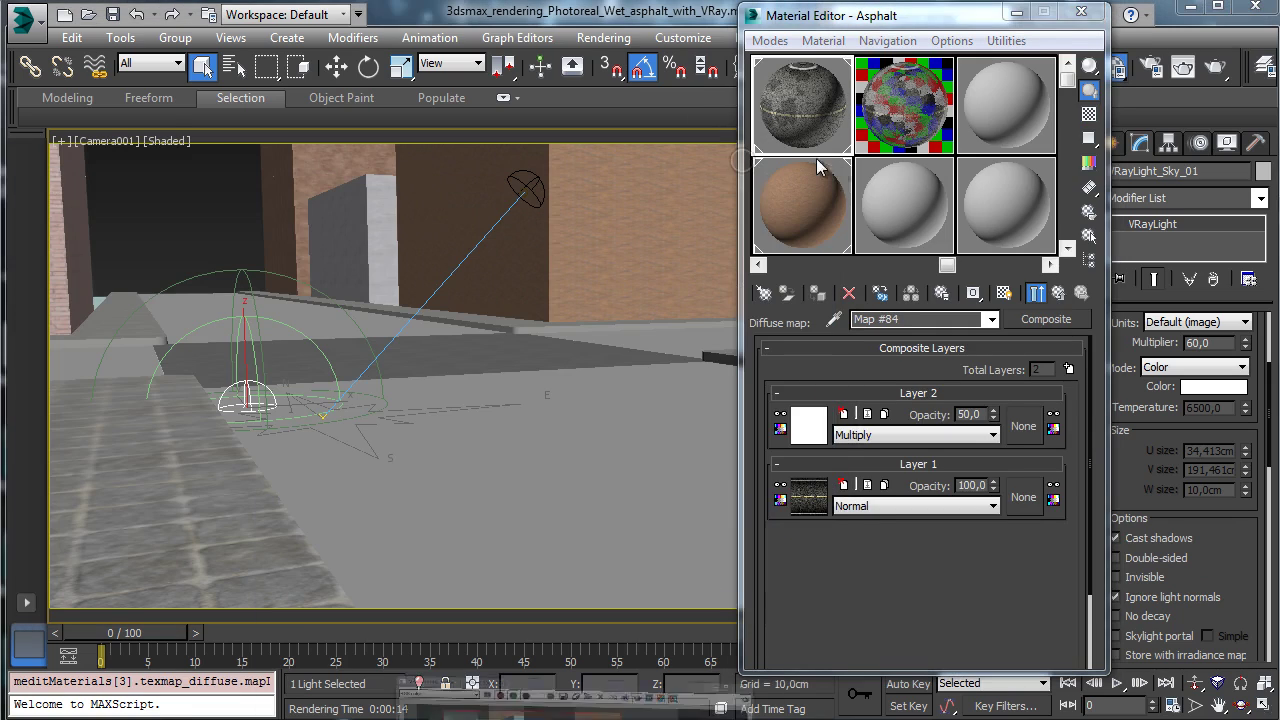
left_click(808, 494)
left_click(1005, 294)
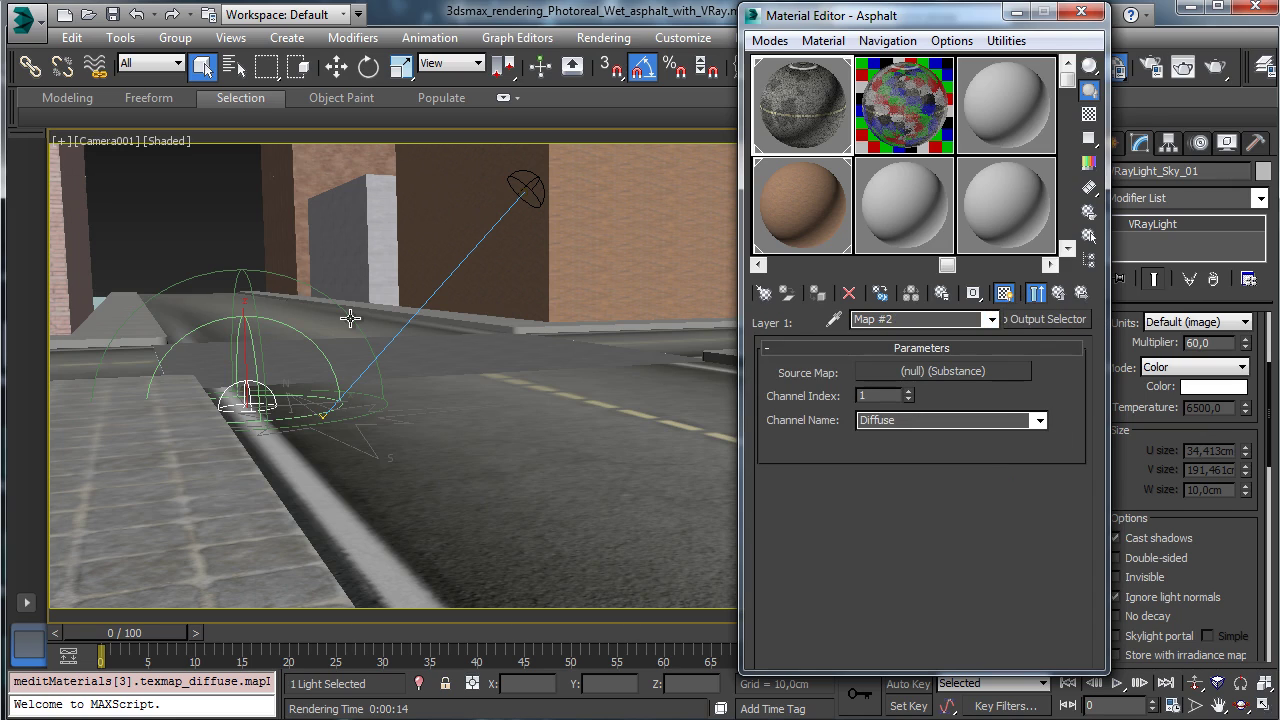
left_click(1060, 295)
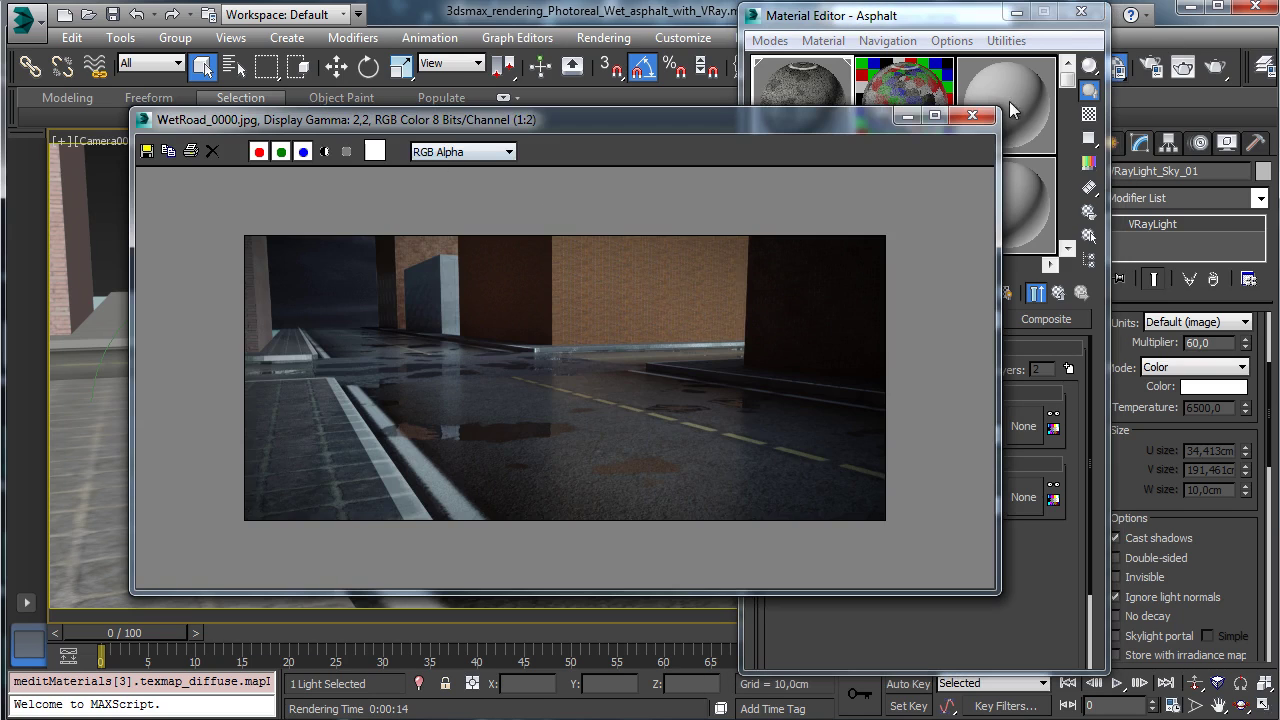
left_click(972, 116)
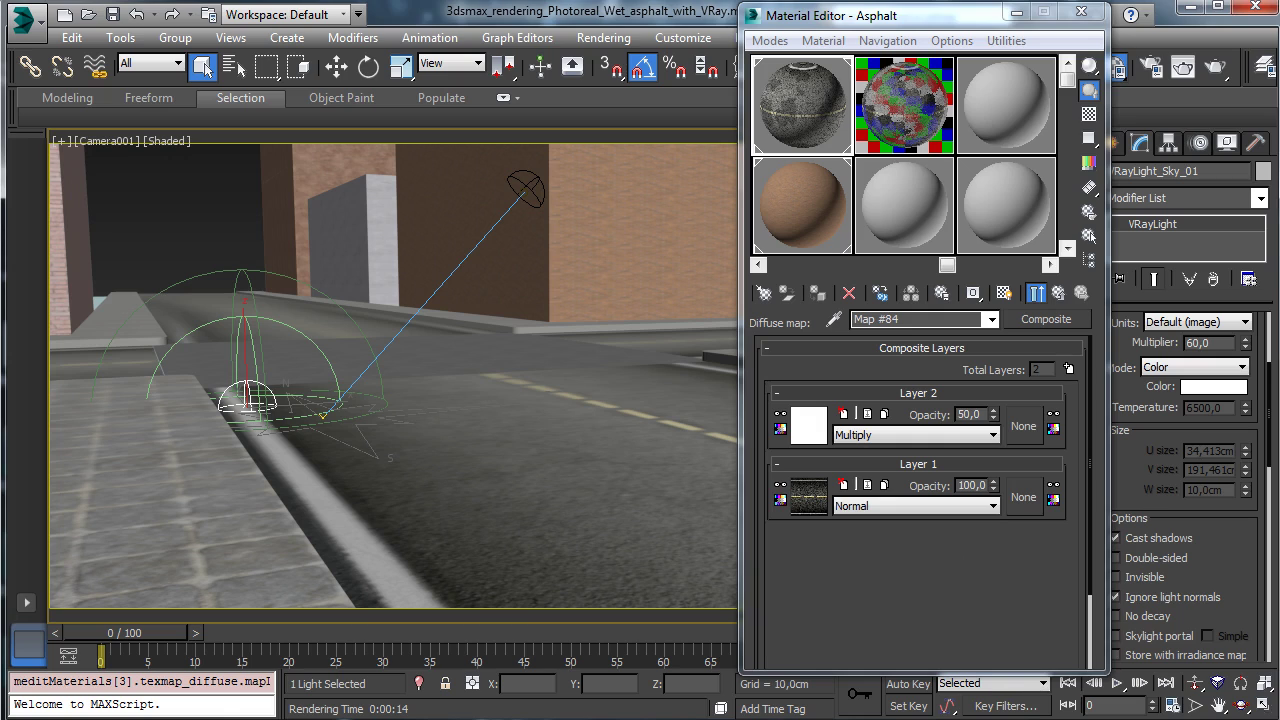
Define a new render region over the foreground road and its left curb, and test-render the Asphalt diffuse there.
key("F9")
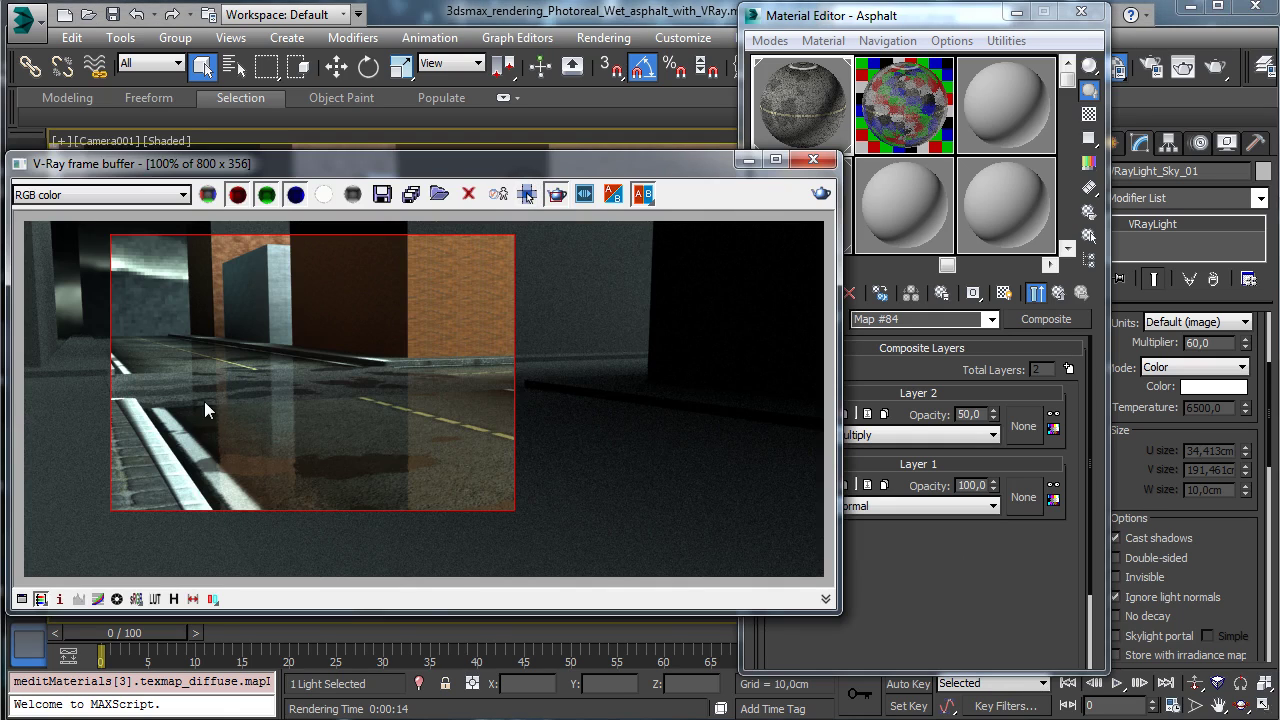
left_click_drag(199, 398, 842, 637)
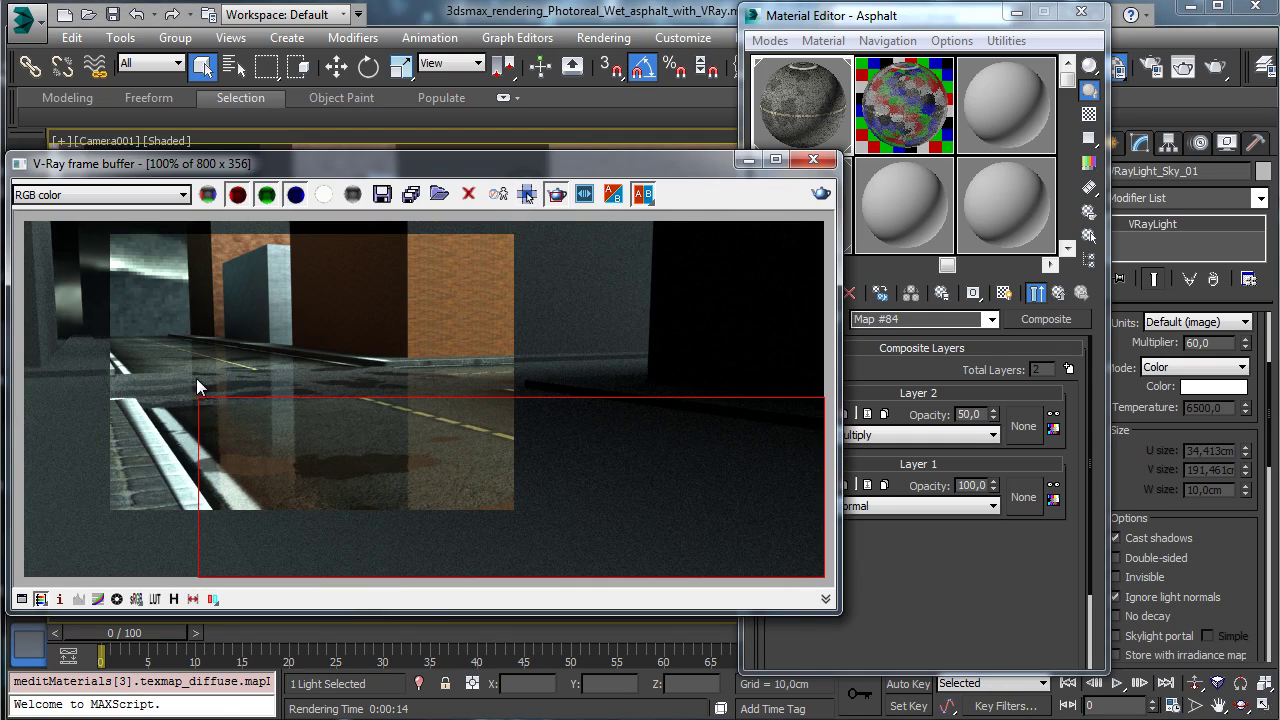
left_click_drag(197, 380, 941, 657)
left_click(821, 194)
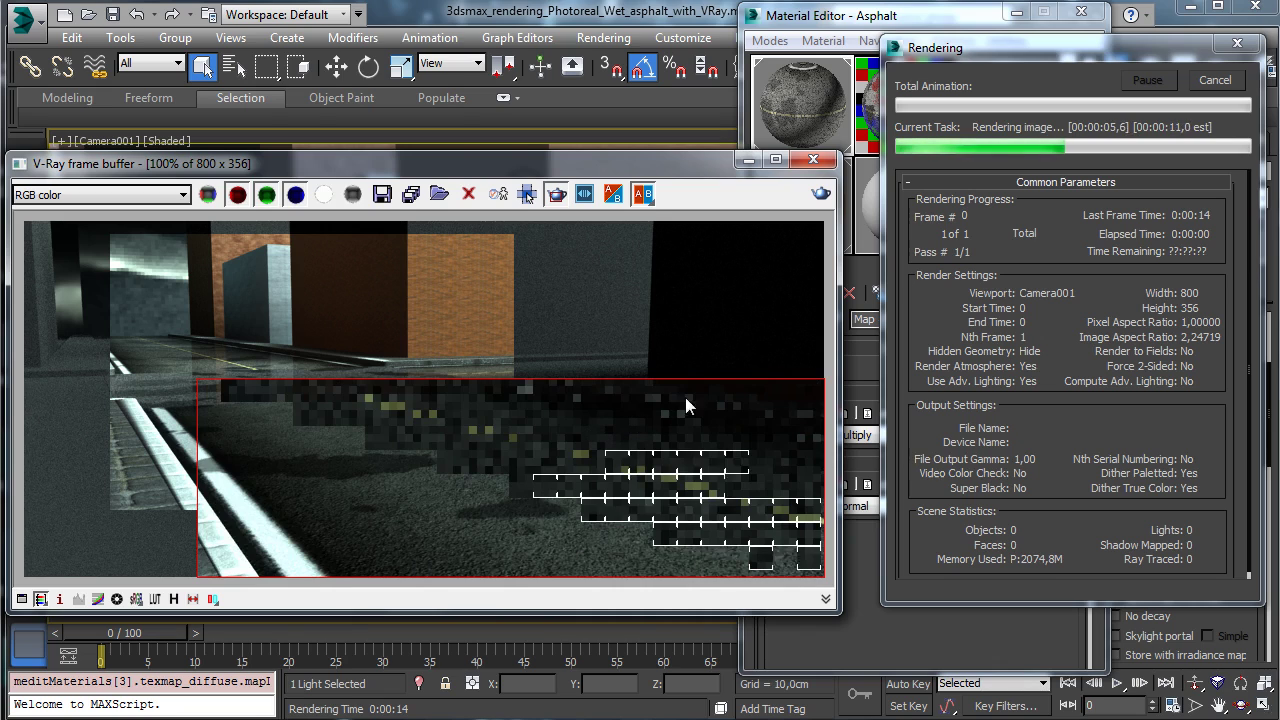
left_click(1215, 80)
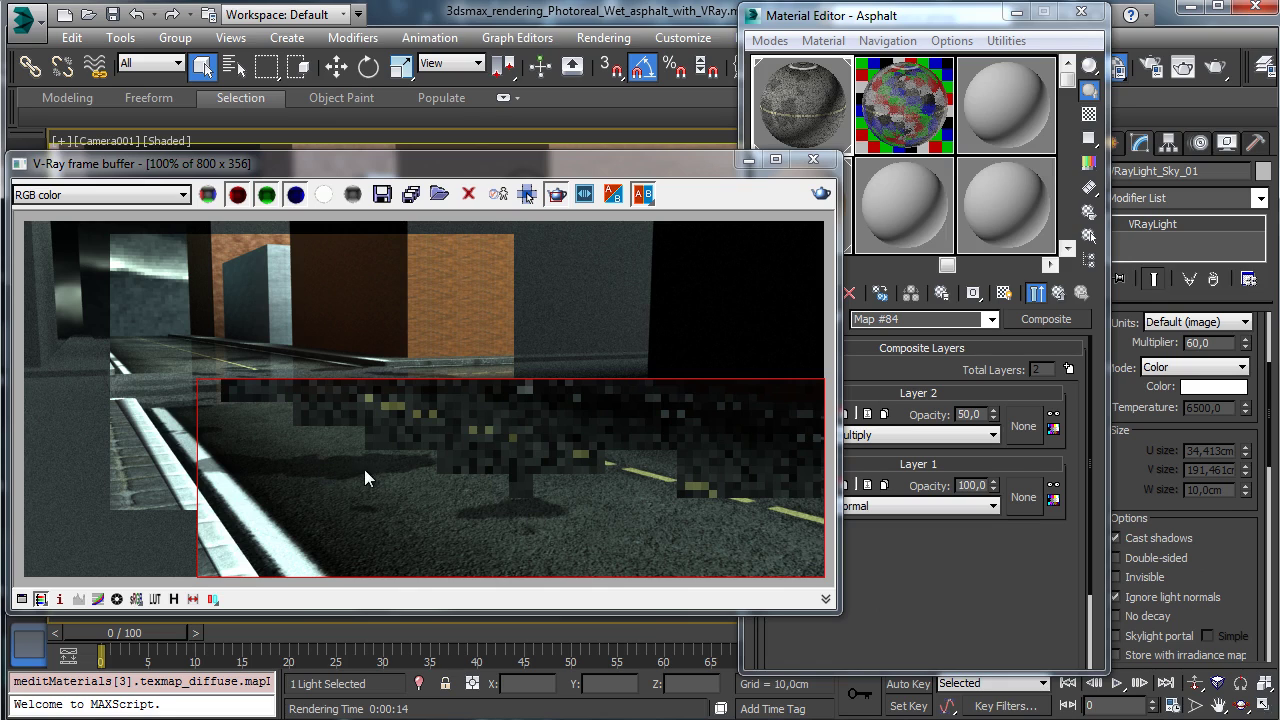
left_click(748, 160)
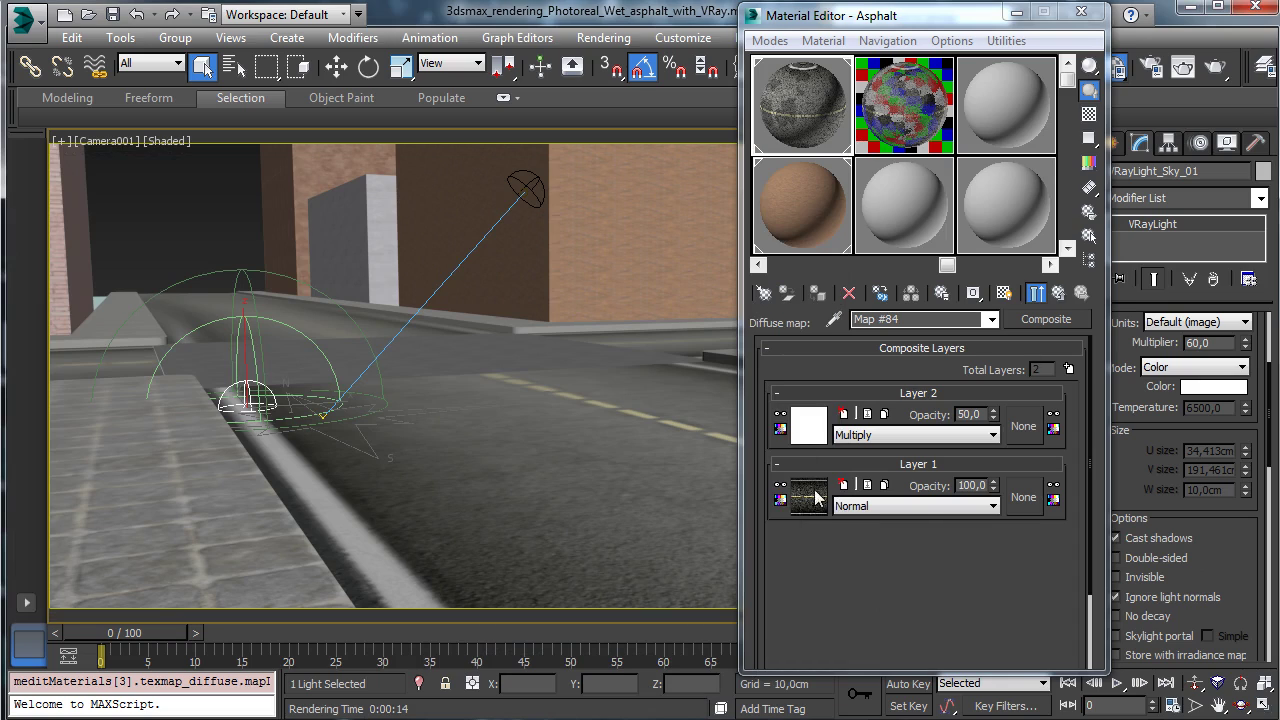
Darken Color #1 of the Layer 2 Noise map in the Asphalt's diffuse composite to a grey value of 165.
left_click(815, 428)
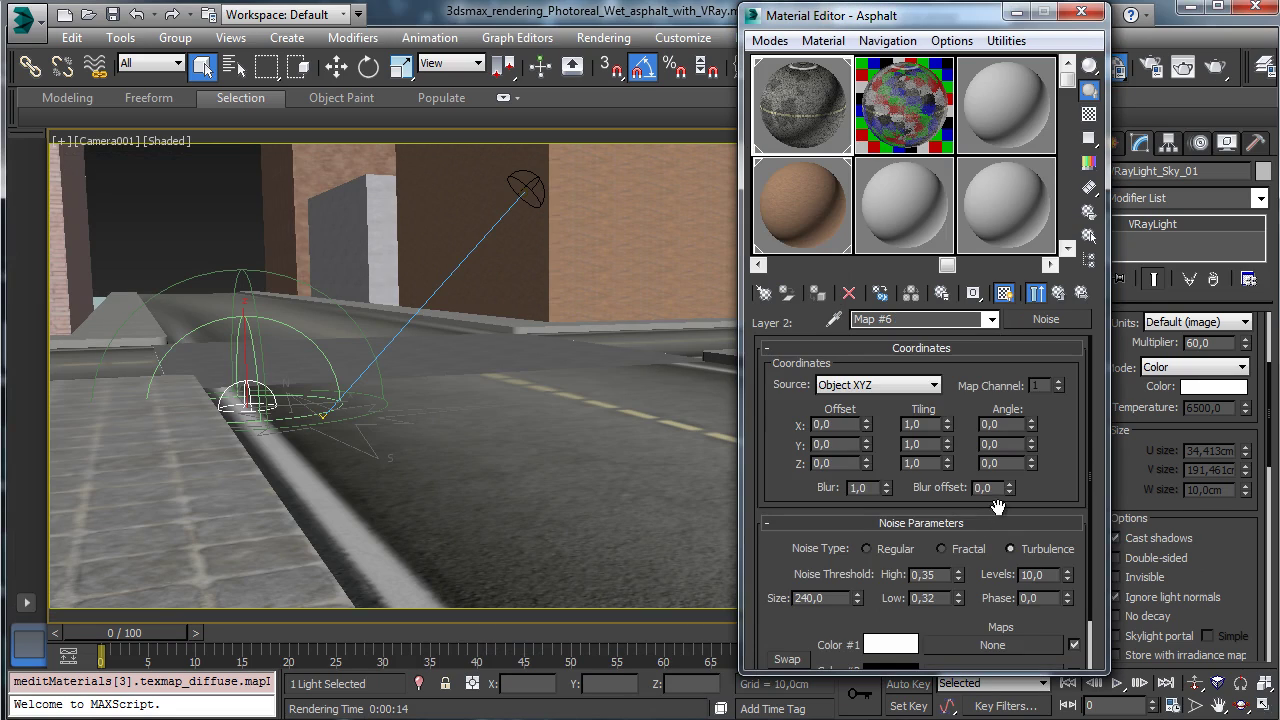
scroll(1050, 470, "down", 2)
left_click(1036, 293)
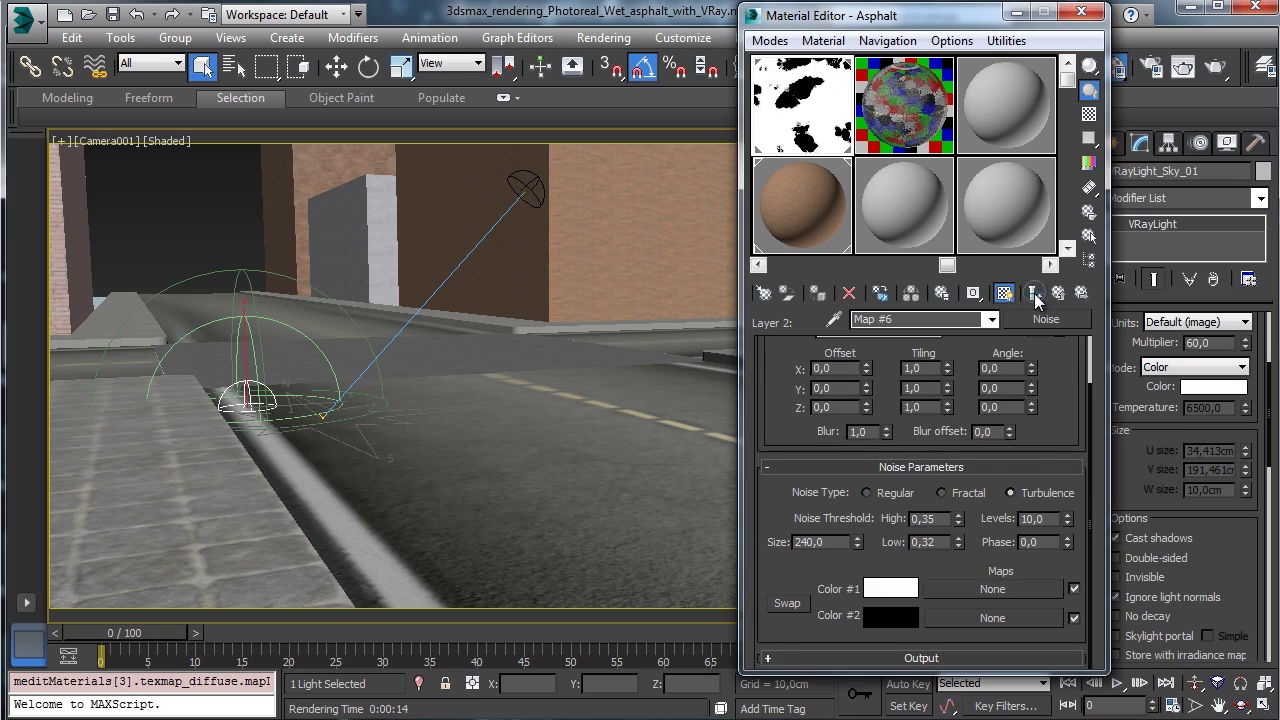
left_click(888, 591)
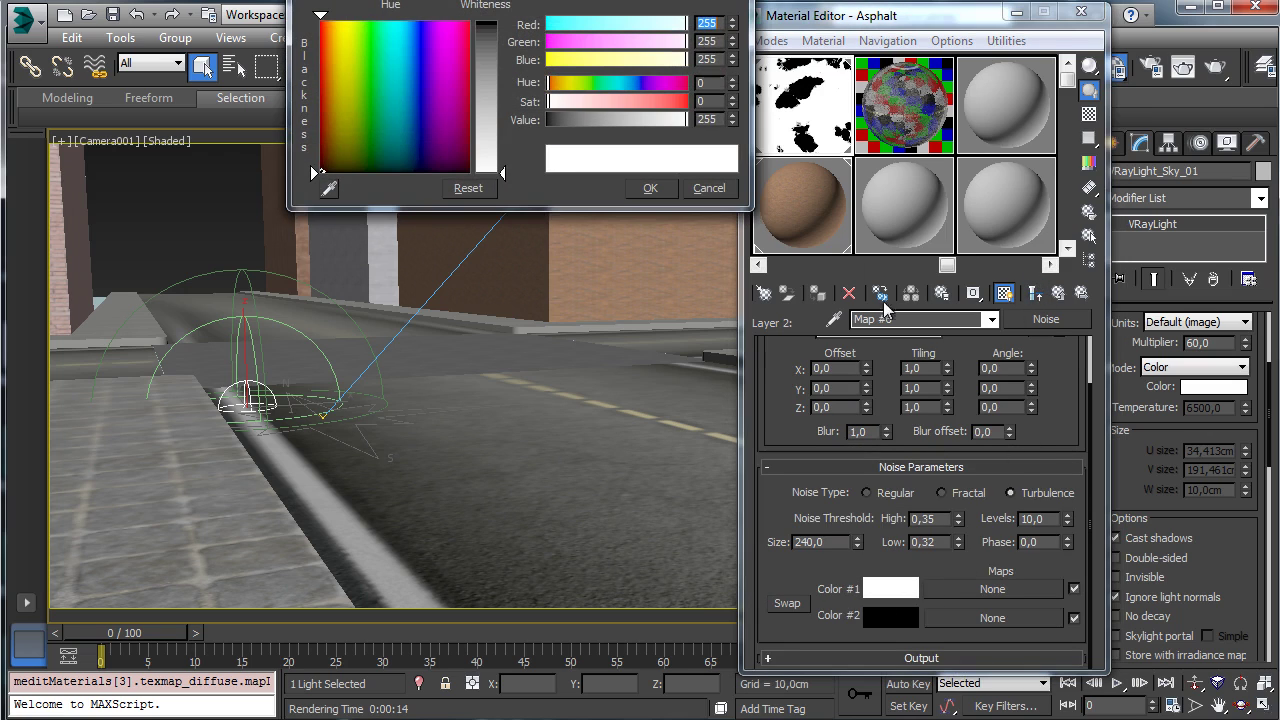
left_click_drag(676, 122, 637, 122)
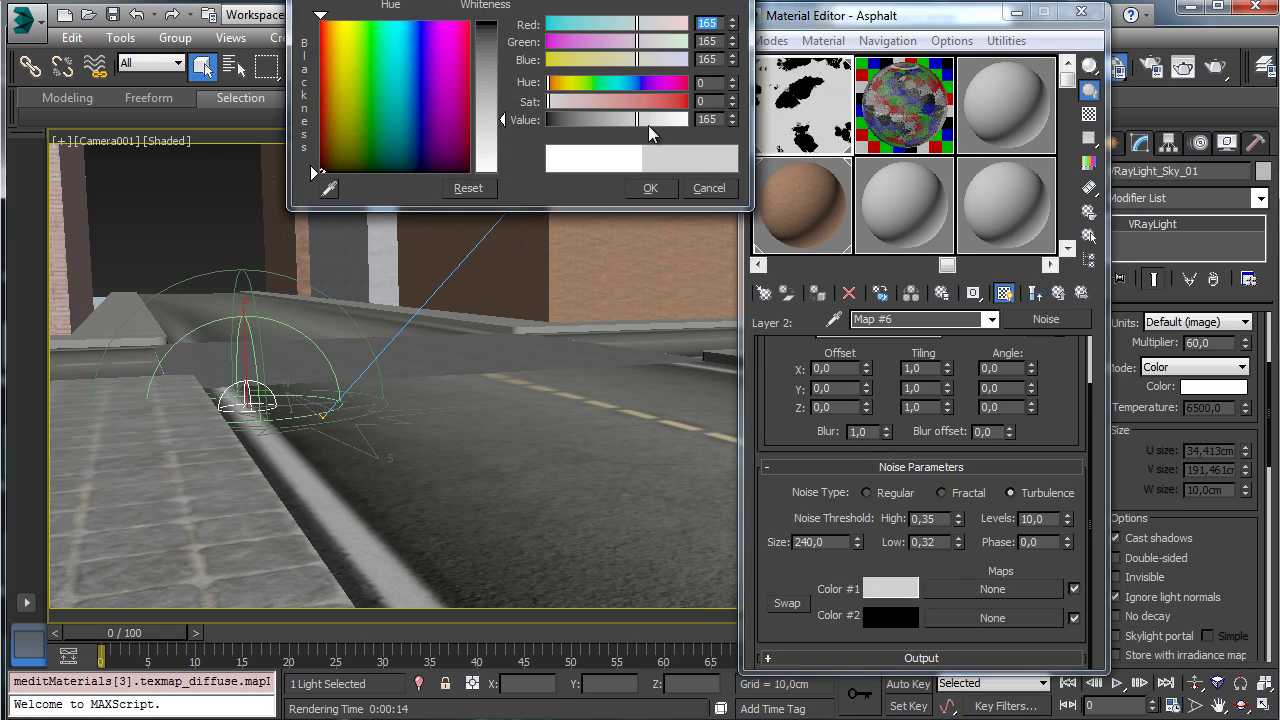
left_click(650, 188)
left_click(1058, 293)
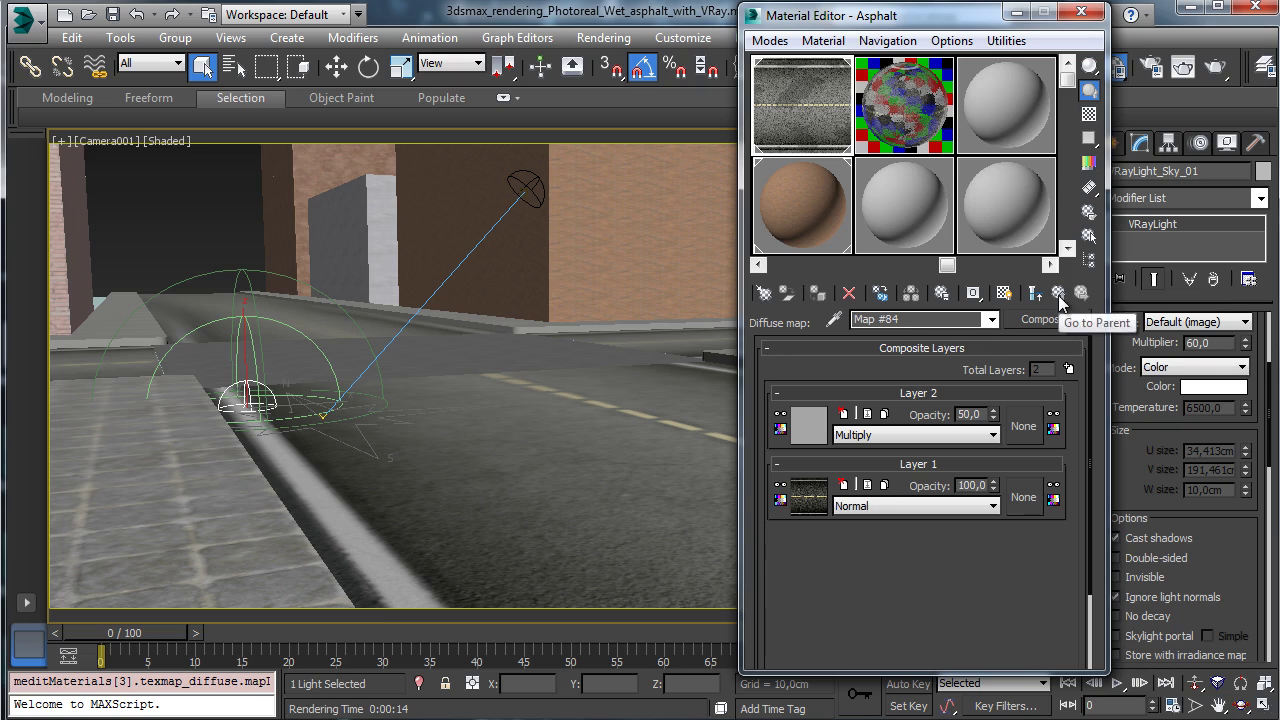
left_click(1058, 293)
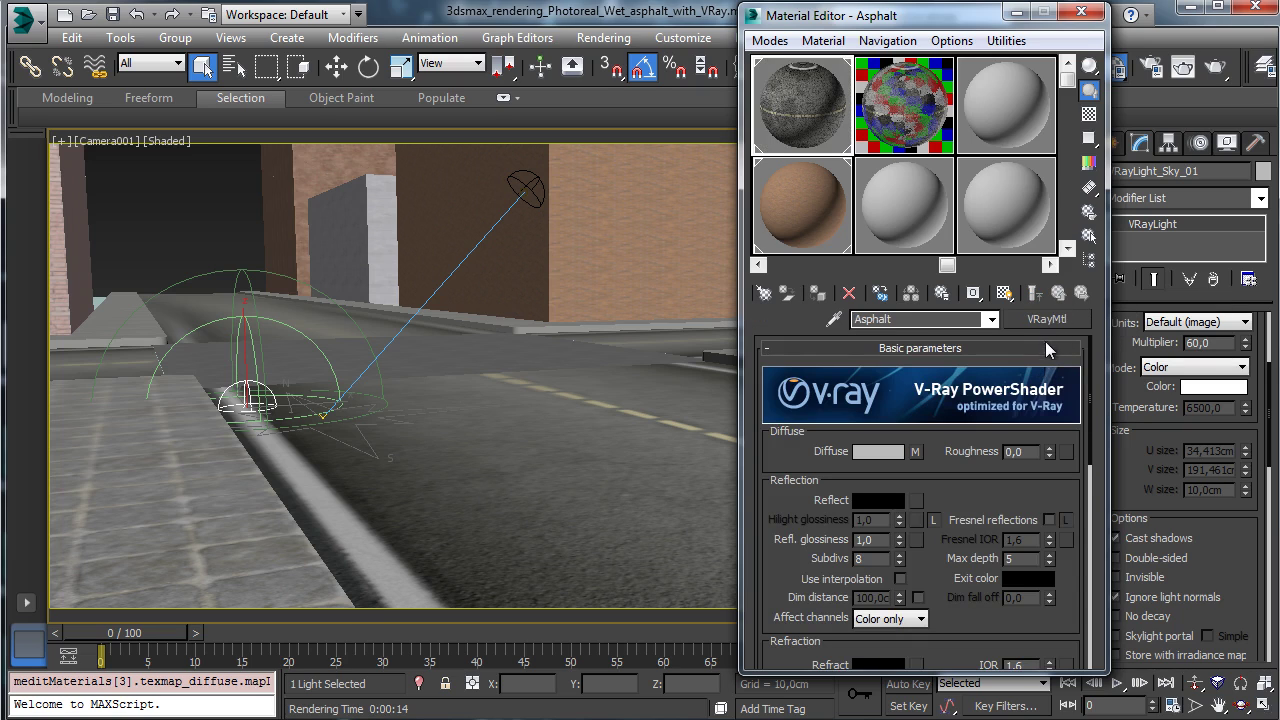
Copy the reflection color map from the duplicate Arch & Design Asphalt and paste it into the VRayMtl Asphalt's Reflect slot.
left_click(922, 101)
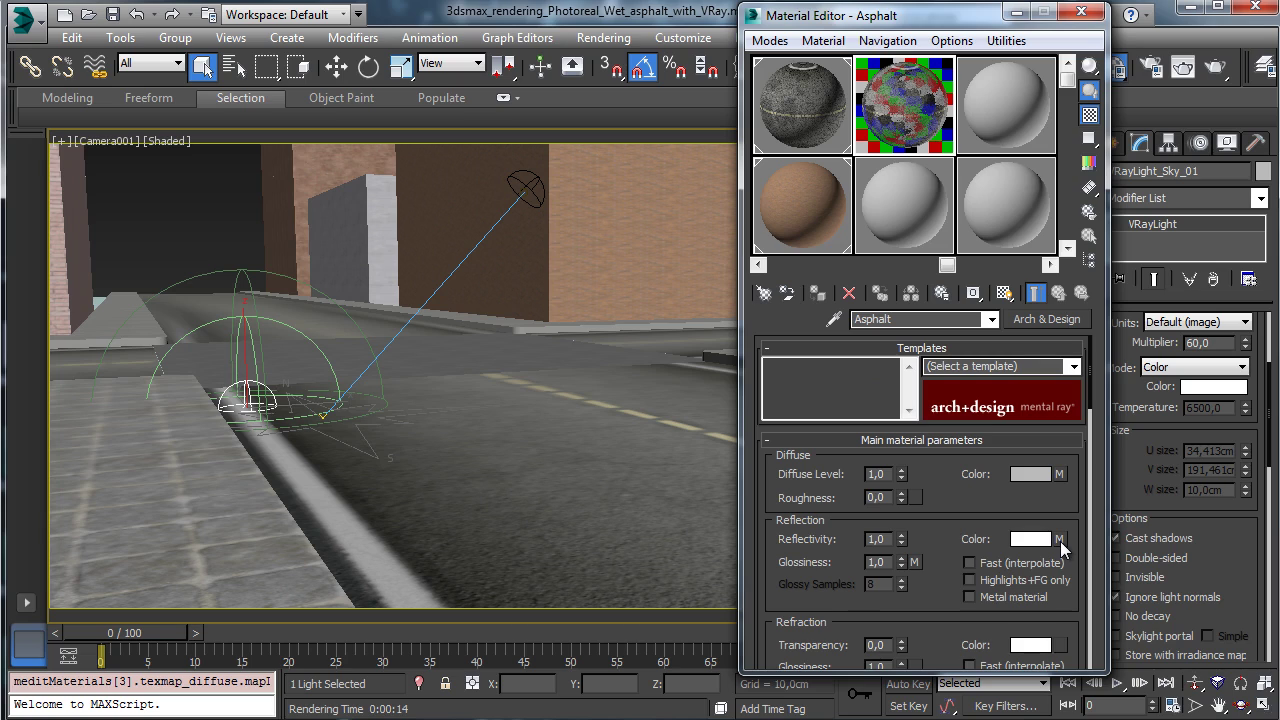
right_click(1060, 540)
left_click(1095, 575)
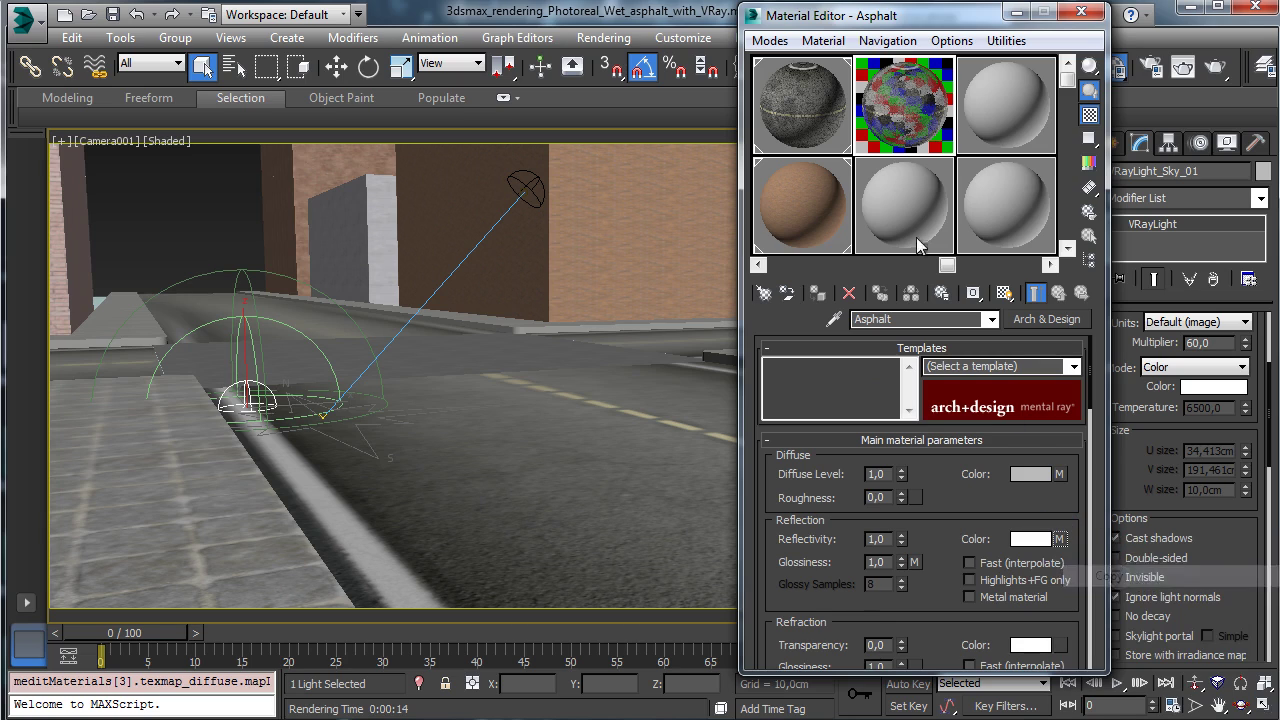
left_click(795, 122)
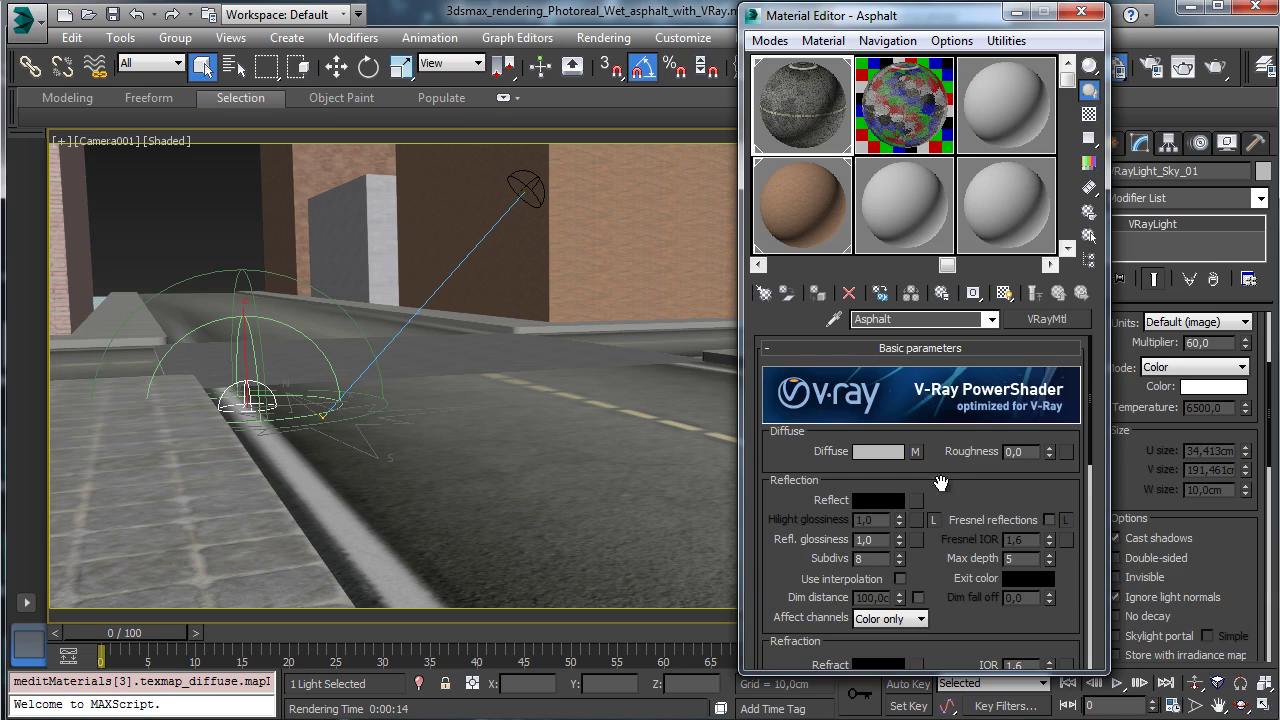
right_click(915, 501)
left_click(950, 510)
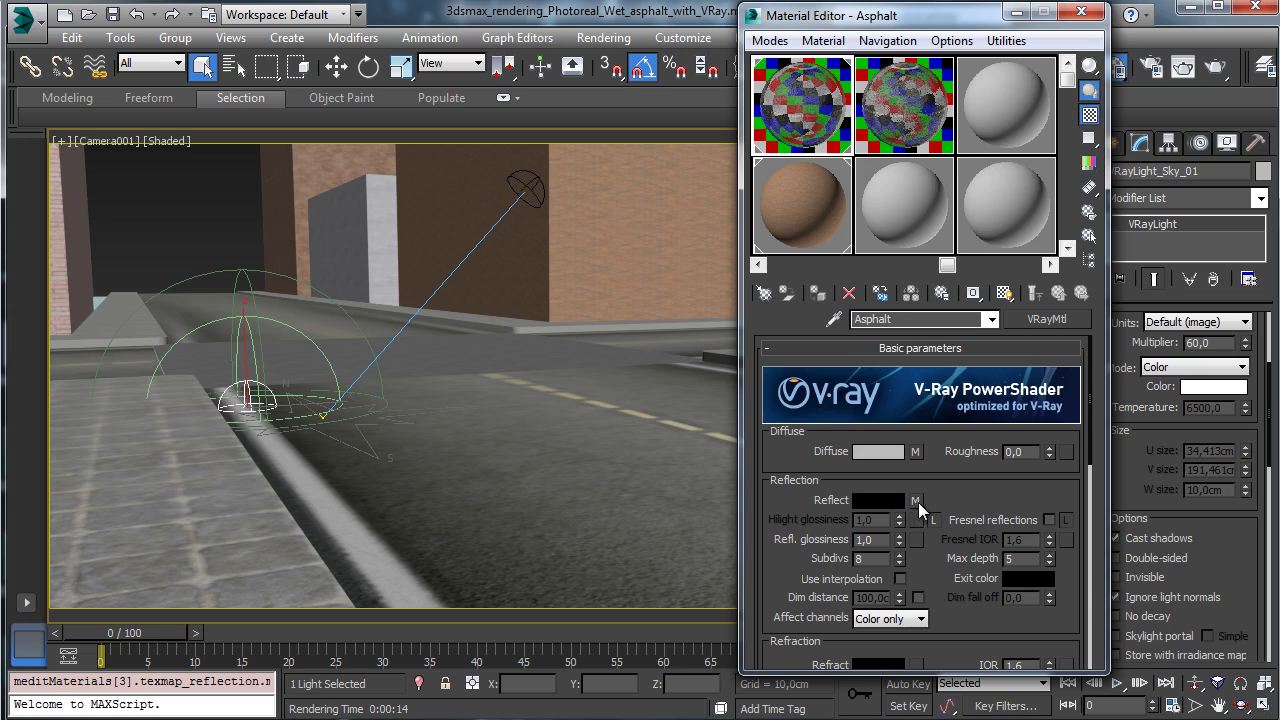
Hide Layer 2 of the Asphalt's Reflect composite and test-render the road region with only Layer 1's Specular map.
left_click(915, 501)
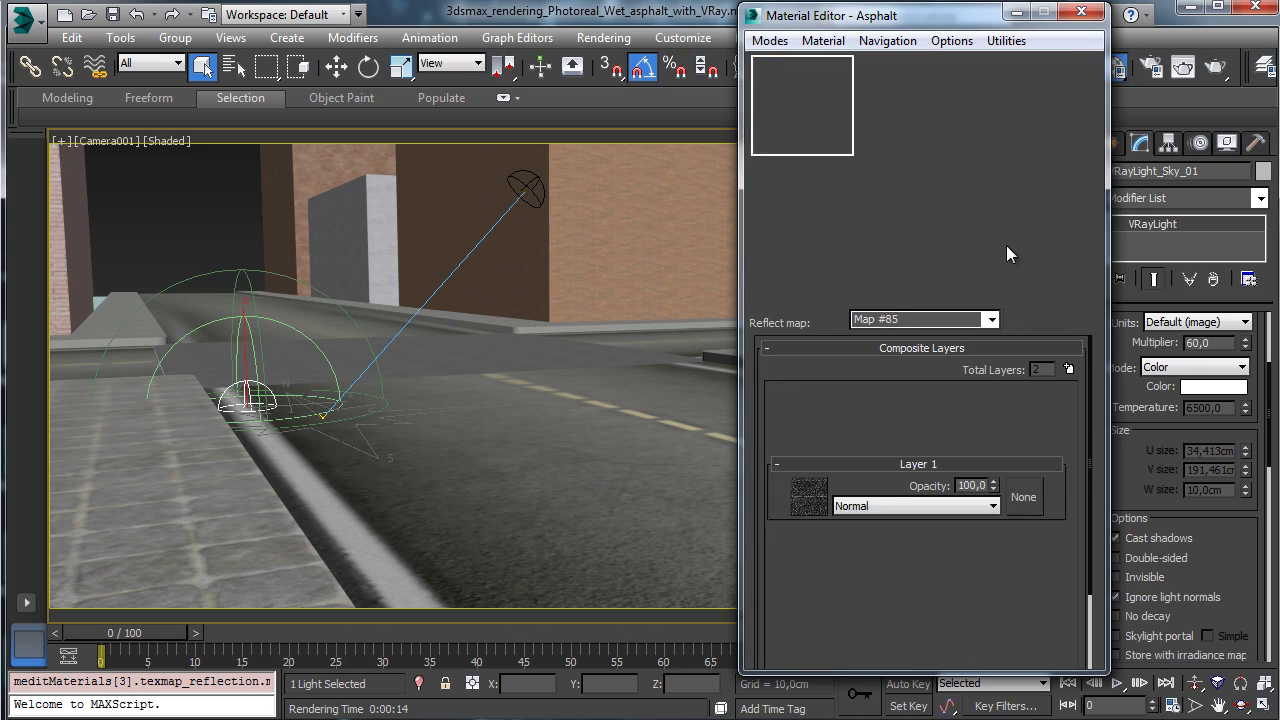
left_click(816, 504)
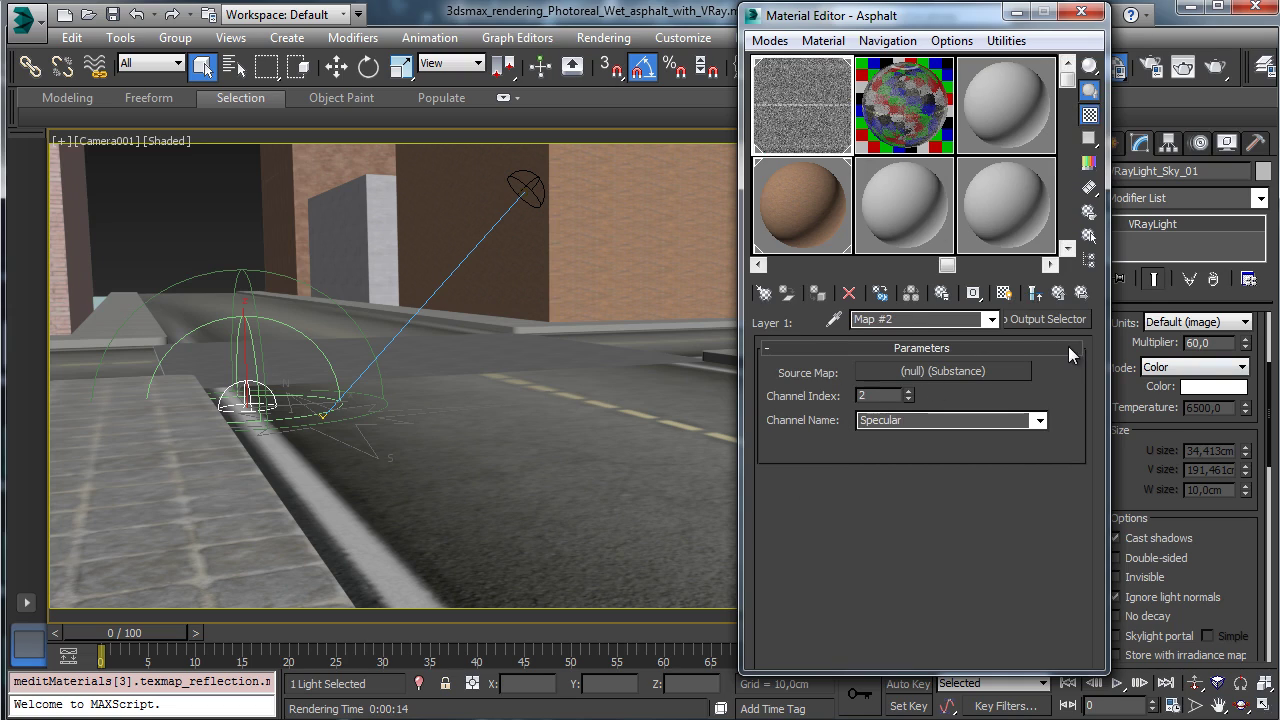
left_click(1072, 296)
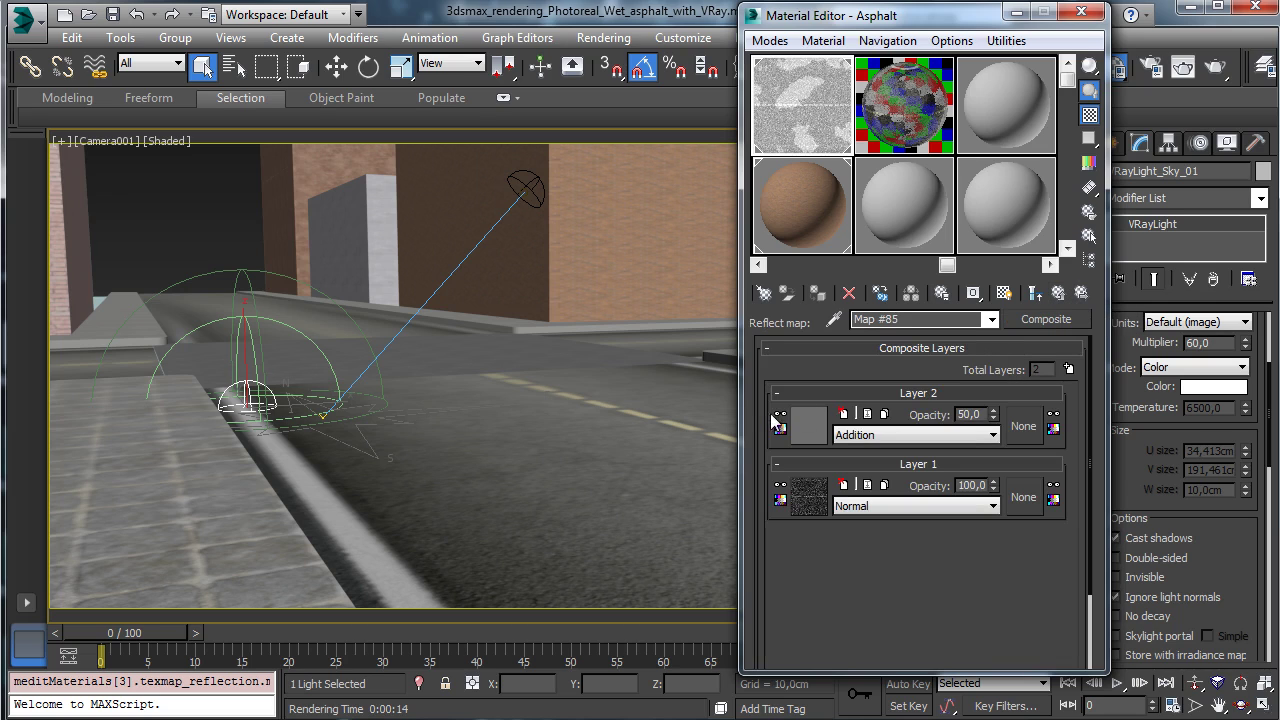
left_click(776, 420)
left_click(1237, 66)
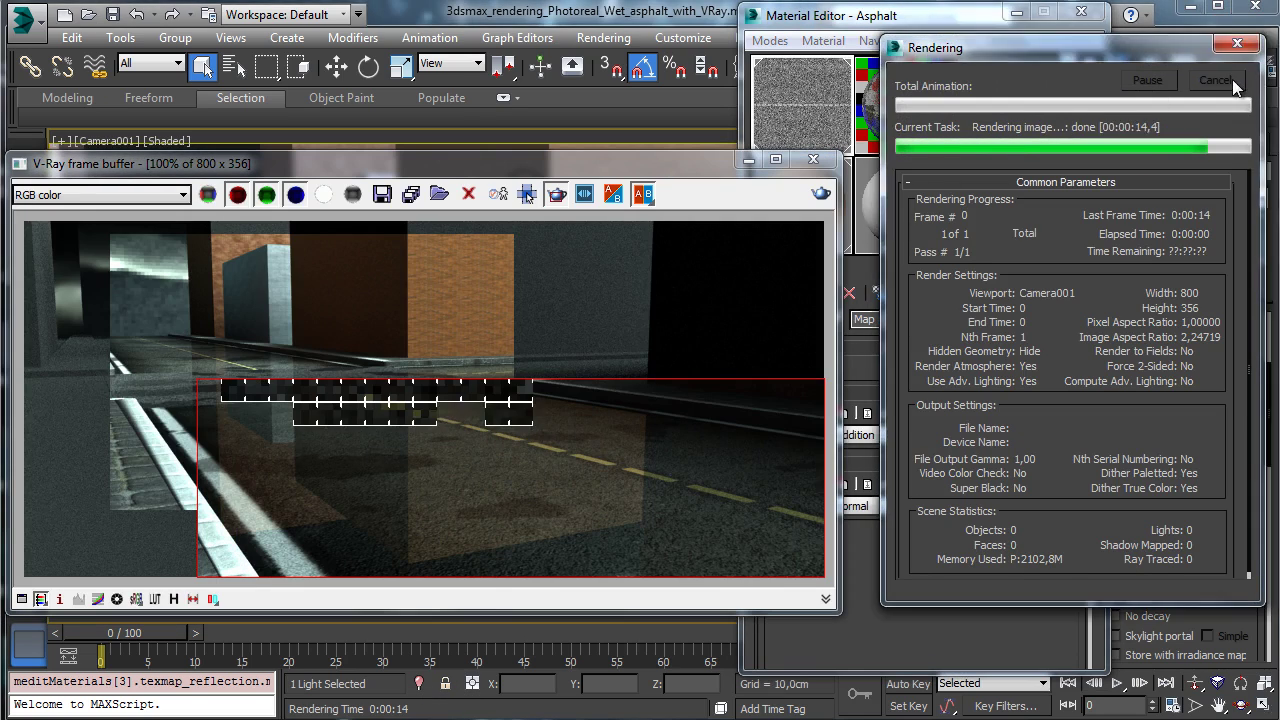
left_click(750, 160)
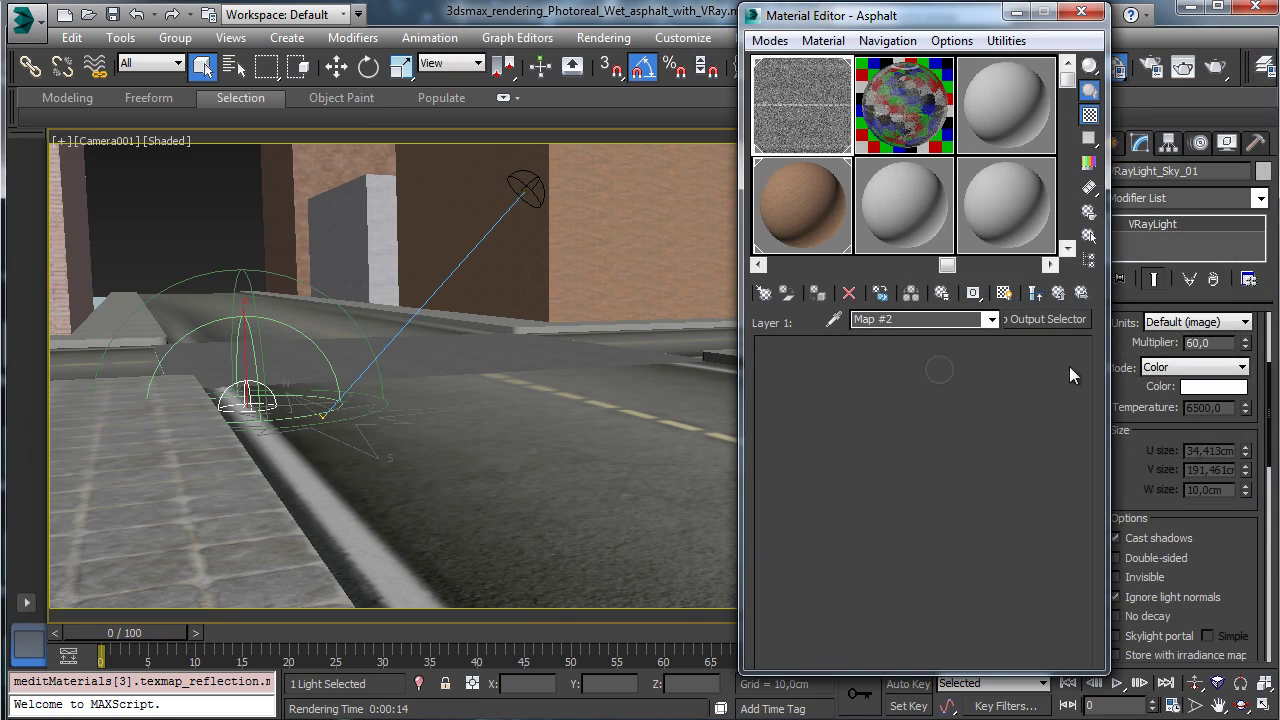
Set the Luminosity of the Road_02 Substance behind the Reflect composite's Layer 1 to 0,3 and return to the composite layers.
left_click(1033, 293)
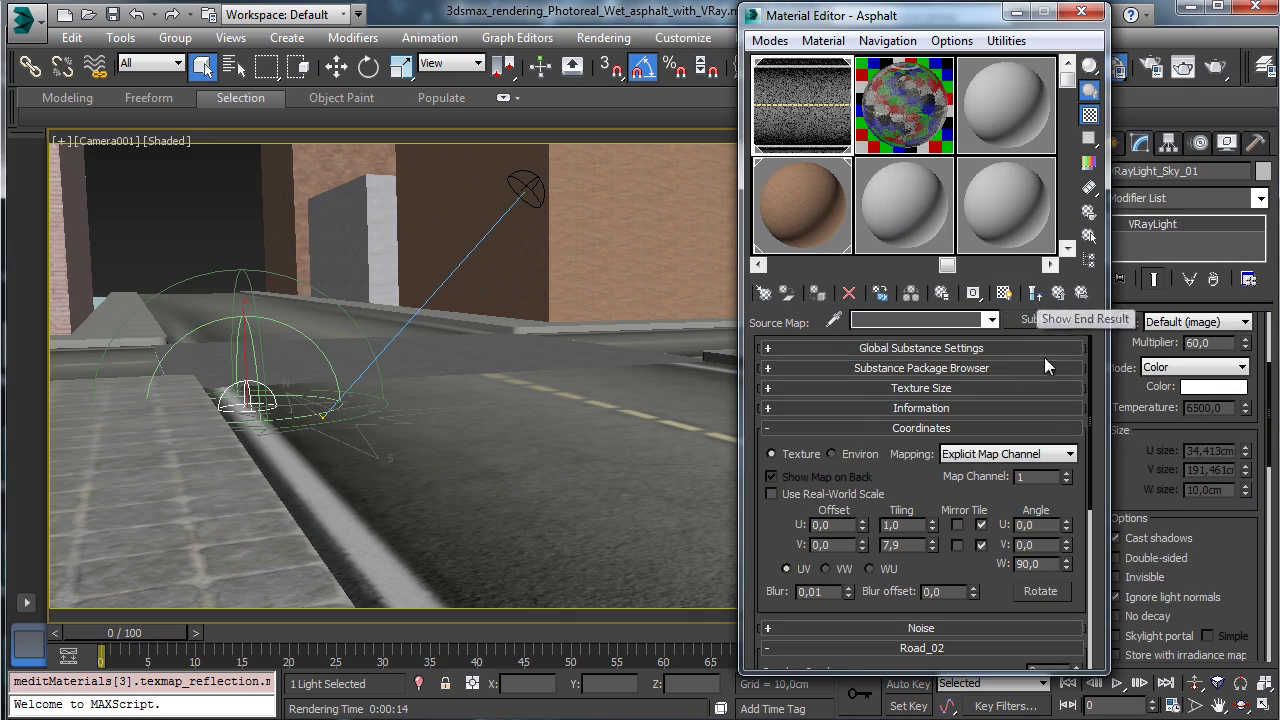
scroll(918, 485, "down", 5)
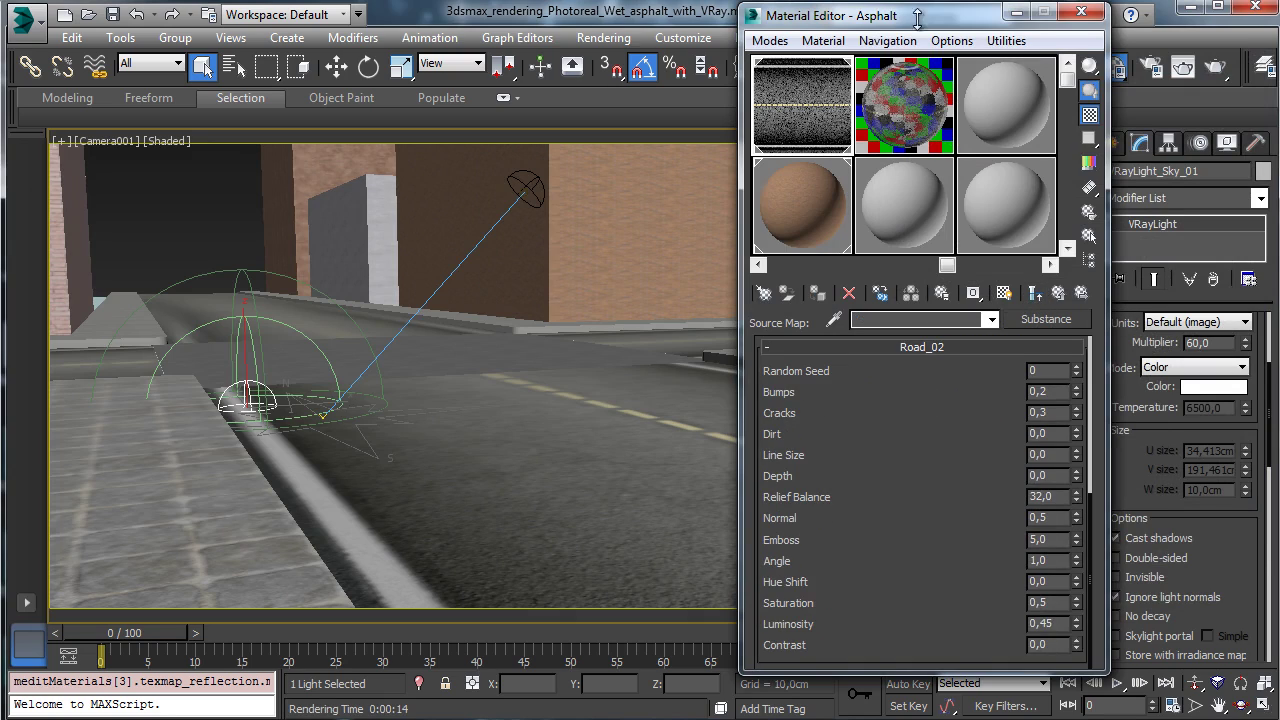
left_click(1060, 625)
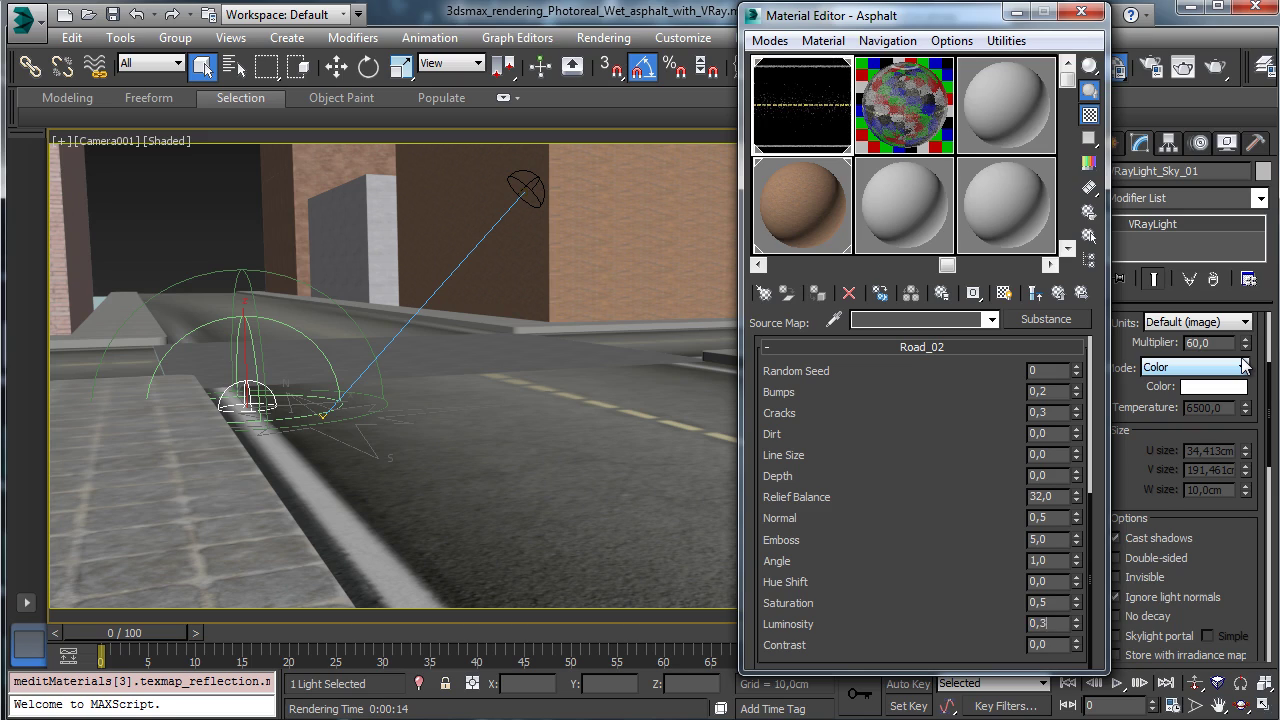
left_click(1058, 293)
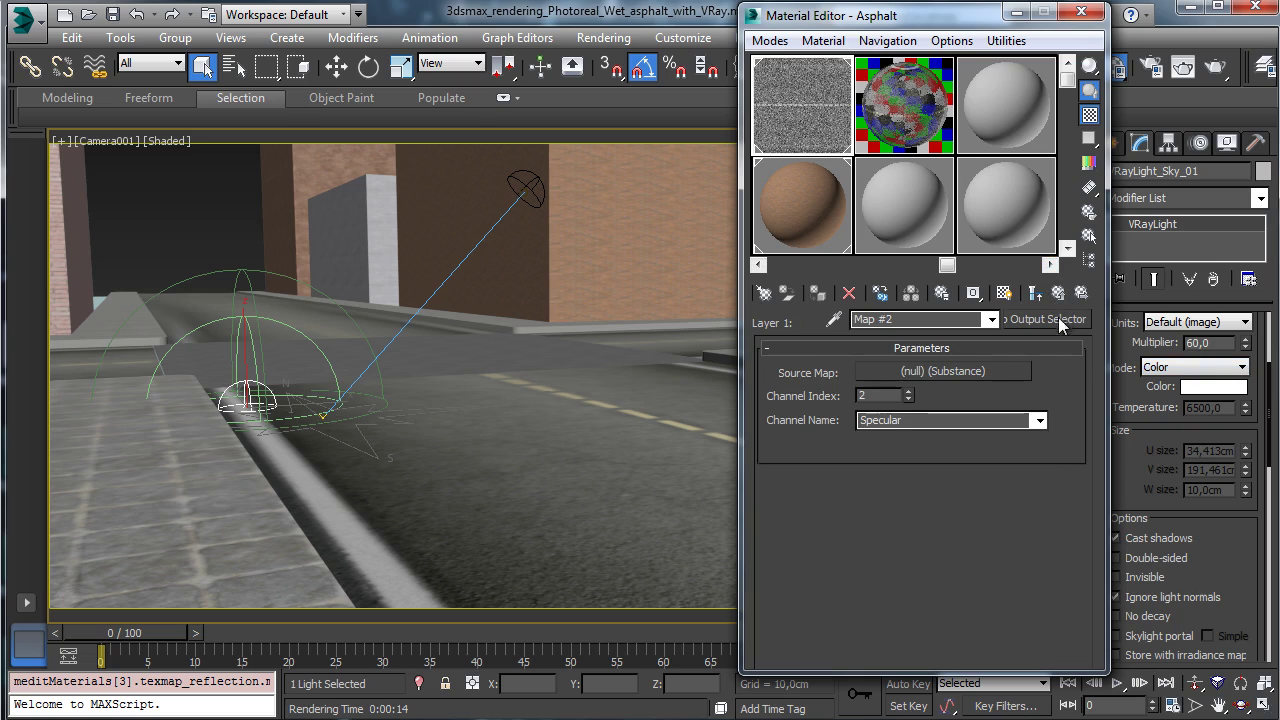
left_click(1058, 293)
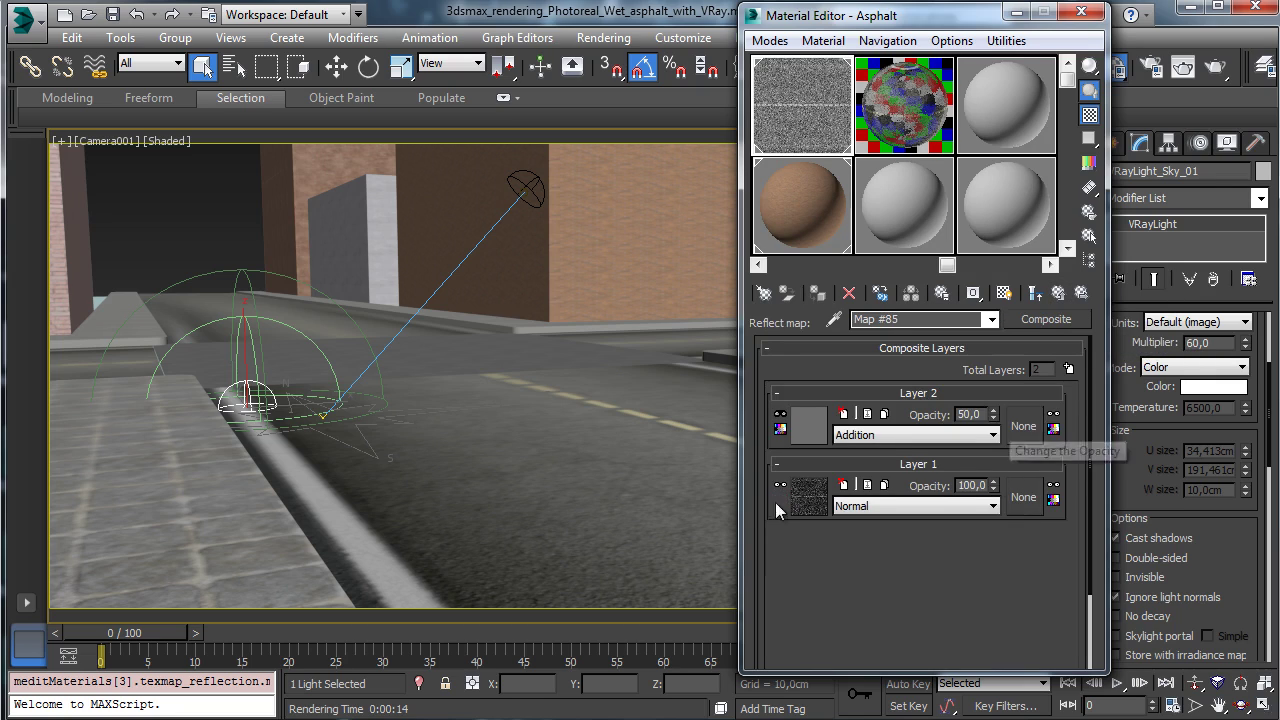
left_click(805, 500)
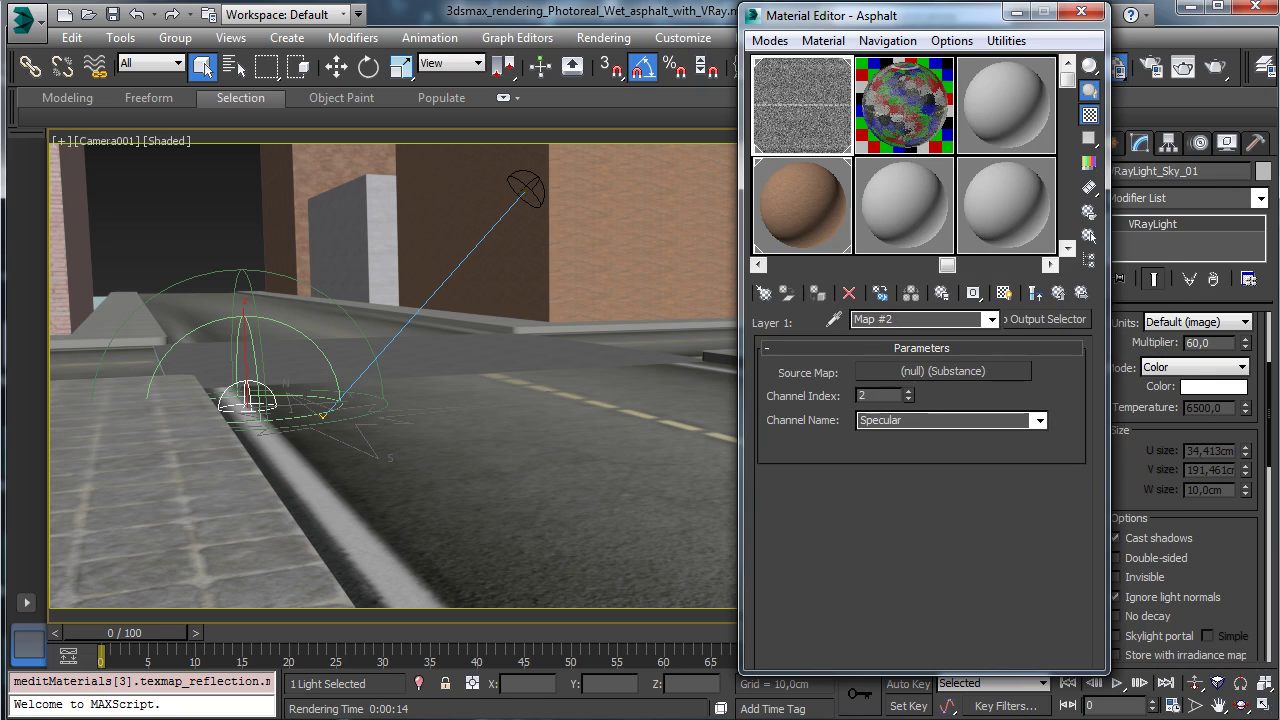
left_click(956, 372)
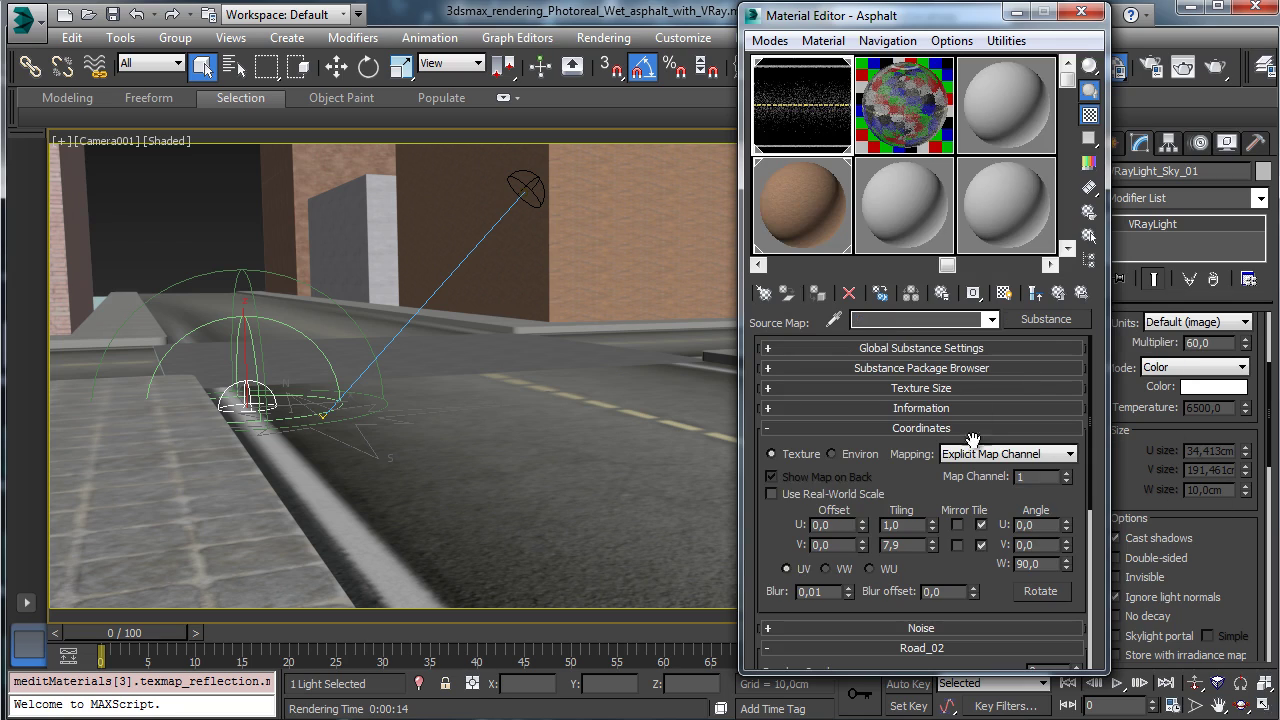
left_click(1059, 294)
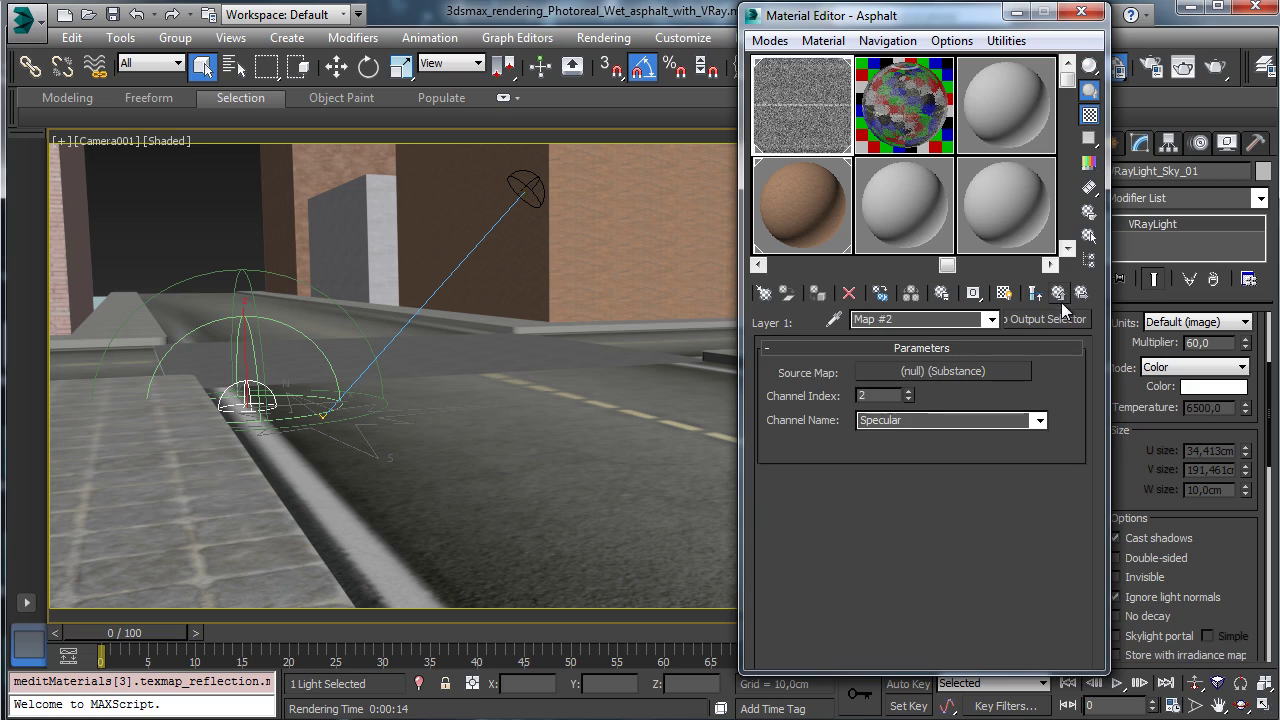
left_click(1060, 298)
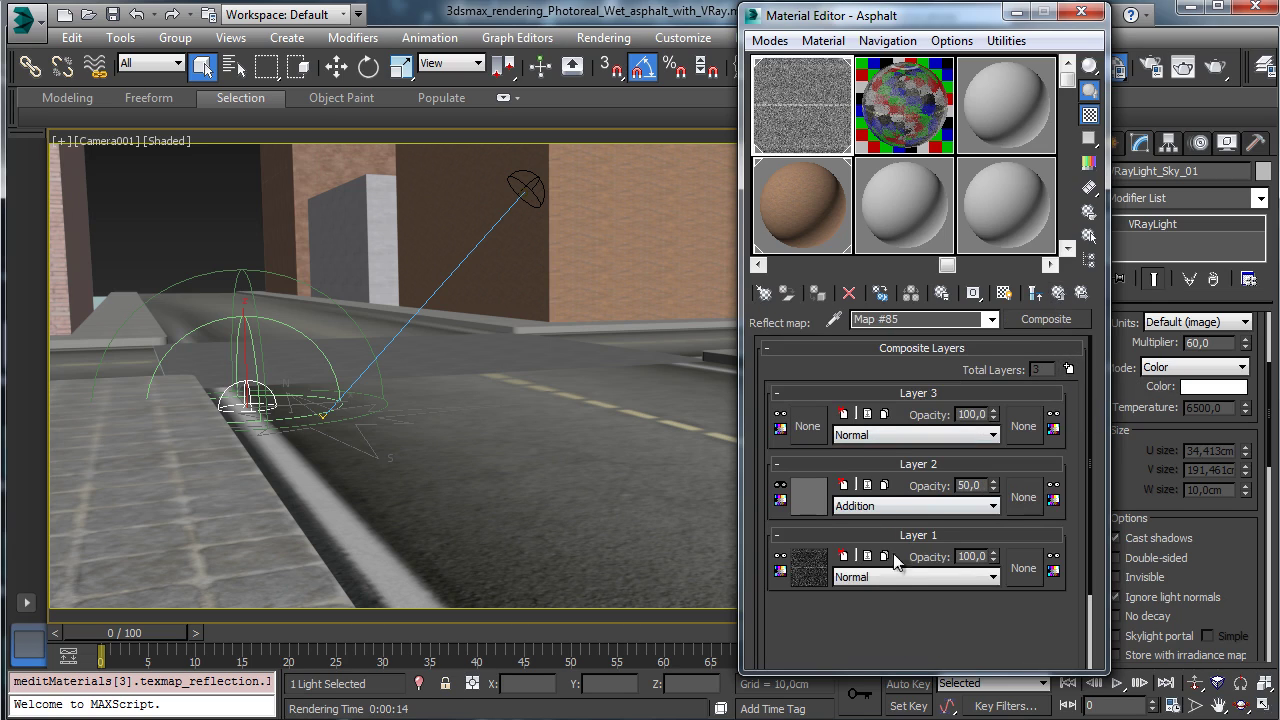
right_click(812, 565)
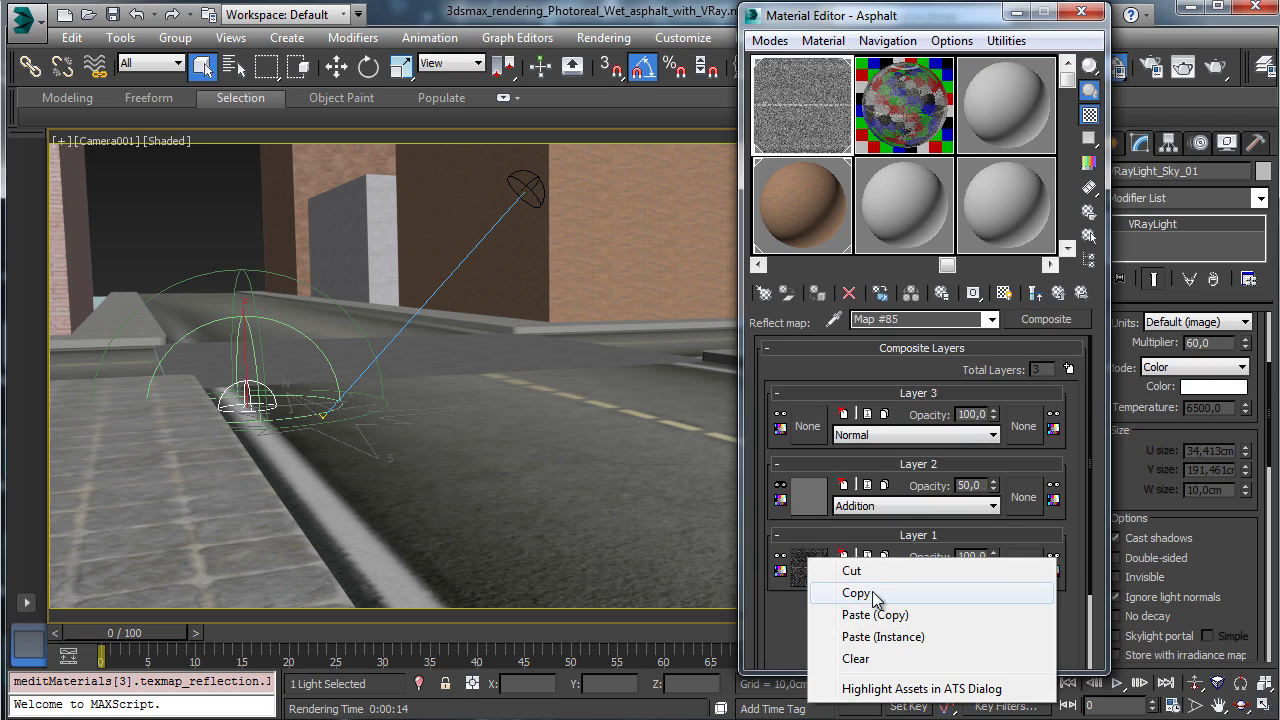
Wrap the Reflect composite's Layer 1 map in an Output map, keeping the old map as sub-map, and set its RGB Level to 0,28.
left_click(796, 565)
left_click(1048, 323)
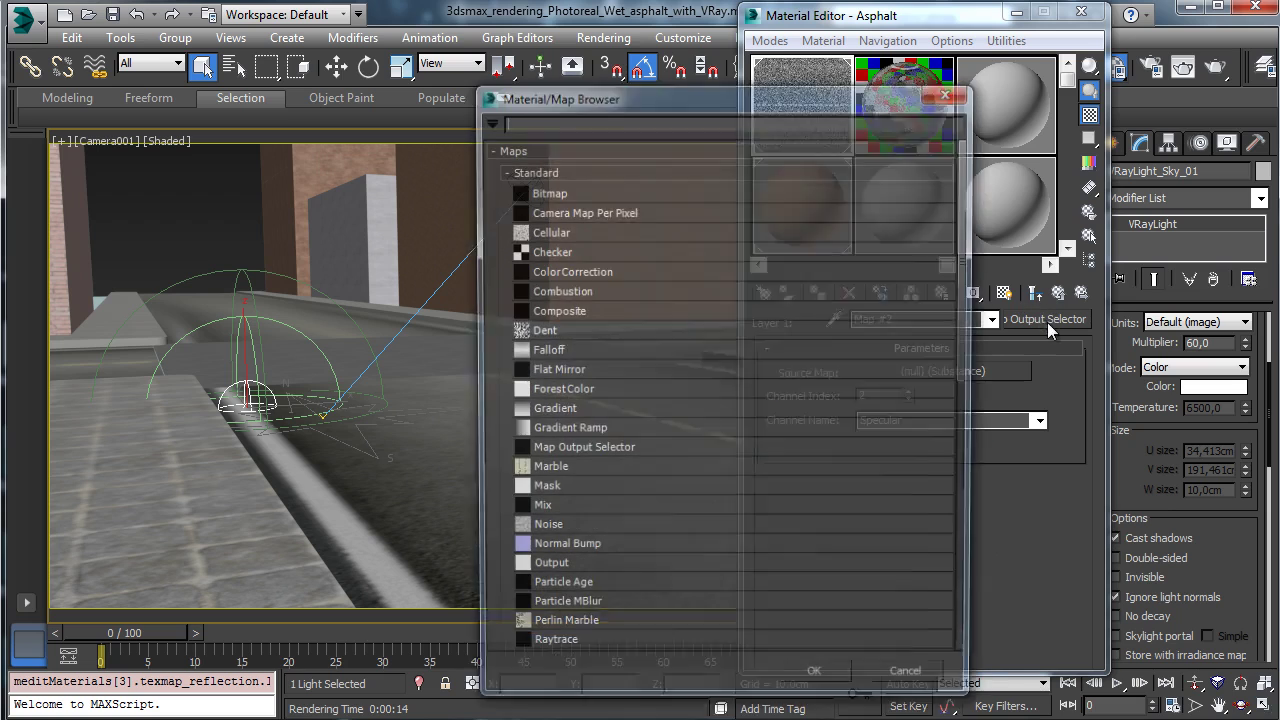
left_click(600, 568)
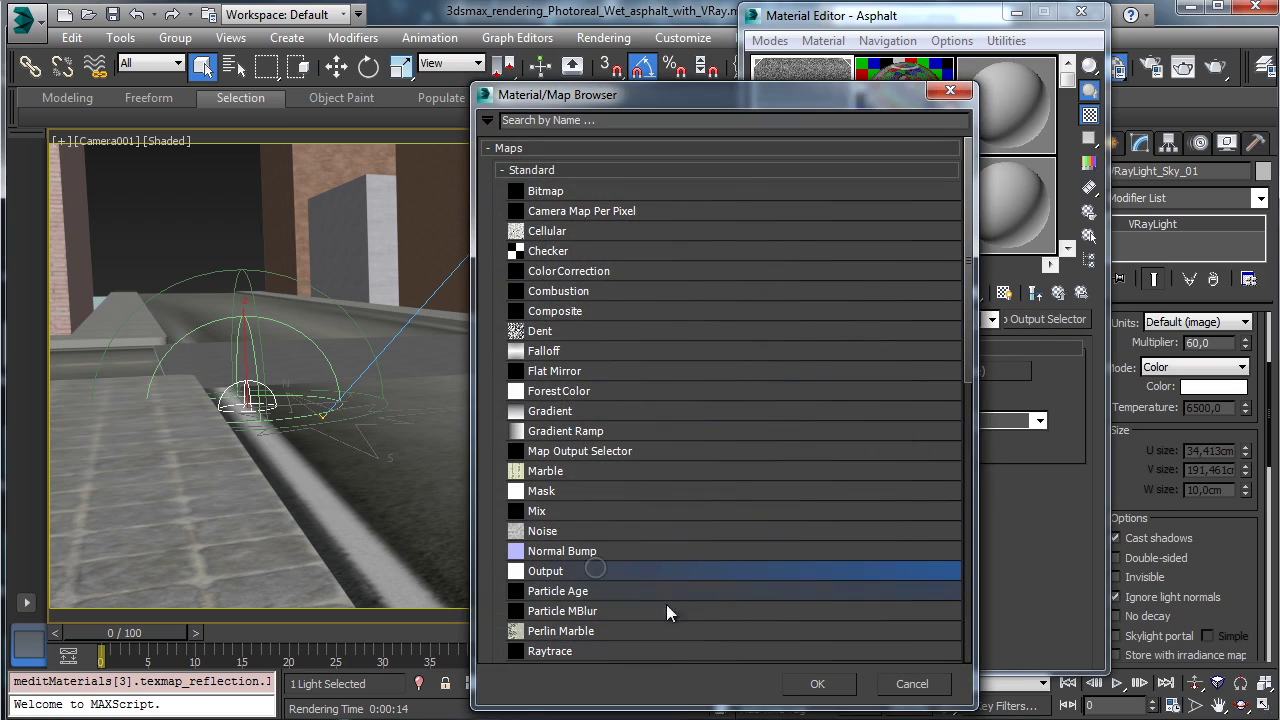
left_click(798, 686)
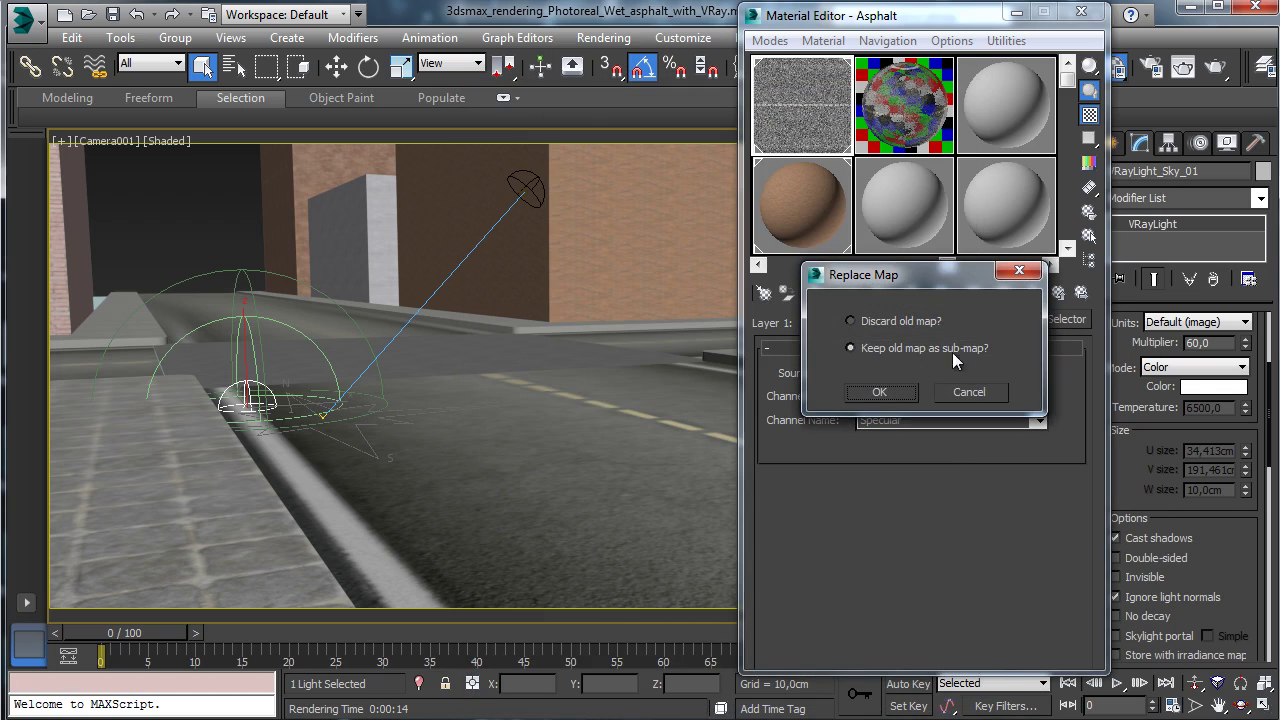
left_click(879, 391)
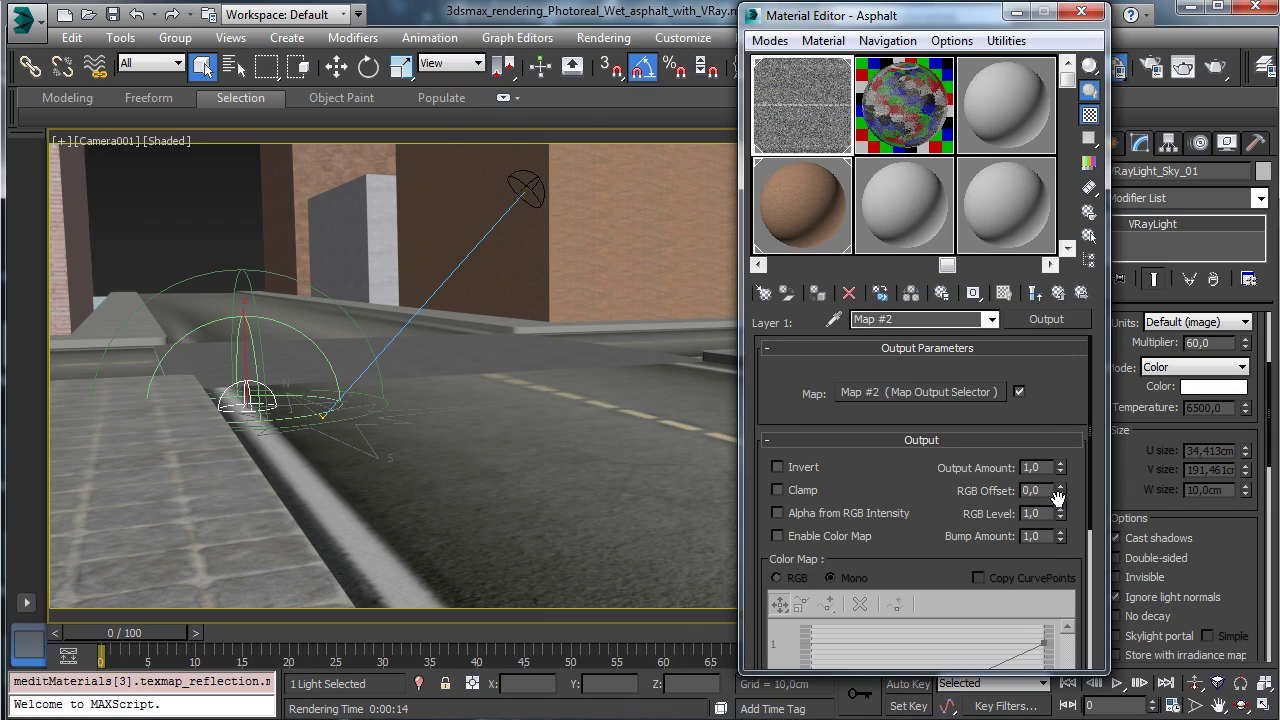
left_click_drag(1062, 531, 1069, 572)
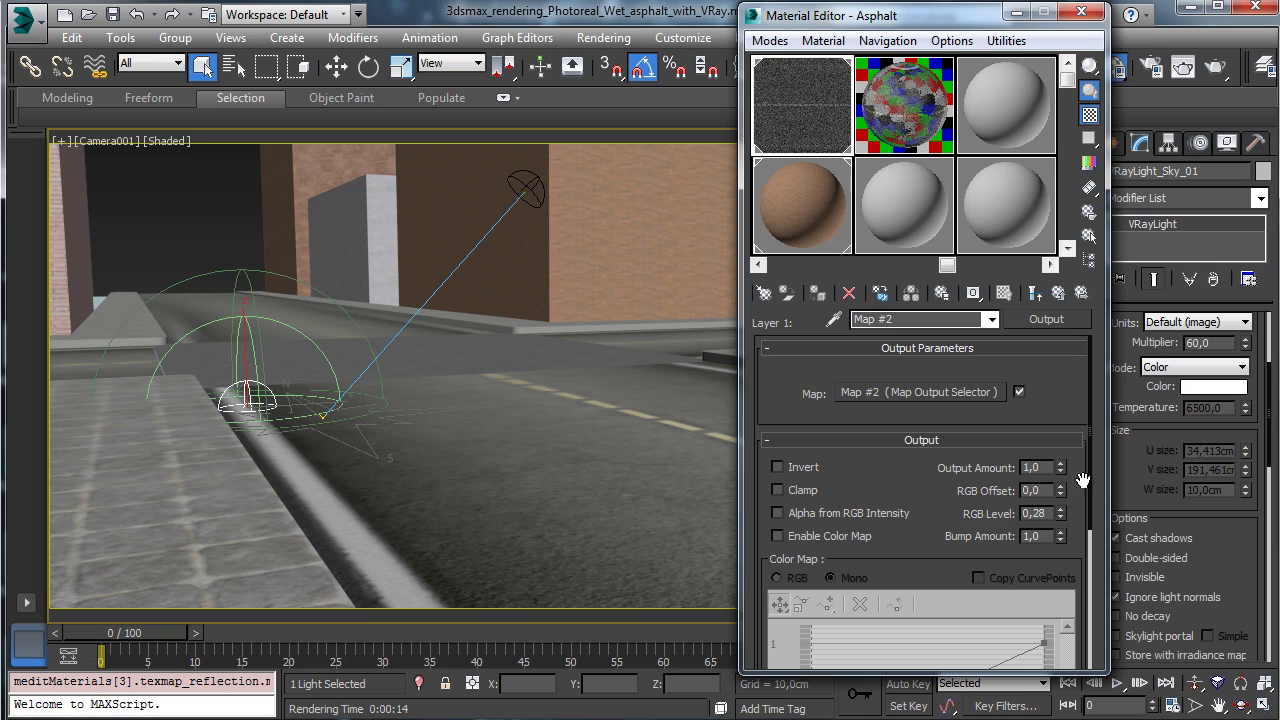
left_click(1056, 298)
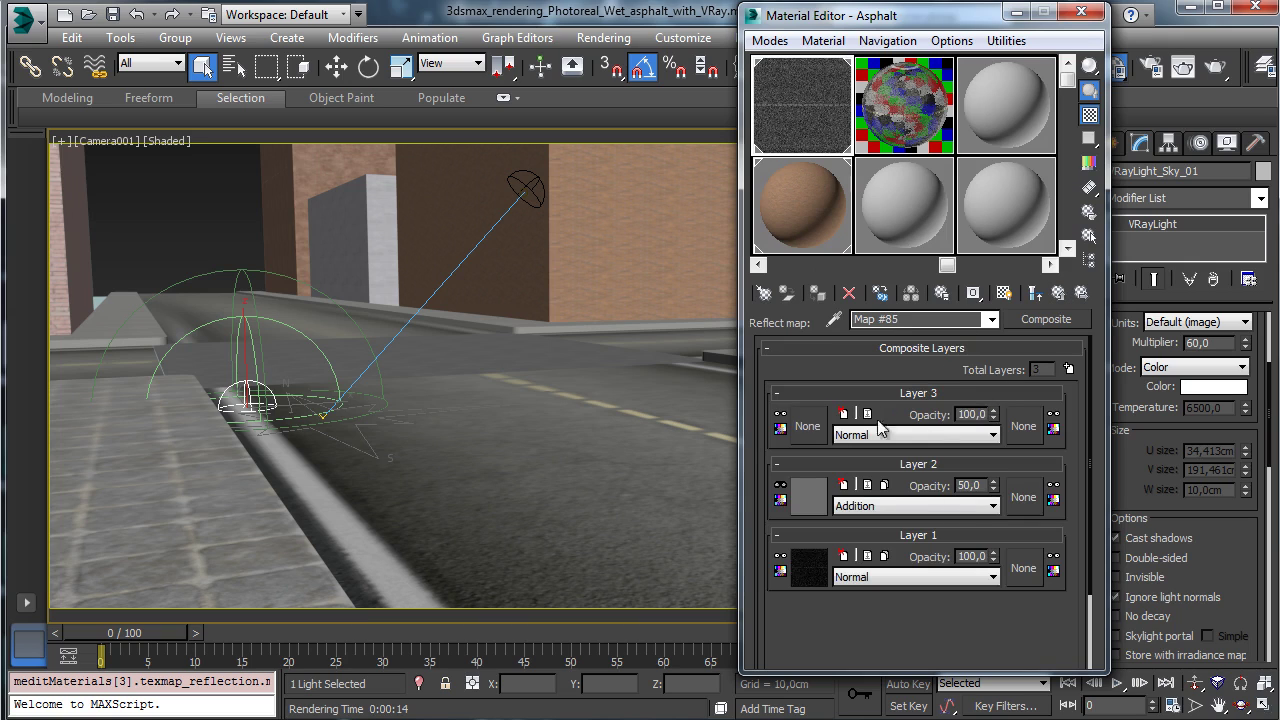
Delete the empty Layer 3 from the Reflect composite and run a partial test render of the road region.
left_click(843, 413)
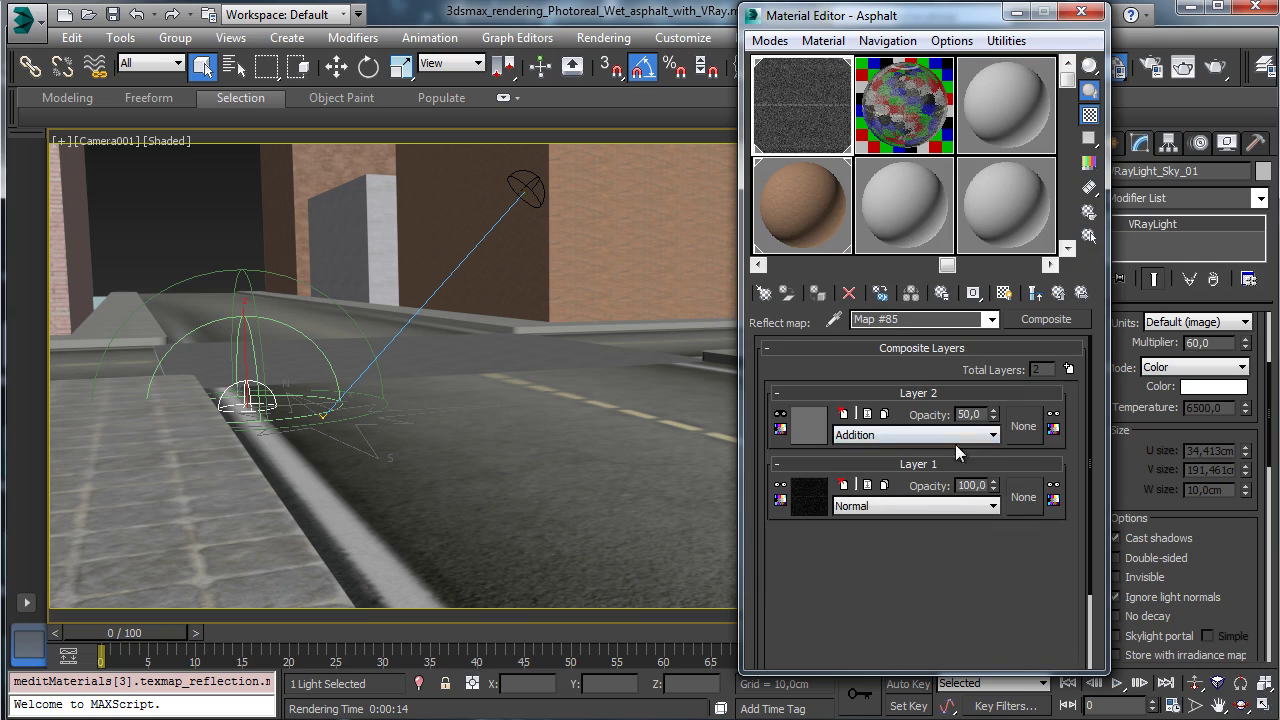
left_click(1218, 68)
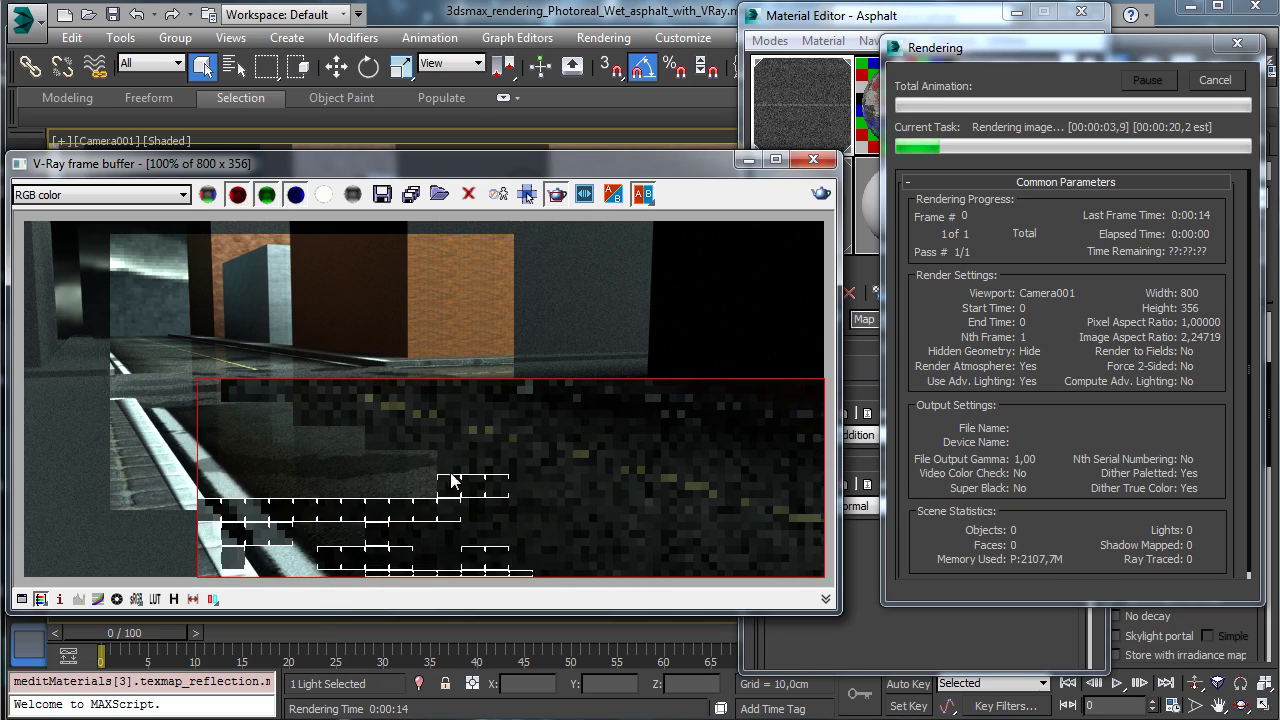
left_click(1216, 81)
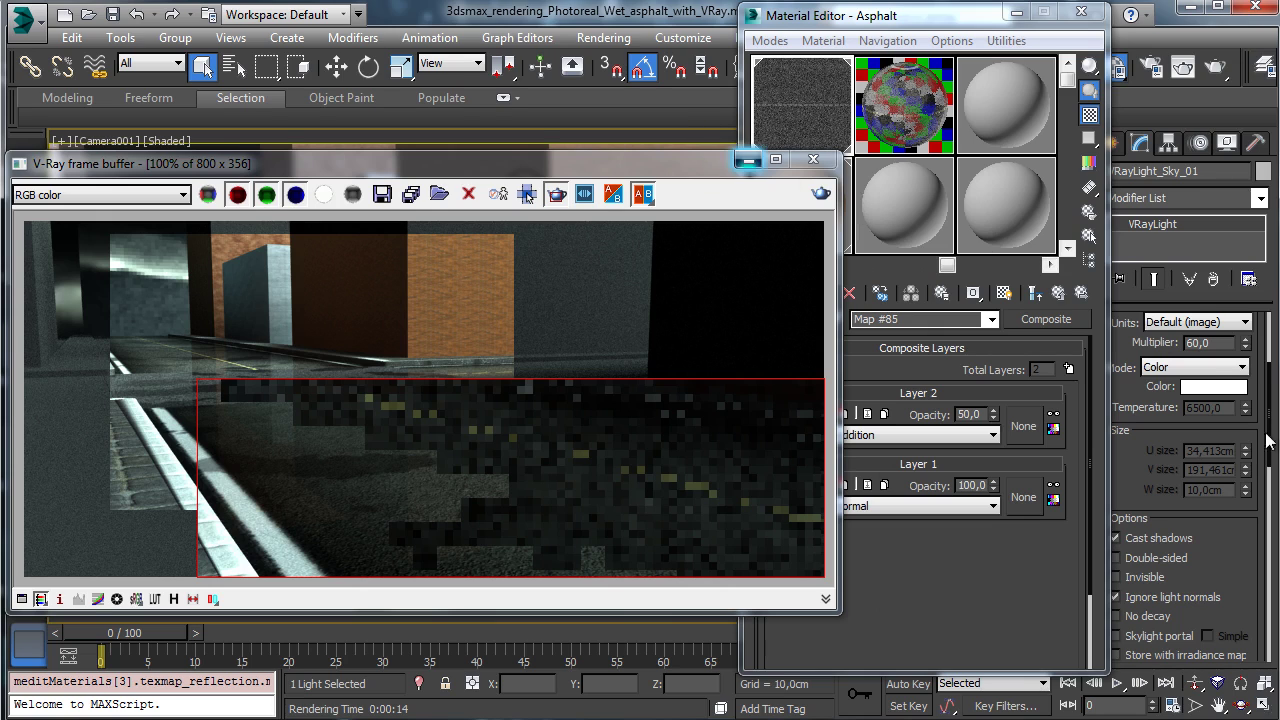
left_click(745, 159)
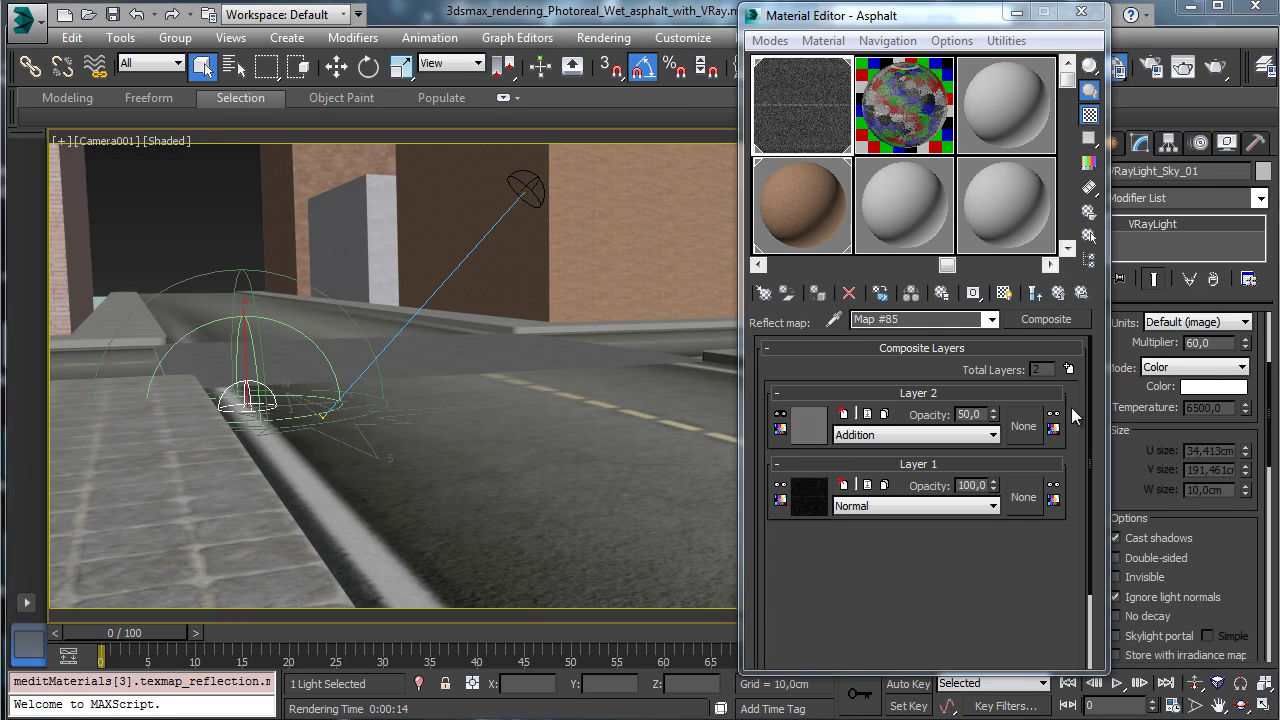
Show Layer 2 of the Asphalt's Reflect composite again and set its Noise map's Color #1 to grey value 75.
left_click(780, 416)
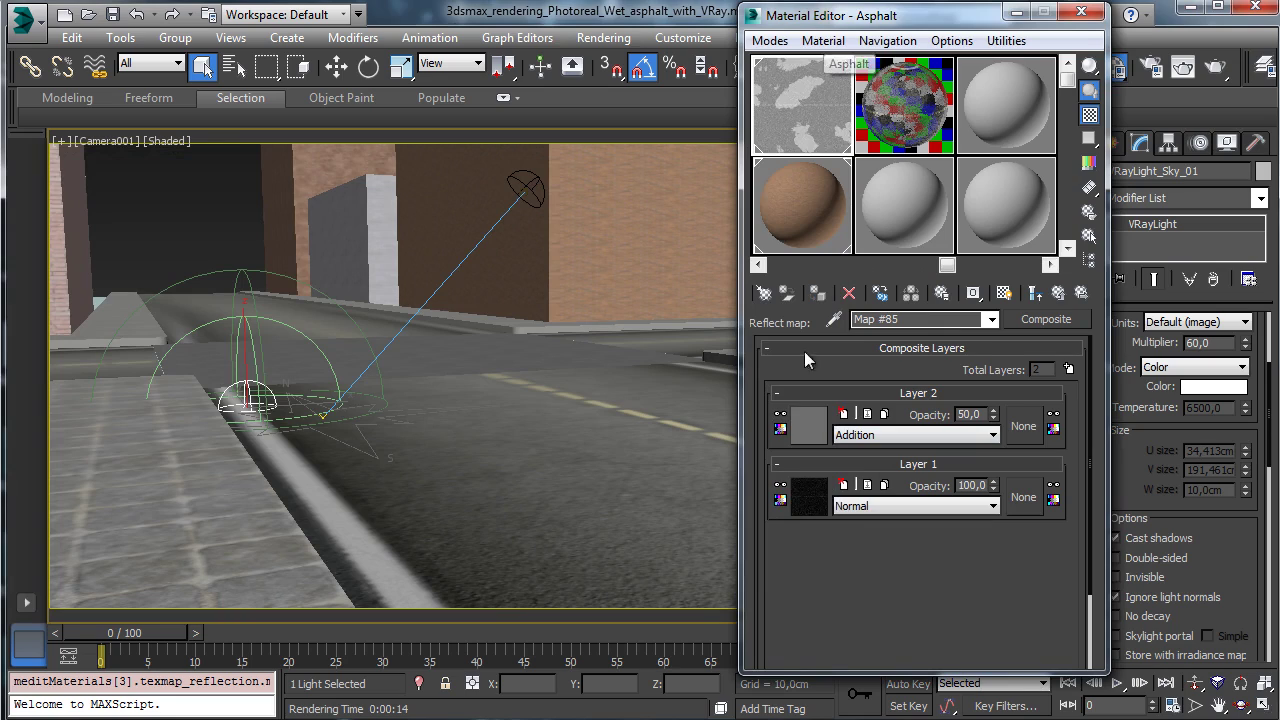
left_click(812, 428)
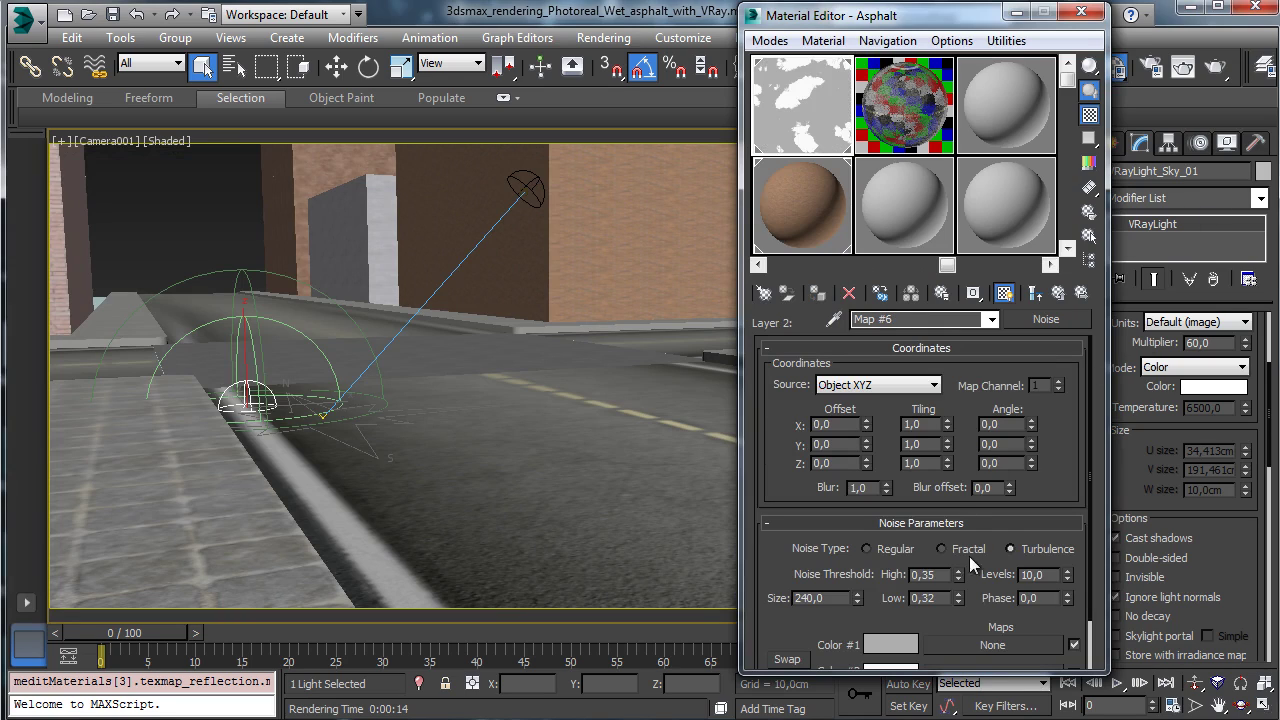
left_click_drag(1060, 458, 1040, 328)
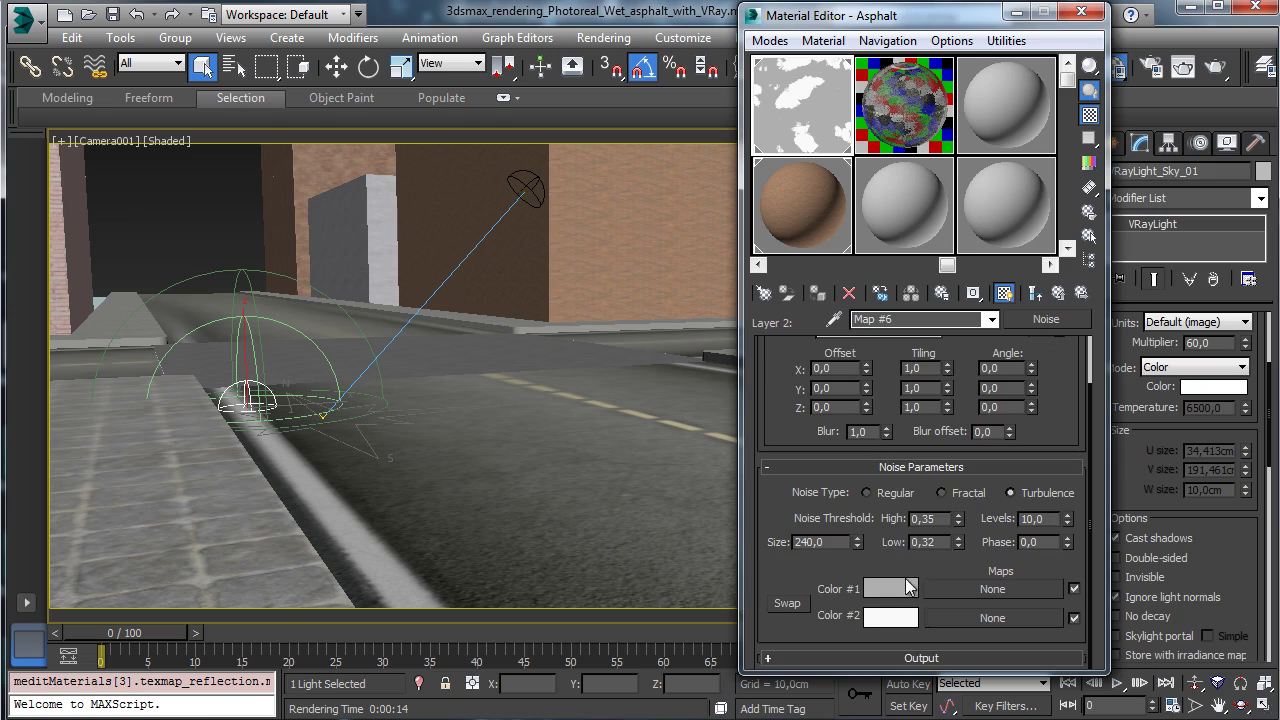
left_click(908, 587)
left_click(592, 122)
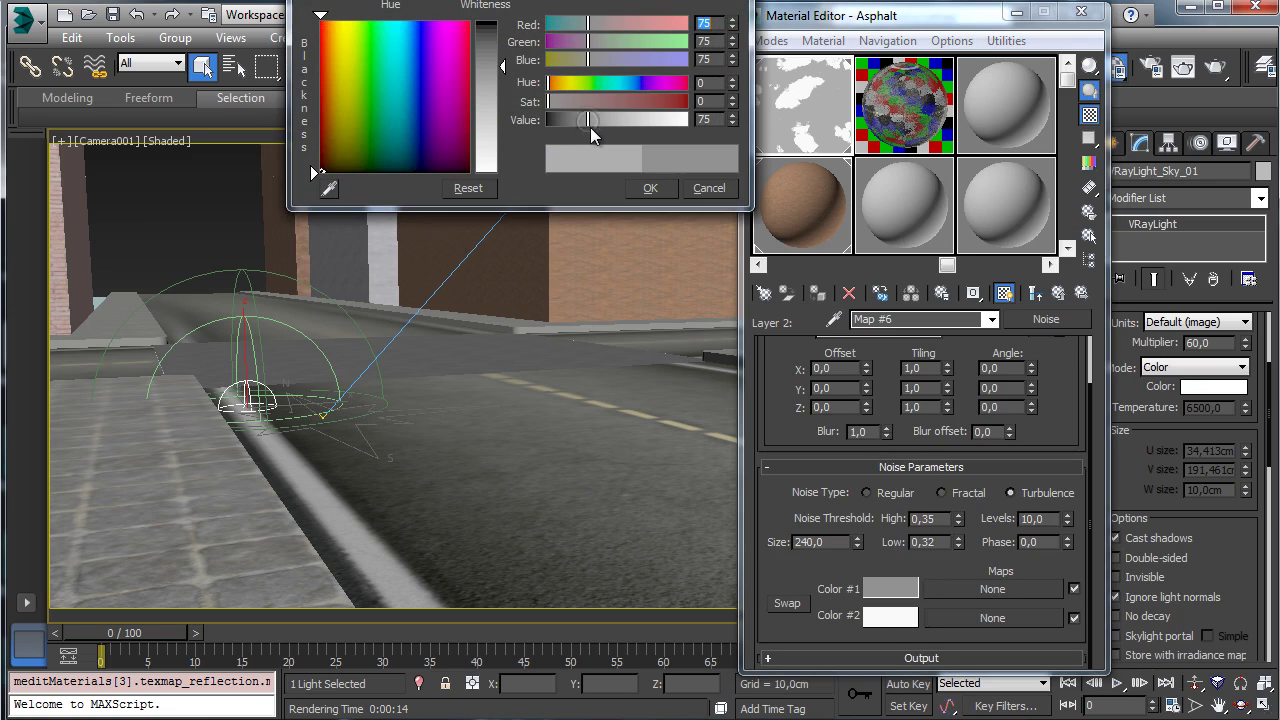
left_click(650, 188)
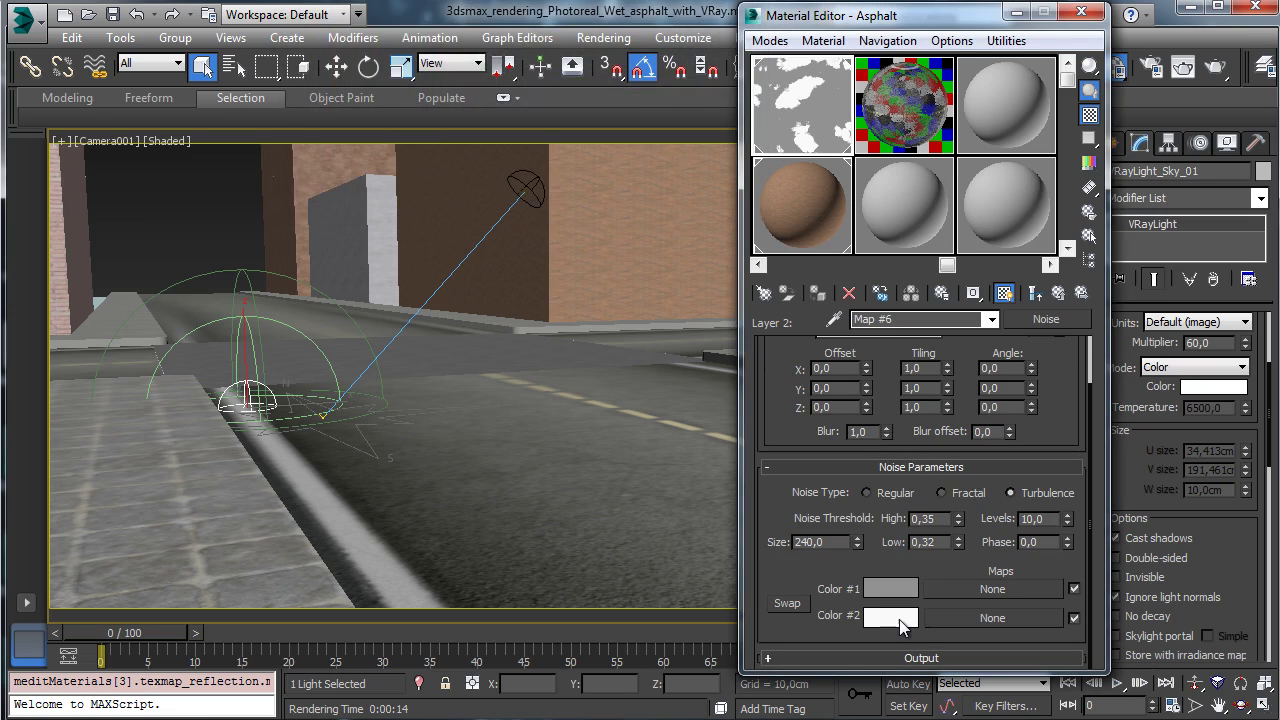
Set the Layer 2 Noise map's Color #2 to value 242, then start and cancel a test render of the road region.
left_click(893, 616)
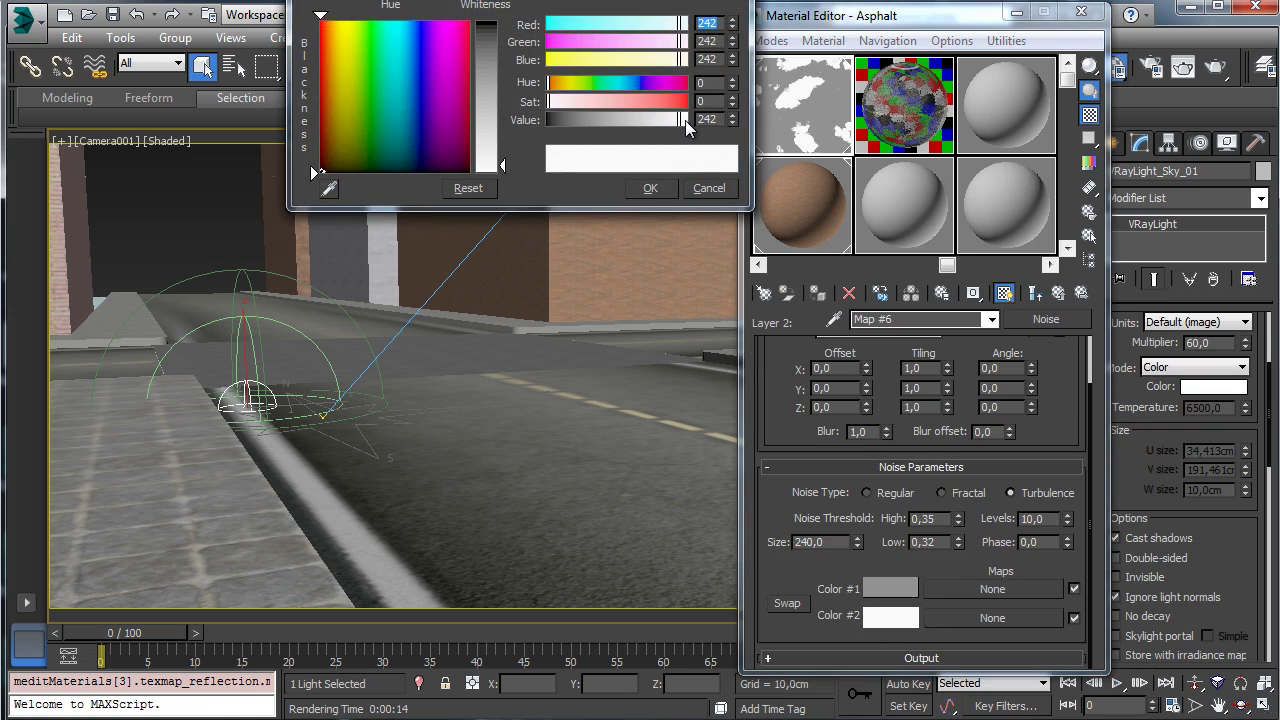
left_click(650, 189)
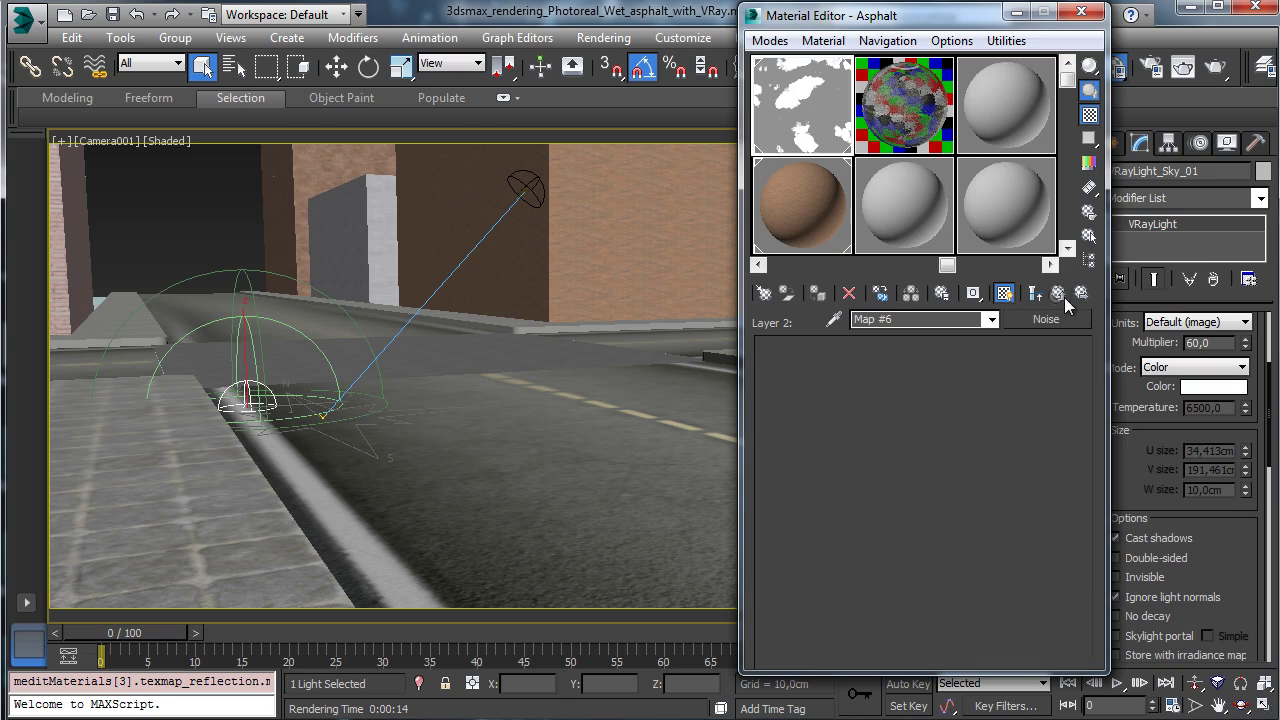
left_click(1058, 293)
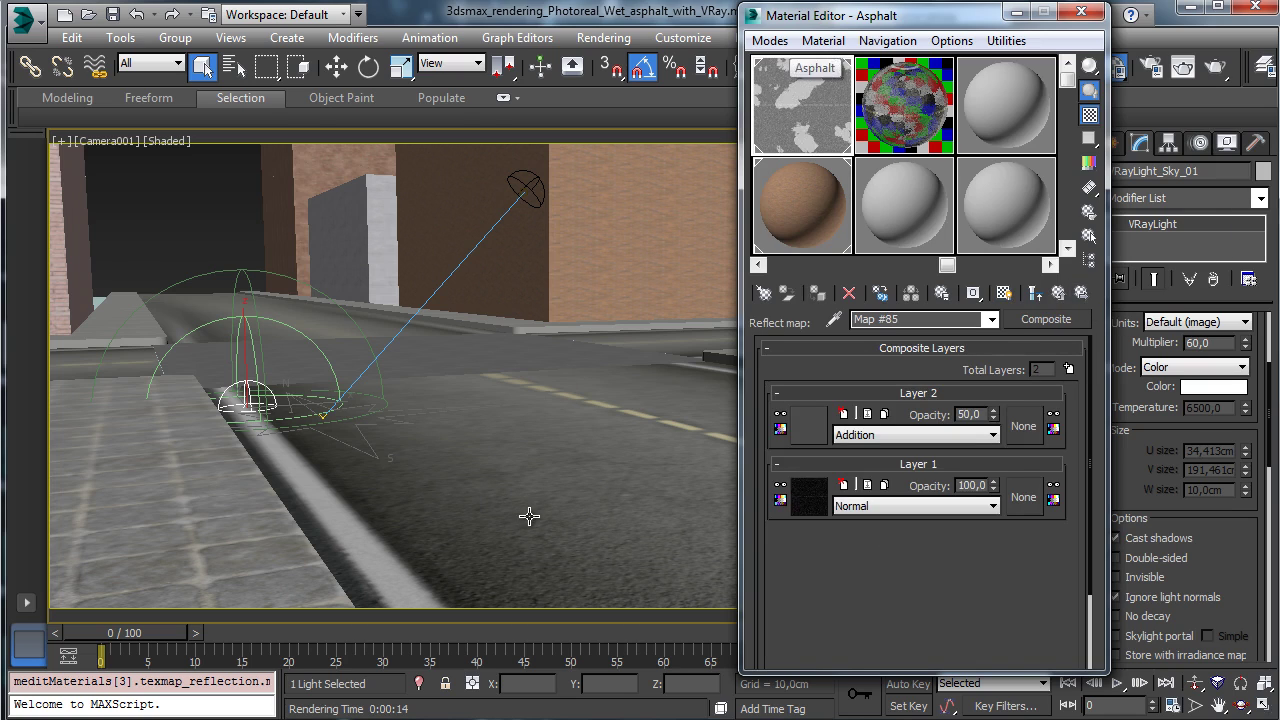
left_click(1231, 60)
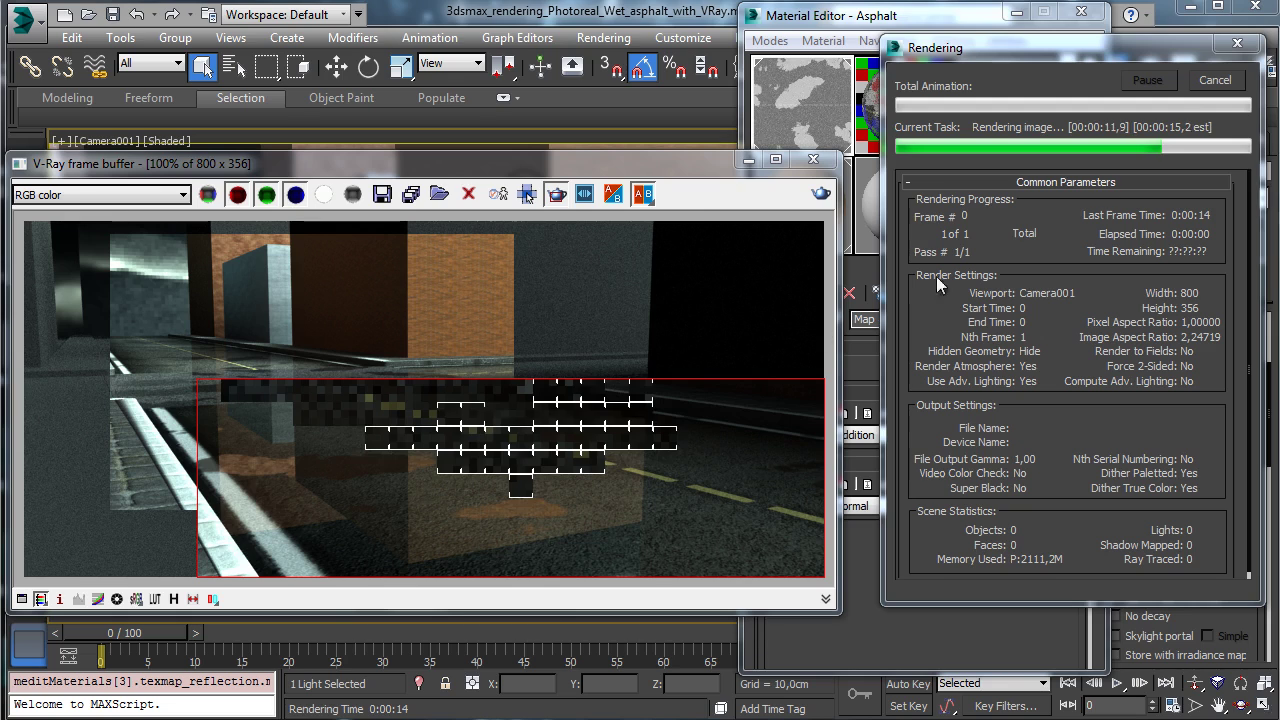
left_click(1239, 82)
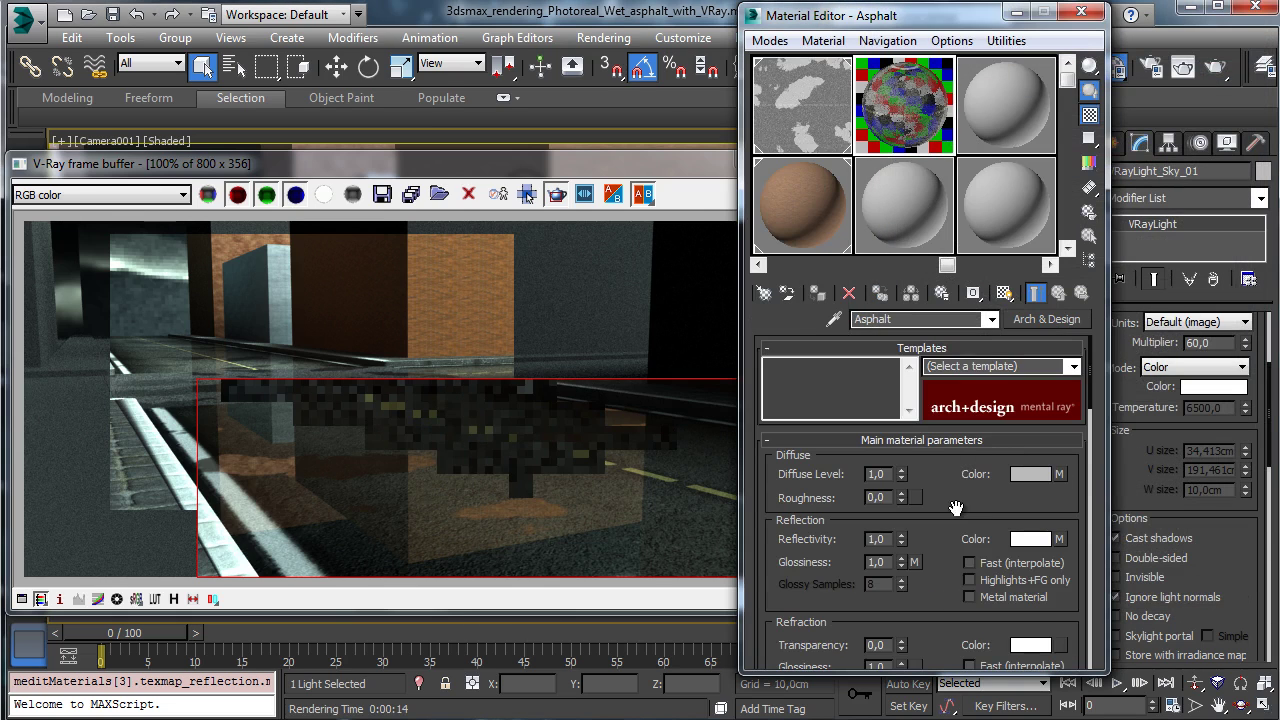
Copy the Glossiness map from the Arch & Design Asphalt and paste it as a copy into the VRayMtl Asphalt's Refl. glossiness slot.
scroll(957, 510, "down", 5)
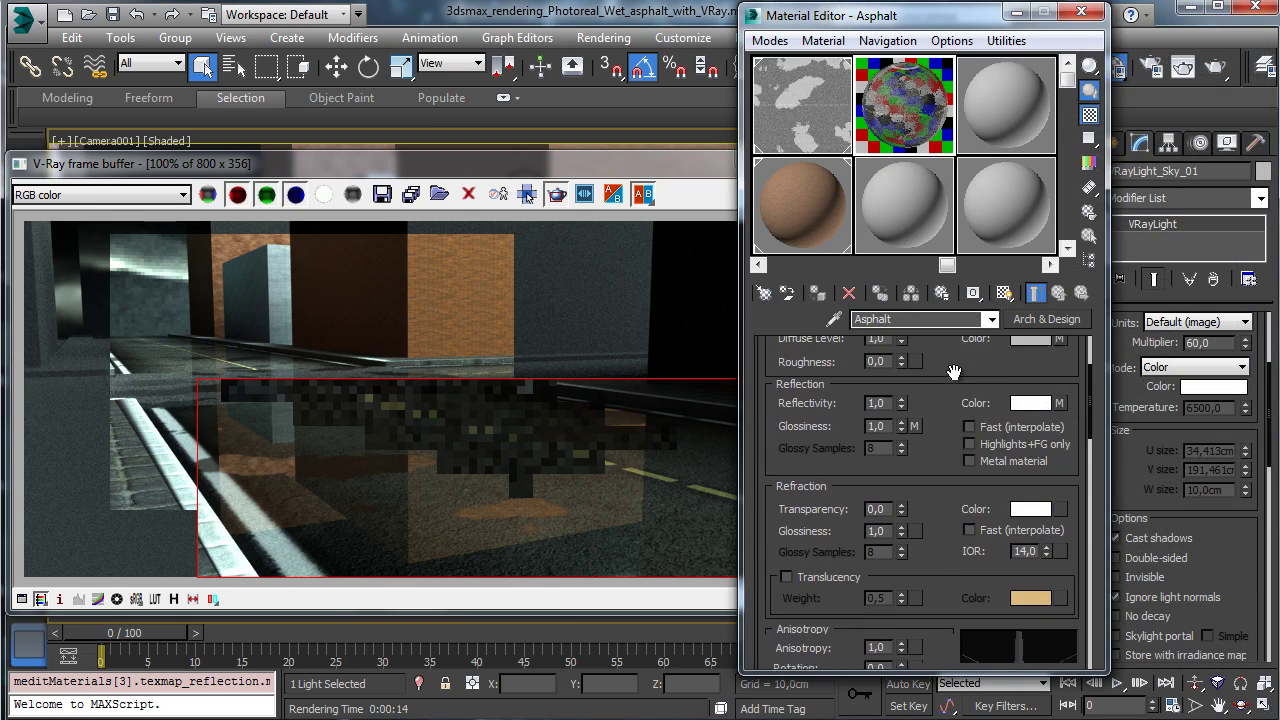
right_click(917, 416)
left_click(975, 450)
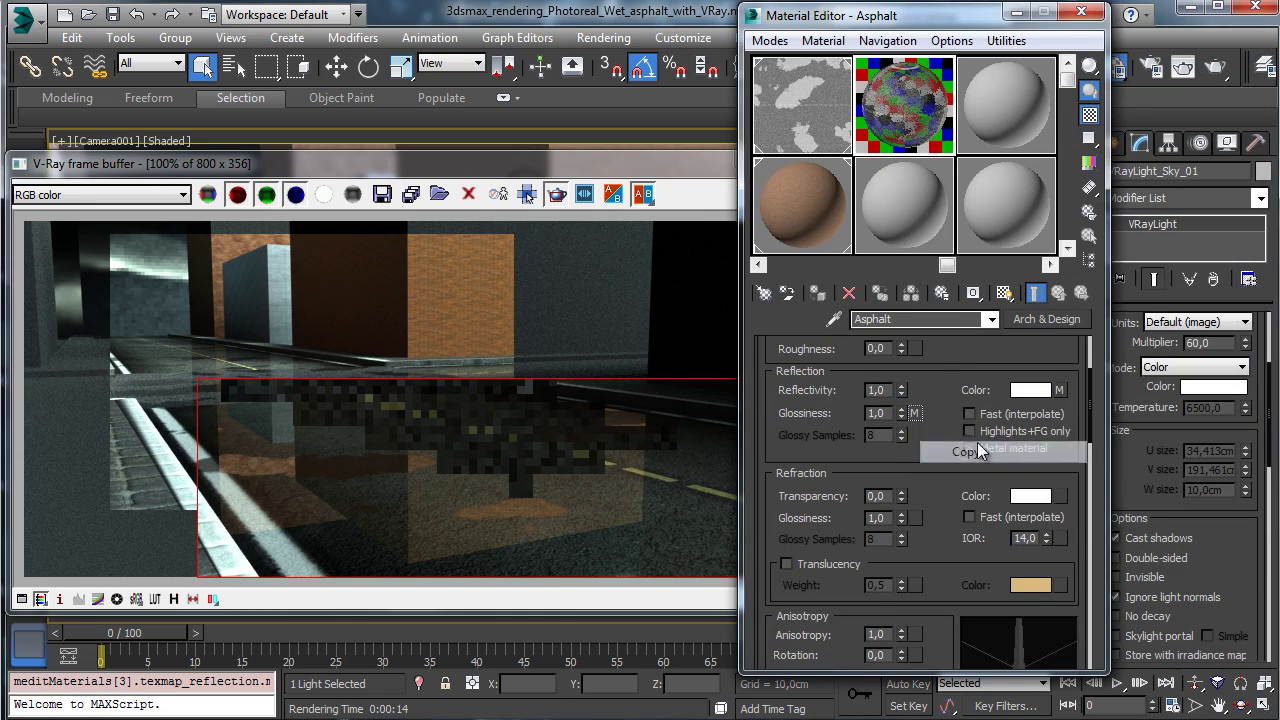
left_click(825, 132)
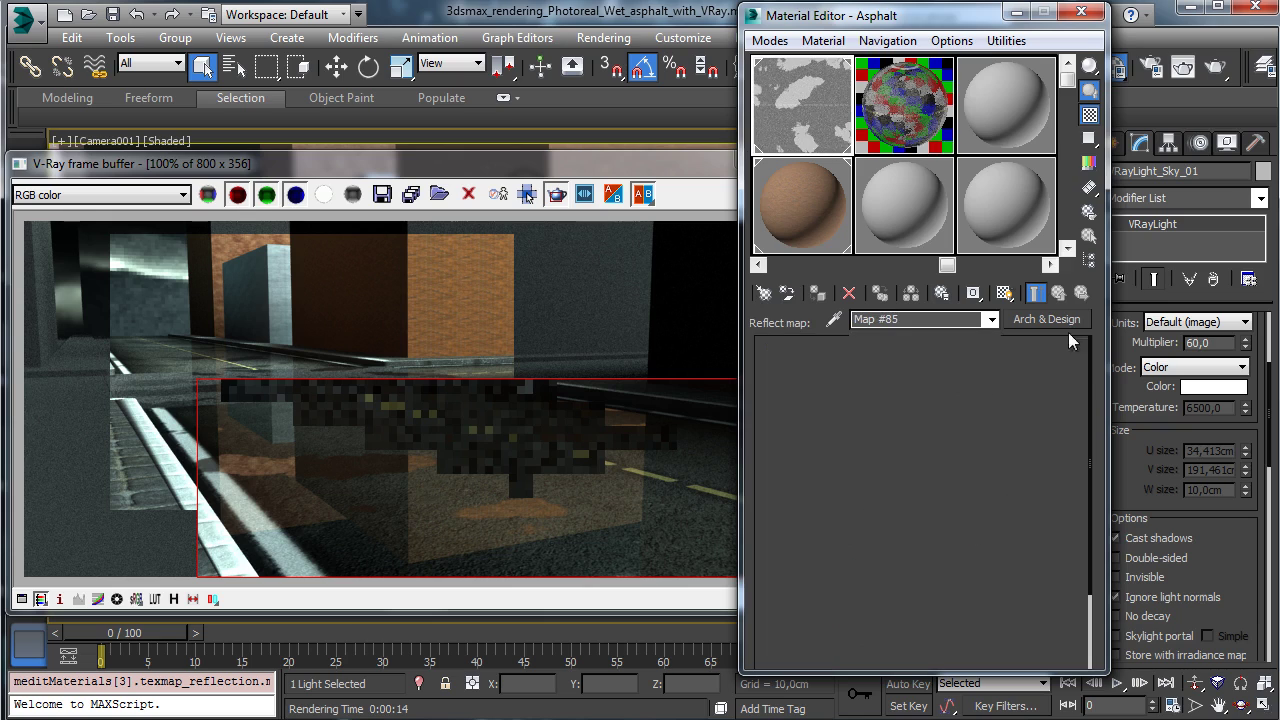
left_click(1035, 292)
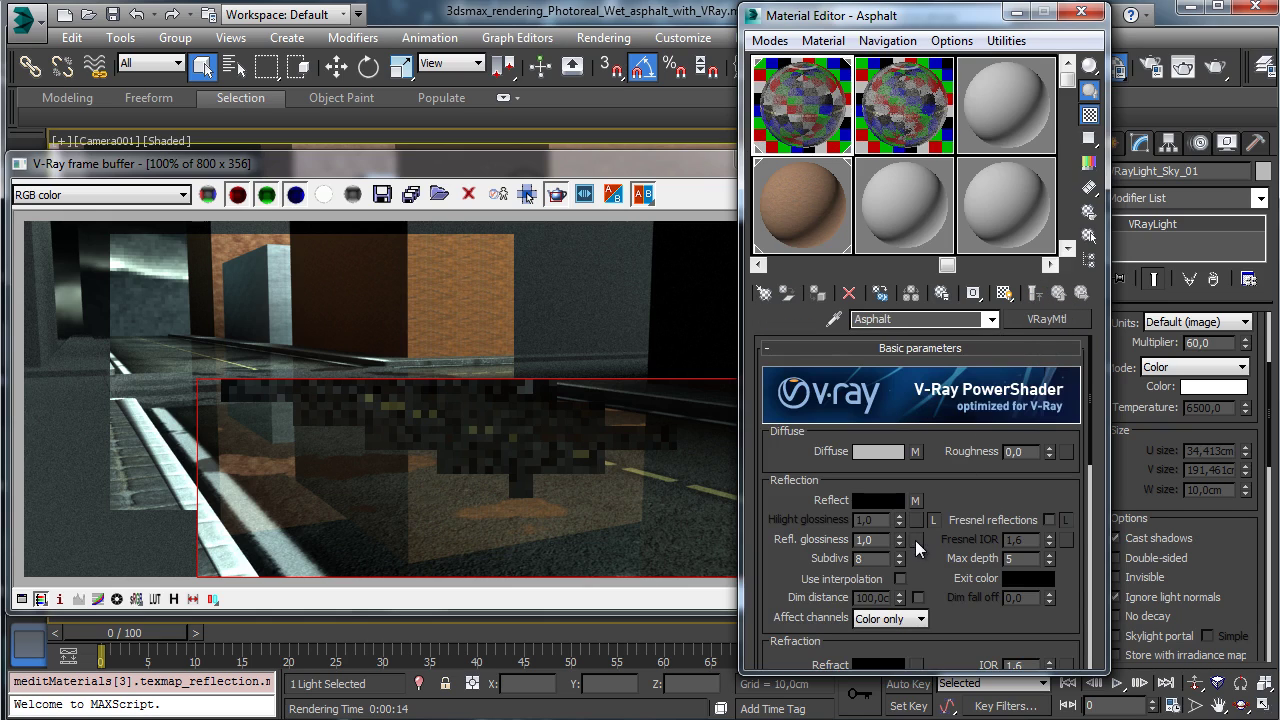
right_click(916, 540)
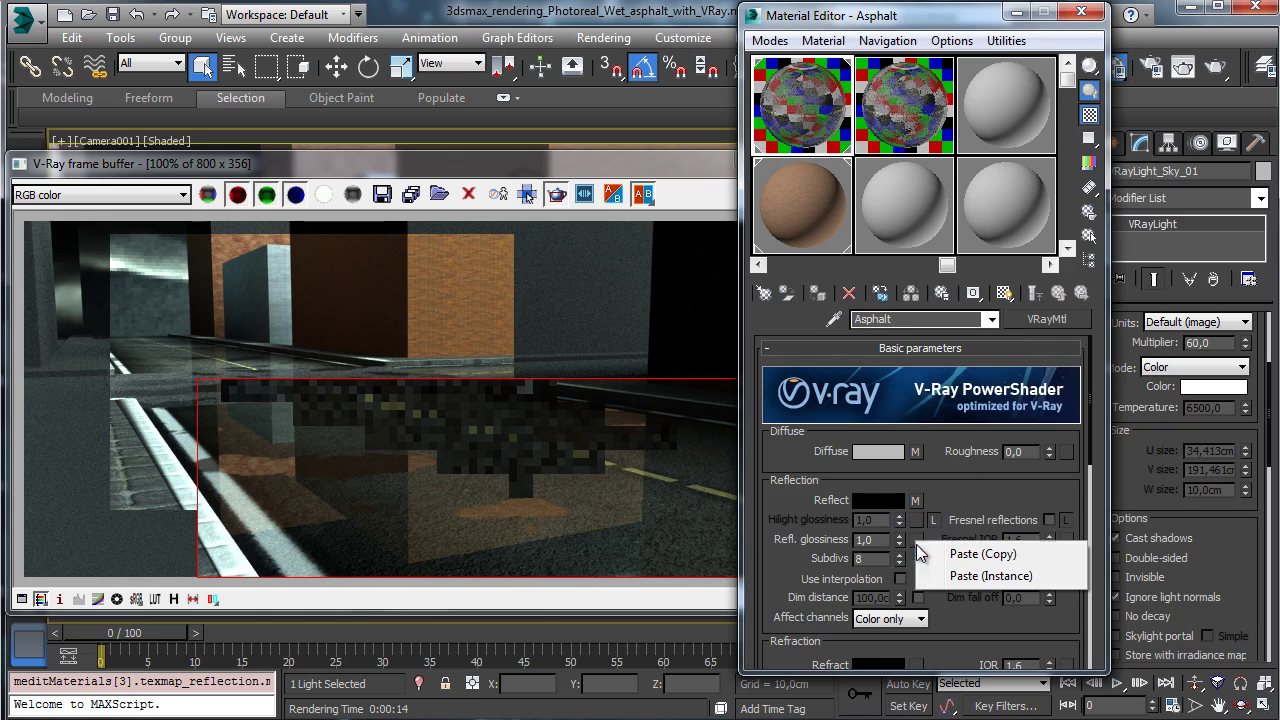
left_click(980, 555)
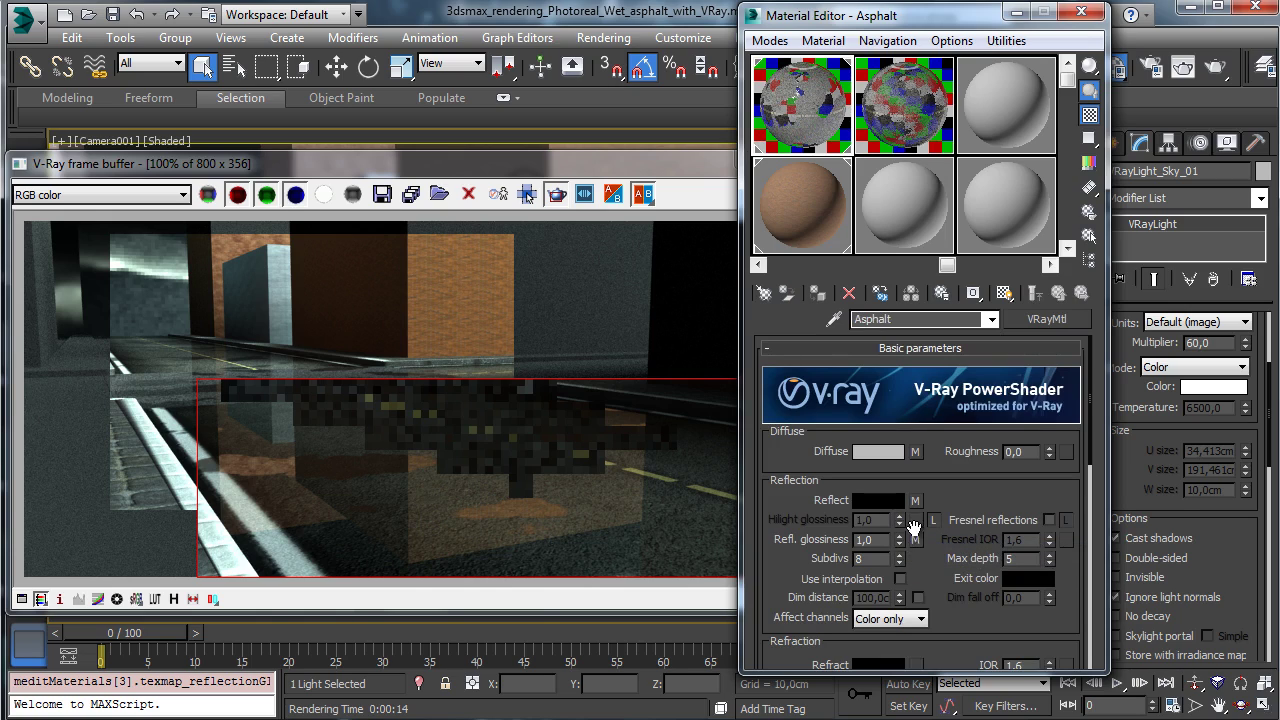
Check the Layer 1 RGB Tint colour in the Asphalt's Refl. glossiness composite and hide the composite's Layer 2.
left_click(916, 540)
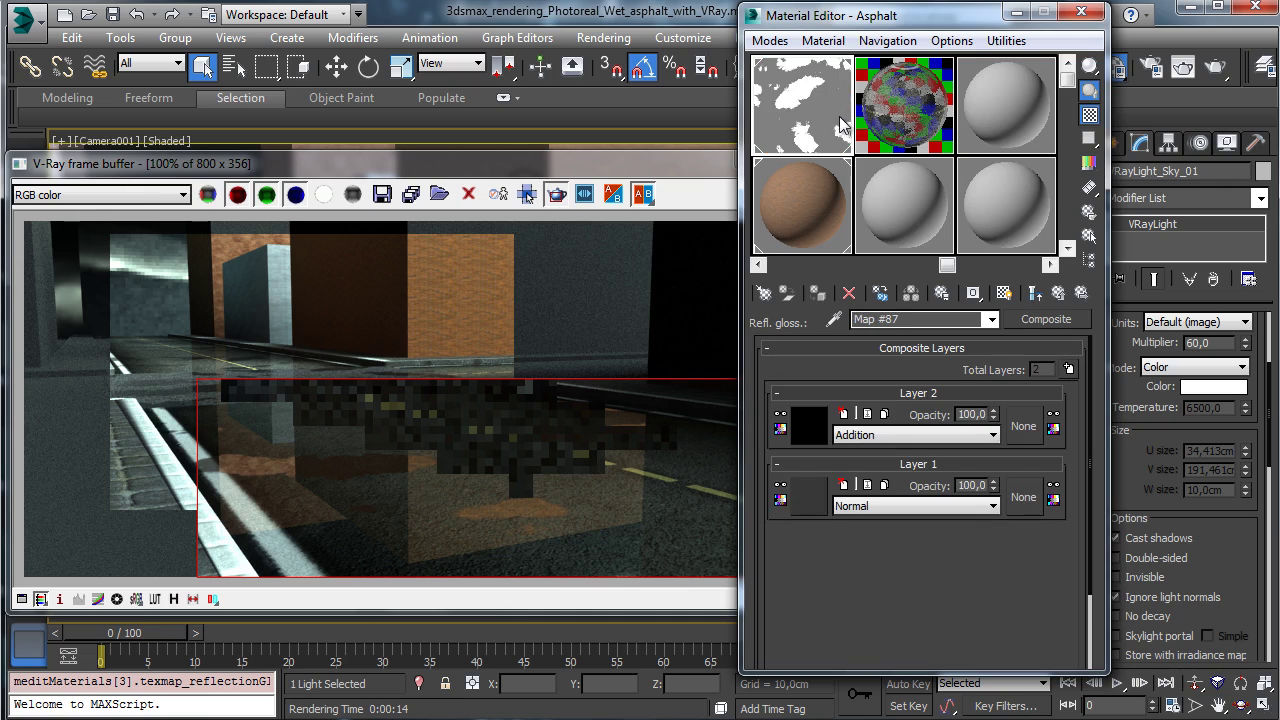
left_click(812, 496)
left_click(843, 390)
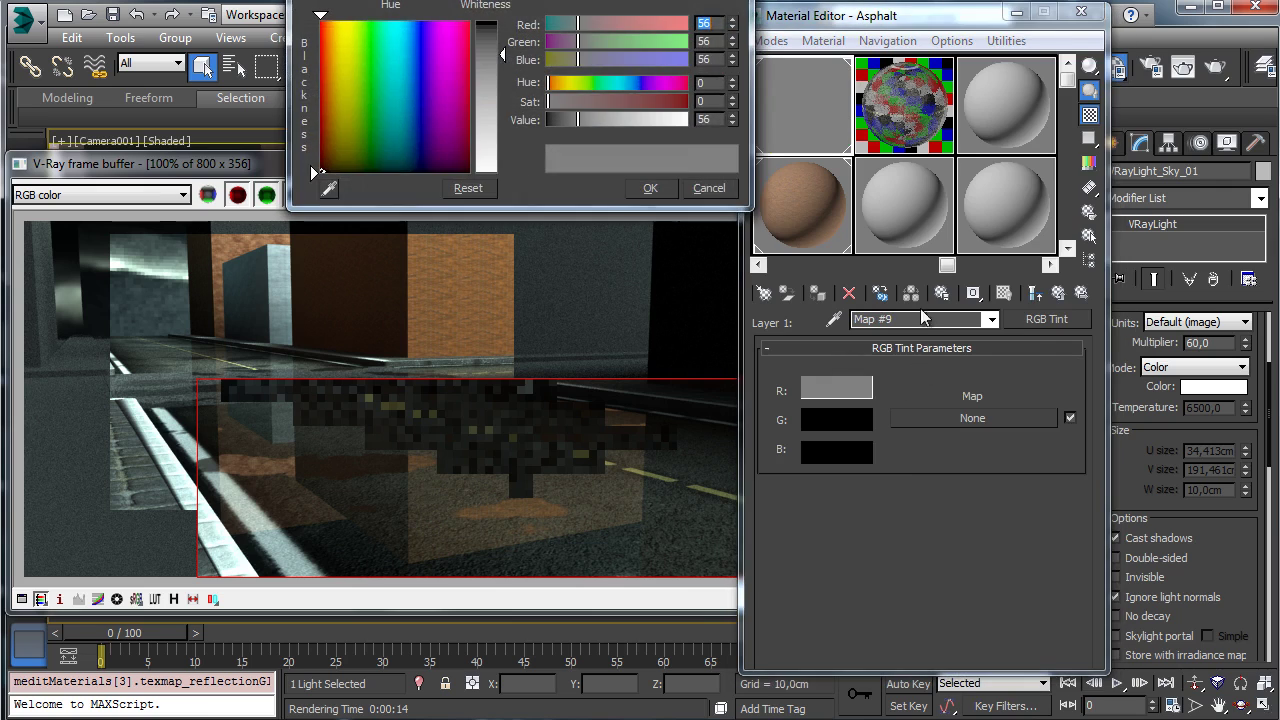
left_click(650, 188)
left_click(1058, 292)
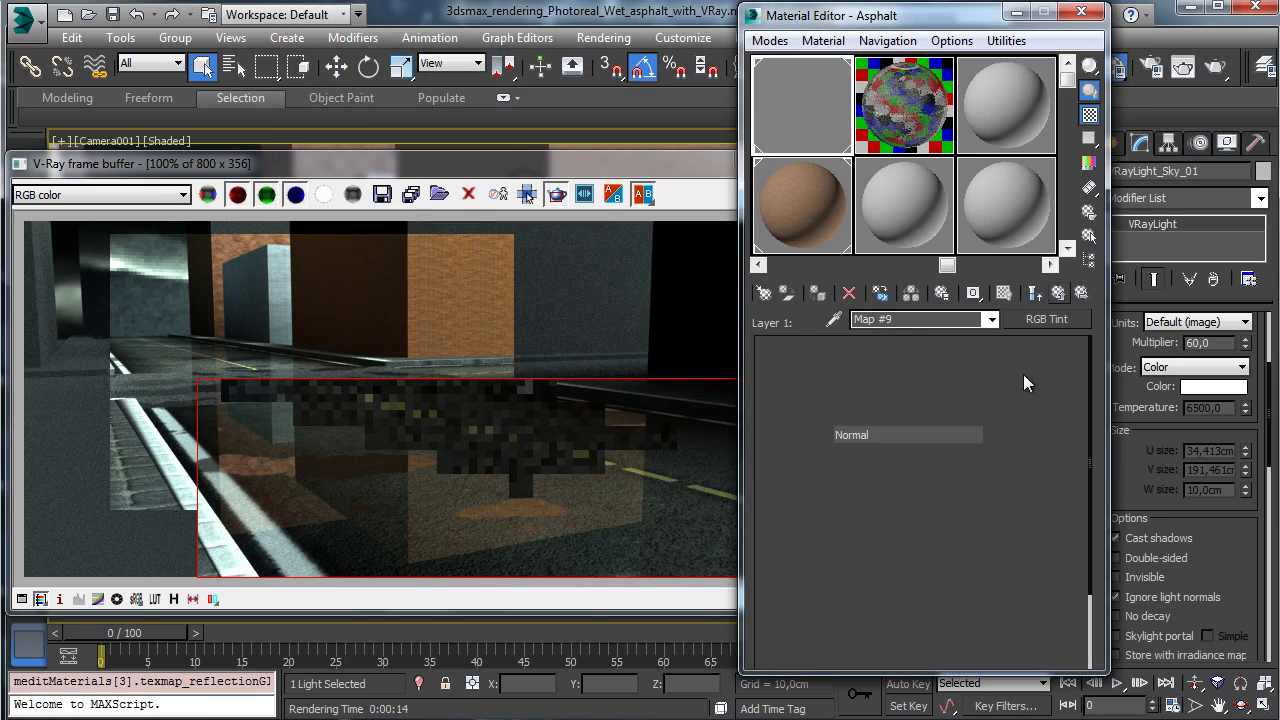
left_click(779, 417)
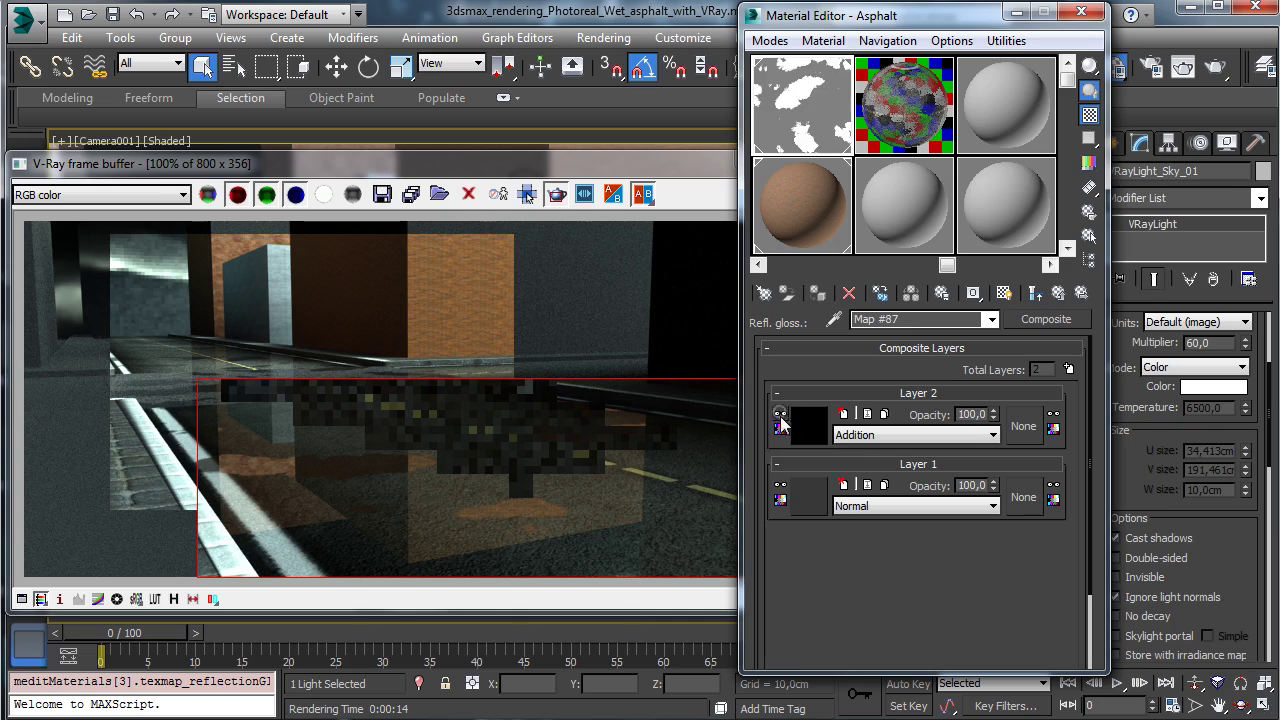
left_click(1036, 293)
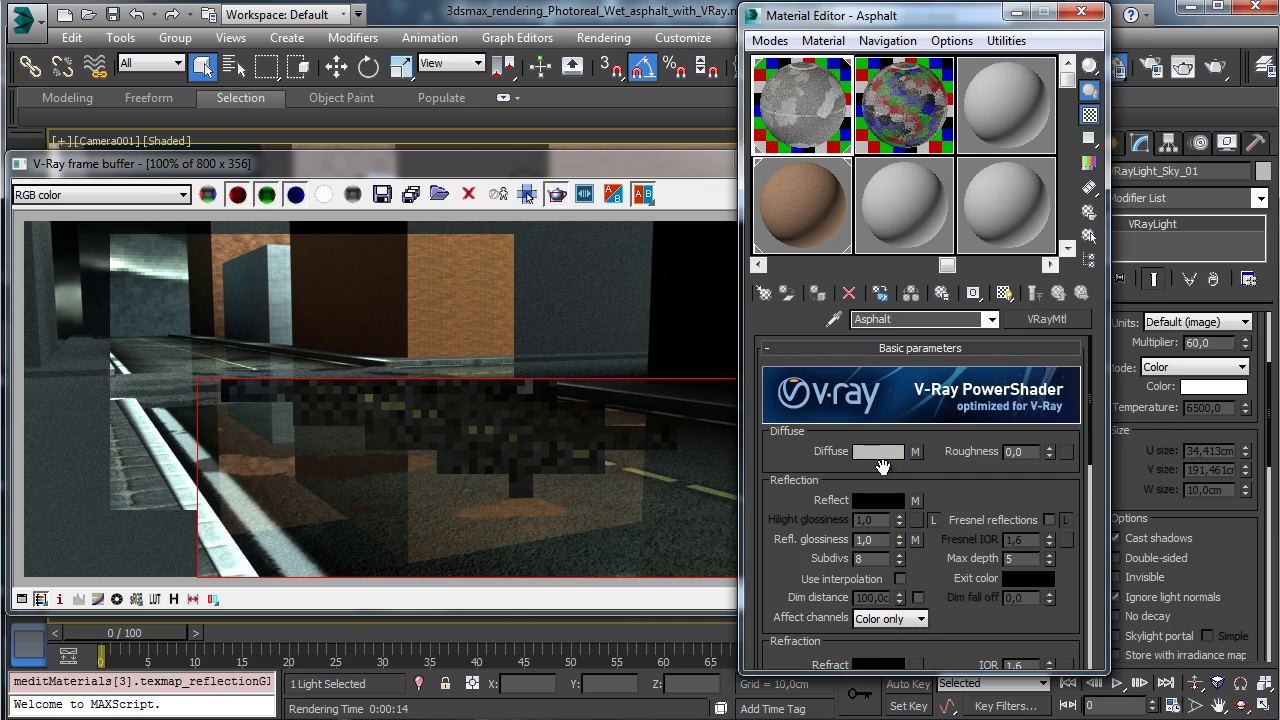
Set the R colour of the Refl. glossiness composite's Layer 1 RGB Tint to value 163 and test-render the road region.
left_click(917, 539)
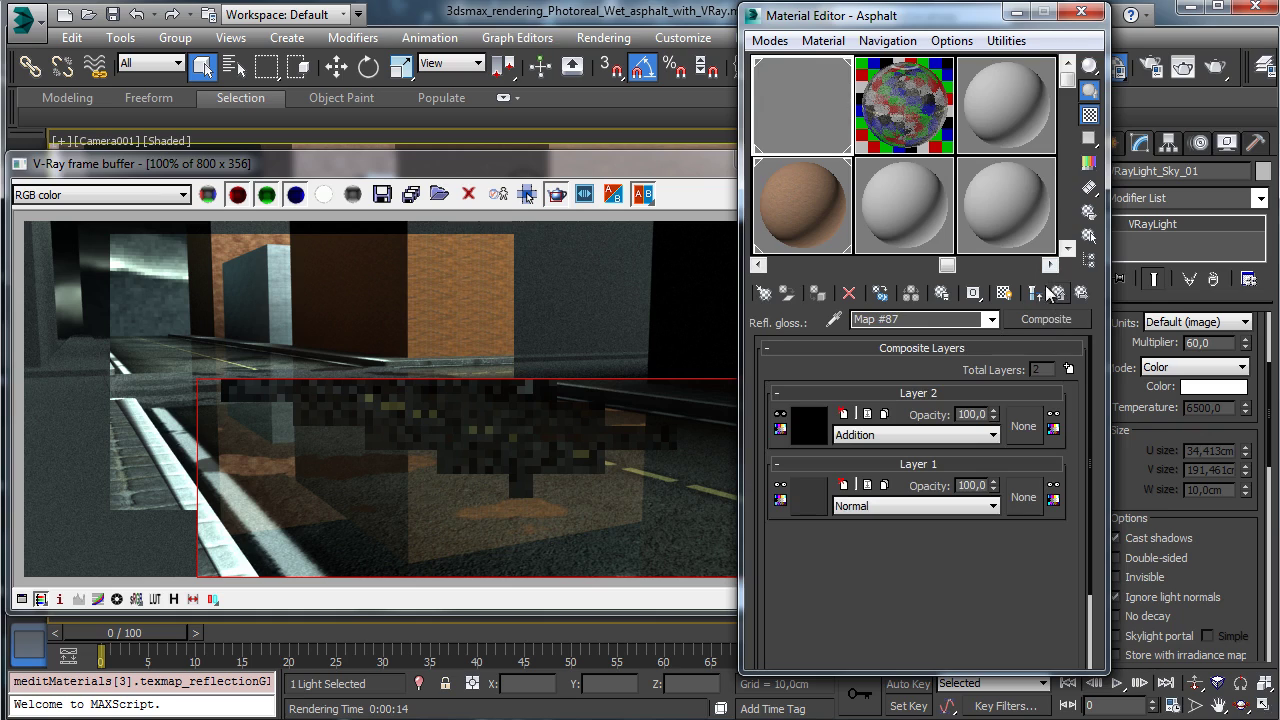
left_click(808, 499)
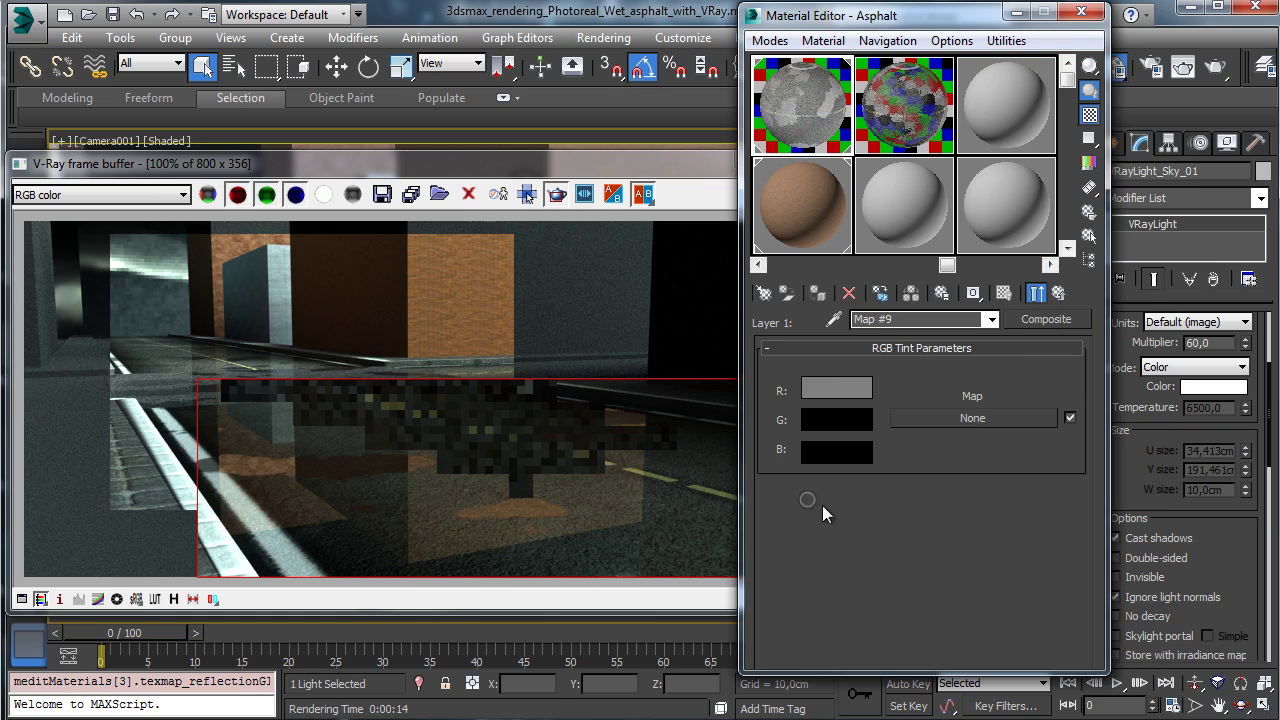
left_click(850, 388)
left_click(637, 119)
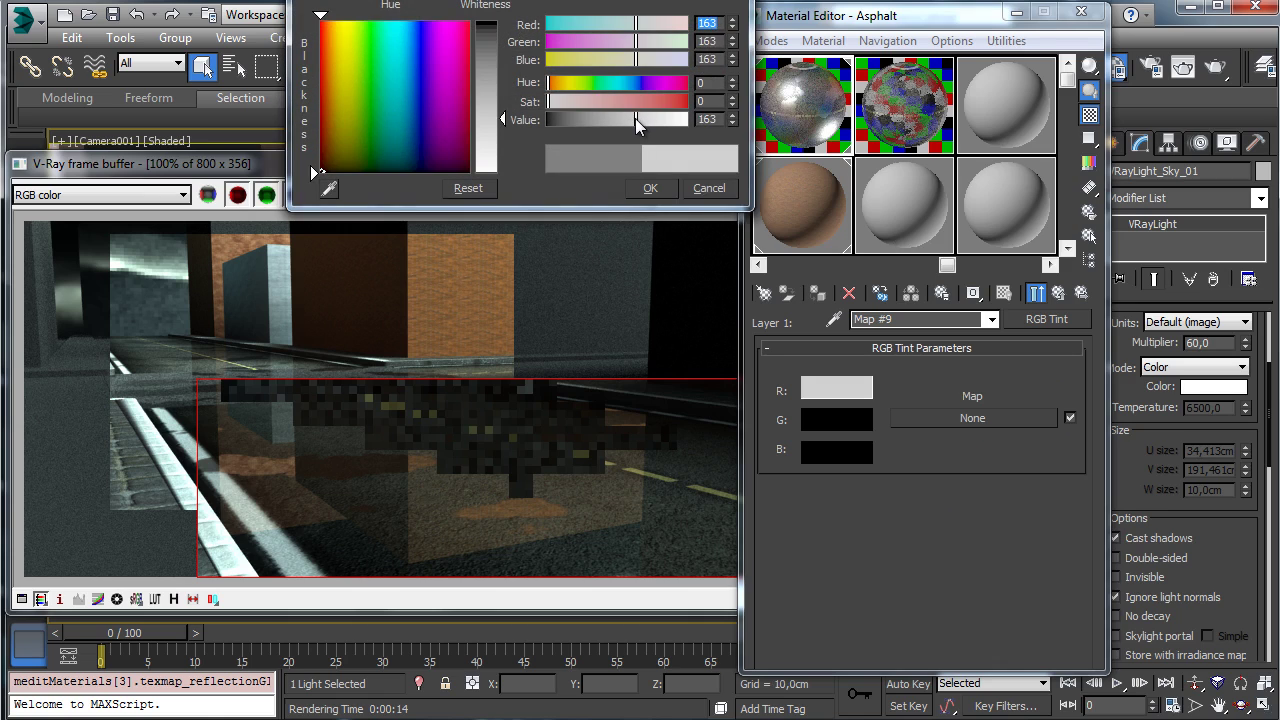
left_click(655, 190)
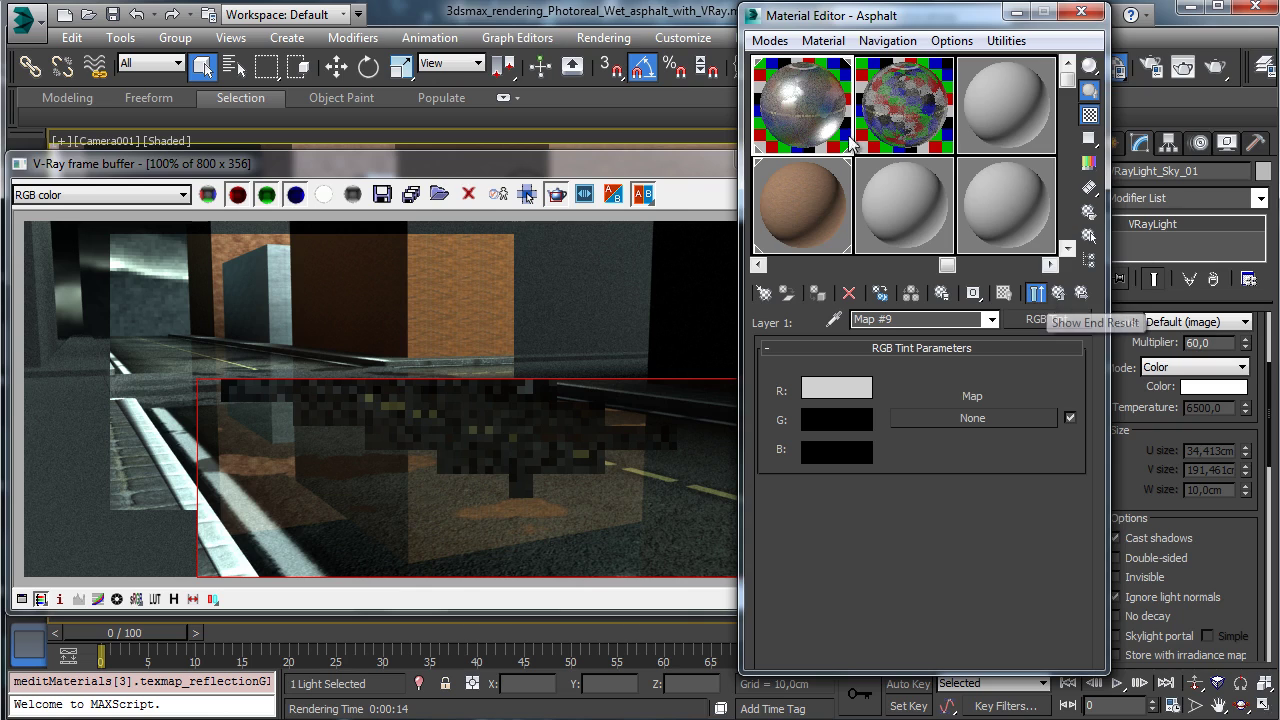
left_click(826, 390)
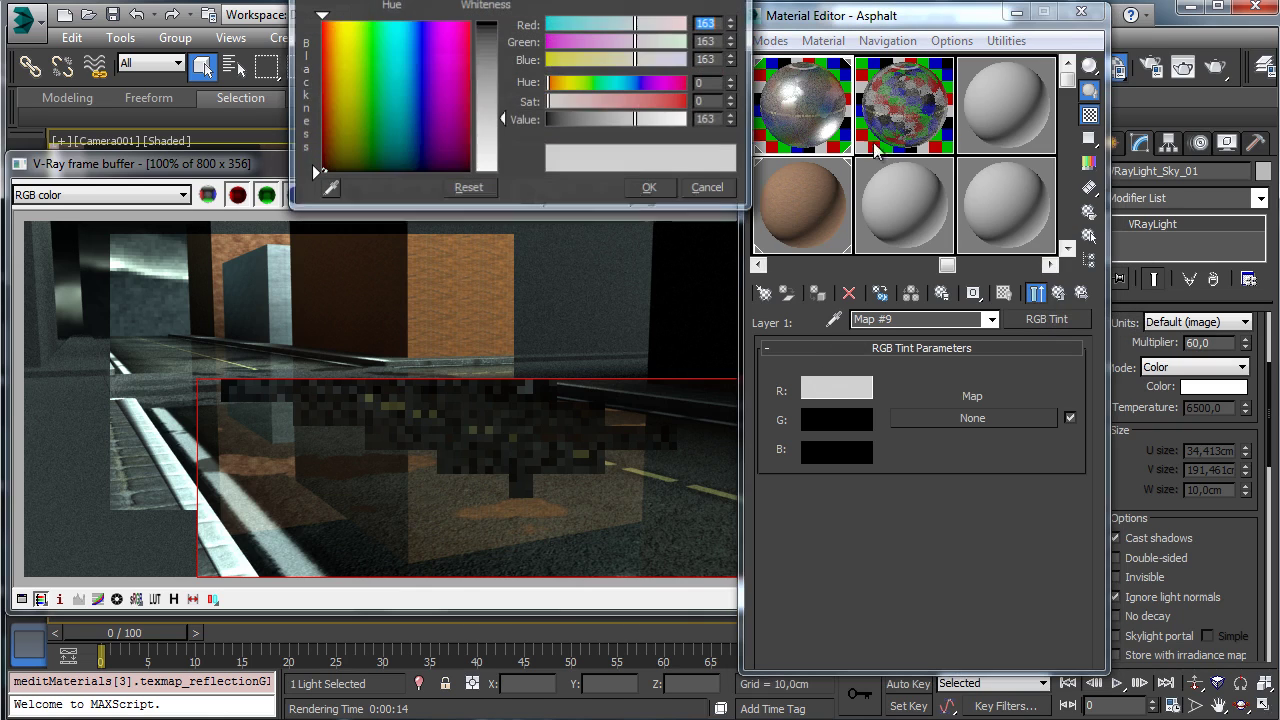
left_click(650, 189)
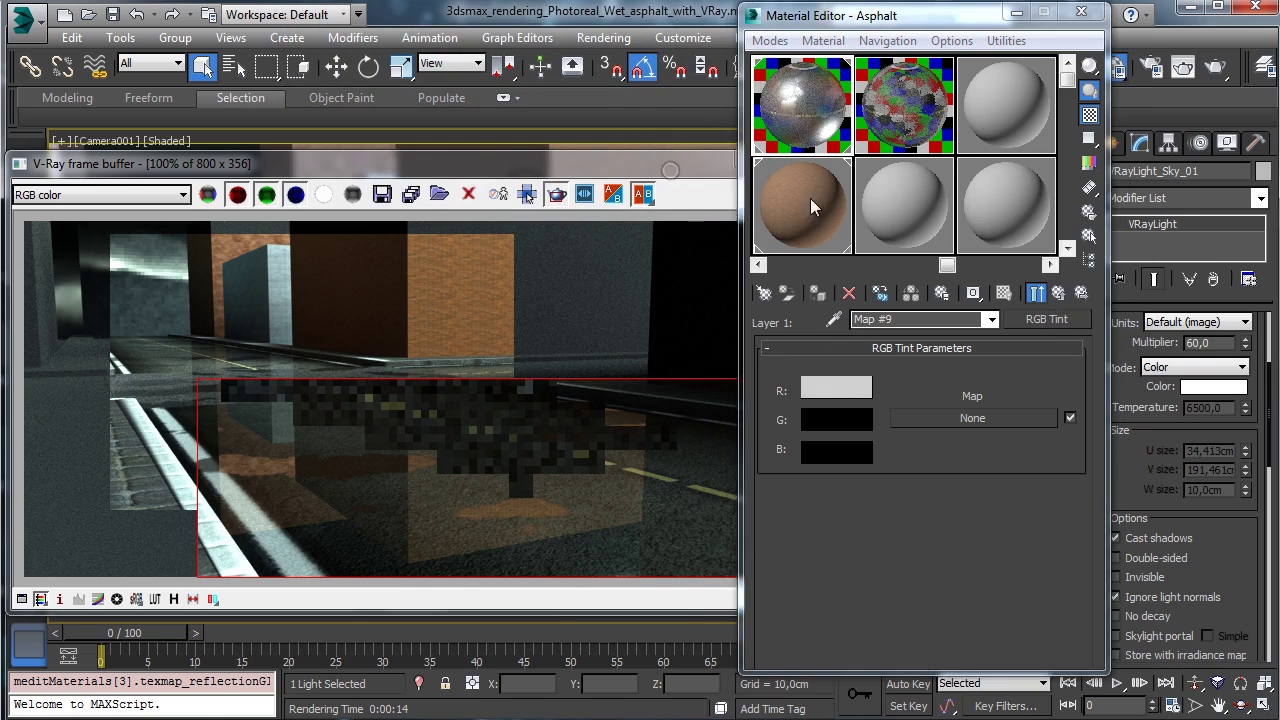
key("shift+q")
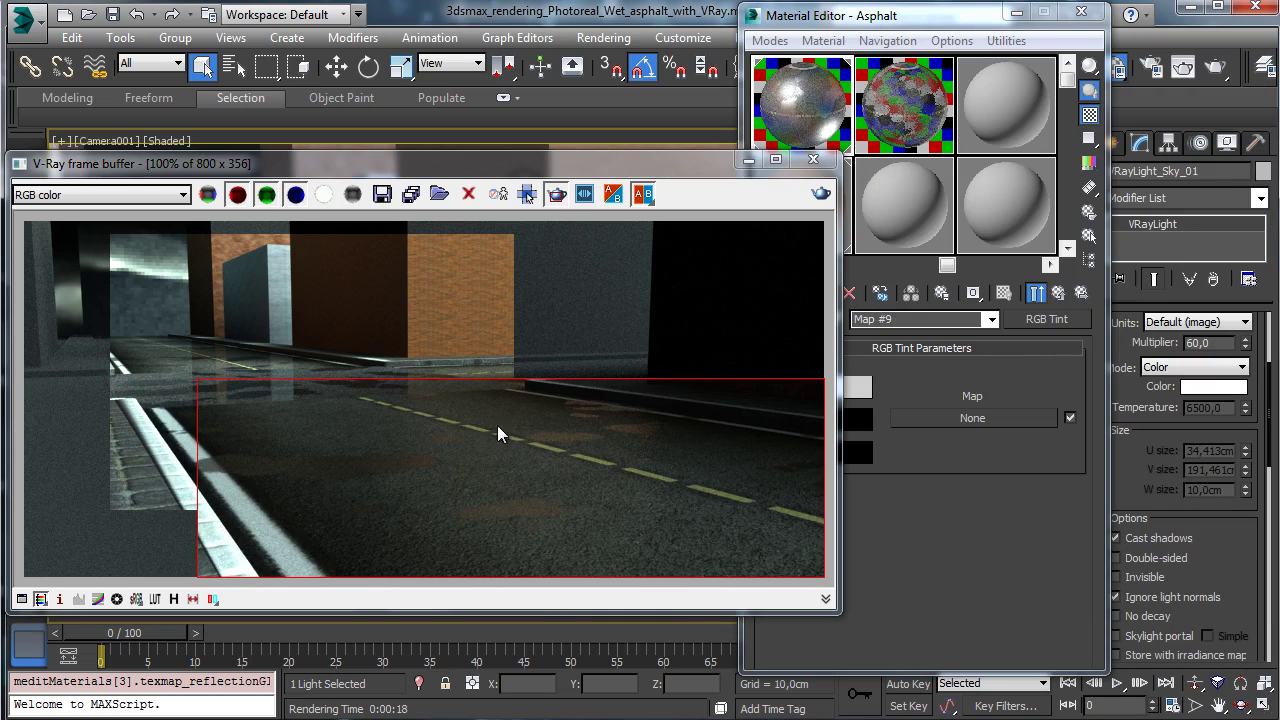
Raise the Layer 1 RGB Tint's R colour to value 194, test-render the road region and return to the Refl. glossiness composite layers.
left_click(1053, 325)
left_click(858, 390)
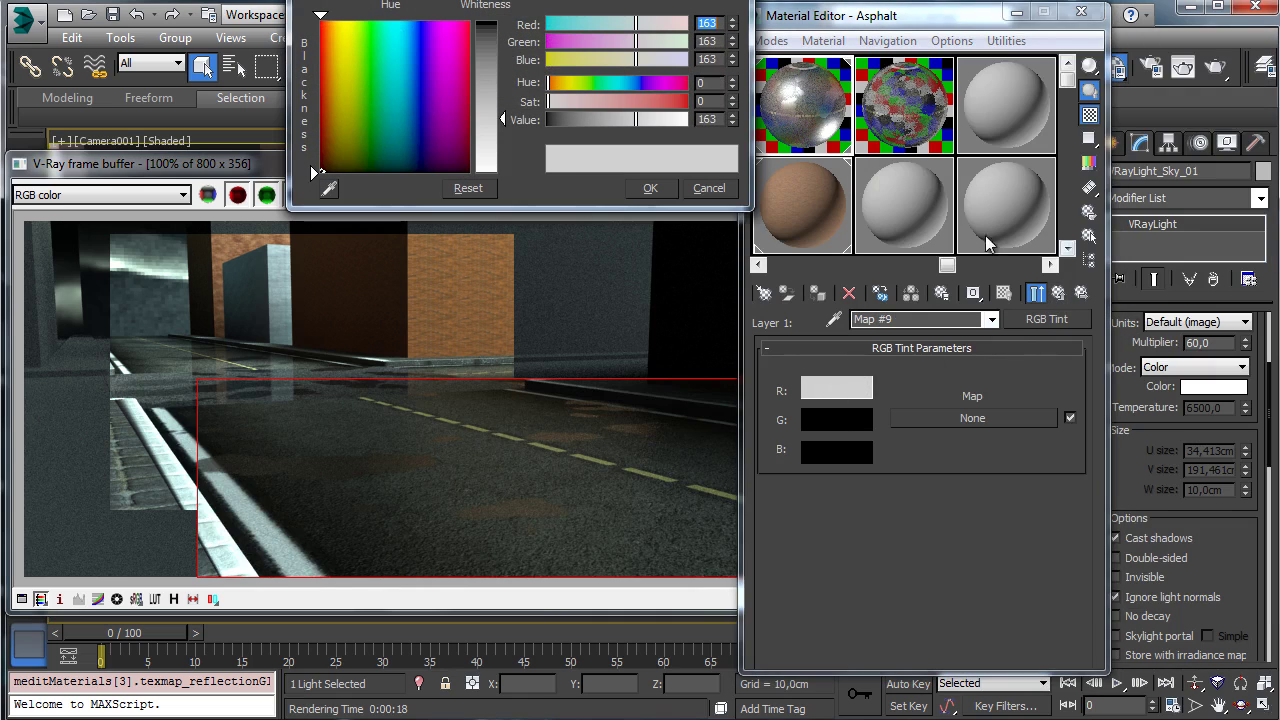
left_click_drag(642, 118, 653, 123)
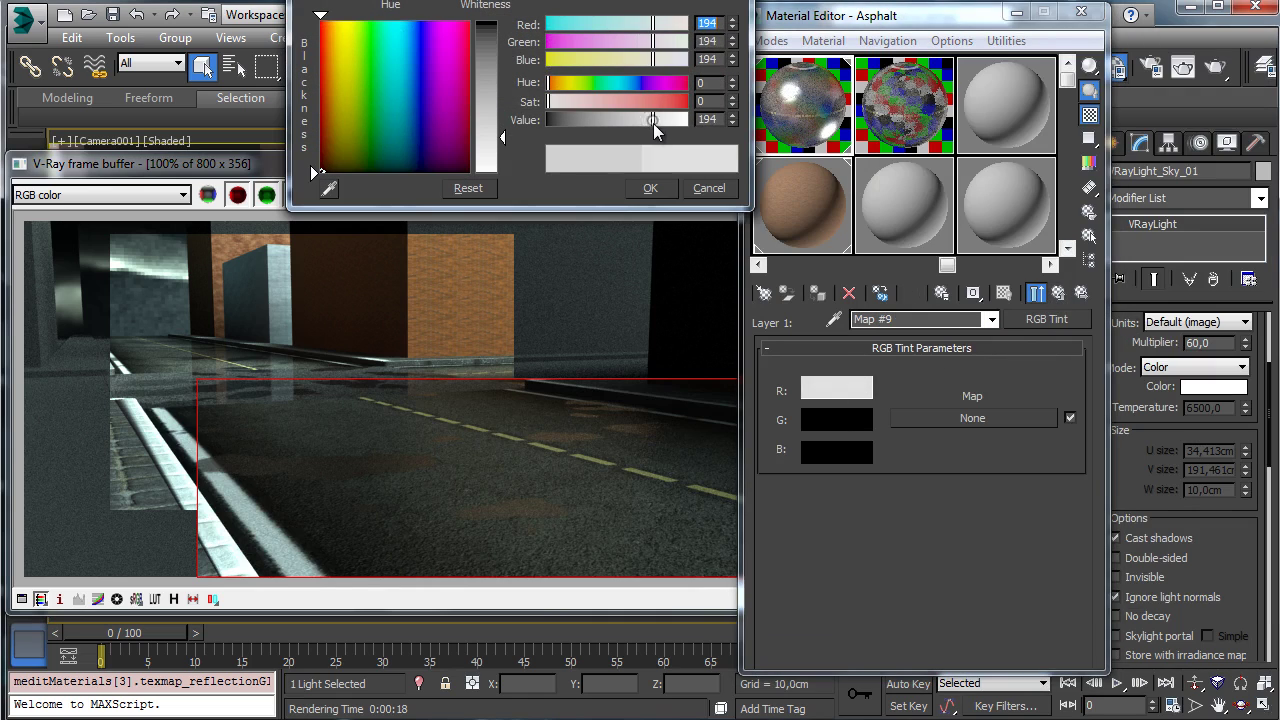
left_click(650, 189)
left_click(682, 167)
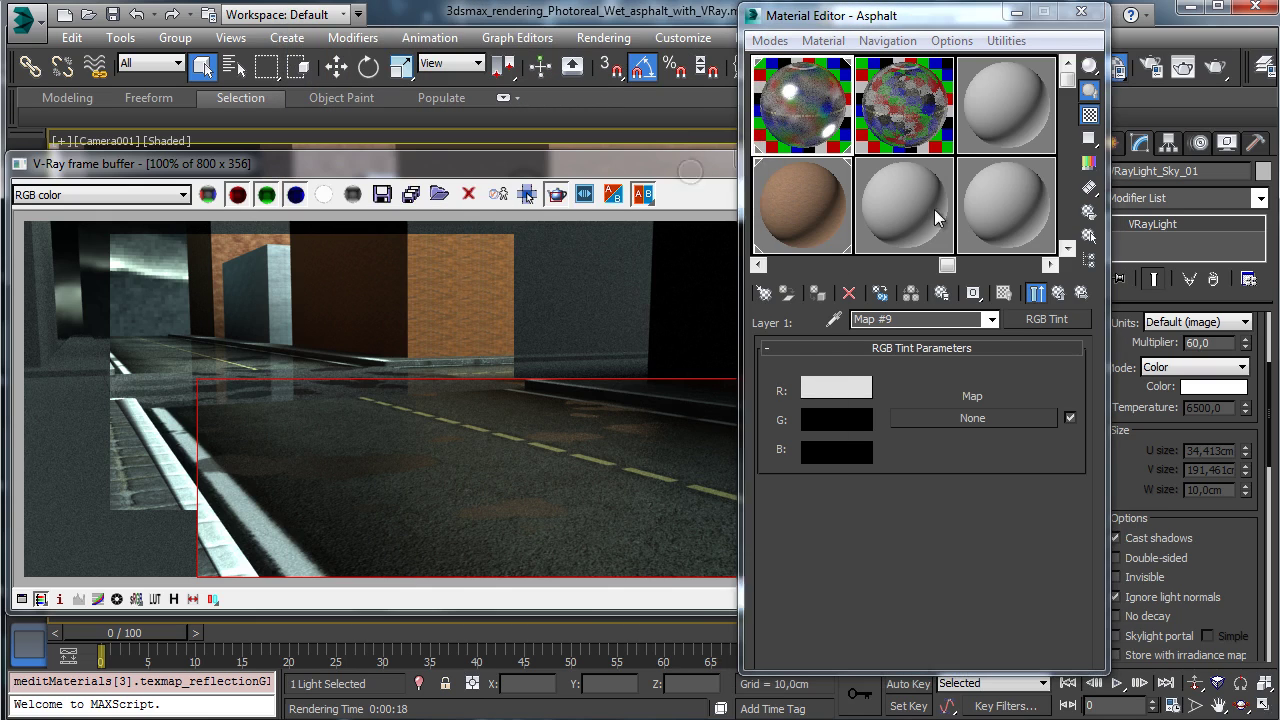
left_click(823, 199)
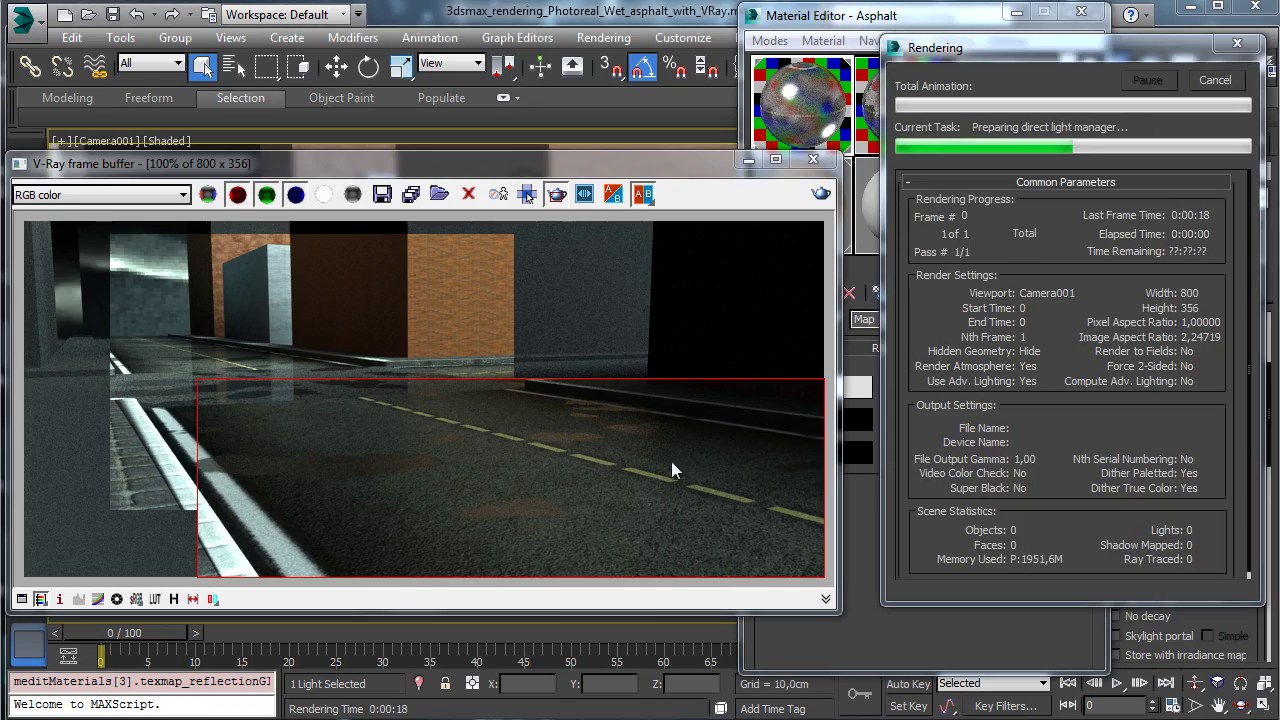
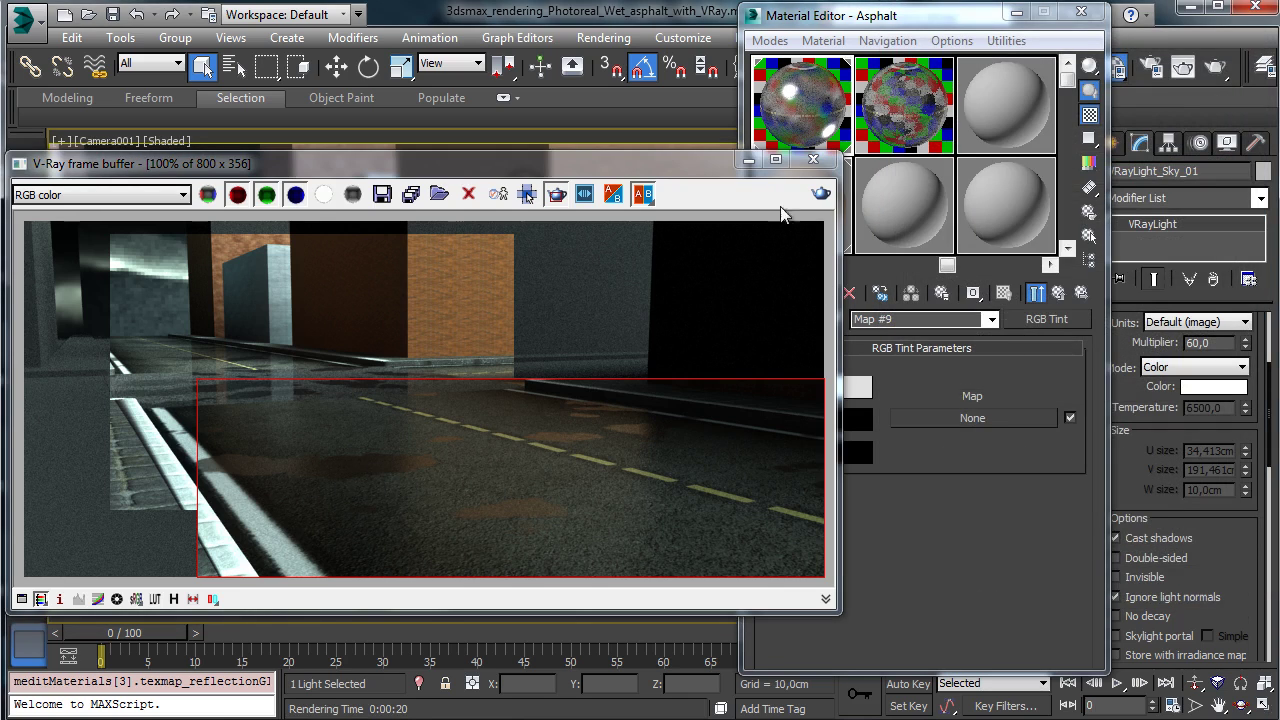
left_click(748, 160)
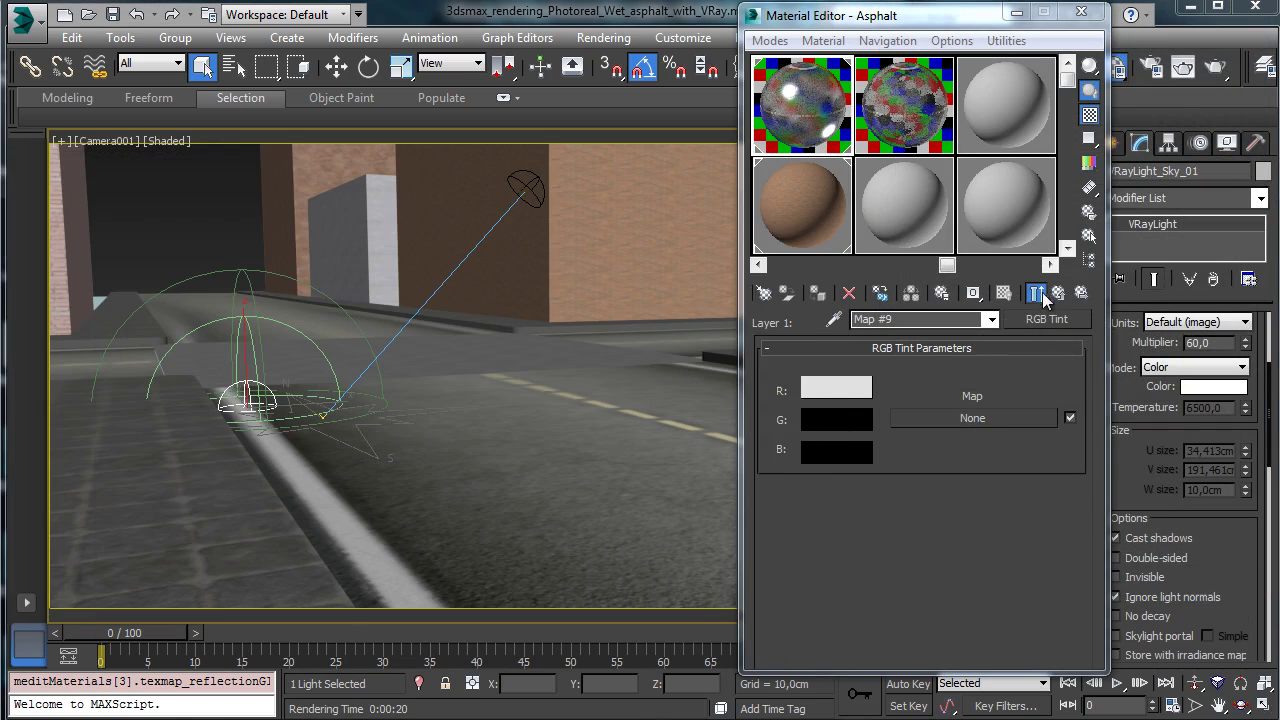
left_click(1060, 292)
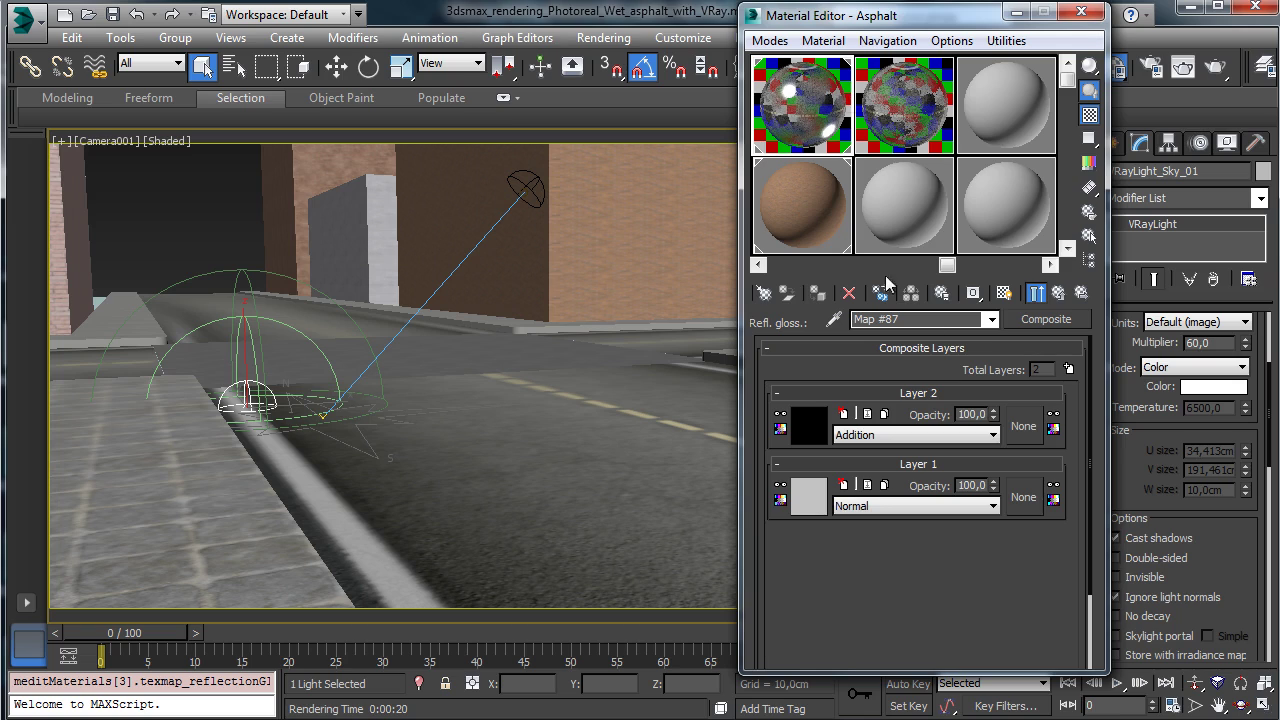
Check the Noise map on Layer 2 of the Refl. glossiness composite and test-render the road region.
left_click(818, 421)
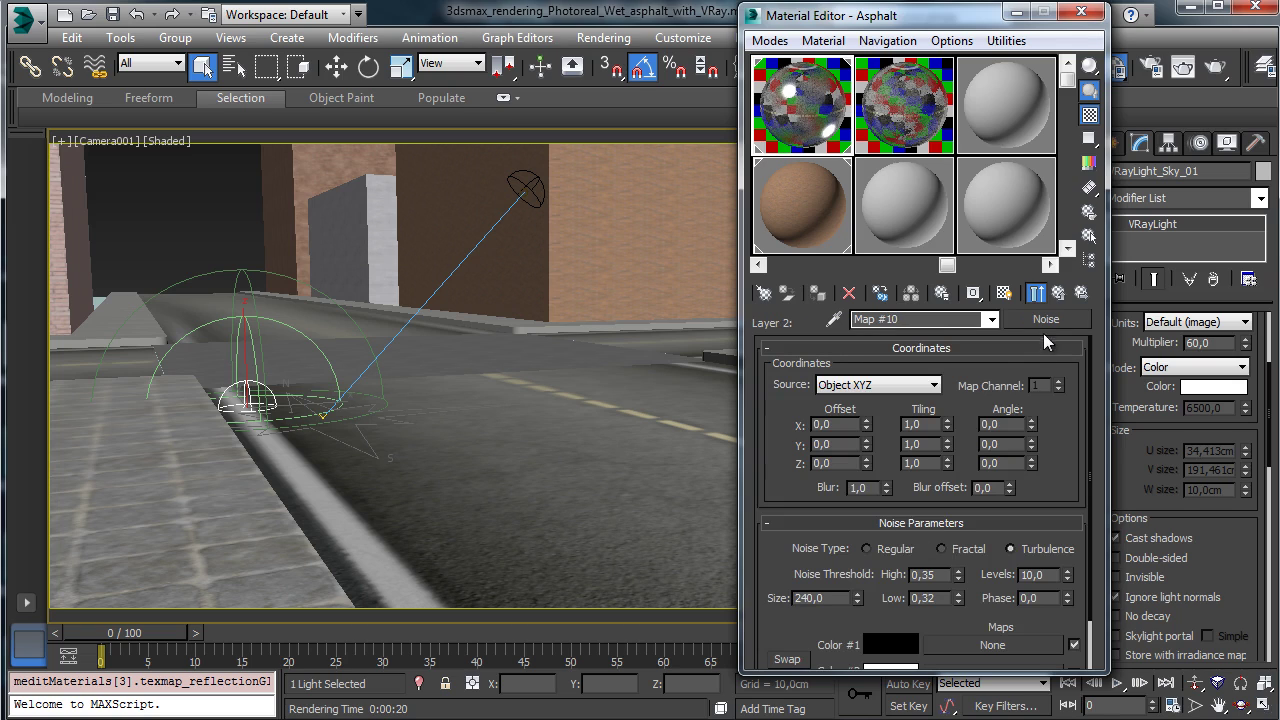
left_click(1058, 293)
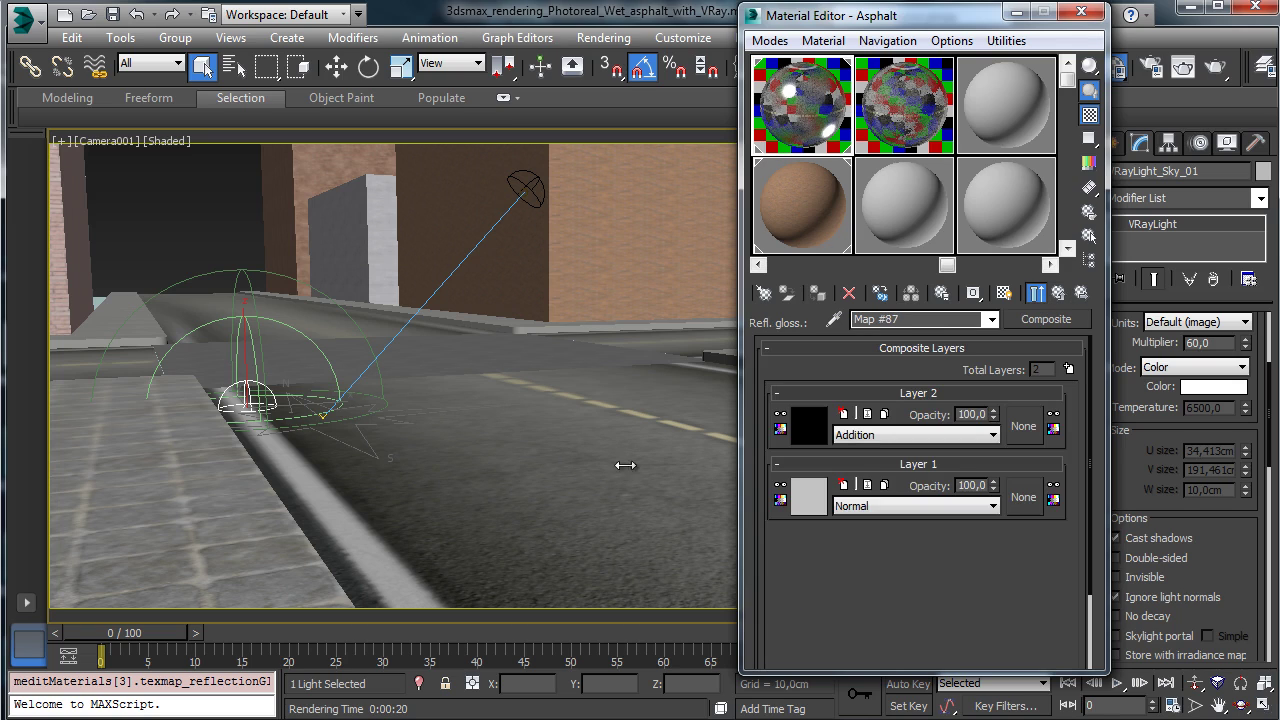
left_click(1183, 67)
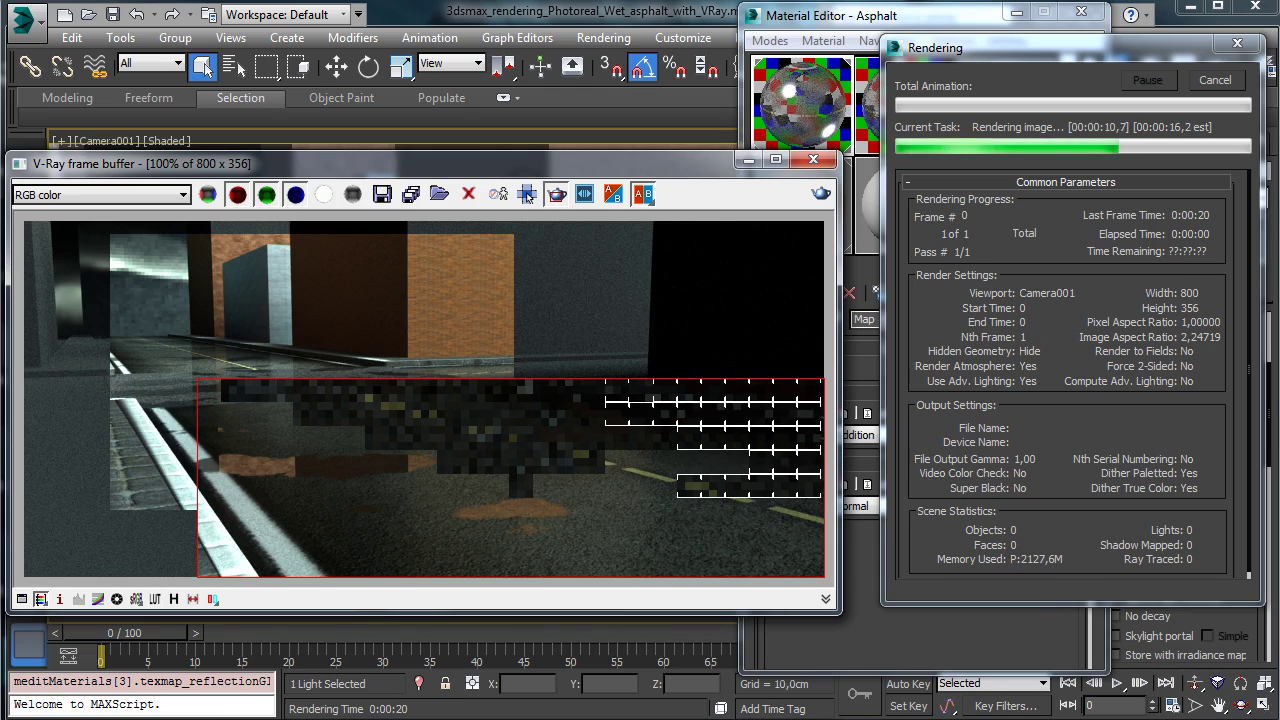
left_click(957, 558)
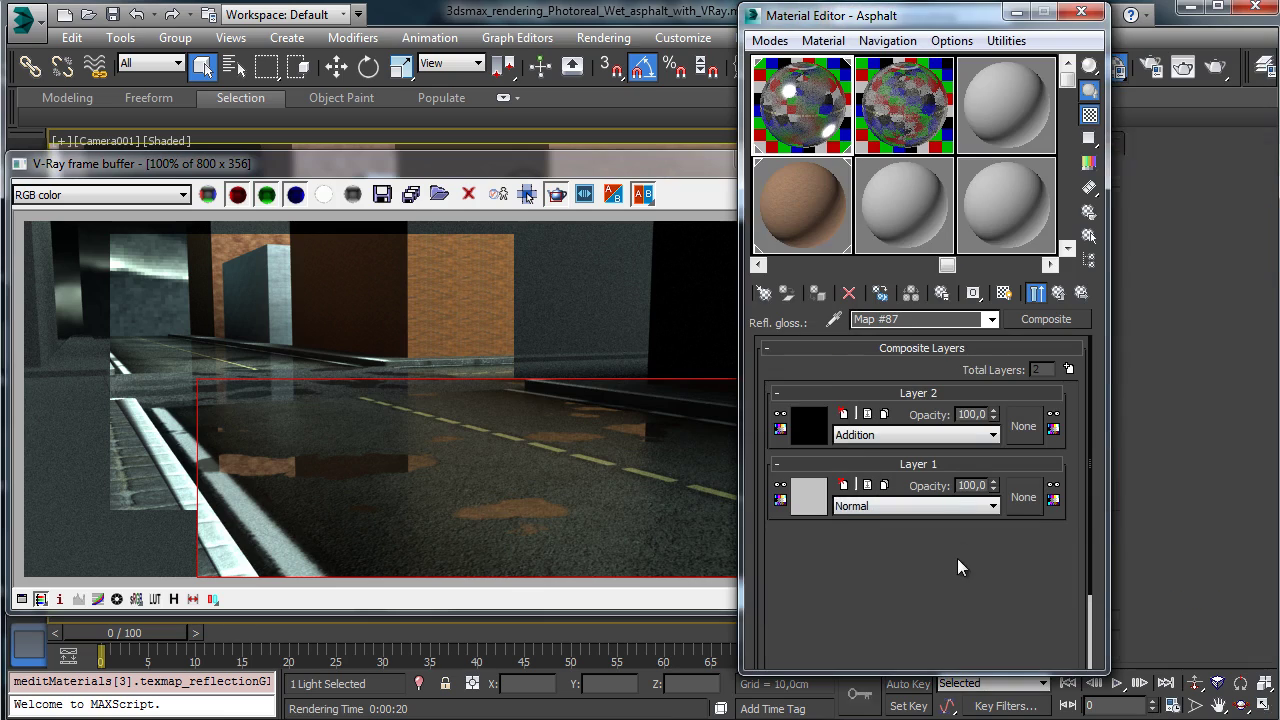
Set Color #2 of the Refl. glossiness composite's Layer 2 Noise map to a grey of value 53.
left_click(807, 440)
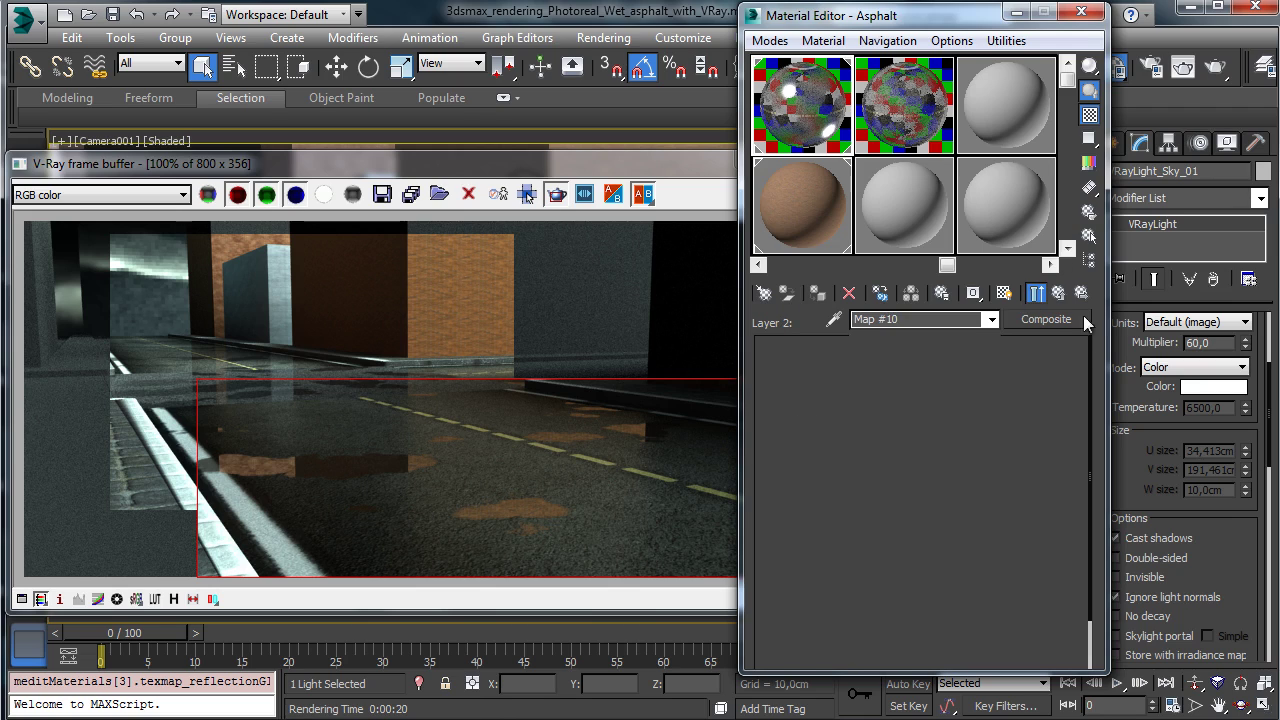
scroll(873, 591, "down", 2)
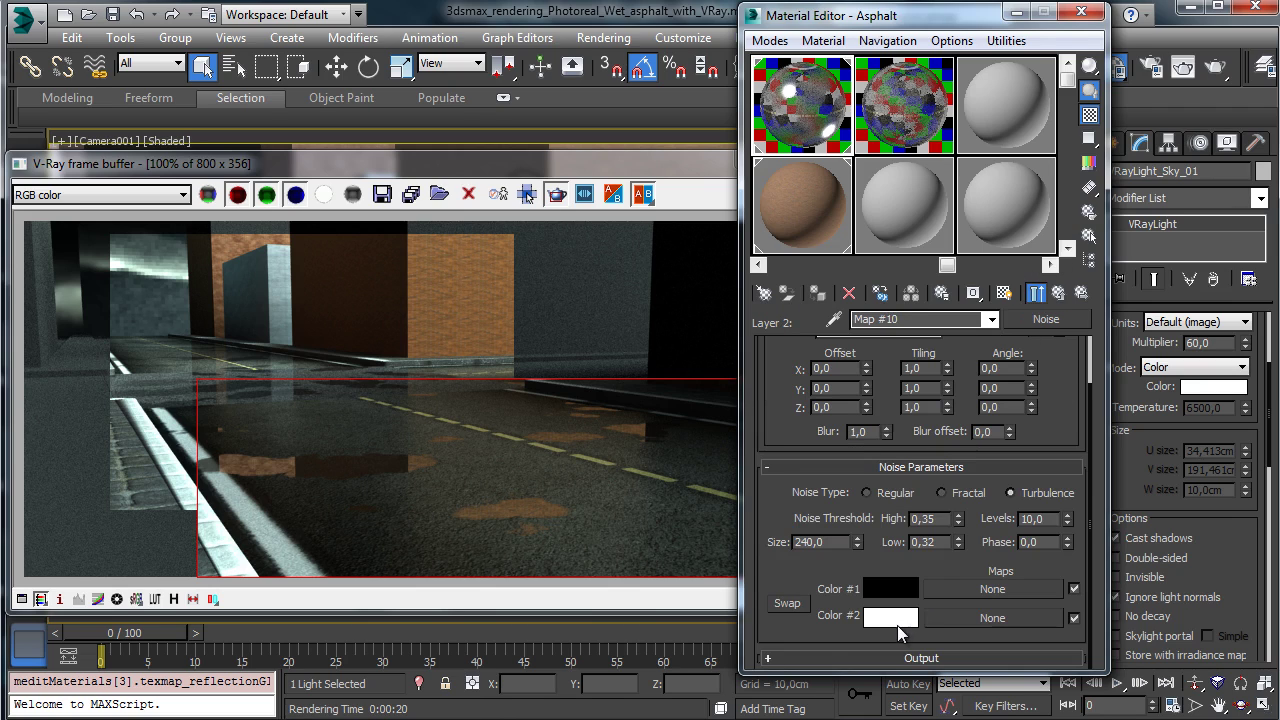
left_click(897, 623)
left_click(671, 120)
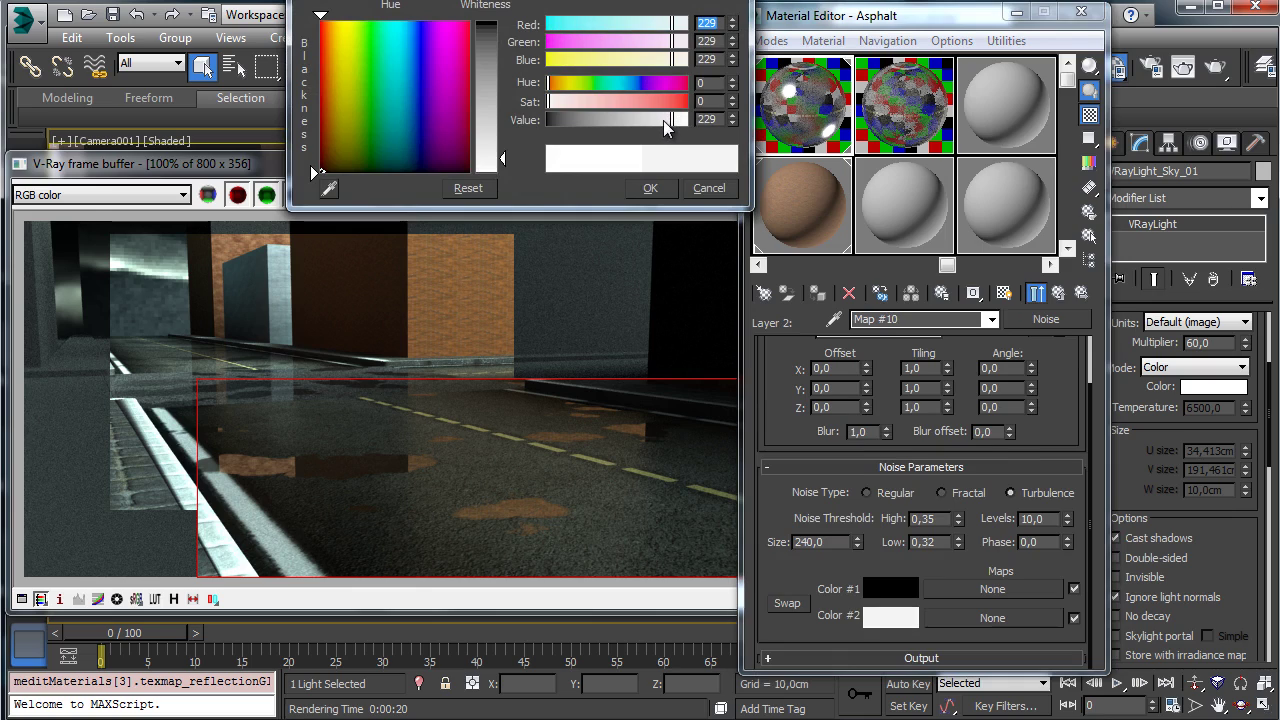
left_click(653, 120)
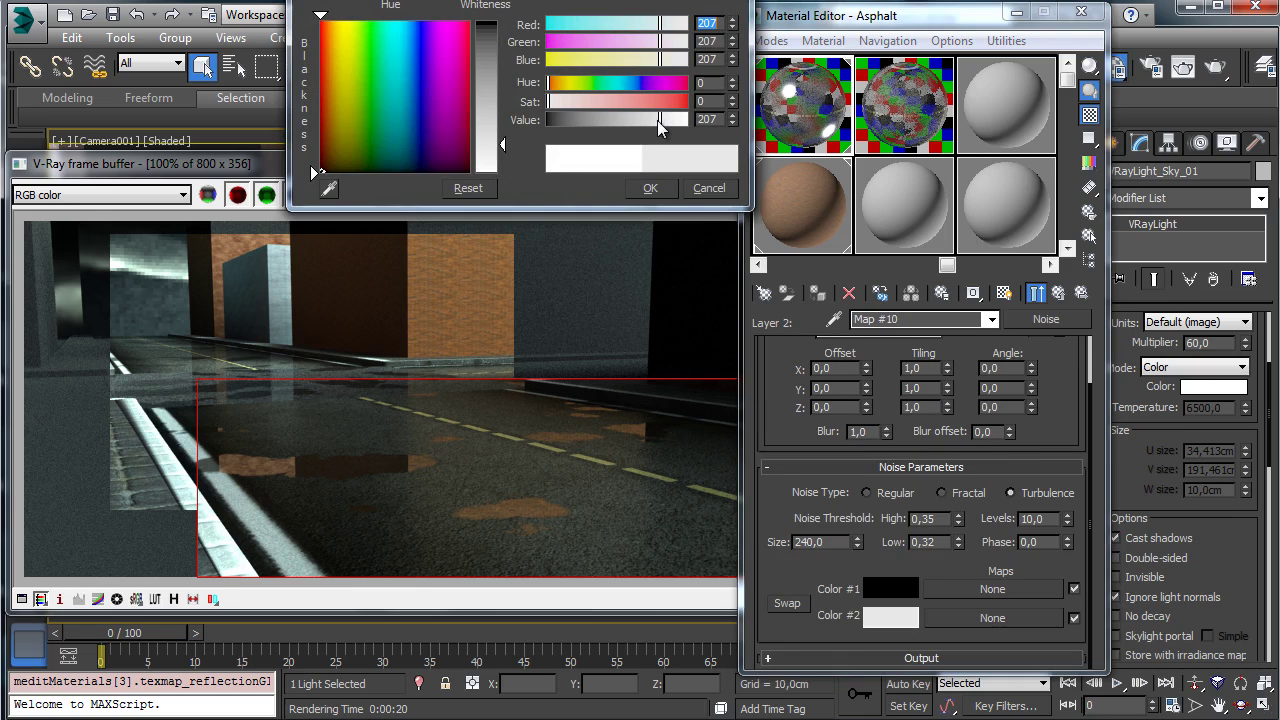
left_click(636, 121)
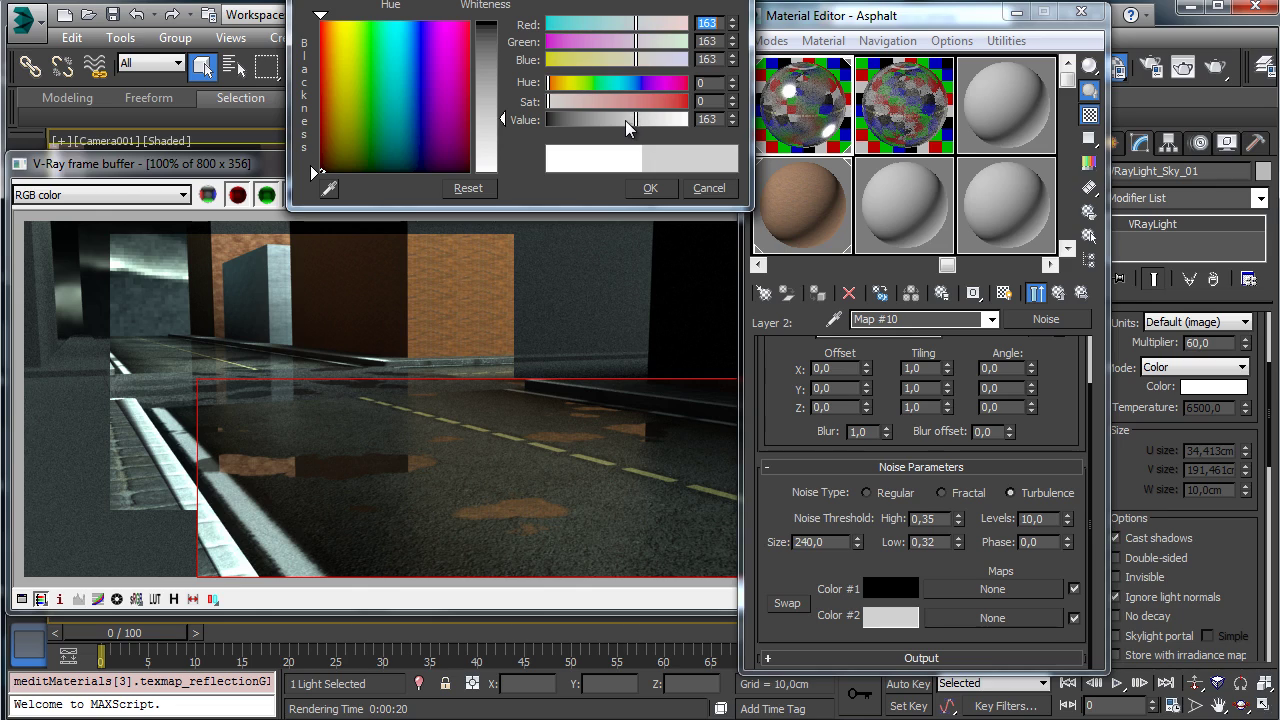
left_click_drag(626, 120, 575, 120)
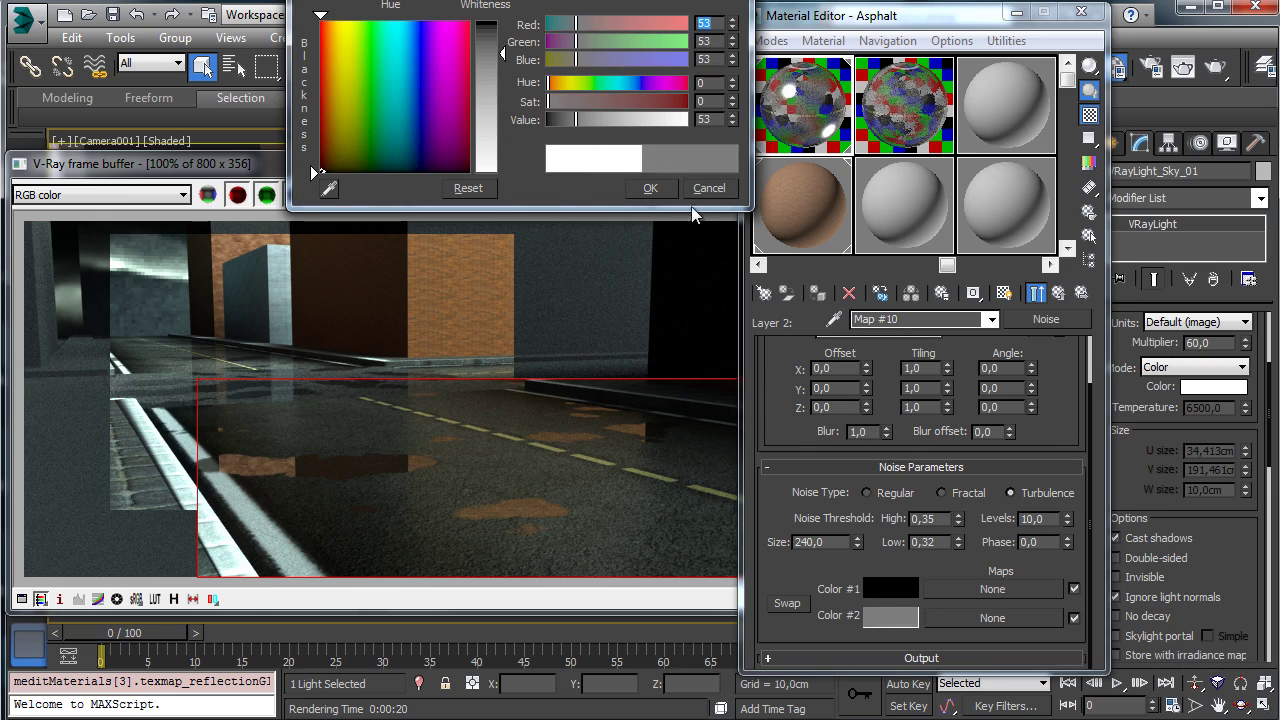
left_click(650, 188)
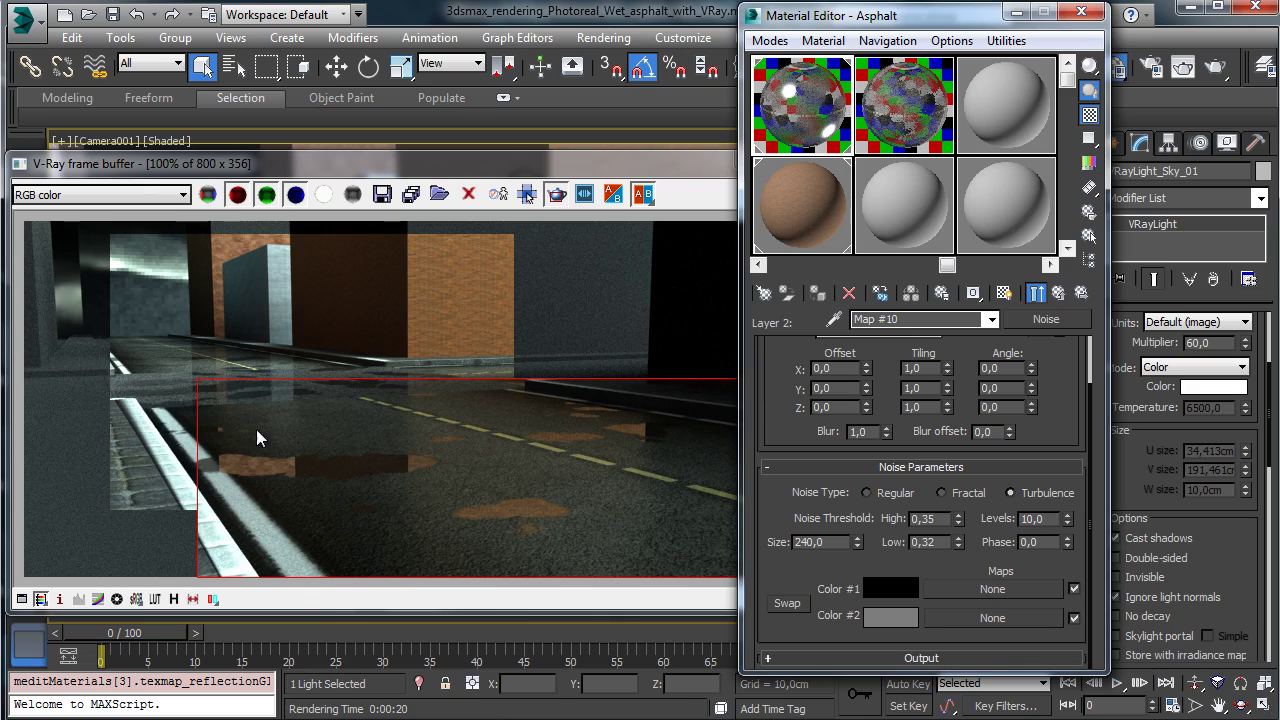
Mark a small render region around the puddle beside the kerb, test-render it and return to the Refl. glossiness composite layers.
mouse_move(206, 434)
left_mouse_down()
mouse_move(374, 505)
mouse_move(443, 502)
left_mouse_up()
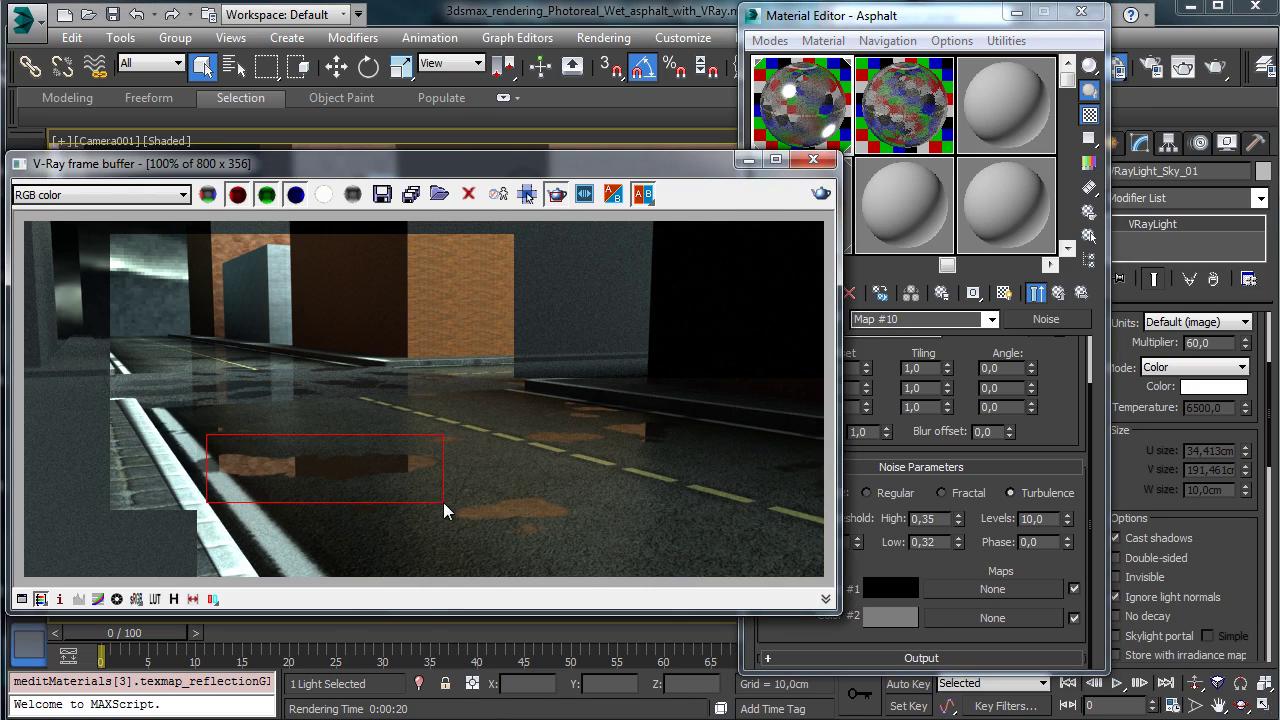
left_click(819, 194)
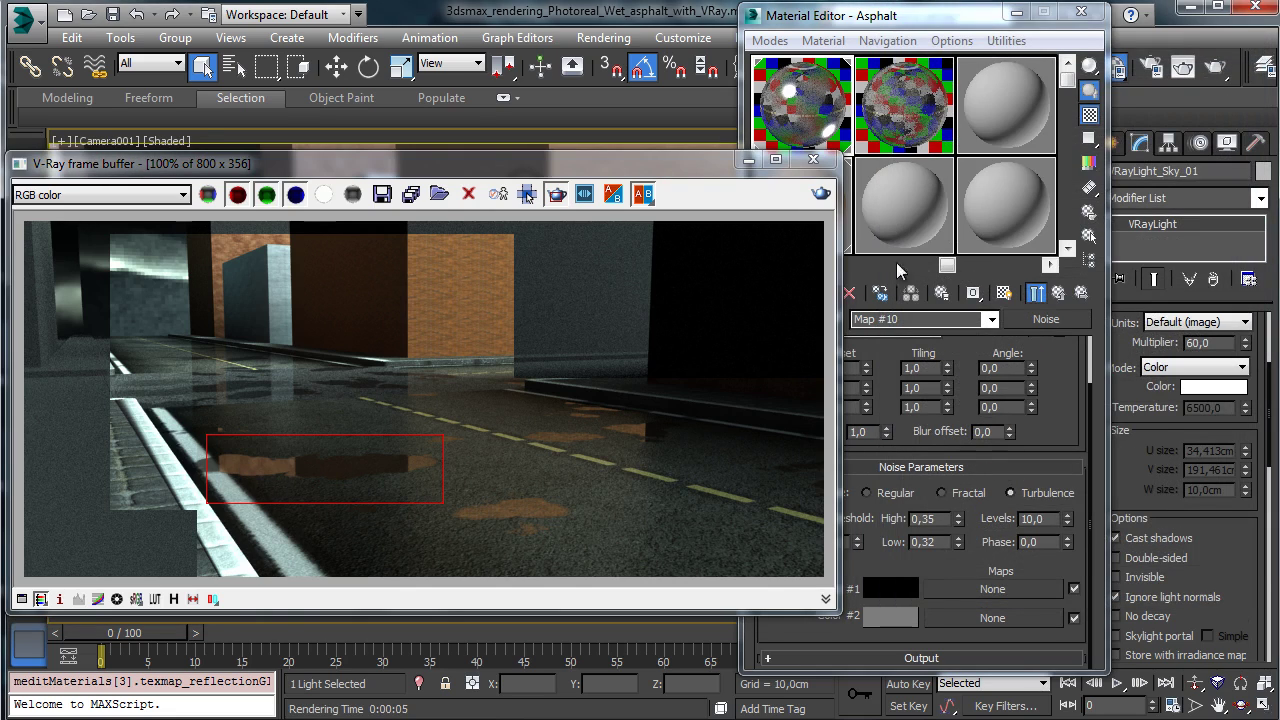
left_click(1058, 292)
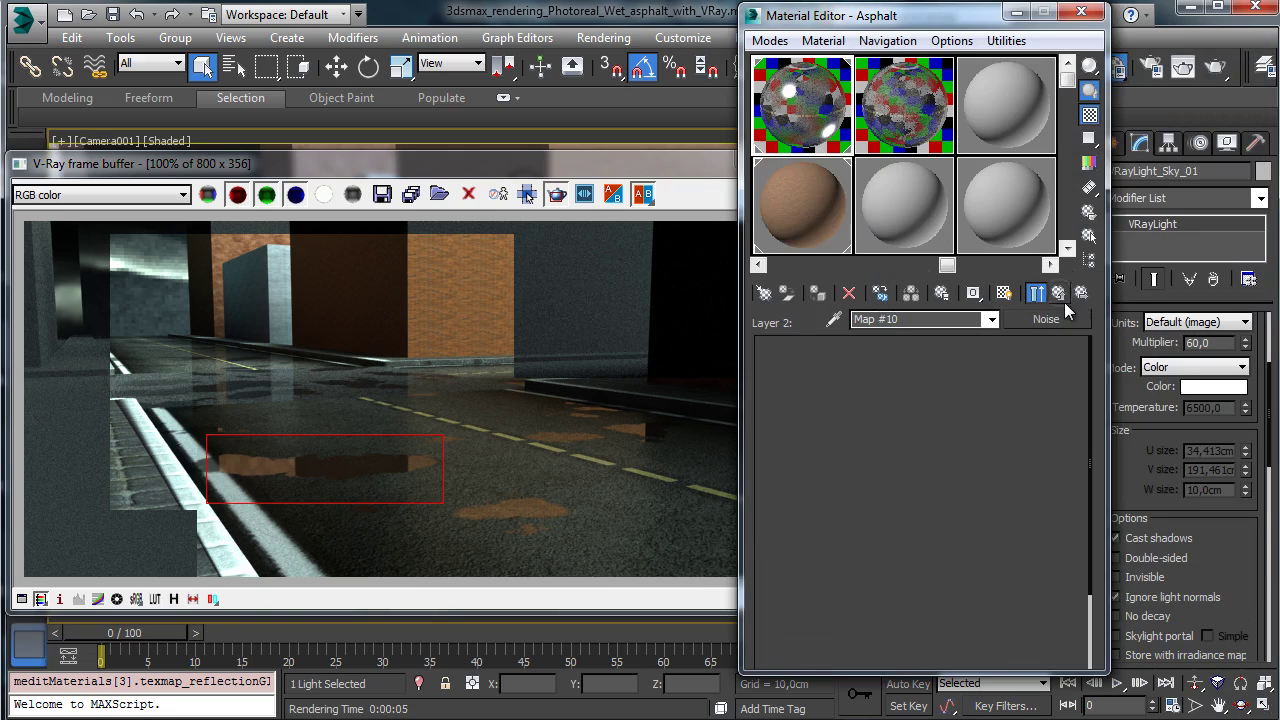
Check the R colour of the Layer 1 RGB Tint and test-render a region over the middle of the road.
left_click(849, 391)
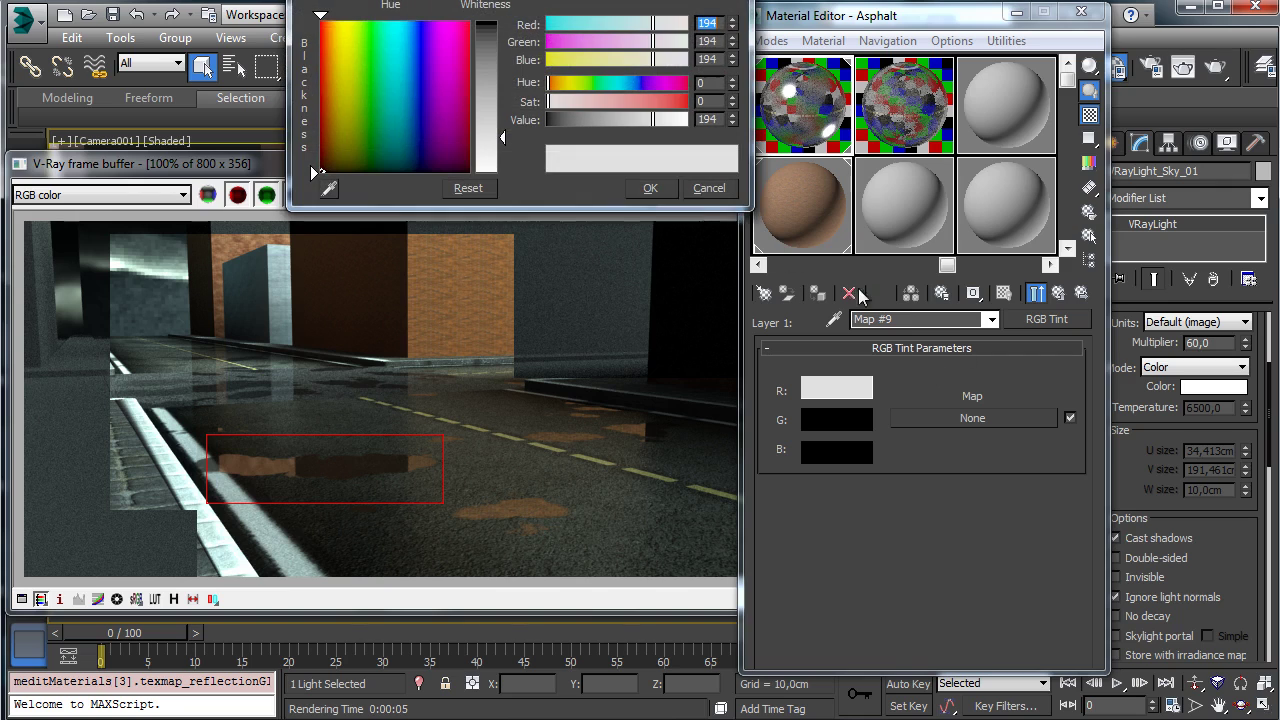
left_click(650, 188)
left_click_drag(330, 377, 524, 525)
left_click(821, 194)
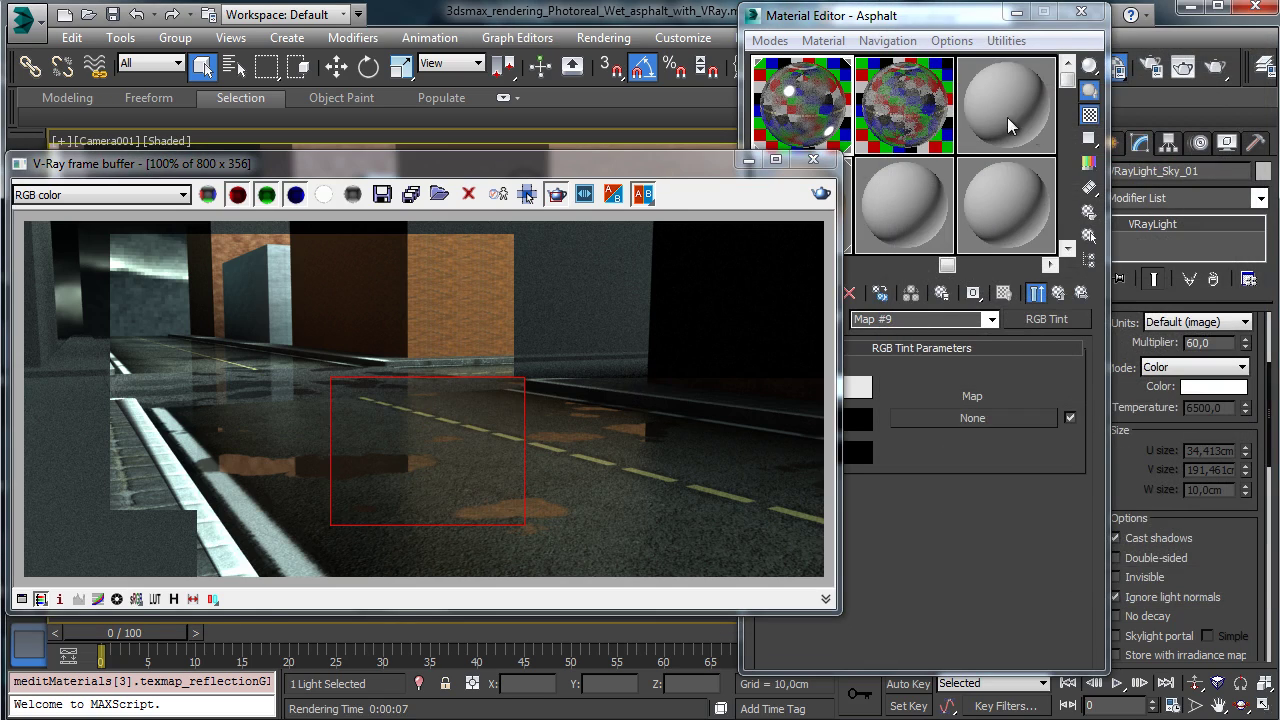
left_click(1003, 379)
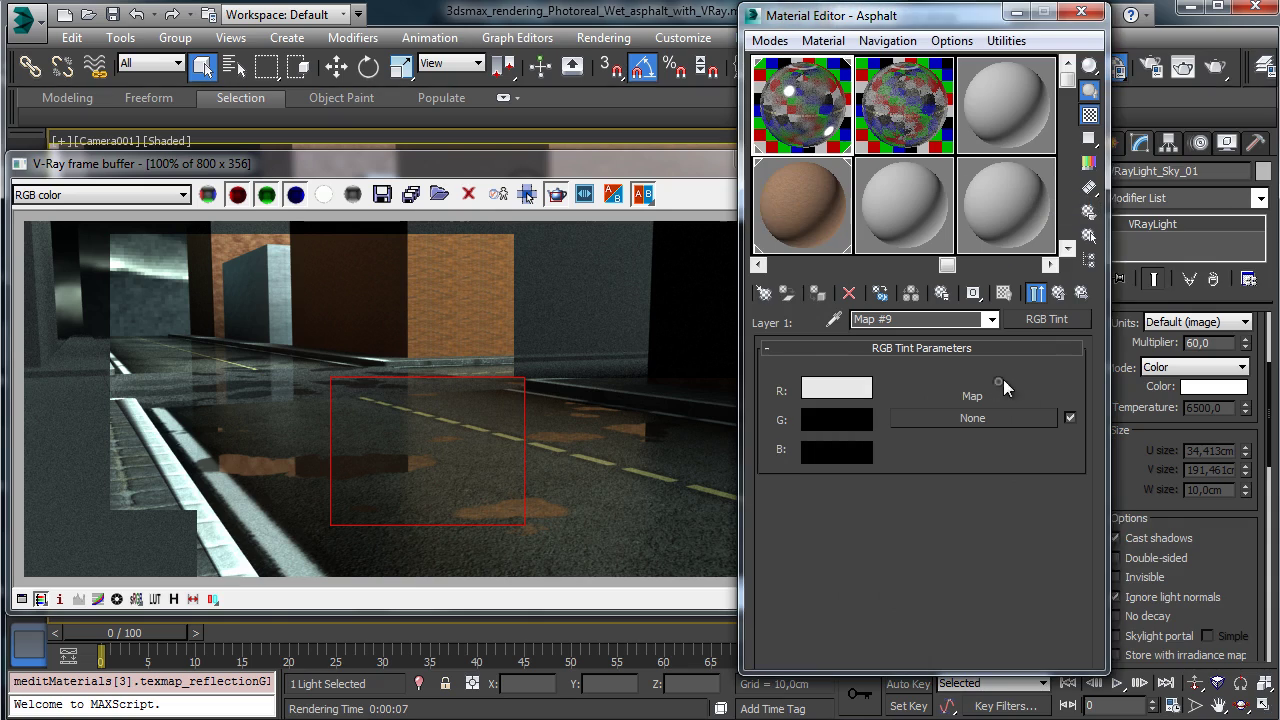
Preview the Asphalt's Reflect map composite on its own without the end result and check its Layer 2 Noise map.
left_click(1058, 294)
left_click(1058, 294)
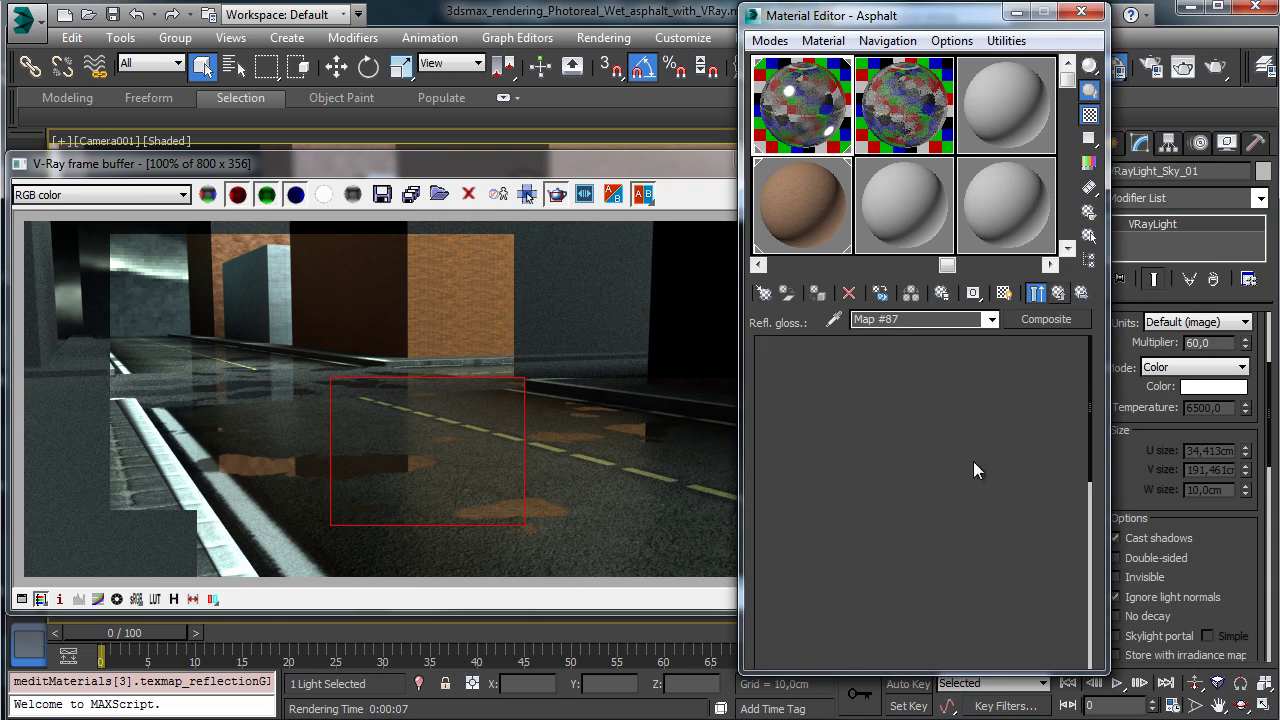
left_click(914, 500)
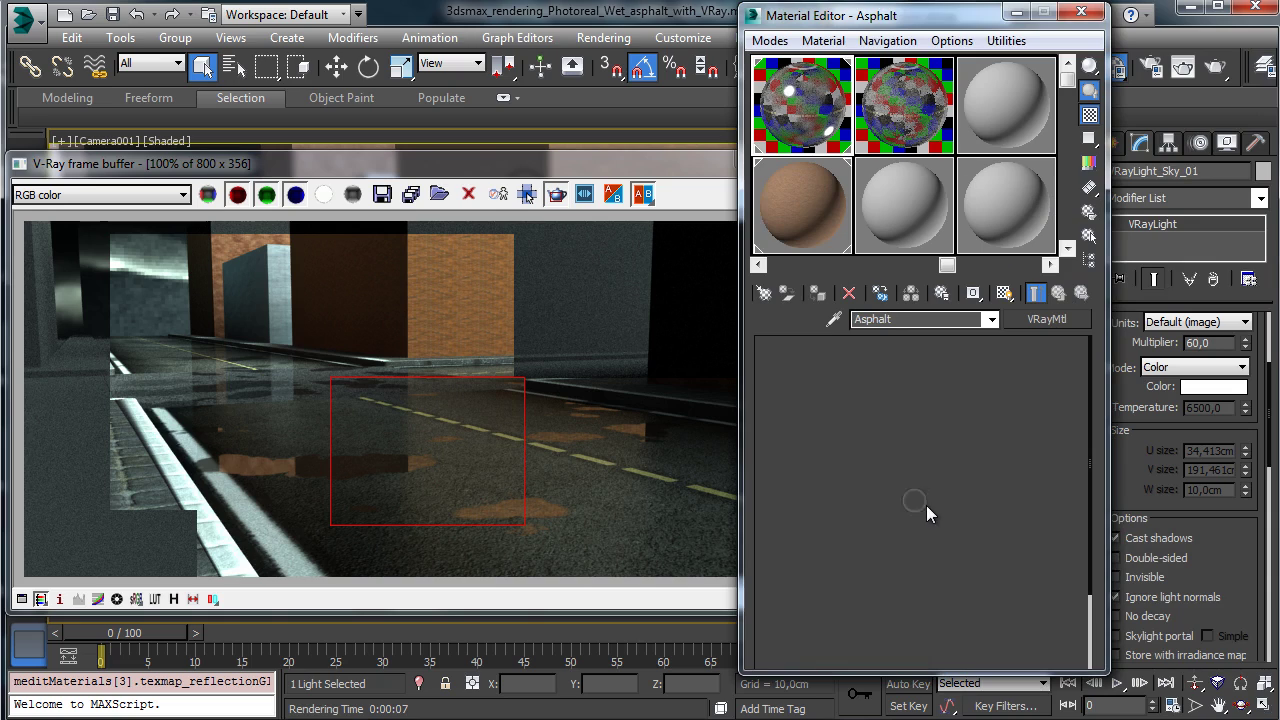
left_click(1036, 292)
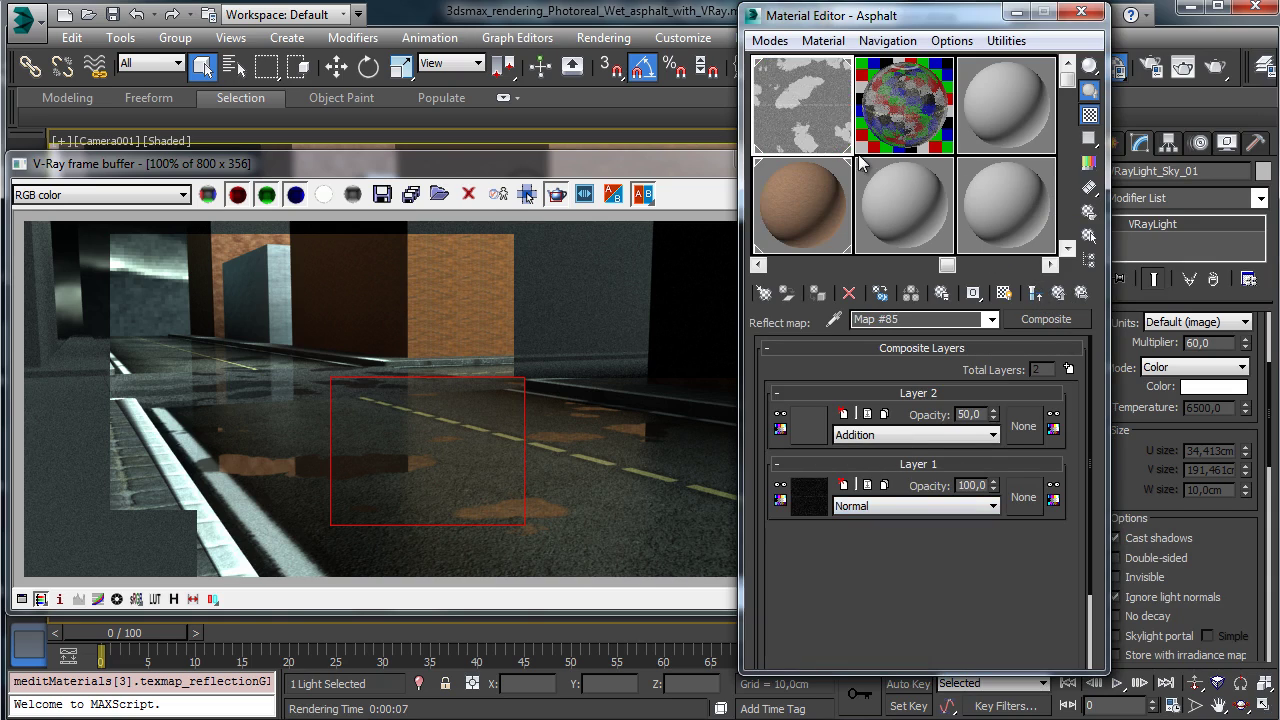
left_click(820, 420)
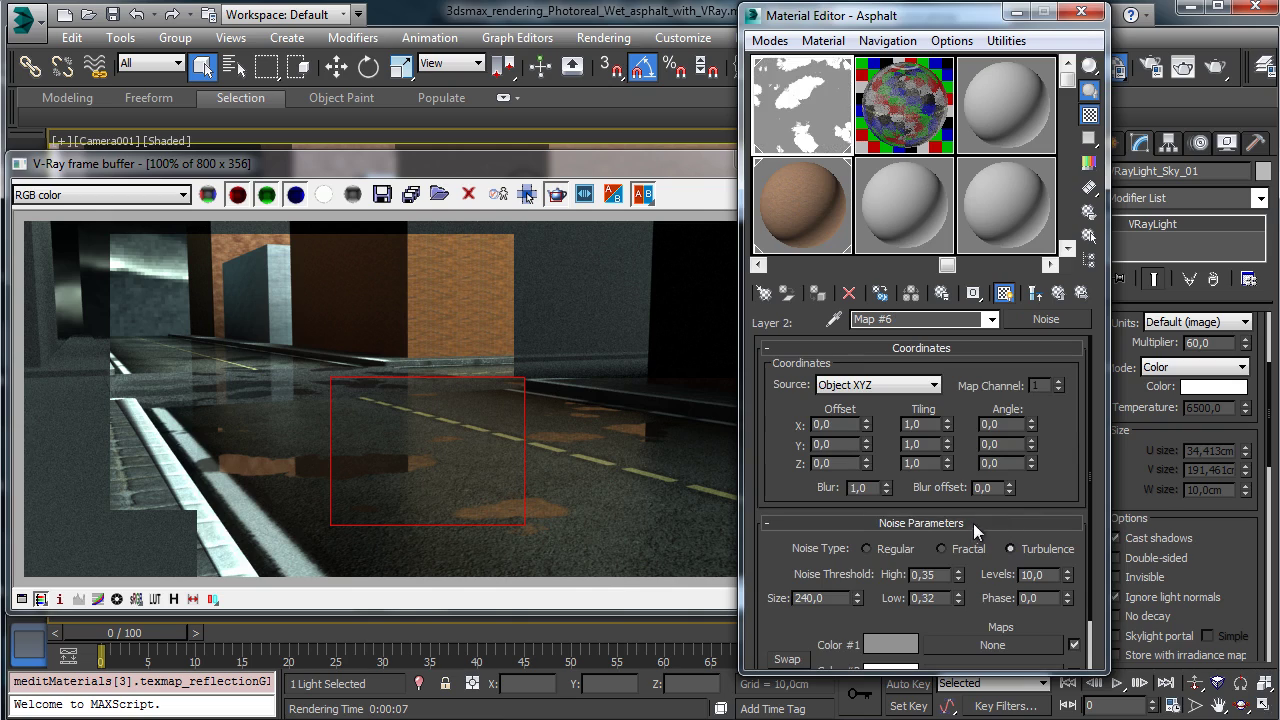
left_click(1061, 291)
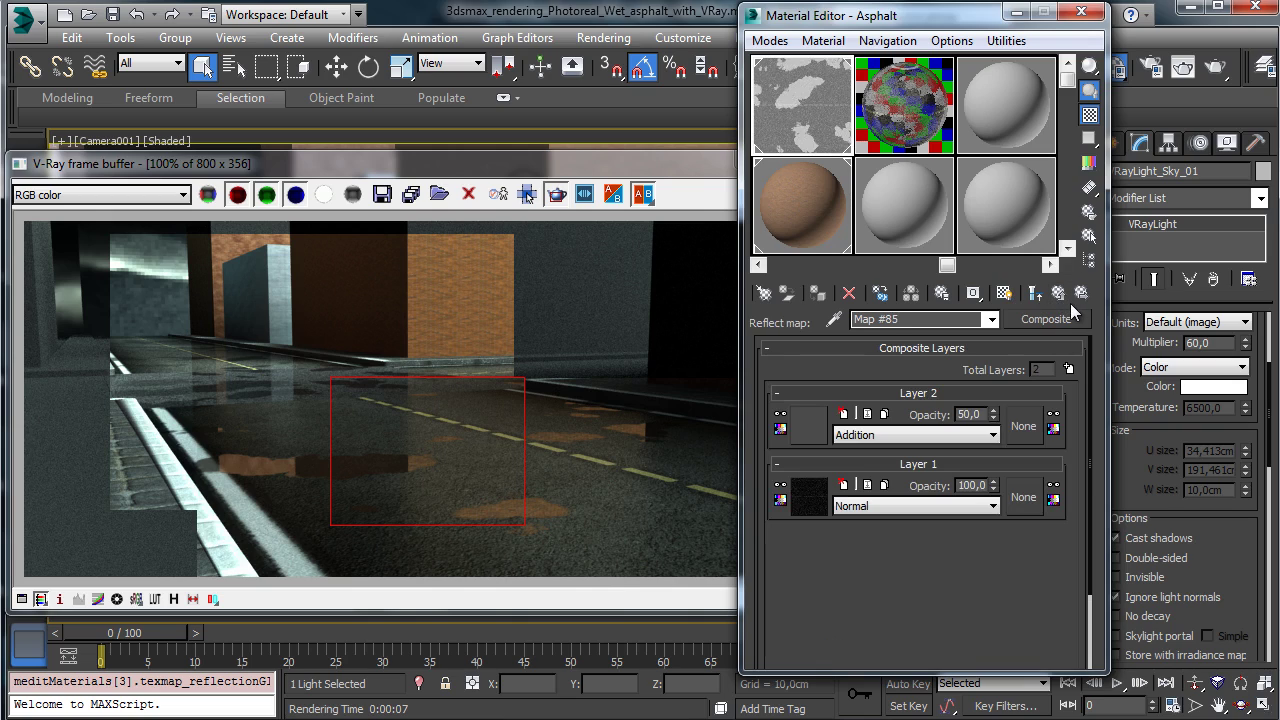
Set the RGB Level of the Reflect composite's Layer 1 Output map to 0.4 and test-render the marked road region.
left_click(811, 497)
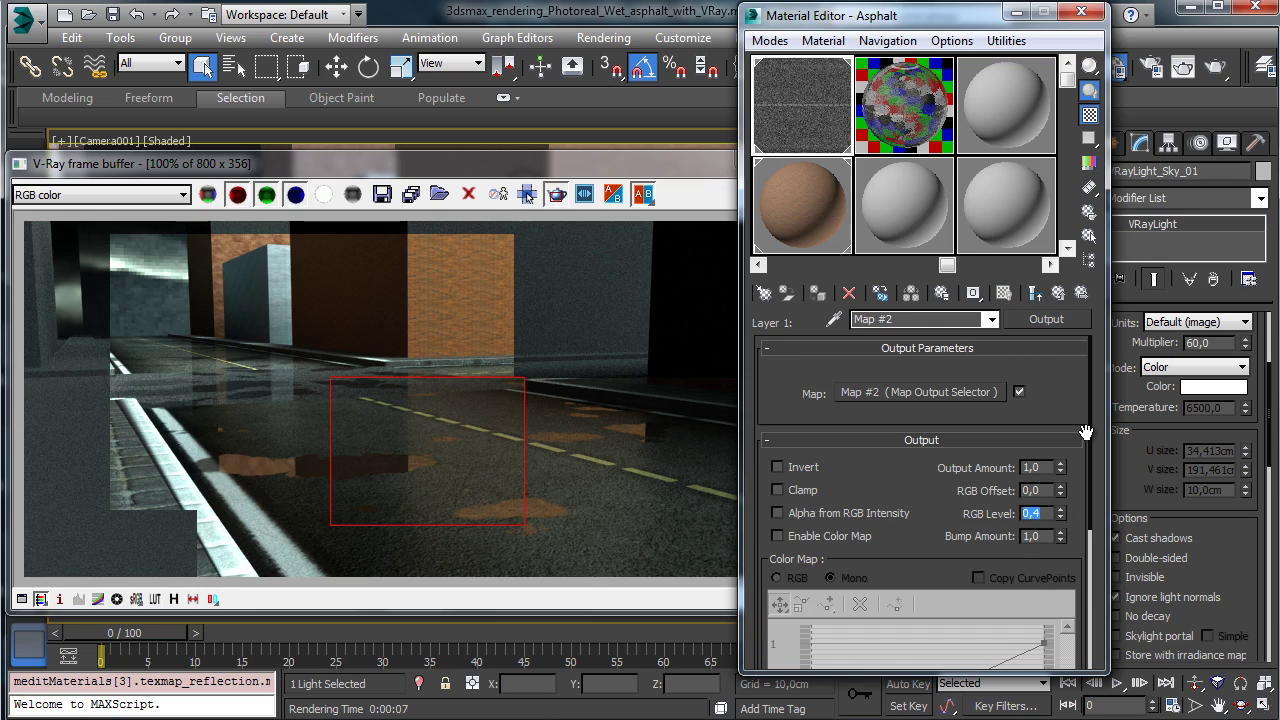
left_click(821, 193)
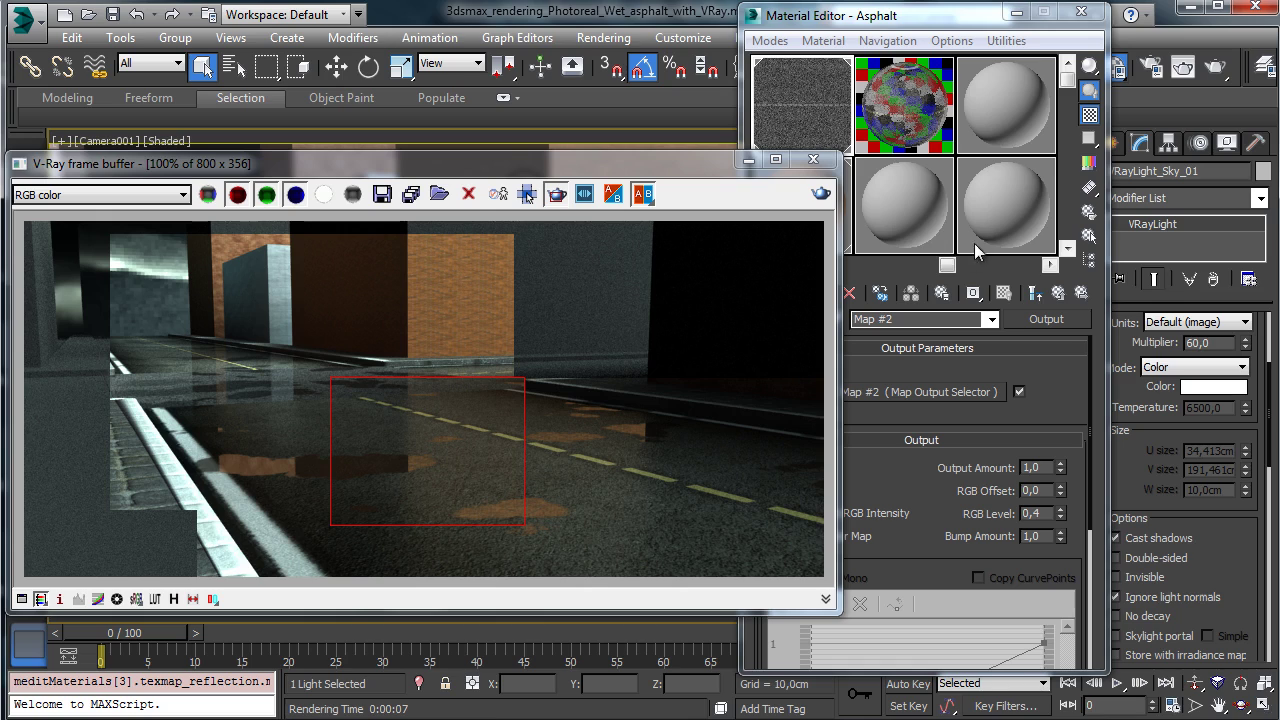
left_click(938, 22)
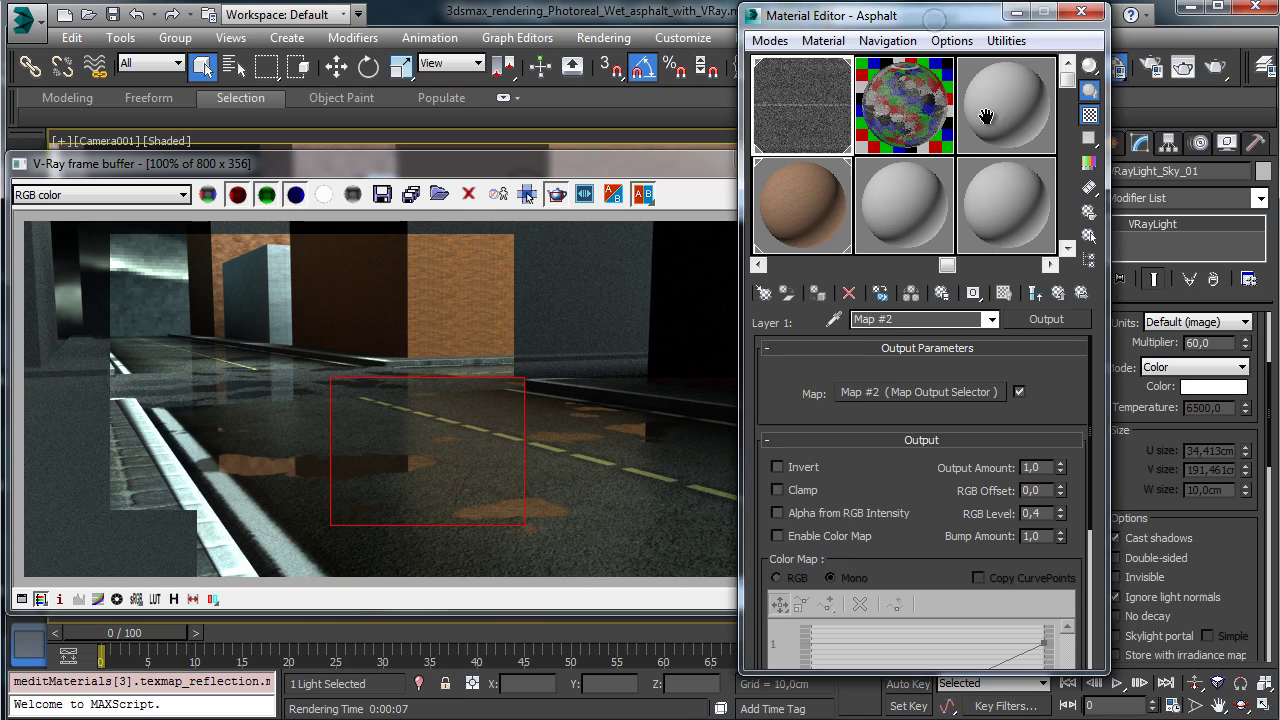
Save the scene and return to the Asphalt's Reflect map composite layers.
left_click(1061, 293)
left_click(112, 14)
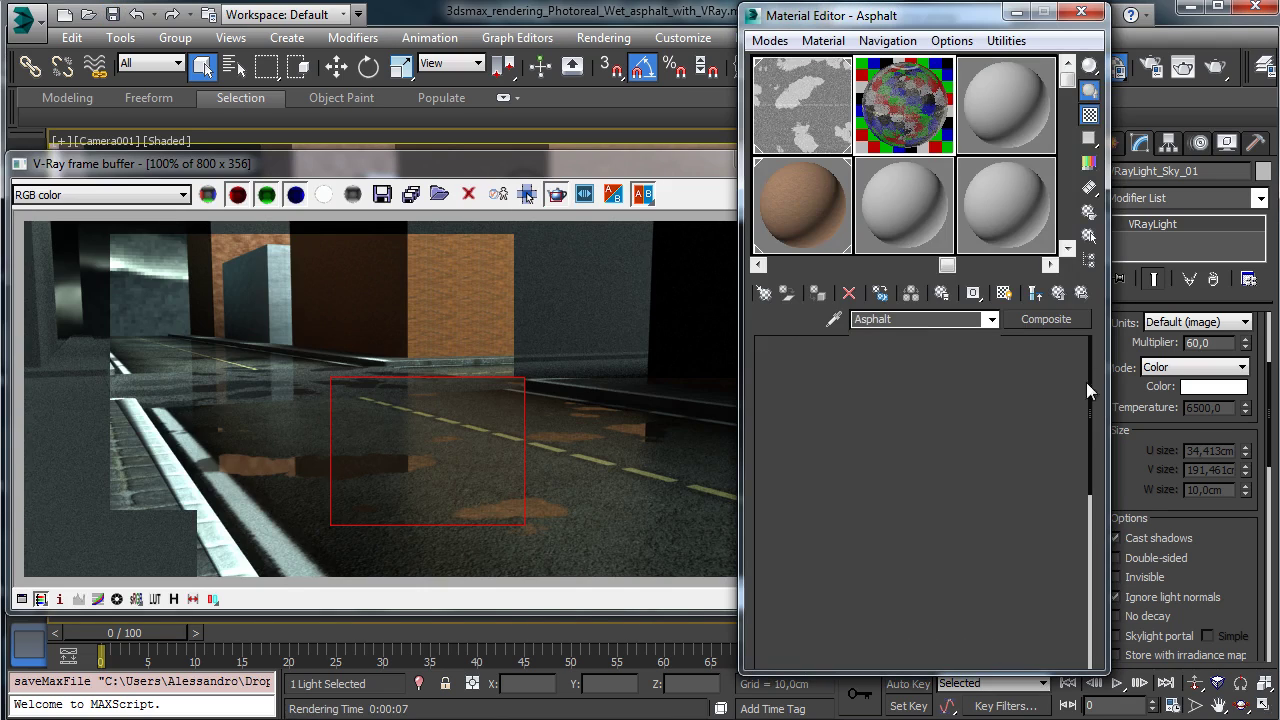
left_click_drag(943, 480, 947, 389)
left_click(838, 84)
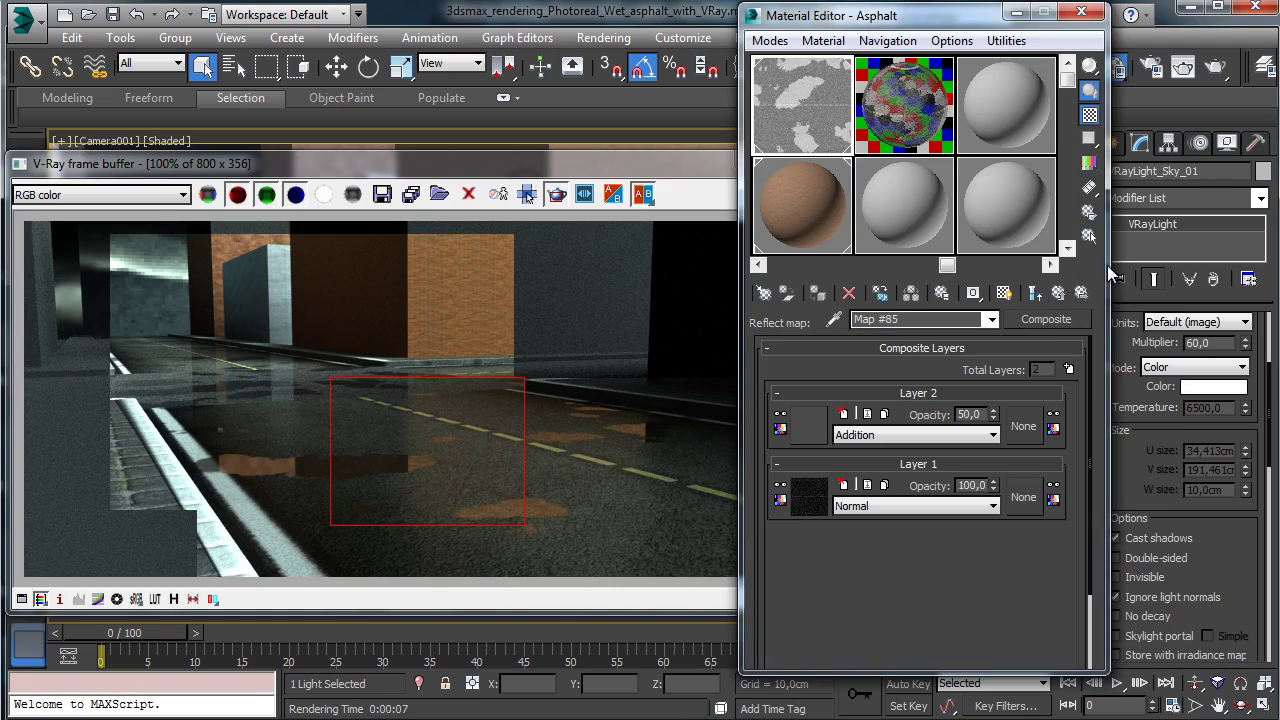
Go back to the Asphalt's VRayMtl parameters and enable Fresnel reflections.
left_click(1057, 296)
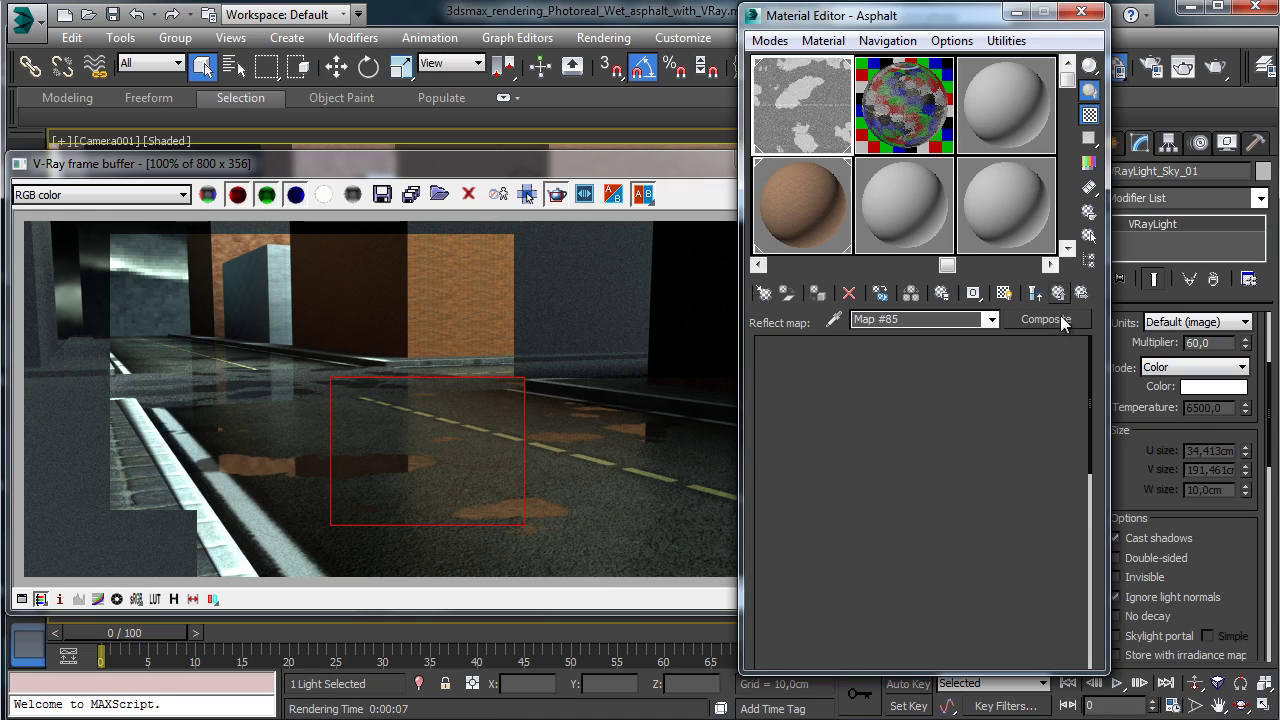
left_click_drag(1005, 473, 1011, 414)
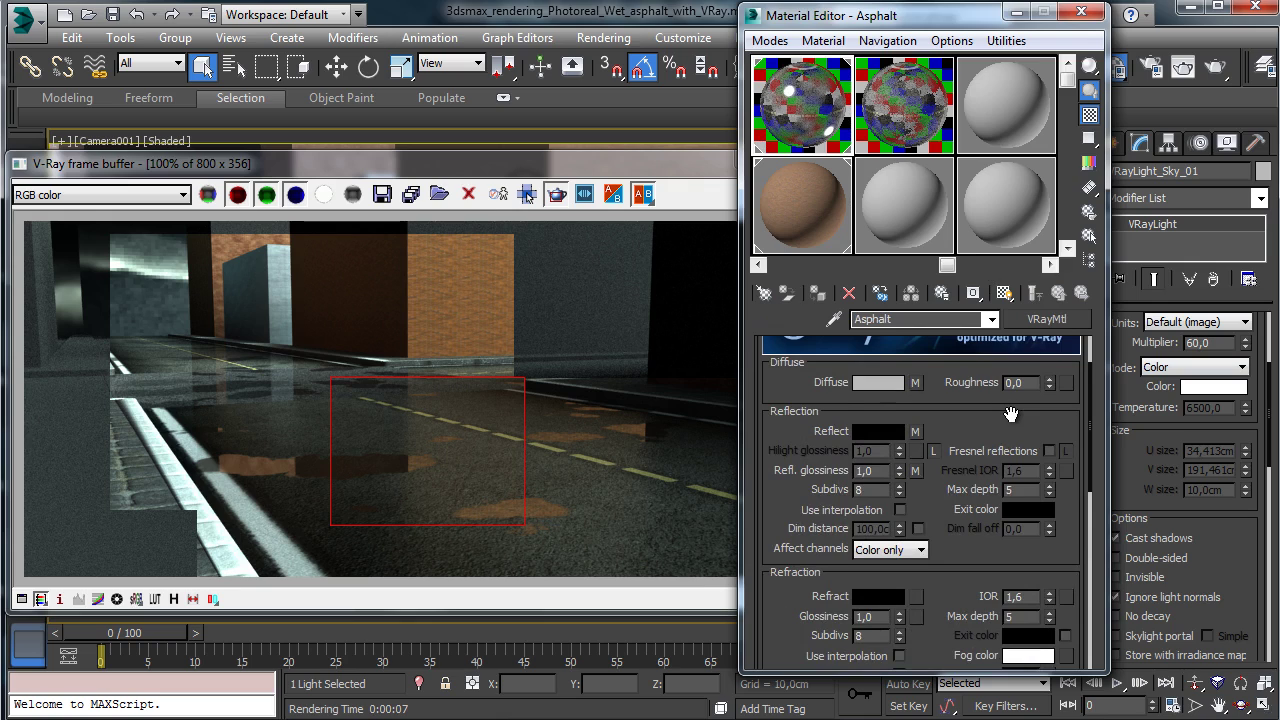
scroll(1011, 414, "down", 5)
scroll(1040, 425, "up", 4)
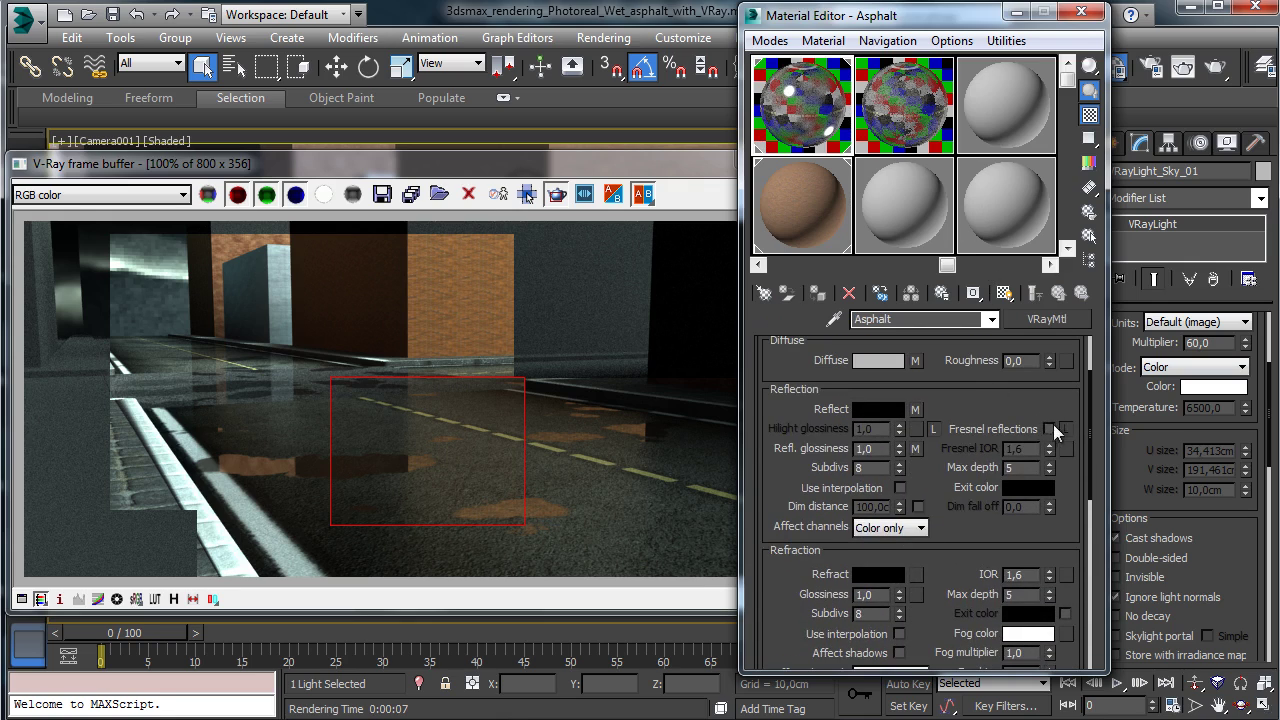
left_click(1049, 429)
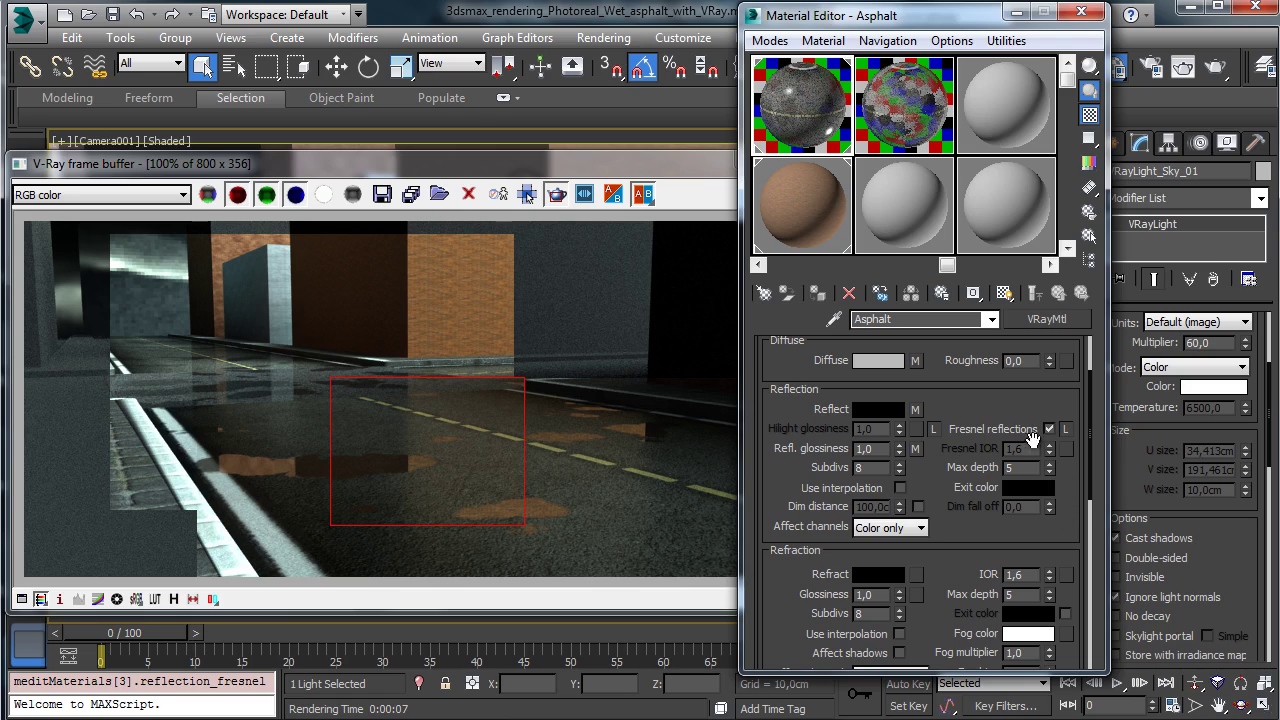
Set the Asphalt's refraction IOR to 14 and test-render the marked road region.
left_click(1024, 575)
type("14")
key("Return")
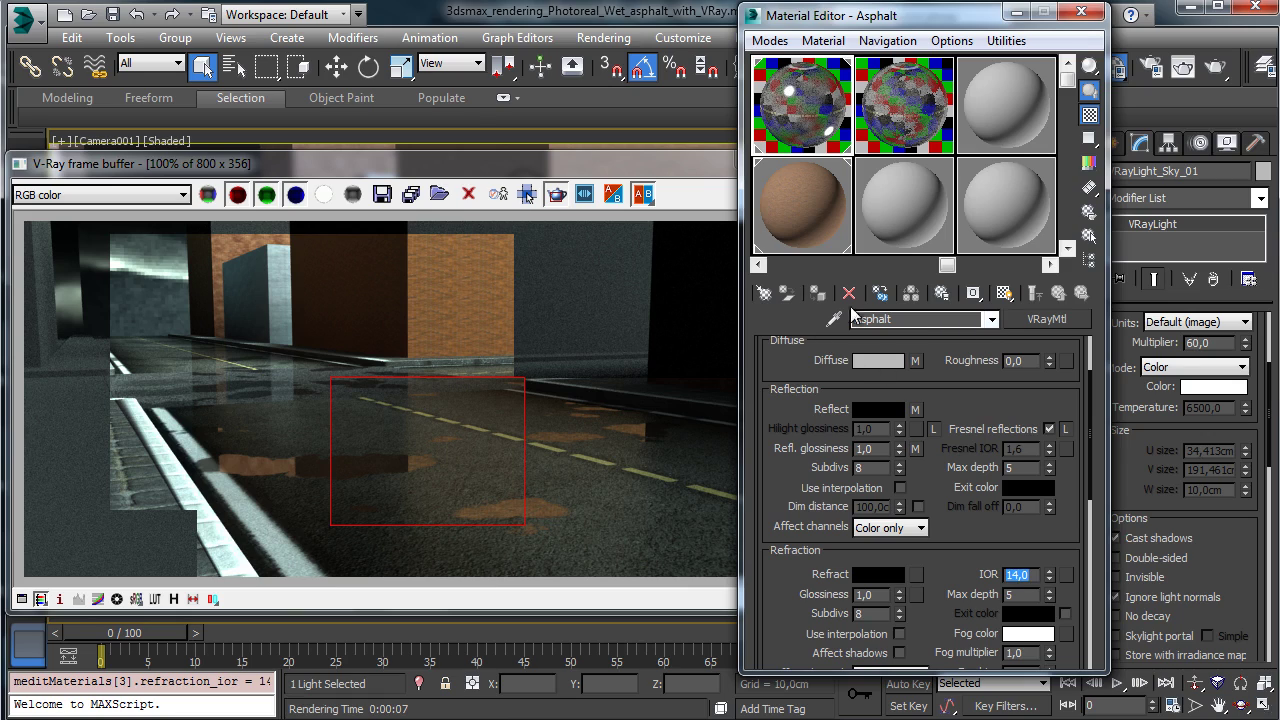
left_click(662, 166)
left_click(820, 193)
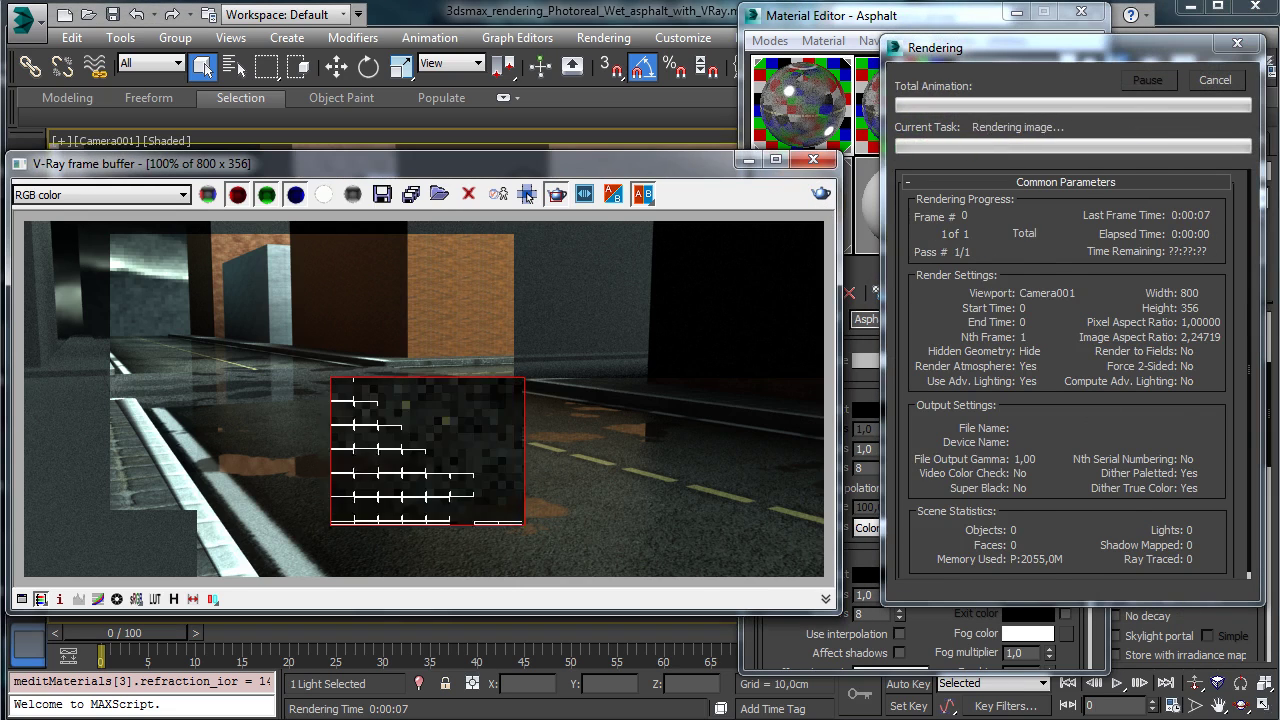
left_click(988, 532)
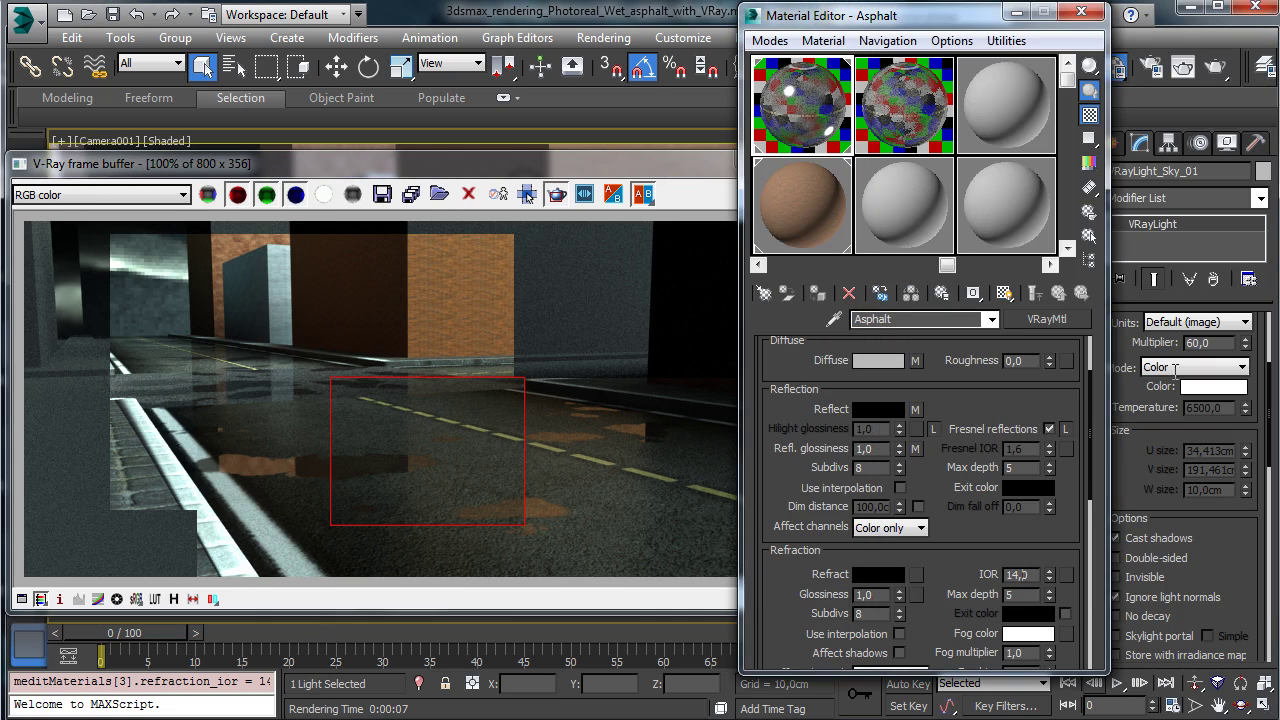
Set the Asphalt's reflection Subdivs to 16.
double_click(1017, 575)
double_click(870, 467)
type("16")
key("Return")
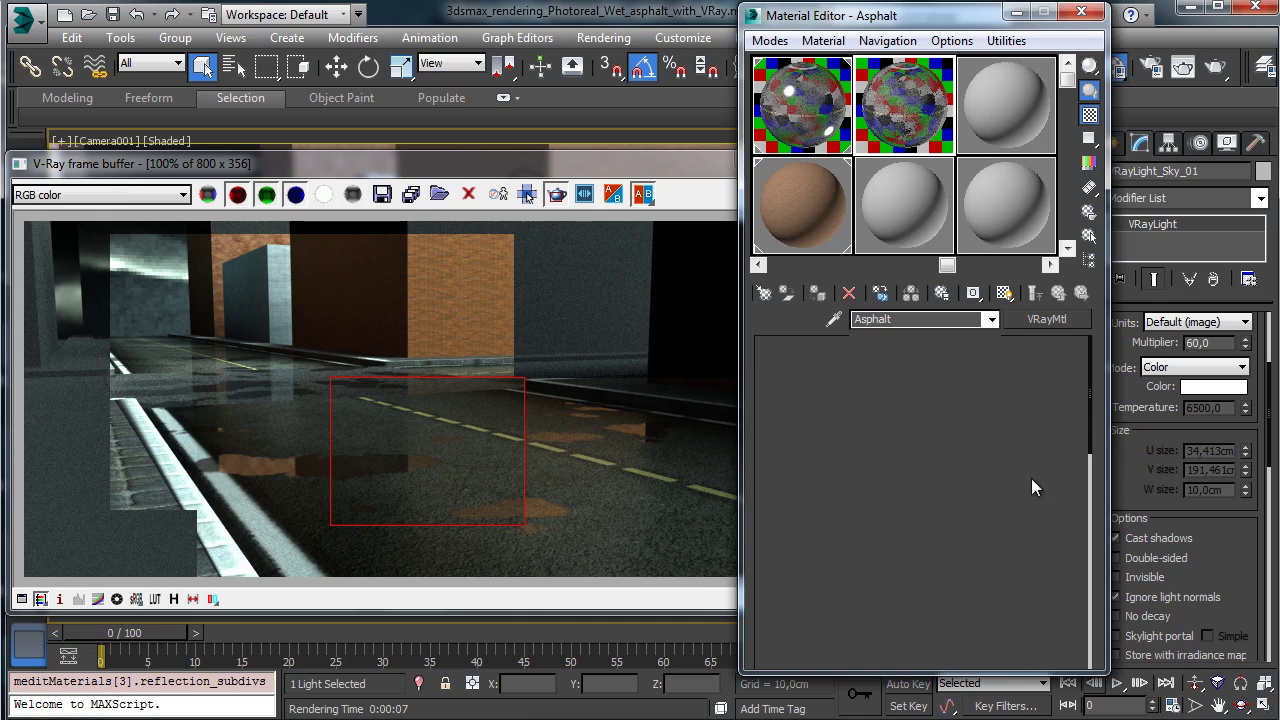
Copy the Bump composite map from the original Arch & Design Asphalt into the VRayMtl Asphalt's Bump slot and open it.
left_click_drag(934, 486, 936, 156)
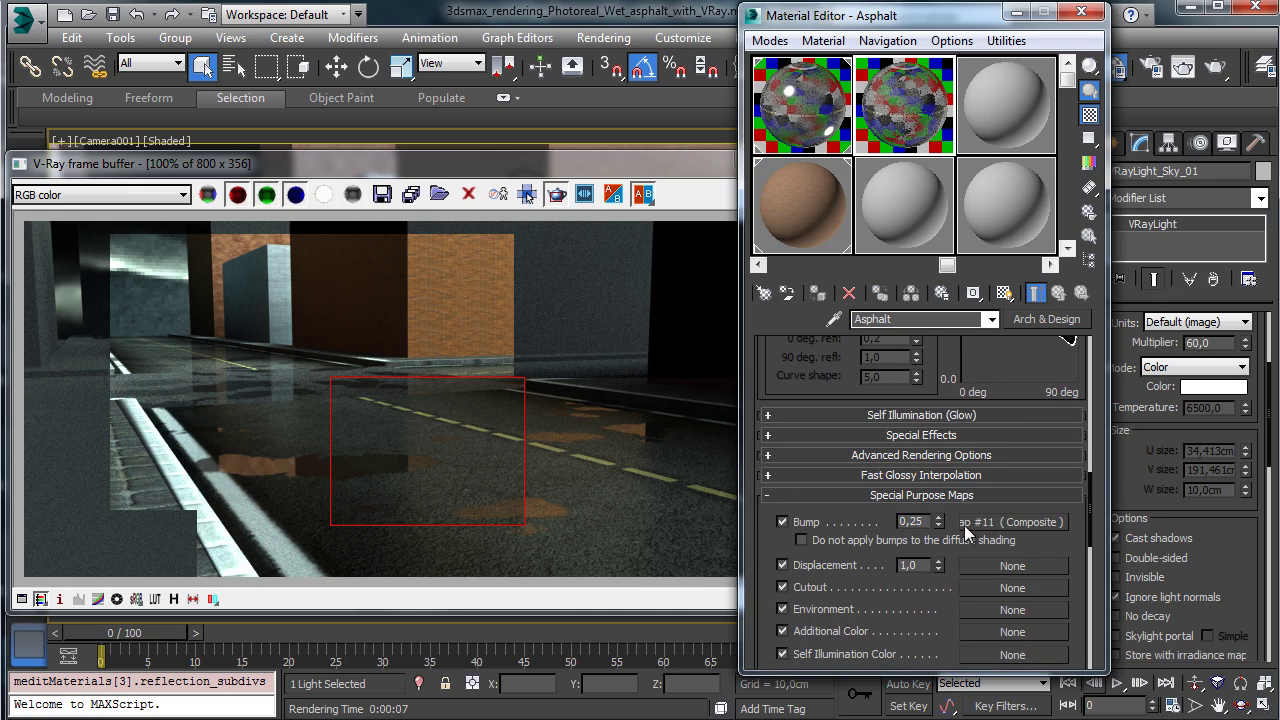
right_click(1000, 527)
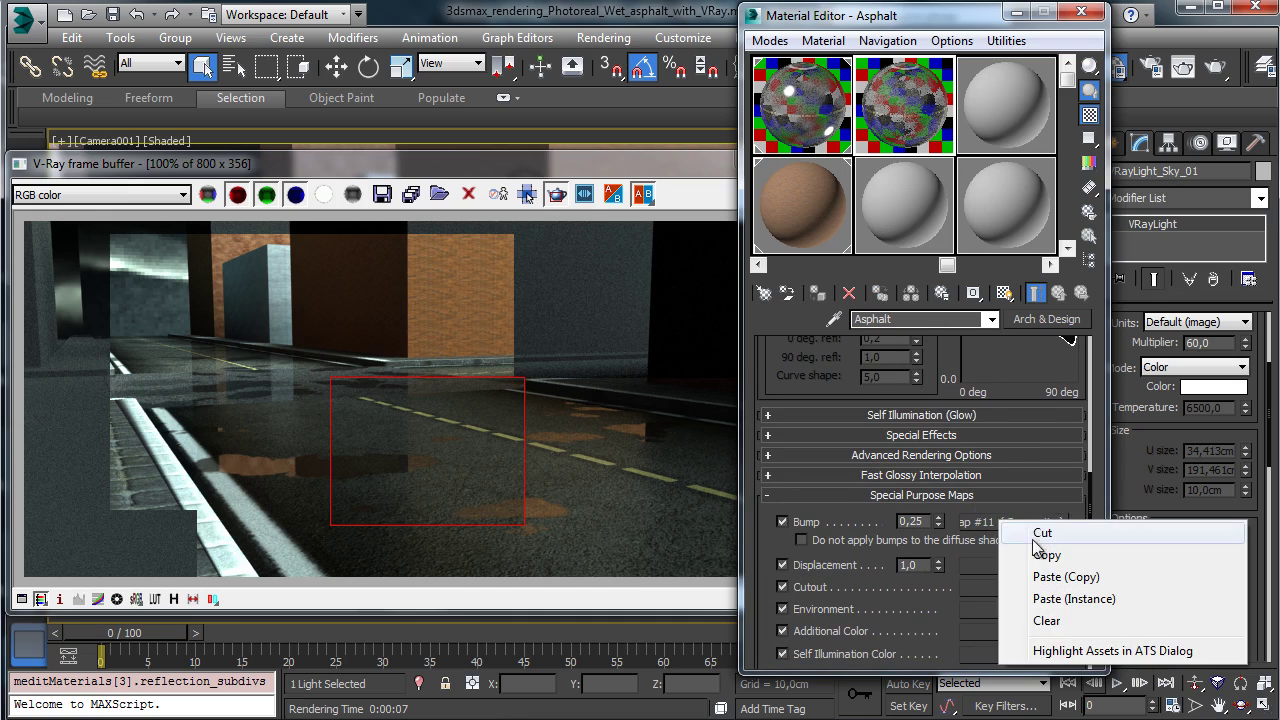
left_click(1010, 555)
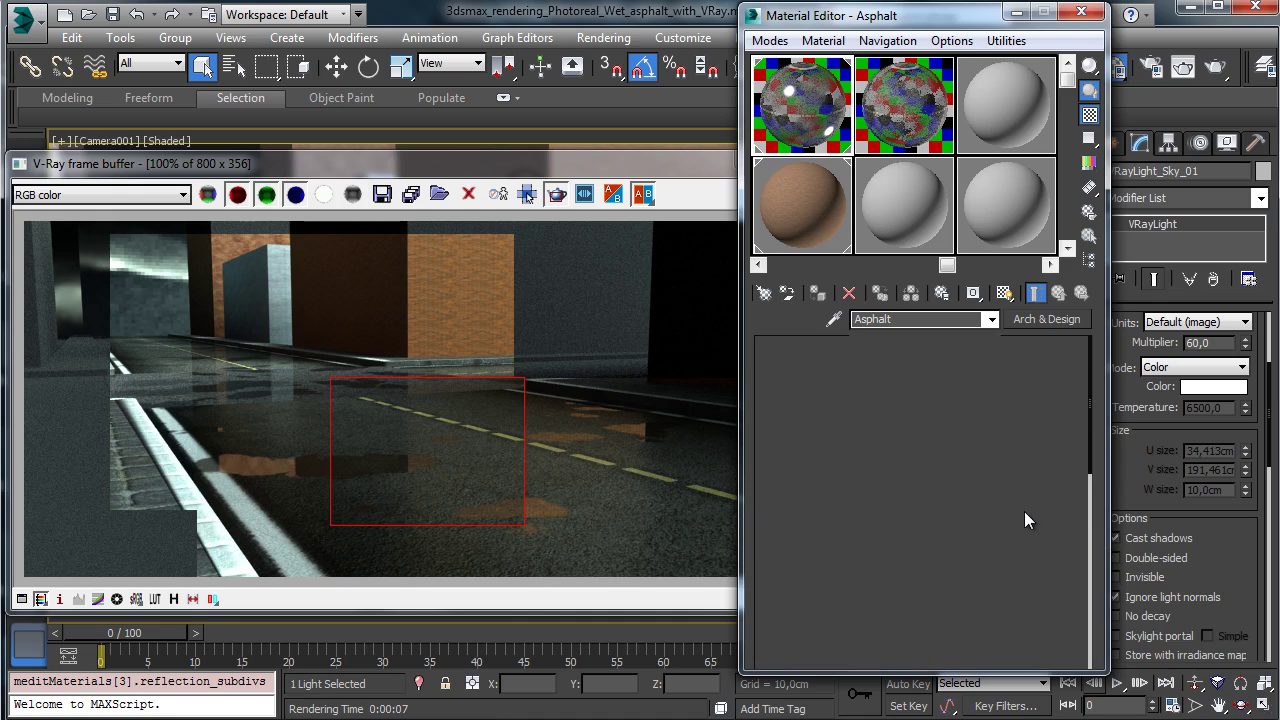
left_click_drag(960, 496, 983, 62)
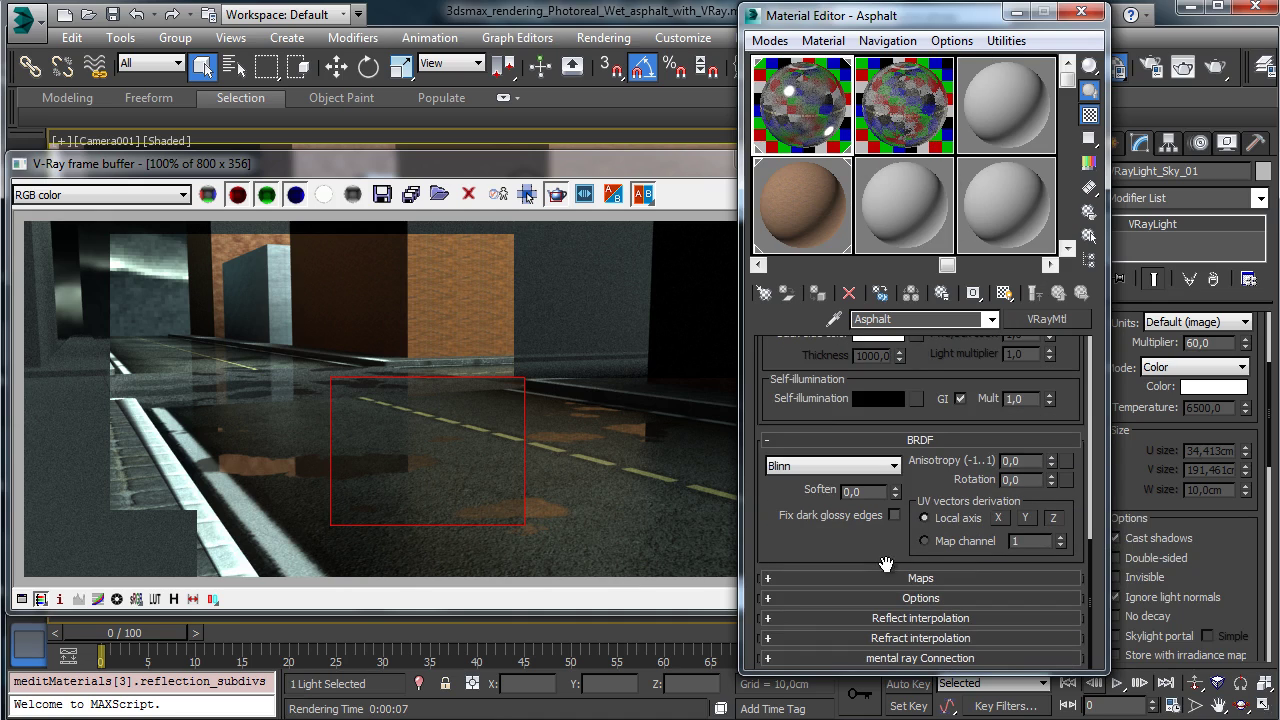
left_click(919, 578)
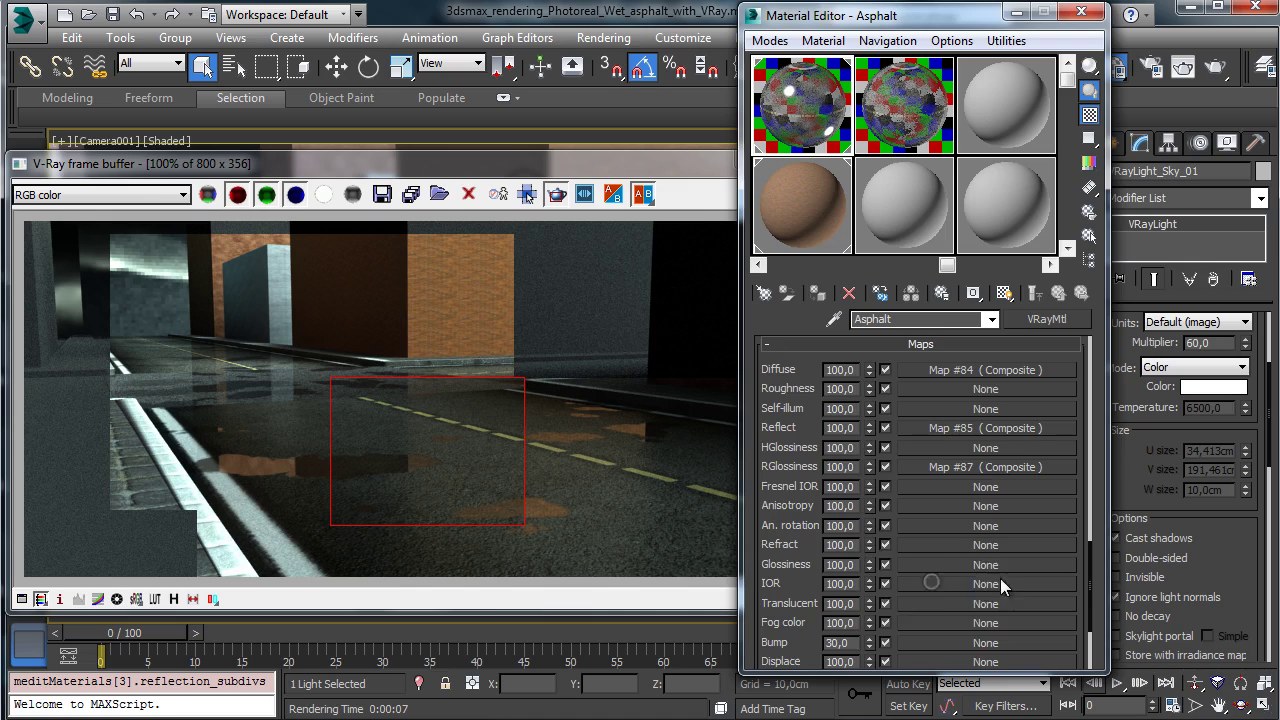
right_click(934, 644)
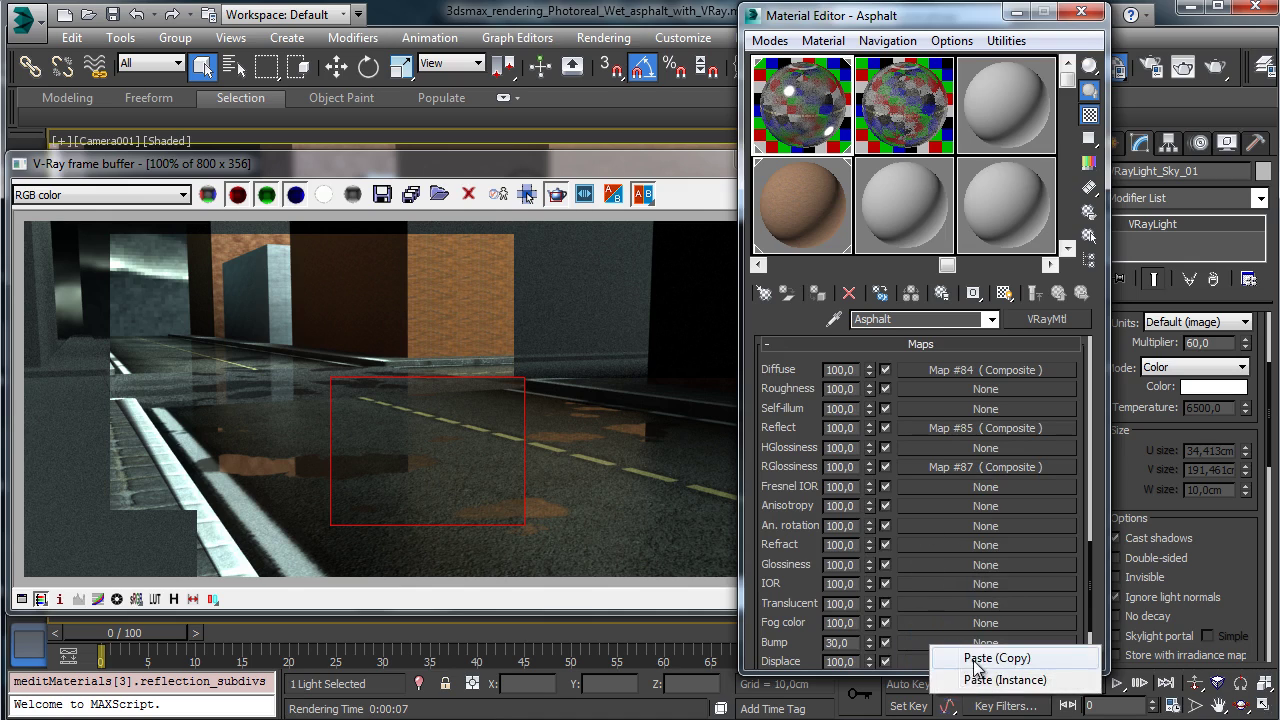
left_click(877, 640)
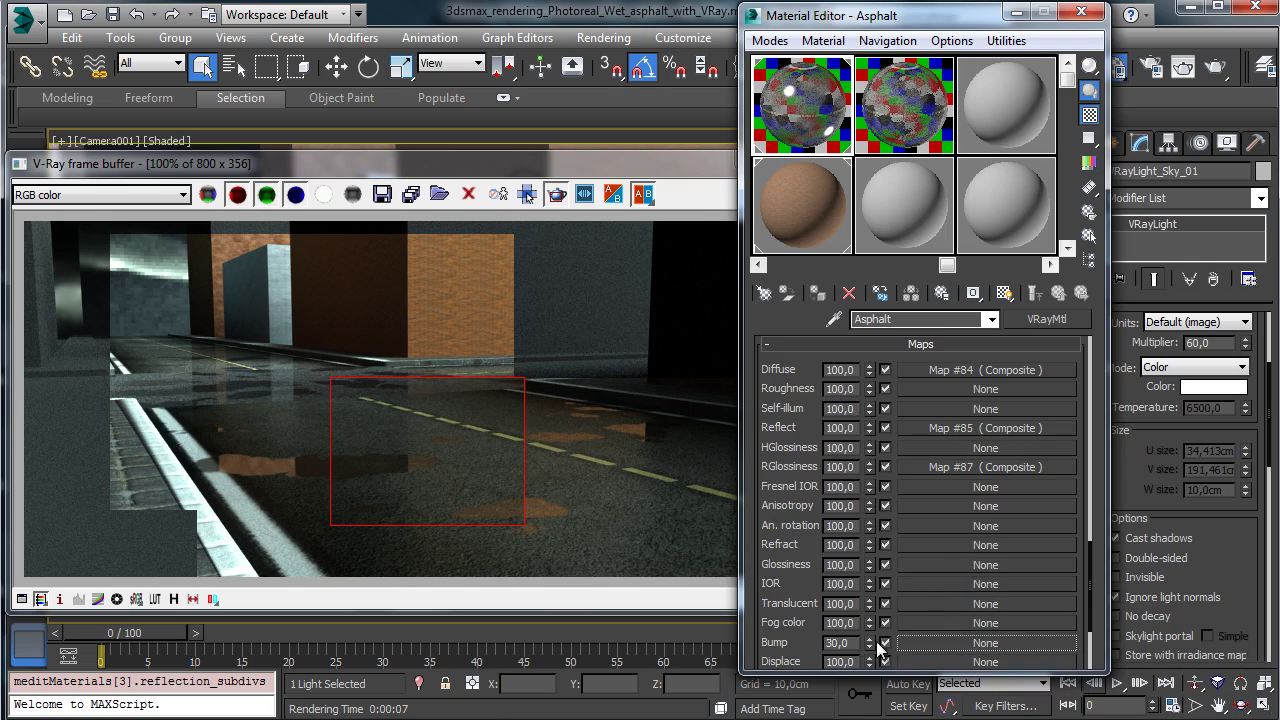
left_click(939, 642)
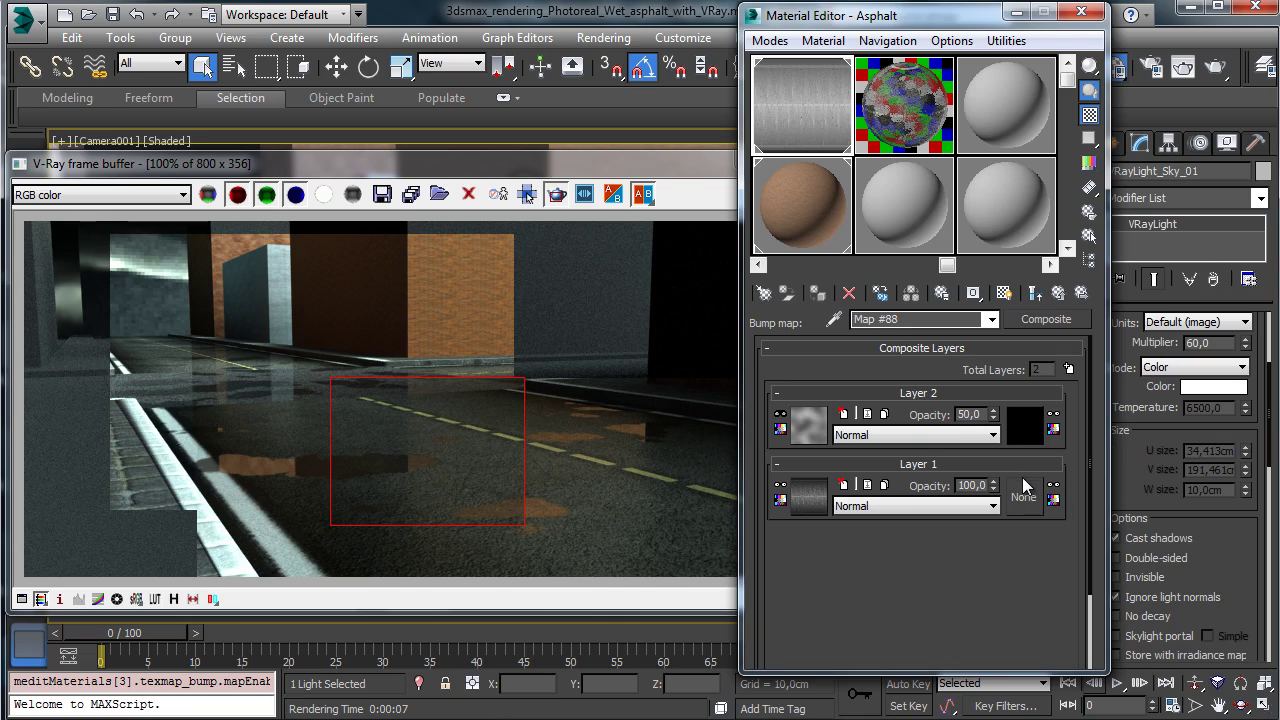
Copy Layer 2's noise mask into Layer 1's mask in the bump composite and swap the copied noise's two colors.
left_click(1022, 422)
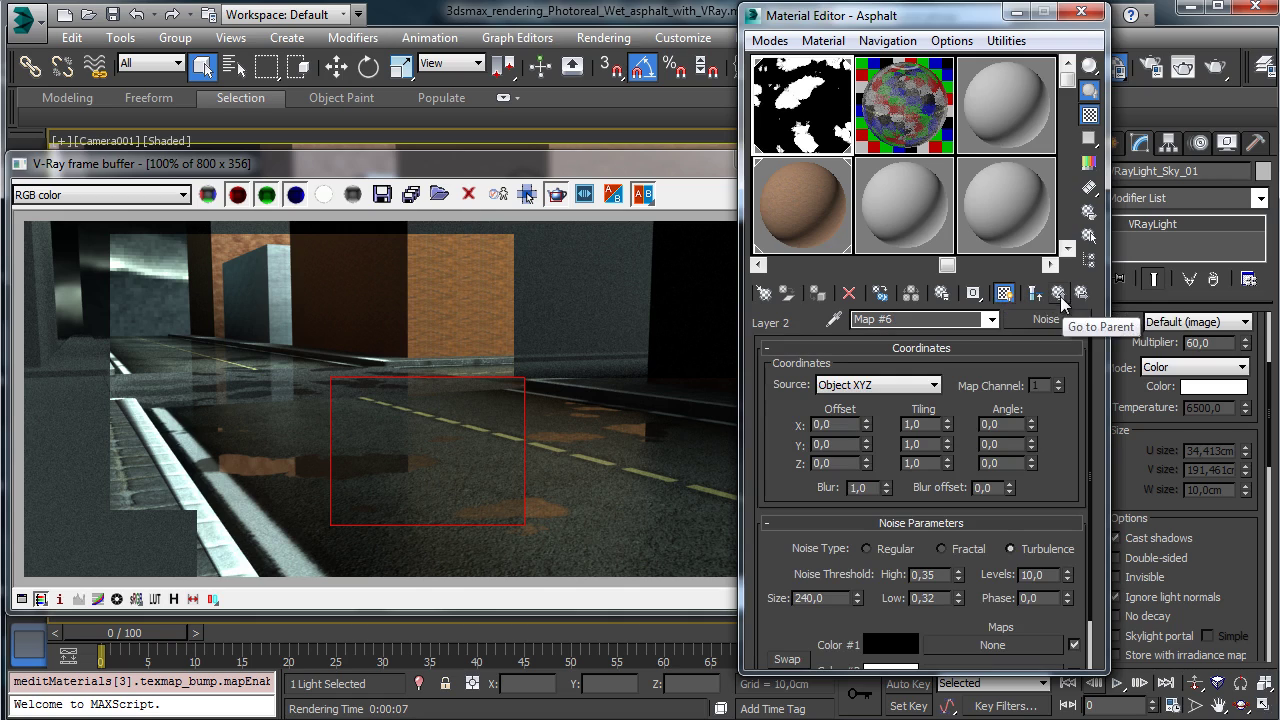
left_click(1035, 293)
right_click(1044, 428)
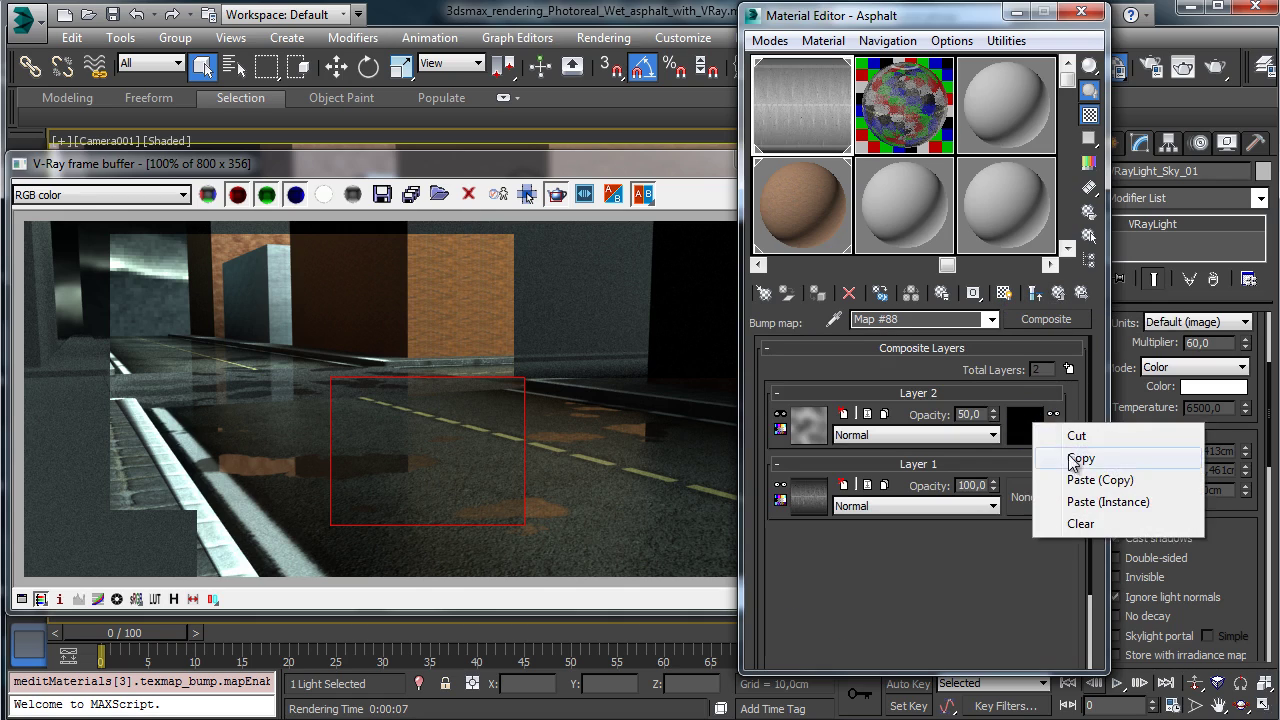
left_click(1078, 455)
right_click(1022, 500)
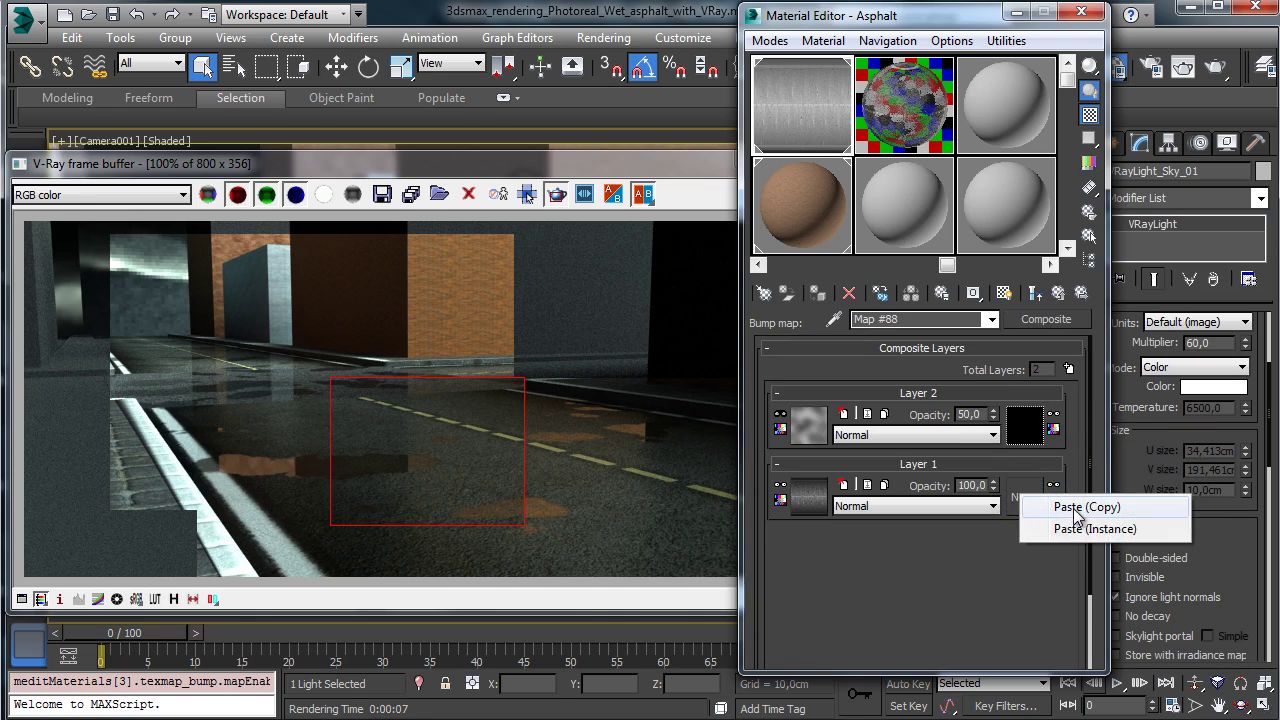
left_click(1068, 506)
left_click(1022, 508)
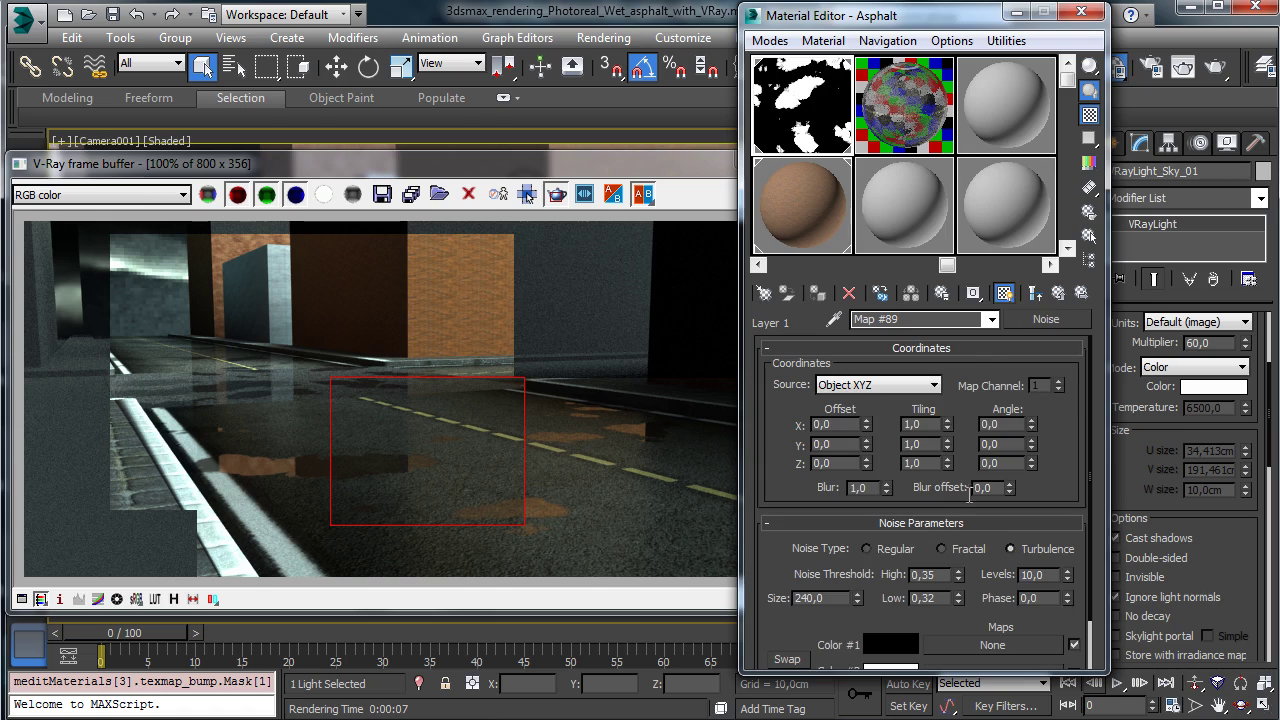
scroll(873, 591, "down", 2)
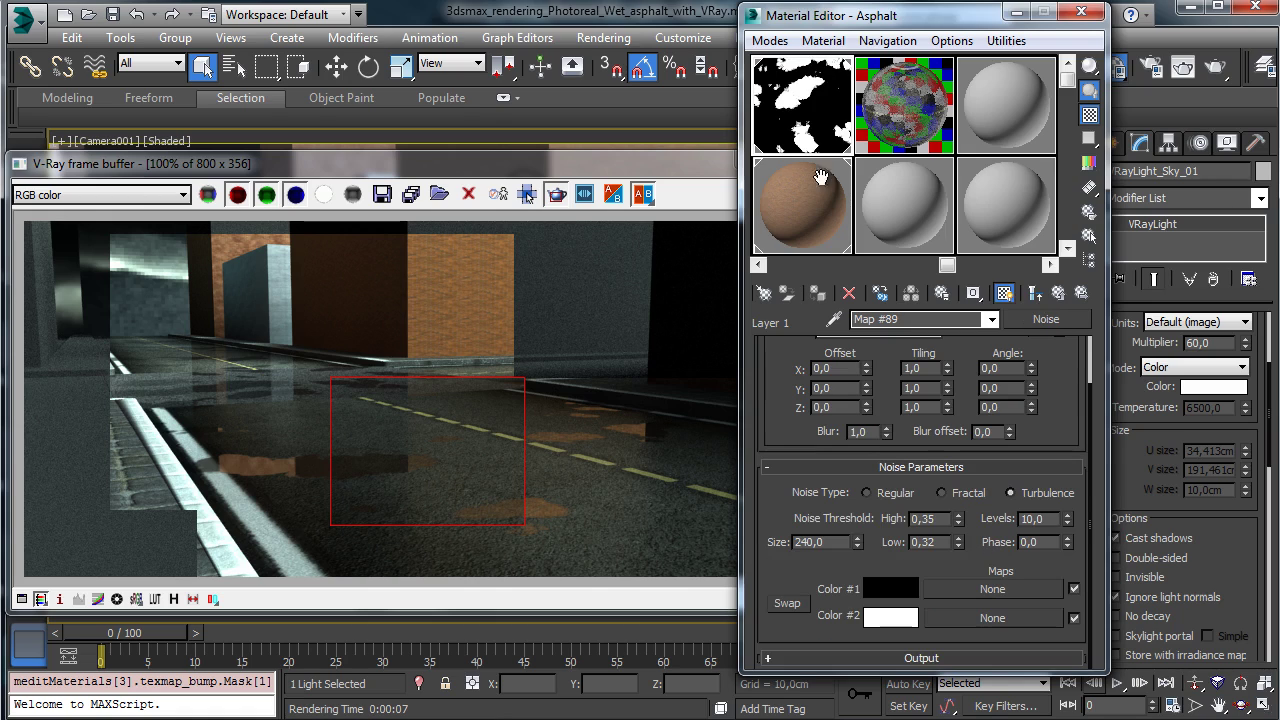
left_click(787, 603)
left_click(1036, 293)
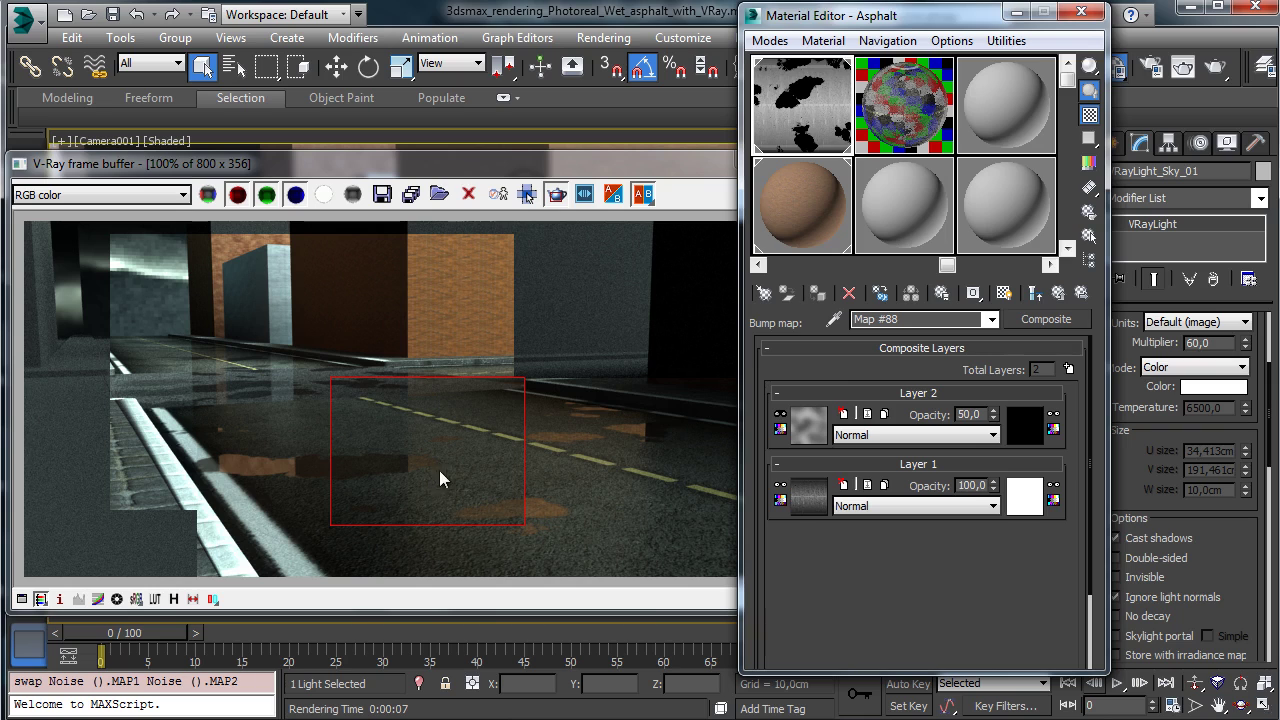
Test-render the marked road region and check both noise colors of the bump composite's Layer 1 mask.
left_click(1221, 68)
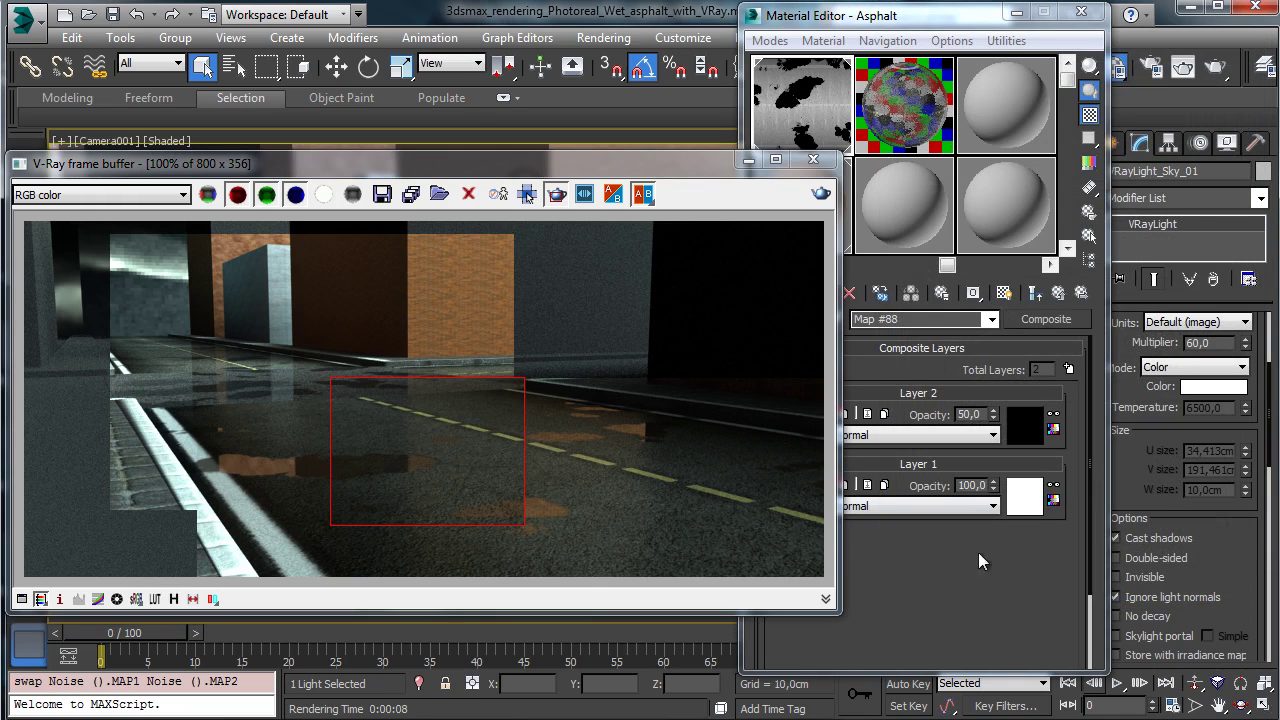
left_click(1024, 496)
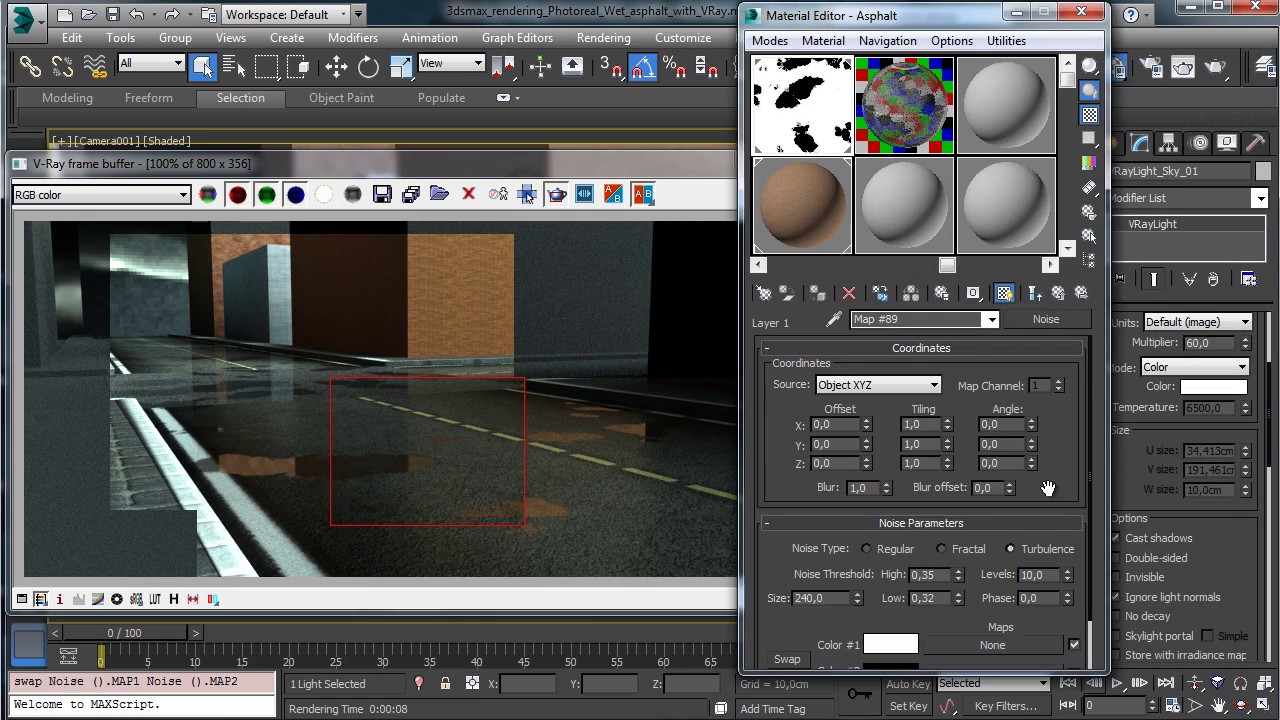
left_click_drag(1048, 487, 1031, 300)
left_click(890, 590)
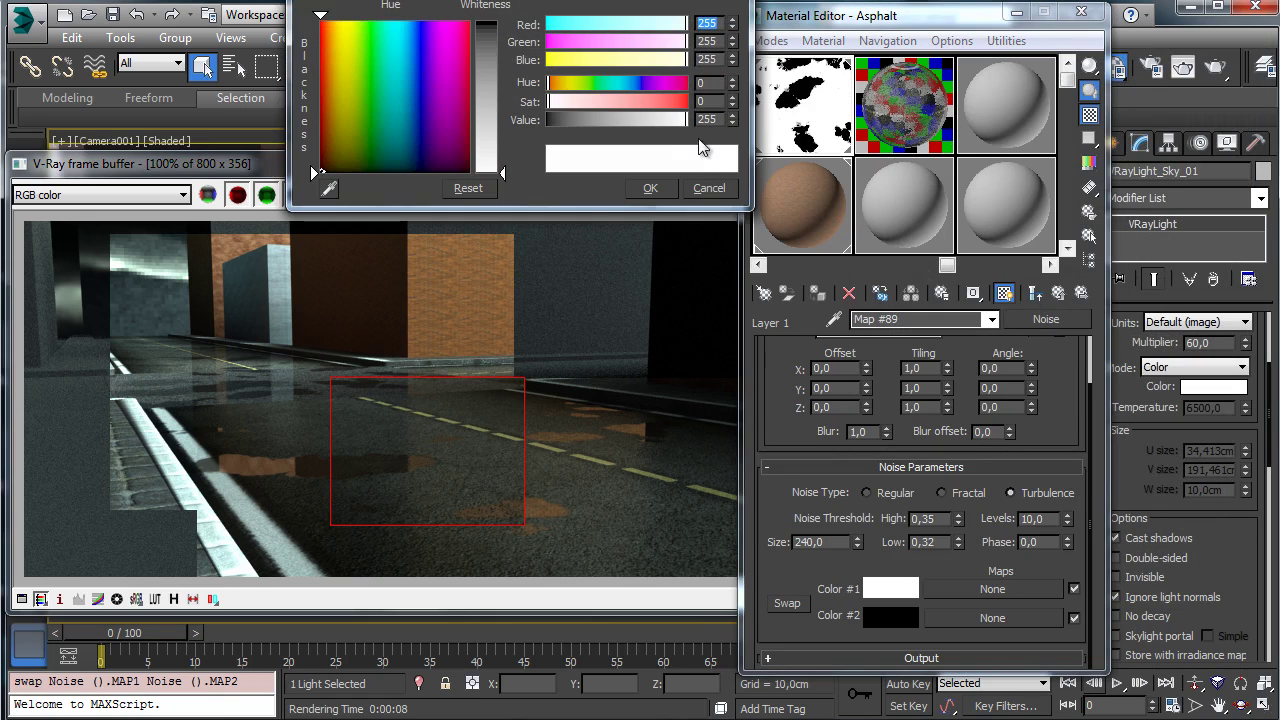
left_click(895, 617)
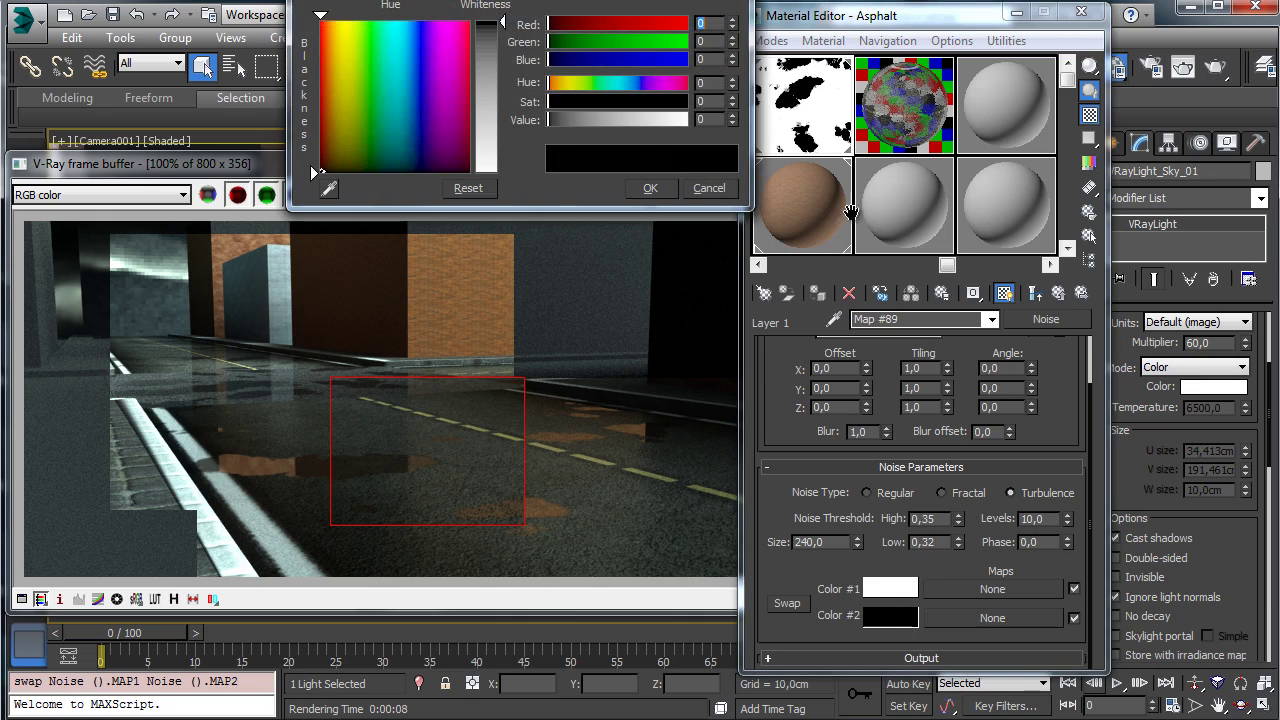
left_click(709, 188)
left_click(1060, 292)
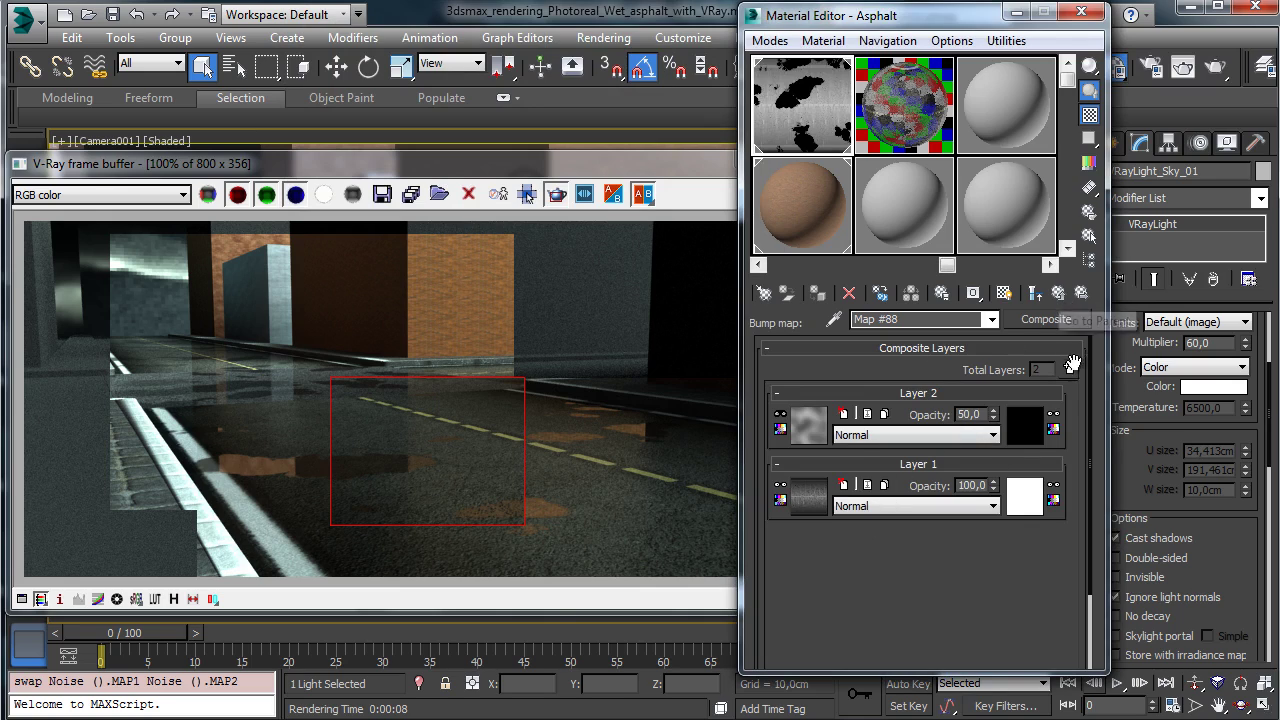
Turn on the bump composite's Layer 2 at 100 opacity and test-render a wider region over the puddles.
left_click(780, 416)
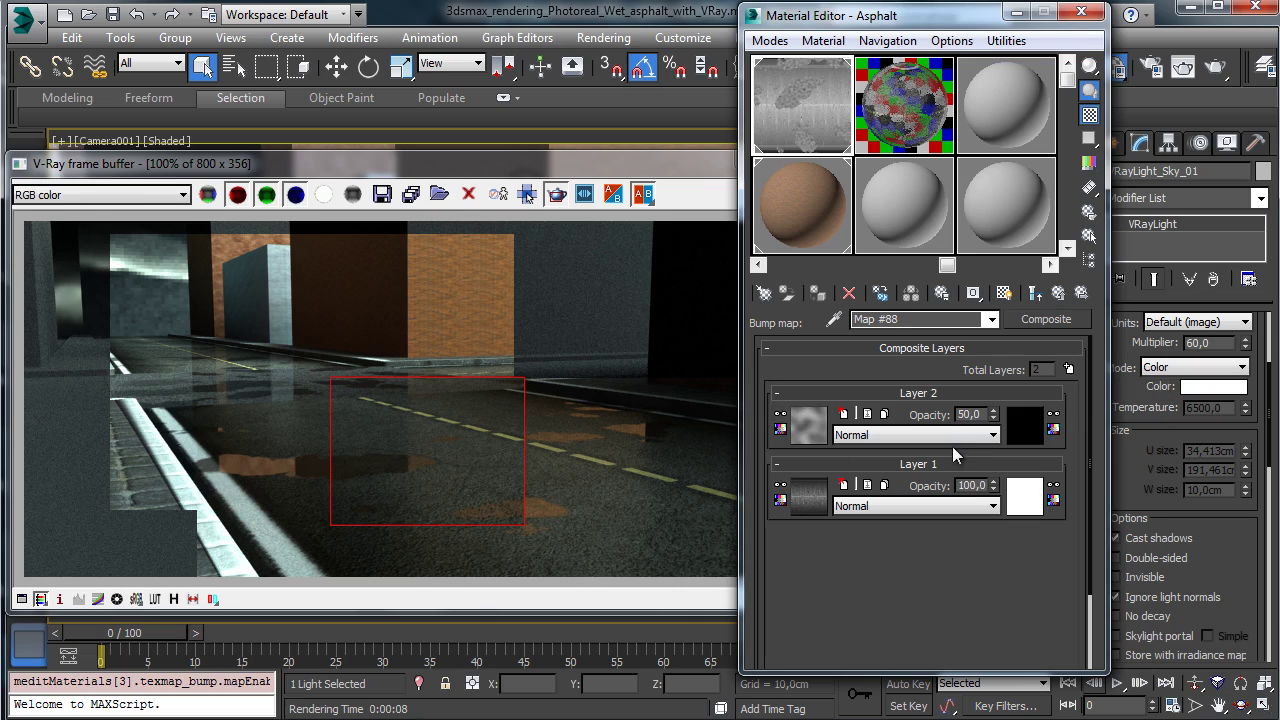
left_click(993, 412)
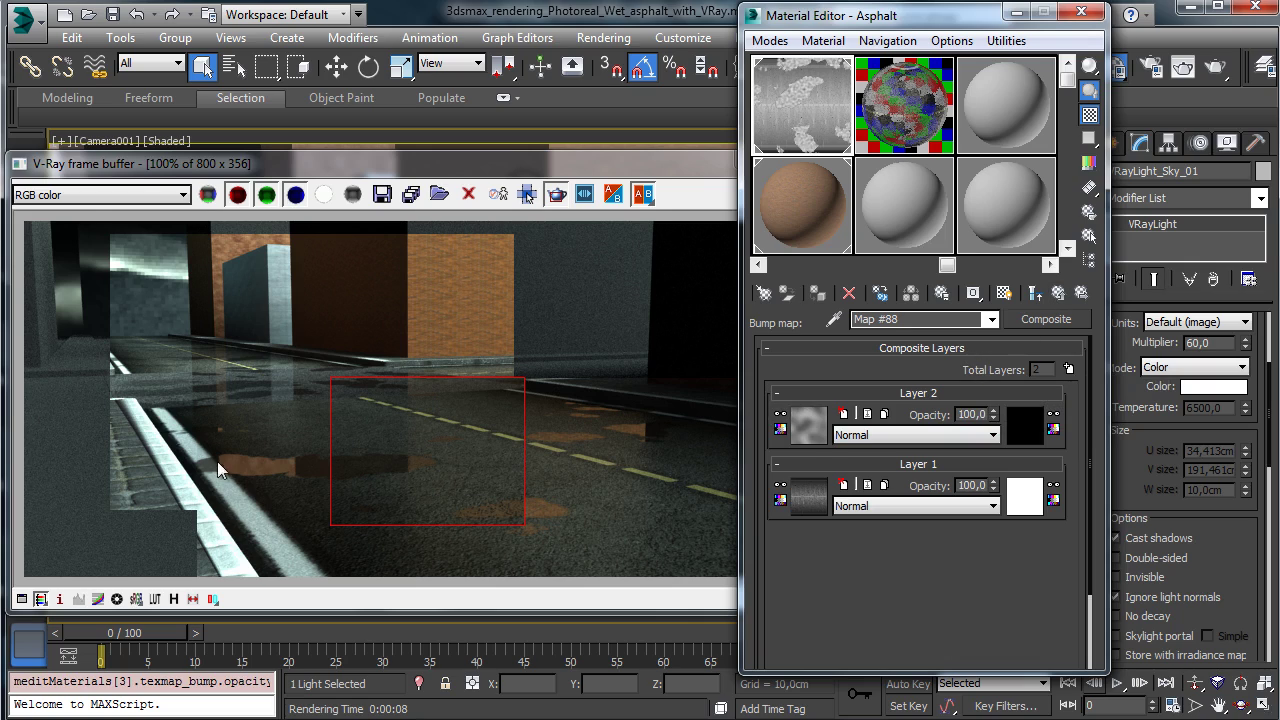
left_click_drag(189, 430, 606, 549)
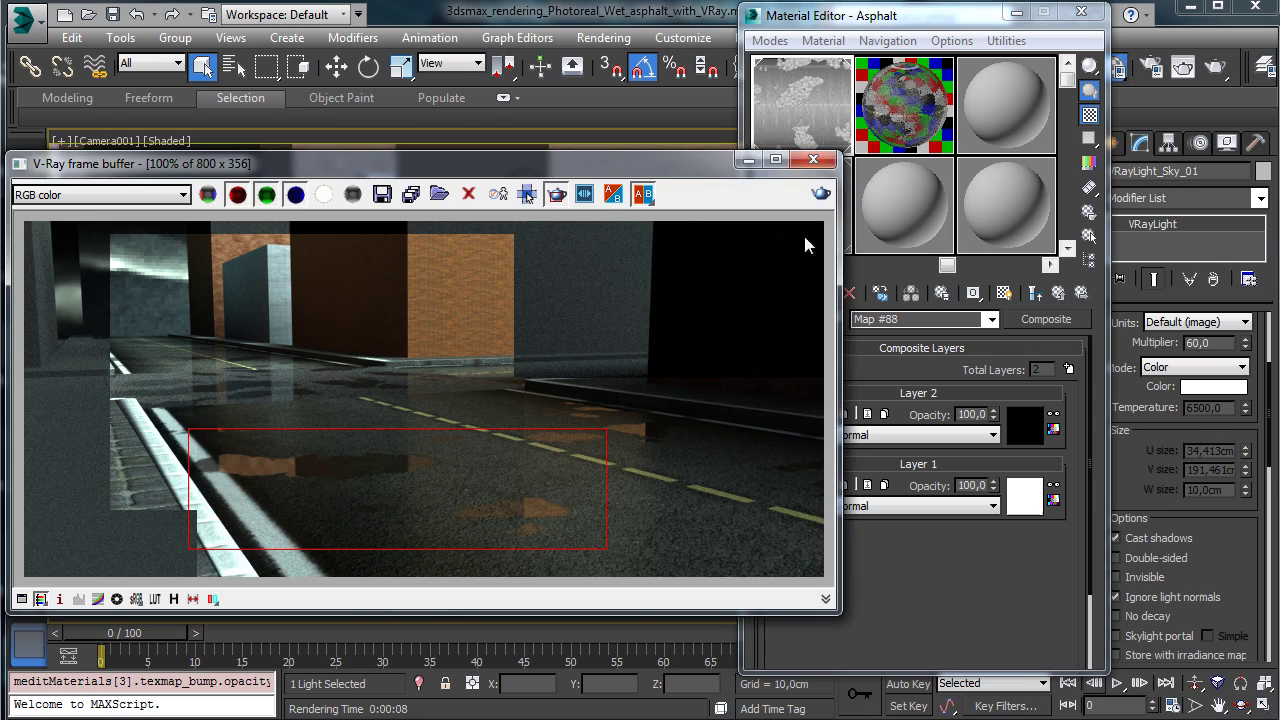
left_click(821, 193)
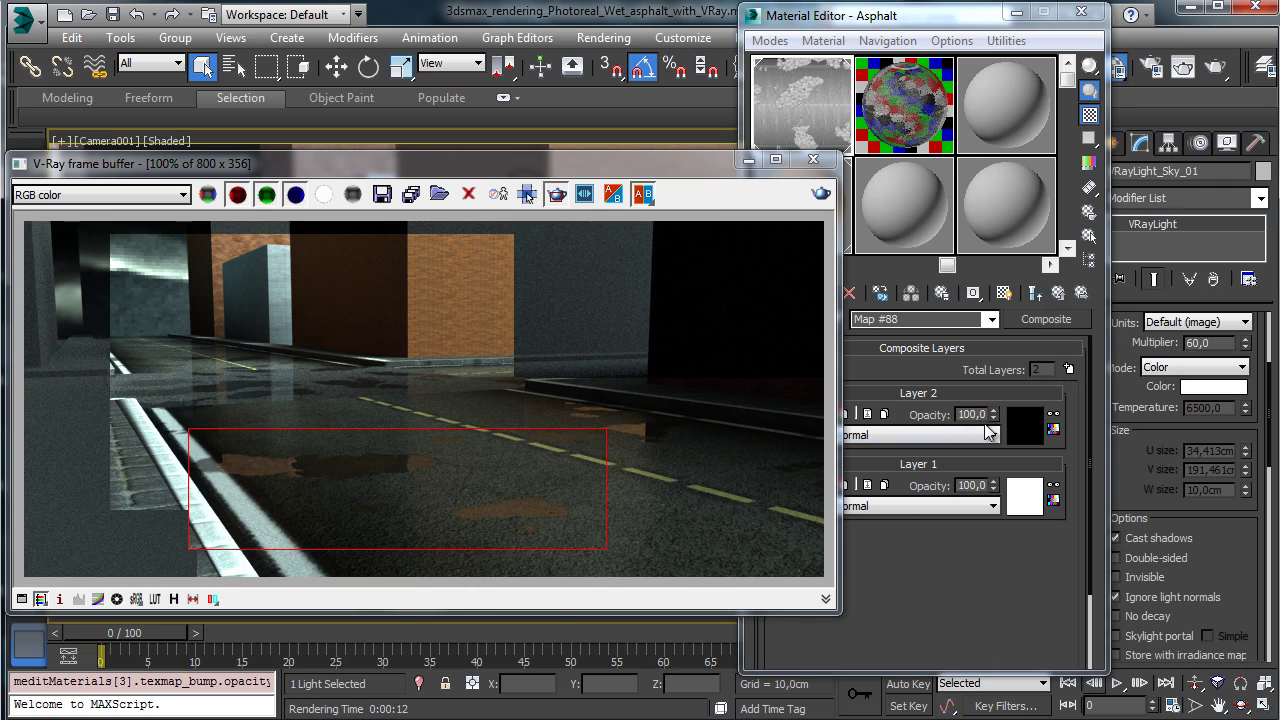
Reduce the bump composite's Layer 2 opacity to 7 and re-render the marked puddle region.
left_click(895, 558)
double_click(970, 414)
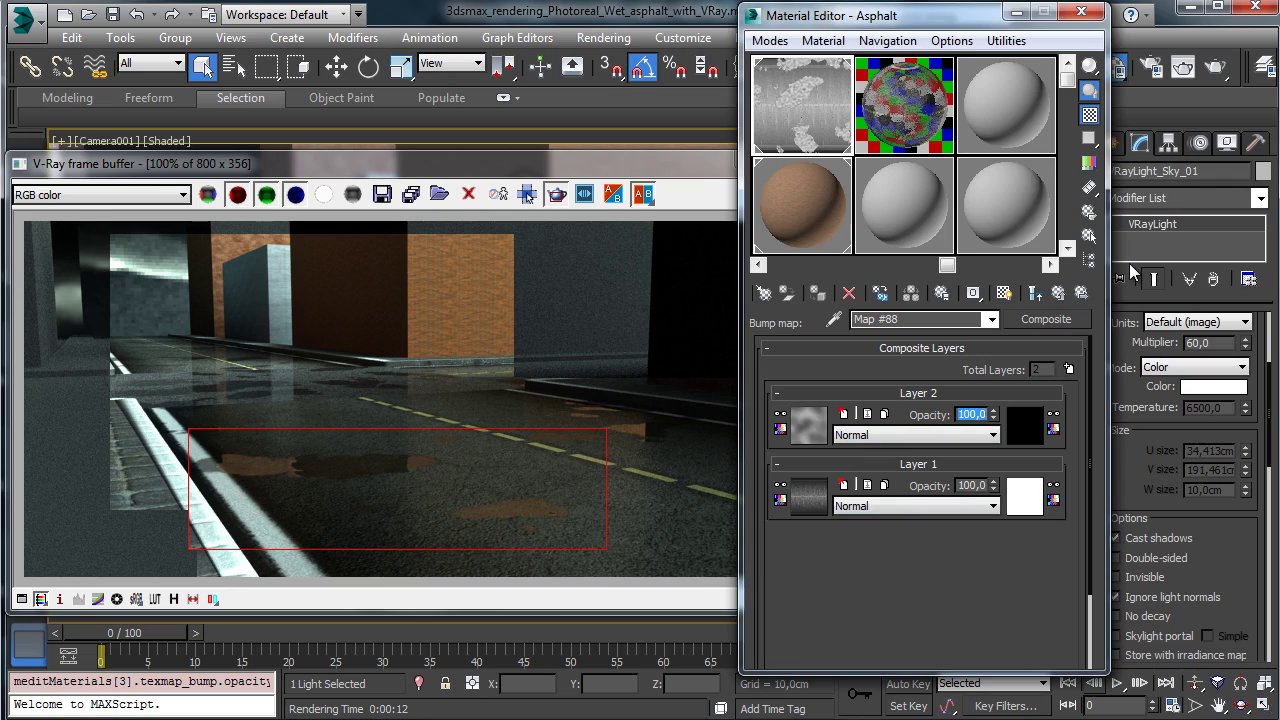
type("20")
key("Return")
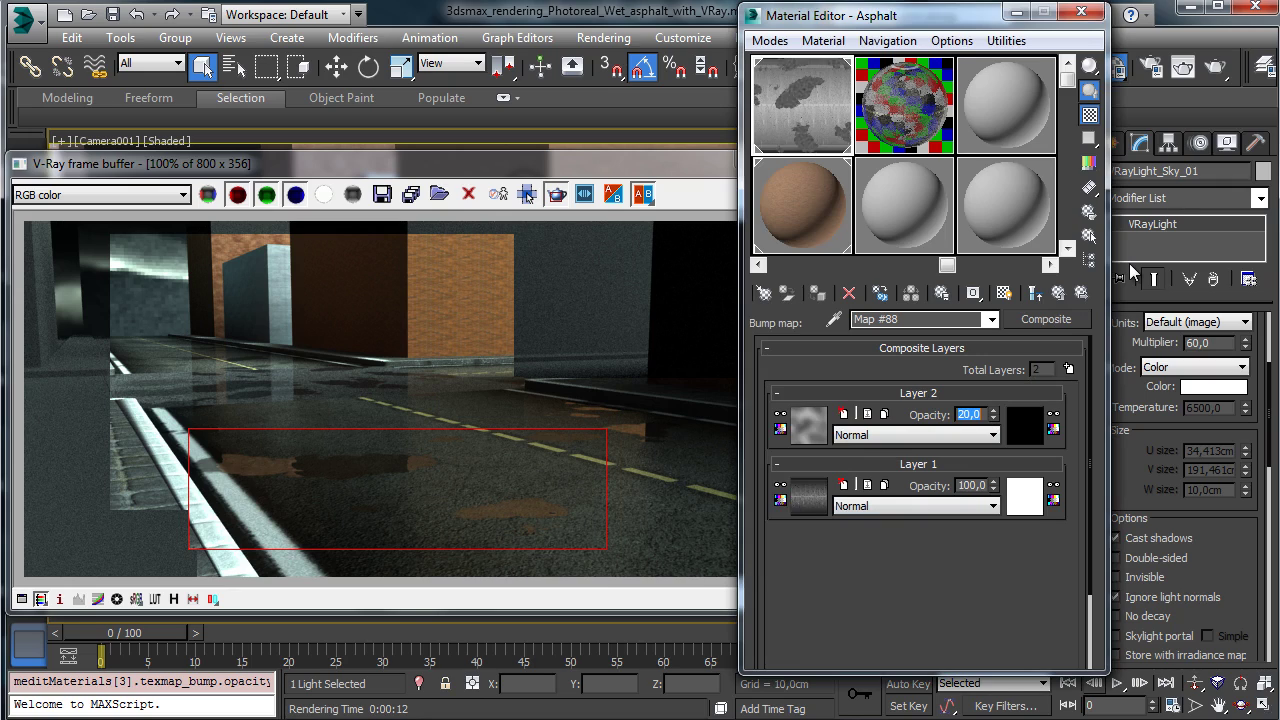
right_click(994, 418)
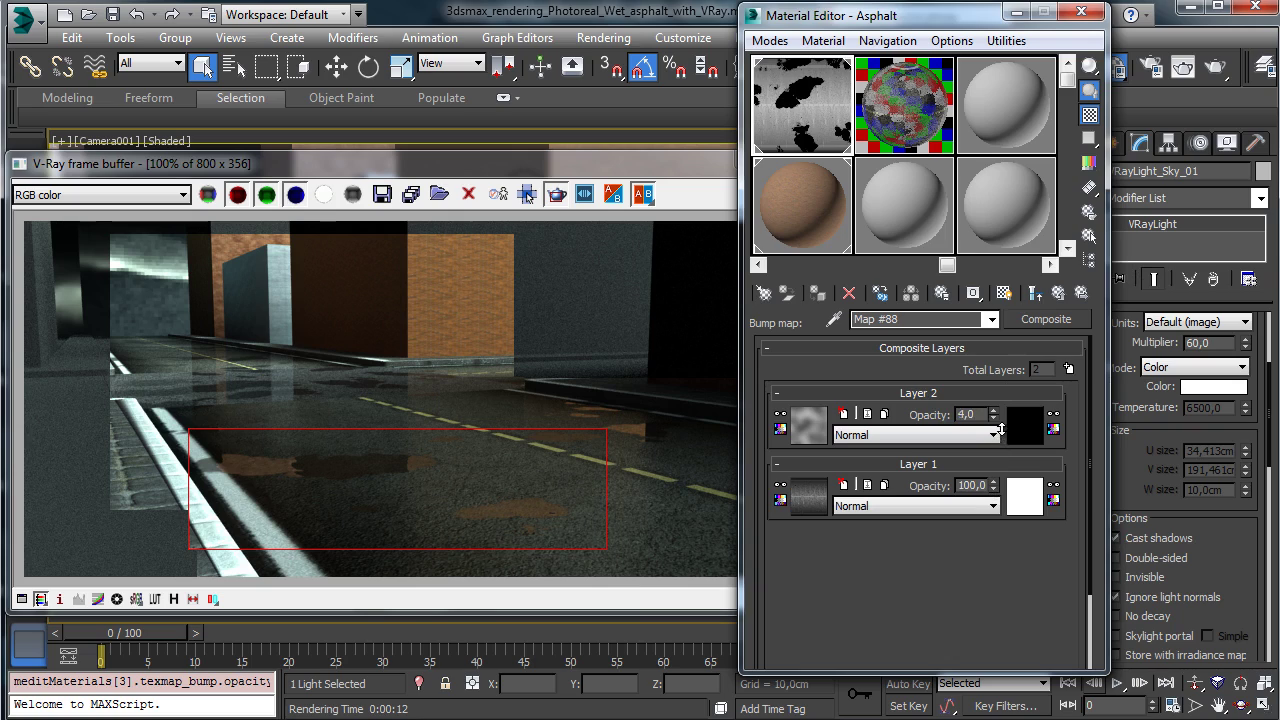
left_click_drag(1001, 428, 1002, 423)
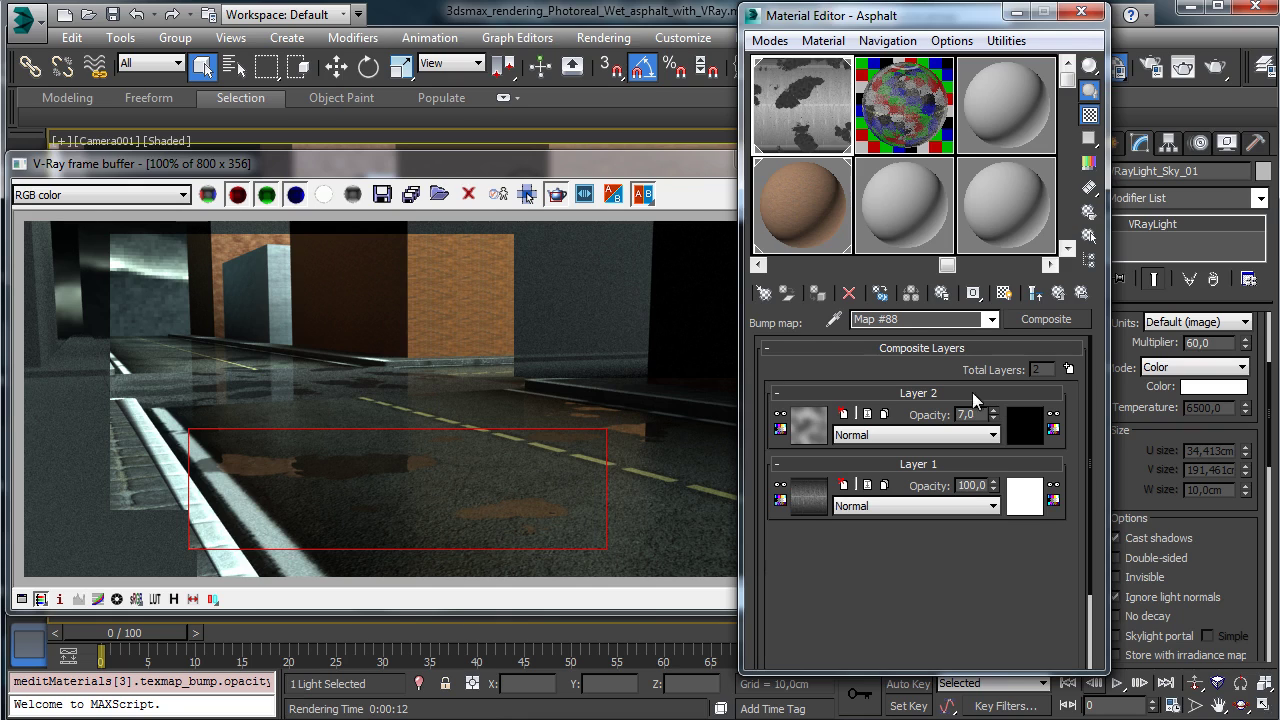
left_click(694, 158)
left_click(821, 193)
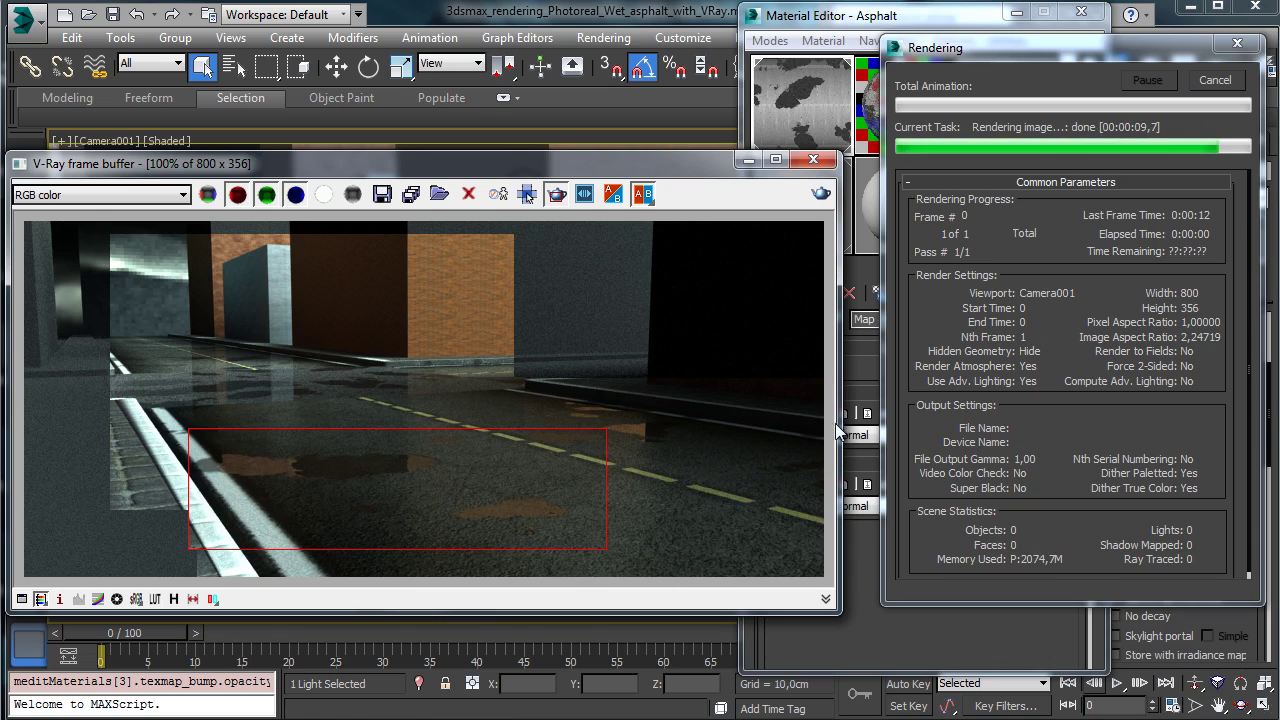
Open the noise map of the bump composite's Layer 2 and set its size to 20.
left_click(893, 470)
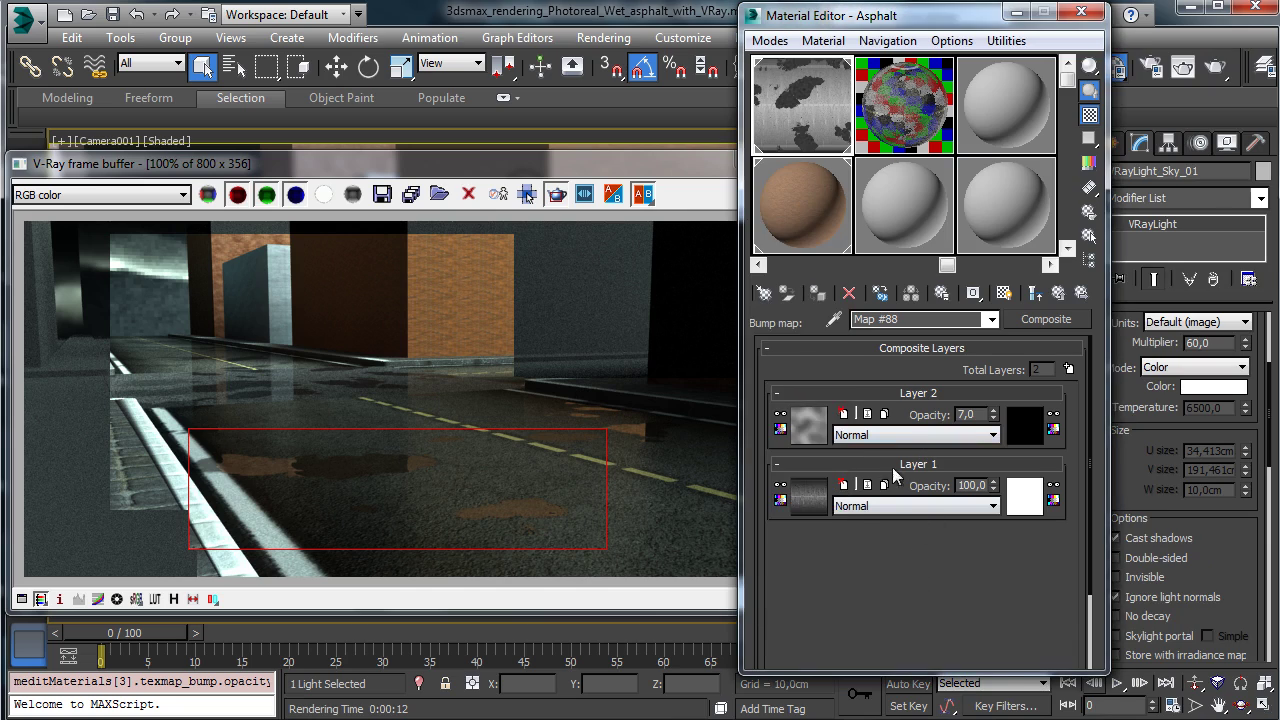
left_click(812, 422)
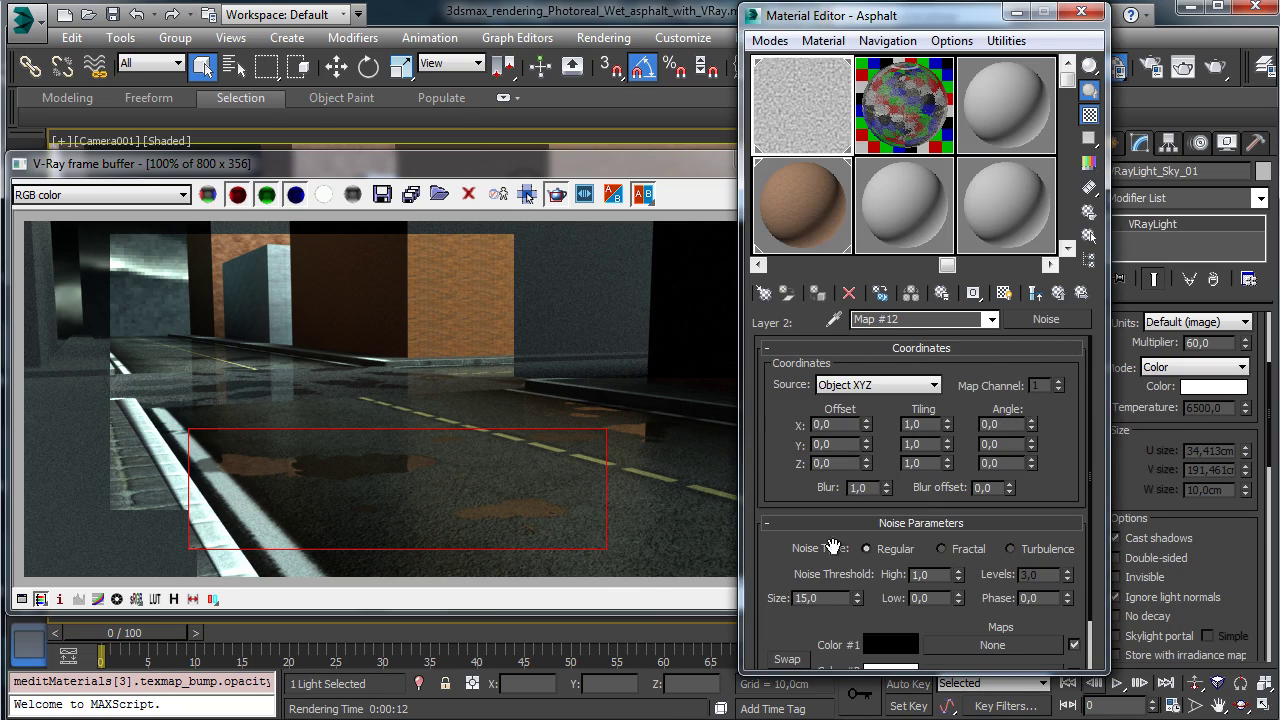
double_click(815, 597)
type("20")
key("Return")
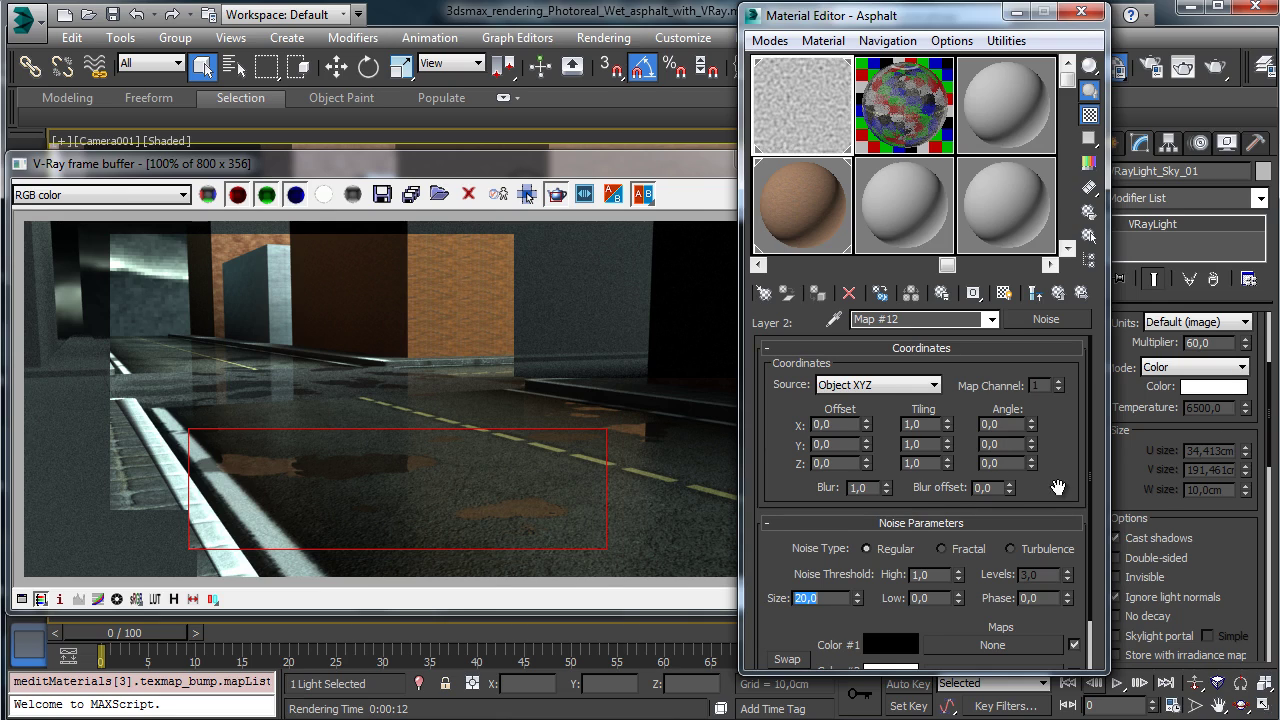
Set the Layer 2 noise map's output Bump Amount to 0,05 and re-render the marked puddle region.
scroll(1050, 488, "down", 1)
scroll(1018, 644, "down", 5)
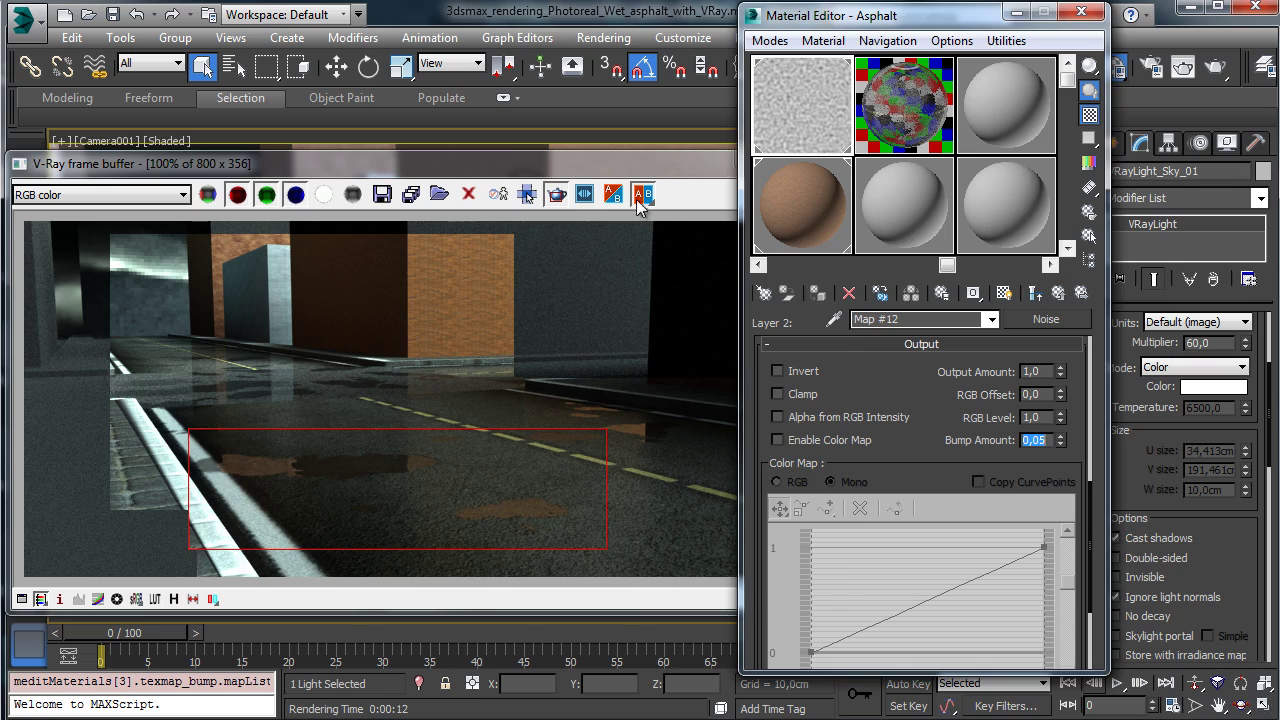
left_click(686, 182)
left_click(818, 194)
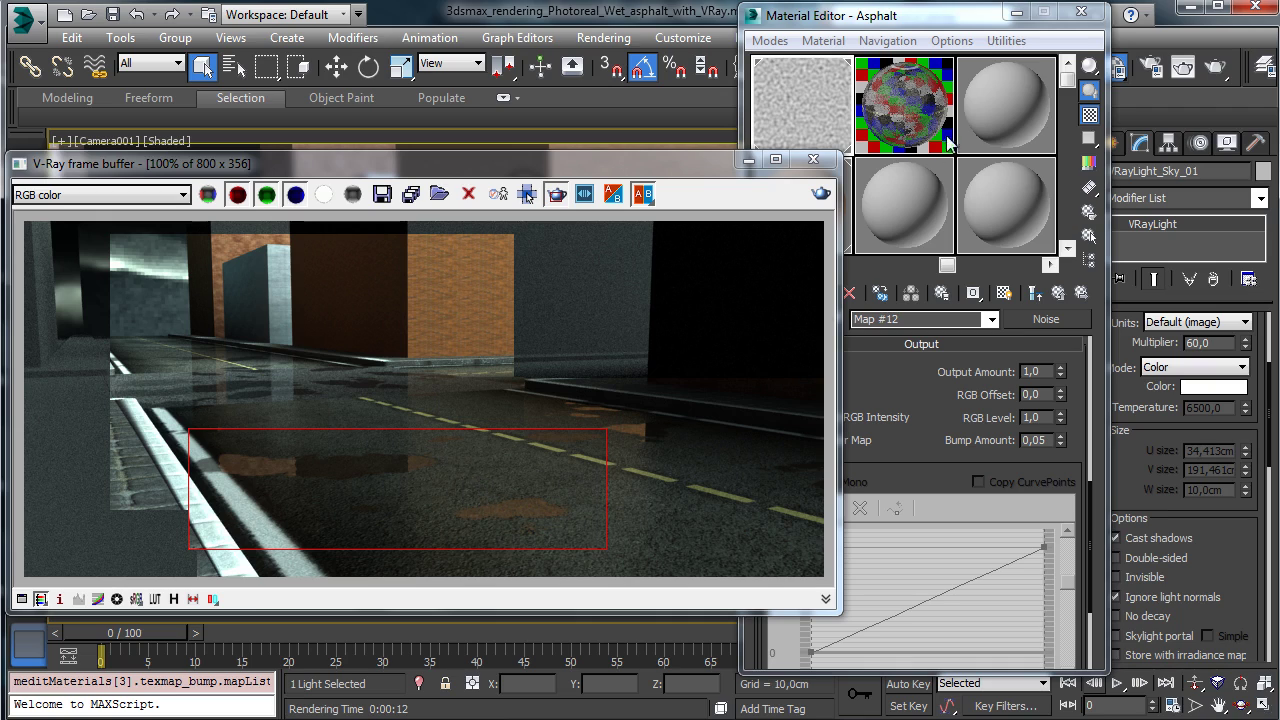
Return from the Layer 2 noise map to the map slots of the Asphalt's VRayMtl.
left_click(972, 21)
left_click(1060, 296)
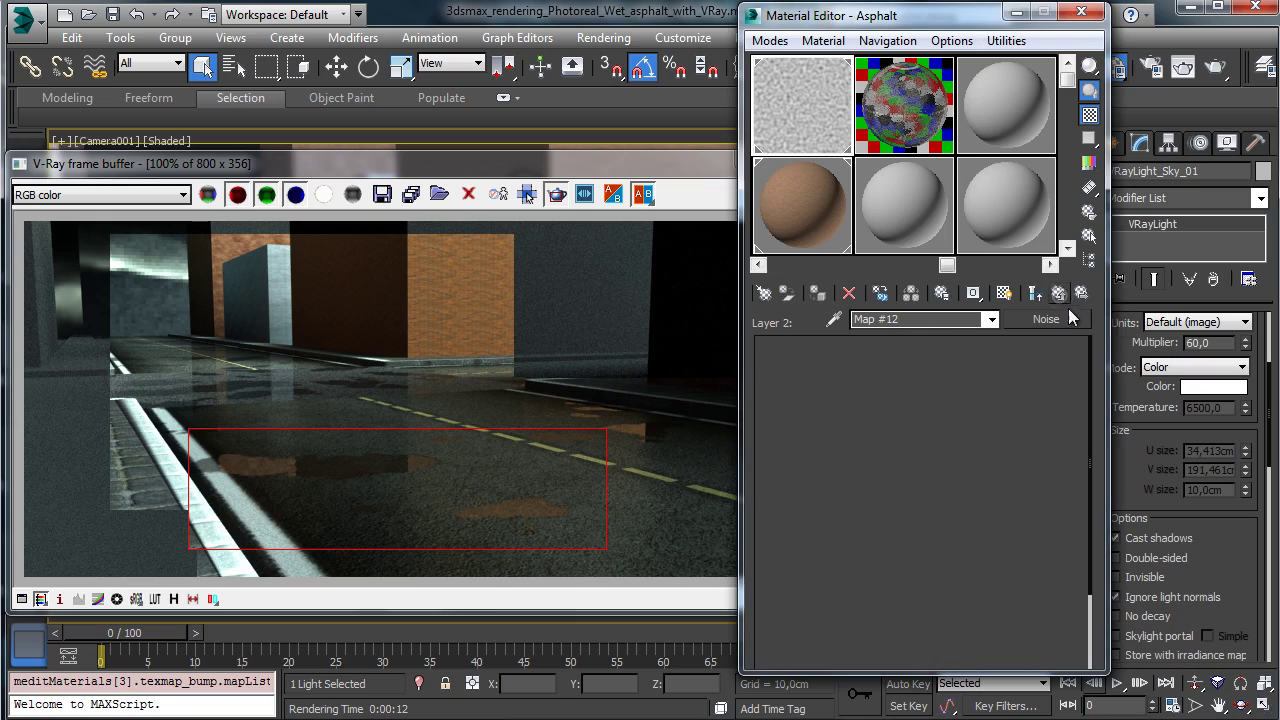
left_click(1059, 293)
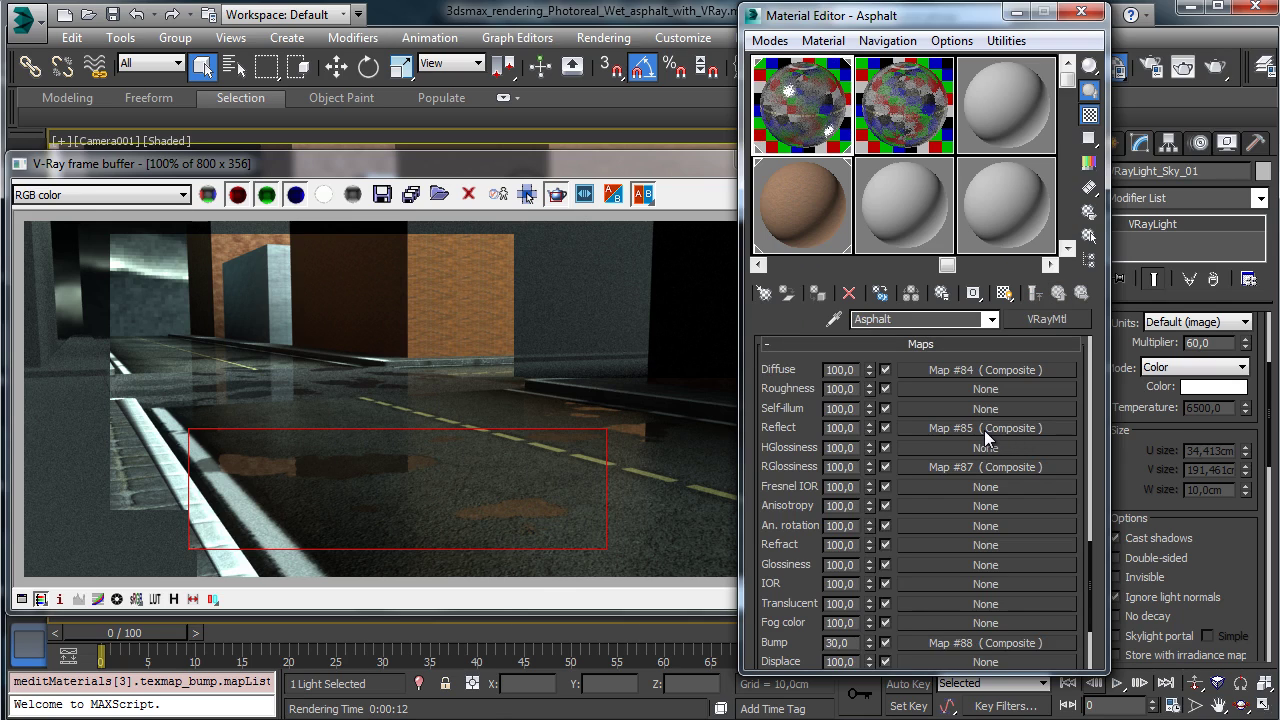
Insert a new layer beneath the Addition layer in the Asphalt's Reflect composite and fill it with a copy of the Addition layer's noise map.
left_click(997, 434)
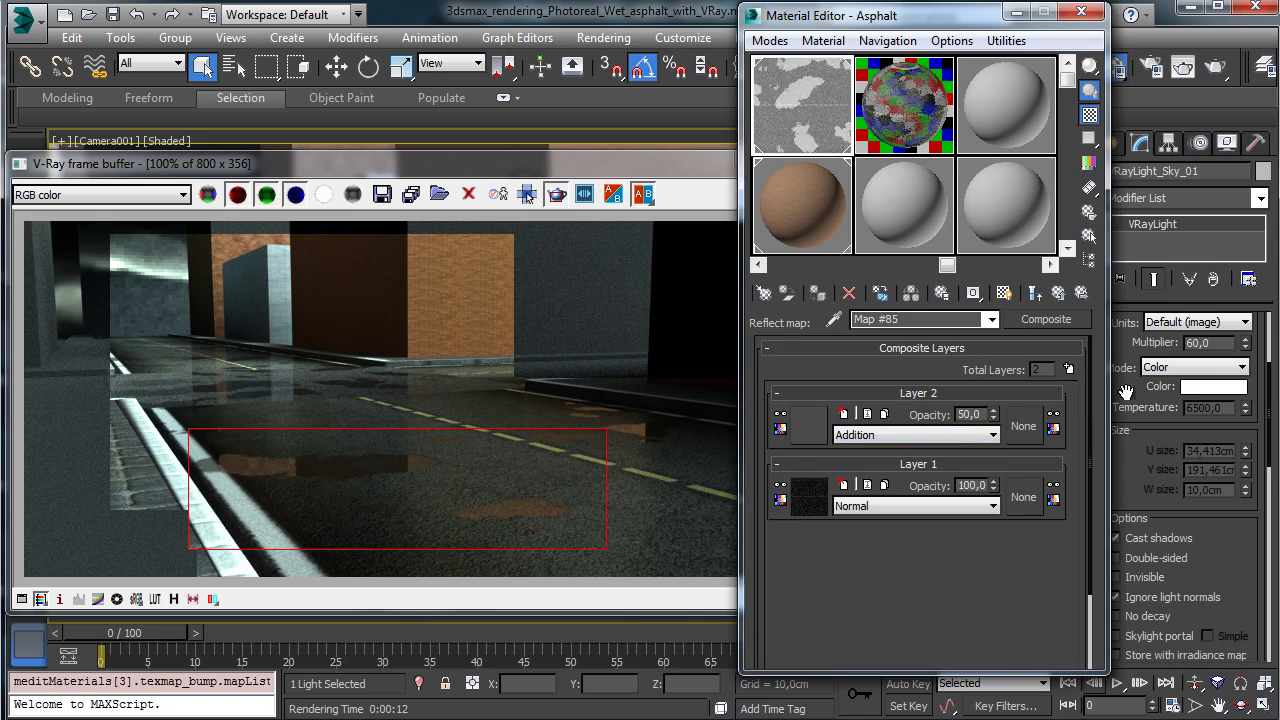
left_click(1065, 370)
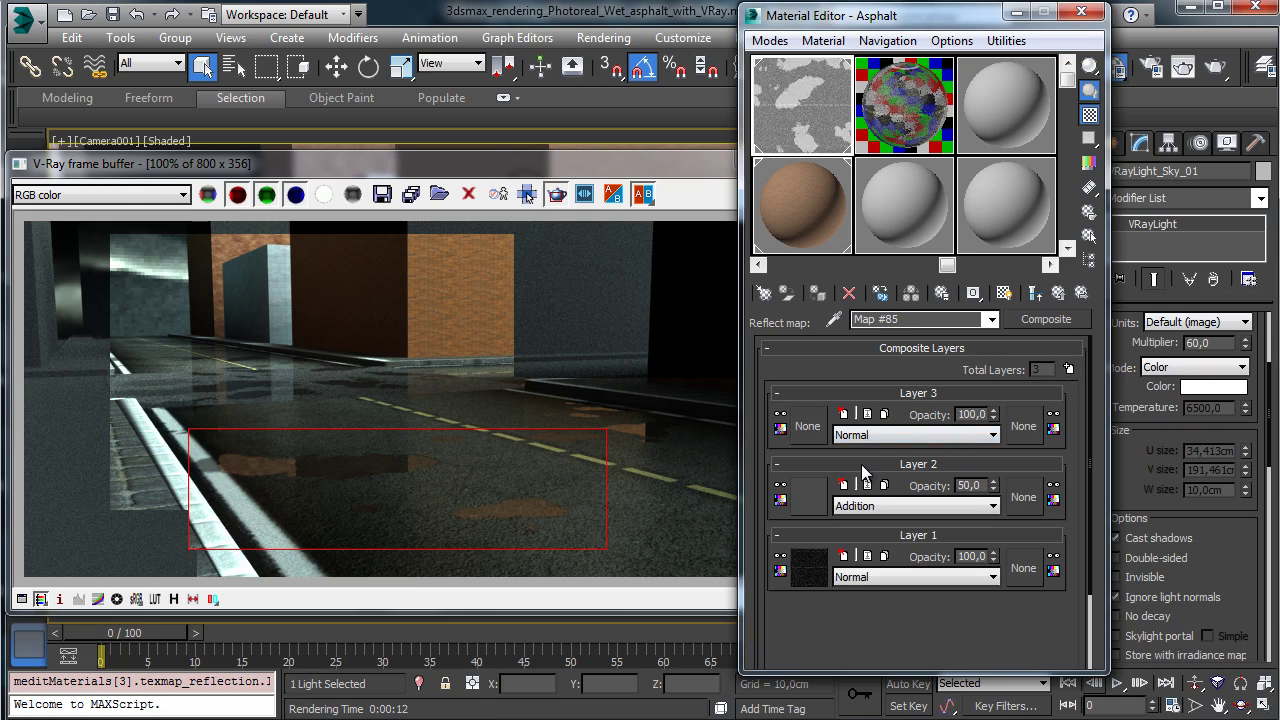
left_click_drag(862, 466, 808, 497)
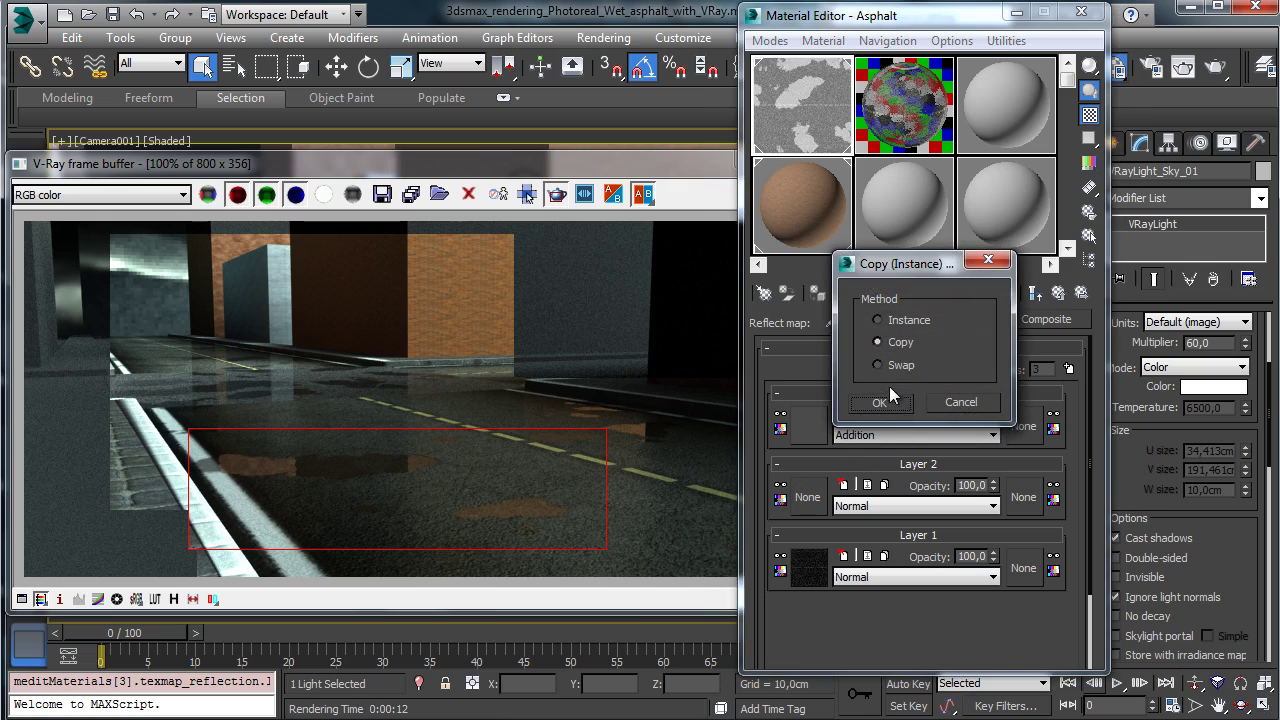
left_click(880, 401)
Set the Reflect composite's Layer 2 noise threshold to High 0,305 and Low 0,199, and the layer's opacity to 25.
left_click(818, 502)
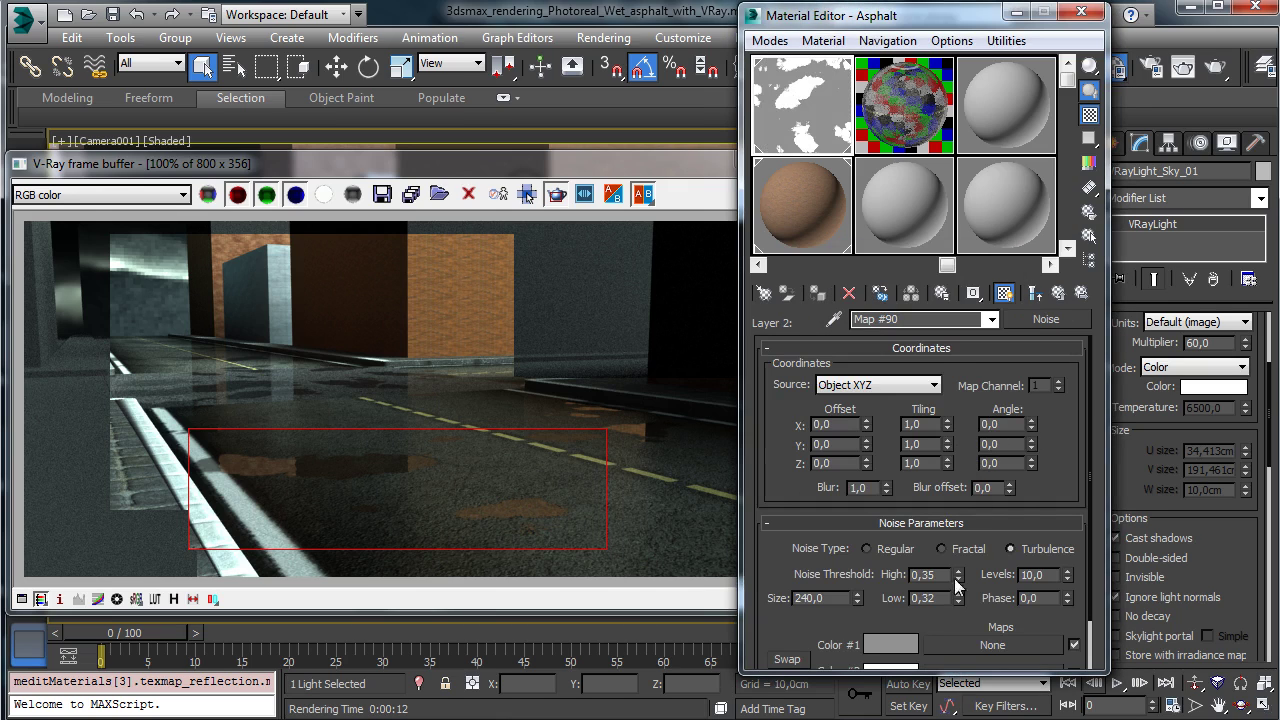
left_click_drag(958, 578, 960, 612)
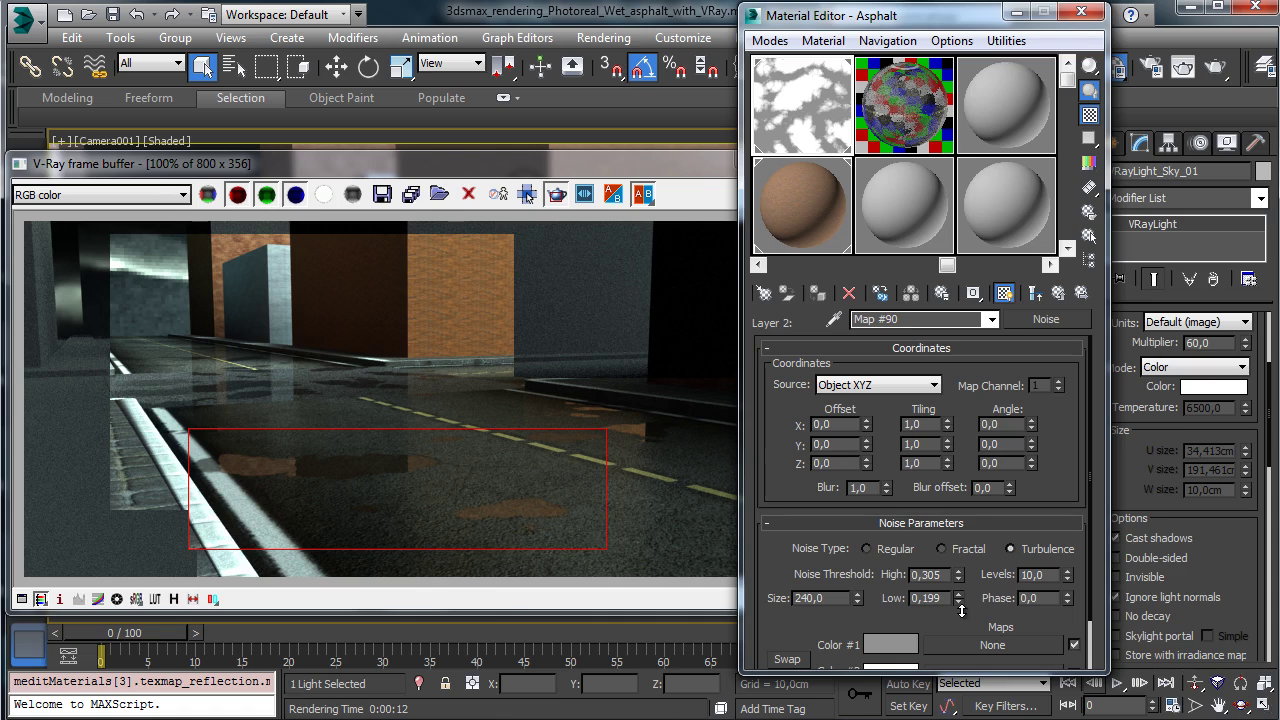
left_click(1060, 293)
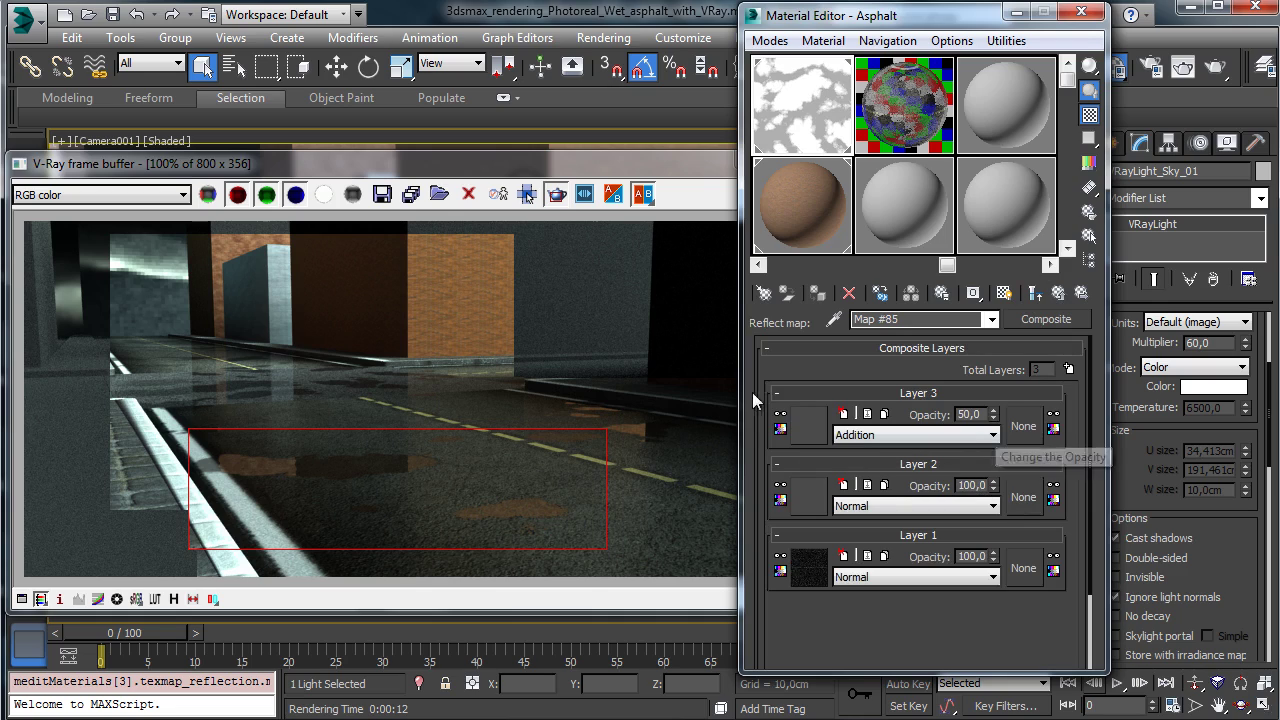
left_click(970, 485)
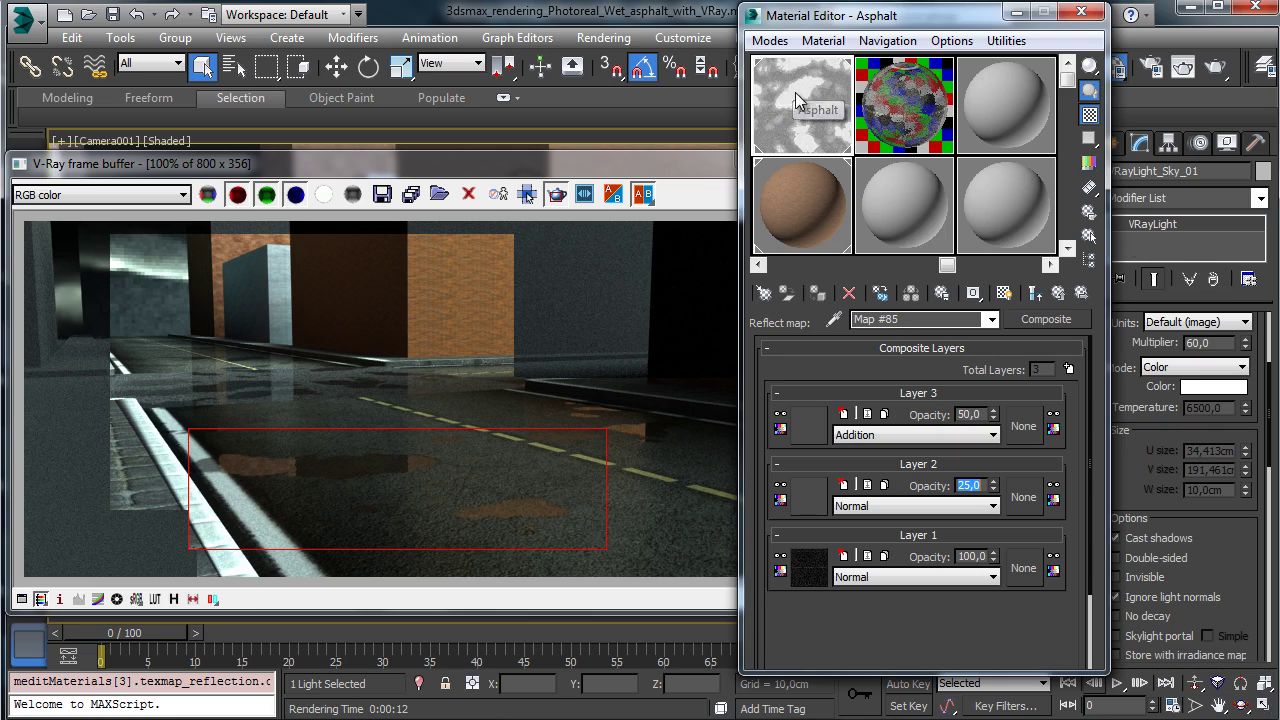
left_click(697, 169)
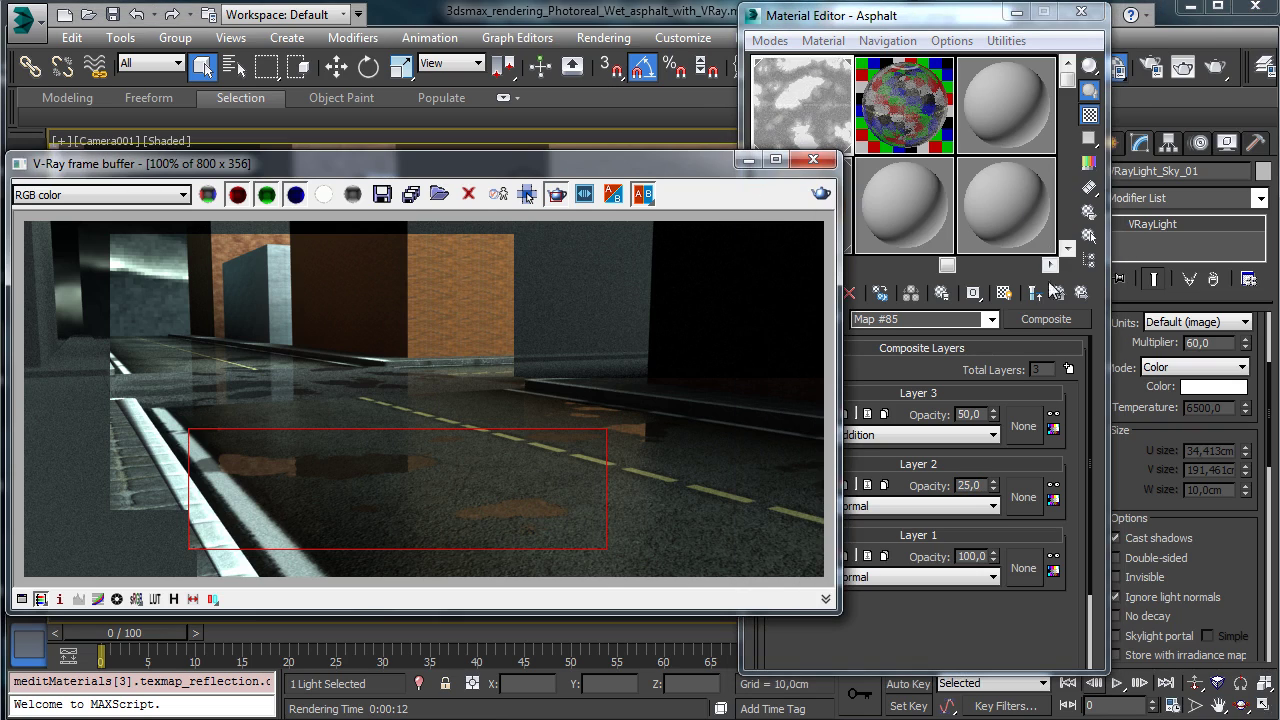
left_click(912, 385)
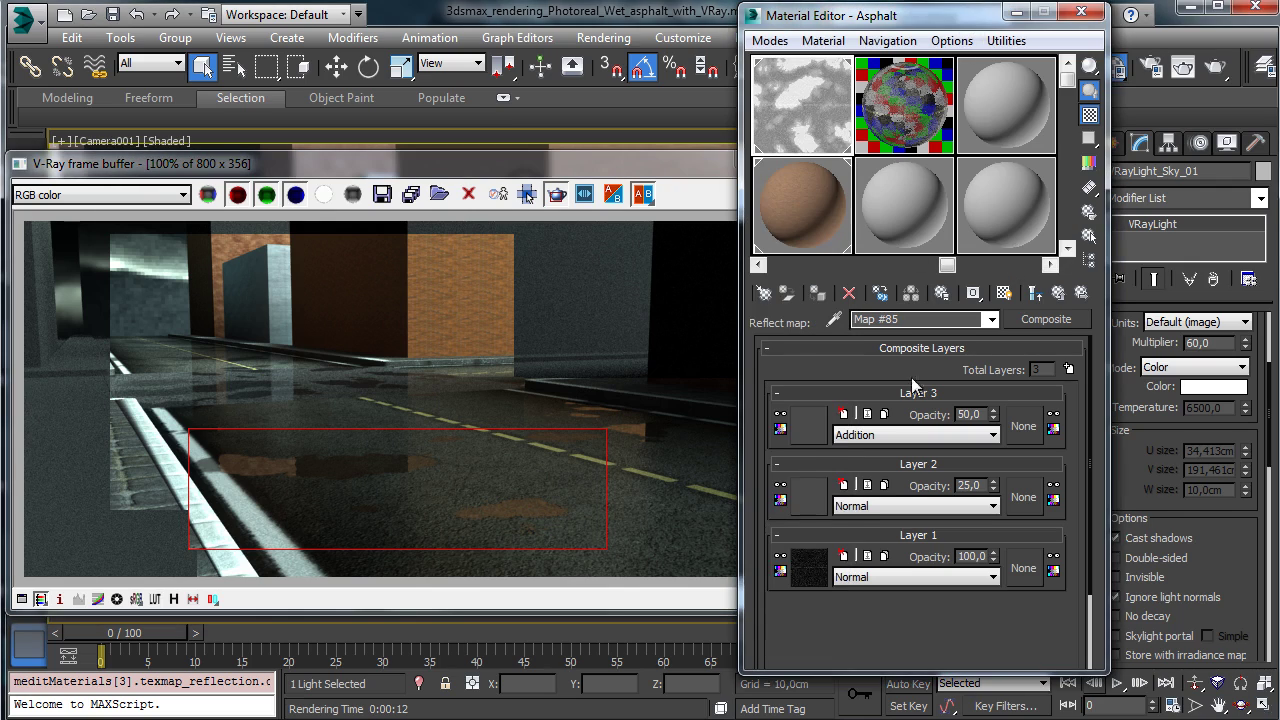
Copy the noise map of the Reflect composite's Layer 2 and return to the Asphalt's map slots.
right_click(811, 495)
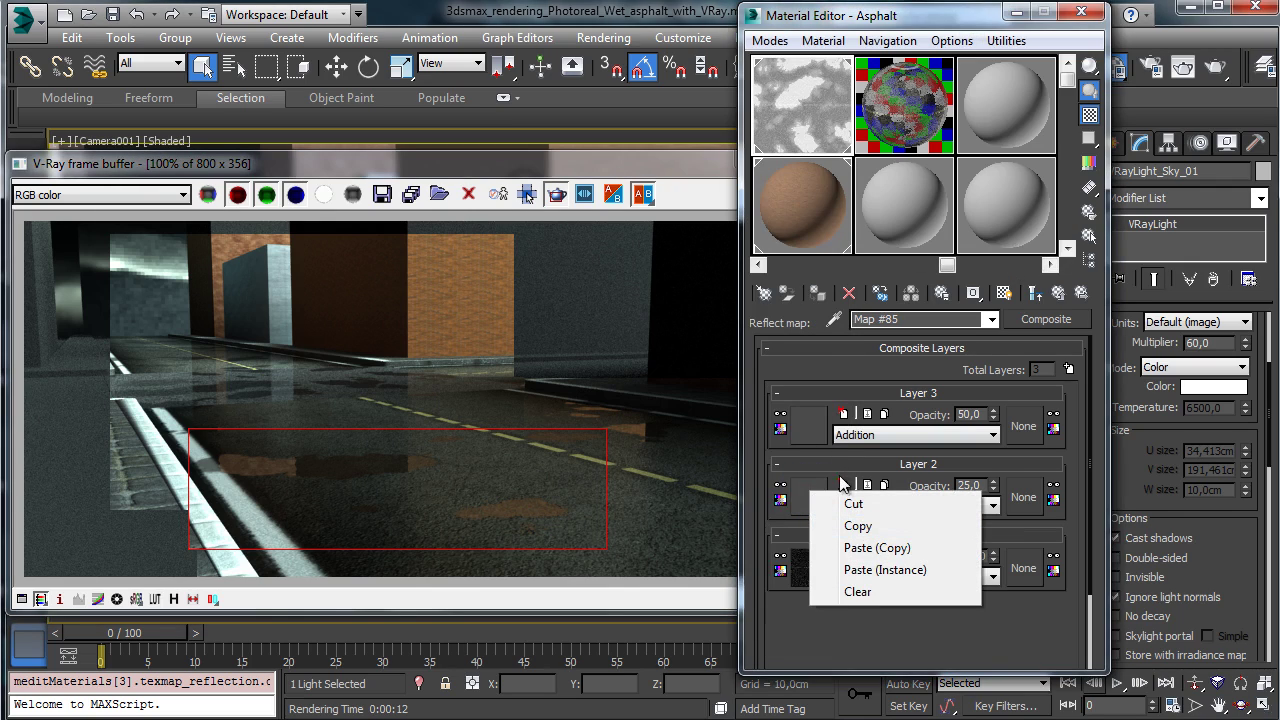
left_click(912, 15)
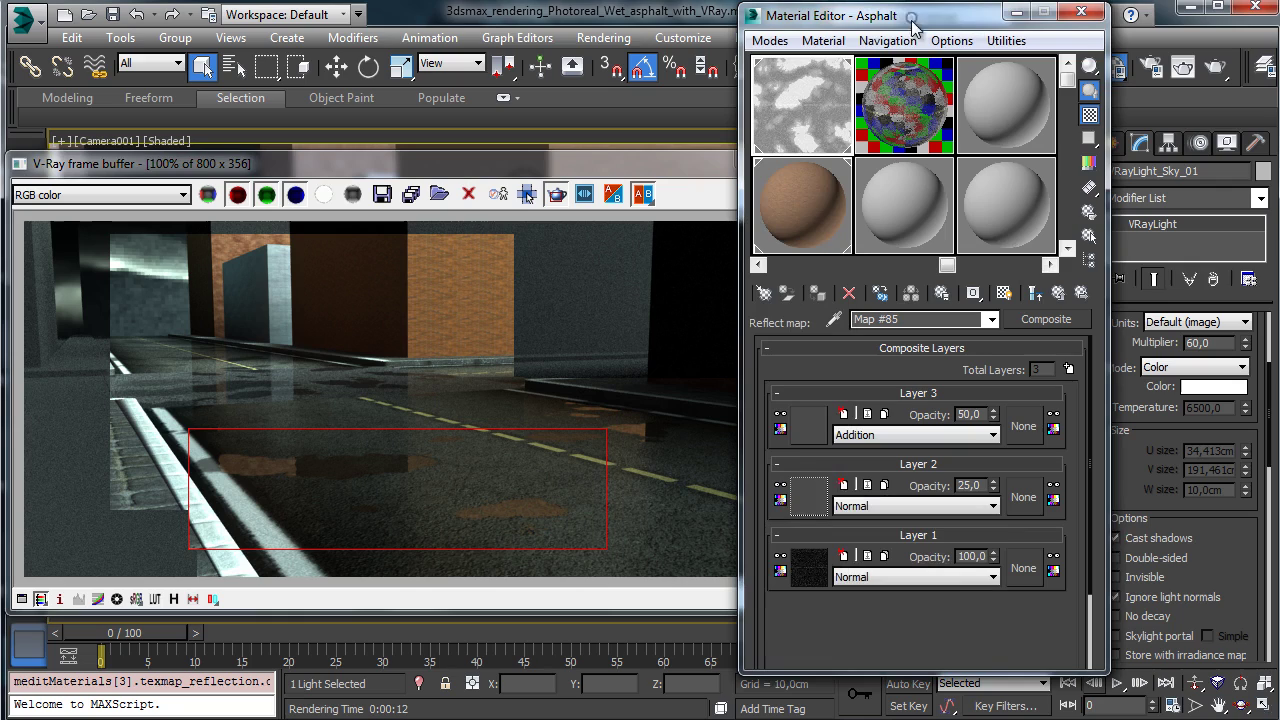
right_click(803, 494)
left_click(850, 549)
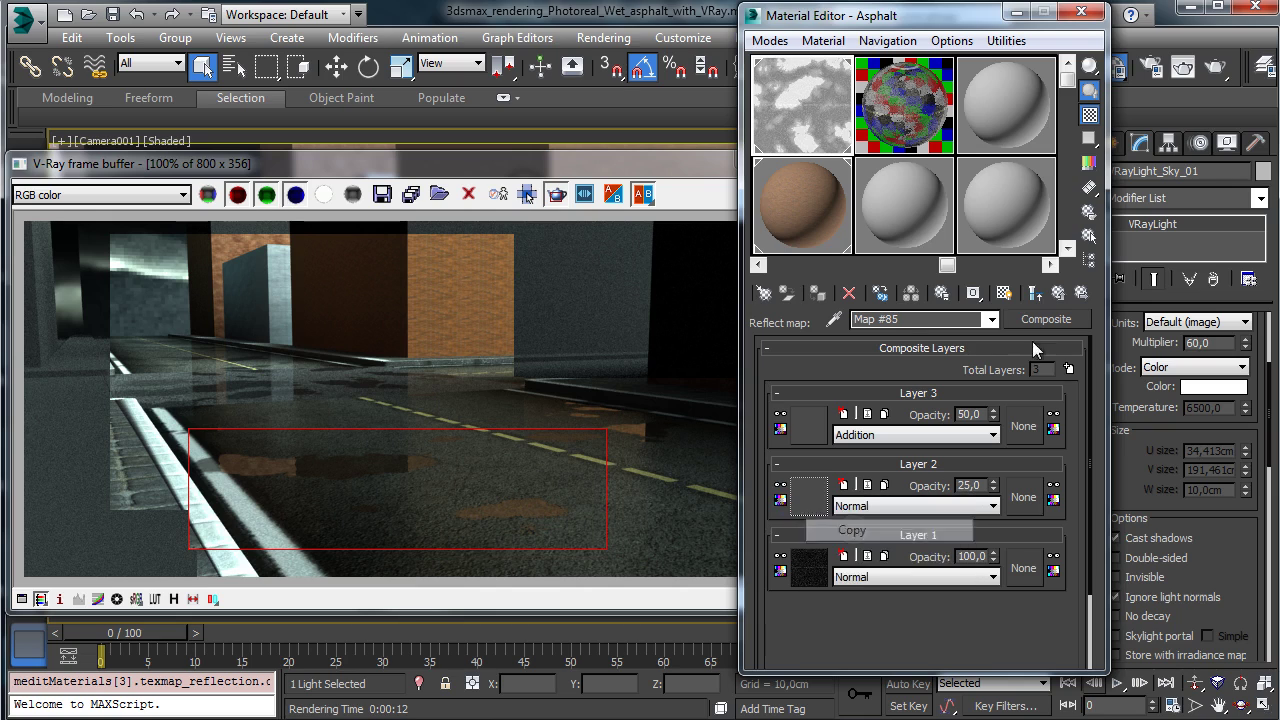
left_click(1060, 295)
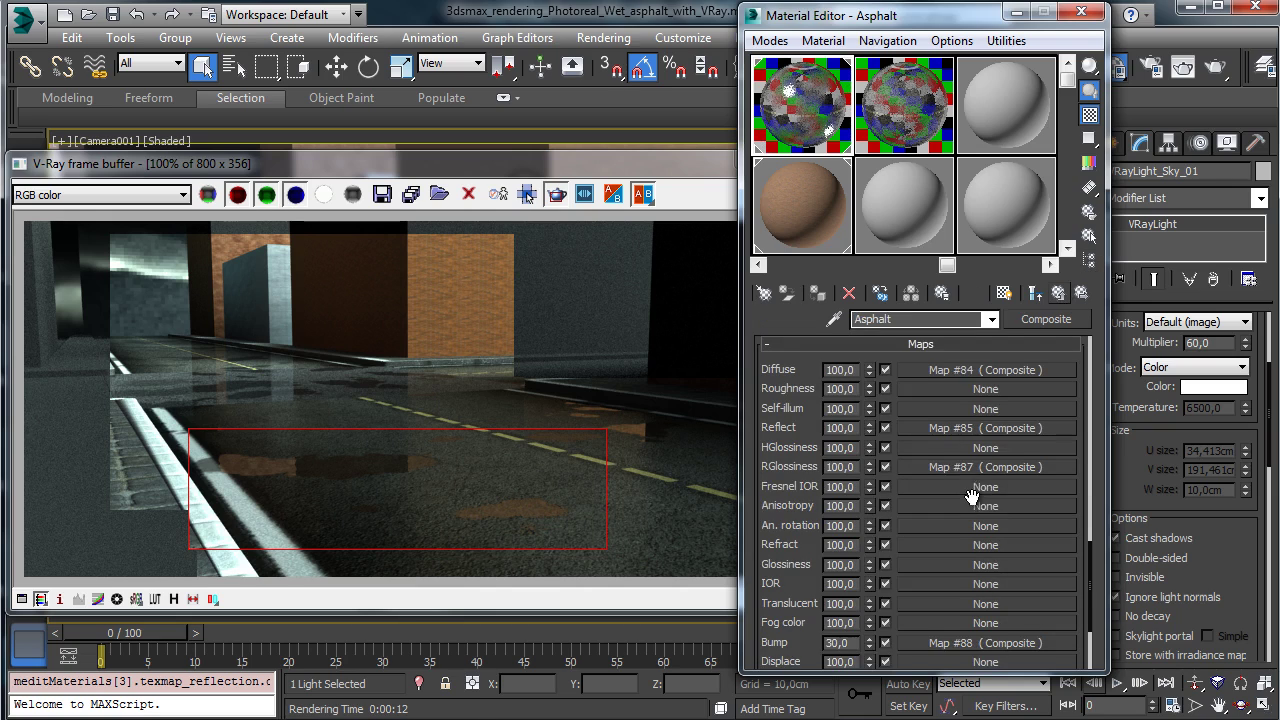
Insert a new layer beneath the Addition layer in the RGlossiness composite and paste the copied noise map into it.
left_click(941, 468)
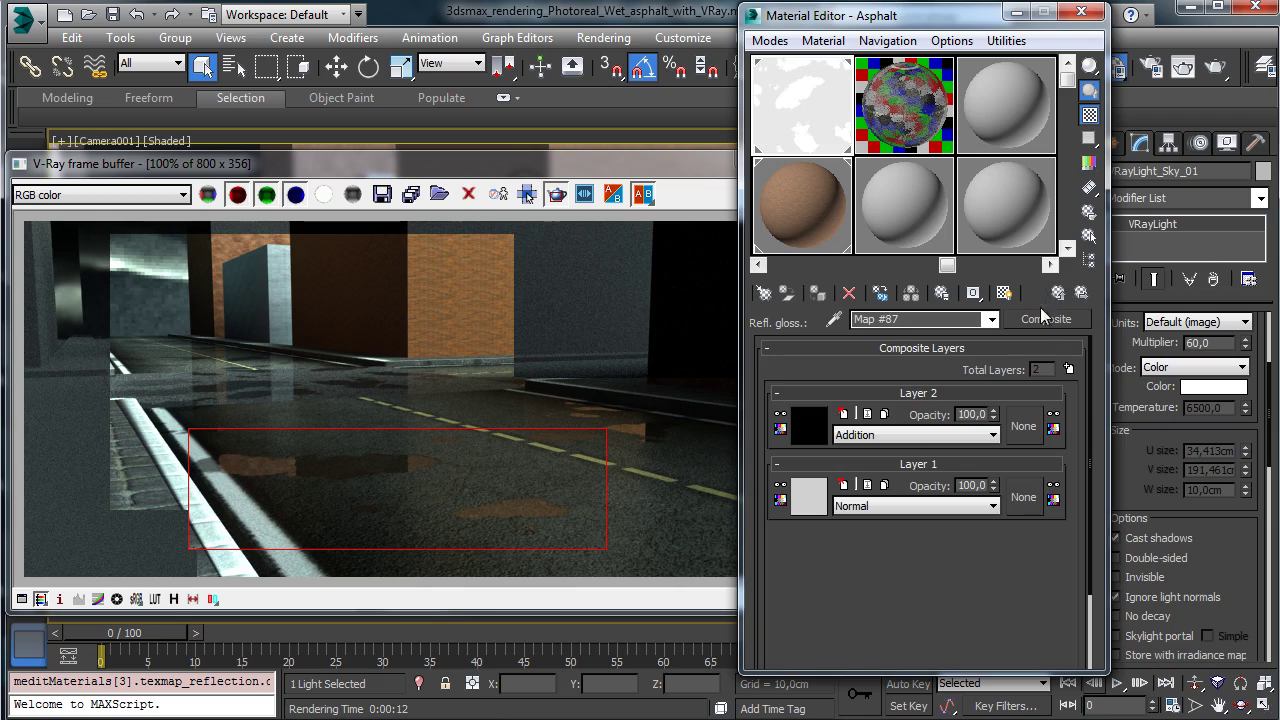
left_click(1067, 370)
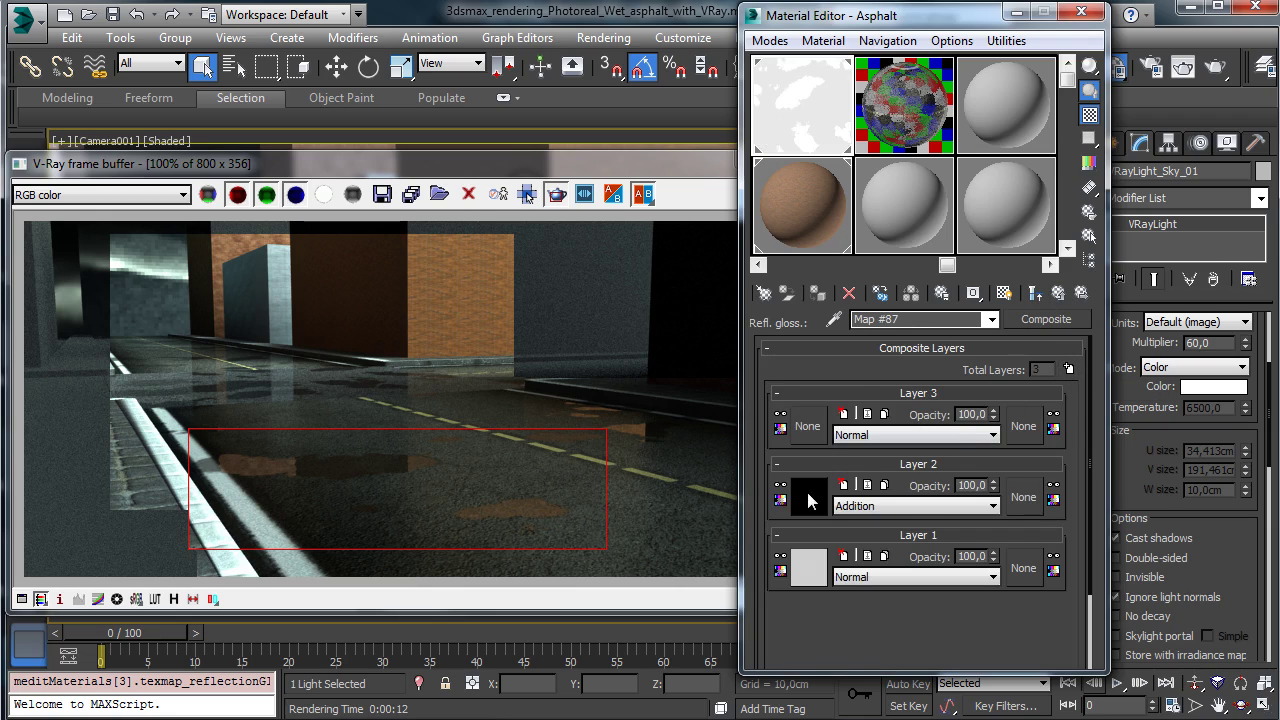
left_click_drag(805, 432, 866, 452)
right_click(818, 500)
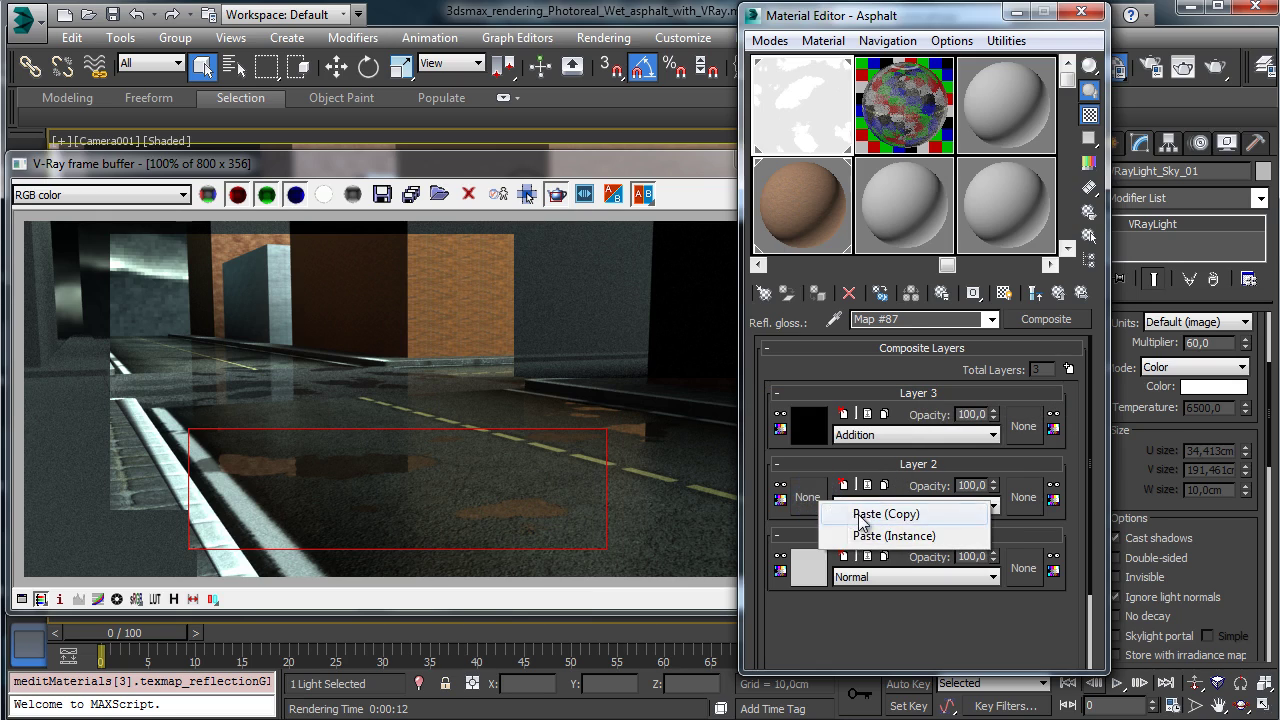
Paste a copy of the noise map into Layer 2 of the reflection glossiness composite and set its blending mode to Addition.
left_click(850, 510)
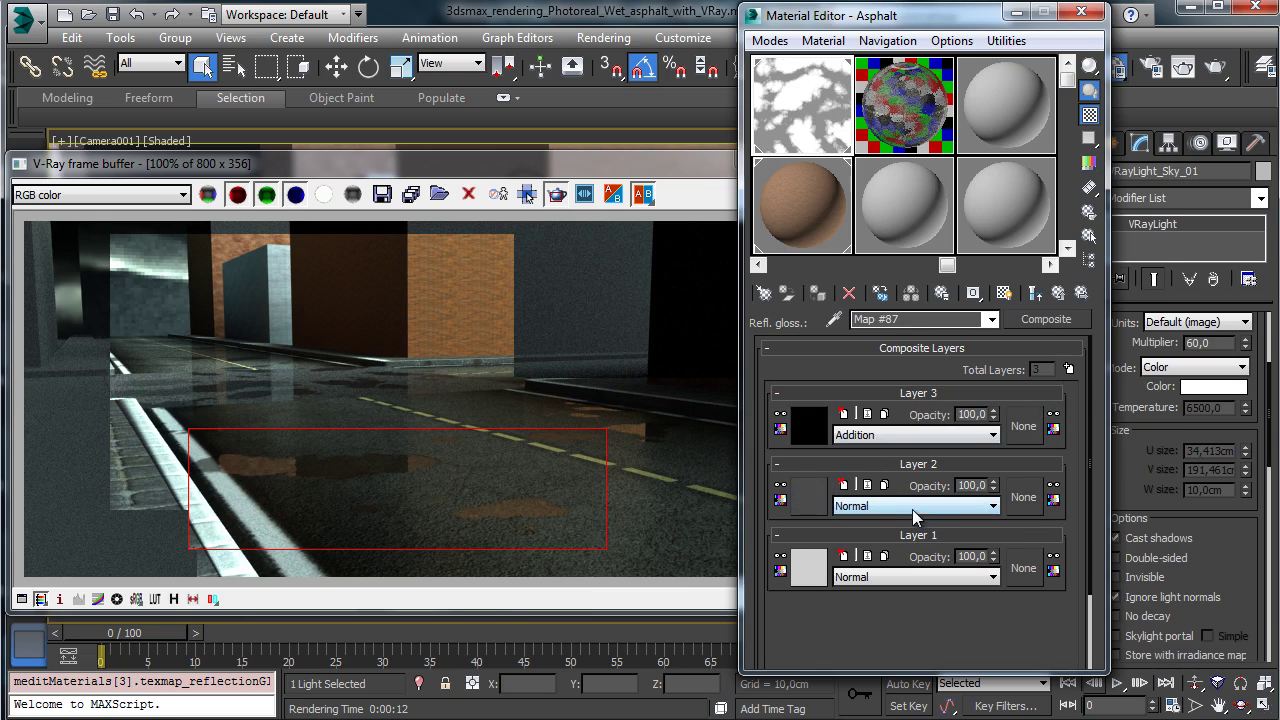
left_click(883, 505)
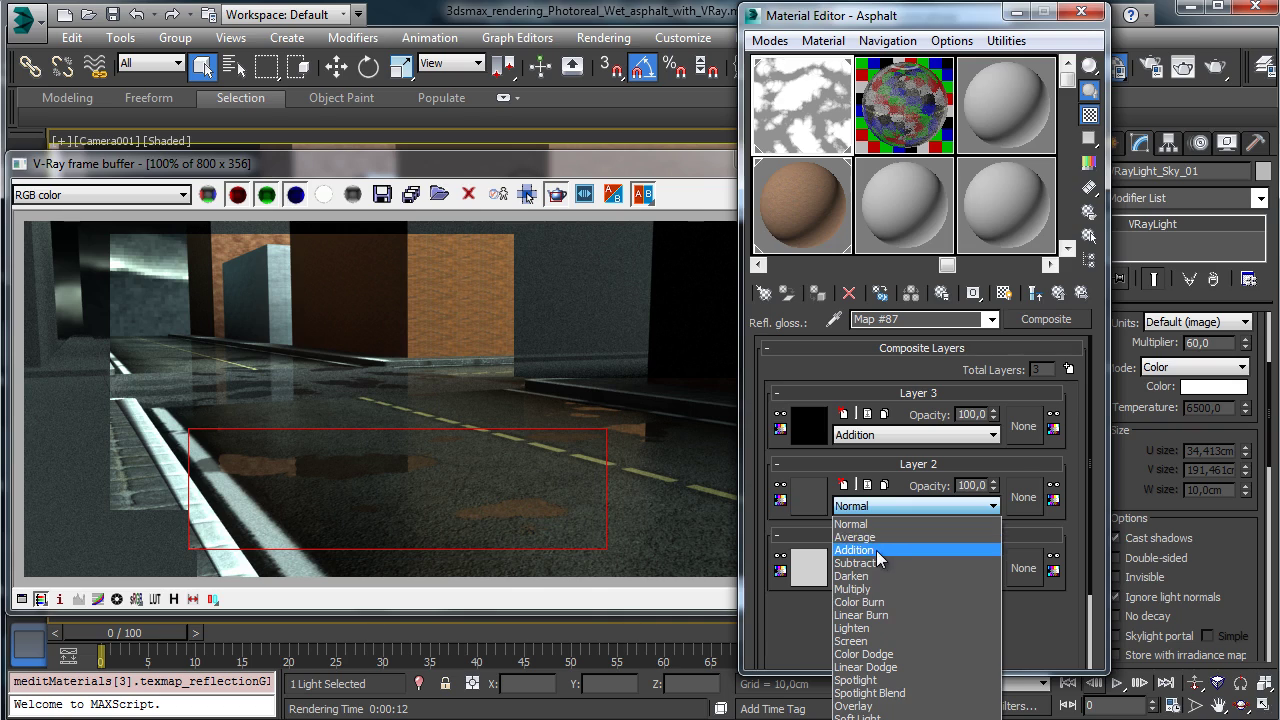
left_click(878, 550)
Copy the grey Color #2 from the noise map in Layer 3 of the reflection glossiness composite.
left_click(810, 425)
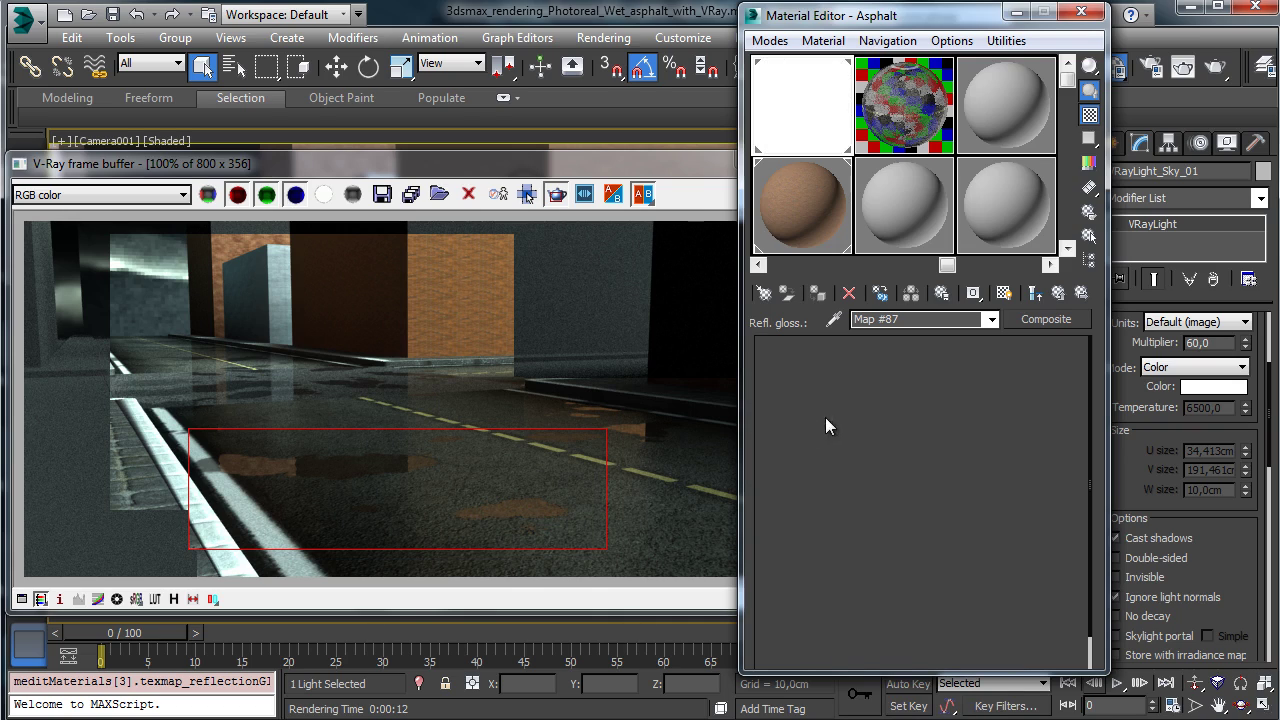
left_click(1059, 294)
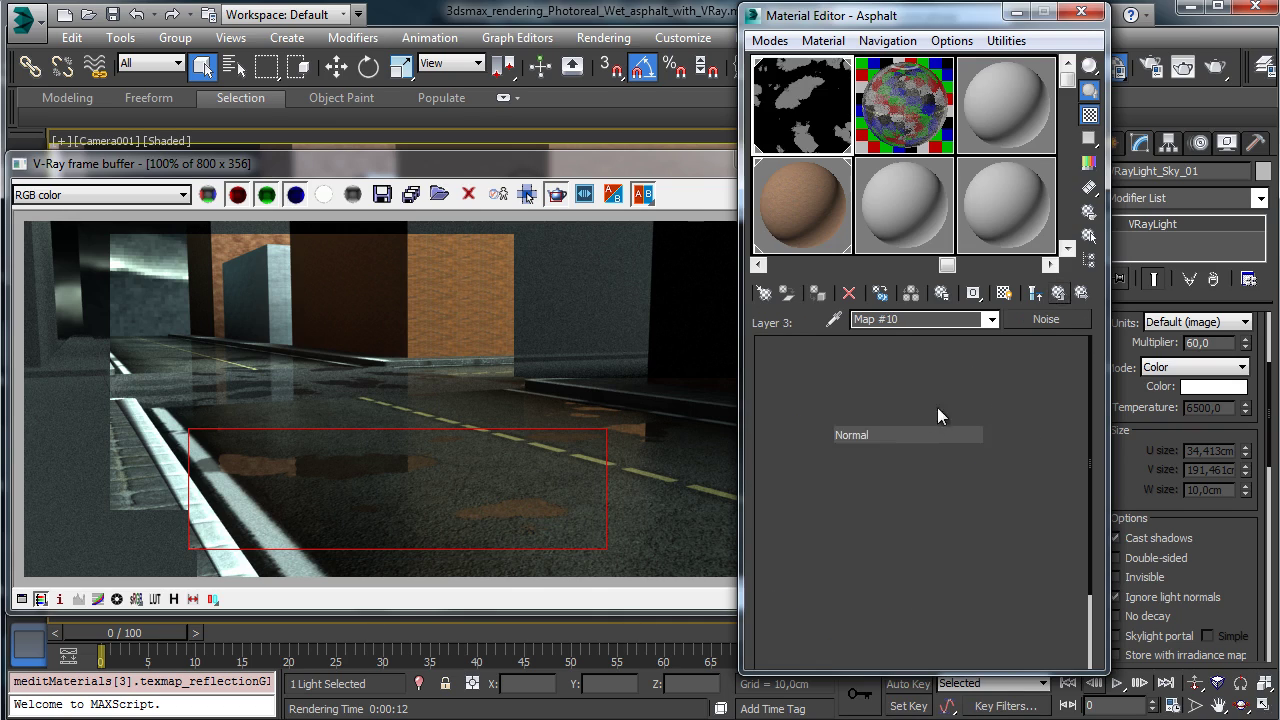
left_click_drag(807, 426, 1078, 429)
left_click(800, 424)
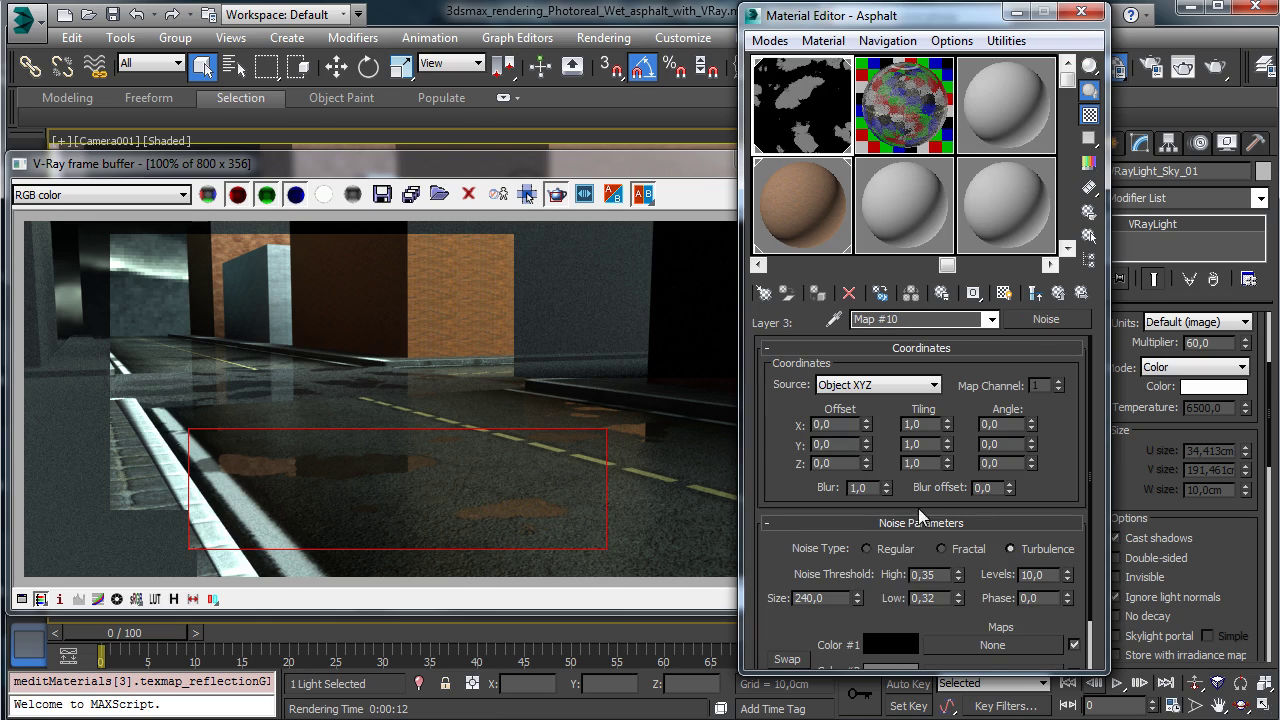
left_click_drag(881, 622, 905, 556)
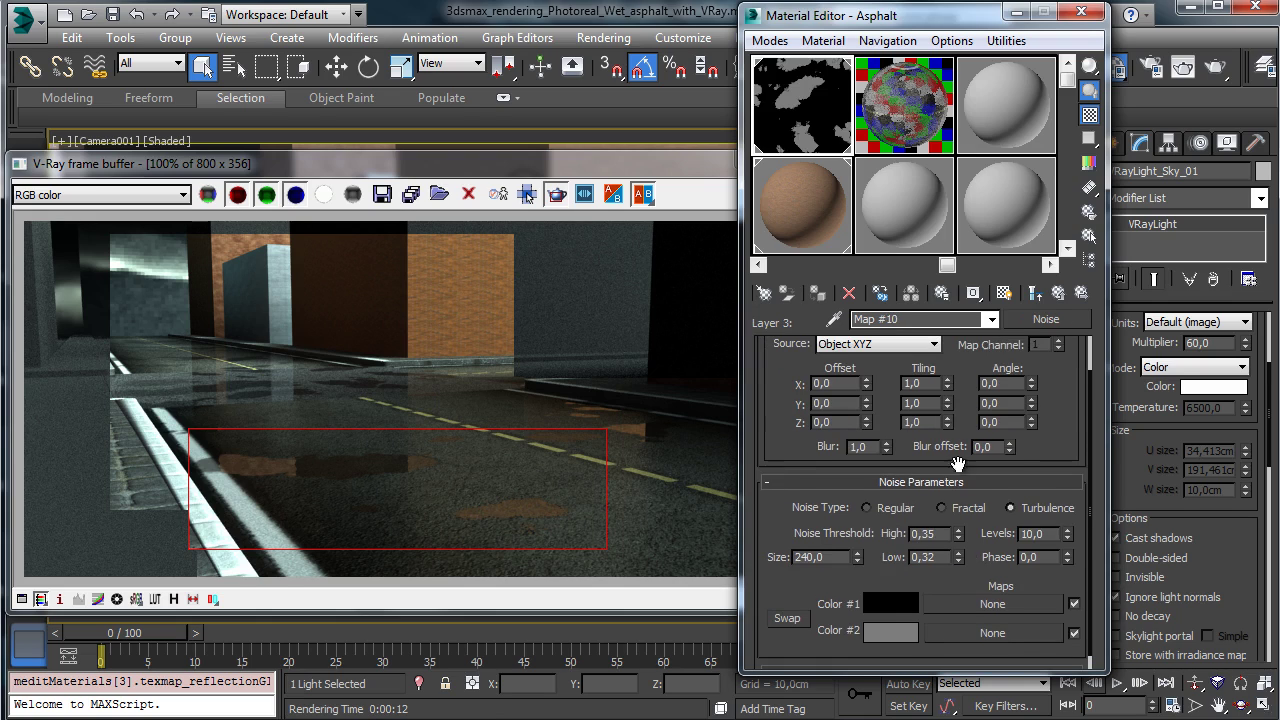
right_click(895, 630)
left_click(948, 646)
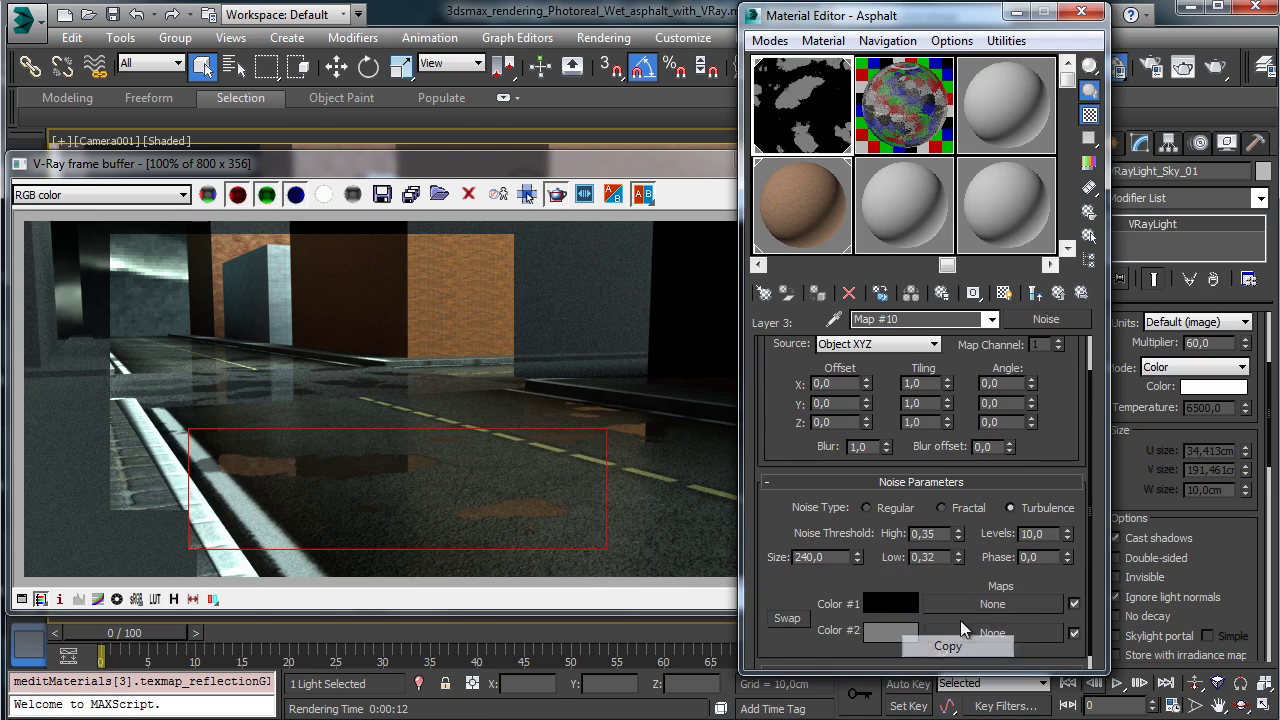
In Layer 2's noise map, set Color #1 to black and paste the copied grey into Color #2.
left_click(1035, 292)
left_click(826, 500)
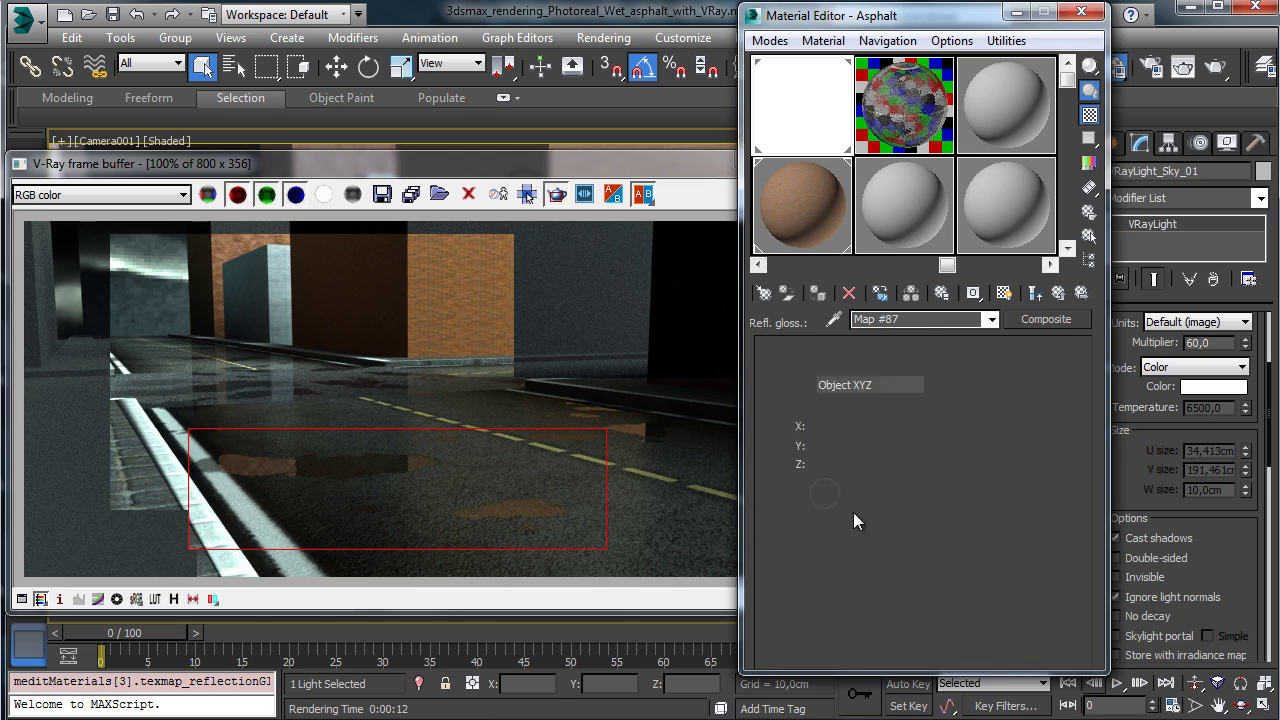
left_click(893, 645)
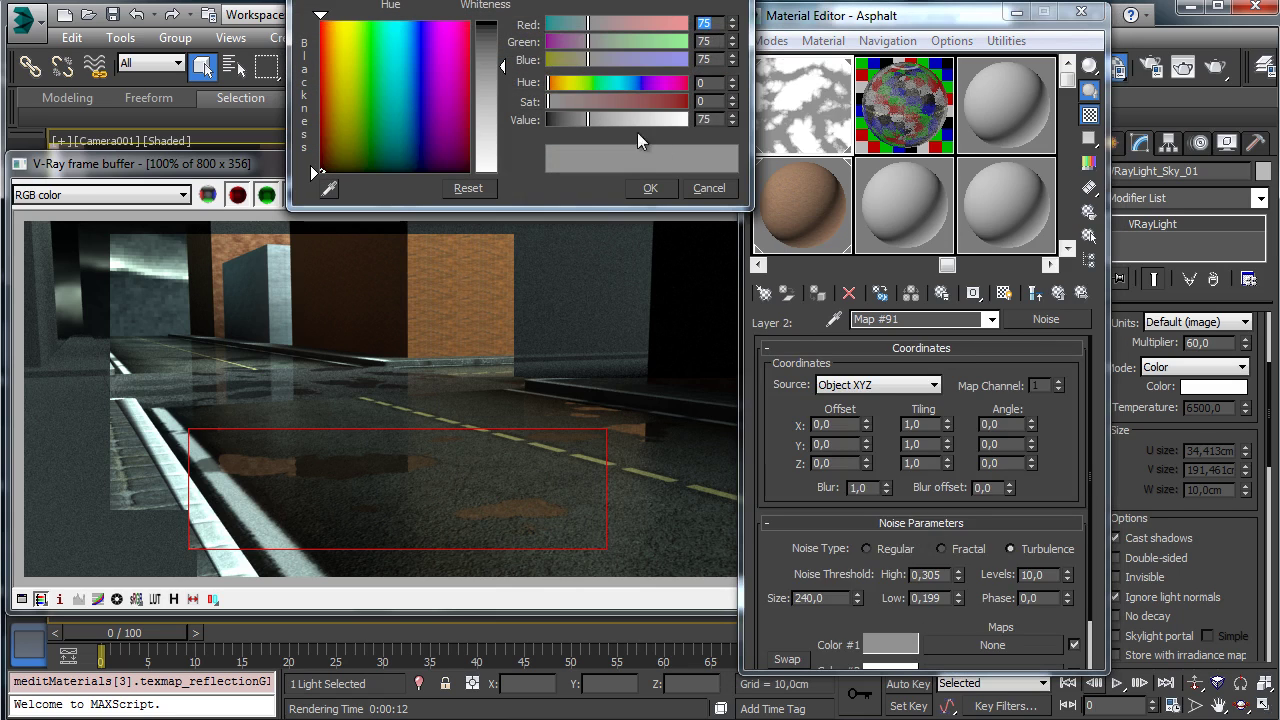
left_click_drag(637, 120, 488, 122)
left_click(666, 194)
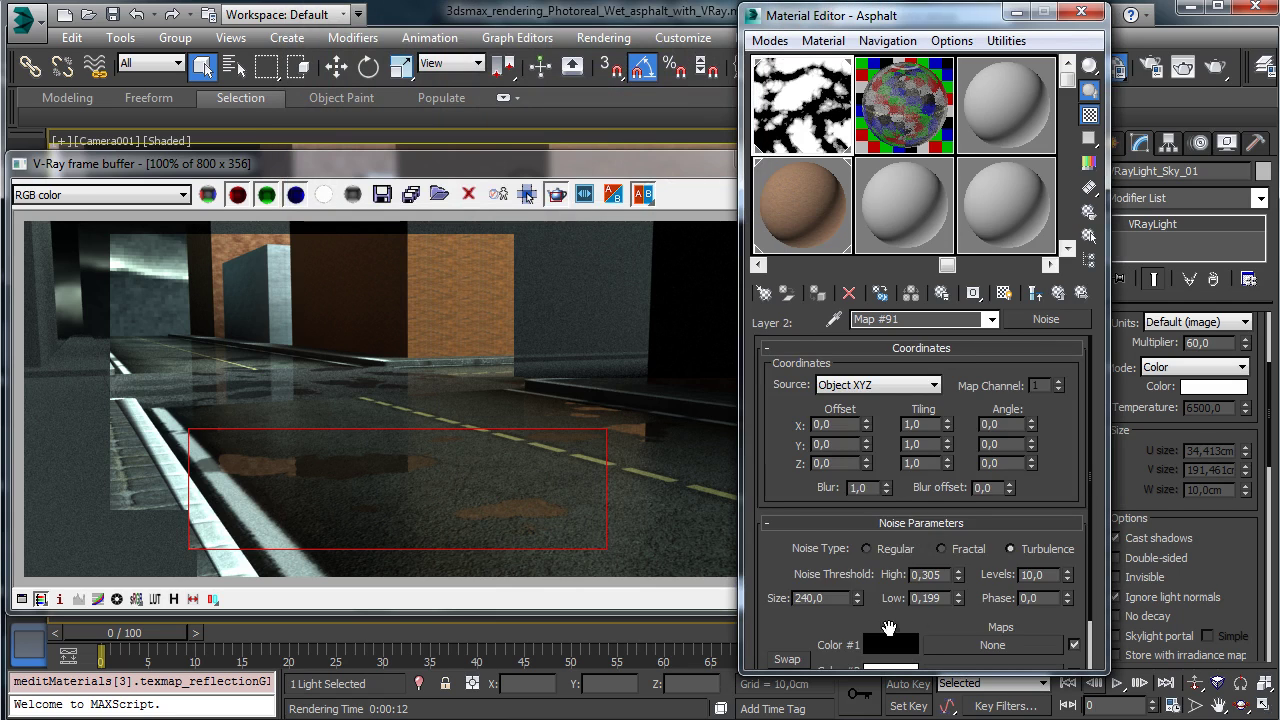
scroll(880, 620, "down", 2)
right_click(893, 624)
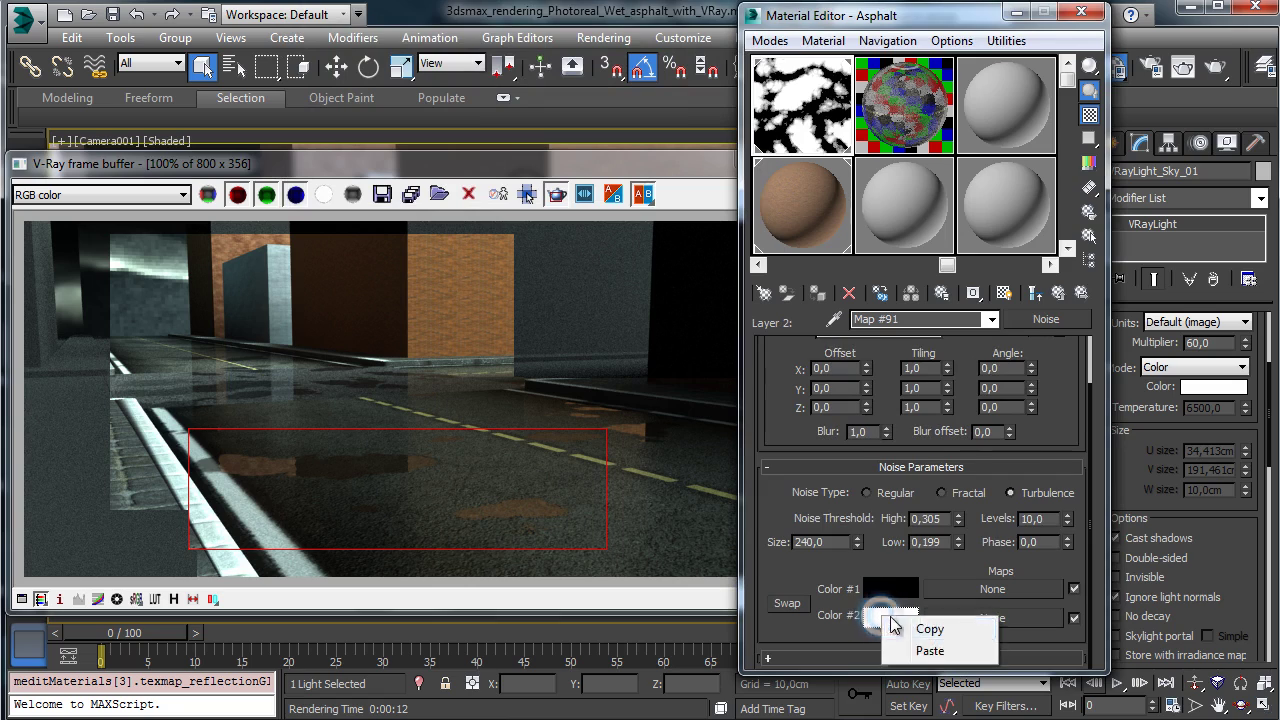
left_click(930, 651)
left_click(1058, 292)
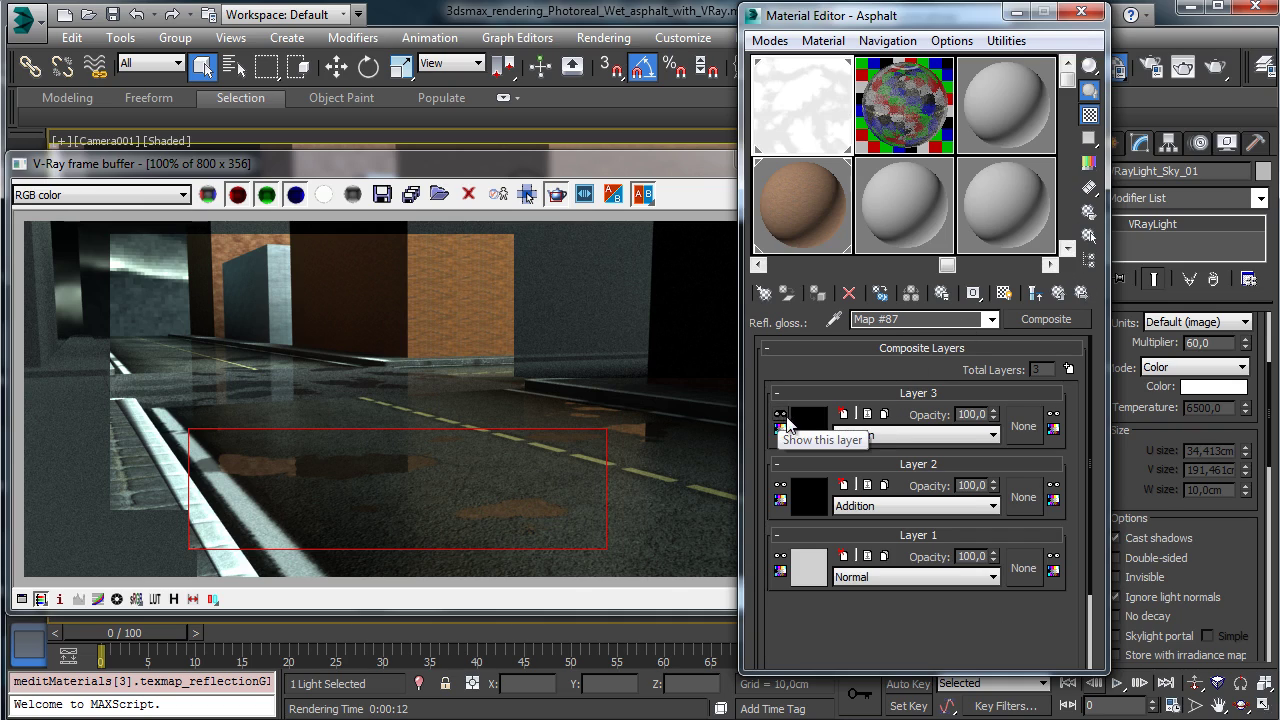
Set the opacity of Layer 2 in the reflection glossiness composite to 35.
left_click(782, 415)
left_click(978, 485)
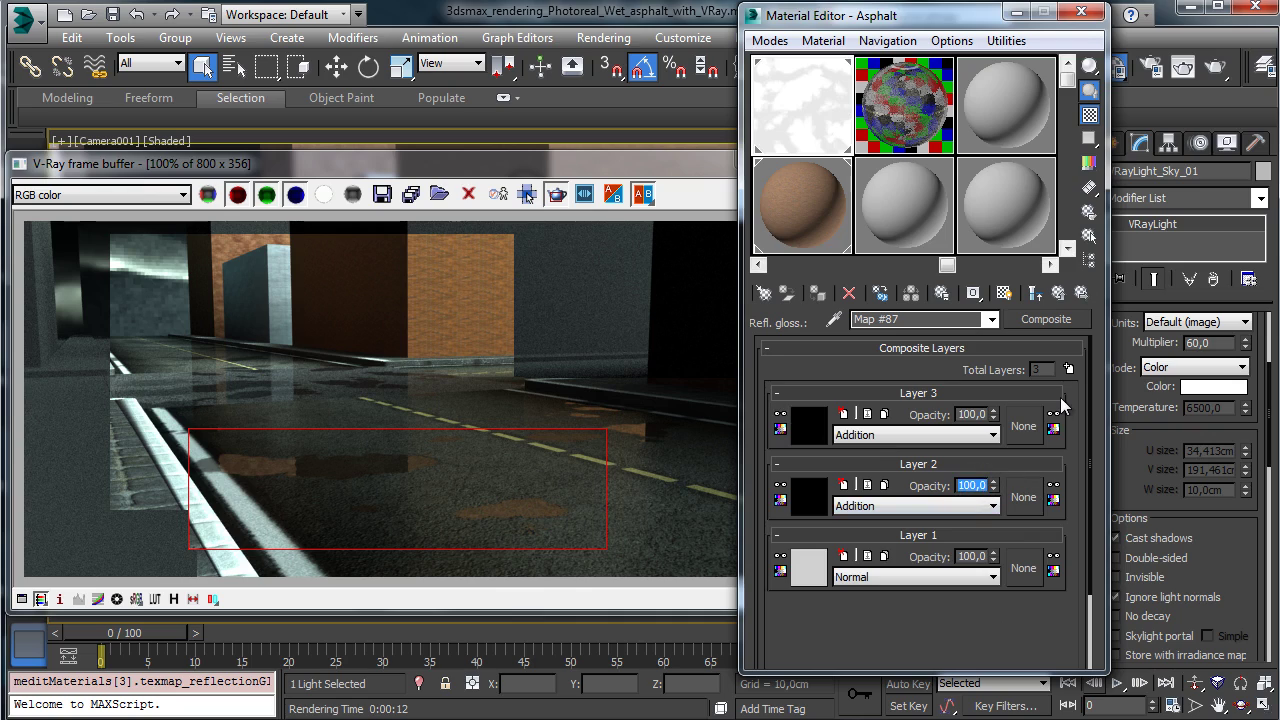
type("25")
key("Return")
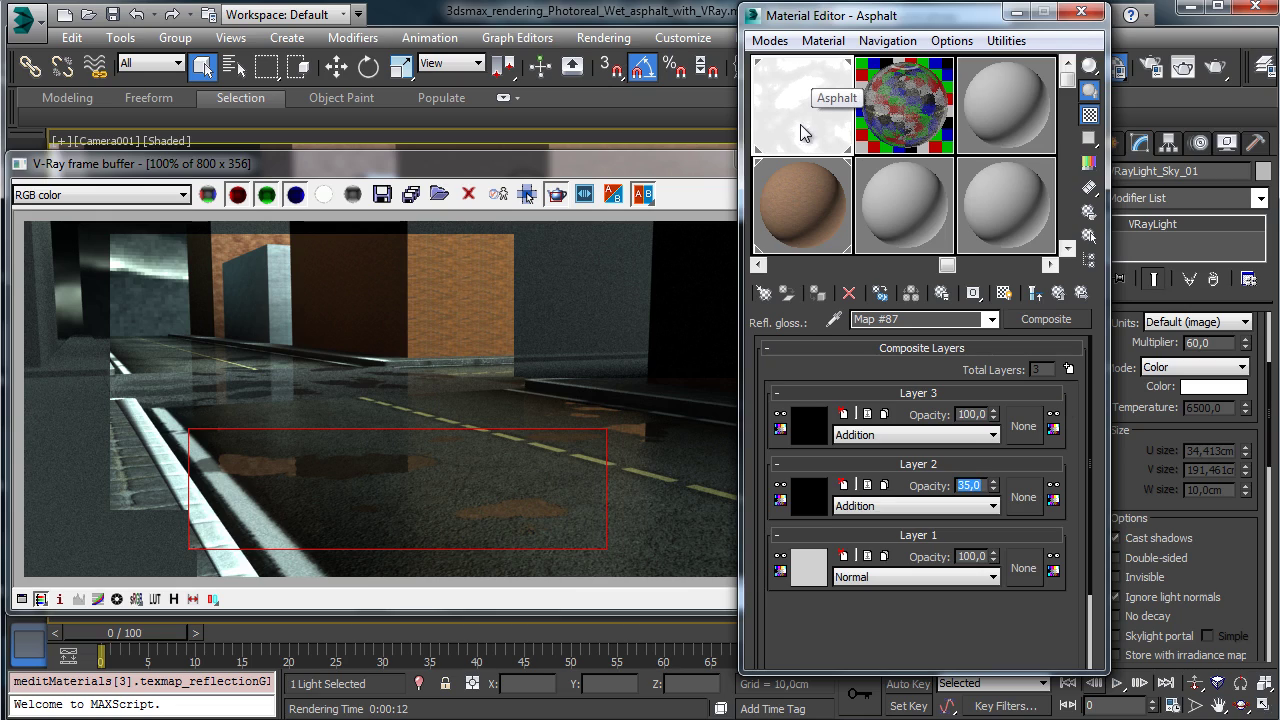
Return to the Asphalt material's top level and render a larger region covering the road in the foreground.
left_click(1036, 293)
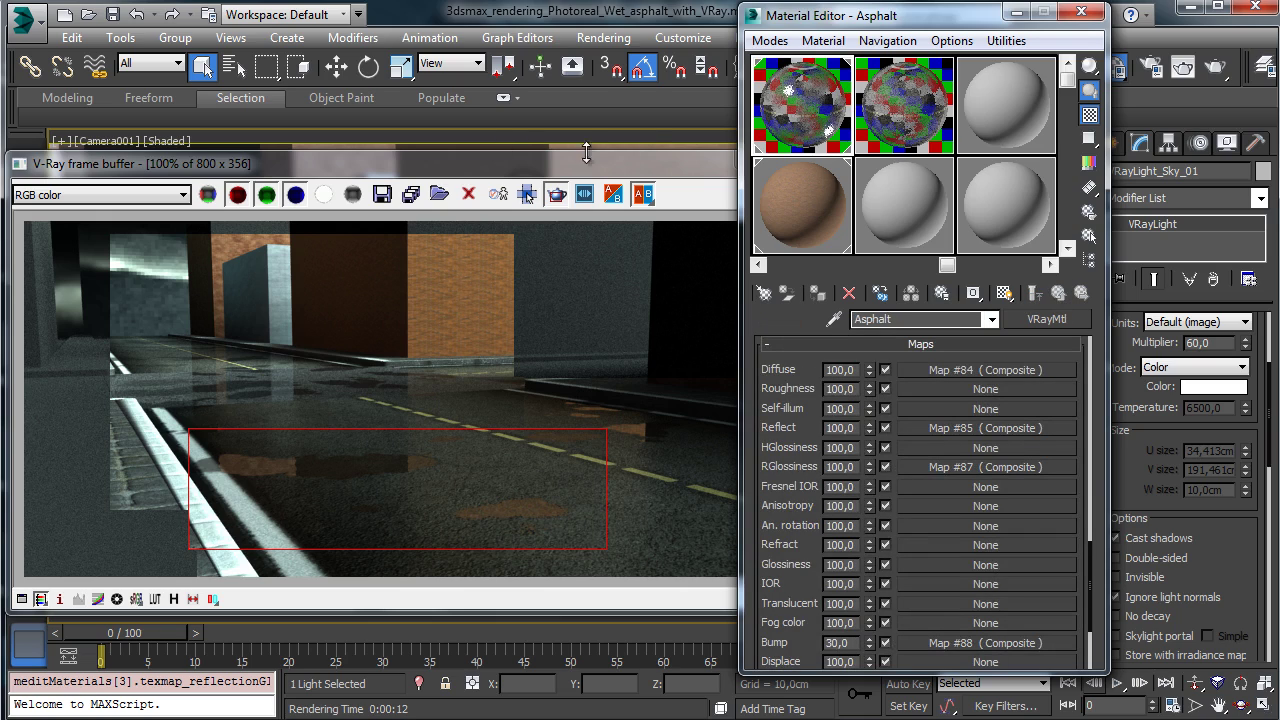
left_click(663, 161)
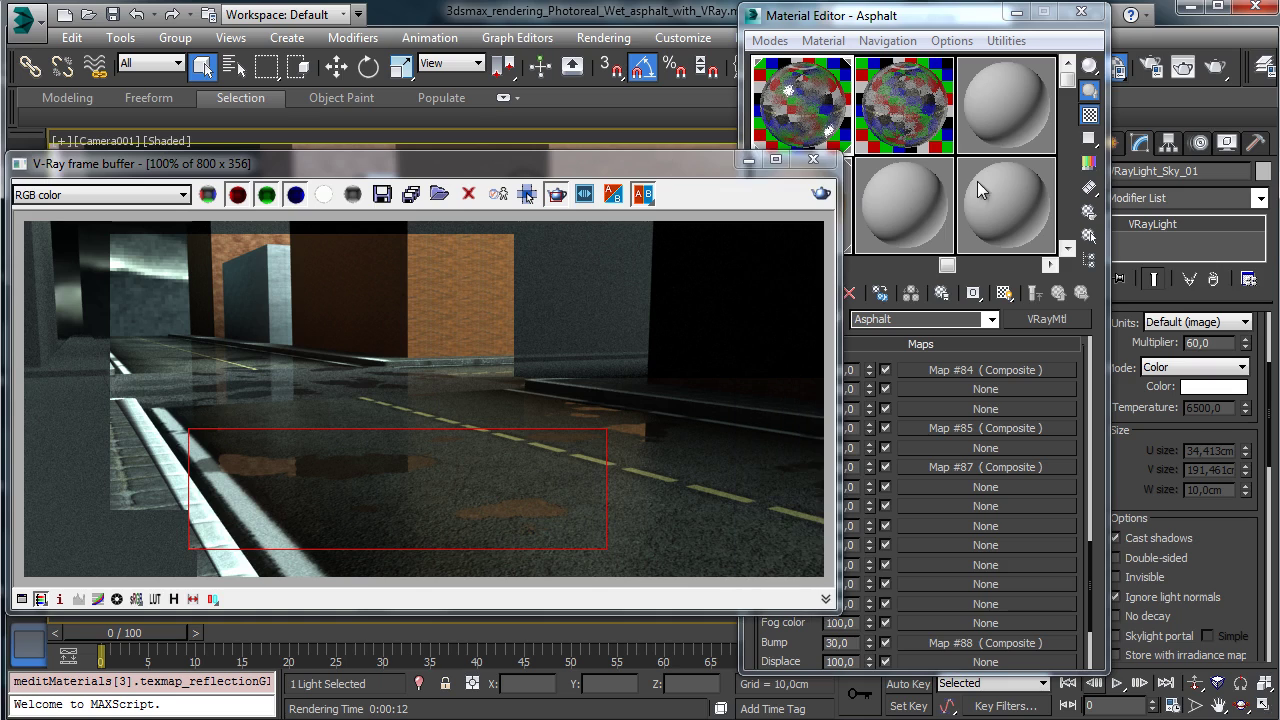
left_click(821, 193)
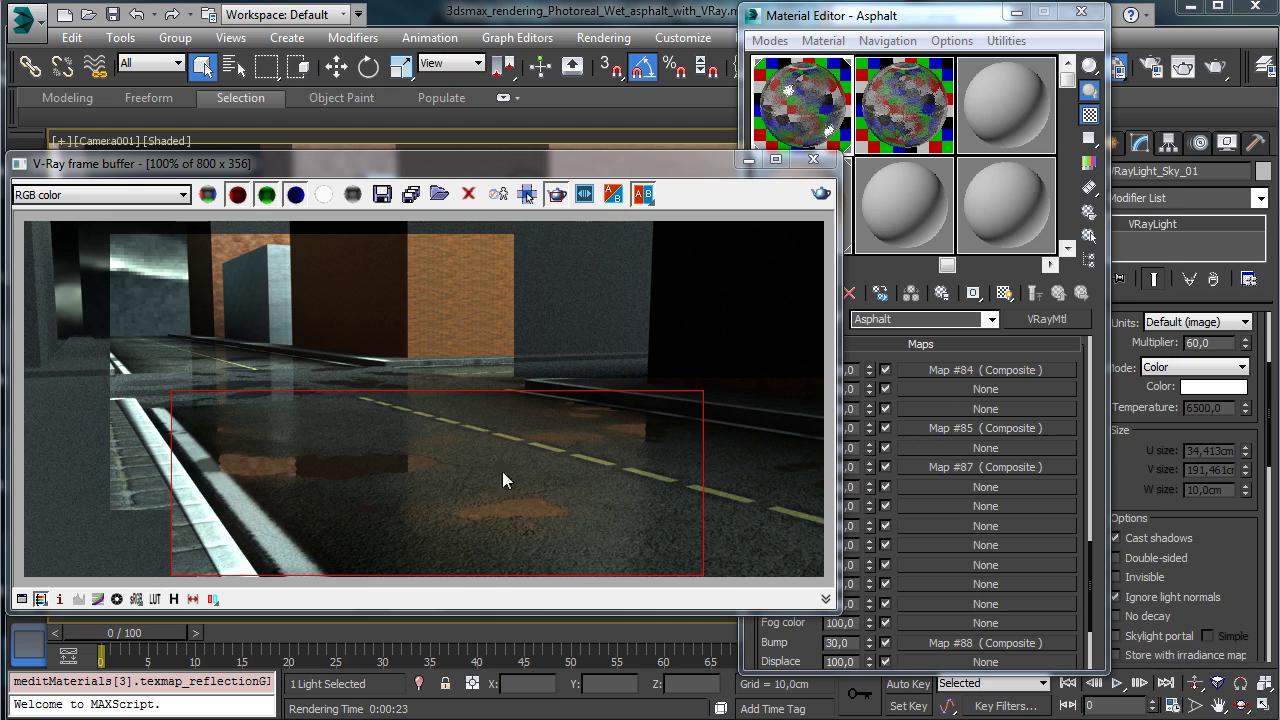
Copy the noise map from Layer 2 of the Asphalt material's RGlossiness composite.
left_click(962, 22)
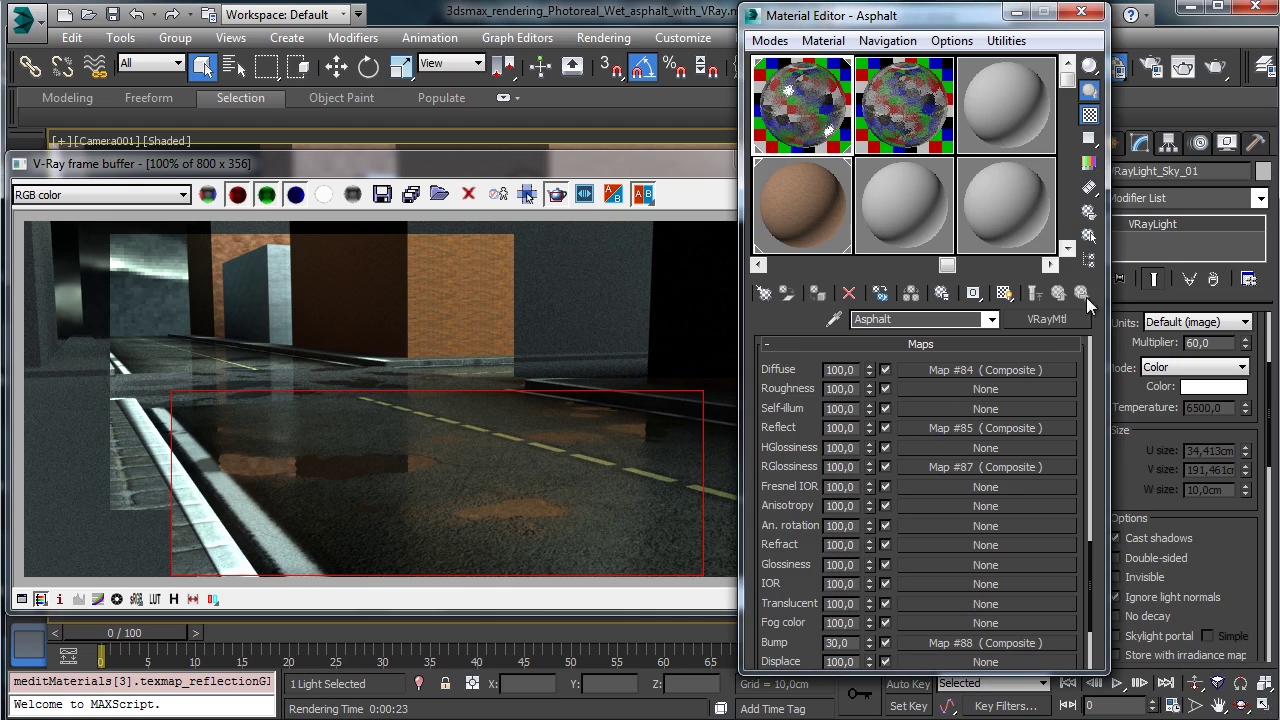
left_click(939, 466)
right_click(825, 492)
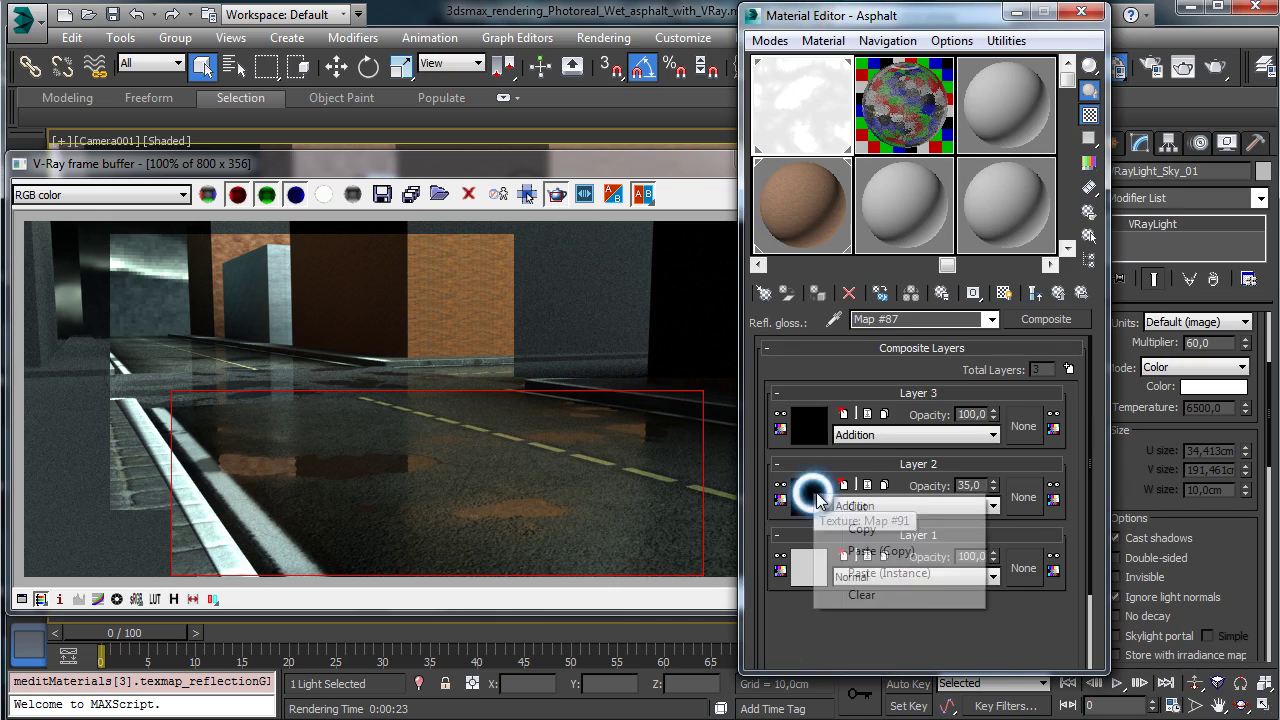
left_click(858, 529)
Add a layer between the two existing layers of the Bump composite and paste a copy of the noise map into it.
left_click(1062, 289)
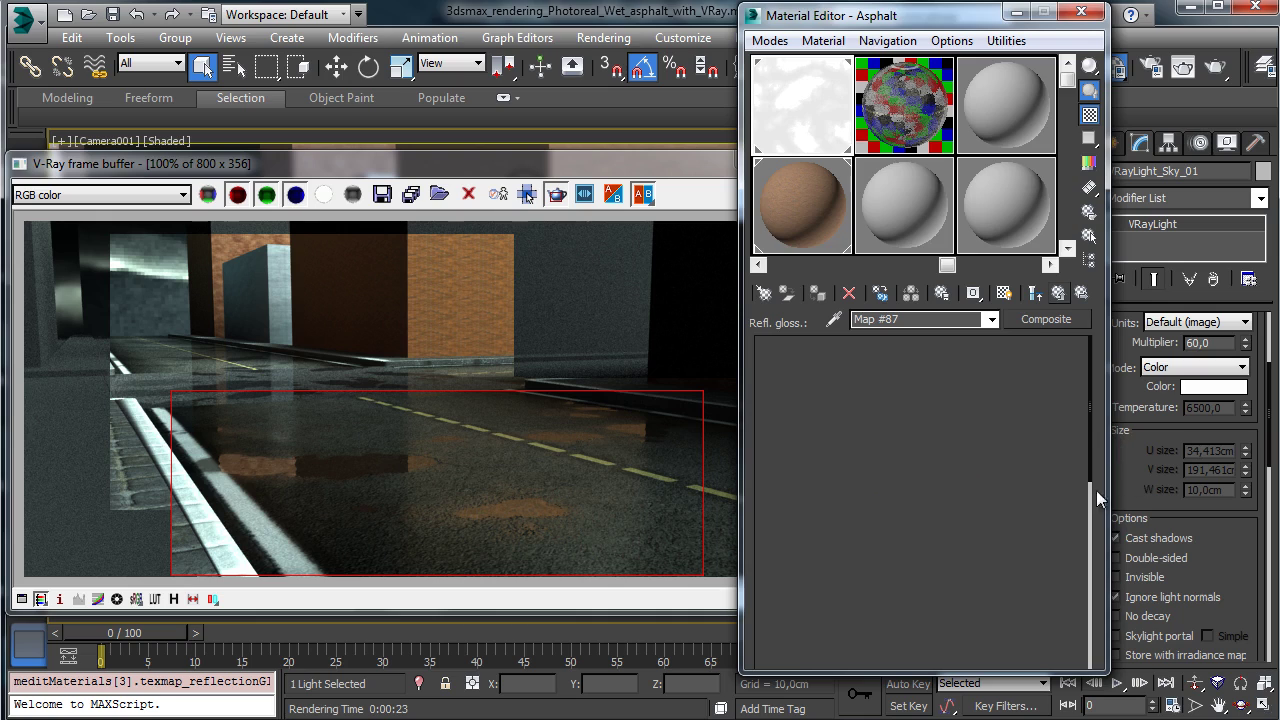
left_click(978, 645)
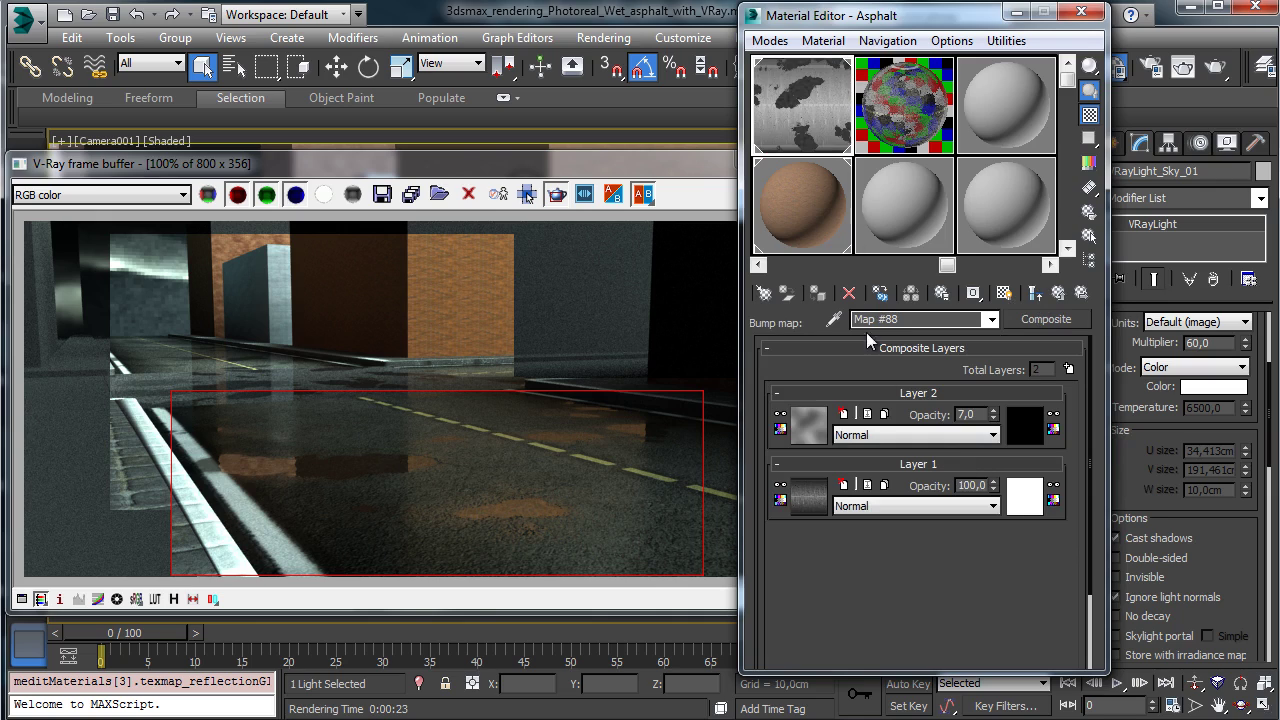
left_click(1068, 369)
left_click_drag(912, 472, 934, 395)
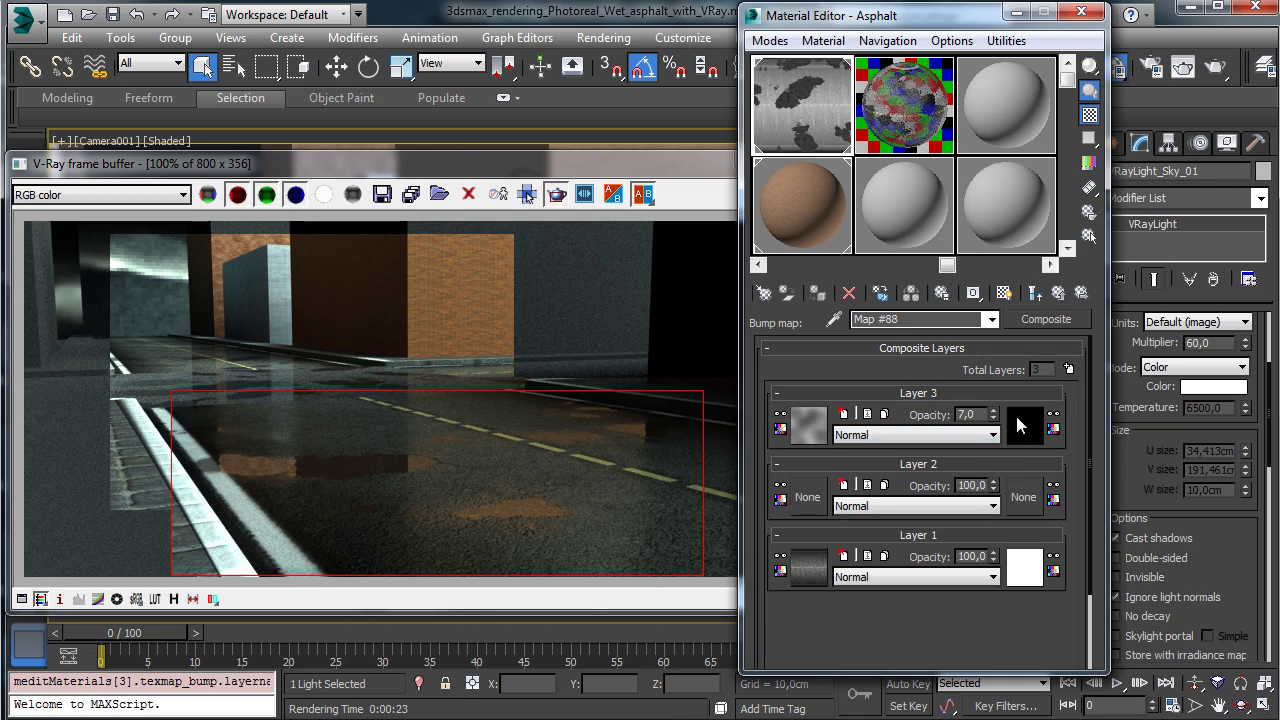
right_click(803, 498)
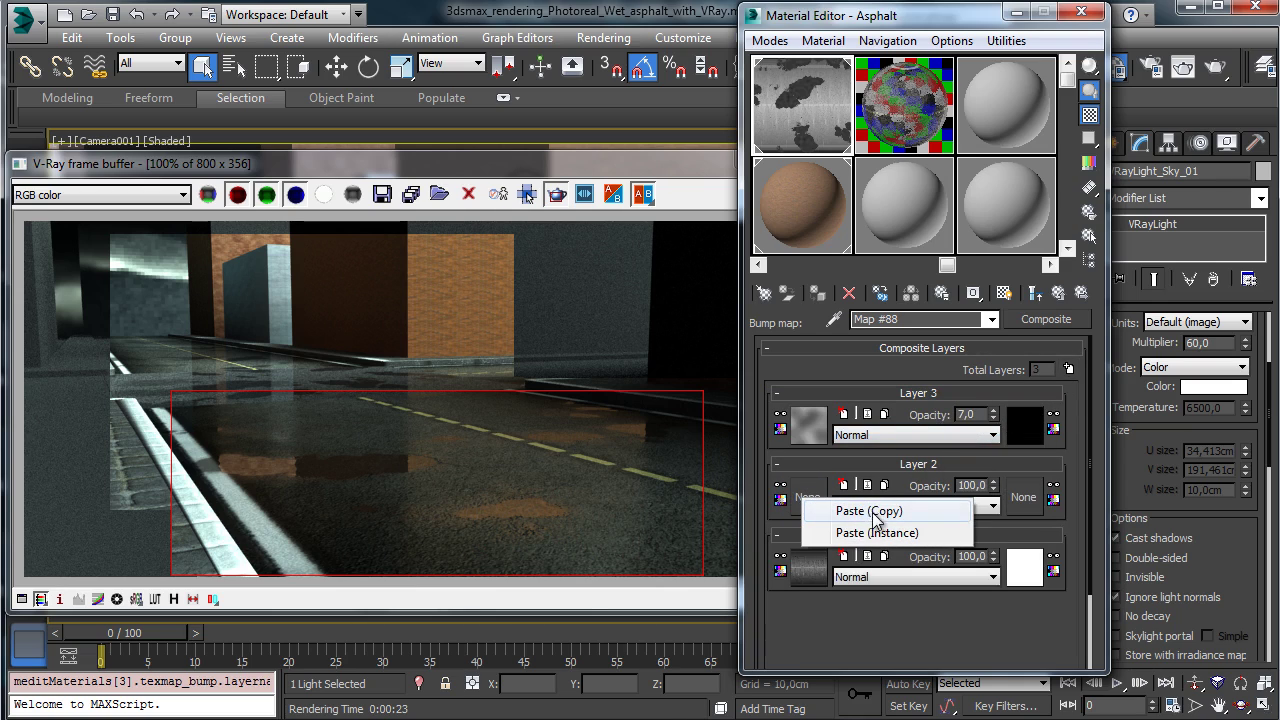
left_click(872, 512)
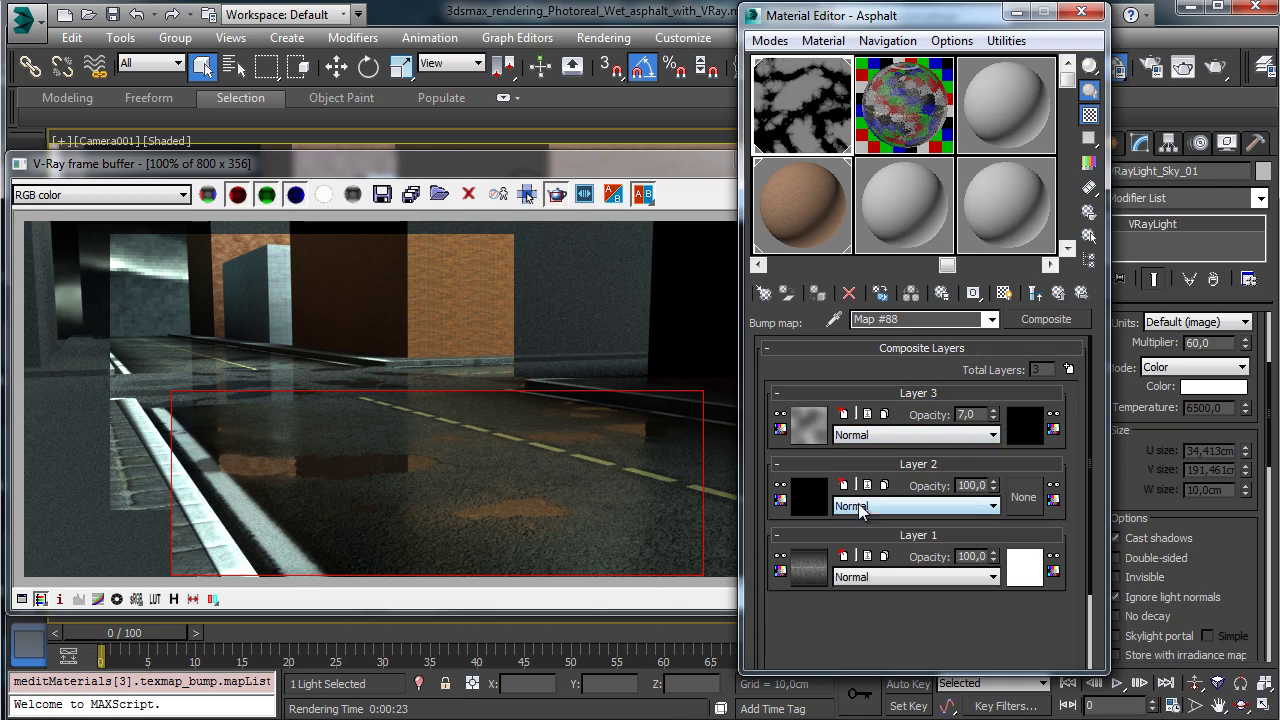
In the bump composite's Layer 2 noise map, set Color #1 to white and Color #2 to black.
left_click(808, 508)
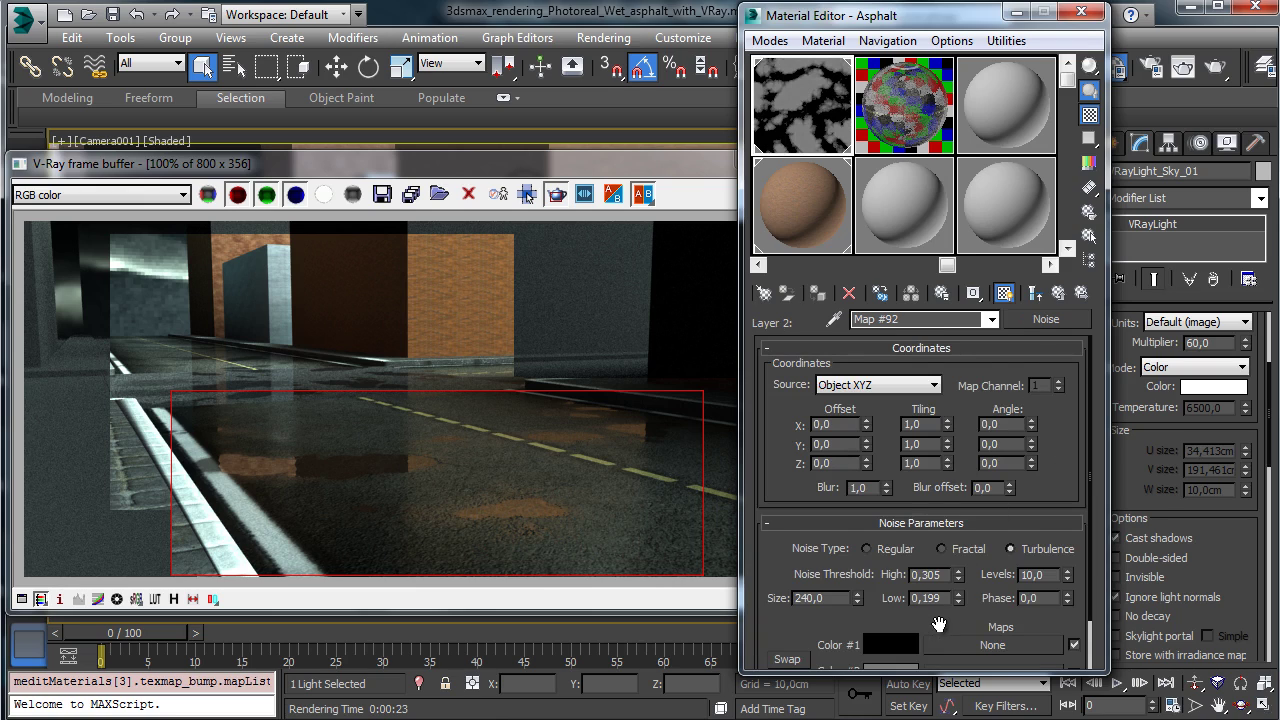
left_click_drag(939, 624, 927, 506)
left_click(901, 594)
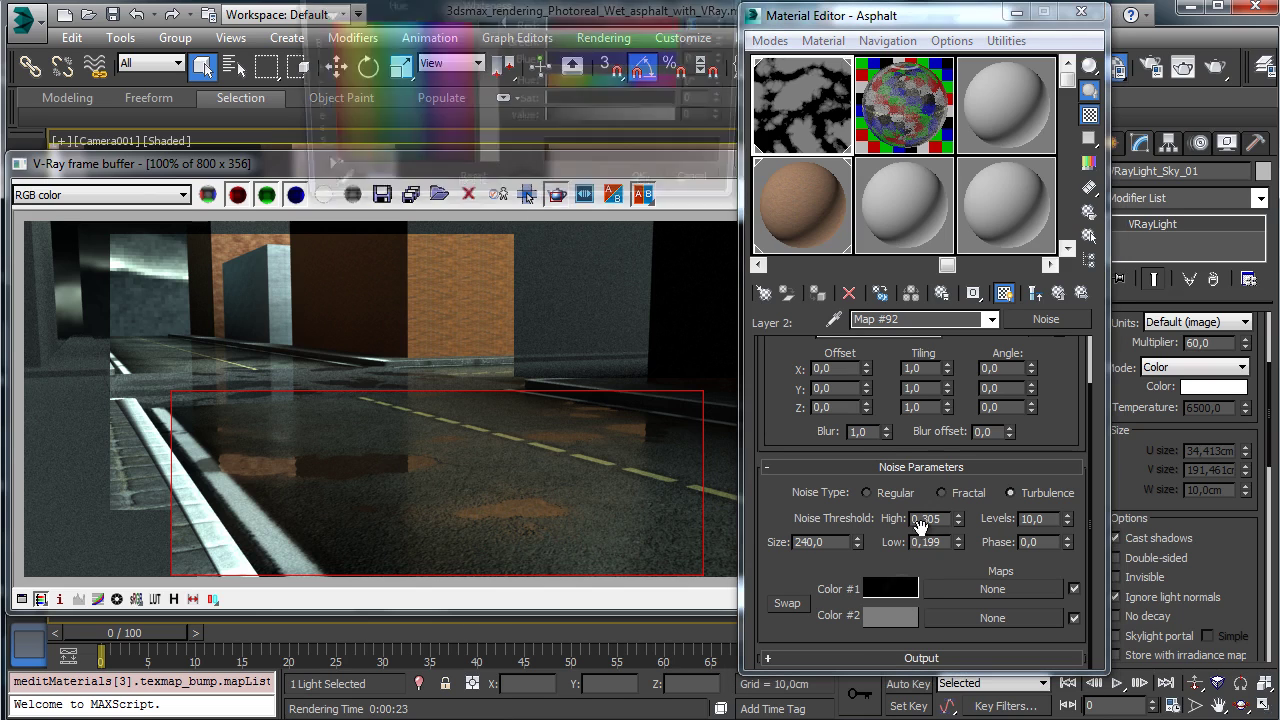
left_click_drag(661, 121, 713, 123)
left_click(650, 188)
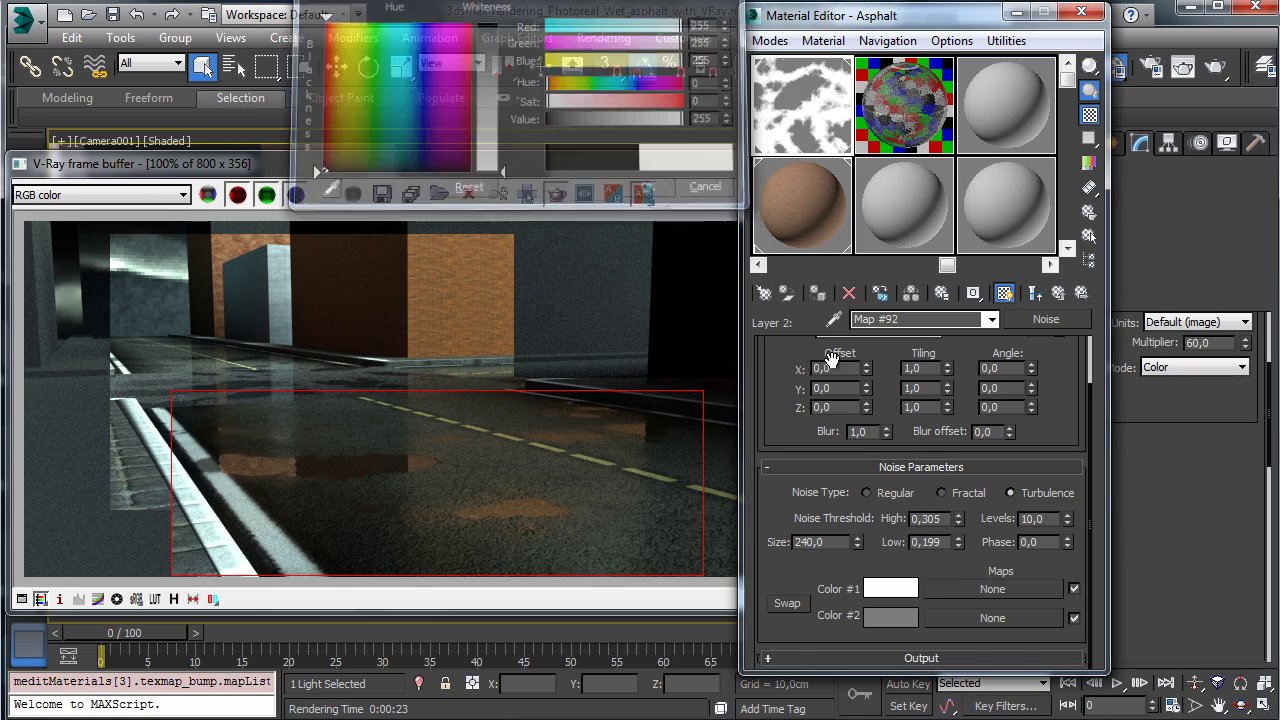
left_click(895, 618)
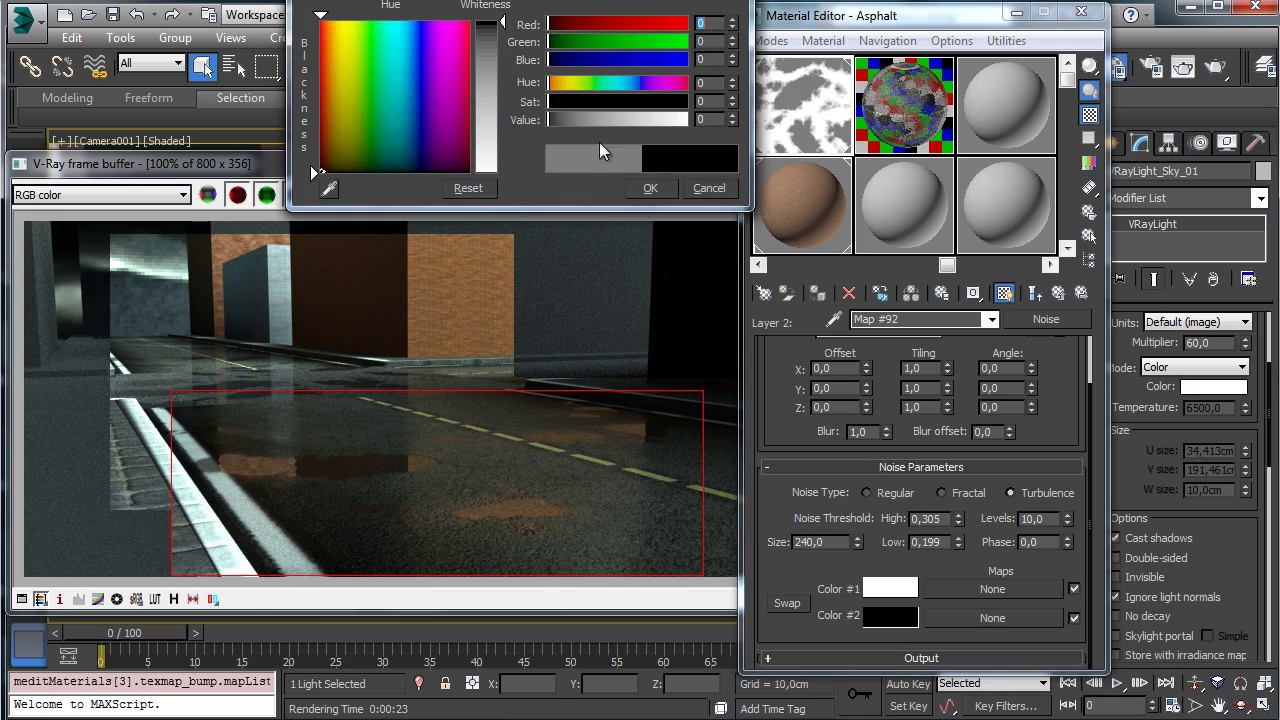
left_click(651, 189)
left_click(1058, 294)
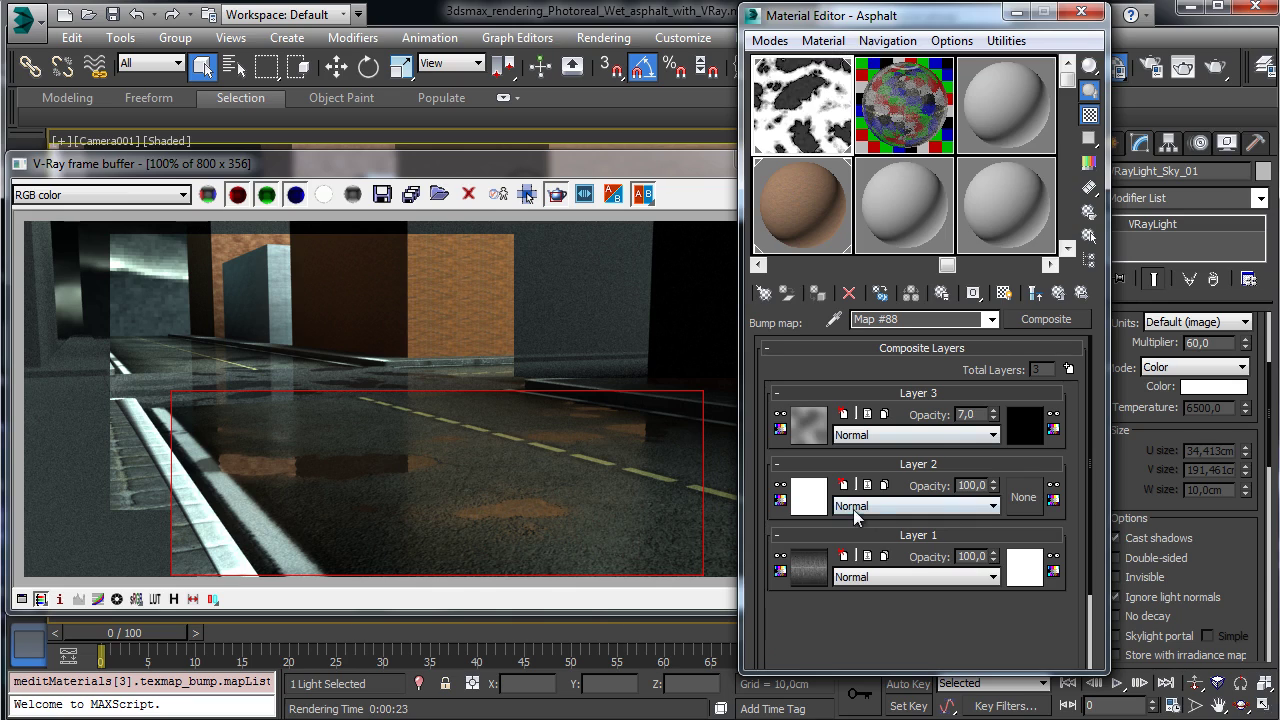
Set Layer 2 of the bump composite to Multiply blending with an opacity of 50.
left_click(853, 507)
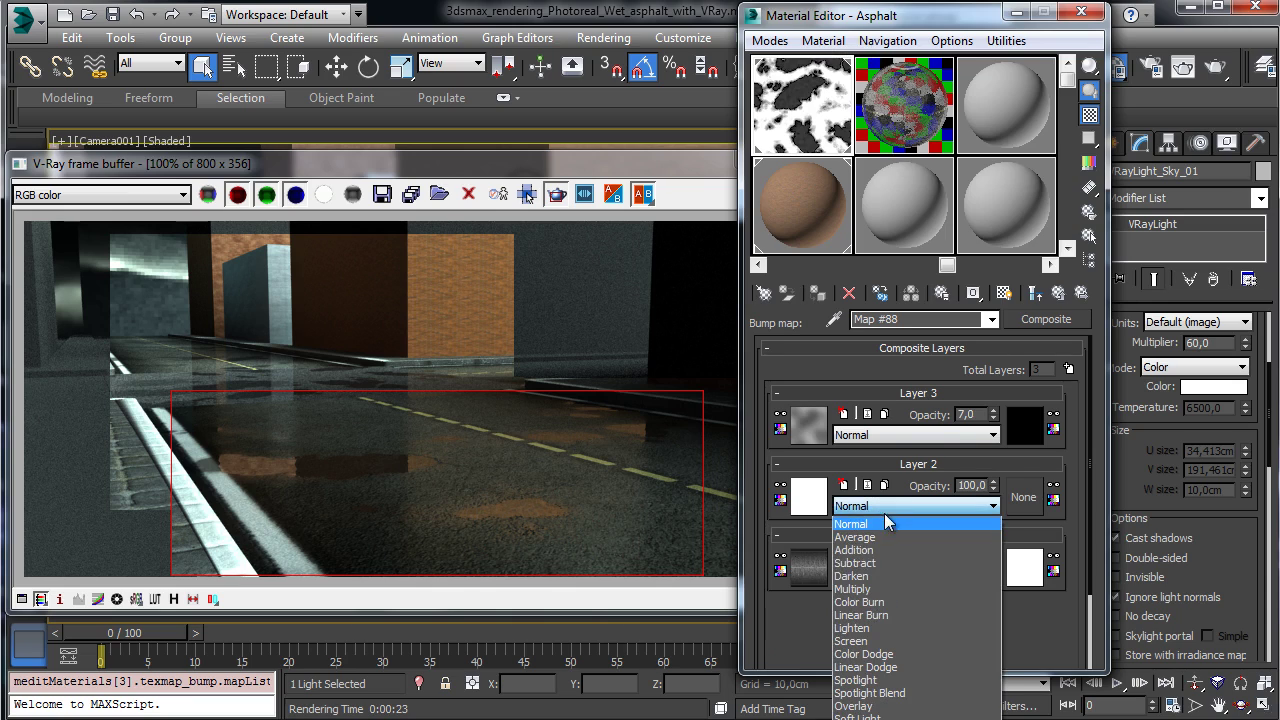
left_click(853, 589)
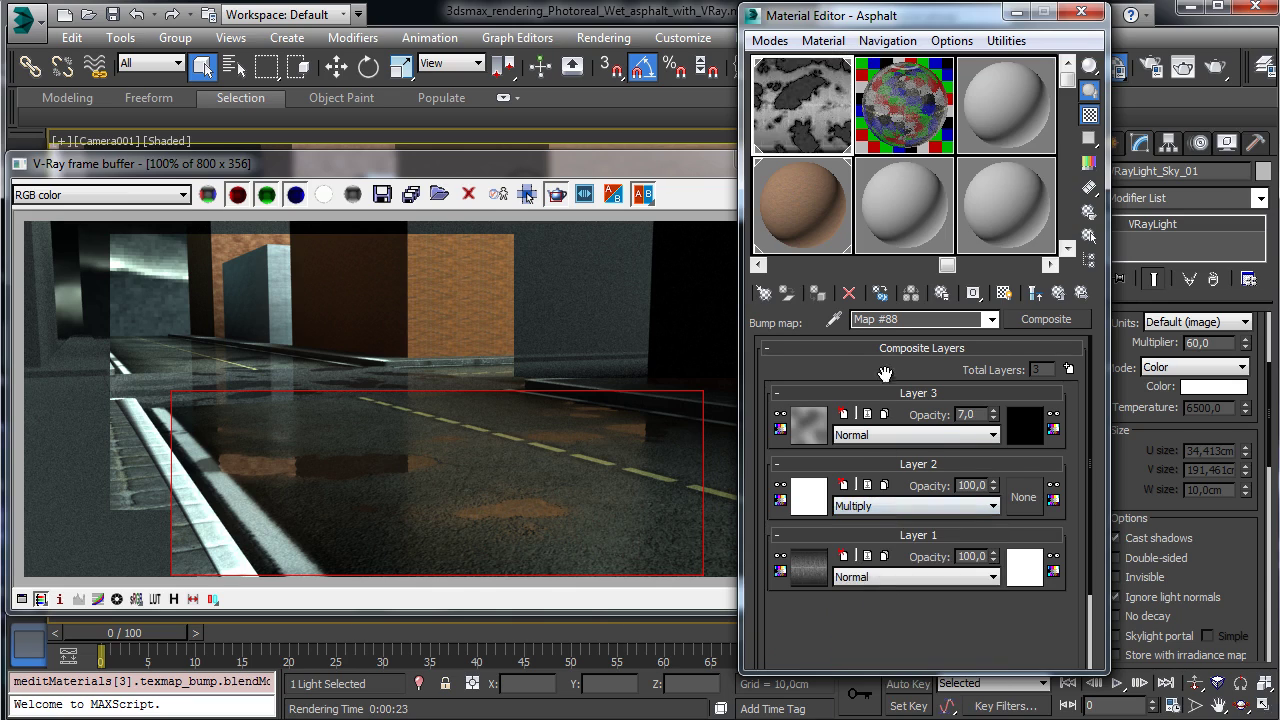
double_click(969, 485)
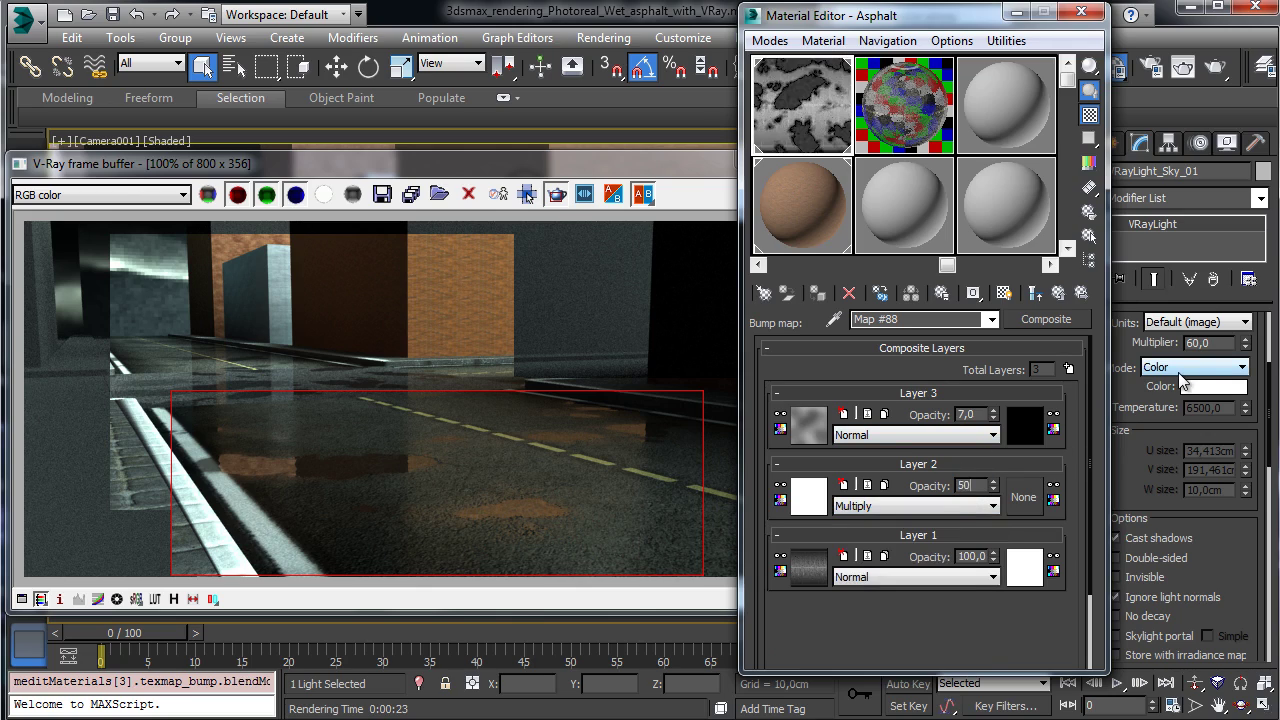
key("Return")
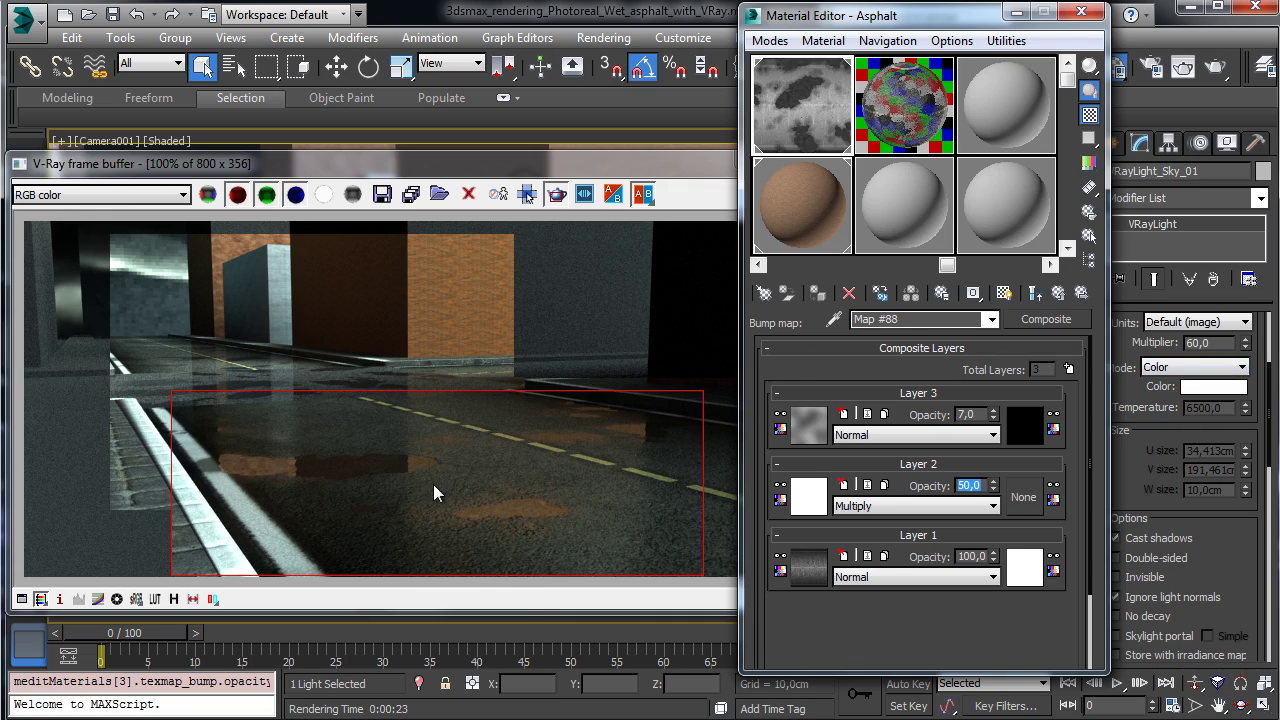
Define a smaller render region around the brown patch in the road's foreground and render it.
left_click_drag(378, 466, 515, 561)
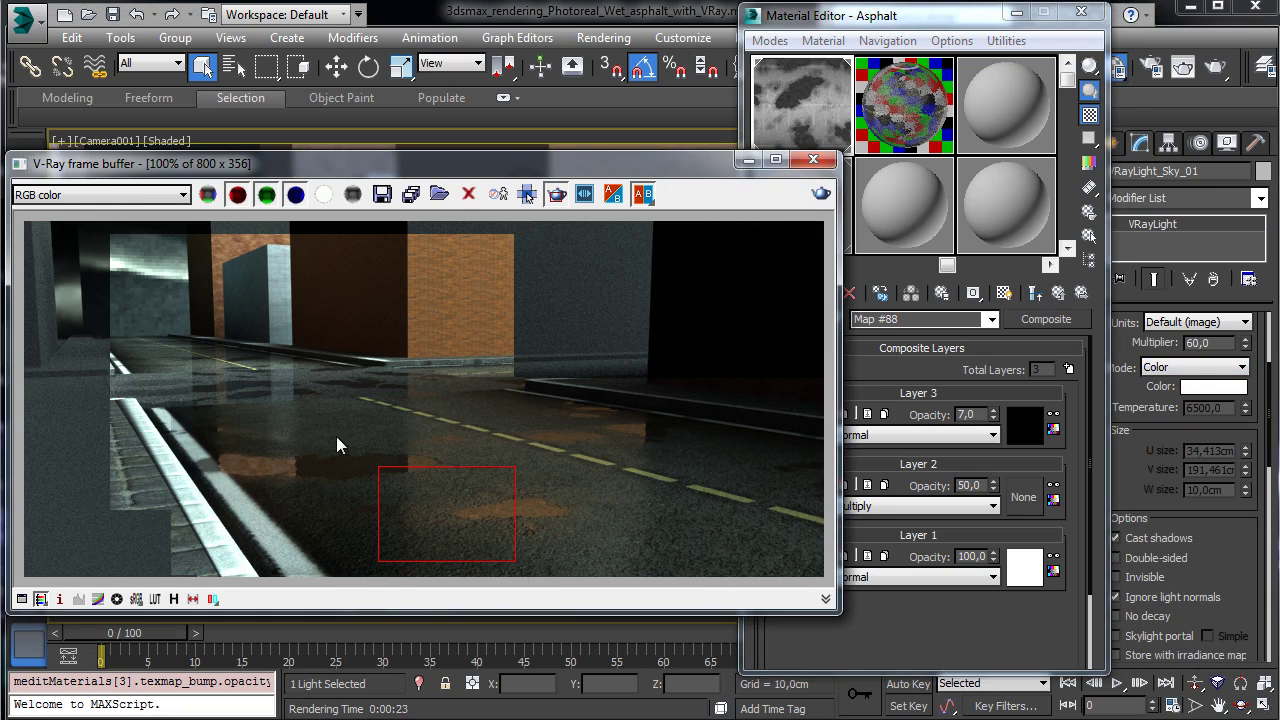
left_click_drag(336, 436, 531, 561)
left_click(821, 193)
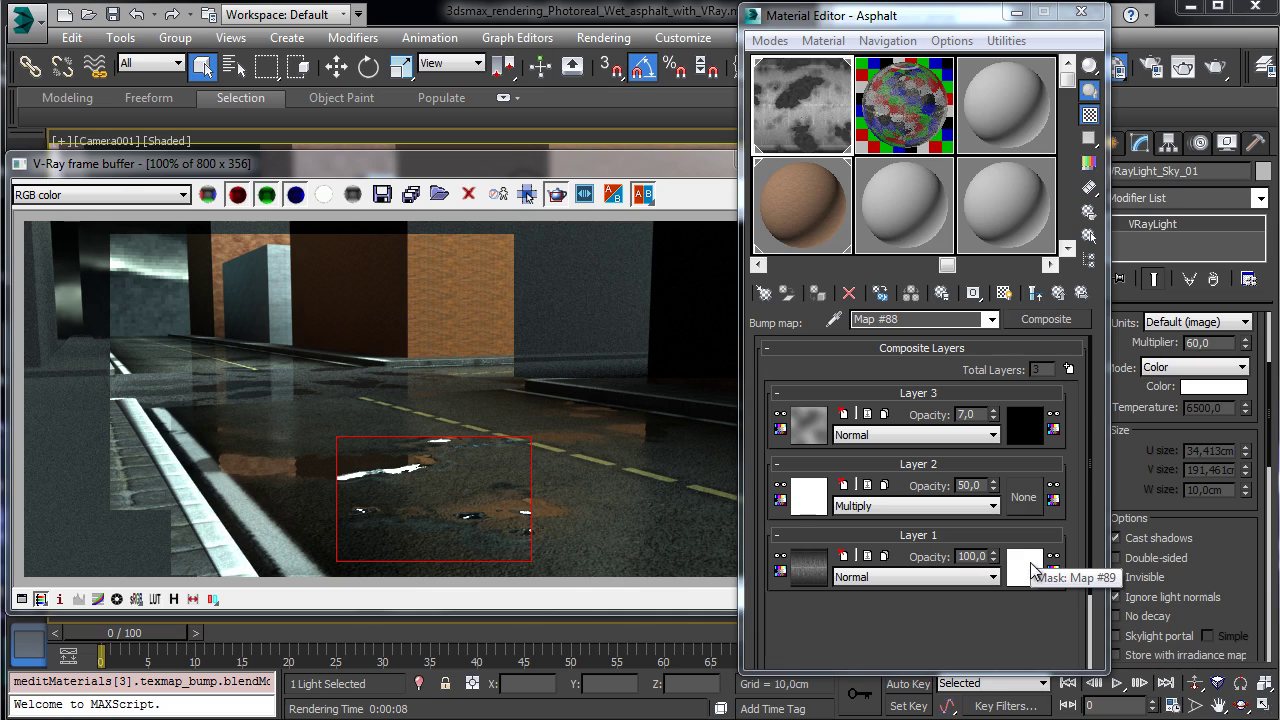
Copy the noise map in the bump composite's Layer 2 and delete that layer.
right_click(810, 491)
left_click(860, 521)
left_click(843, 485)
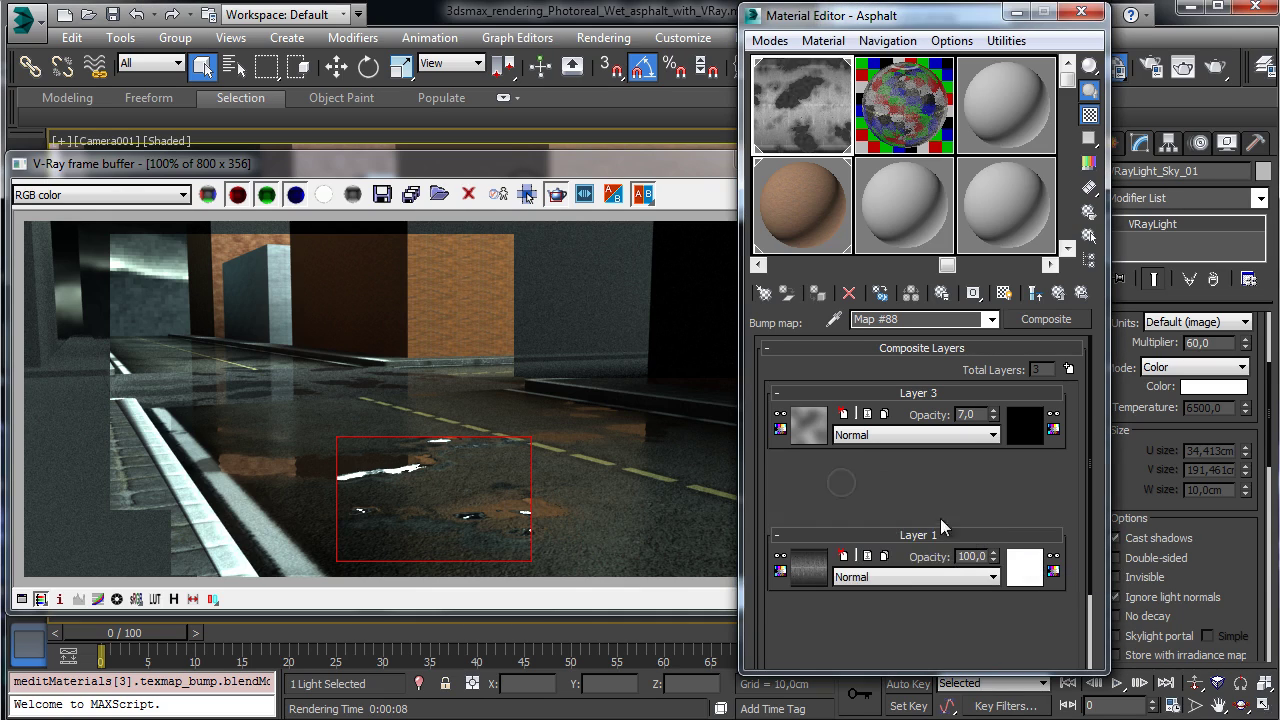
Replace the noise mask of the bump composite's Layer 1 with a Composite map, keeping the old noise as a sub-map.
left_click(1028, 498)
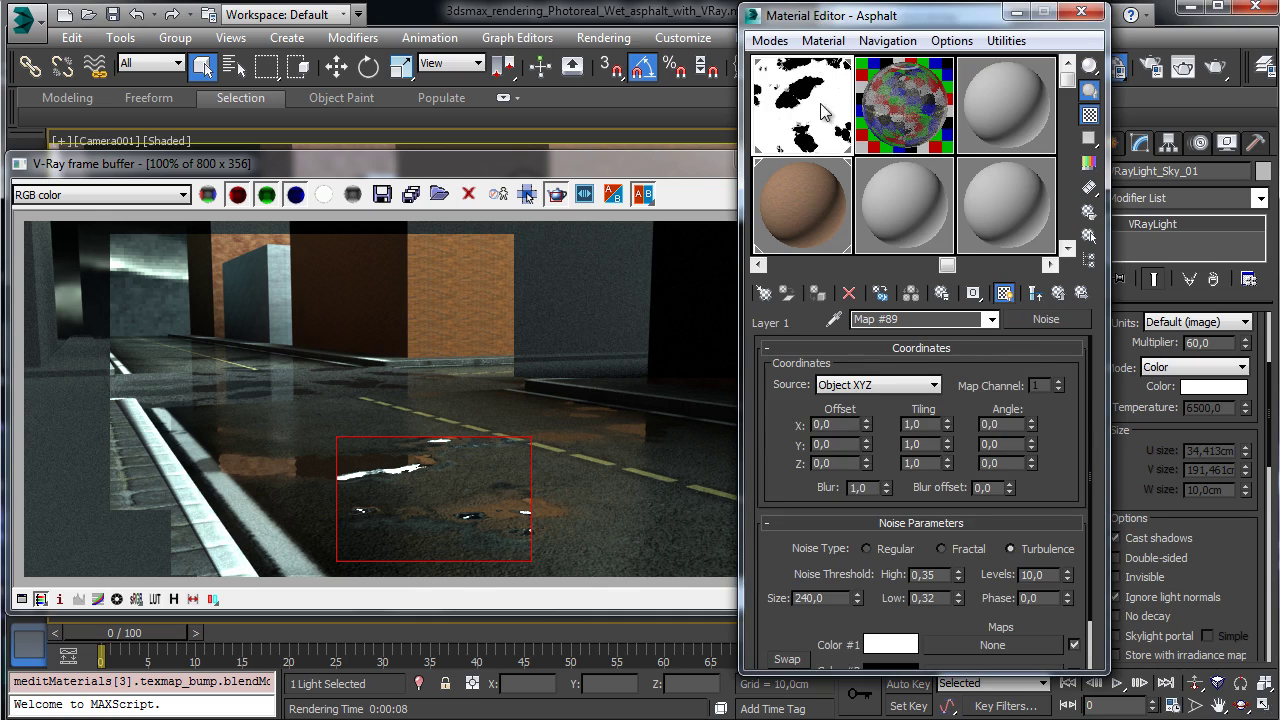
left_click(1055, 316)
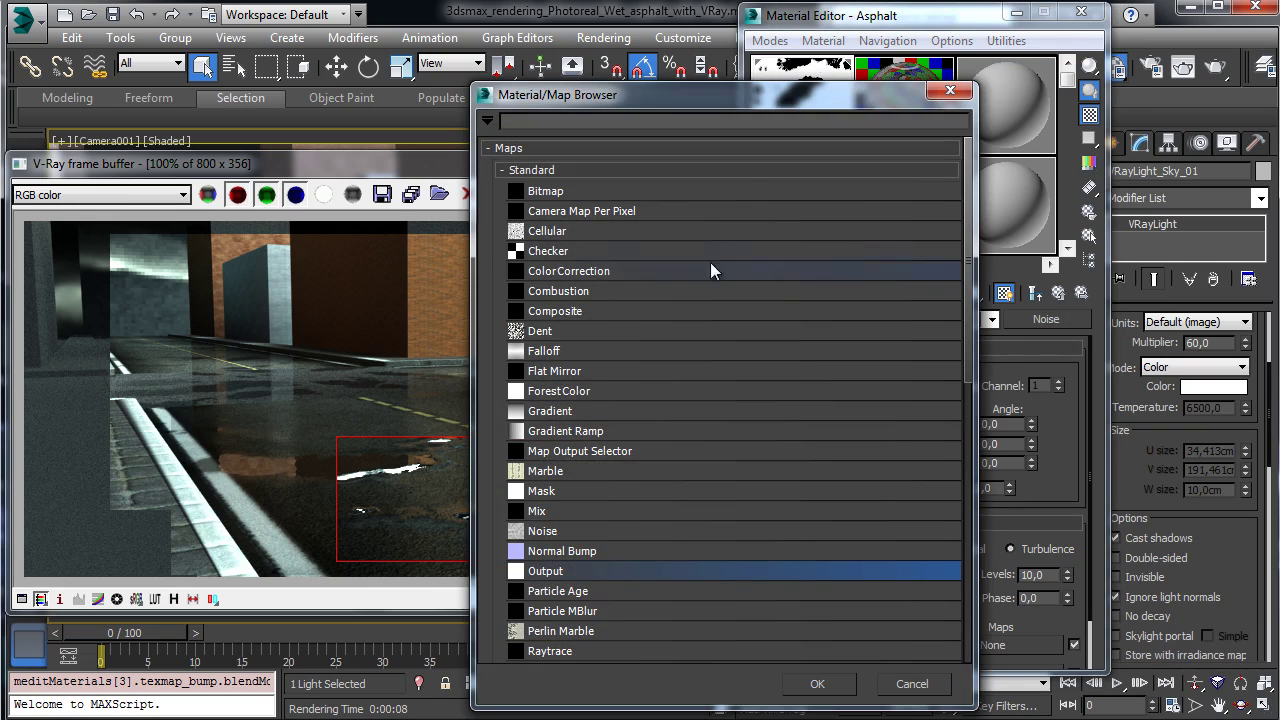
double_click(585, 311)
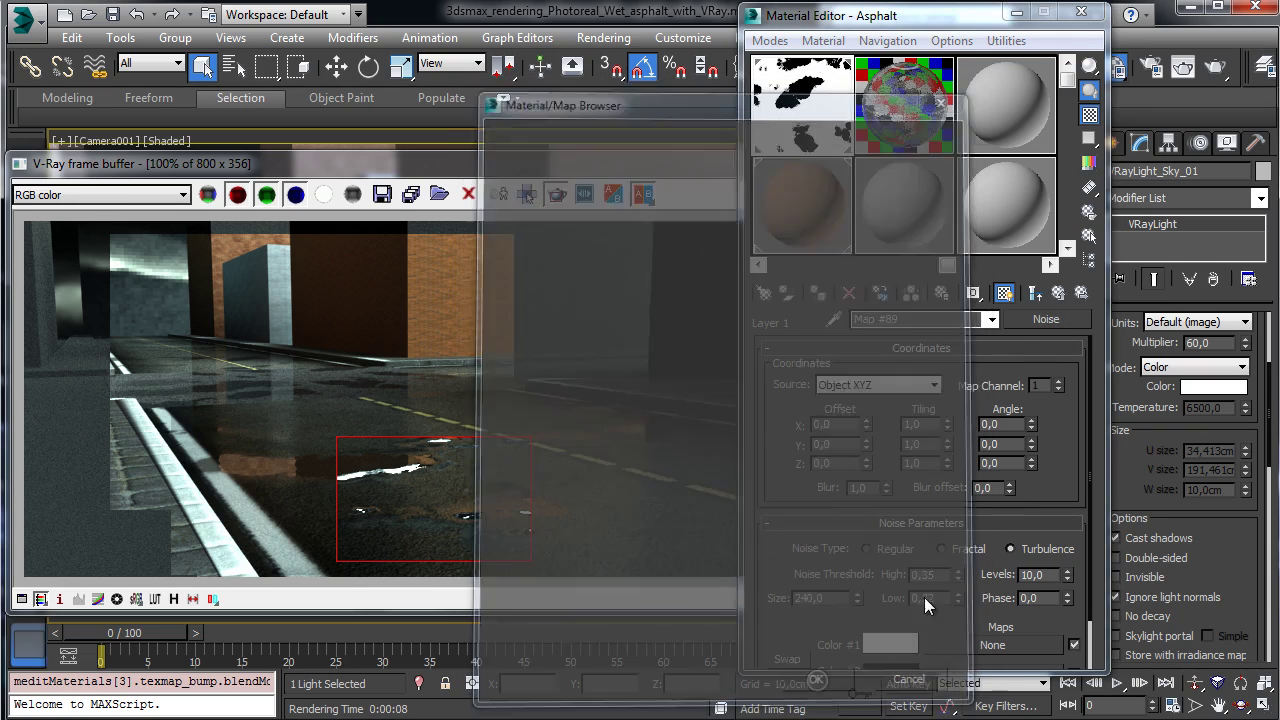
left_click(880, 391)
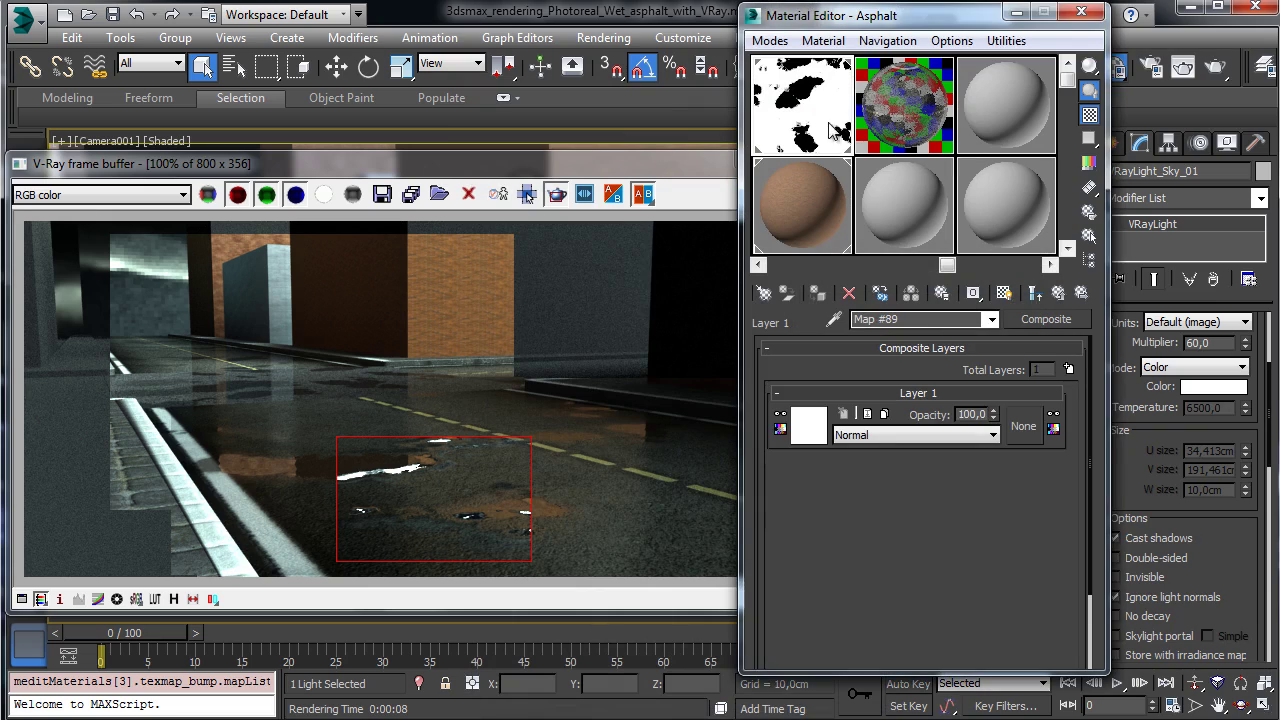
Add a second layer to the mask's Composite map and paste the copied noise map into it.
left_click(1068, 369)
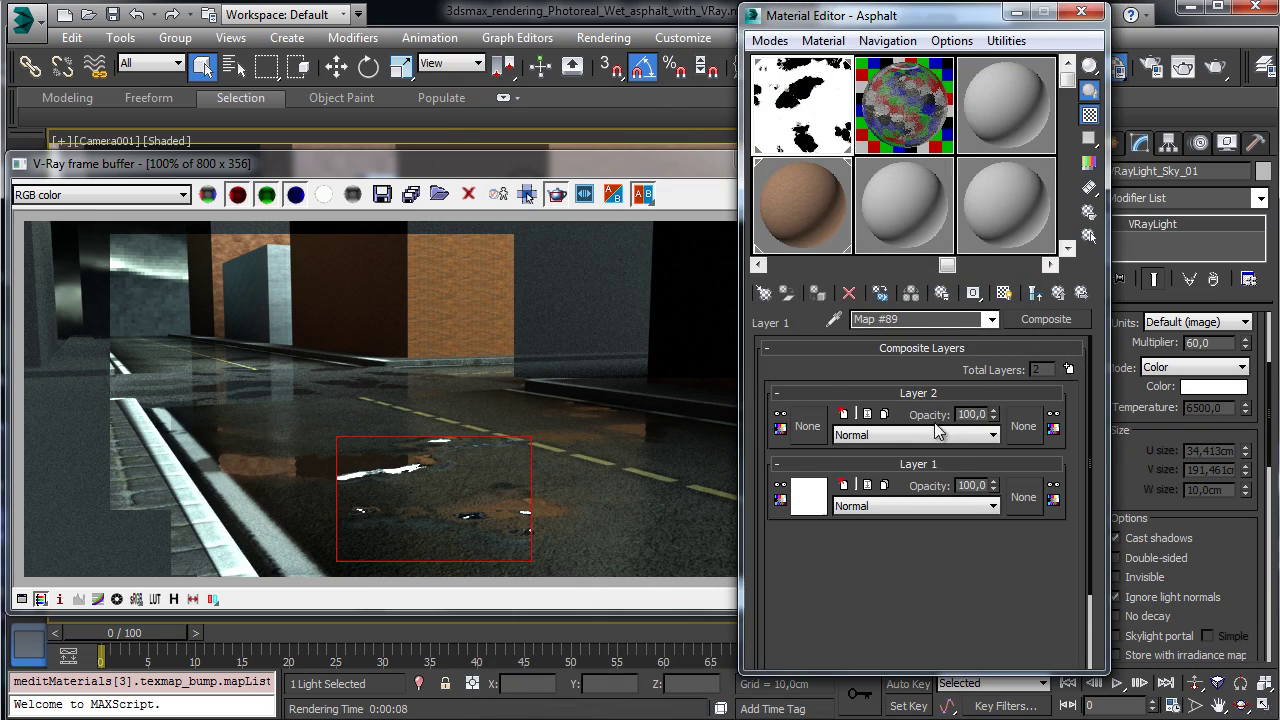
right_click(812, 438)
left_click(852, 448)
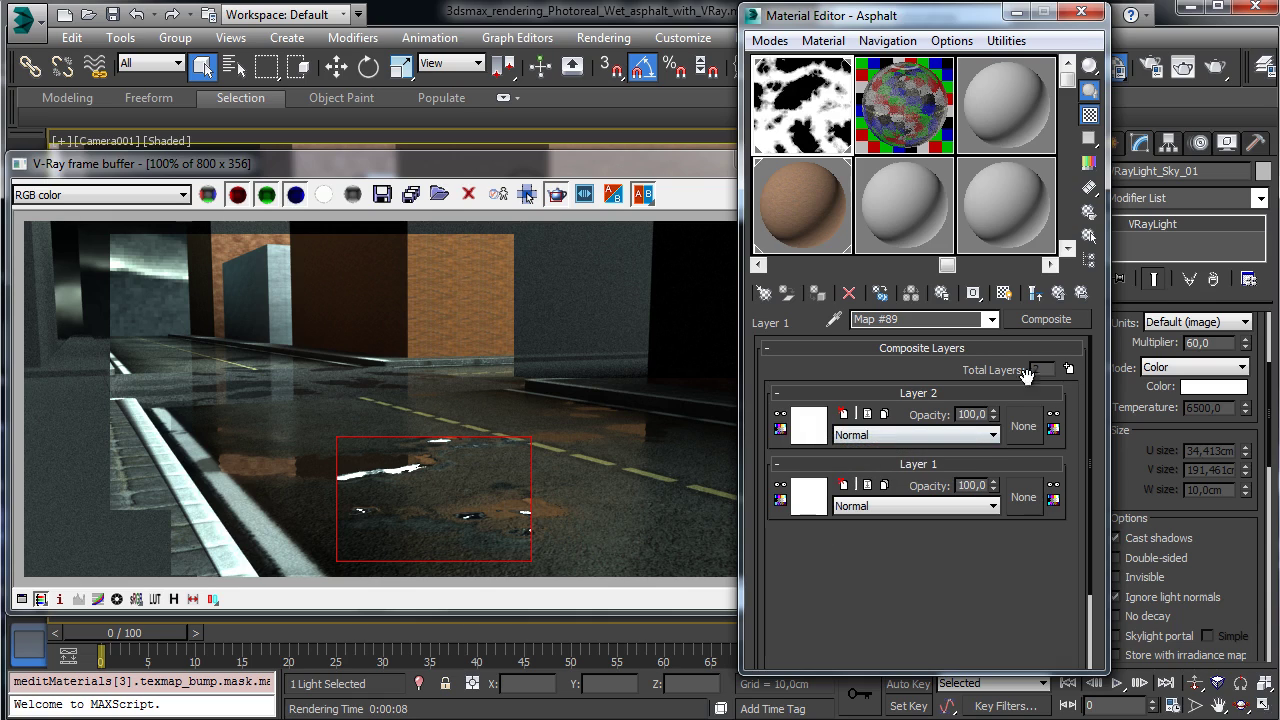
Set Layer 2 of the mask composite to Multiply blending with an opacity of 63 and render the region.
left_click(923, 447)
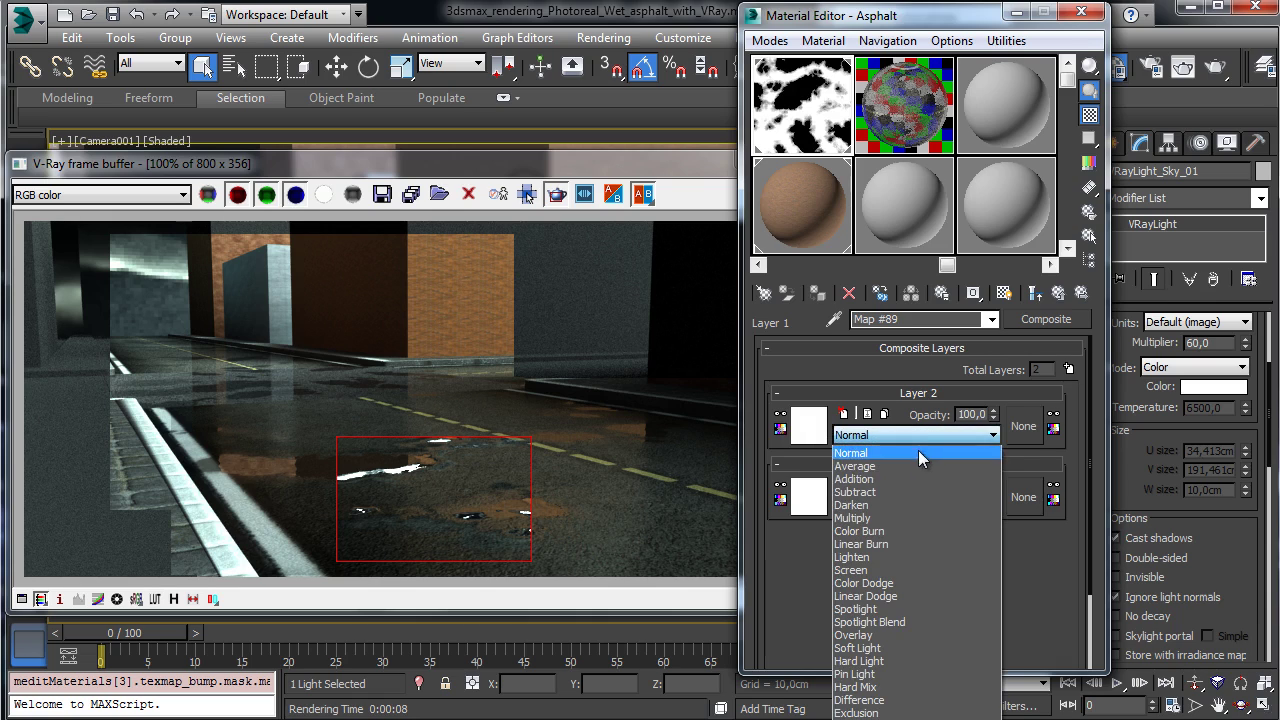
left_click(890, 515)
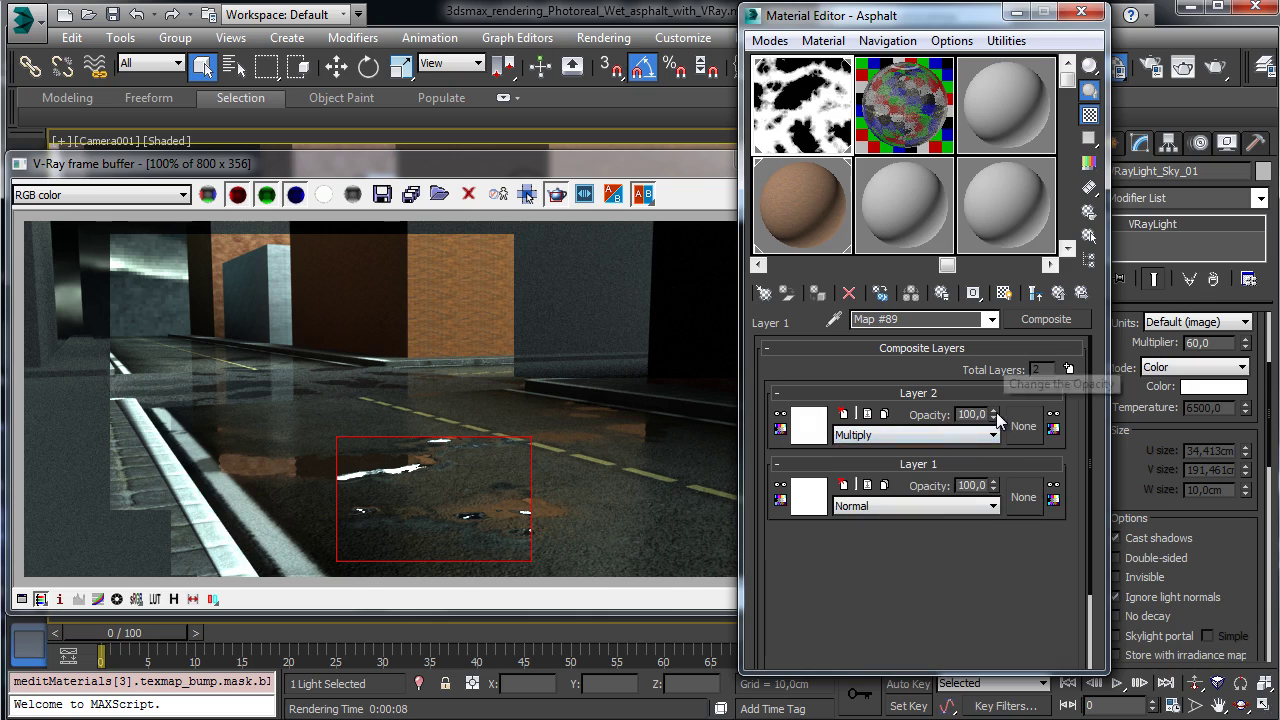
left_click_drag(993, 414, 997, 441)
left_click_drag(1004, 490, 998, 461)
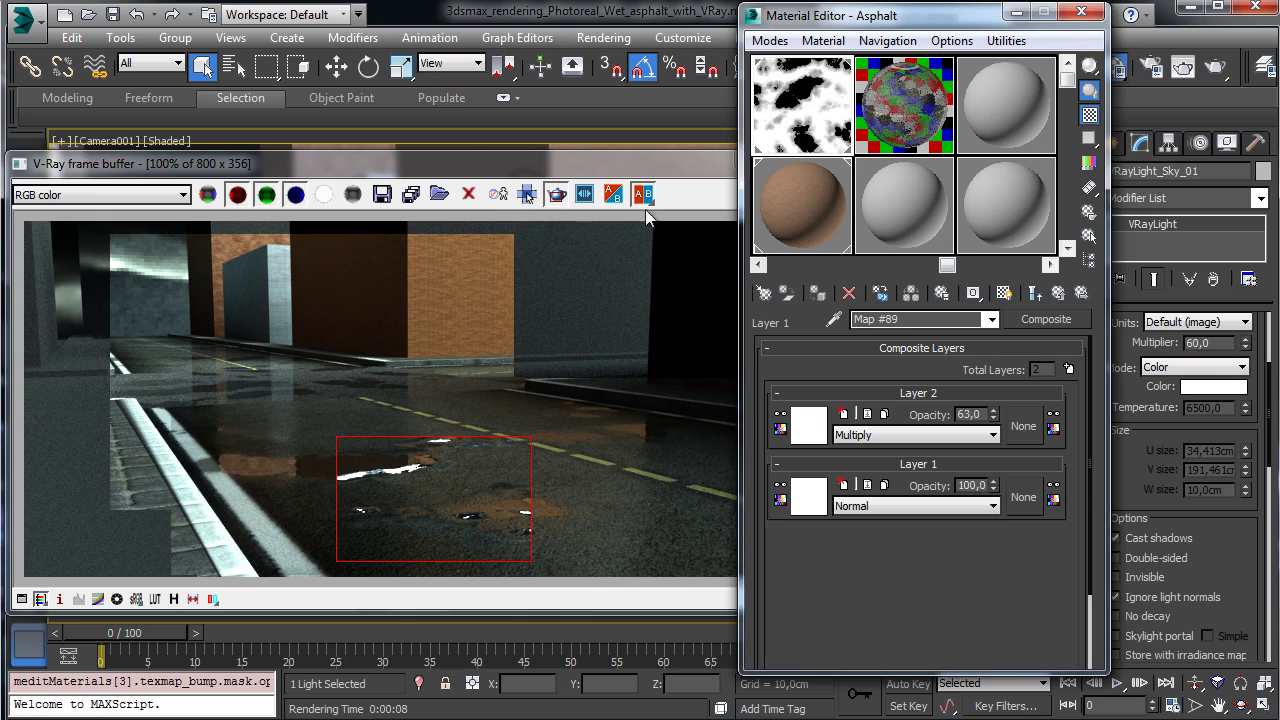
left_click(598, 154)
left_click(821, 193)
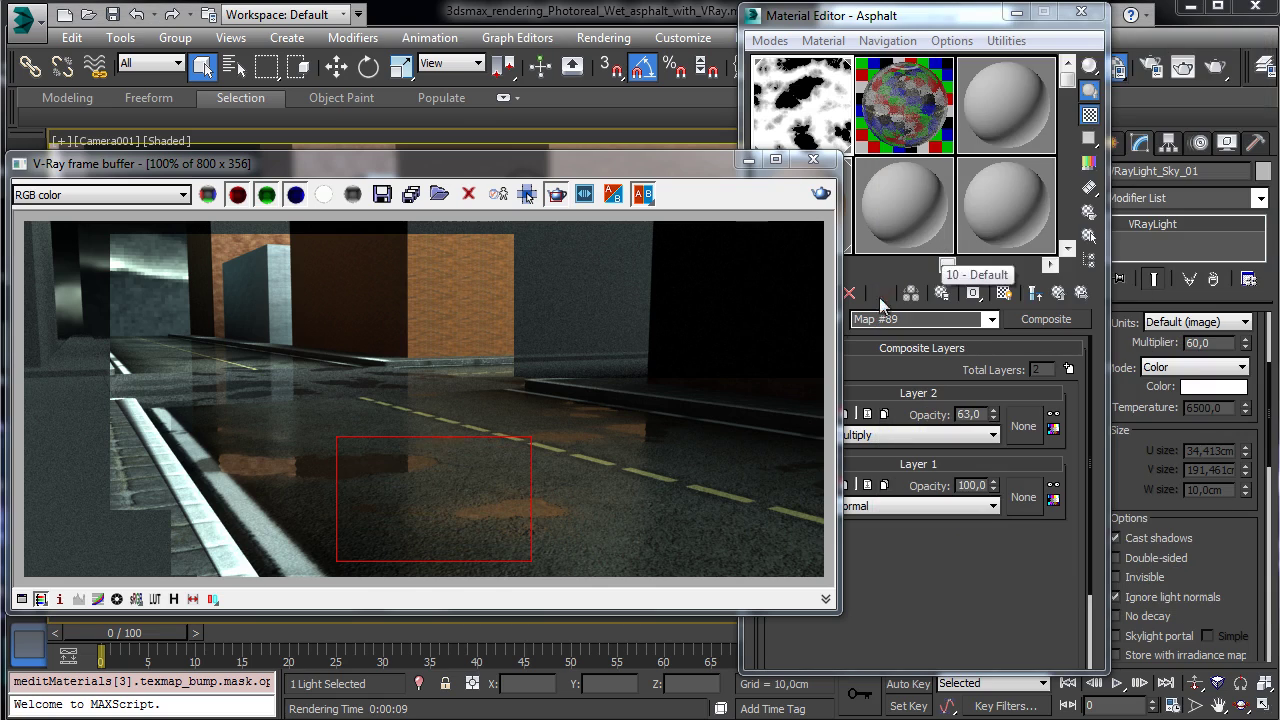
Examine the Road_02 substance parameters behind the bump composite's Layer 1 map.
left_click(1058, 292)
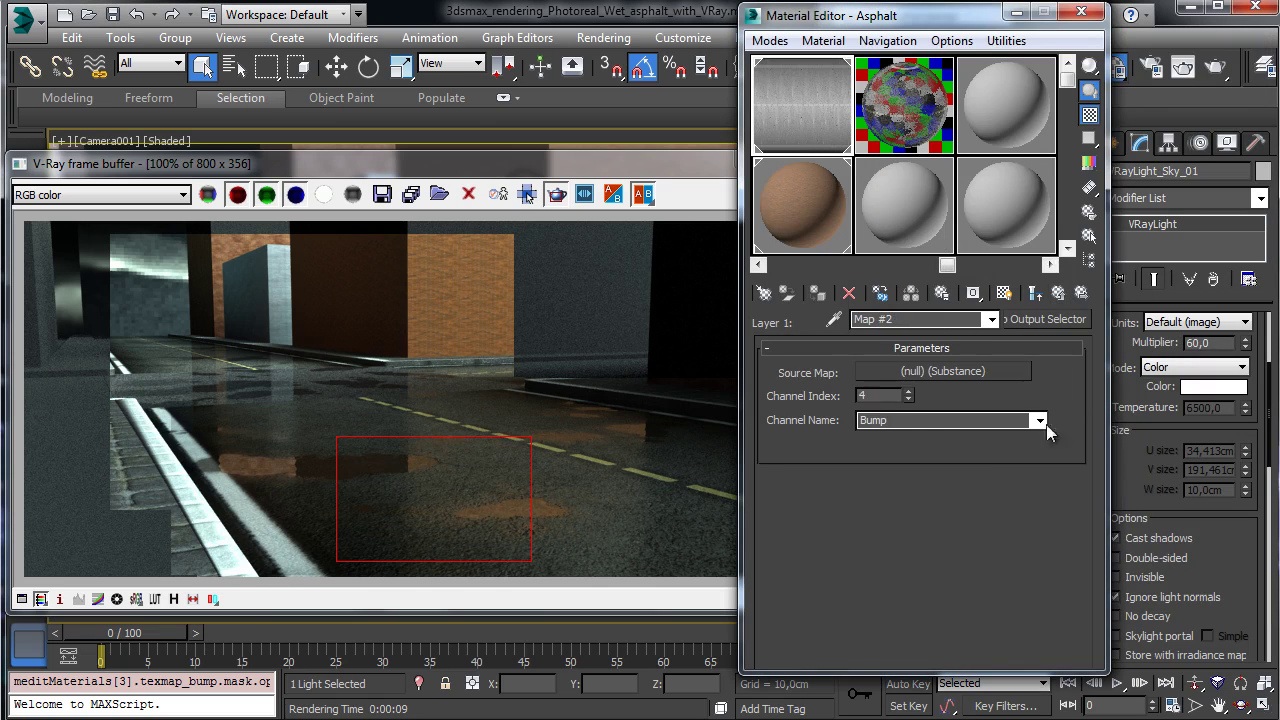
left_click(966, 372)
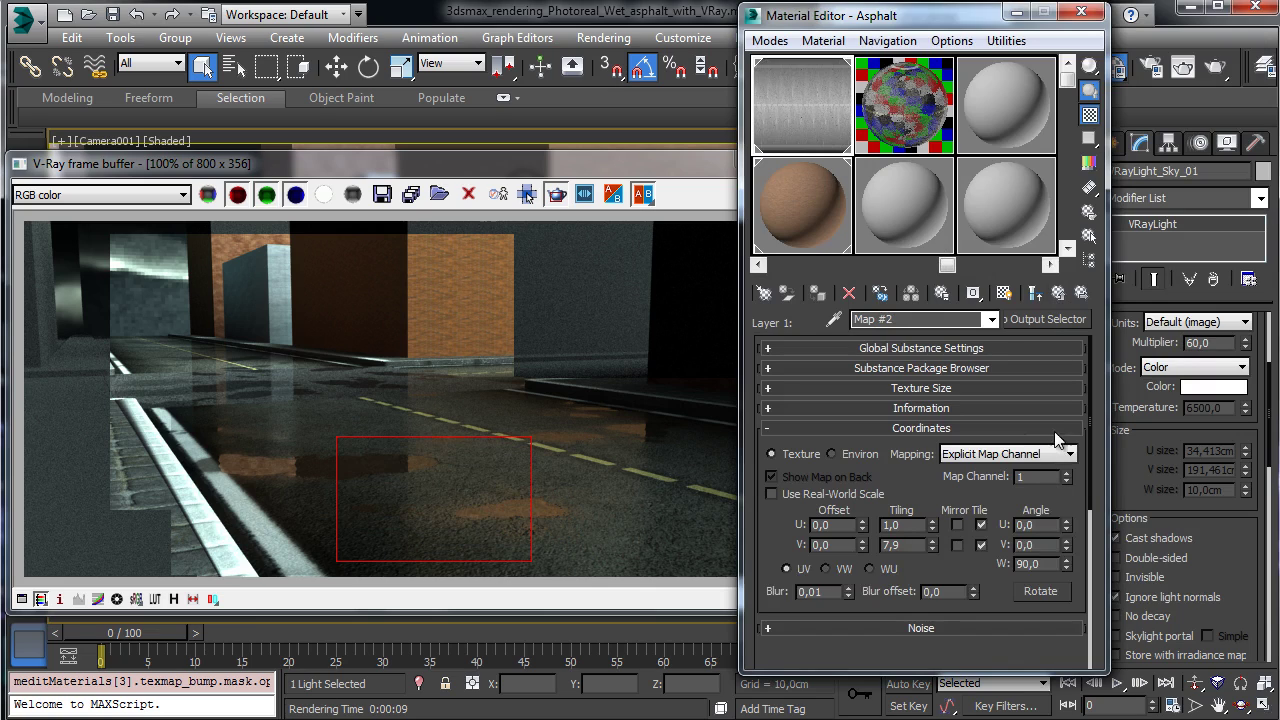
left_click_drag(963, 614, 912, 218)
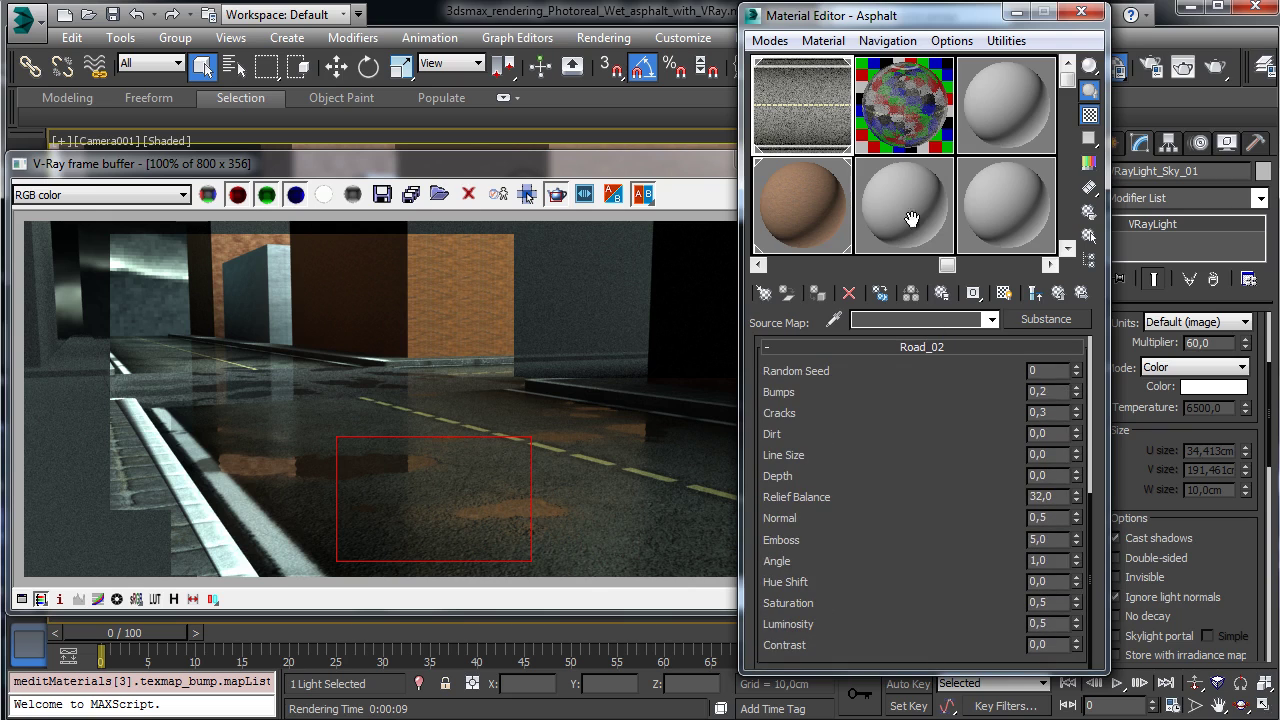
left_click(1064, 322)
left_click(910, 676)
left_click(1058, 292)
Wrap the bump composite's Layer 1 Map Output Selector in an Output map, keeping the old map as a sub-map.
left_click(1063, 319)
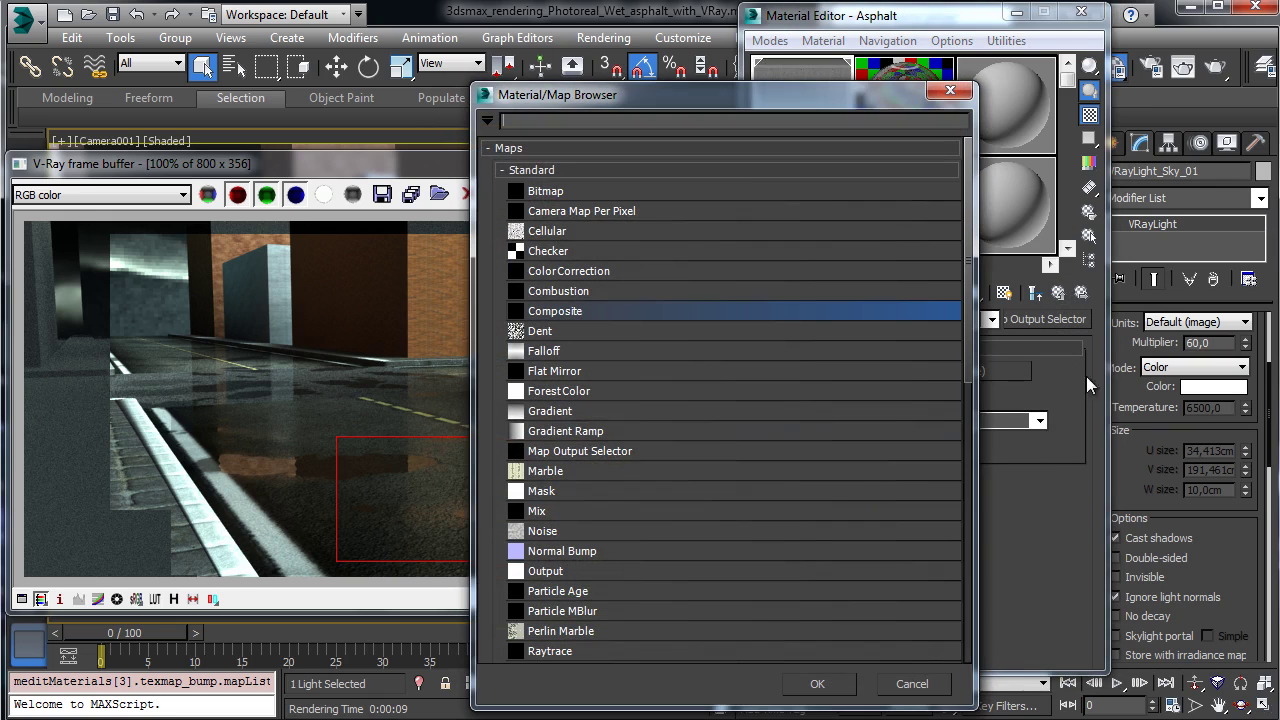
left_click(560, 577)
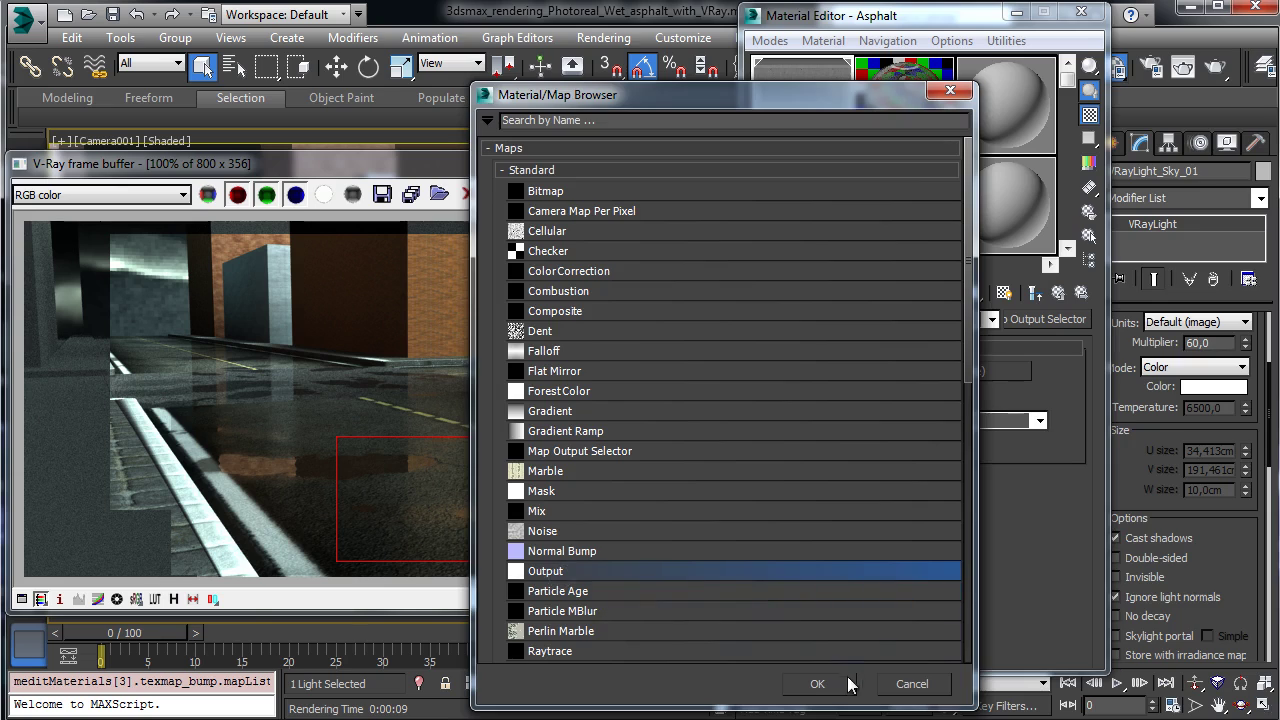
left_click(840, 684)
left_click(879, 392)
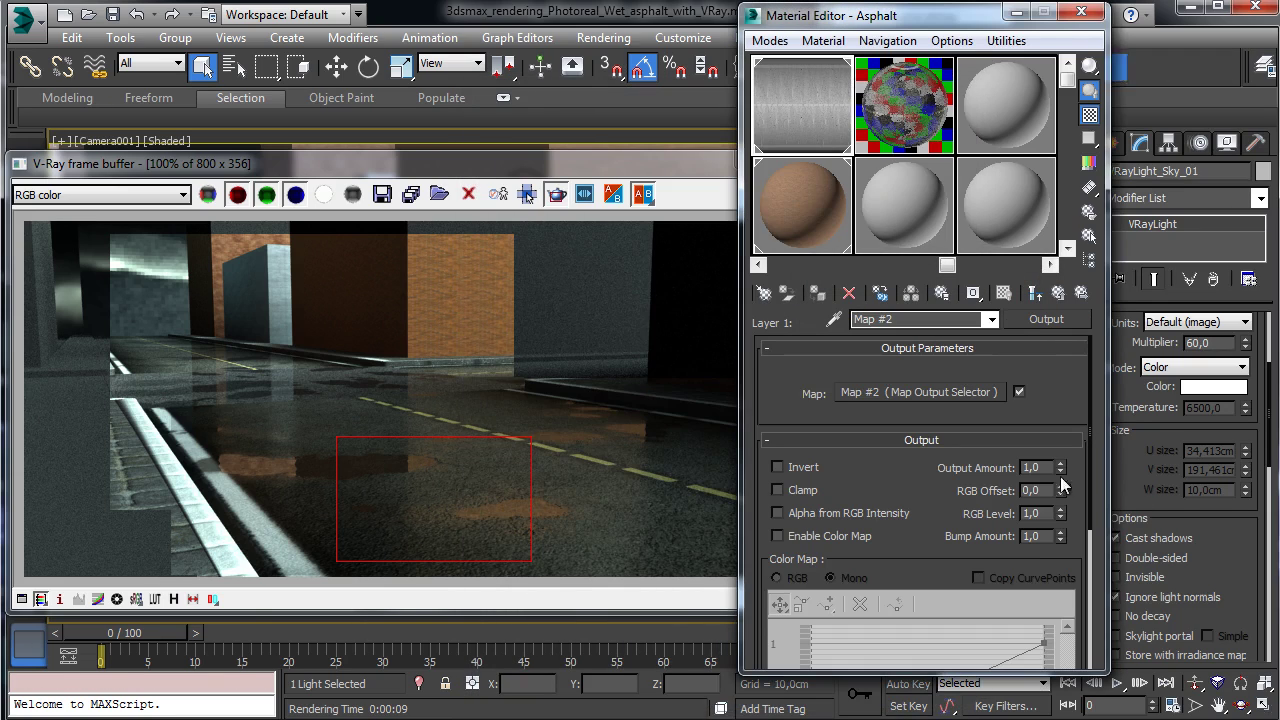
Set the Output map's Bump Amount to 0,45 and render the region.
double_click(1040, 537)
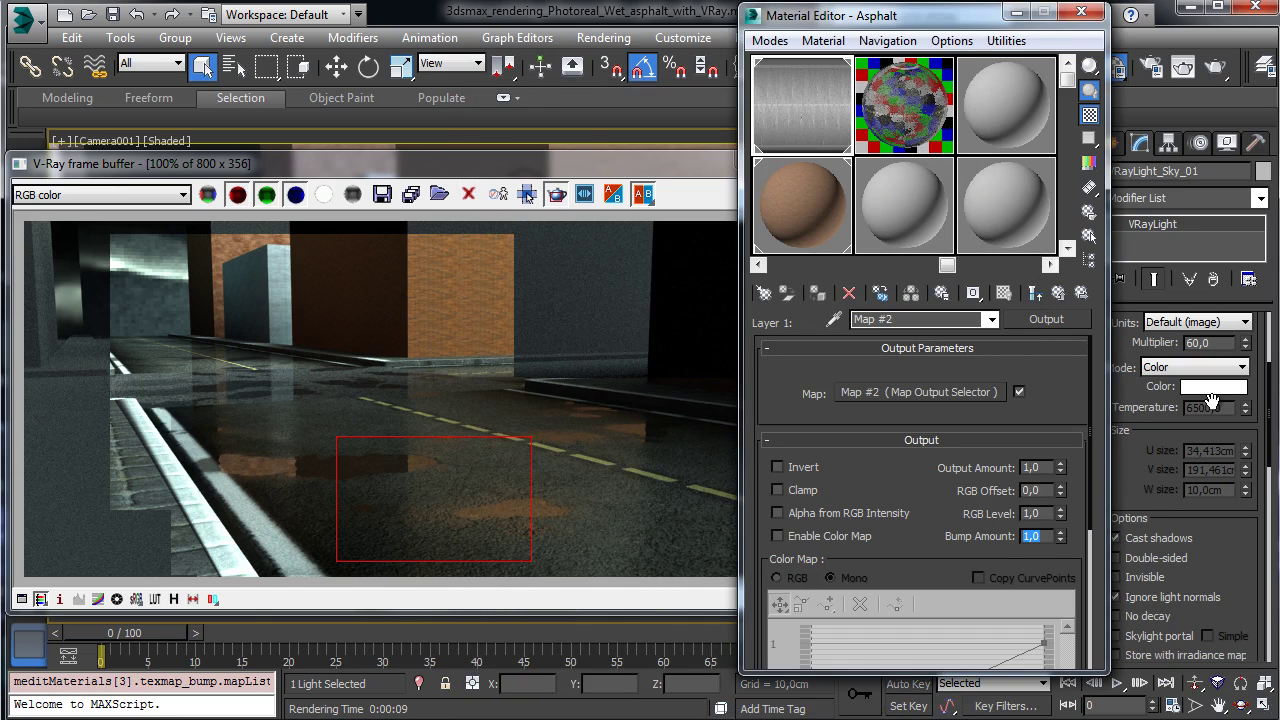
type("0,45")
key("Return")
left_click(580, 162)
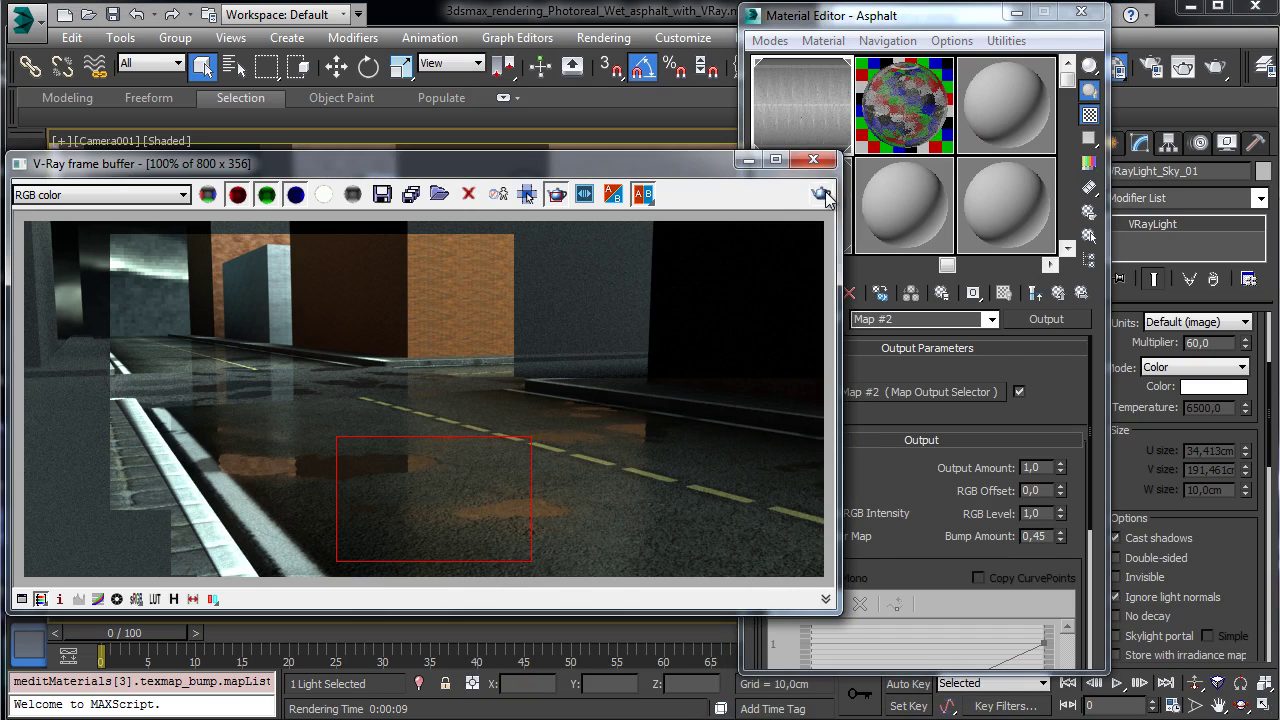
left_click(821, 194)
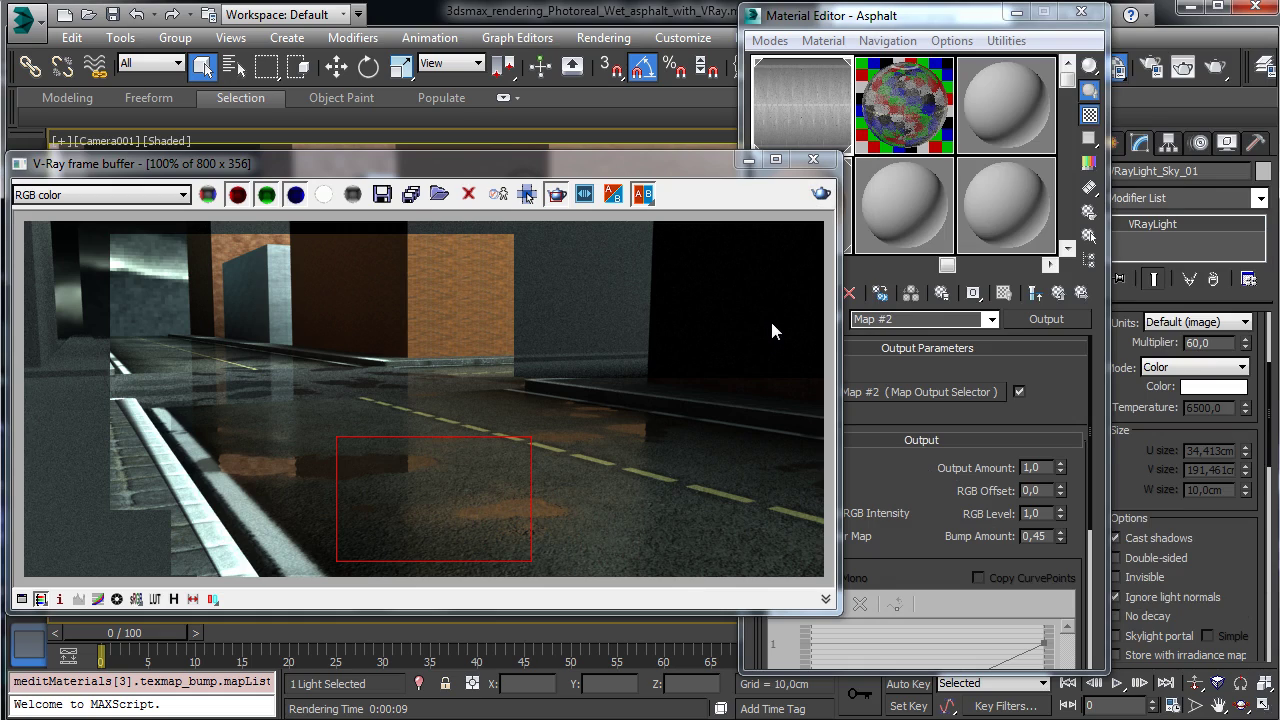
Set the opacity of Layer 2 in the Reflect composite to 50 and render the region.
left_click(1058, 295)
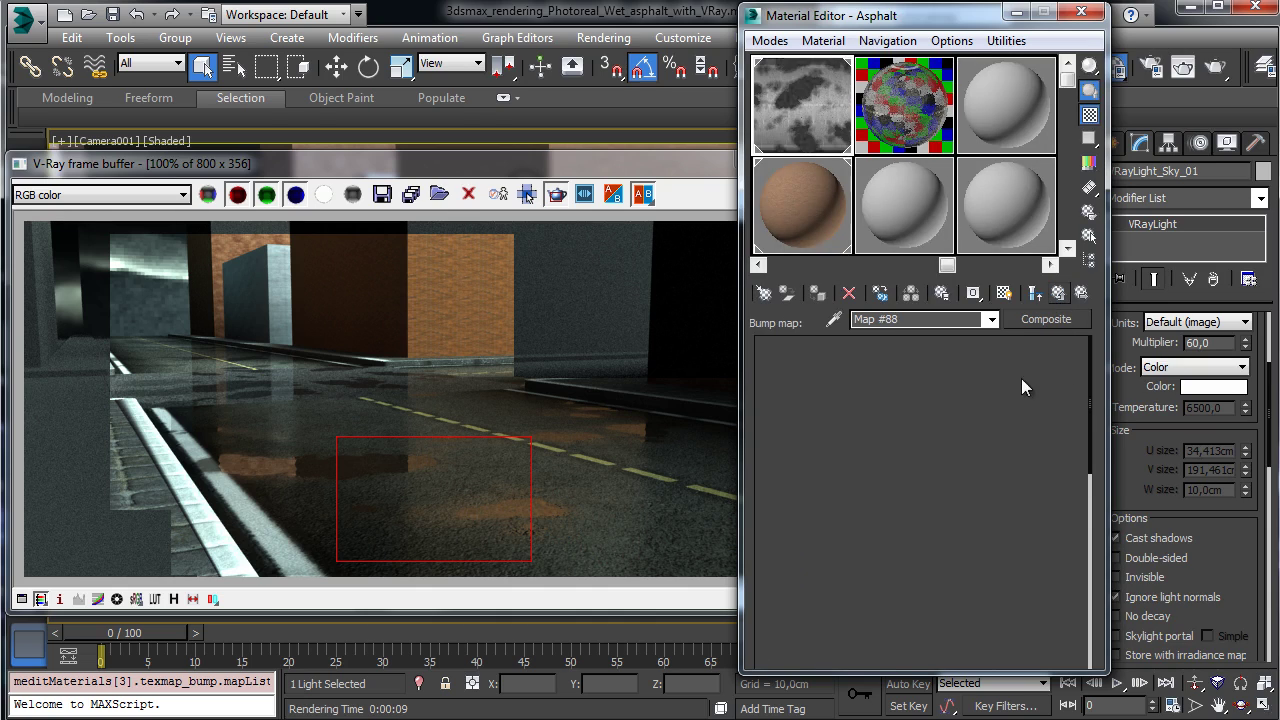
left_click(956, 428)
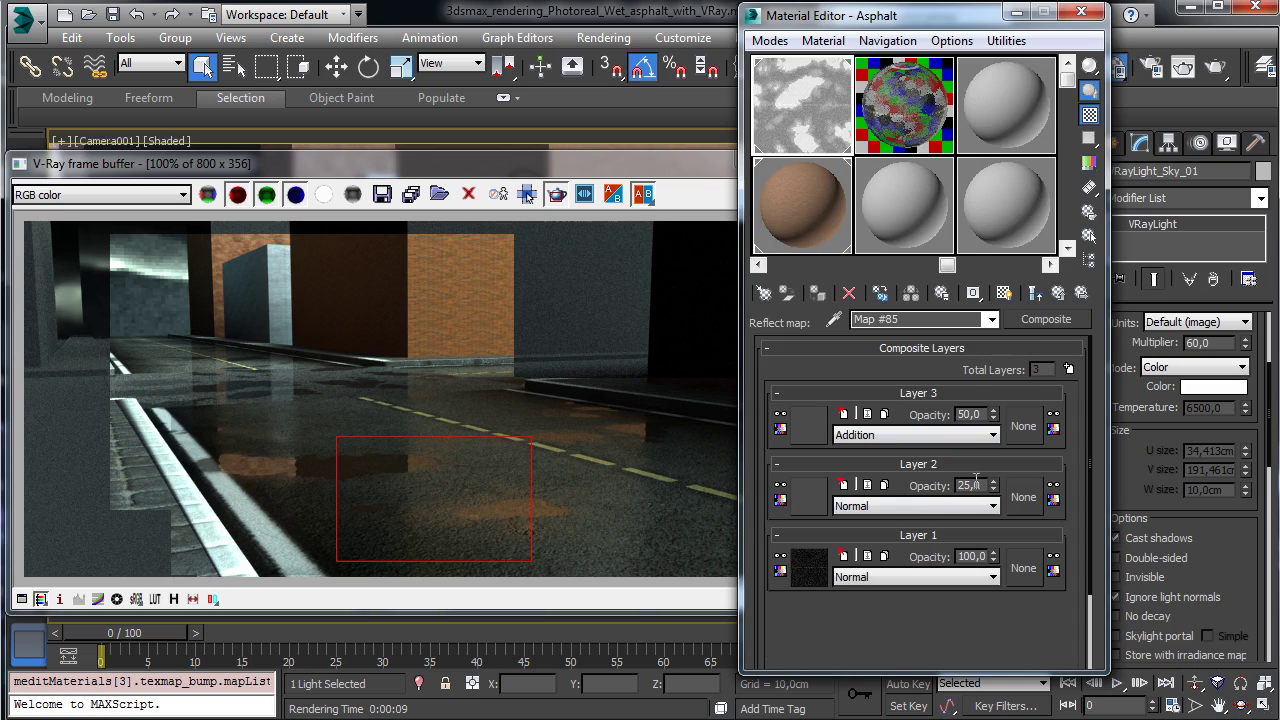
type("0")
key("Return")
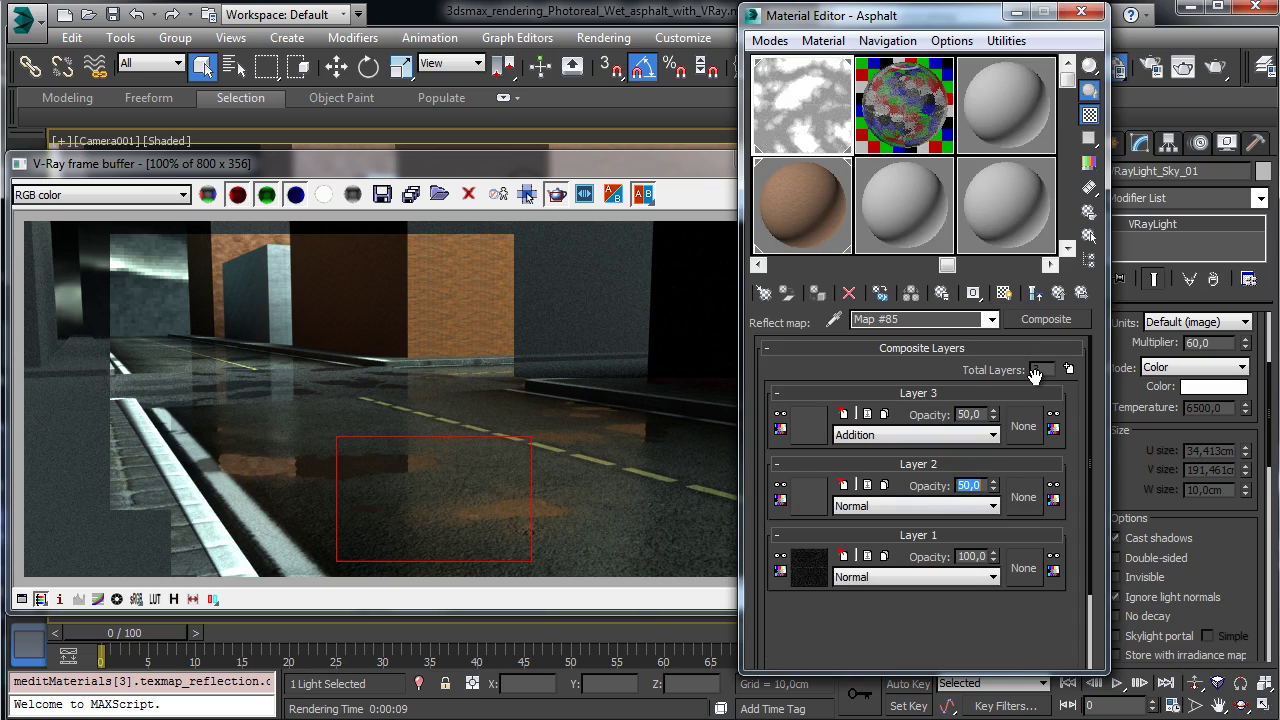
left_click(702, 165)
left_click(821, 193)
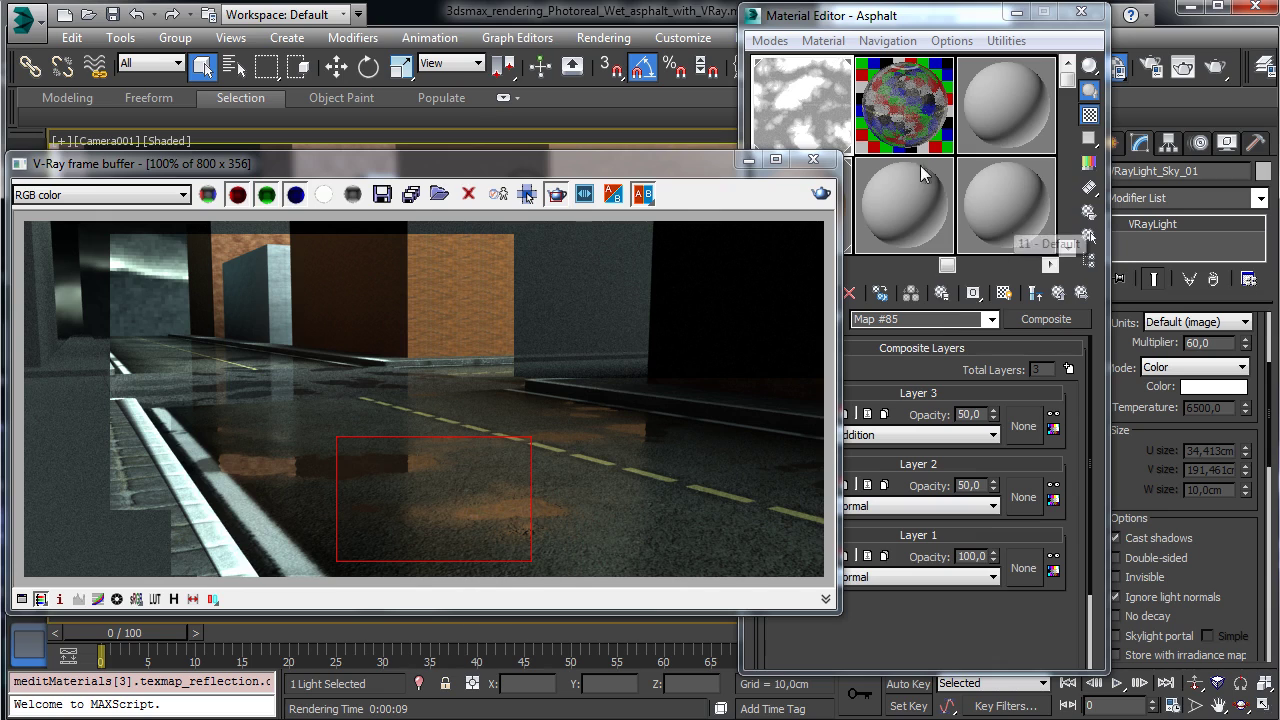
Open the Road_02 substance parameters behind the Diffuse composite's Layer 1 and place an enlarged map preview beside the Material Editor.
left_click(1059, 293)
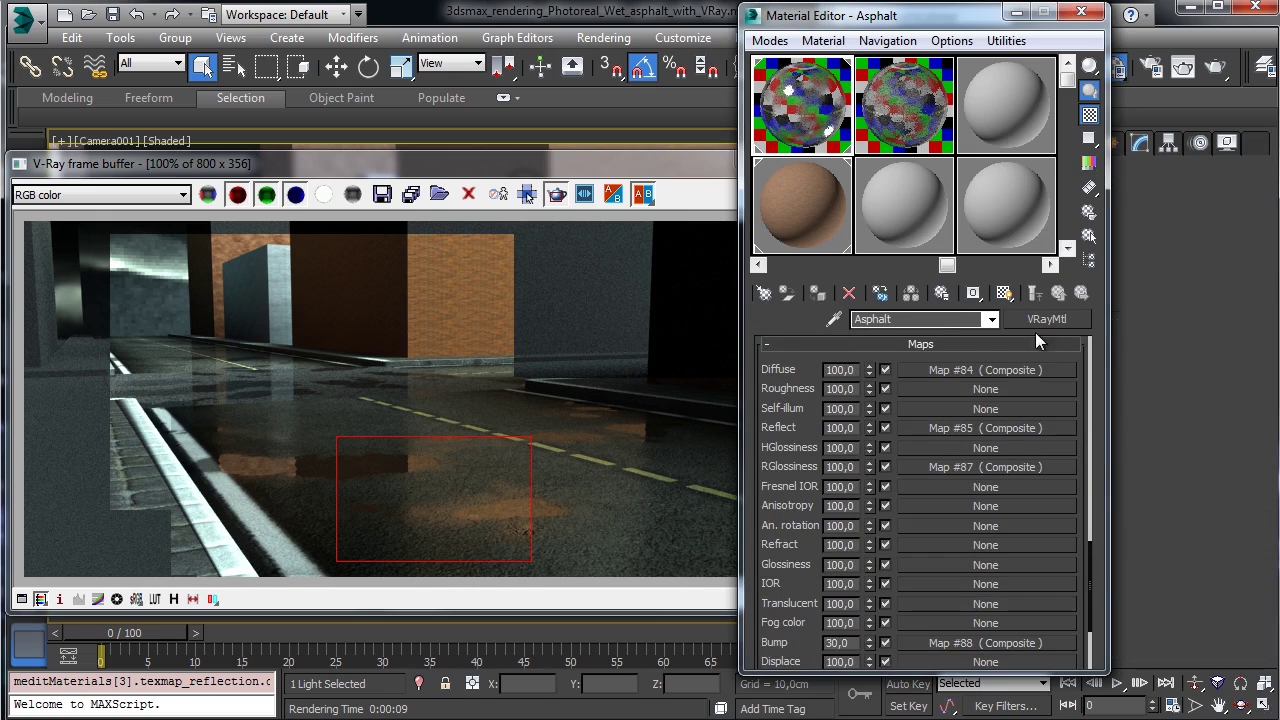
left_click(1004, 365)
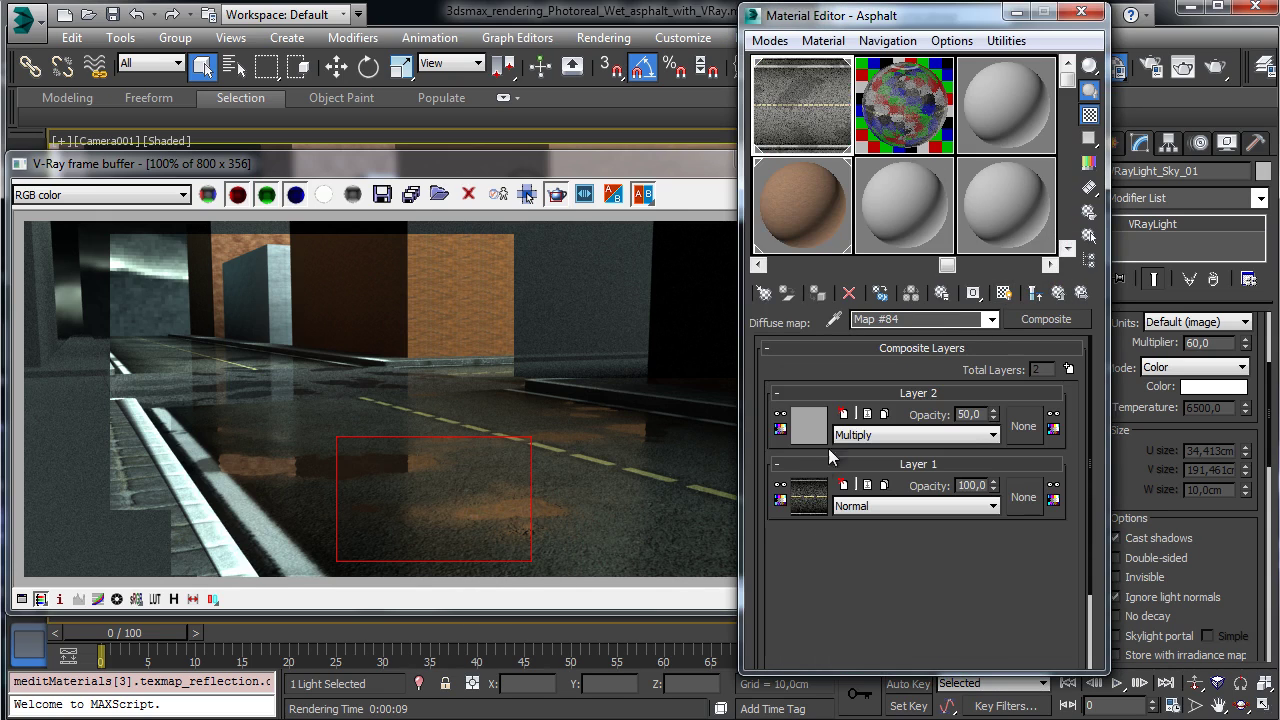
left_click(812, 495)
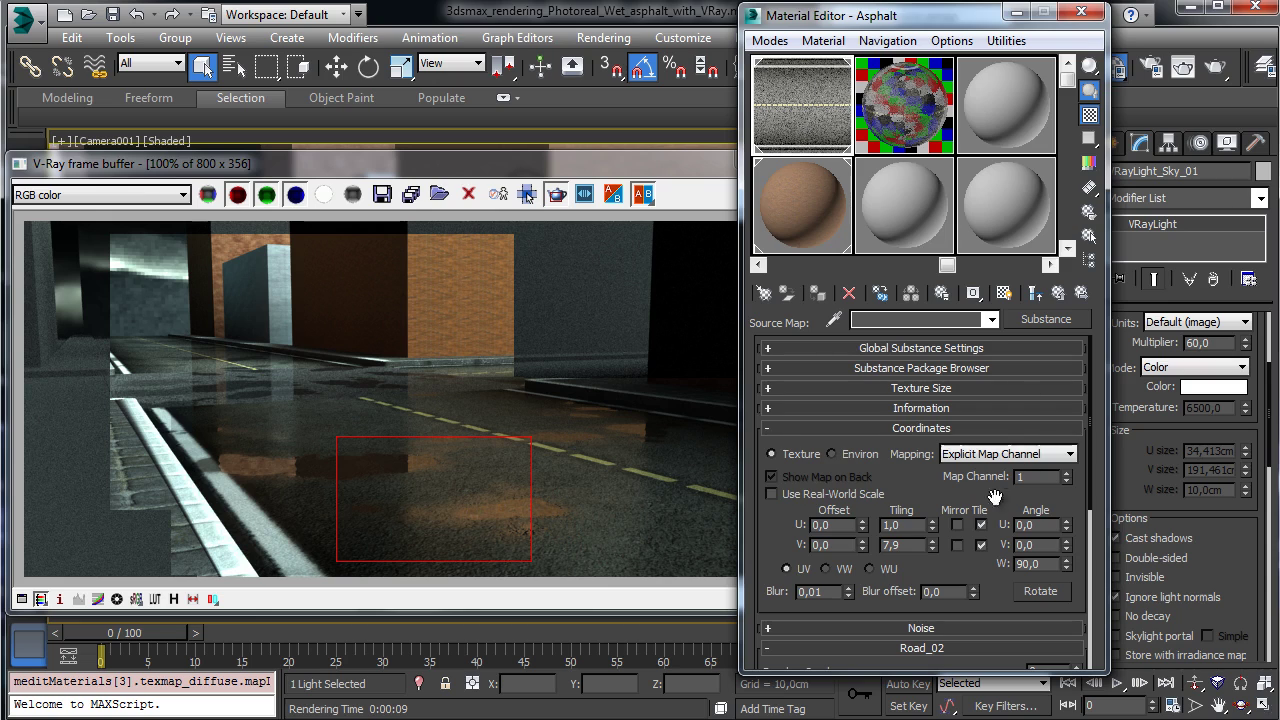
scroll(921, 434, "down", 1)
scroll(921, 434, "down", 8)
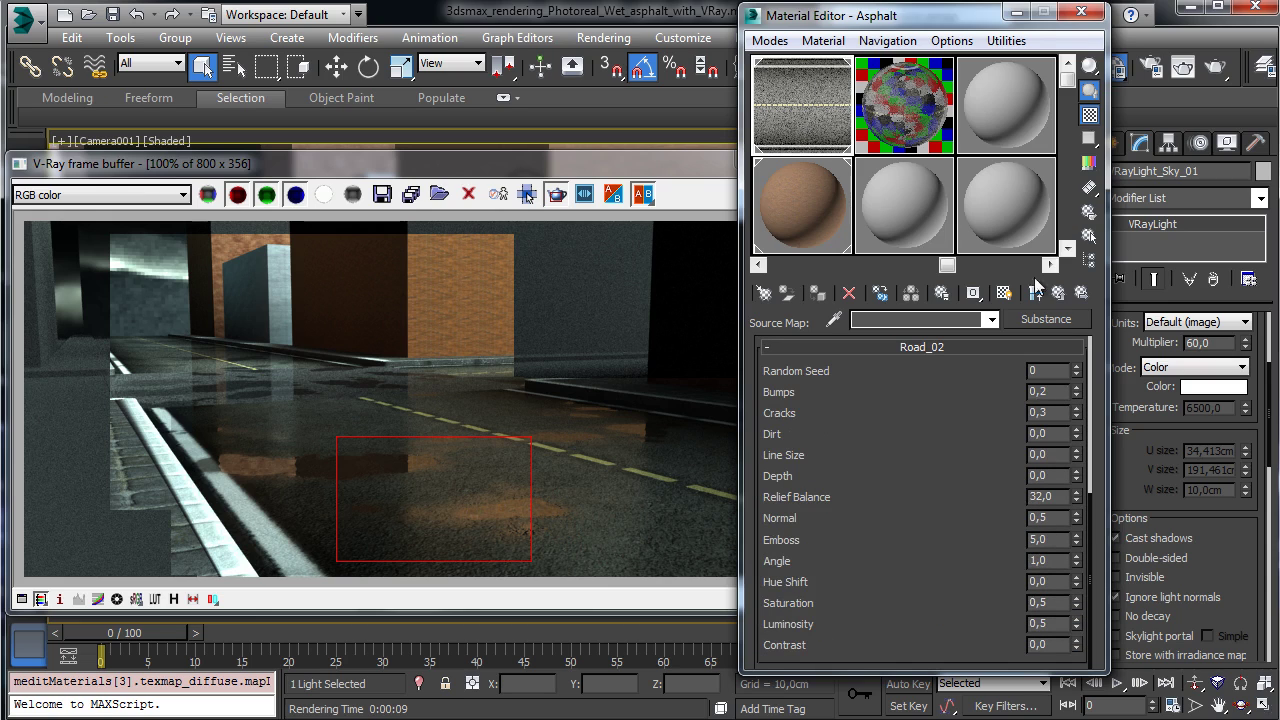
double_click(836, 137)
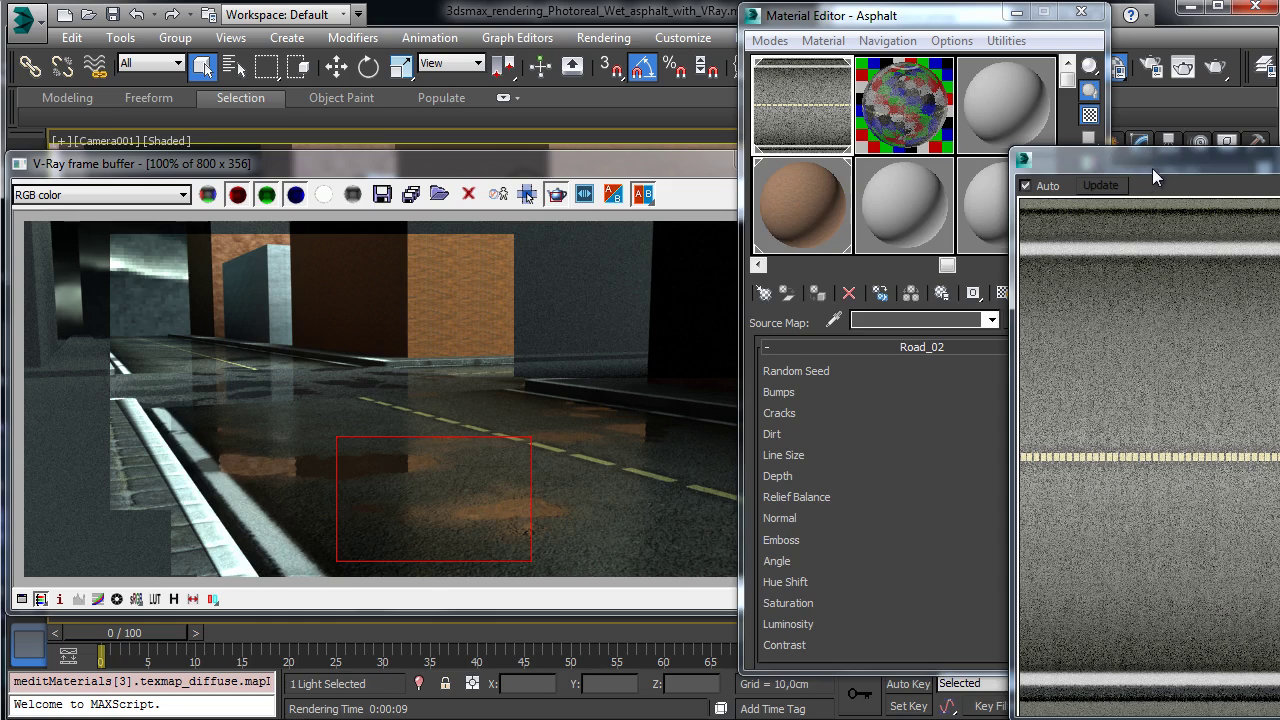
left_click_drag(1152, 172, 236, 88)
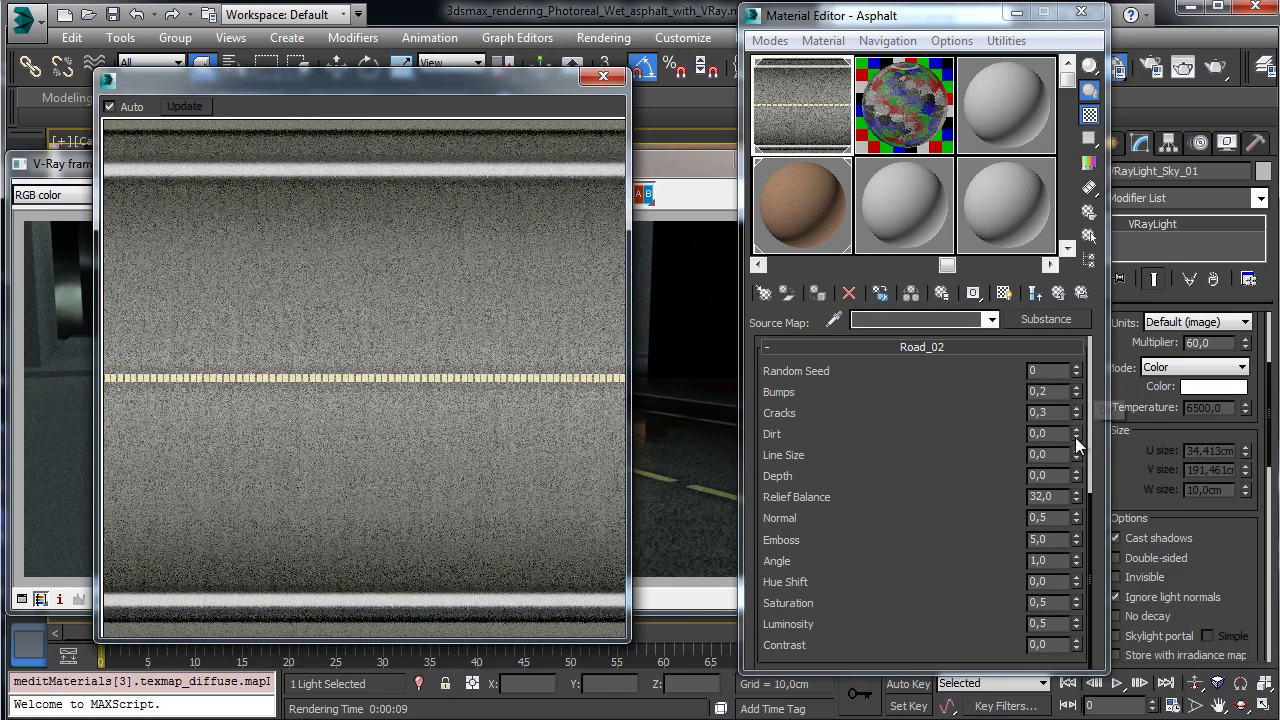
Set the Road_02 substance's Bumps and Cracks to 0,0, close the enlarged preview and return to the parent map.
left_click_drag(1076, 434, 1071, 386)
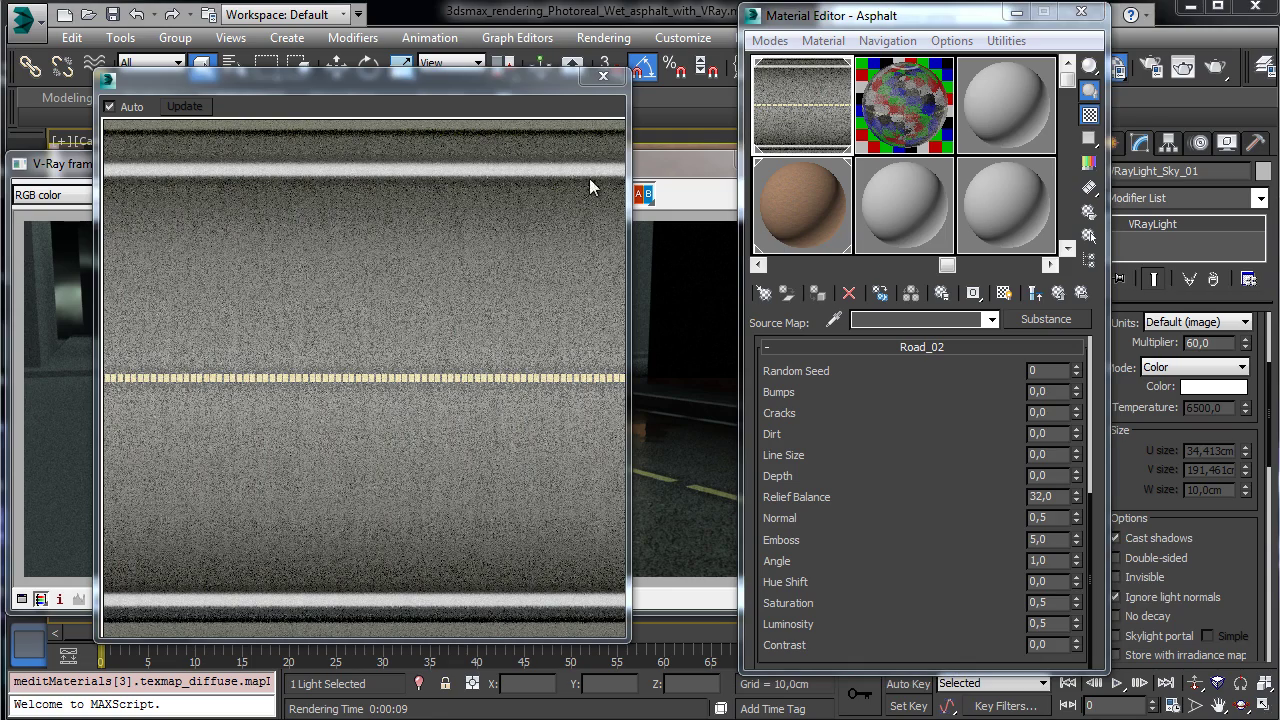
left_click(605, 77)
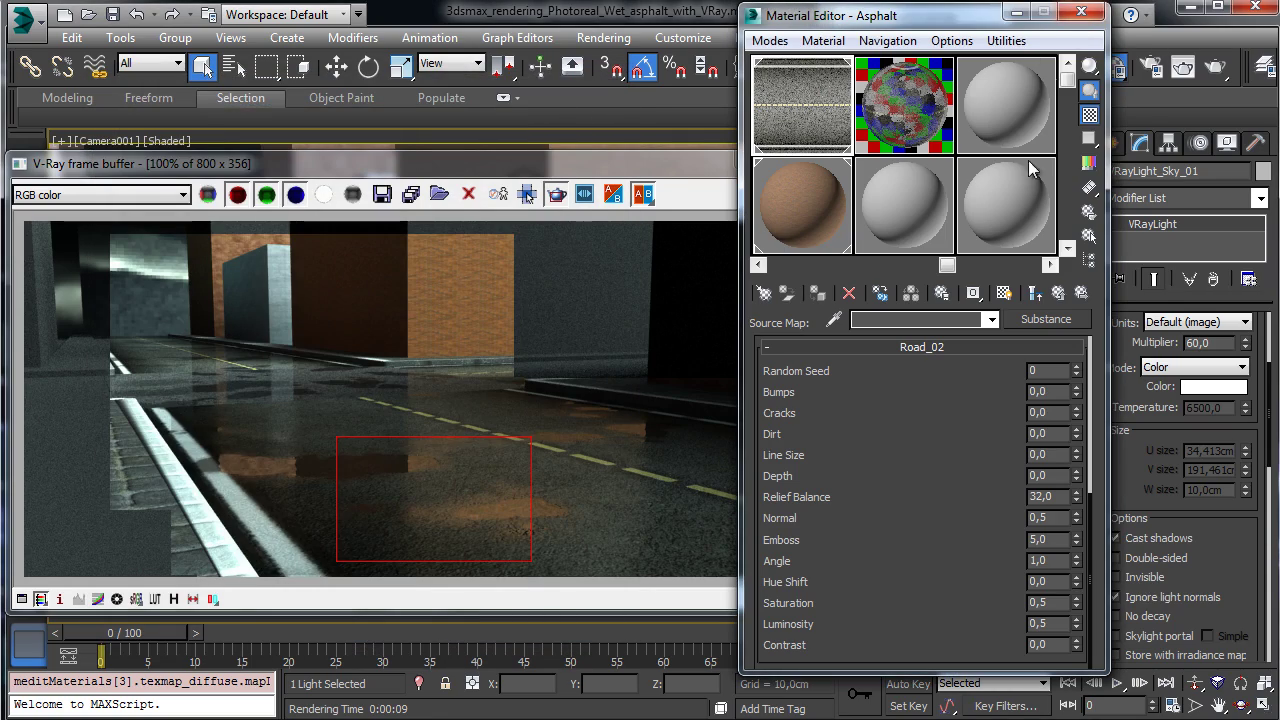
left_click(1035, 292)
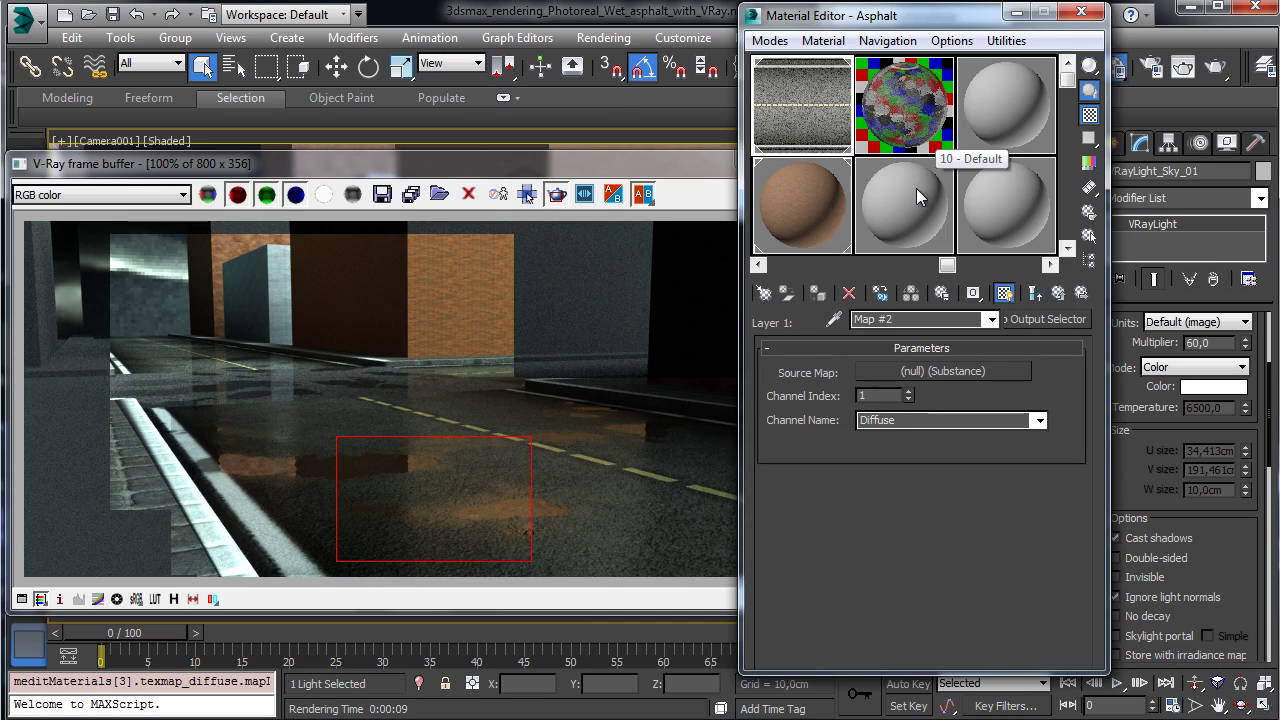
Replace the material in the second sample slot with a copy of 10 - Default and close the V-Ray frame buffer.
left_click(914, 112)
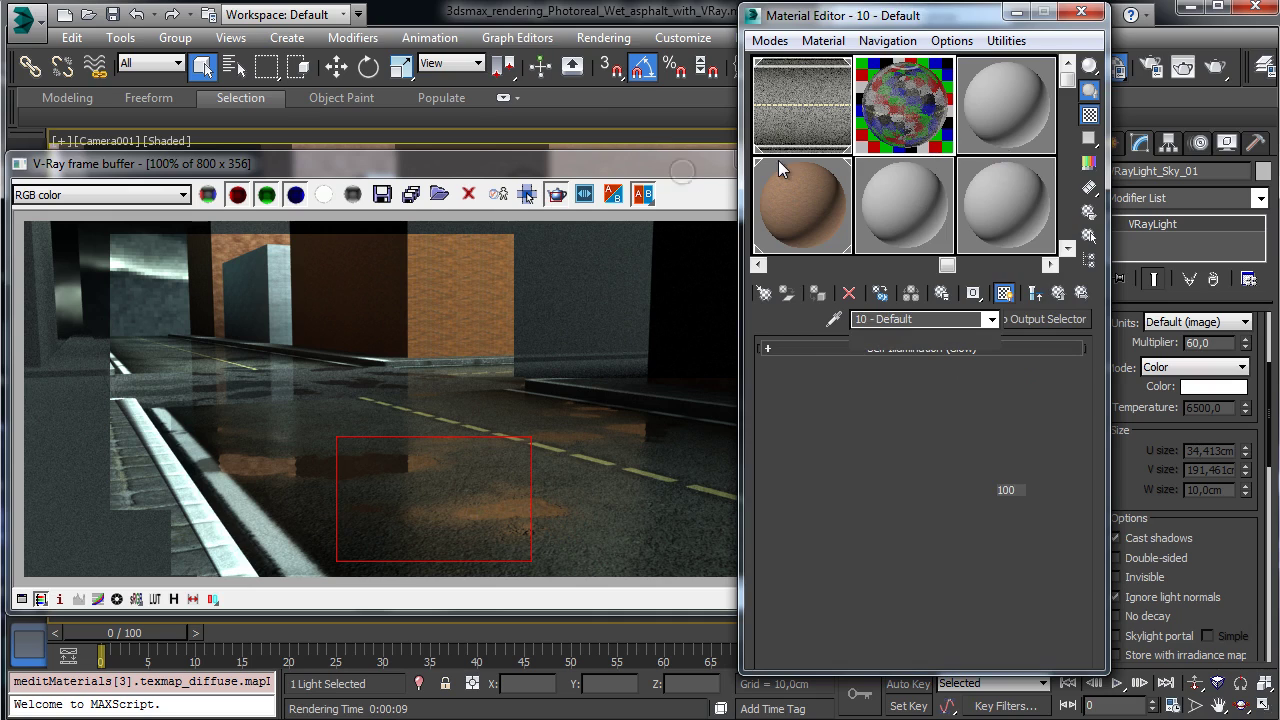
left_click(732, 161)
left_click(824, 160)
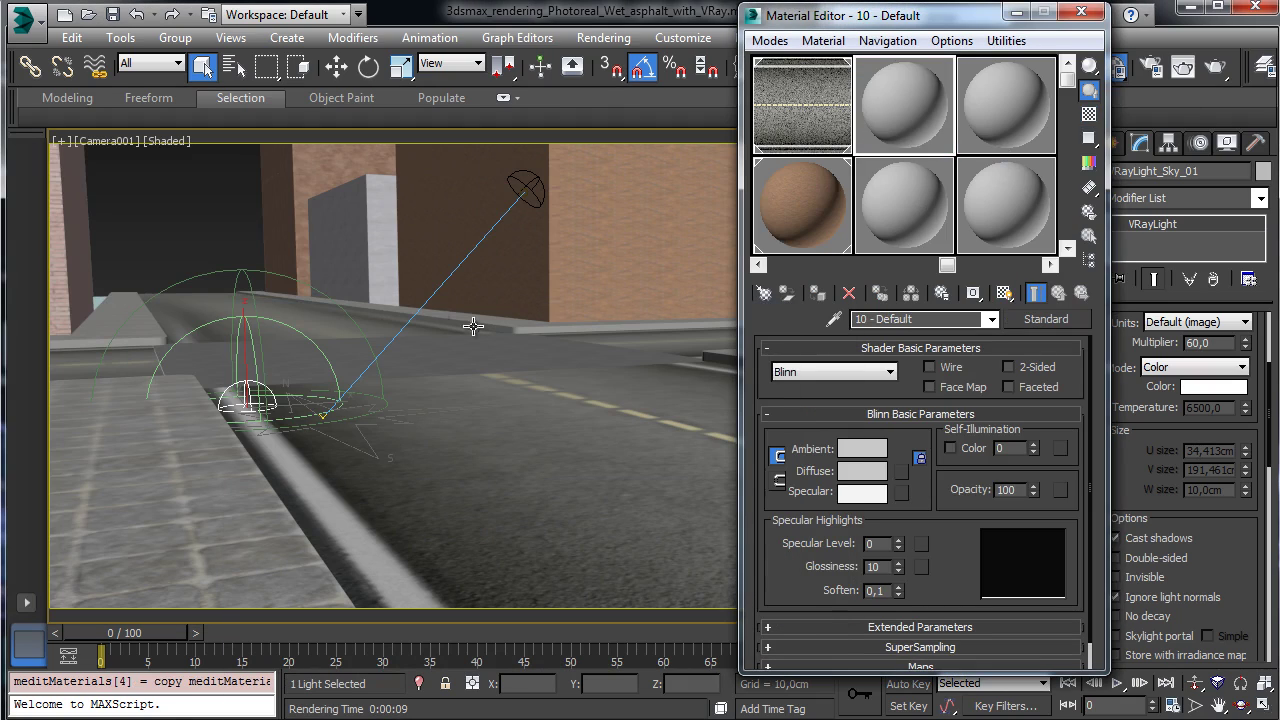
left_click(790, 140)
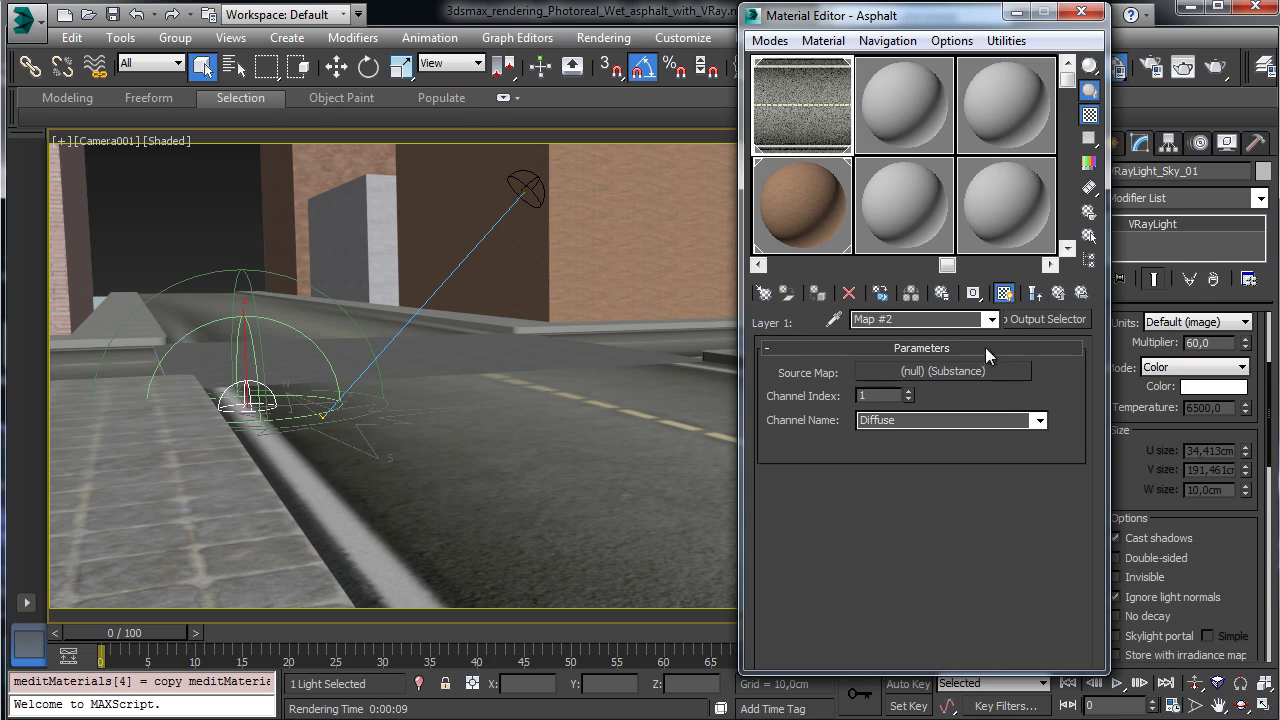
left_click(1006, 294)
left_click(1006, 294)
Copy the Arch & Design Asphalt_center material into the unused 10 - Default sample slot as a backup.
middle_click_drag(845, 175, 1150, 160)
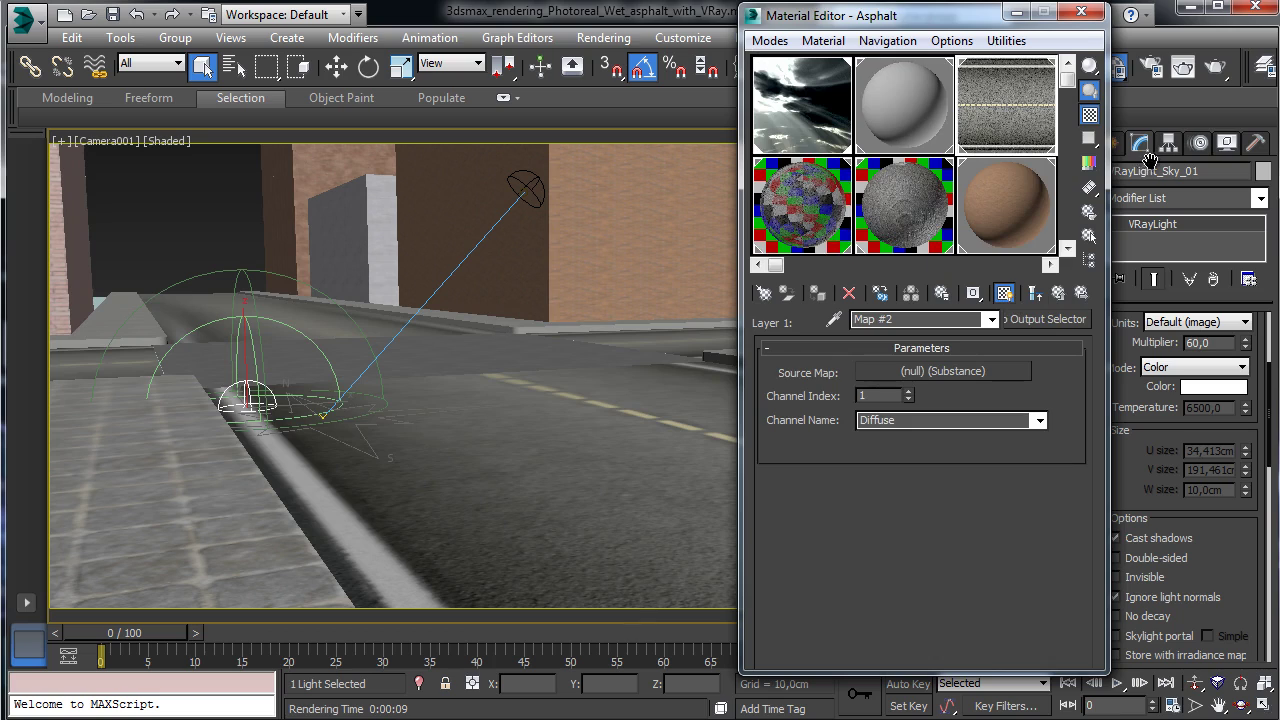
left_click(813, 226)
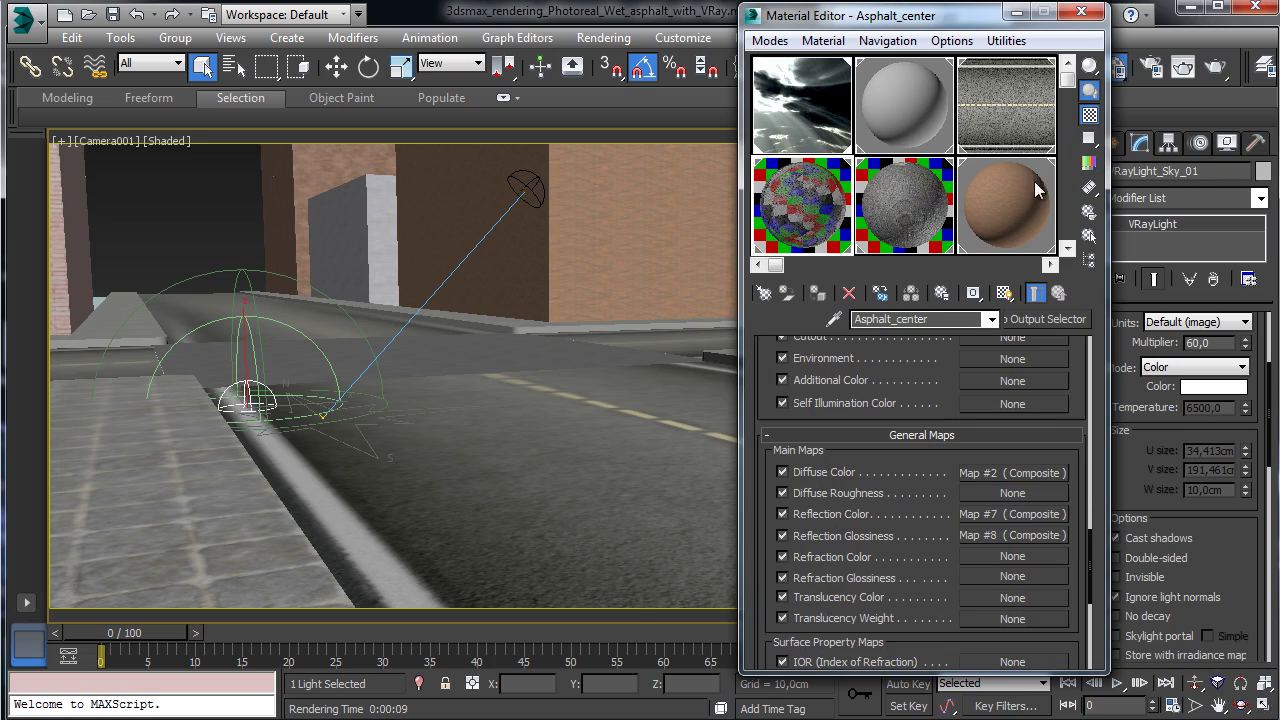
middle_click_drag(875, 155, 787, 110)
left_click(1022, 78)
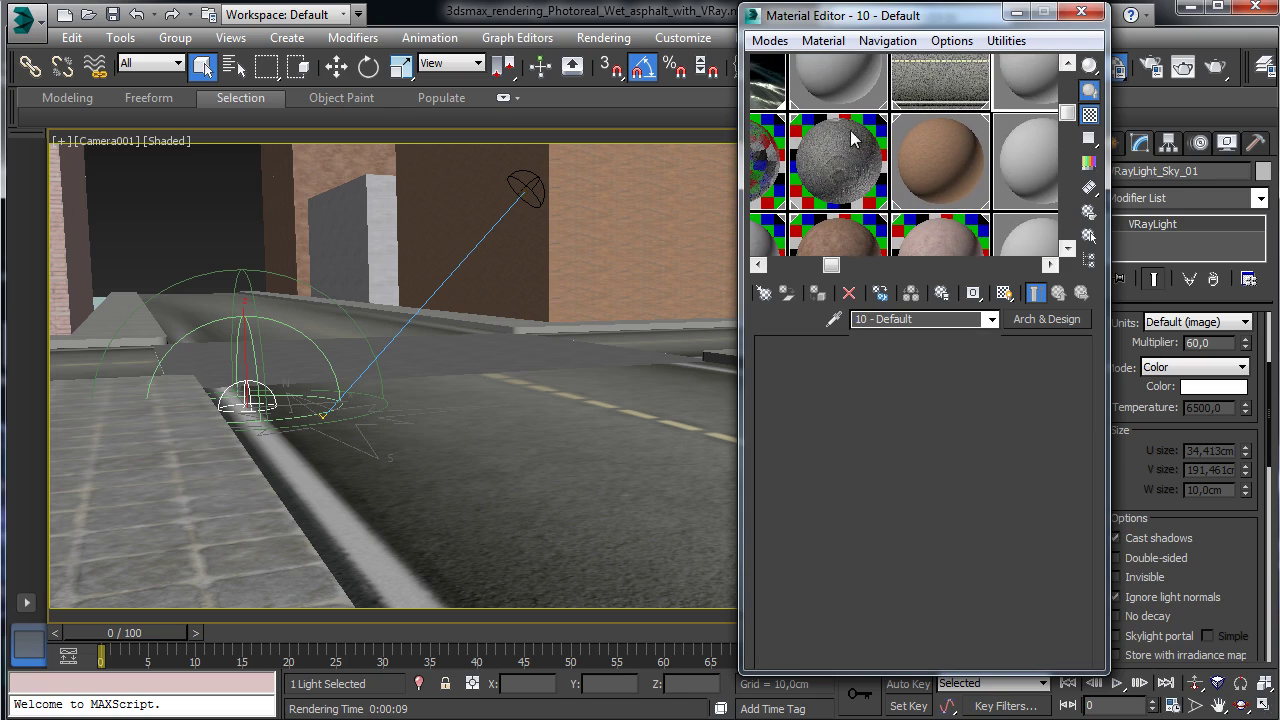
left_click(792, 120)
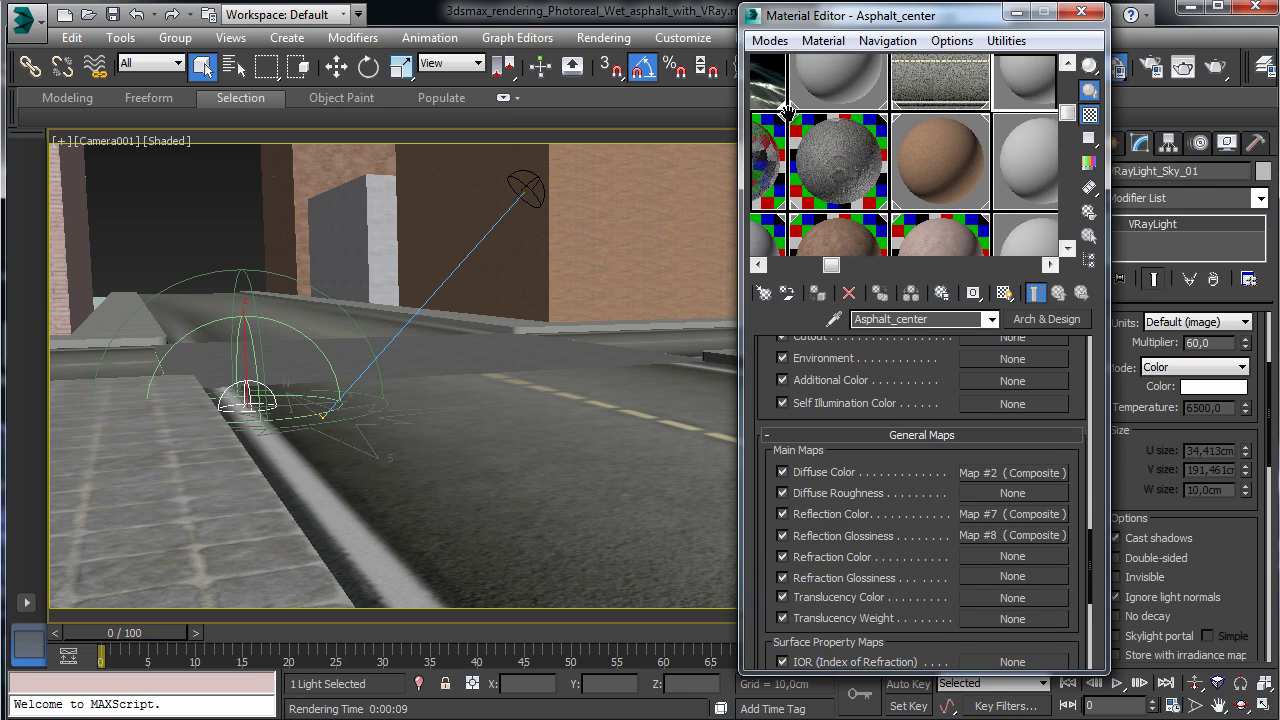
middle_click_drag(790, 114, 900, 157)
Copy the top-level Asphalt VRayMtl and paste it as a copy over the original Asphalt_center material.
left_click(981, 132)
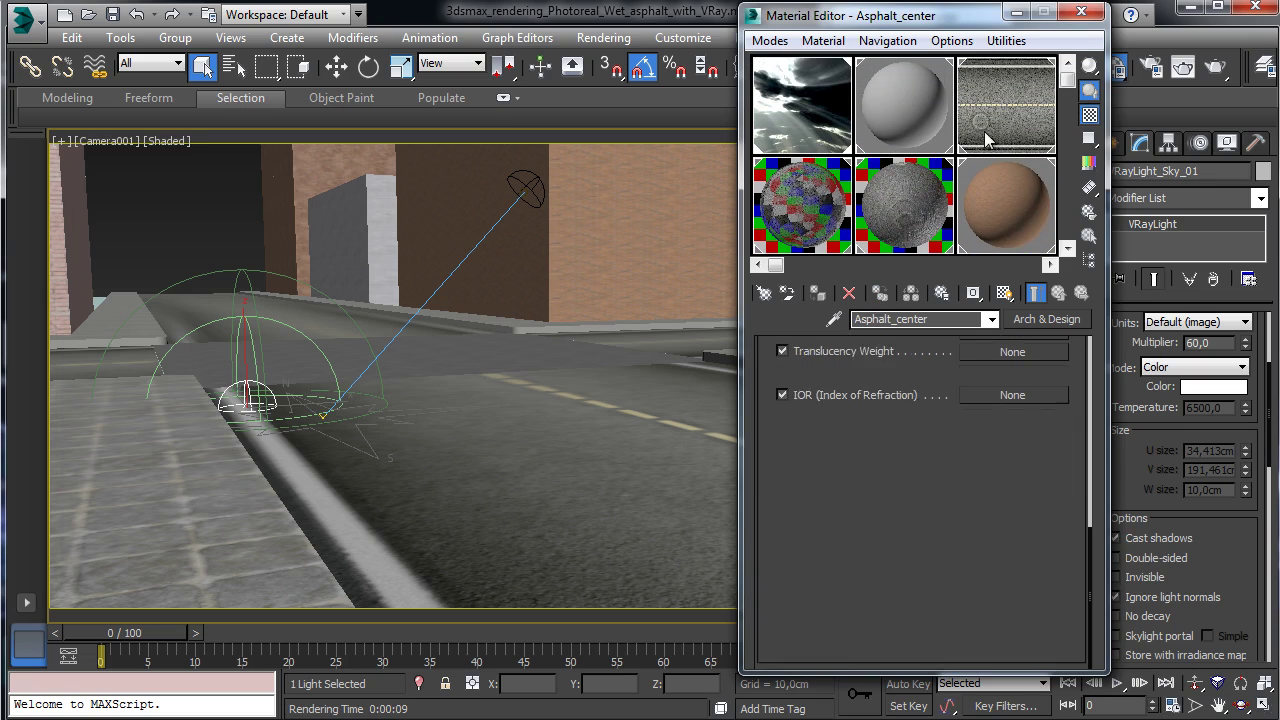
left_click(1070, 295)
left_click(1070, 295)
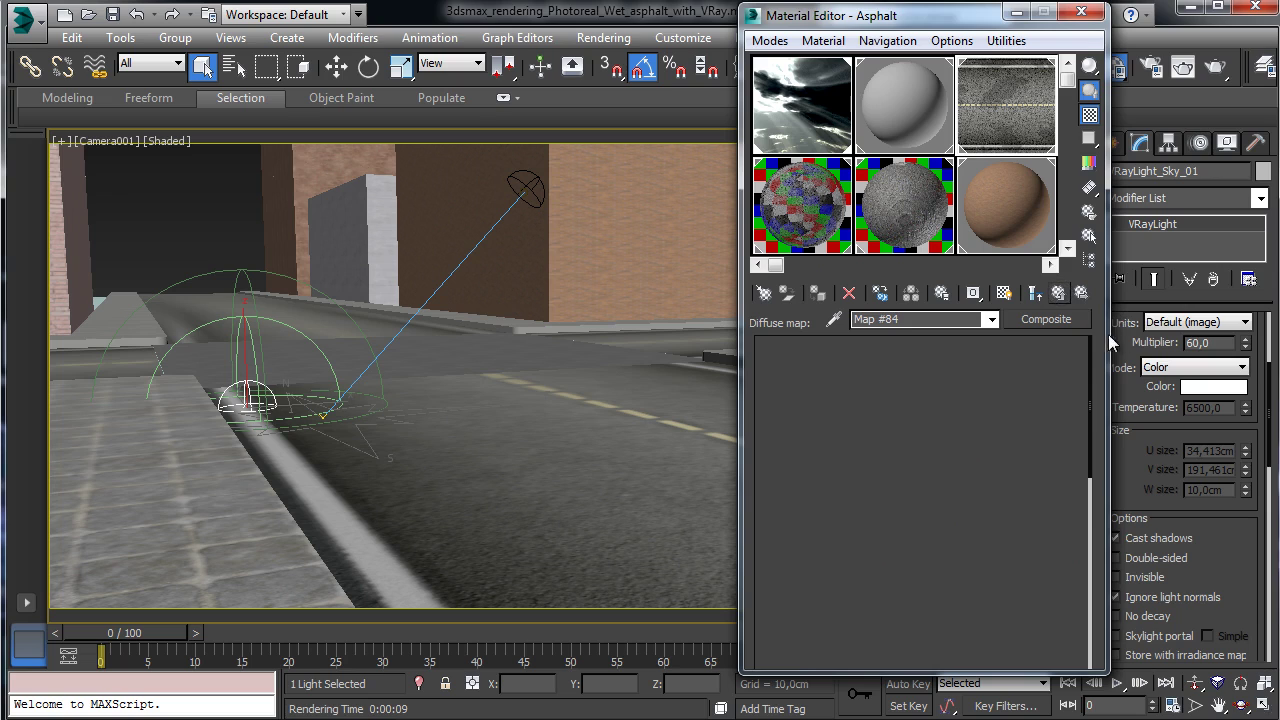
right_click(1046, 322)
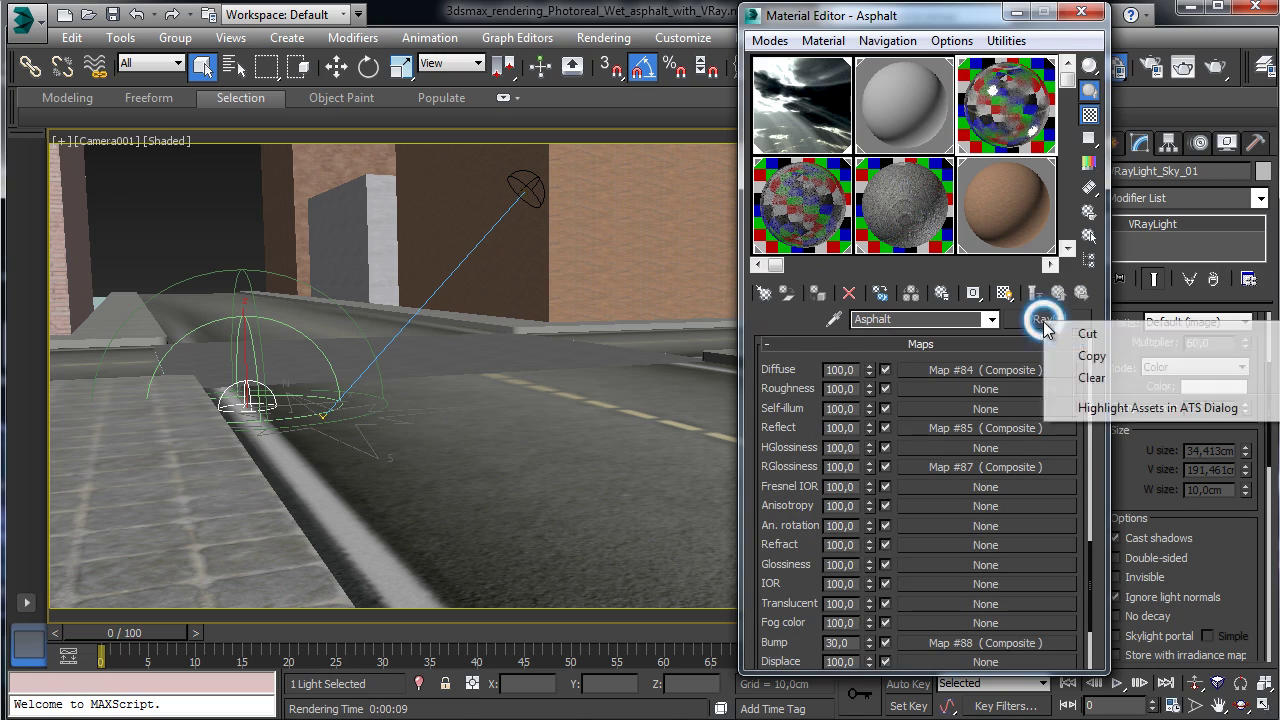
left_click(1078, 349)
left_click(788, 226)
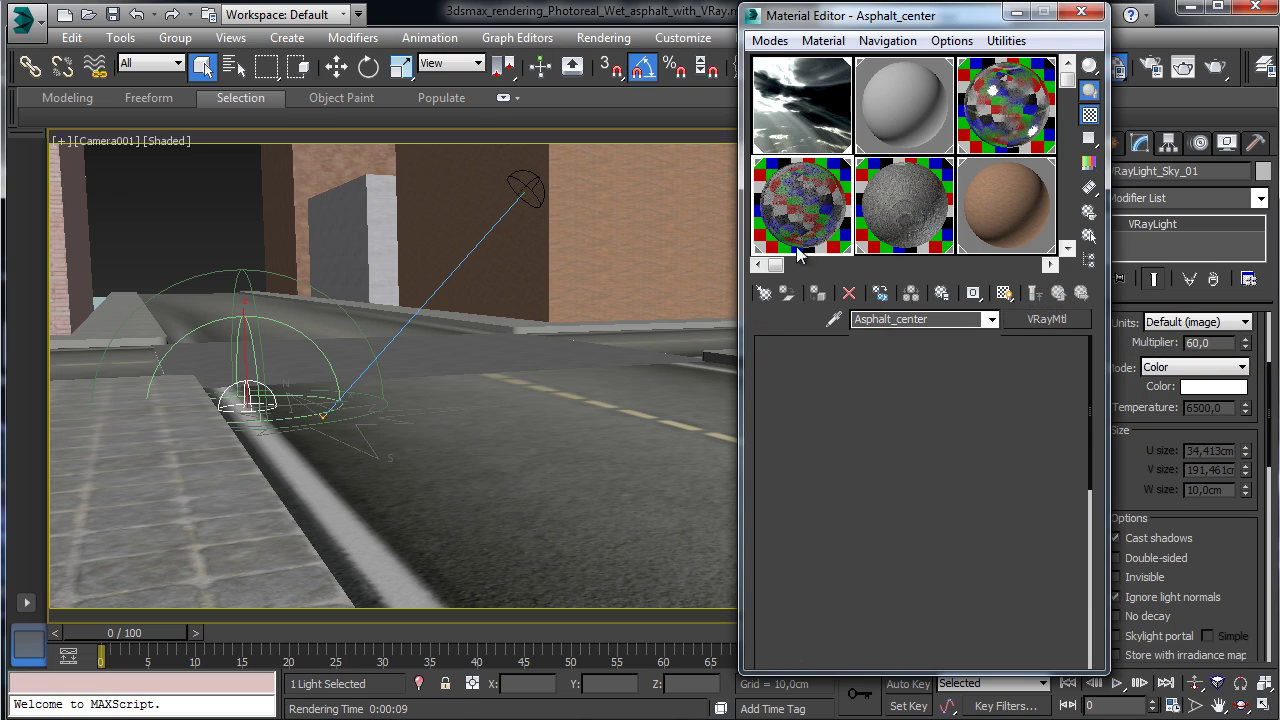
right_click(1040, 320)
left_click(1080, 379)
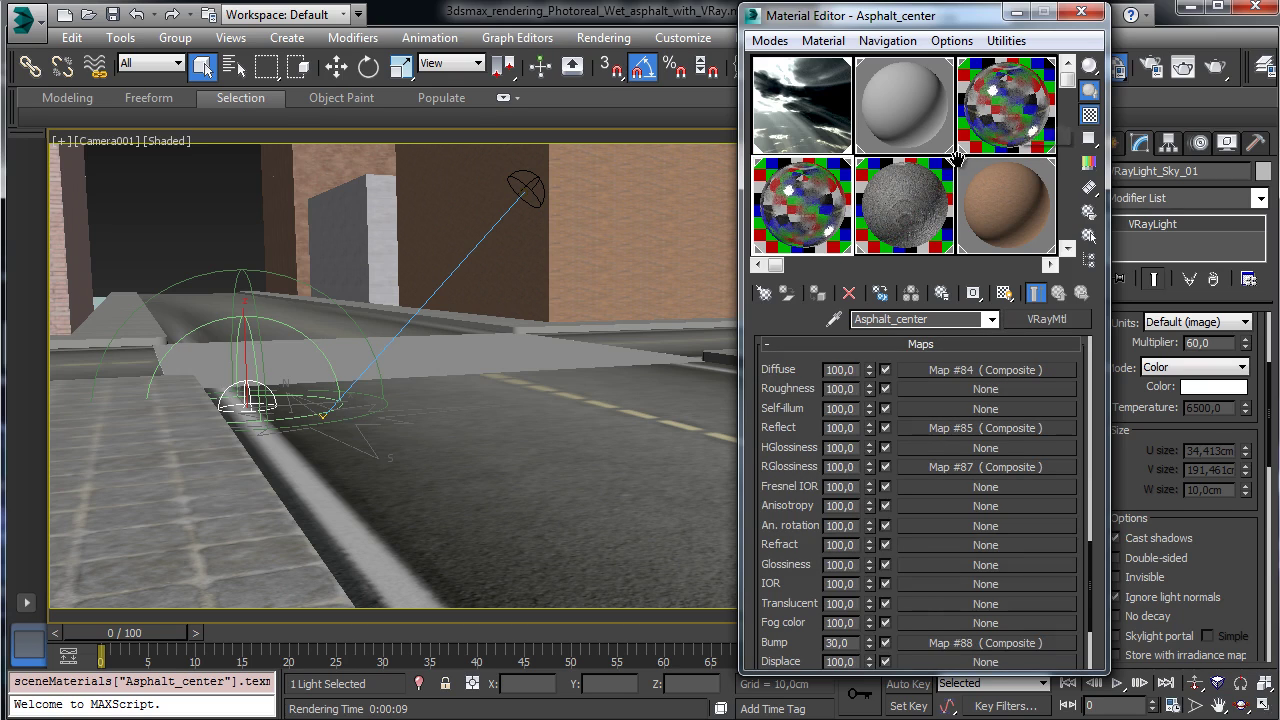
Copy the Layer 1 Map Output Selector from the Diffuse Color composite of the backup Arch & Design Asphalt_center.
left_click_drag(958, 157, 903, 157)
left_click(1035, 140)
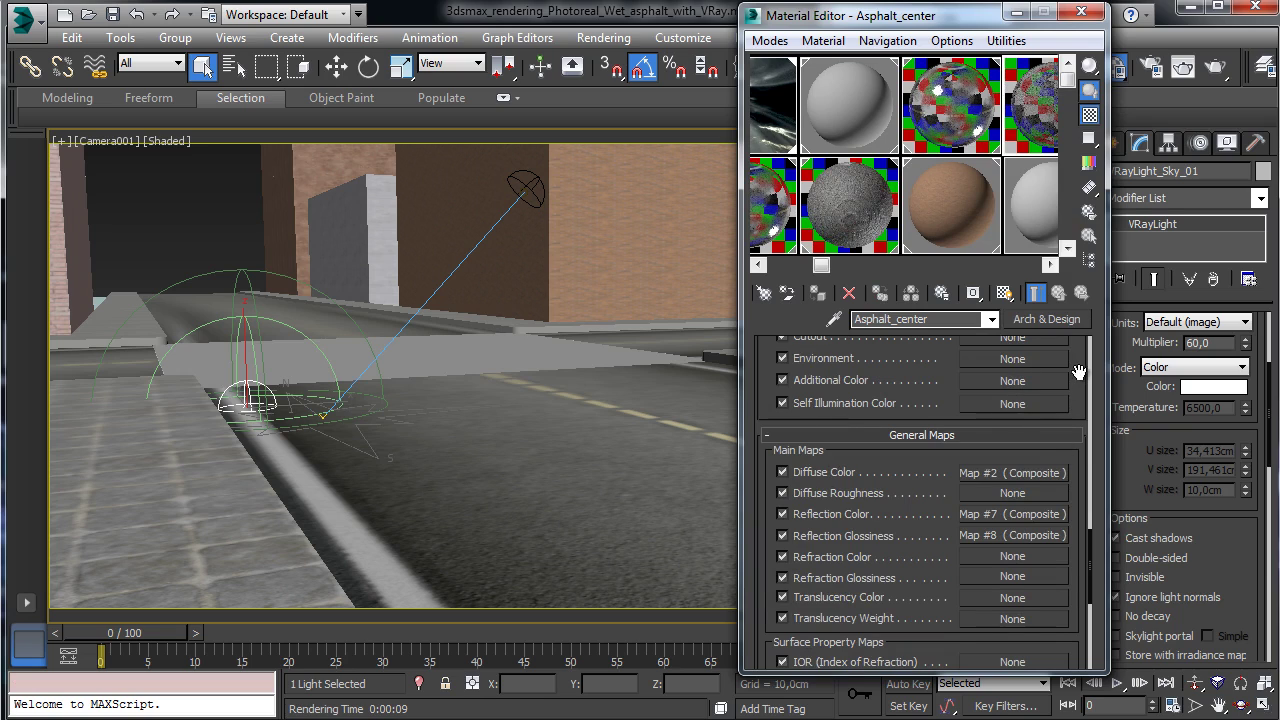
scroll(1072, 470, "down", 5)
left_click(1020, 574)
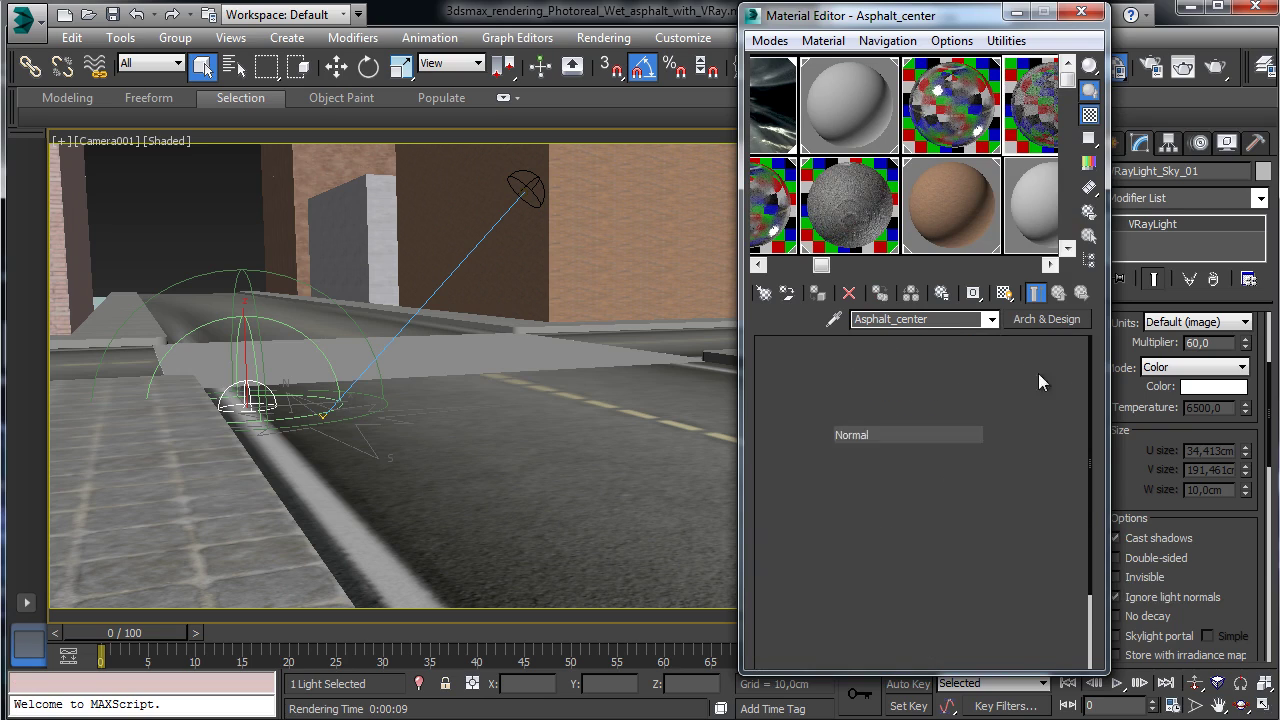
left_click(1058, 293)
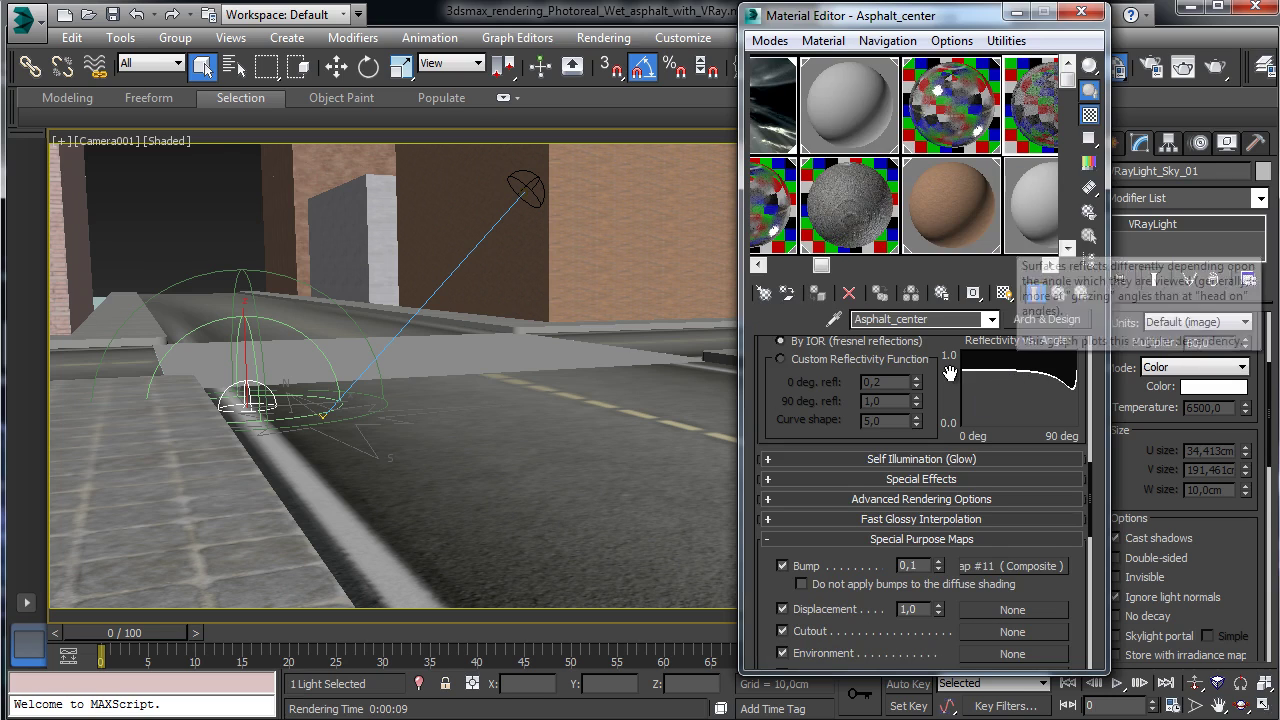
scroll(960, 420, "up", 10)
scroll(938, 441, "up", 5)
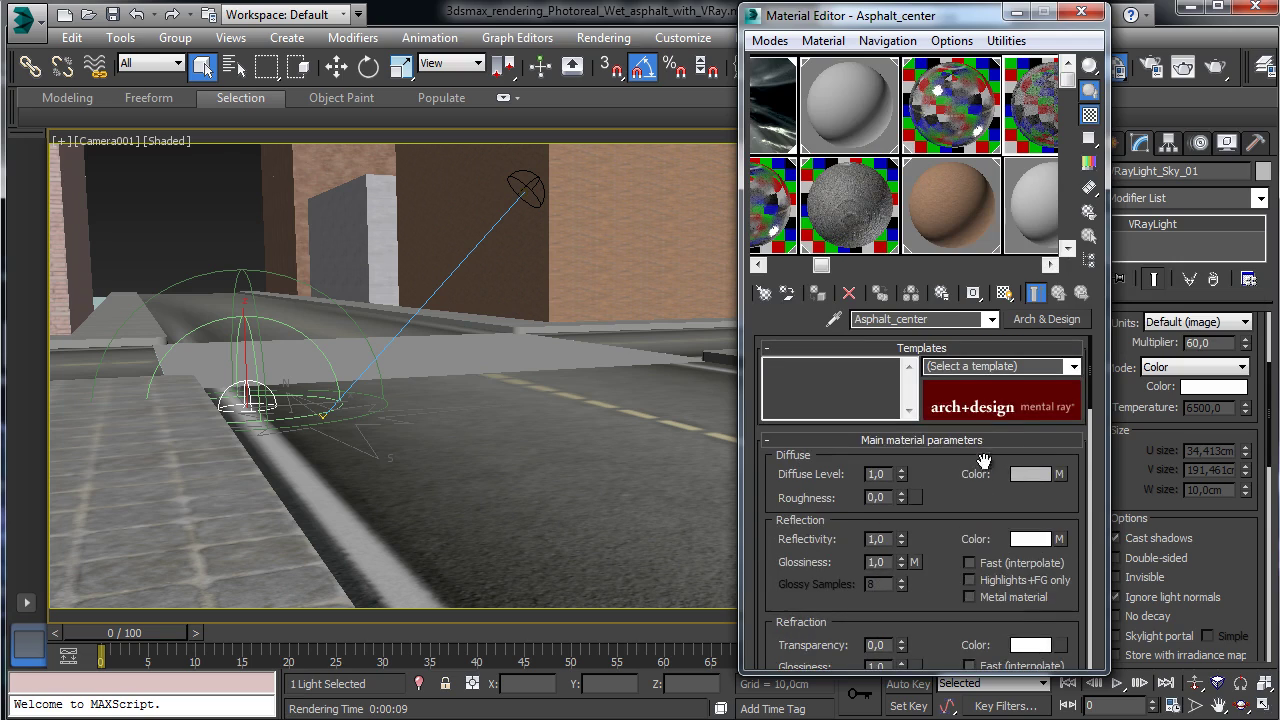
left_click(1060, 474)
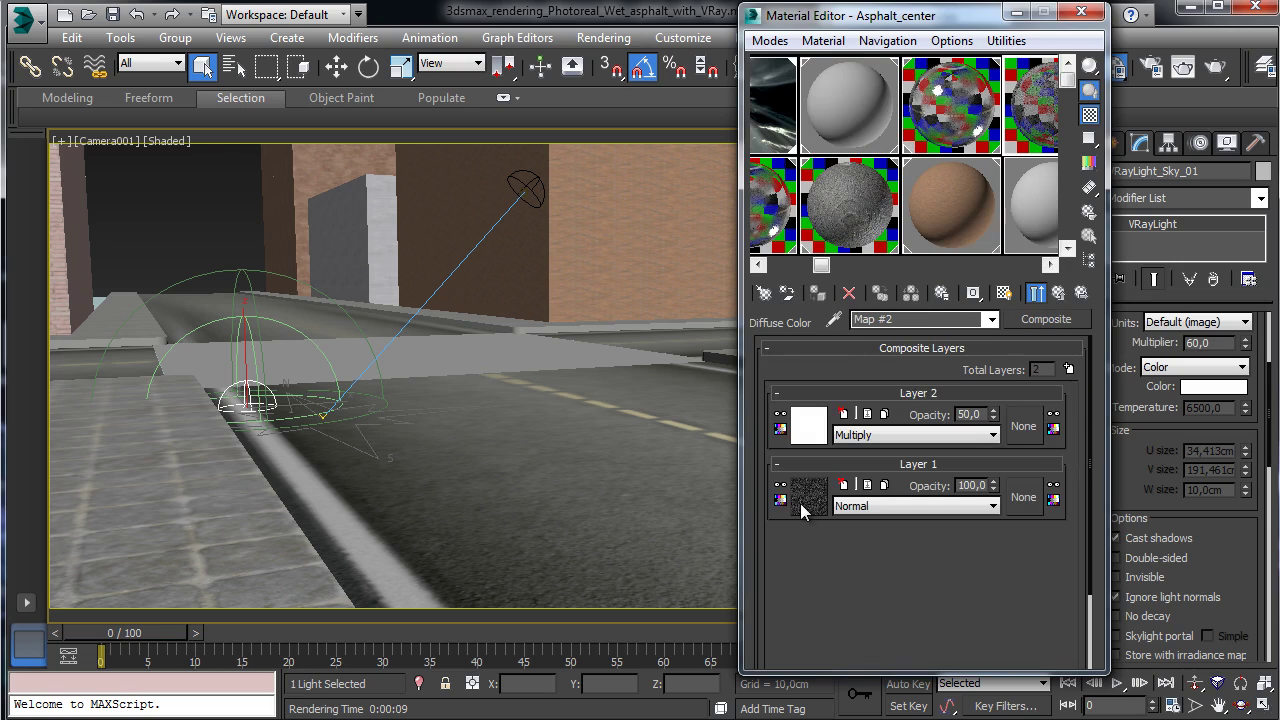
left_click(805, 500)
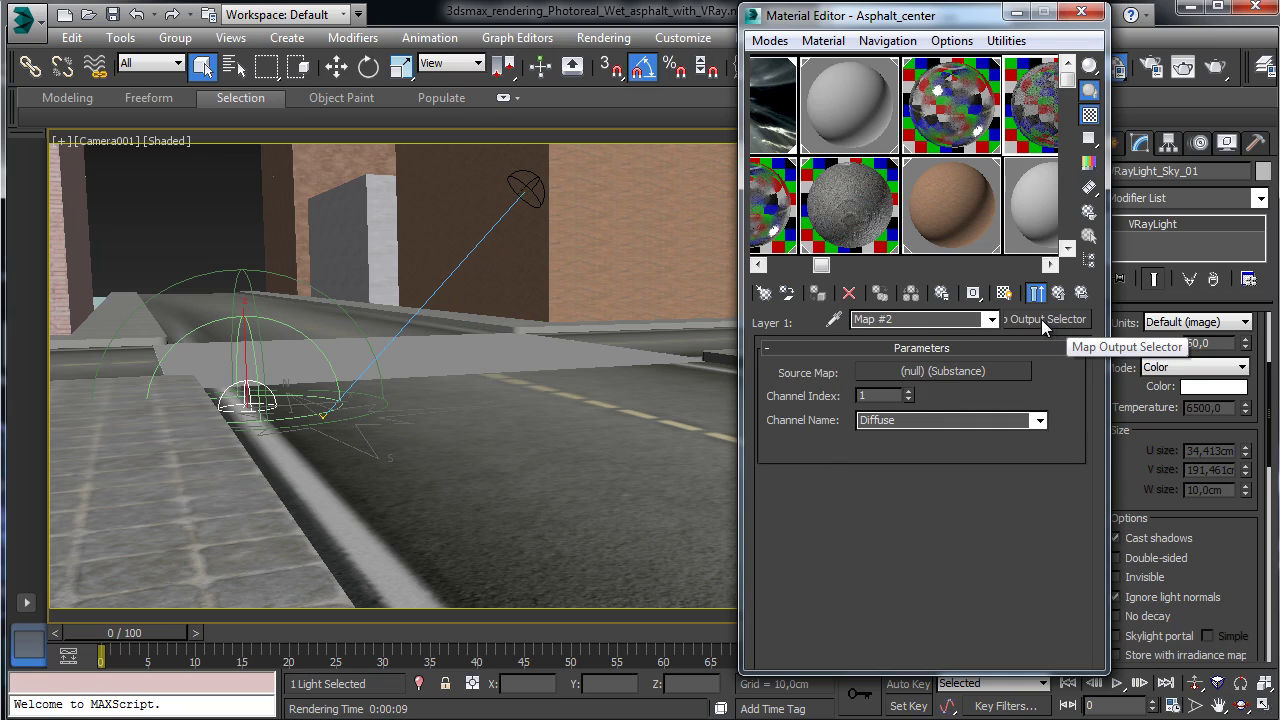
right_click(1096, 322)
left_click(1090, 354)
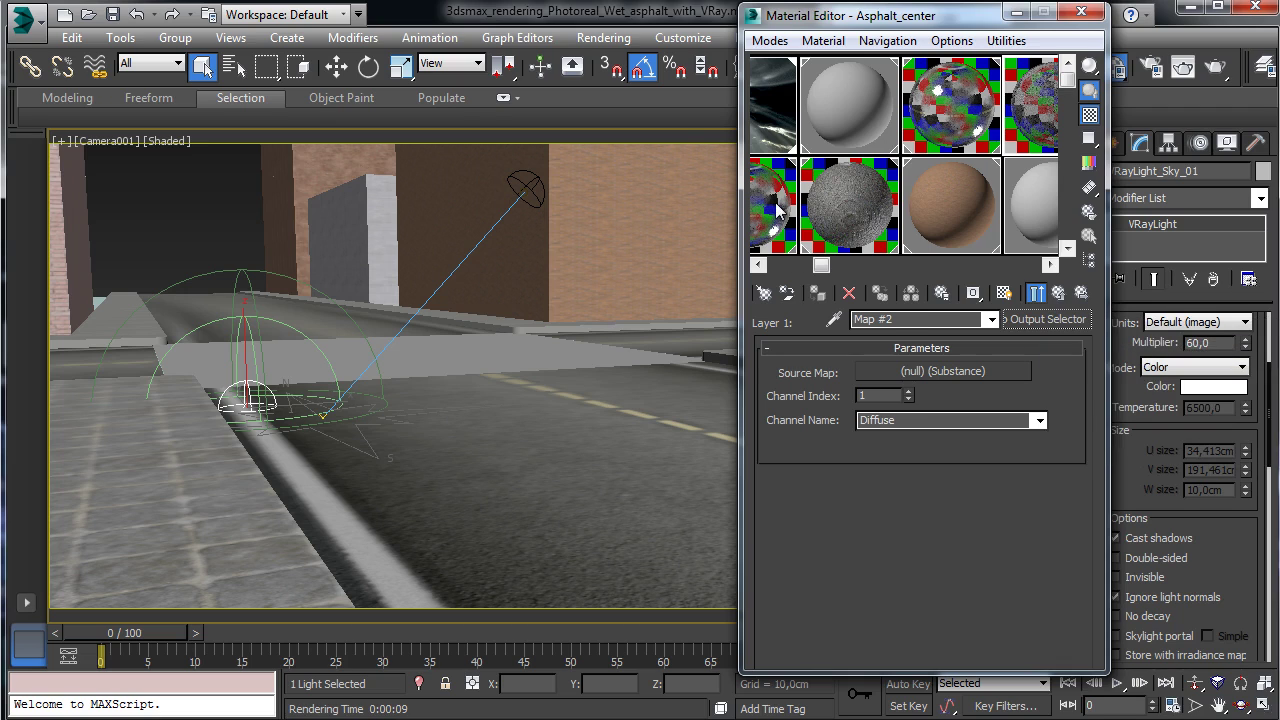
Paste the map as a copy into Layer 1 of the VRayMtl Asphalt_center's Diffuse composite.
left_click(780, 210)
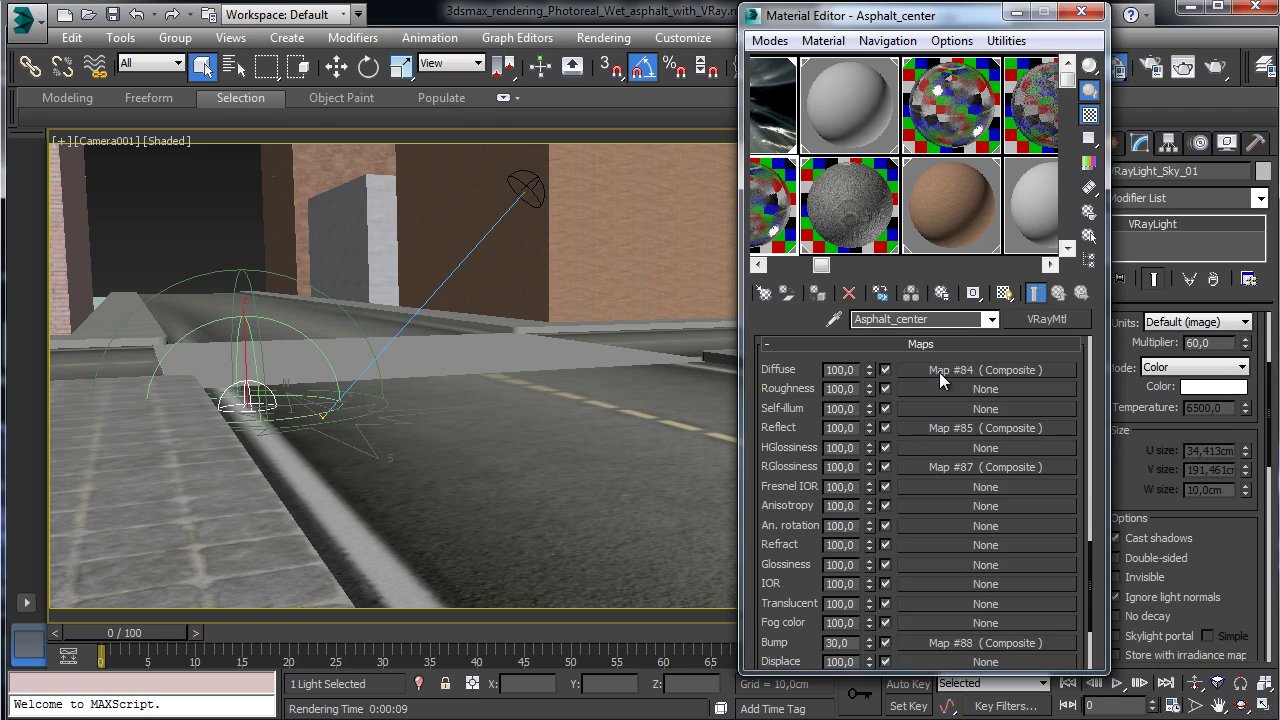
left_click(941, 374)
right_click(810, 495)
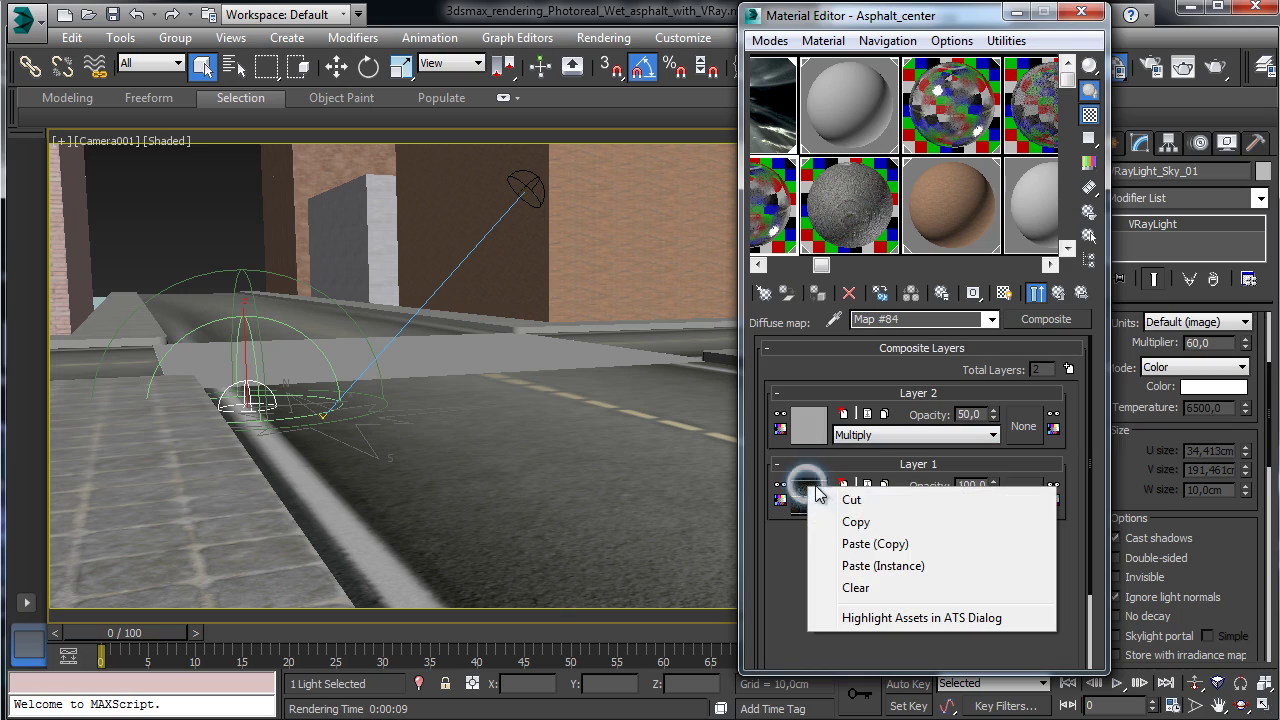
left_click(877, 544)
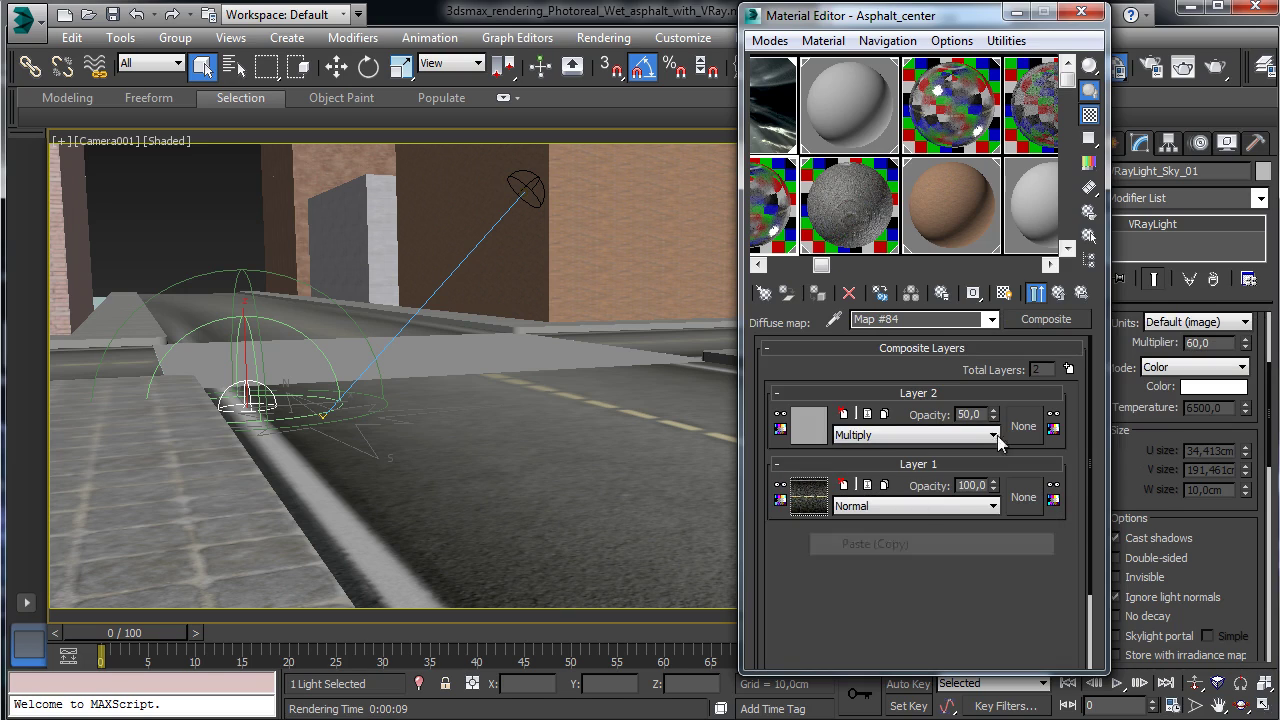
Copy the Layer 1 map from the Reflection Color composite of the backup Arch & Design Asphalt_center.
left_click(1033, 129)
left_click(1058, 292)
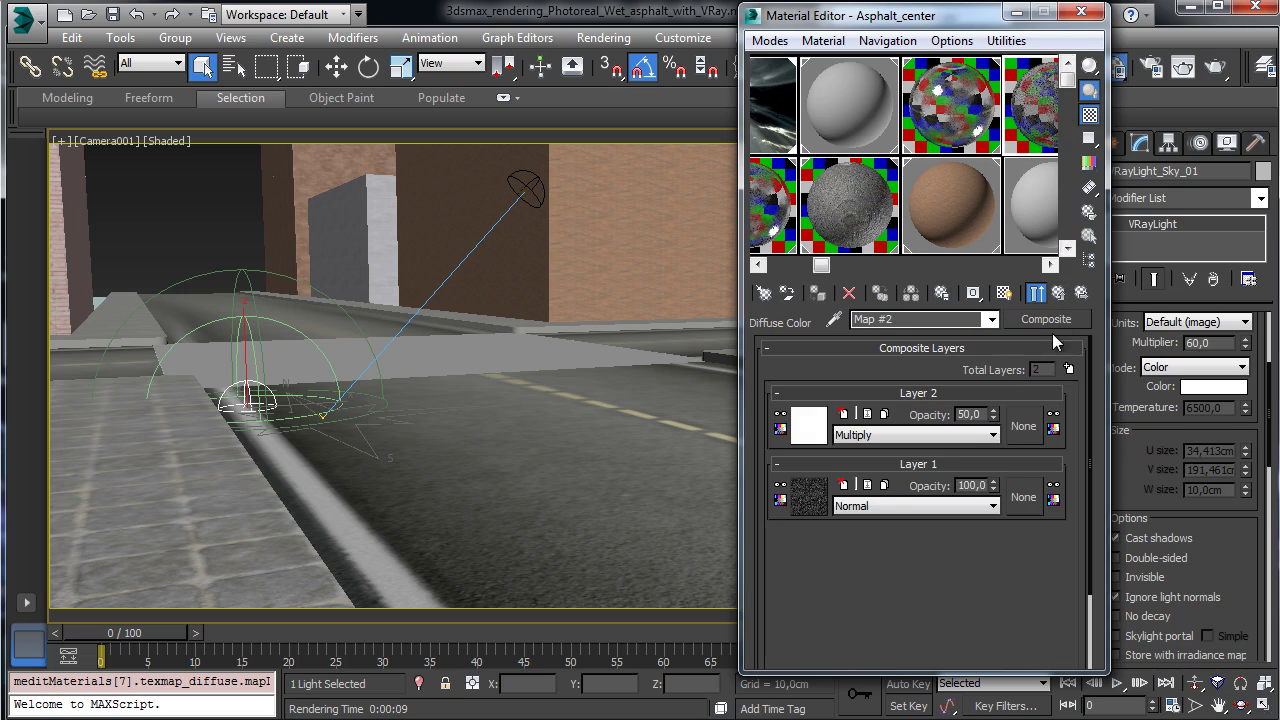
left_click(1058, 292)
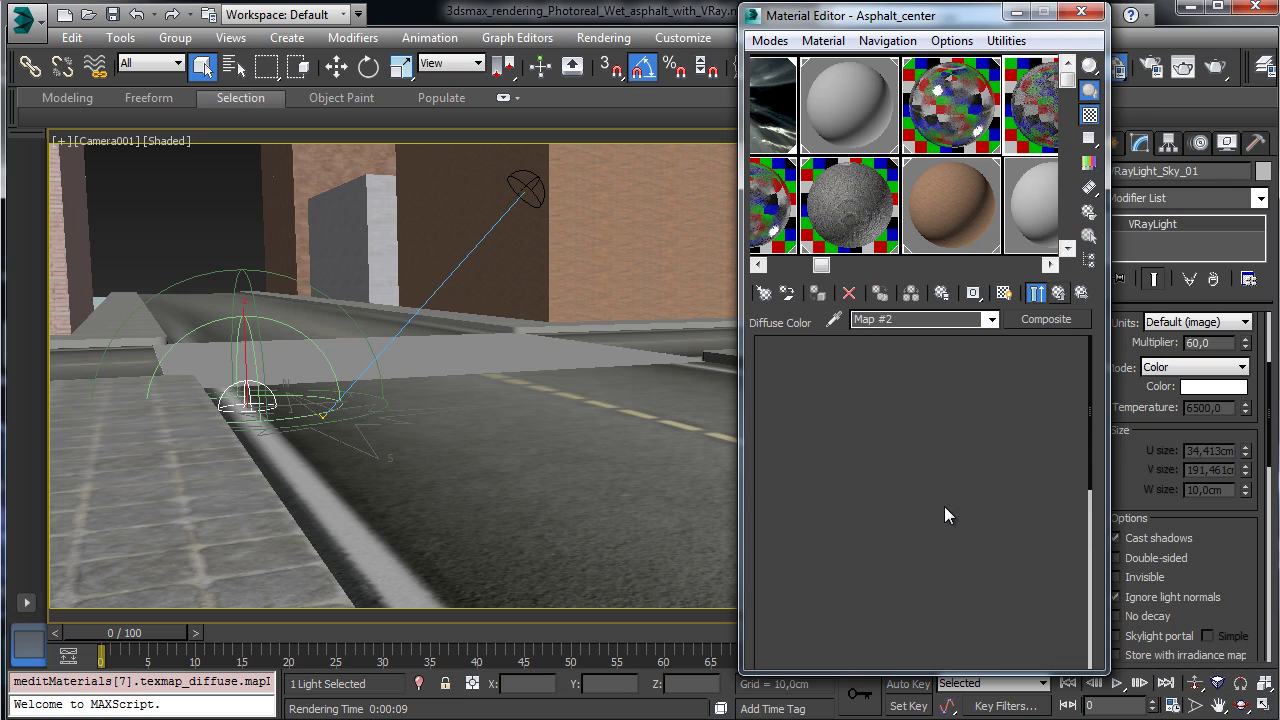
scroll(965, 475, "down", 2)
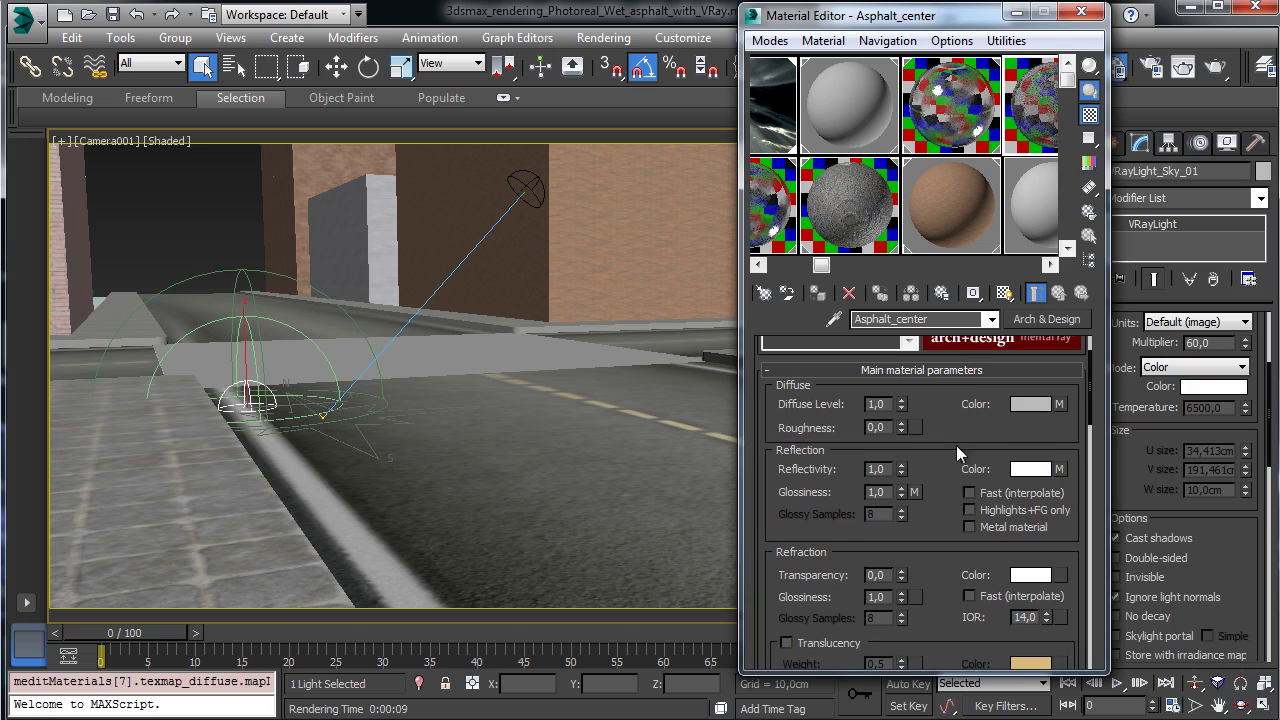
left_click(1058, 466)
right_click(806, 497)
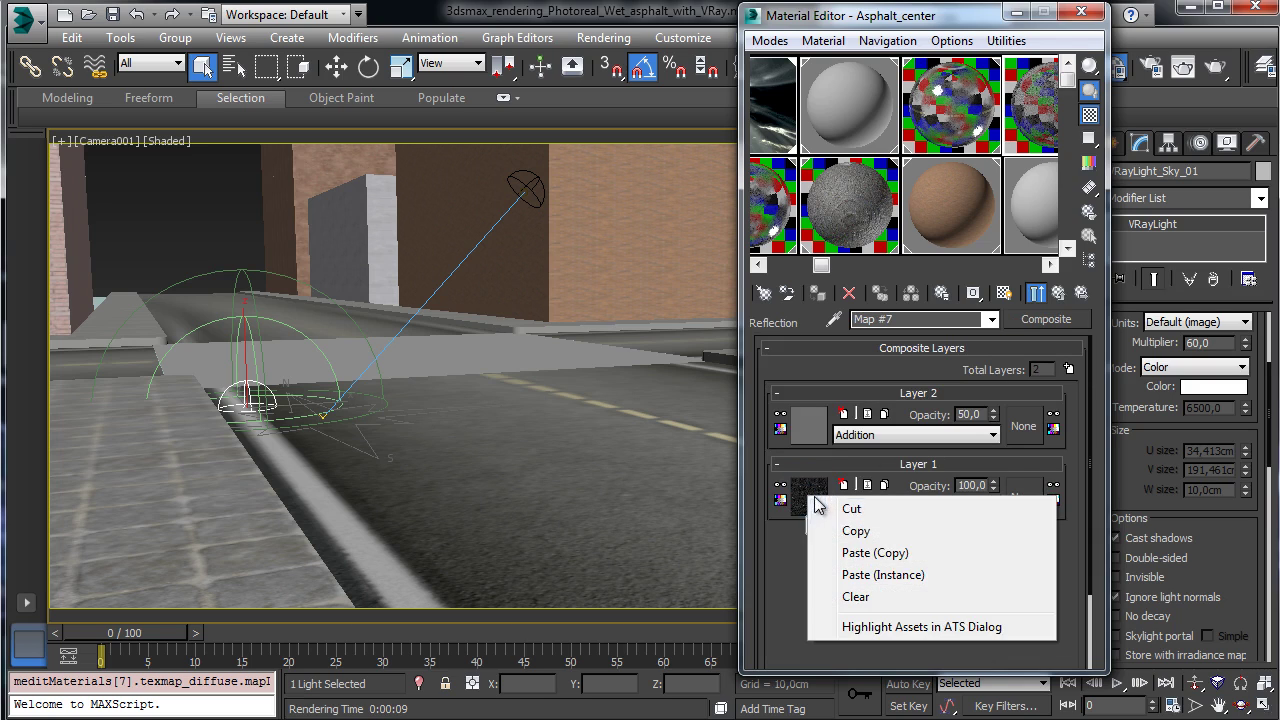
left_click(850, 532)
Paste the map as a copy into the Output map of Layer 1 in the VRayMtl Asphalt_center's Reflect composite.
left_click(787, 232)
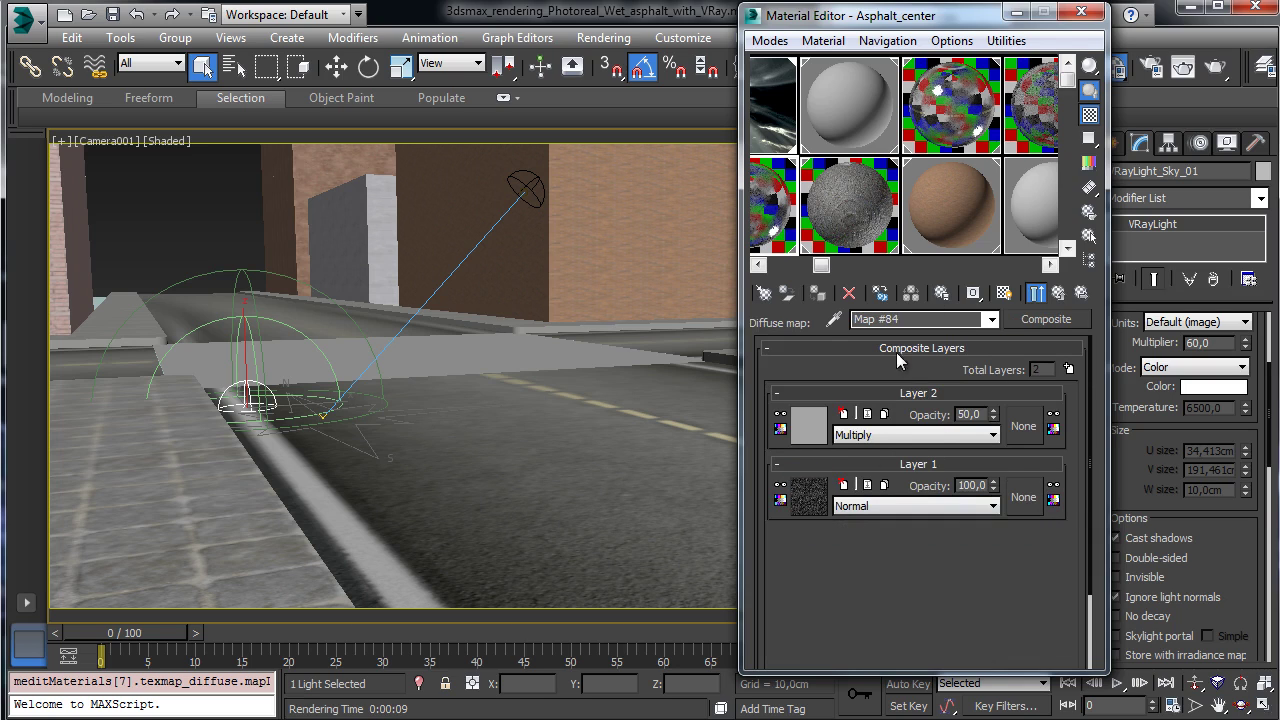
left_click(1058, 293)
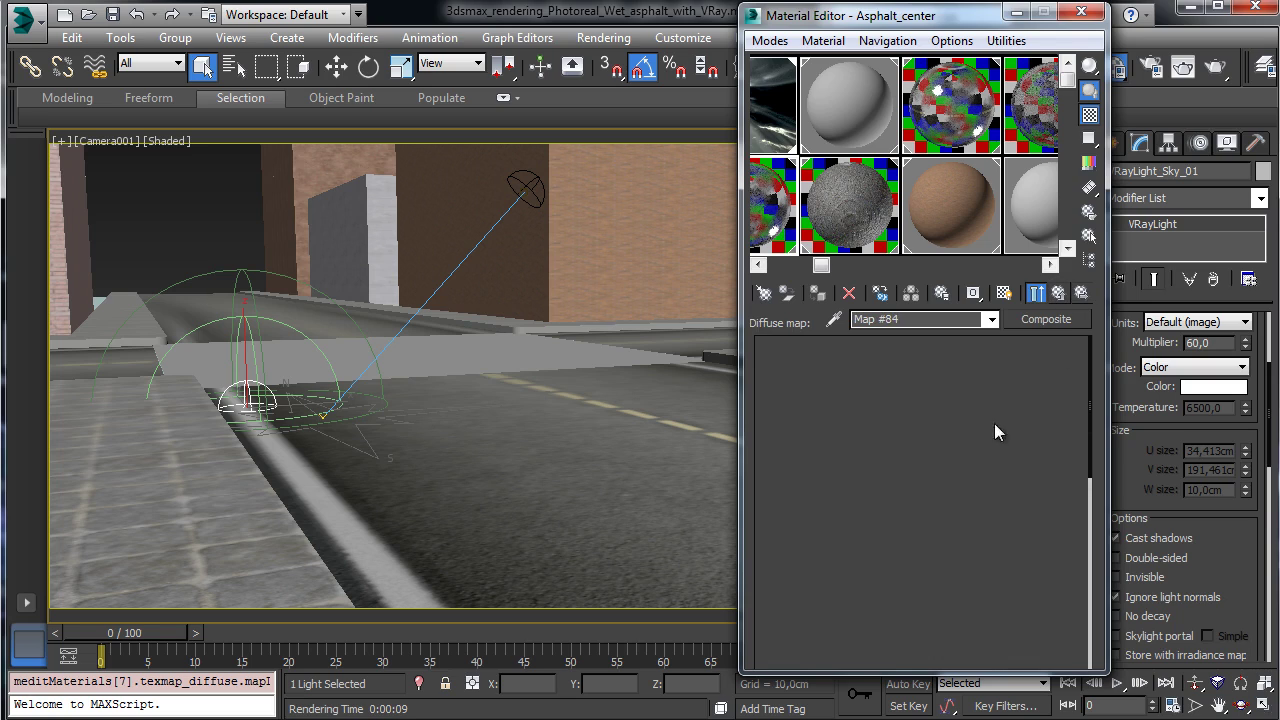
left_click(927, 428)
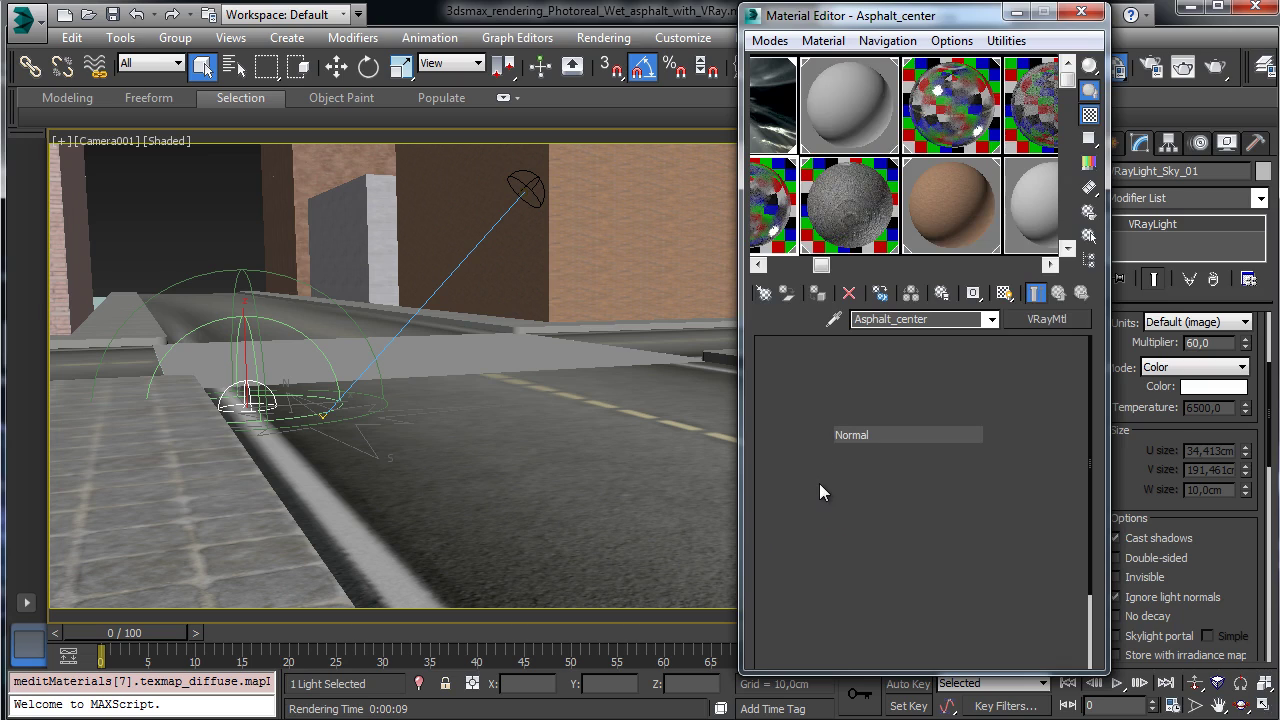
left_click(812, 566)
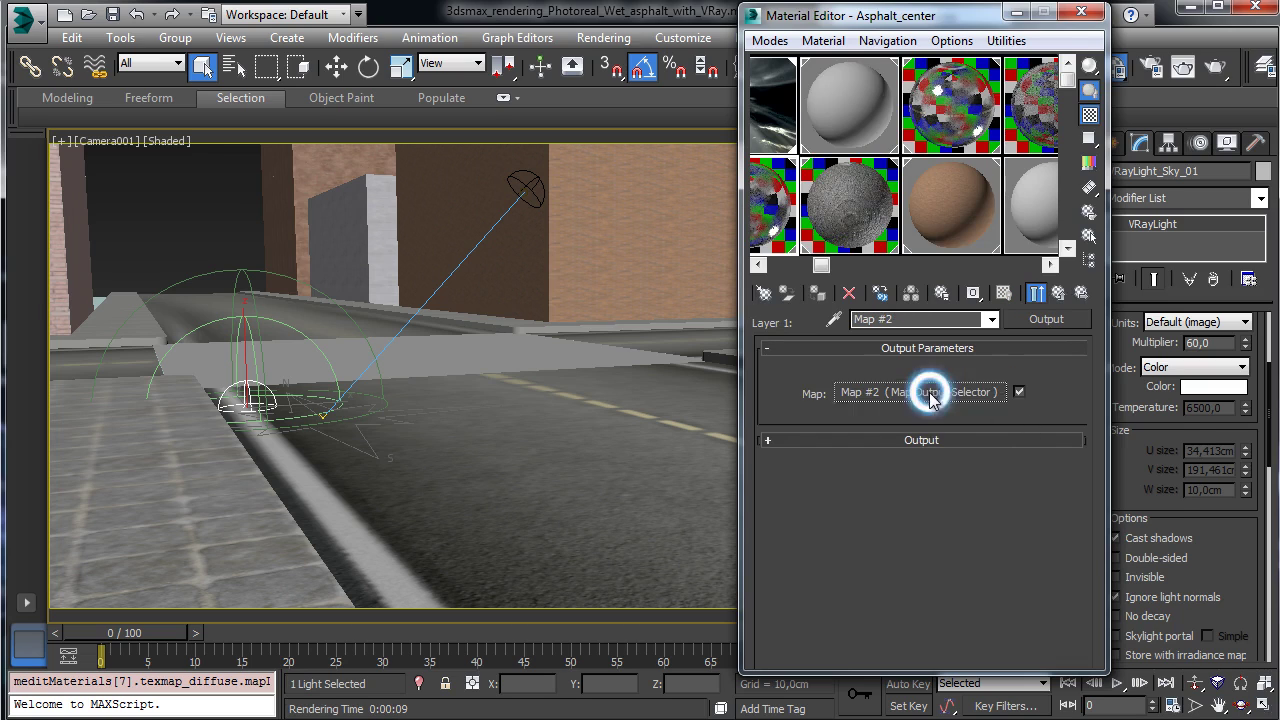
right_click(930, 398)
left_click(980, 452)
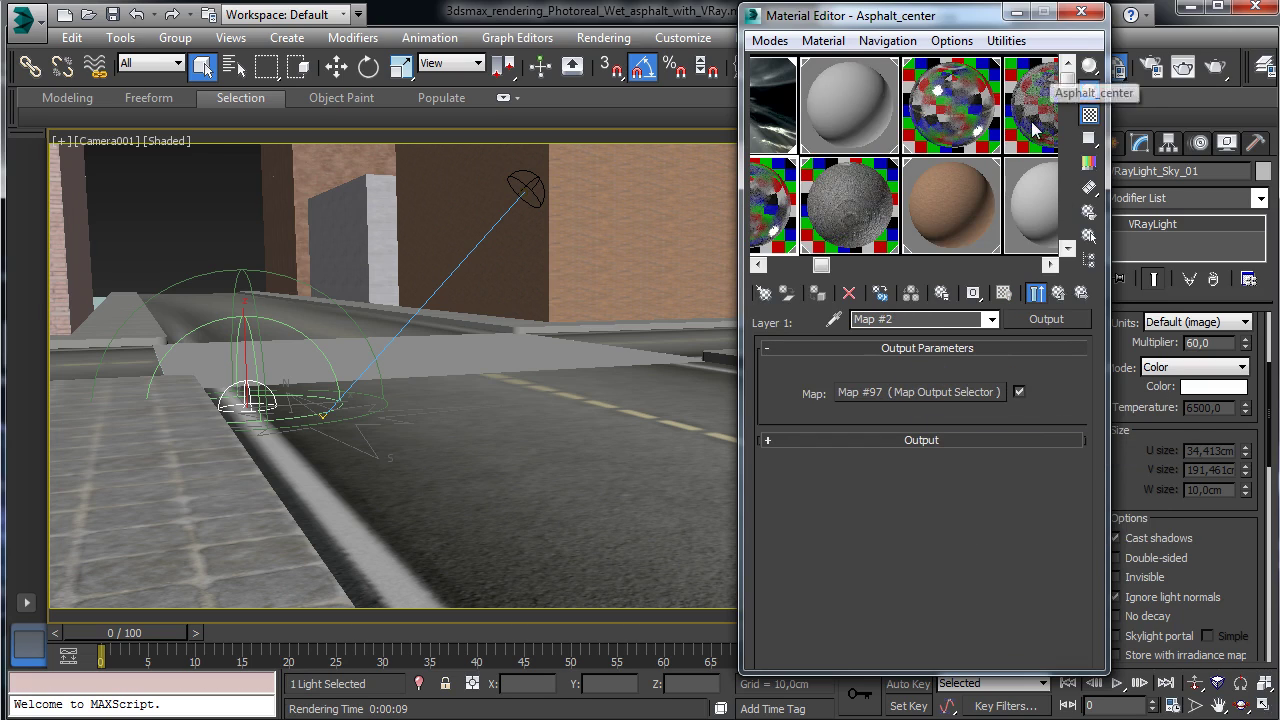
Examine Layer 1 of the Reflection Glossiness composite in the backup Arch & Design Asphalt_center and return to the material's top level.
left_click(1058, 294)
left_click(1060, 297)
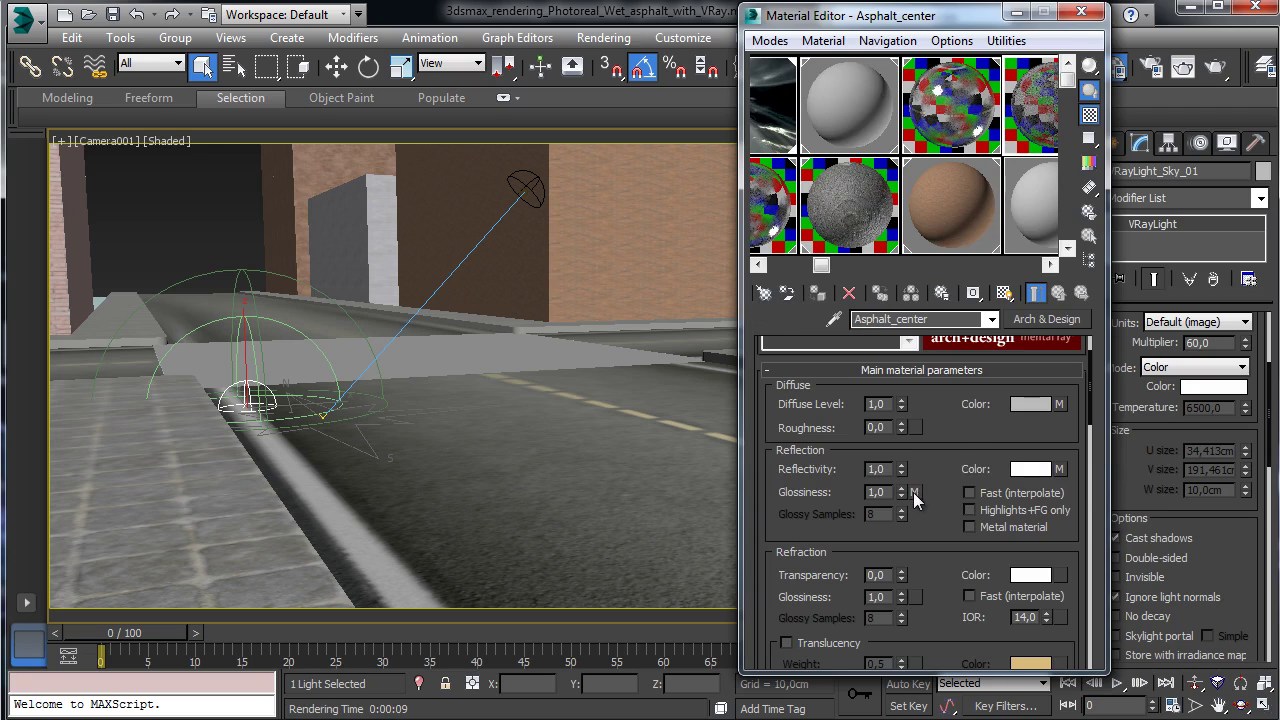
left_click(913, 493)
right_click(816, 500)
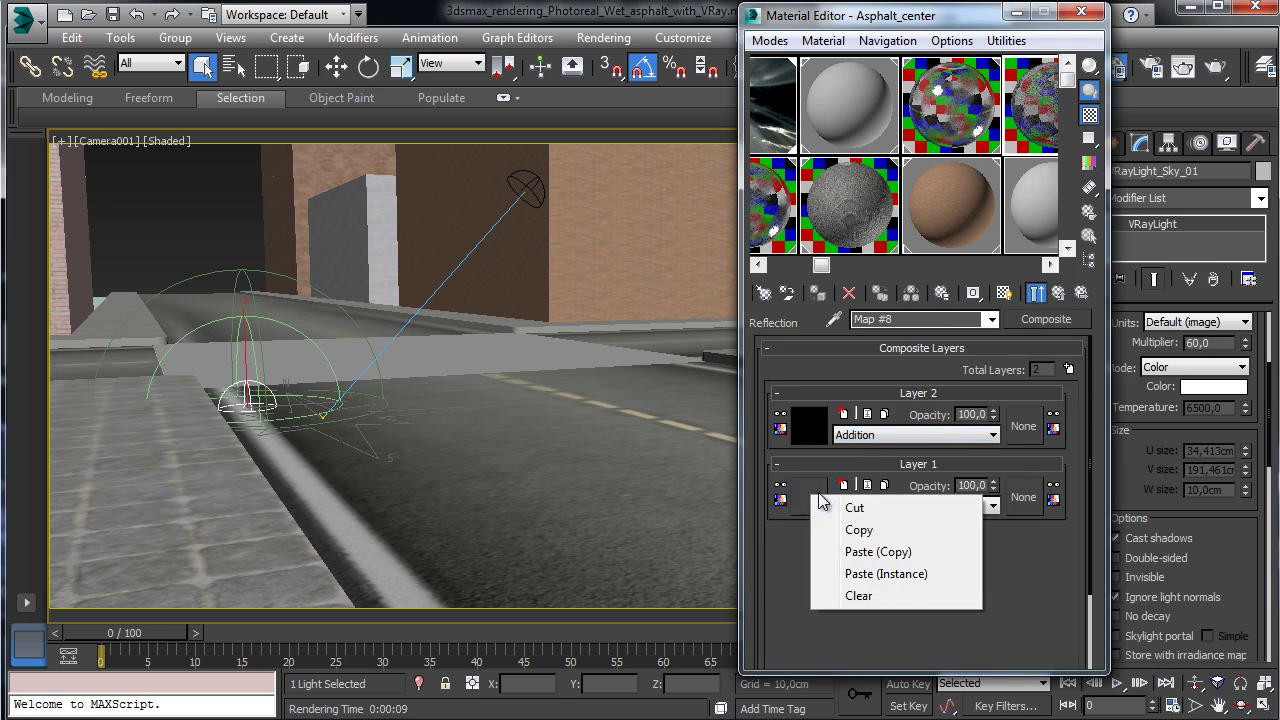
left_click(798, 490)
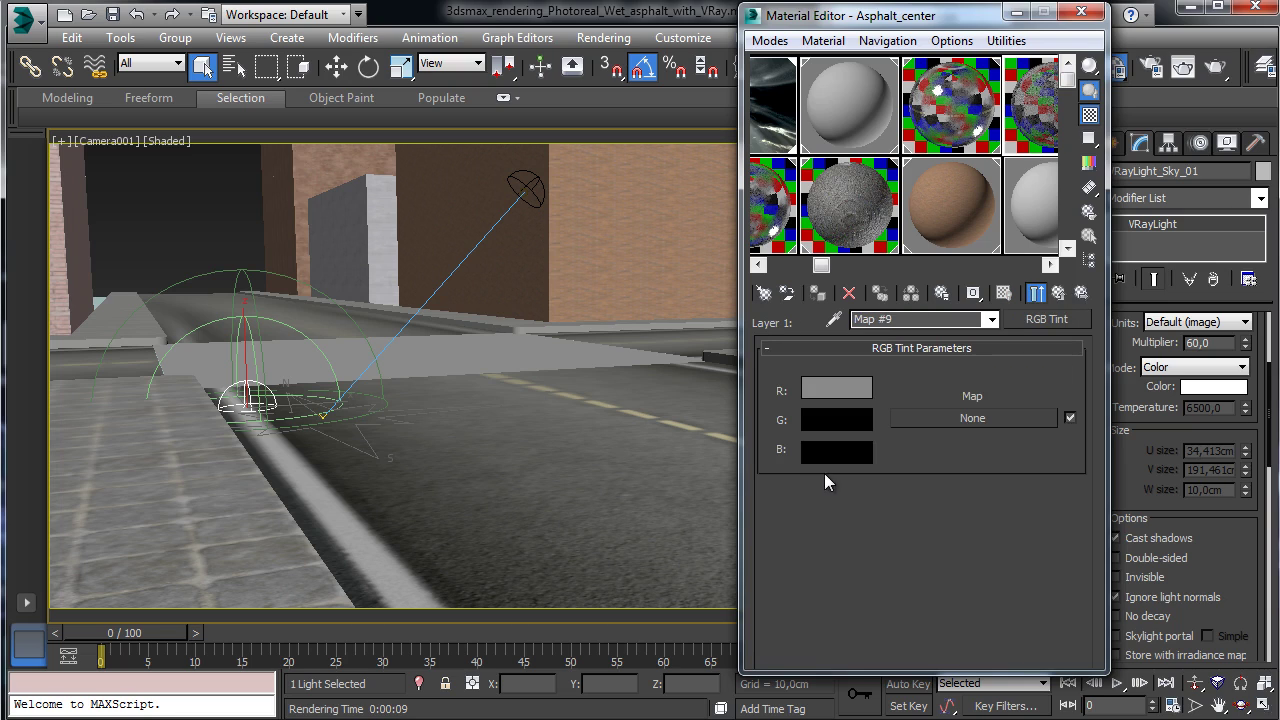
left_click(1059, 293)
left_click(1059, 293)
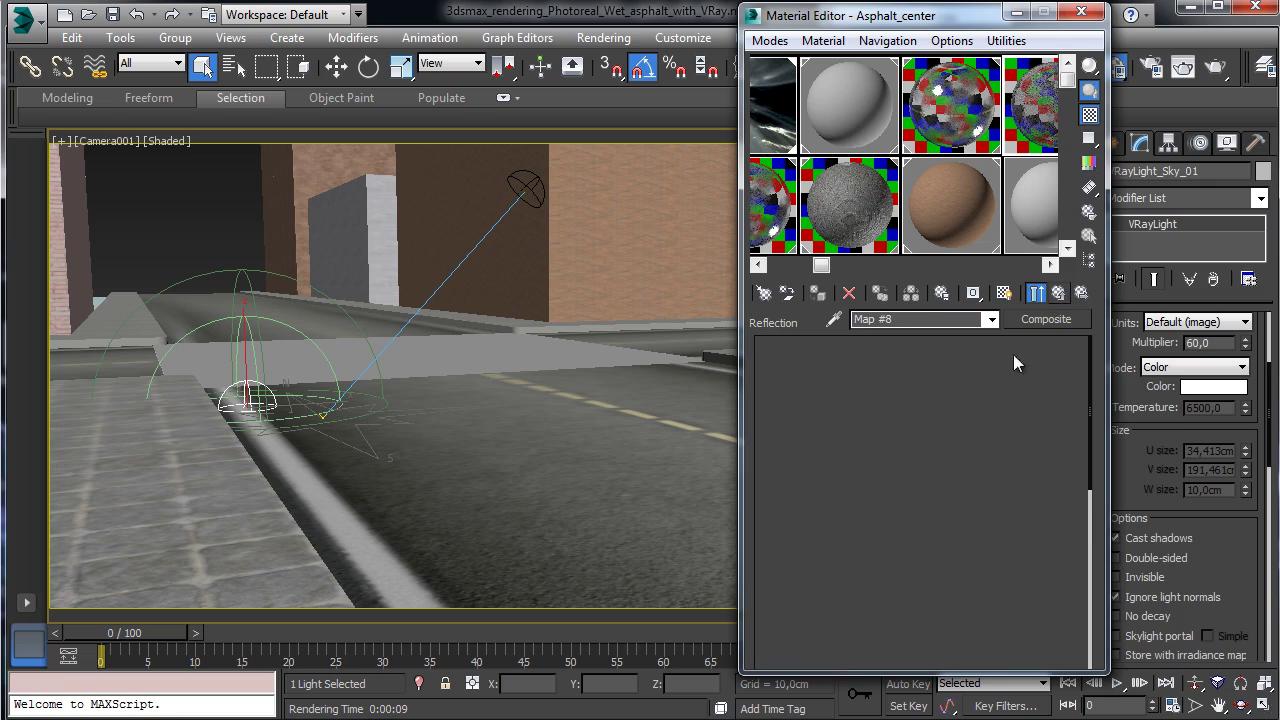
Copy the Layer 1 map from the Bump composite of the backup Arch & Design Asphalt_center.
left_click_drag(942, 541, 925, 122)
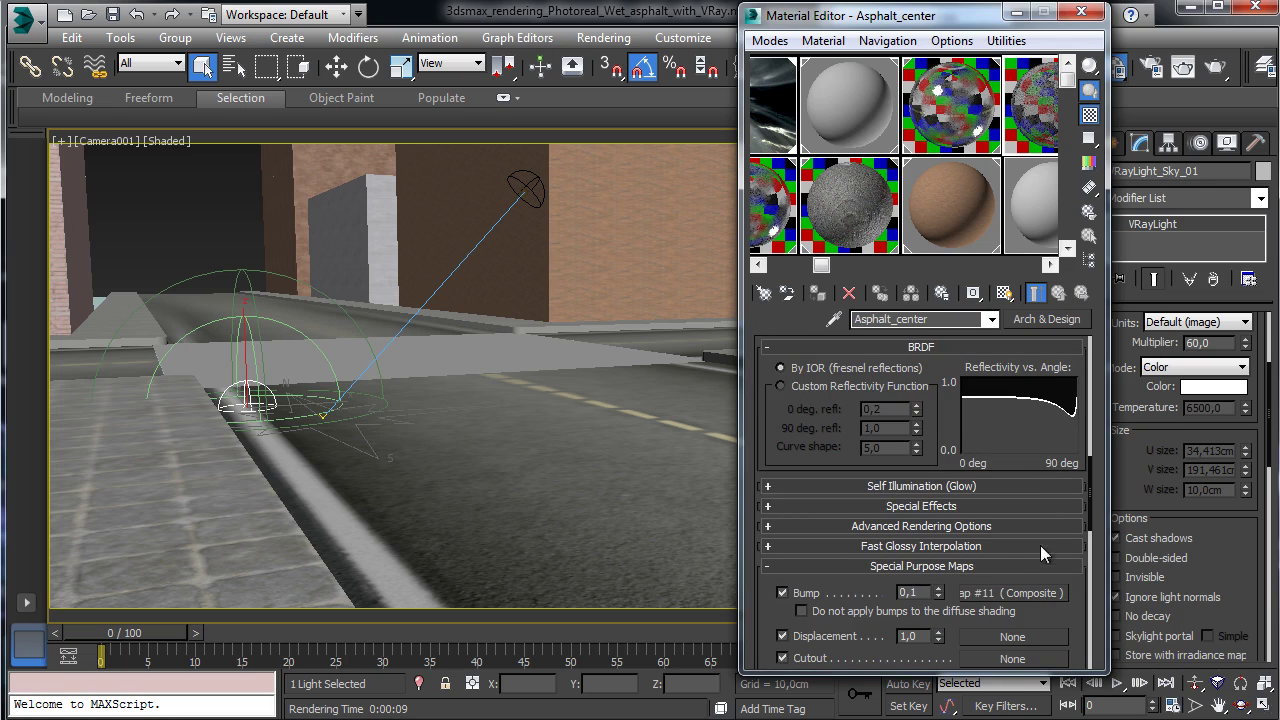
left_click(1023, 594)
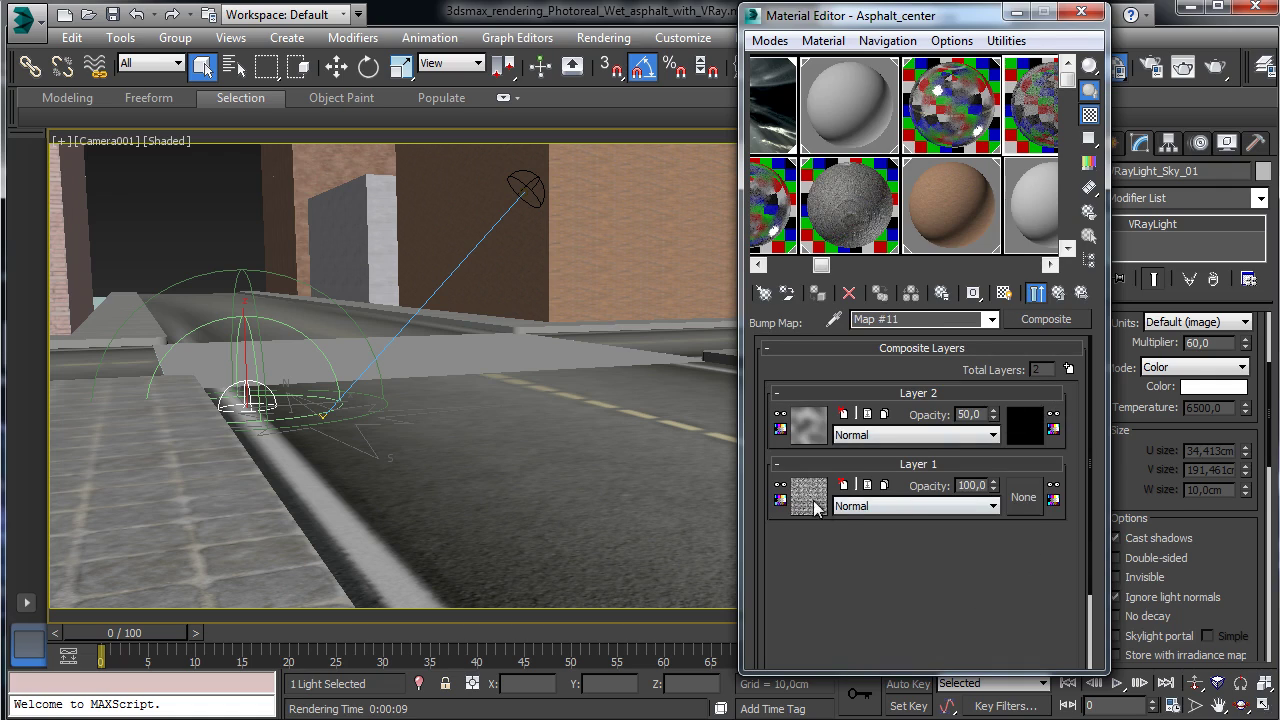
right_click(810, 497)
left_click(857, 534)
Paste the map as a copy into the Output map of Layer 1 in the VRayMtl Asphalt_center's Bump composite.
left_click(808, 497)
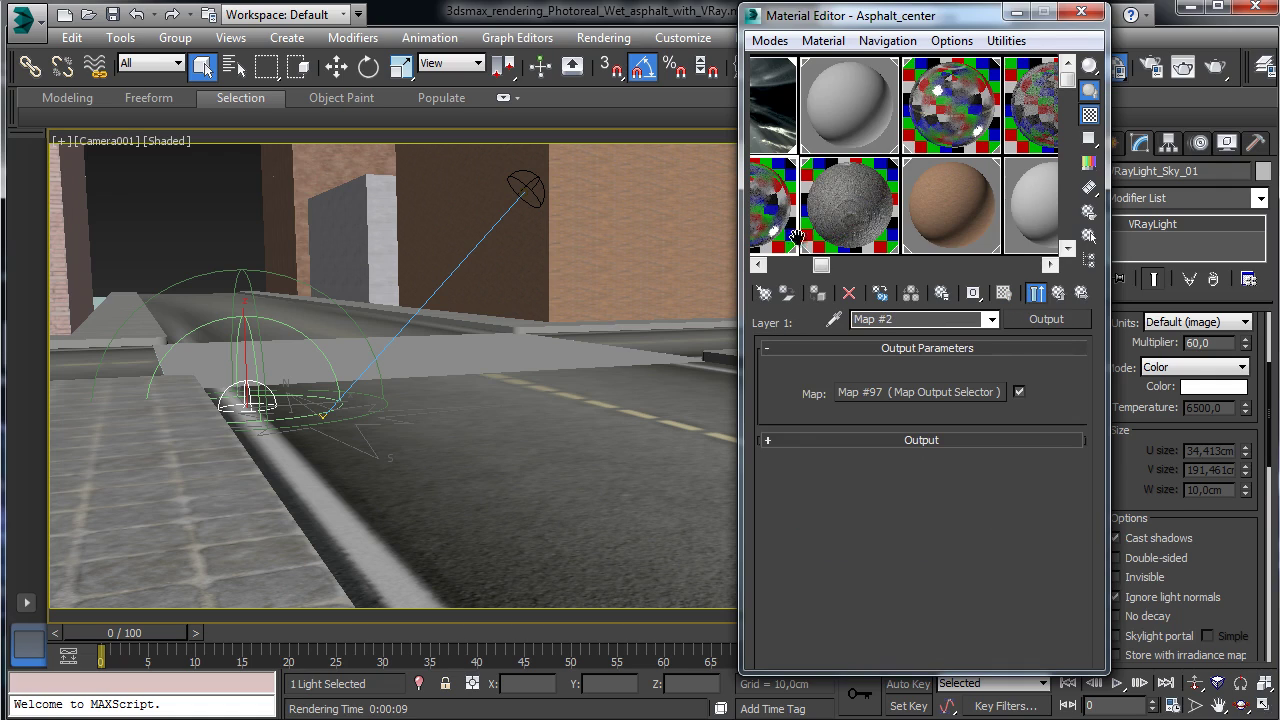
left_click(1058, 293)
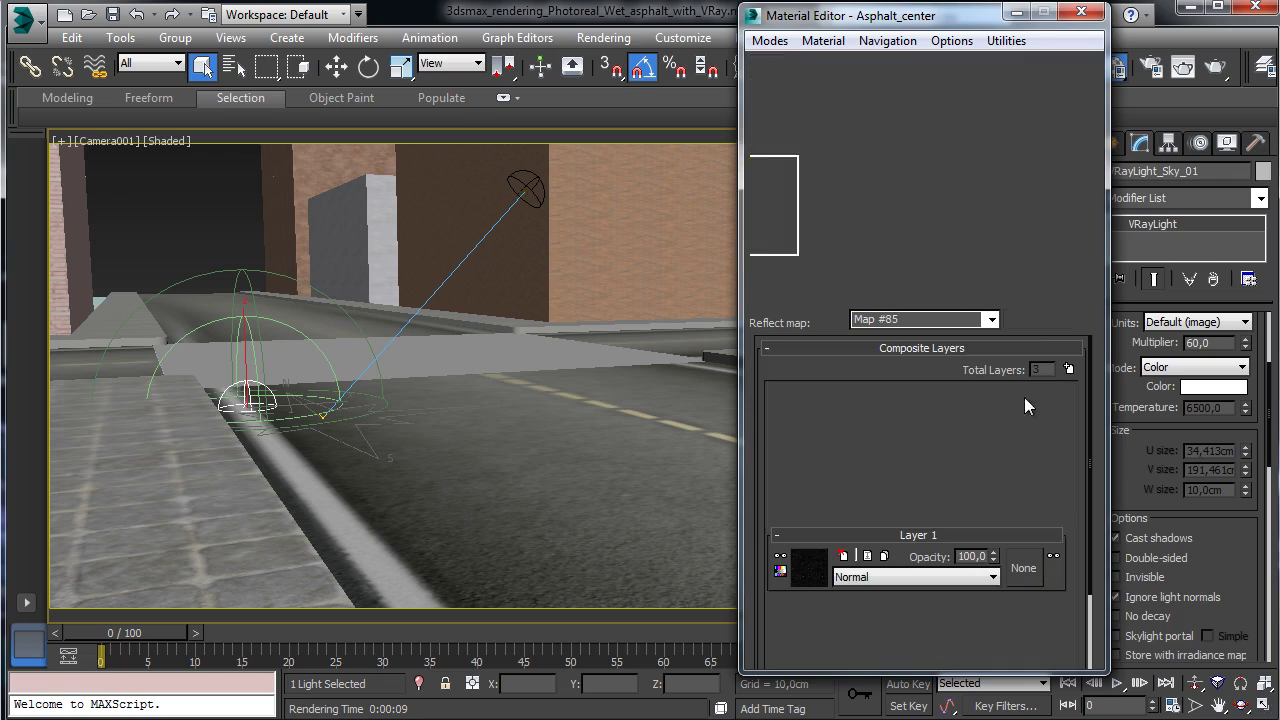
left_click(1060, 294)
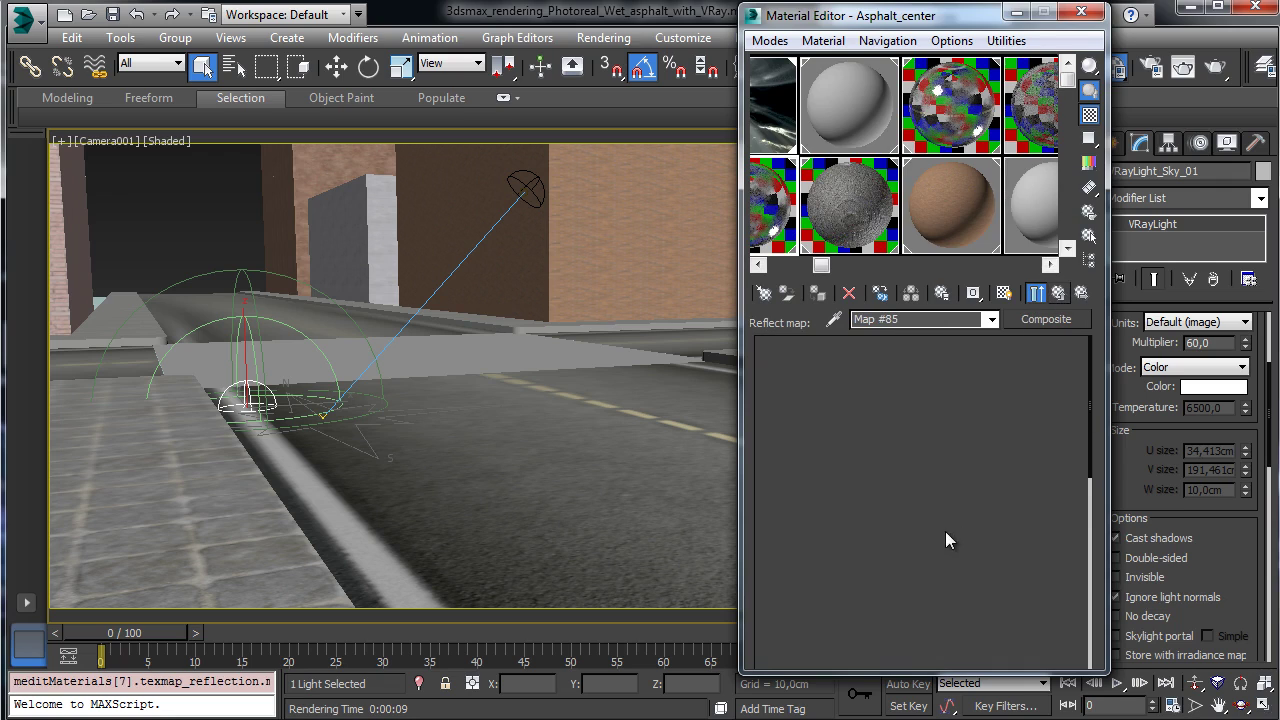
scroll(960, 650, "down", 2)
left_click(958, 615)
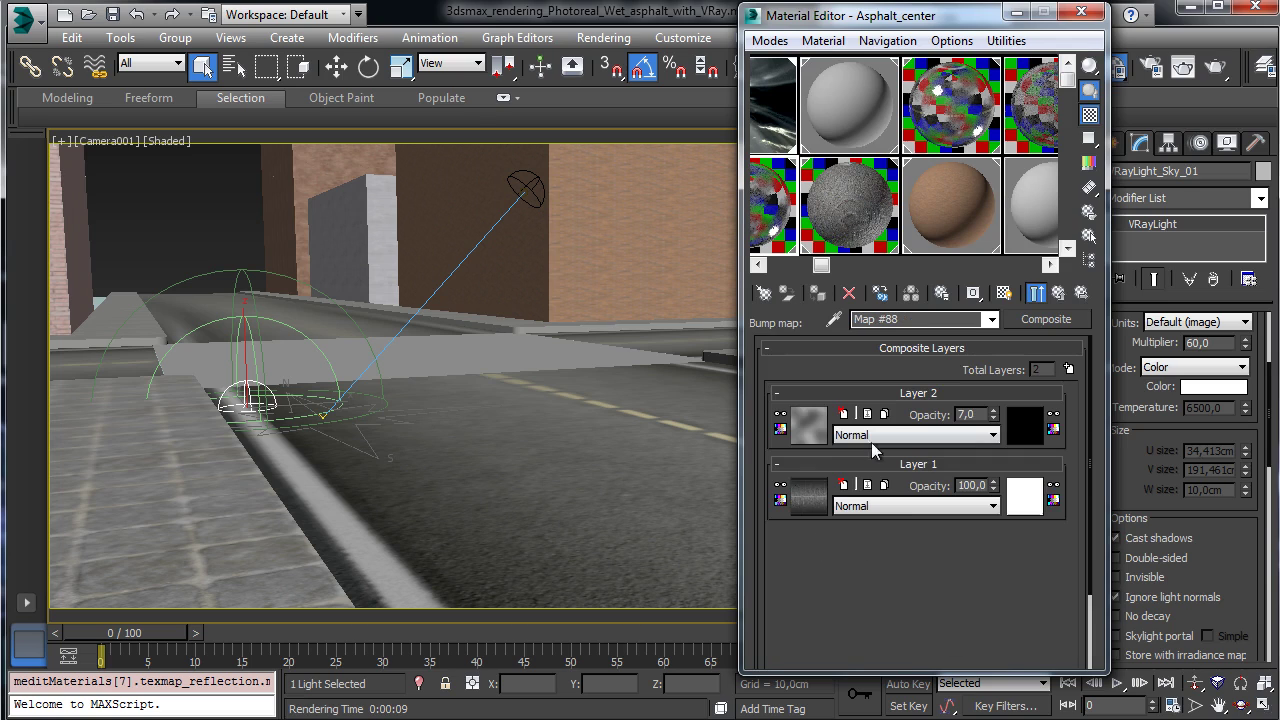
left_click(812, 498)
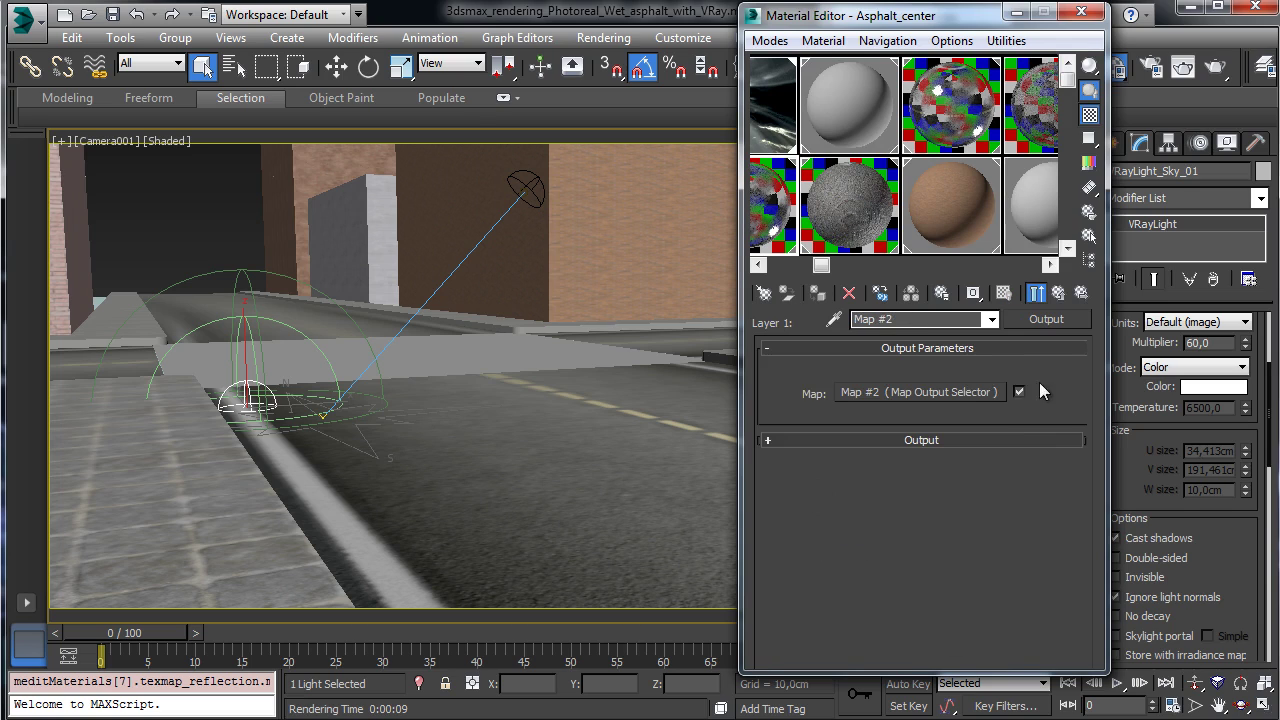
right_click(960, 394)
left_click(1080, 447)
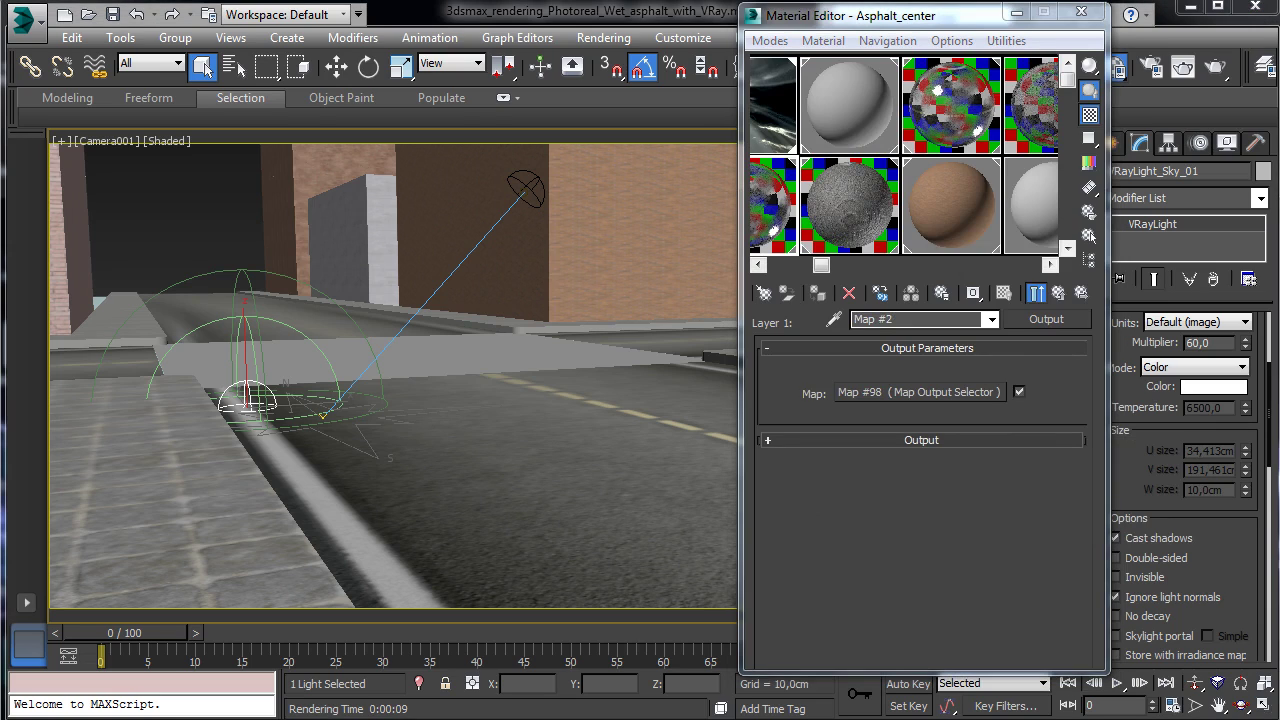
Render a region of the V-Ray frame buffer covering the distant road and the far end of the sidewalk.
key("shift+q")
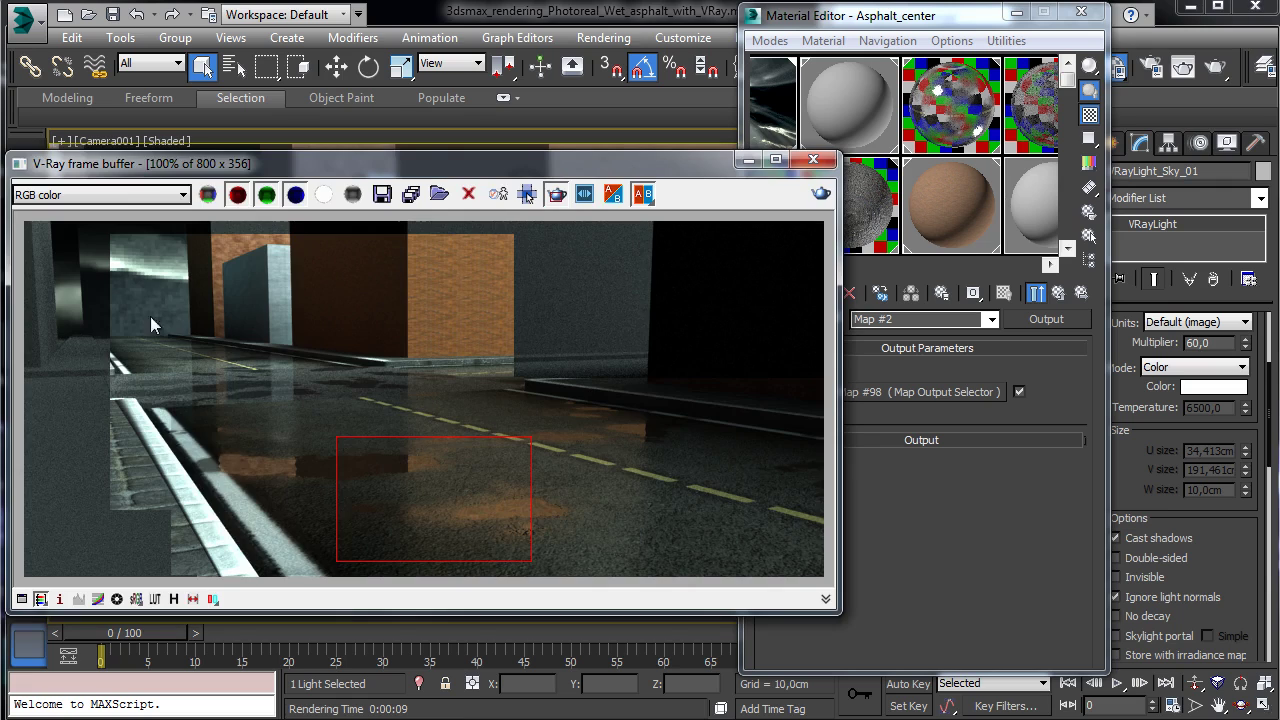
left_click_drag(57, 330, 535, 446)
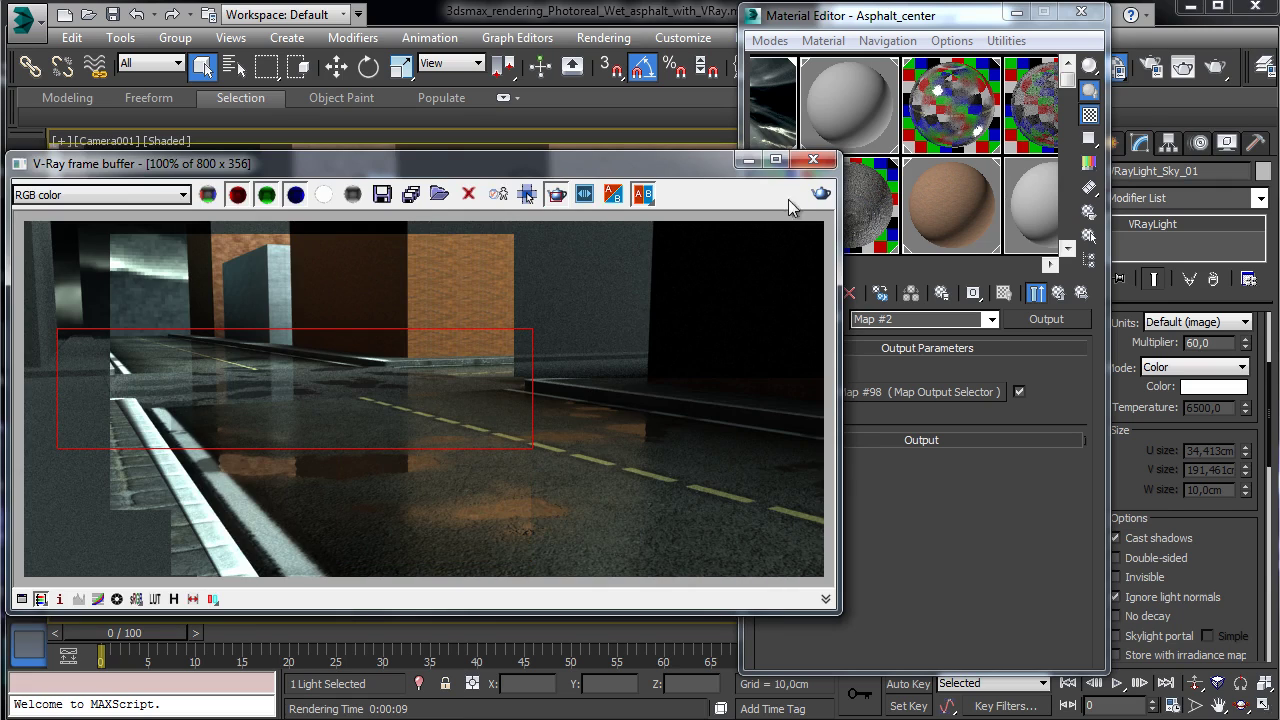
left_click(818, 197)
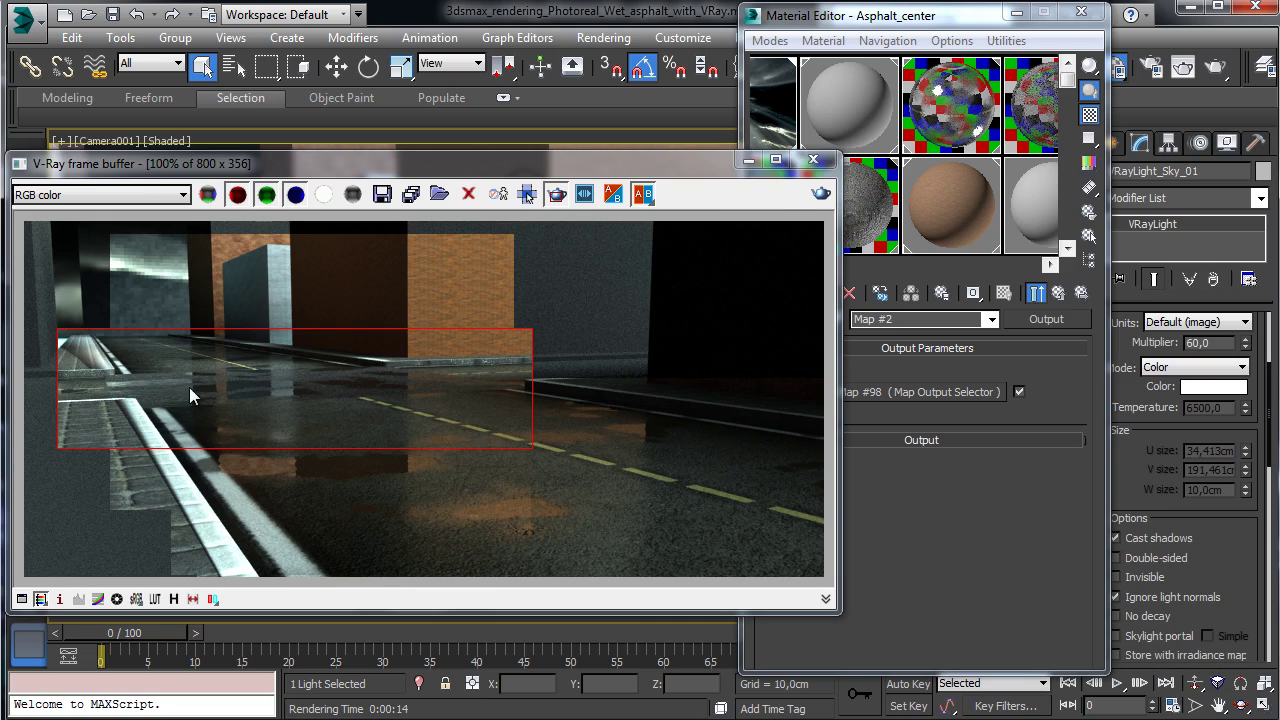
Set the render region around the near part of the sidewalk and save the scene.
left_click_drag(190, 387, 22, 550)
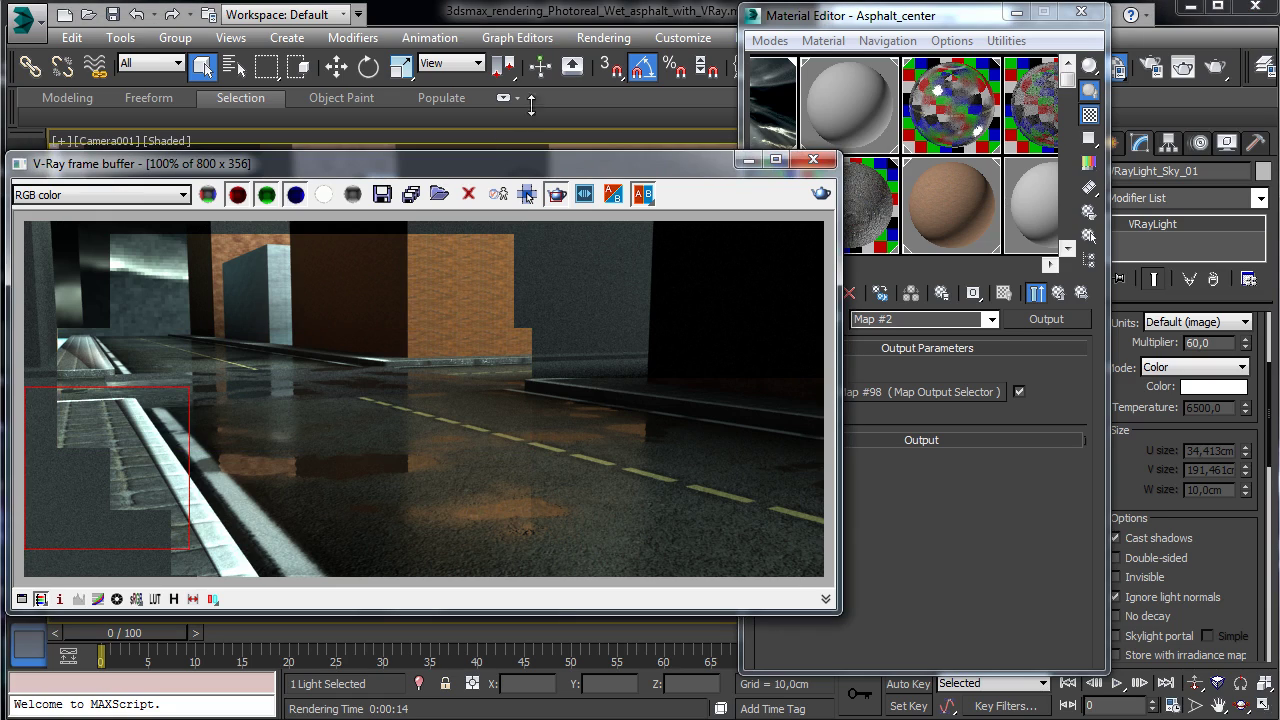
left_click(112, 14)
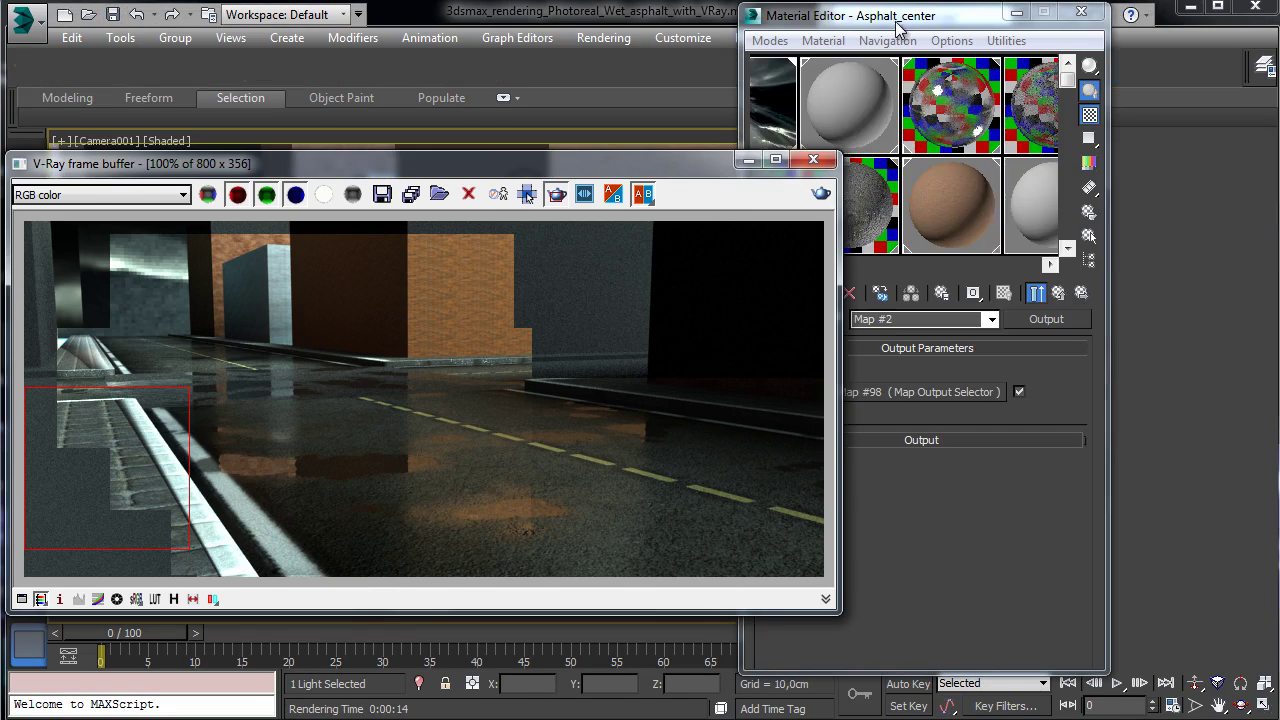
Duplicate the Arch & Design Pedestrian material into the sample slot after the brown material as a backup.
left_click(889, 228)
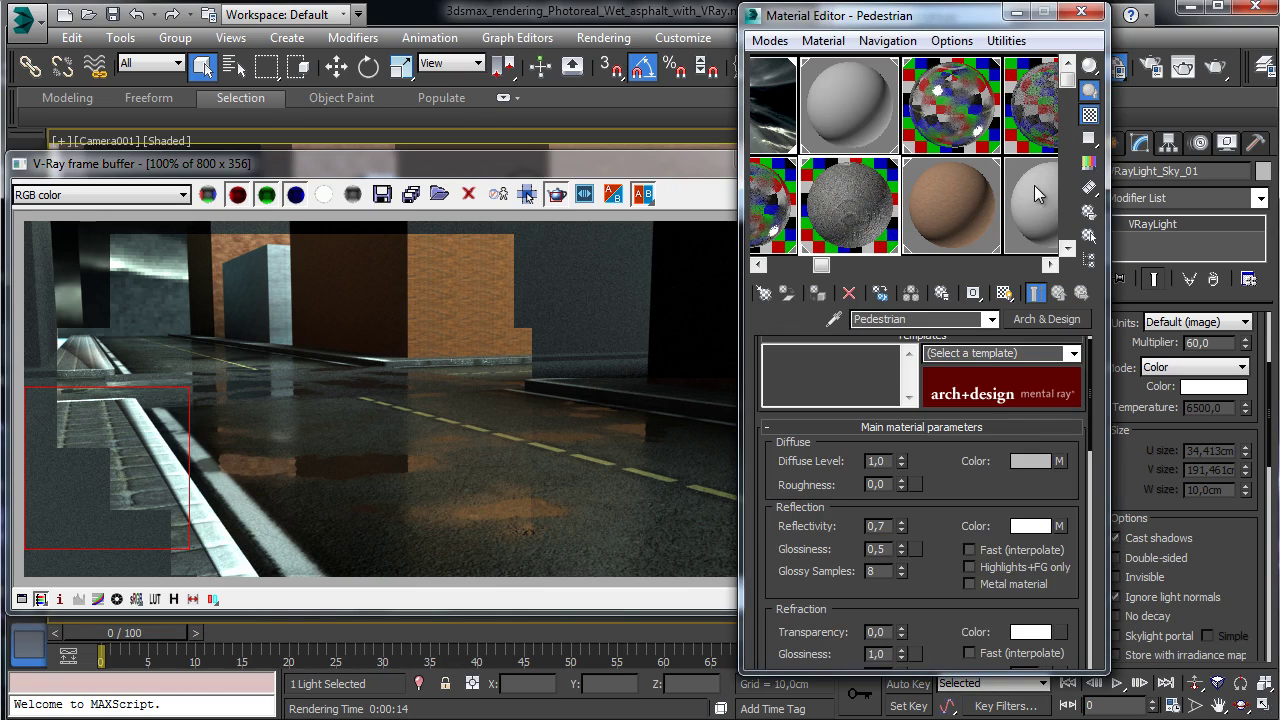
left_click(1035, 186)
left_click(878, 205)
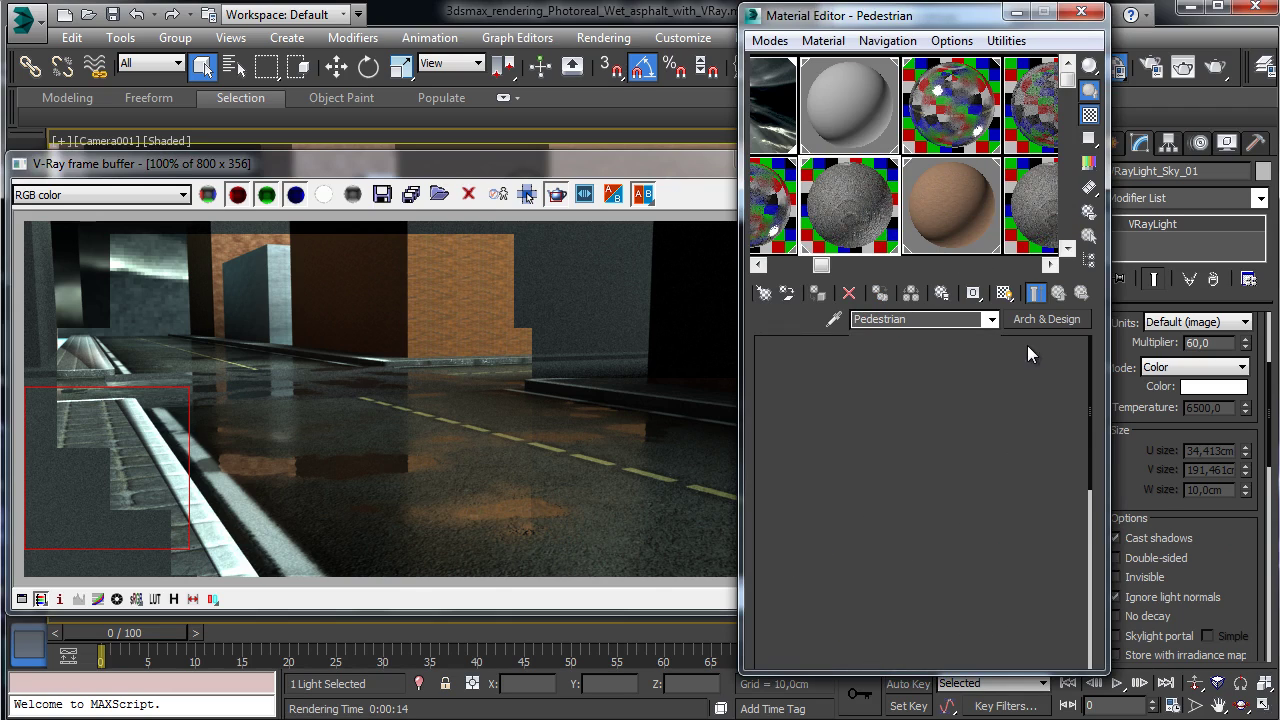
Change the original Pedestrian material's type from Arch & Design to VRayMtl.
right_click(1050, 322)
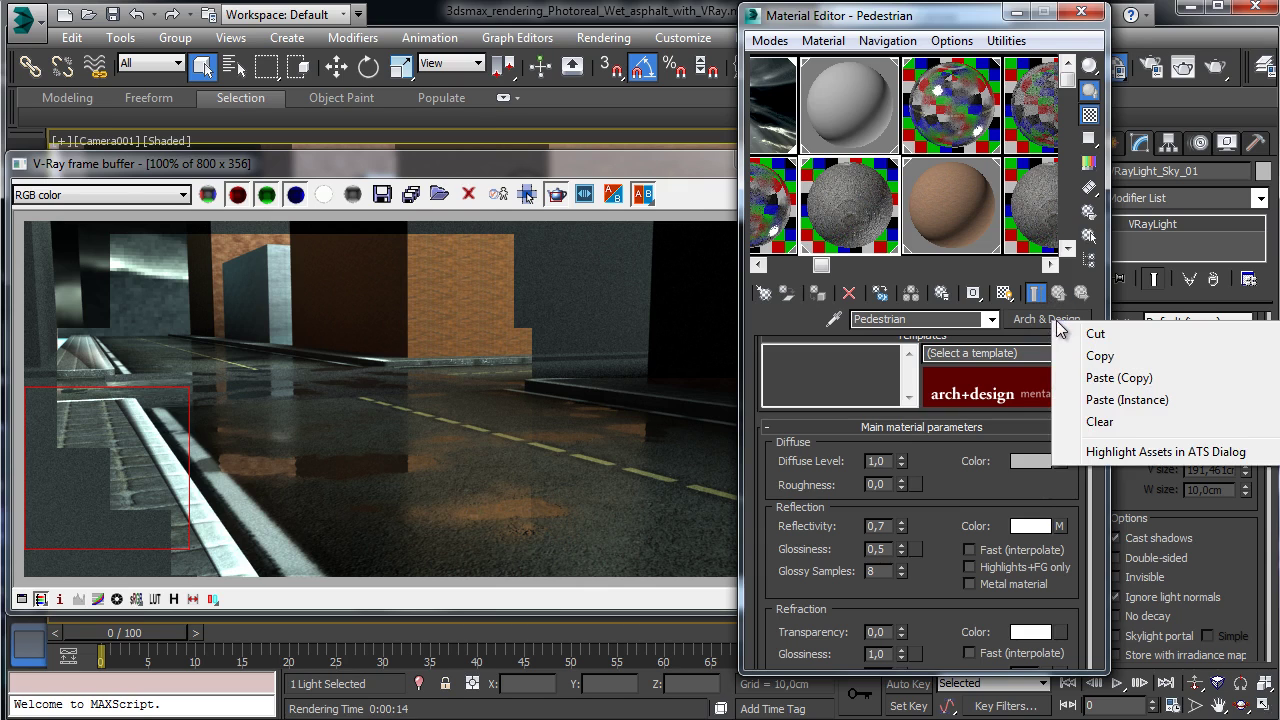
left_click(1050, 322)
double_click(570, 397)
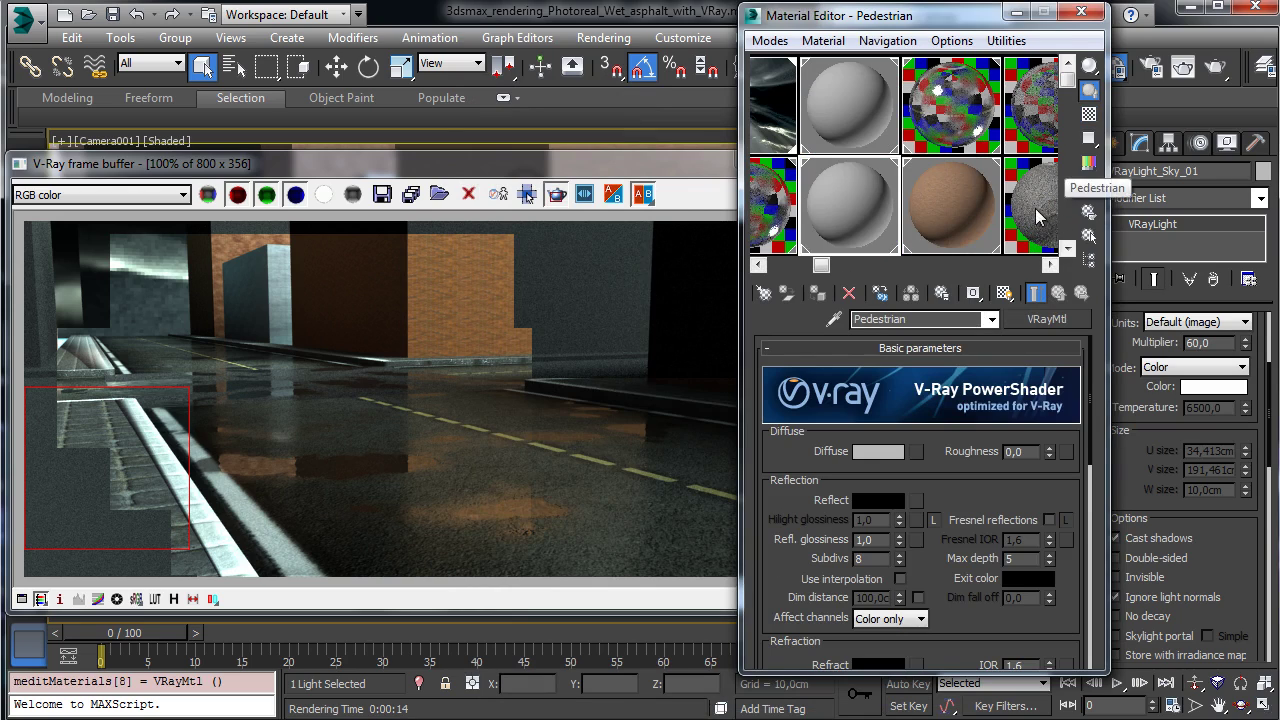
Transfer the Diffuse color map from the backup Arch & Design Pedestrian to the VRayMtl Pedestrian's Diffuse map as a copy and open it.
left_click(1038, 217)
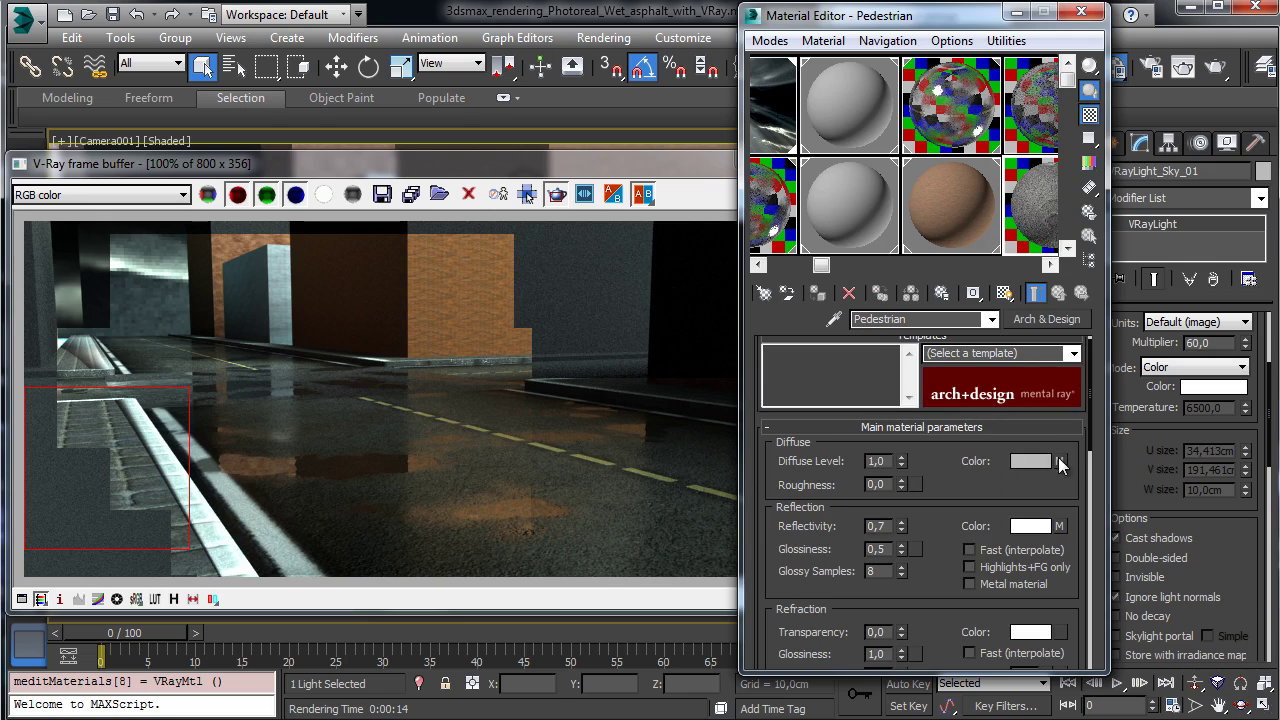
right_click(1060, 465)
left_click(1090, 488)
left_click(837, 206)
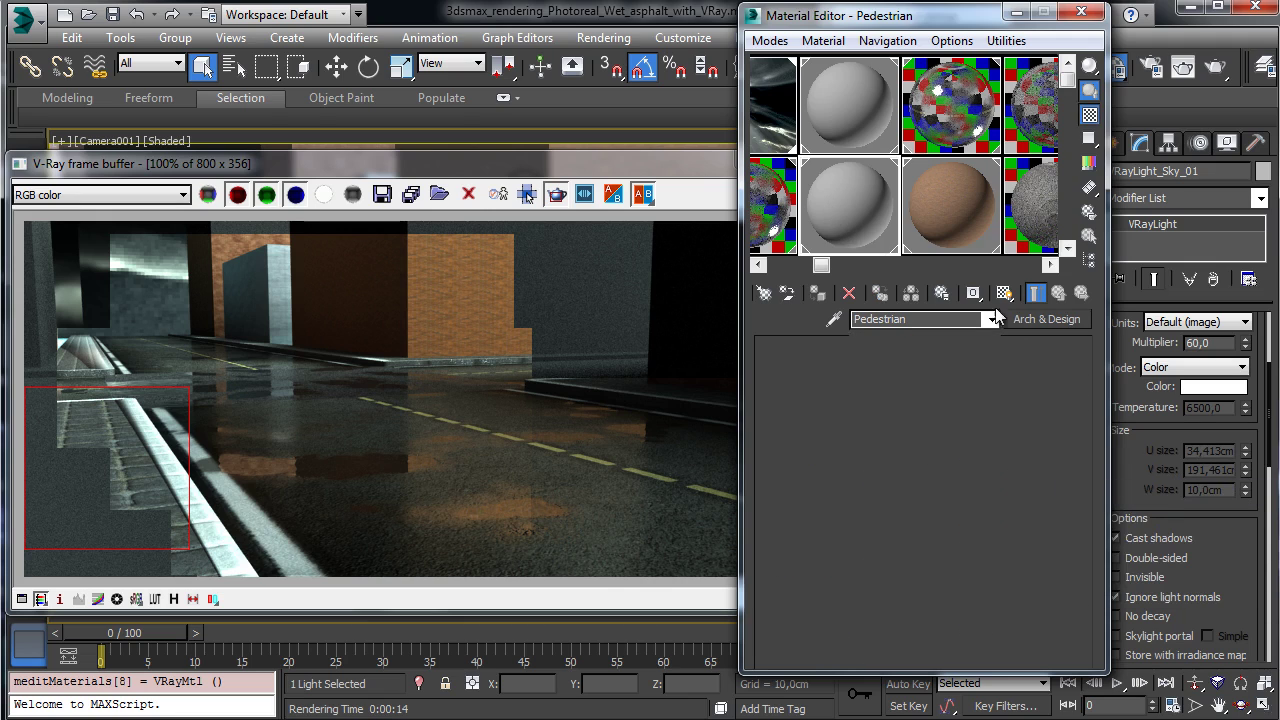
right_click(923, 453)
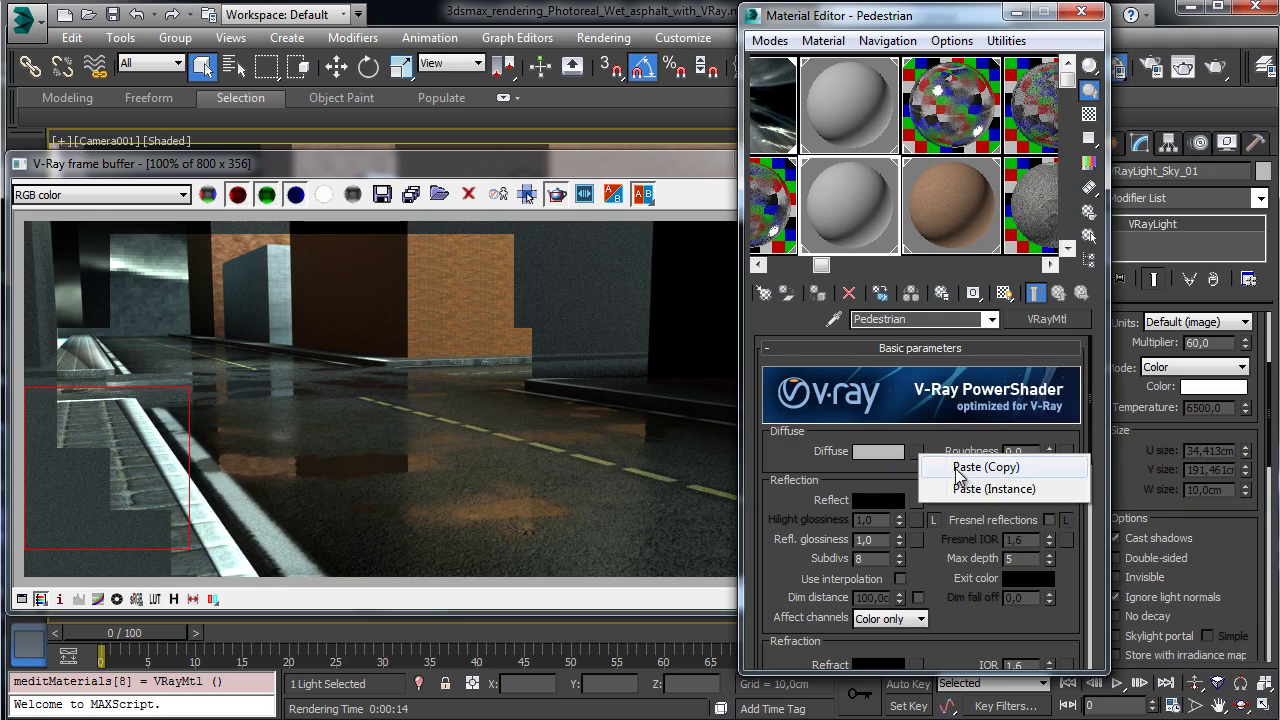
left_click(1005, 466)
left_click(916, 453)
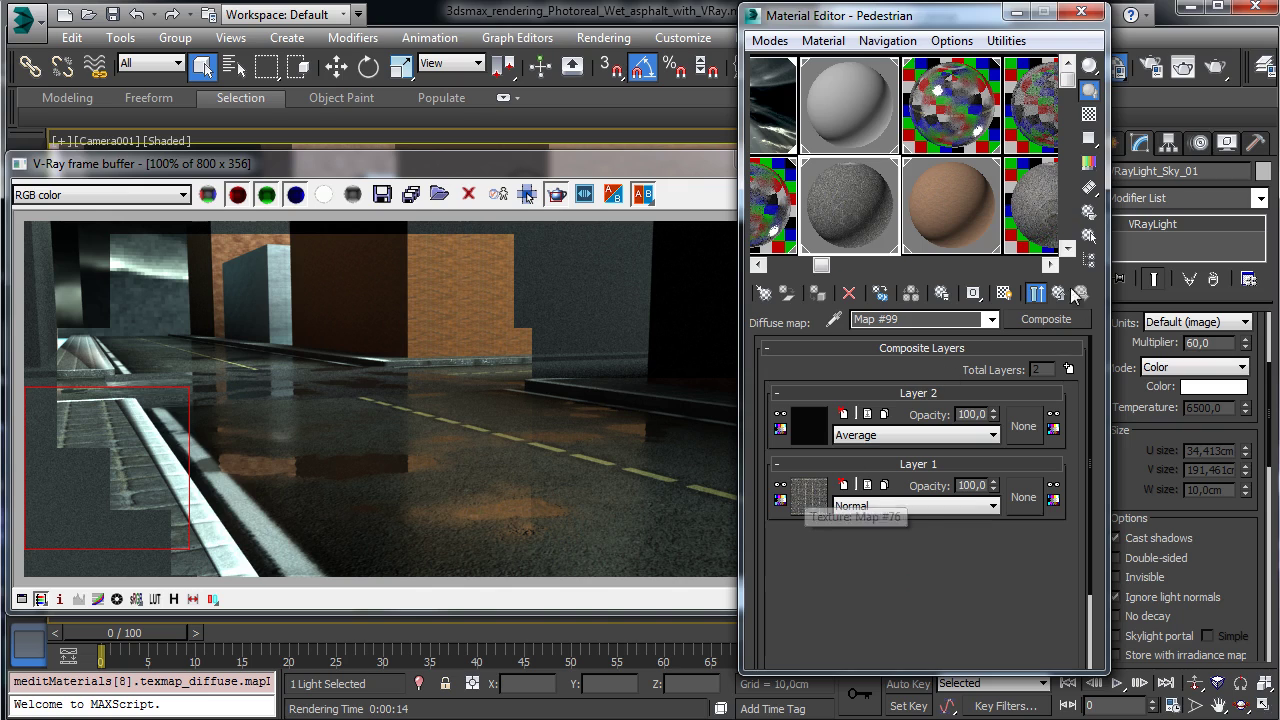
Turn off the end result preview for the Diffuse composite and render the sidewalk region.
left_click(1035, 297)
left_click(640, 165)
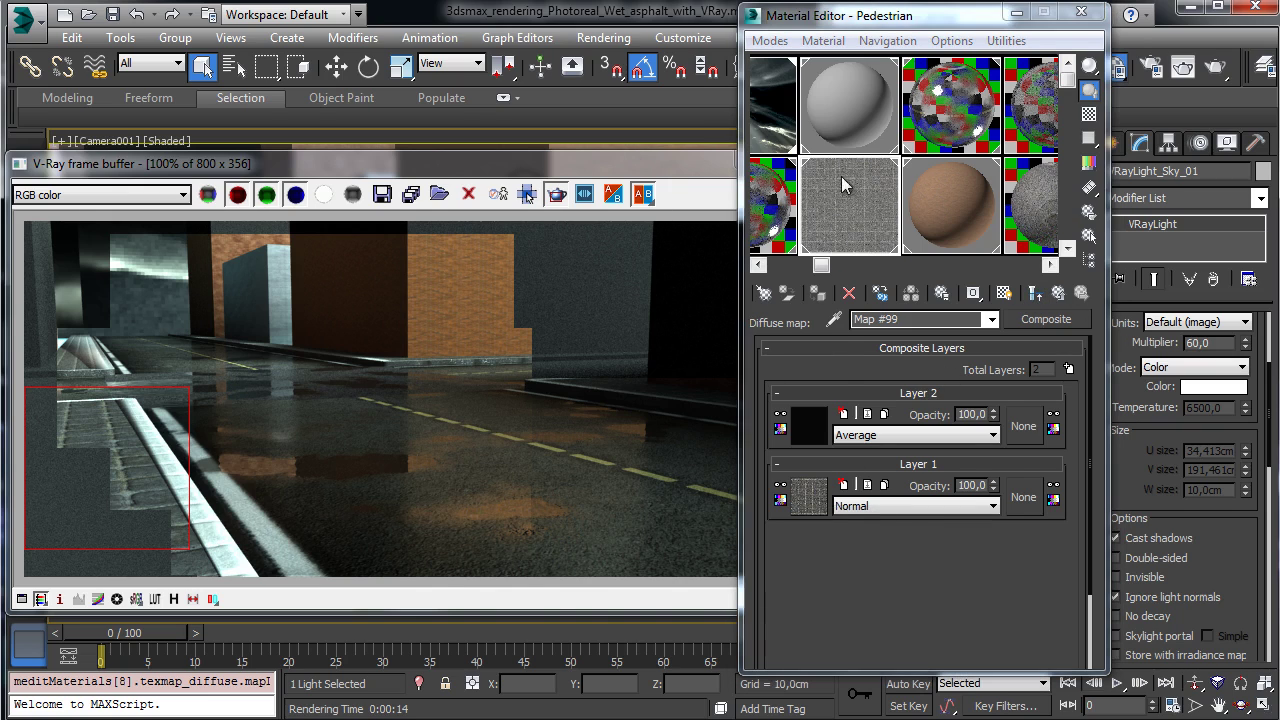
left_click(820, 192)
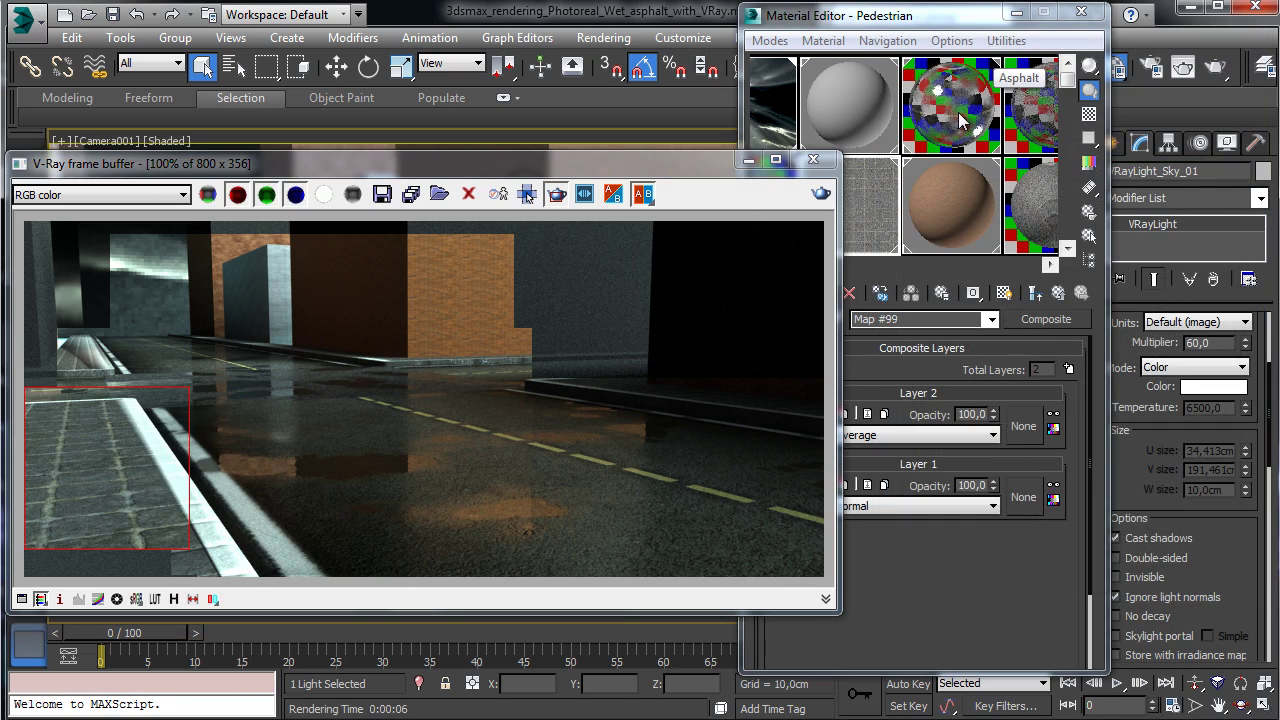
Examine the Layer 1 map of the VRayMtl Pedestrian's Diffuse composite and return to the composite.
left_click(975, 20)
left_click(810, 503)
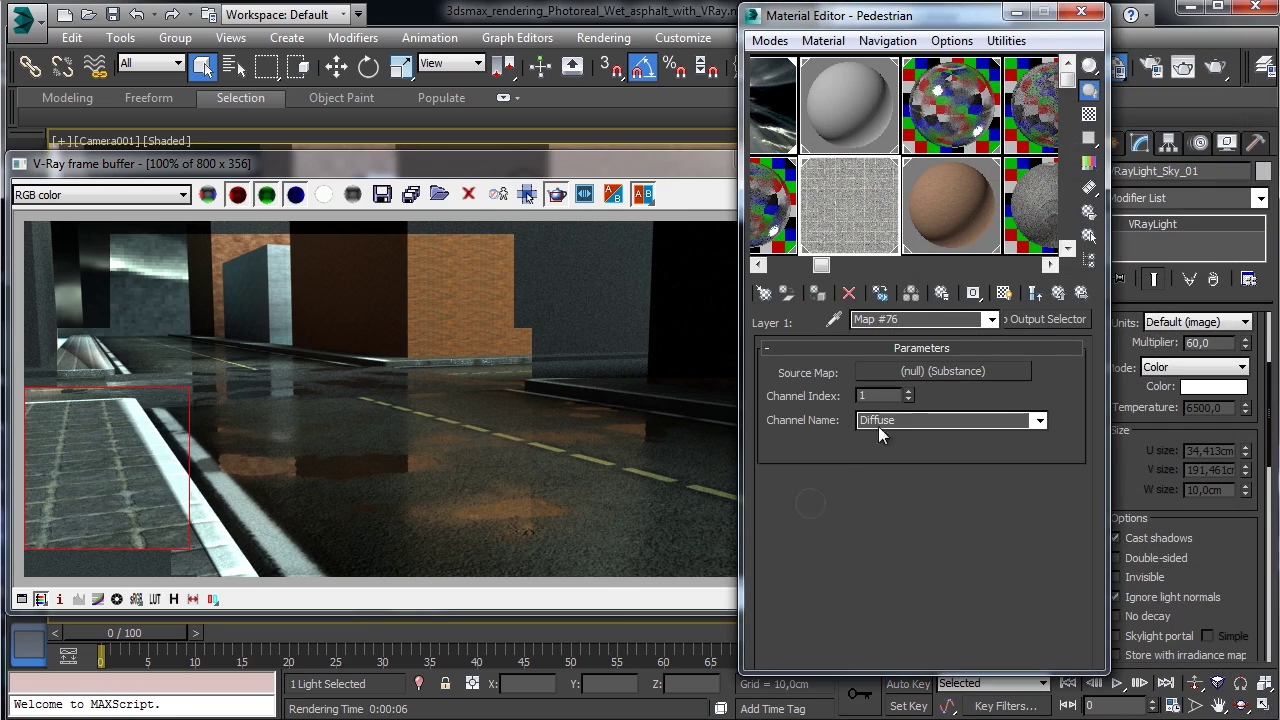
left_click(1035, 292)
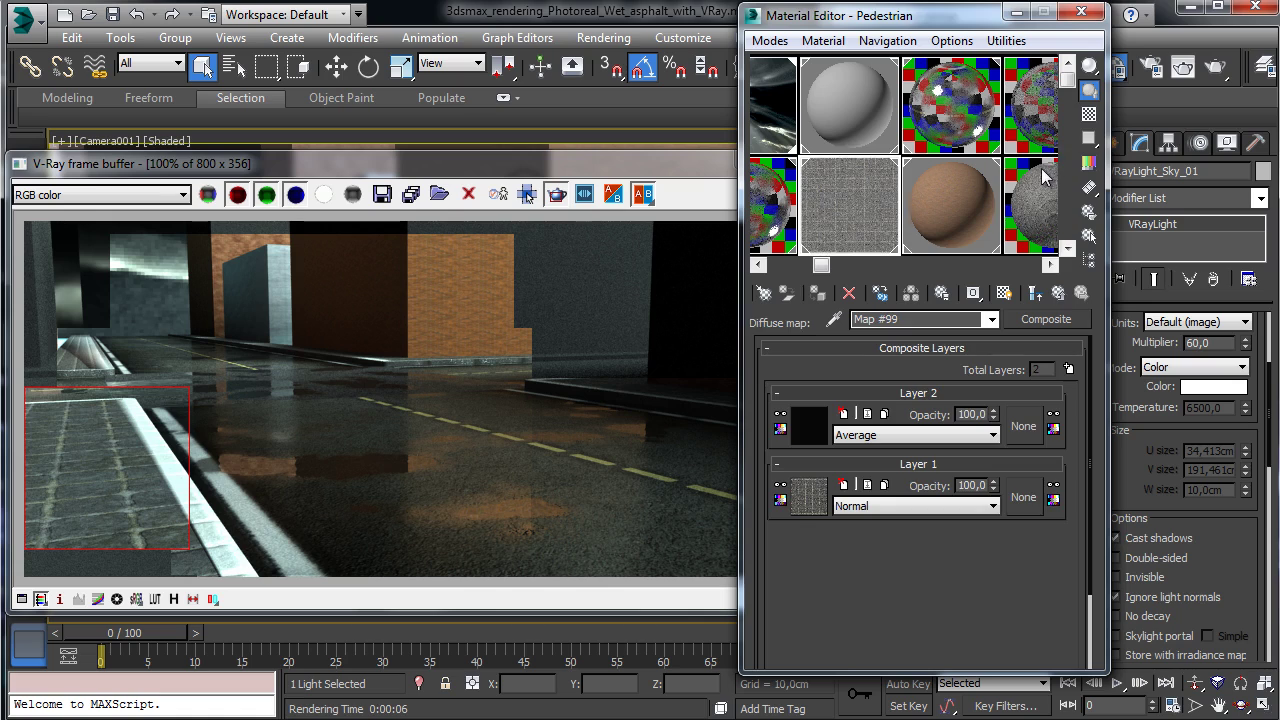
Transfer the Reflection Color map from the backup Arch & Design Pedestrian to the VRayMtl Pedestrian's Reflect map as a copy.
left_click(1035, 292)
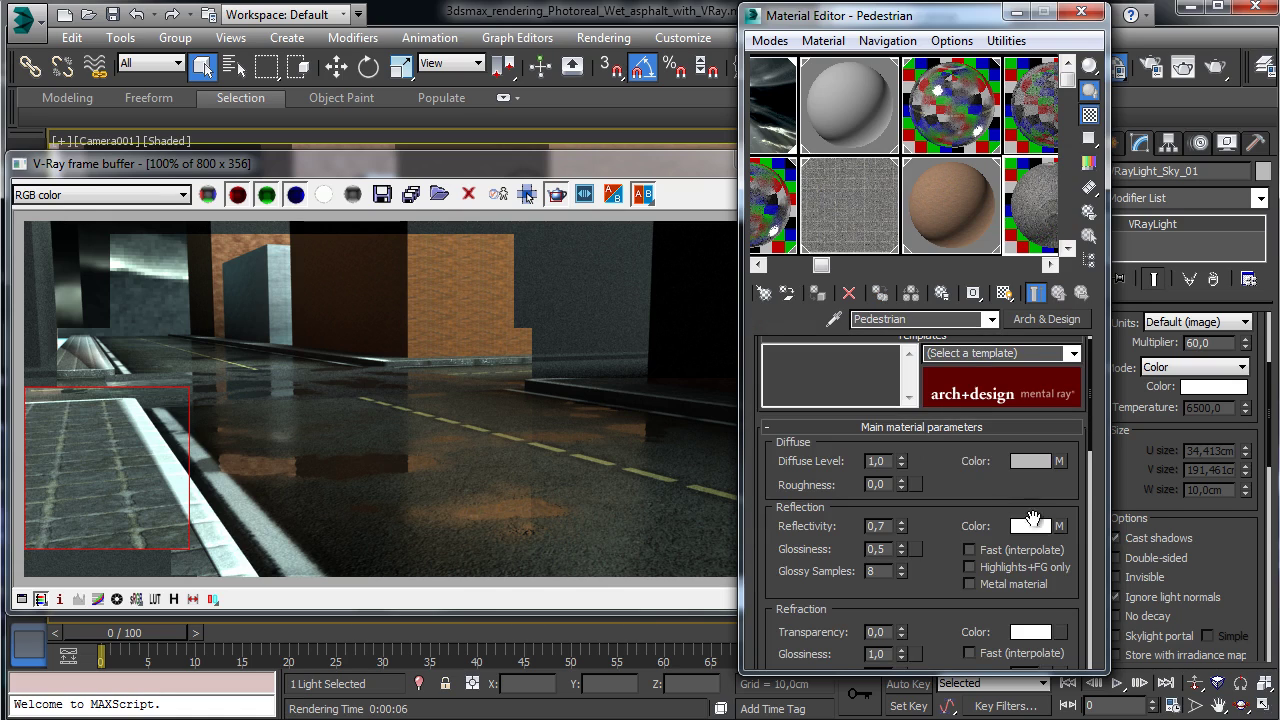
right_click(1060, 527)
left_click(1106, 567)
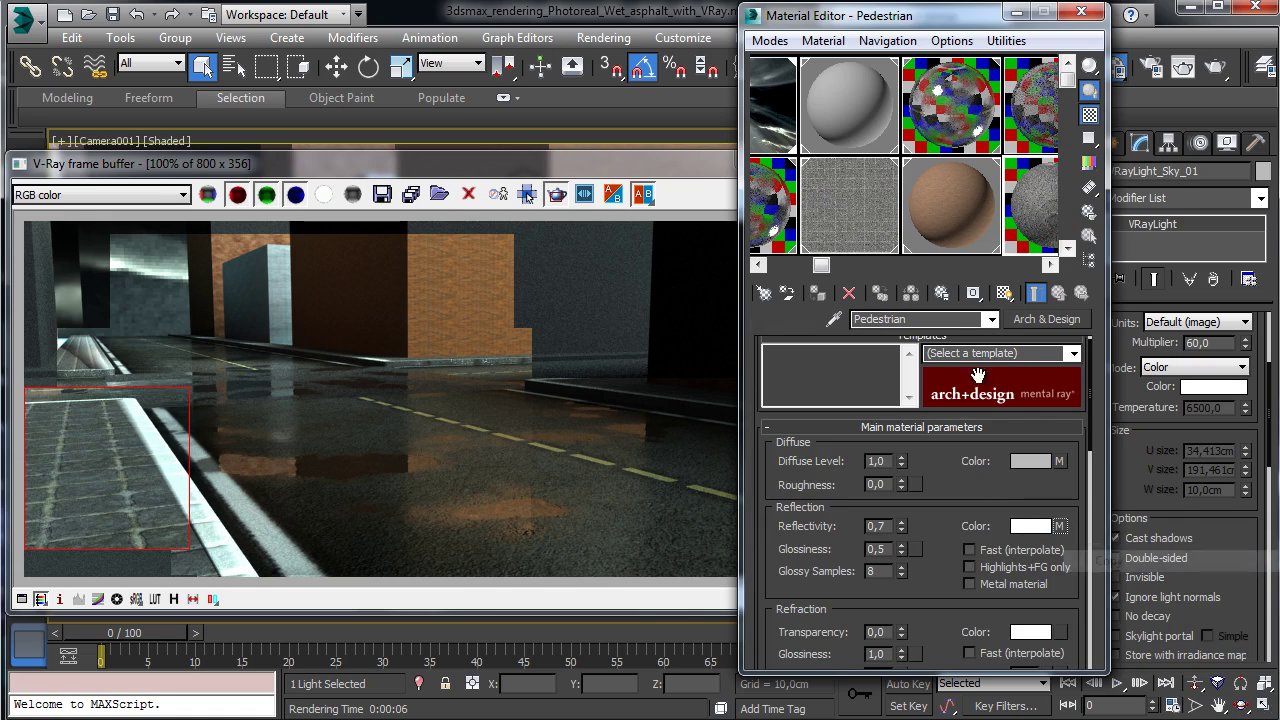
left_click(1059, 461)
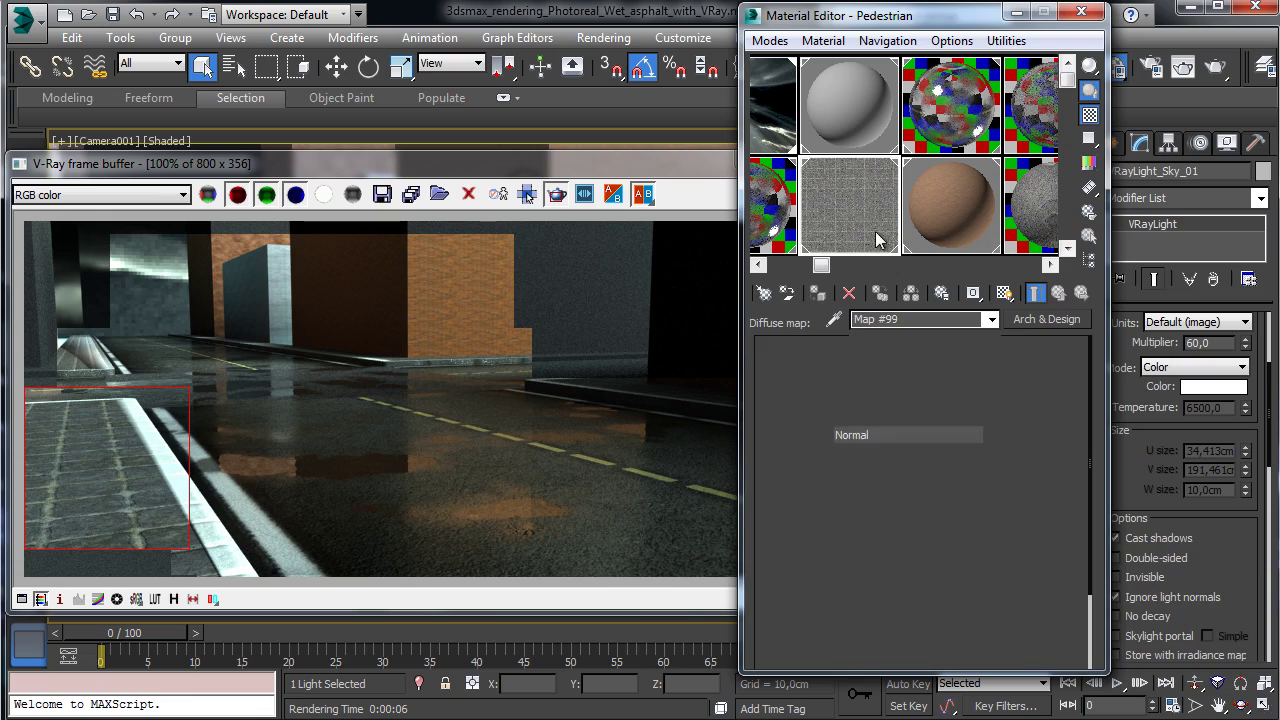
left_click(1058, 296)
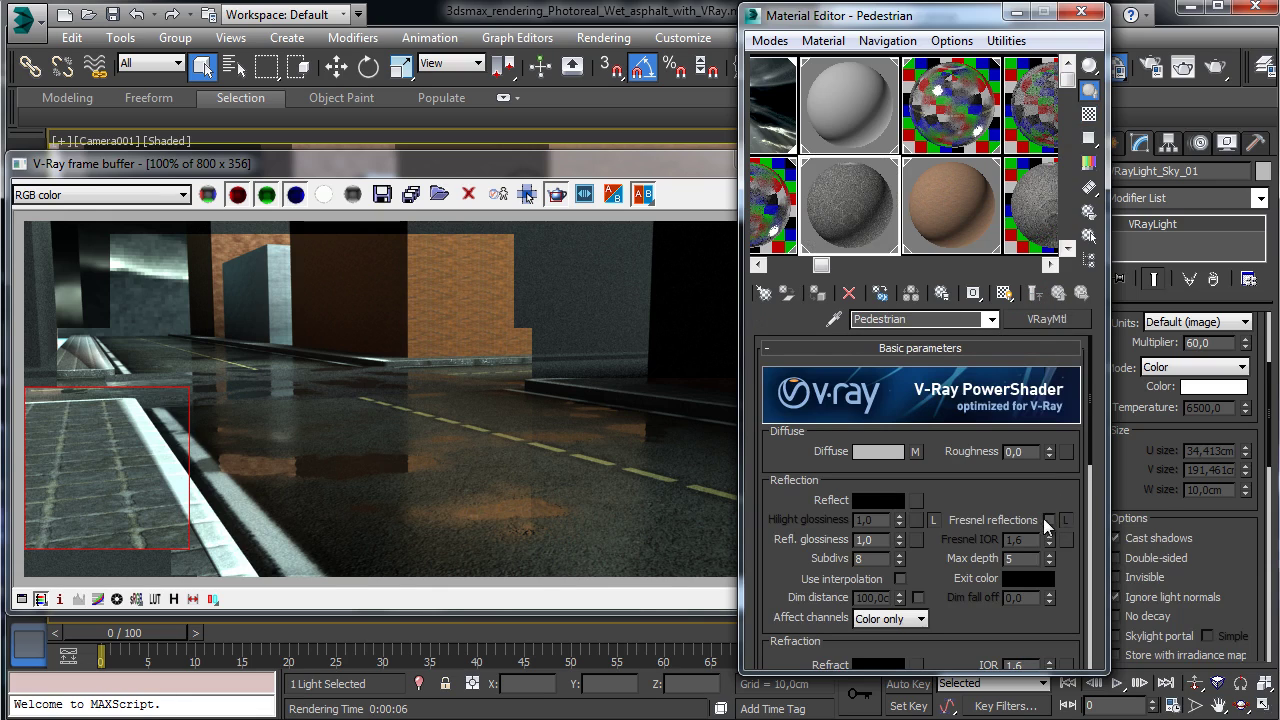
right_click(911, 499)
left_click(975, 512)
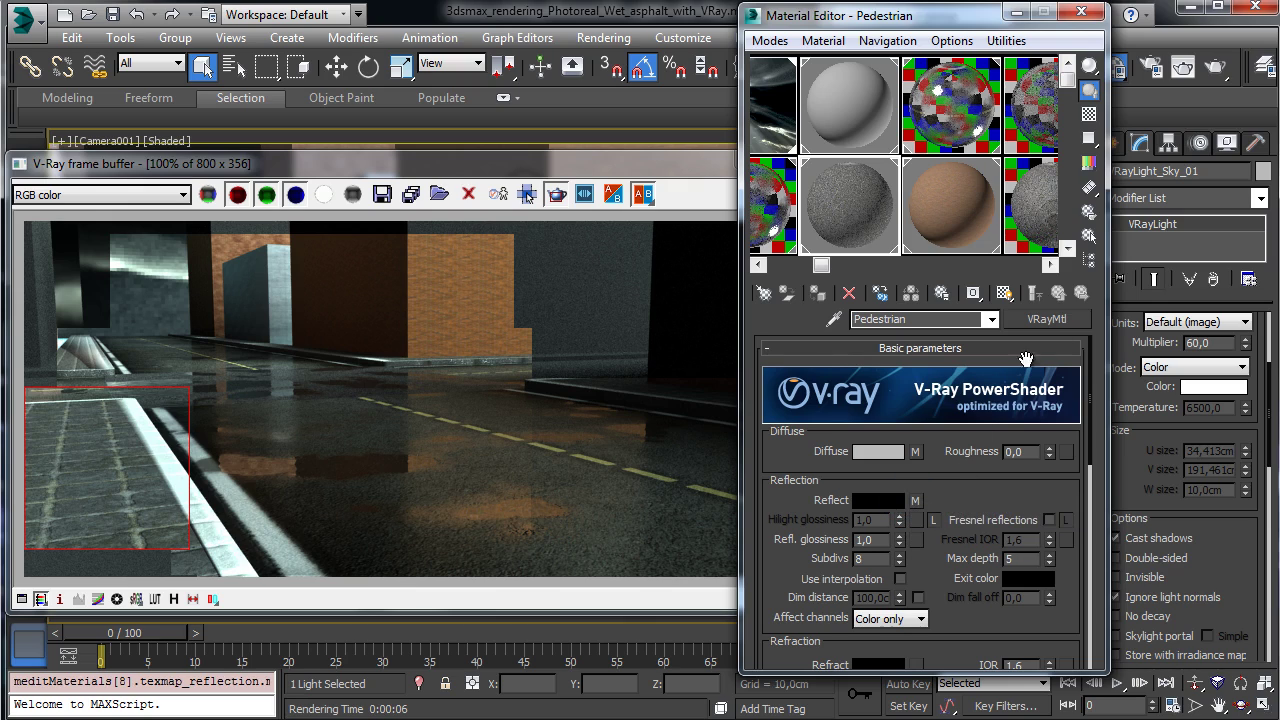
Enable the checkered sample background for the VRayMtl Pedestrian and render the sidewalk region.
left_click(1090, 115)
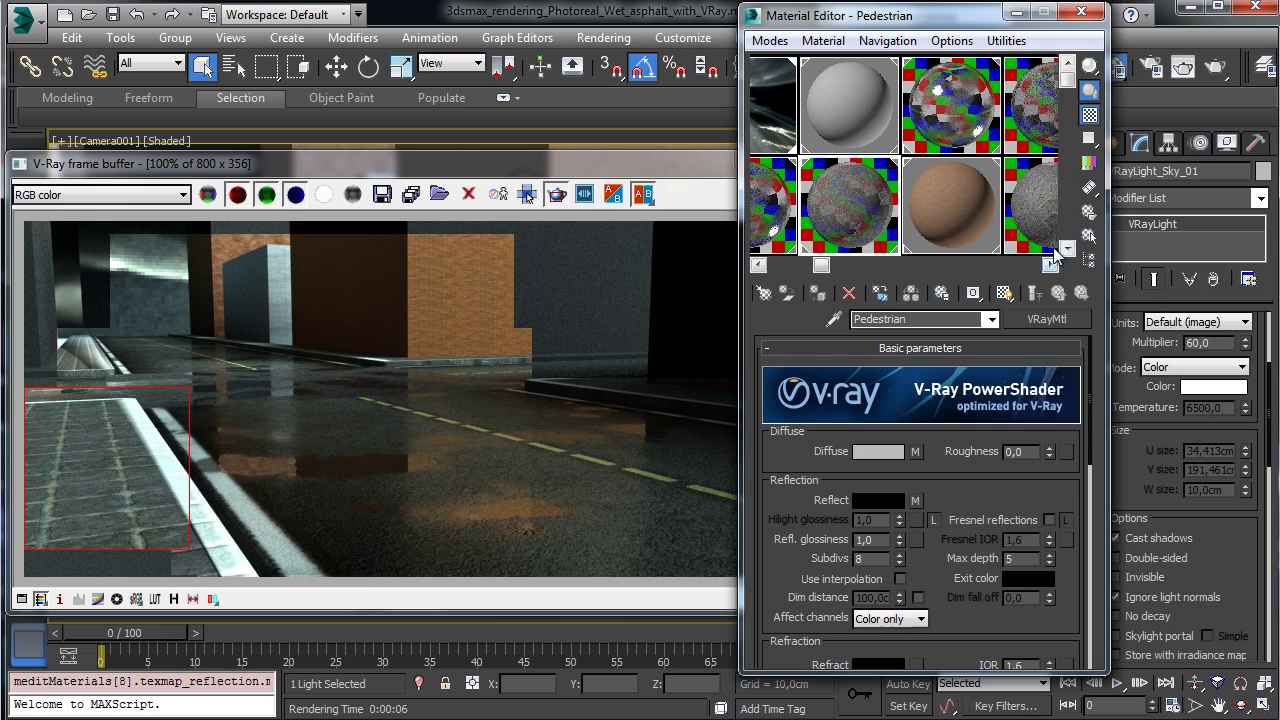
left_click(714, 175)
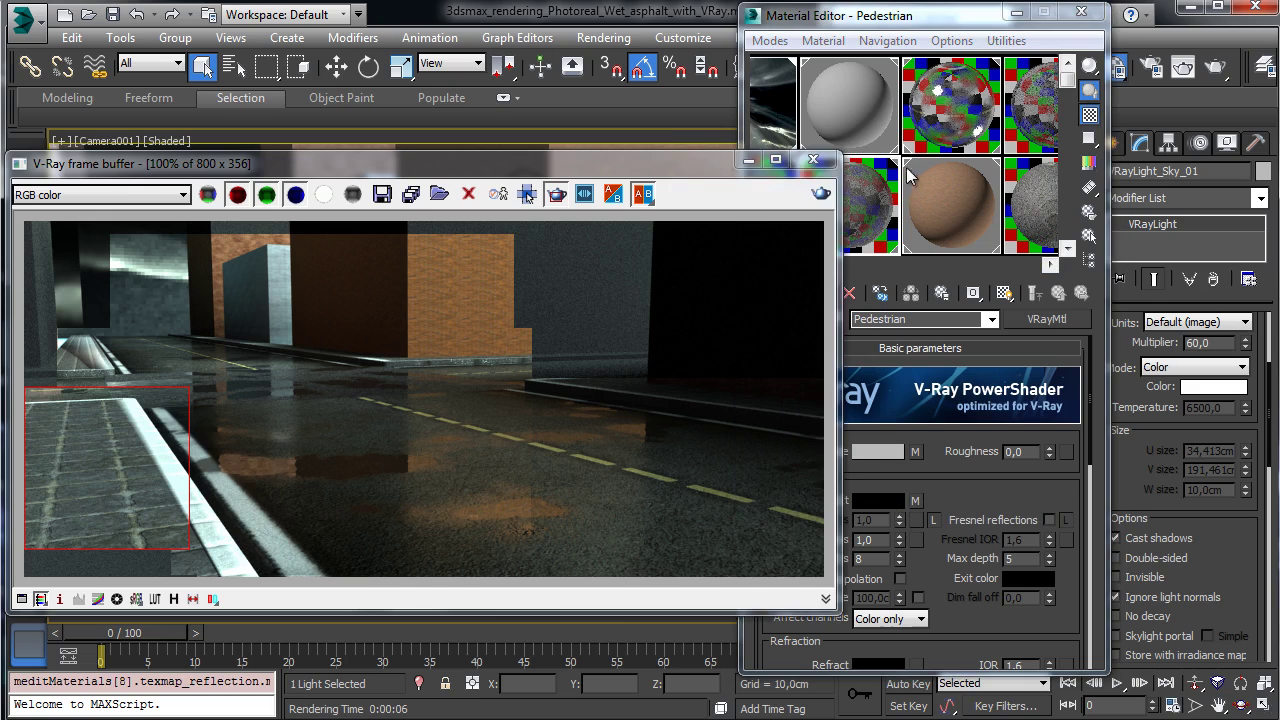
left_click(820, 193)
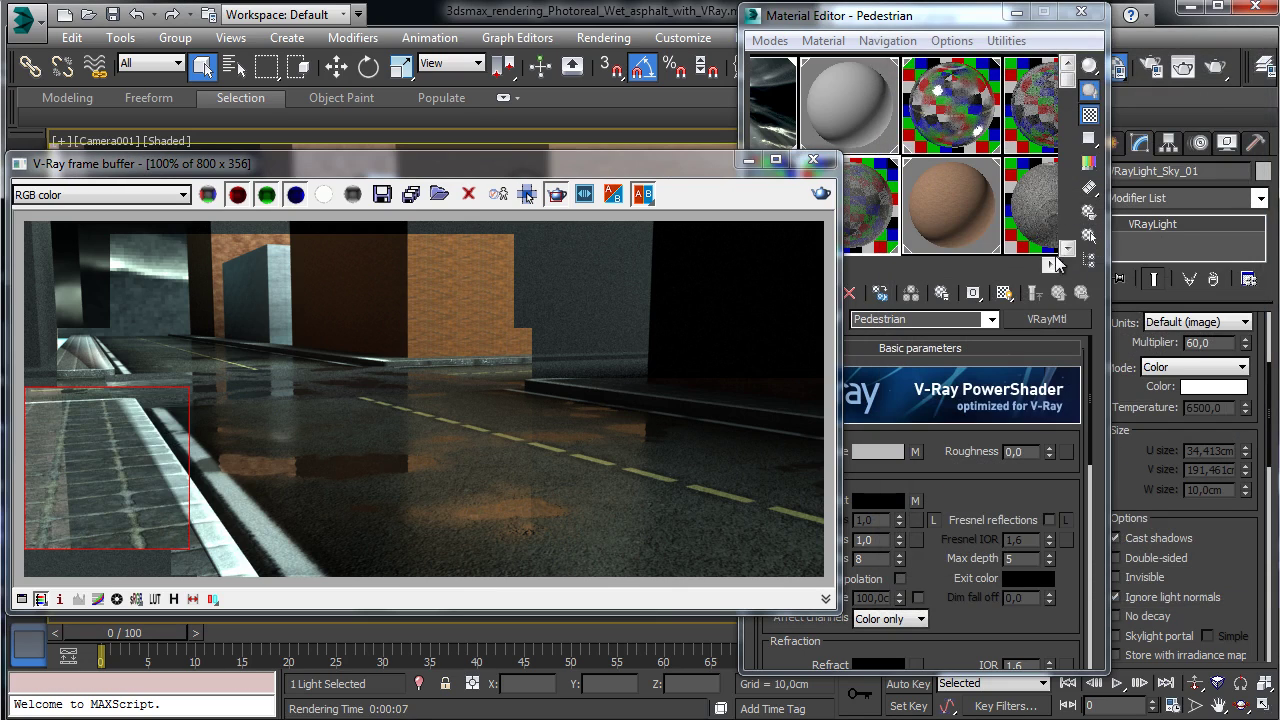
Duplicate the VRayMtl Pedestrian's Reflect map into its Refl. glossiness slot as a copy, after checking the backup Arch & Design Pedestrian's reflection settings.
left_click(1007, 340)
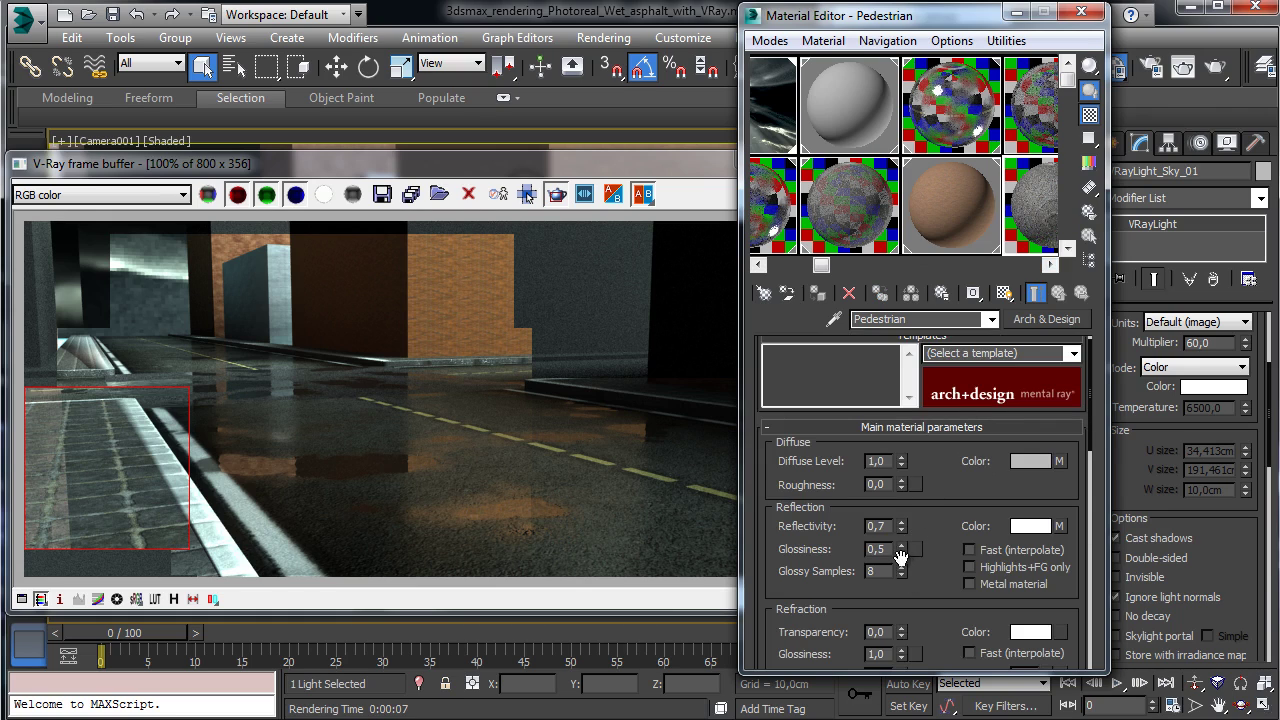
left_click(861, 228)
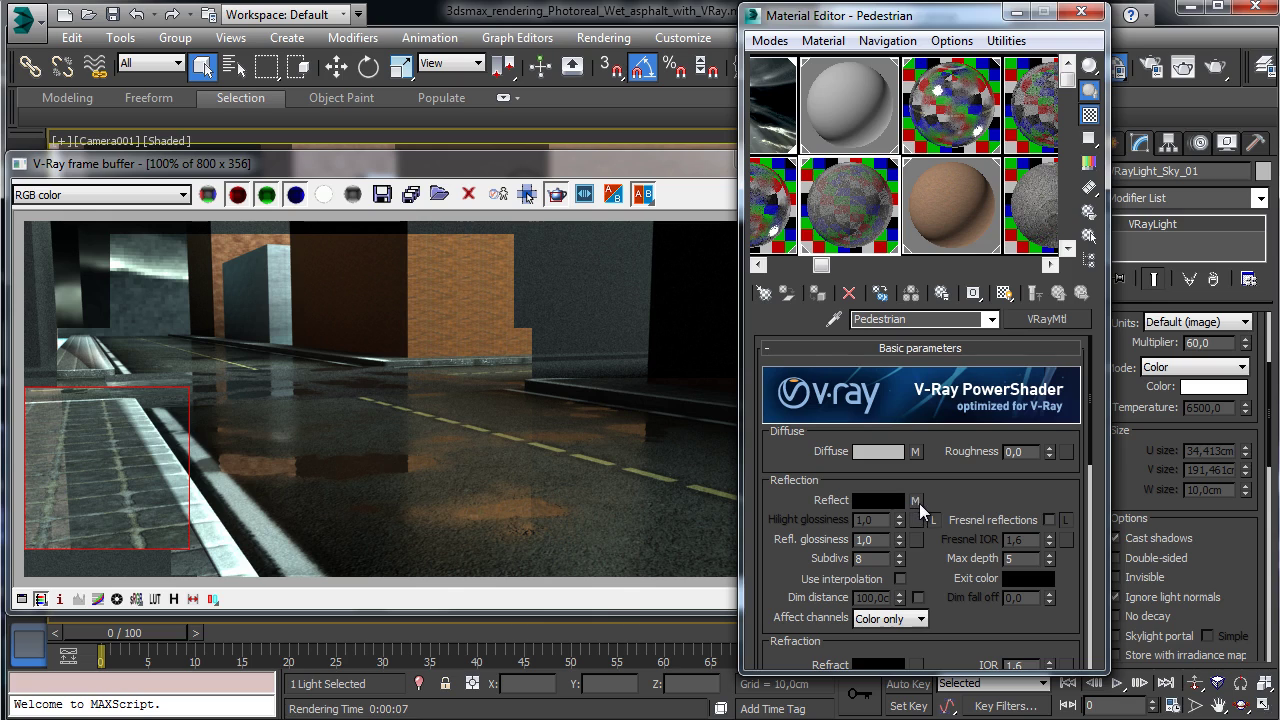
left_click_drag(916, 500, 916, 539)
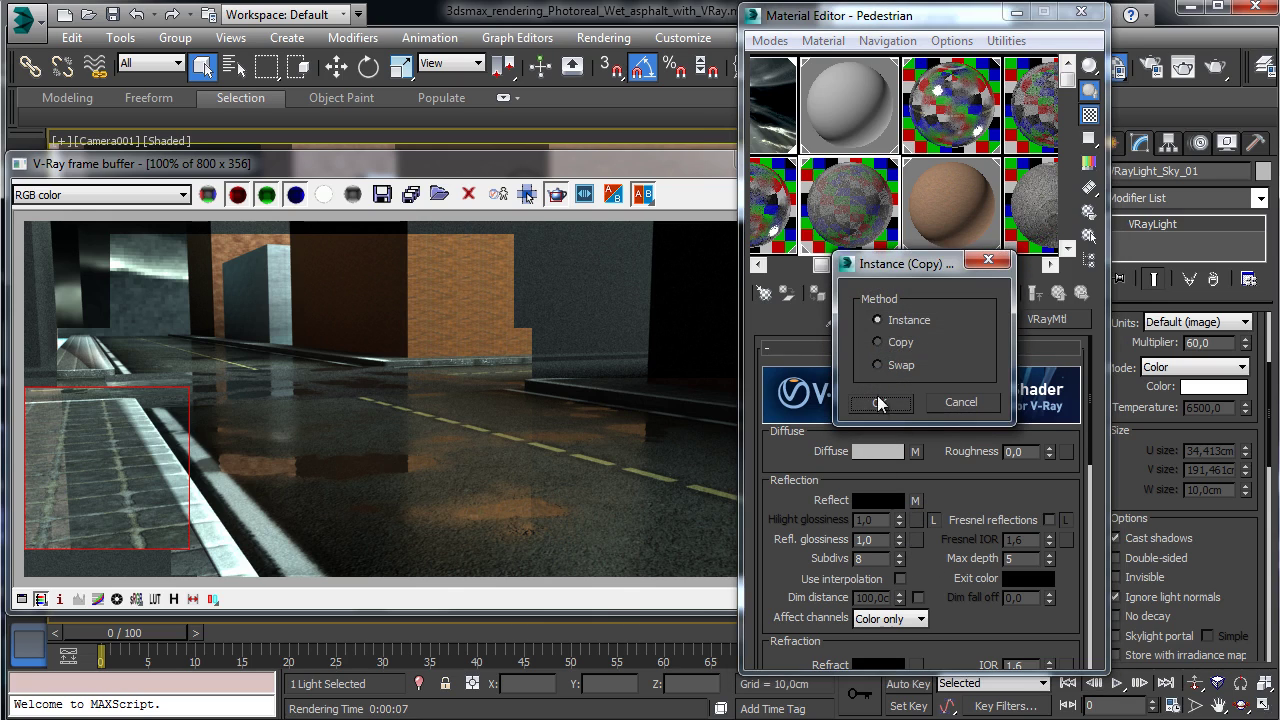
left_click(898, 345)
left_click(879, 402)
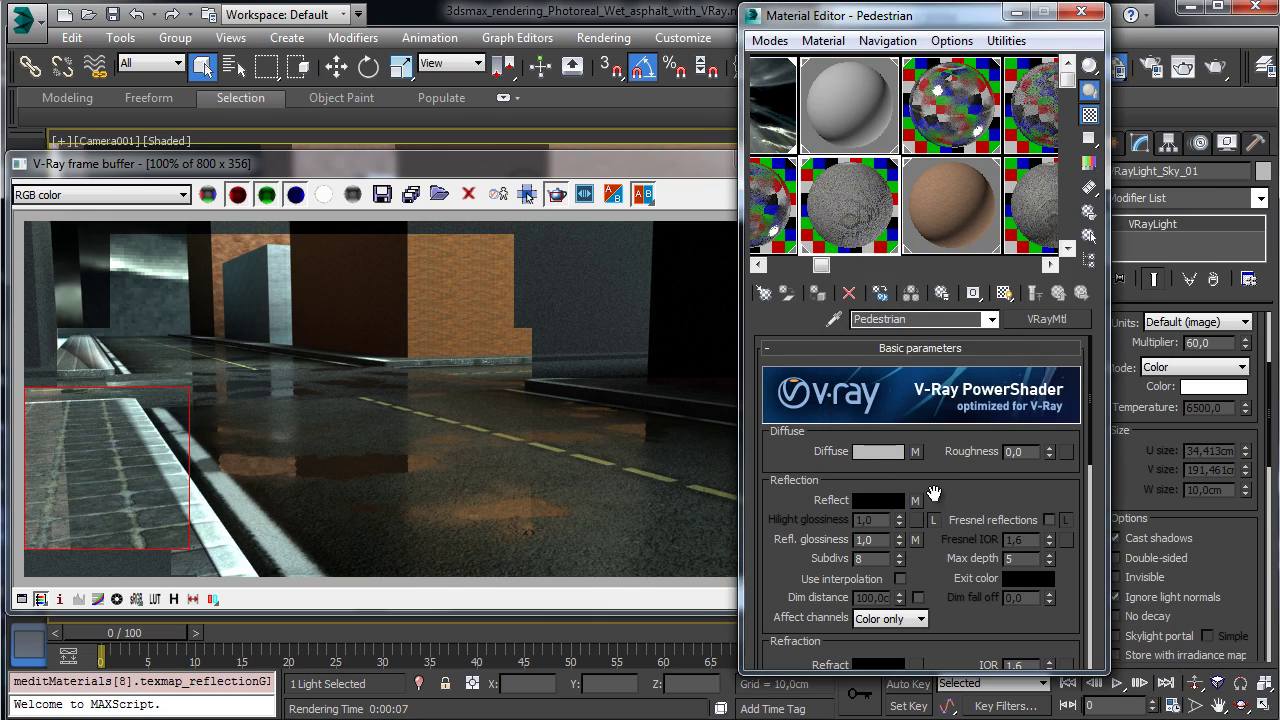
Inspect the Layer 1 map of the Refl. glossiness composite and its Substance source, and switch its output channel to Diffuse.
left_click(915, 540)
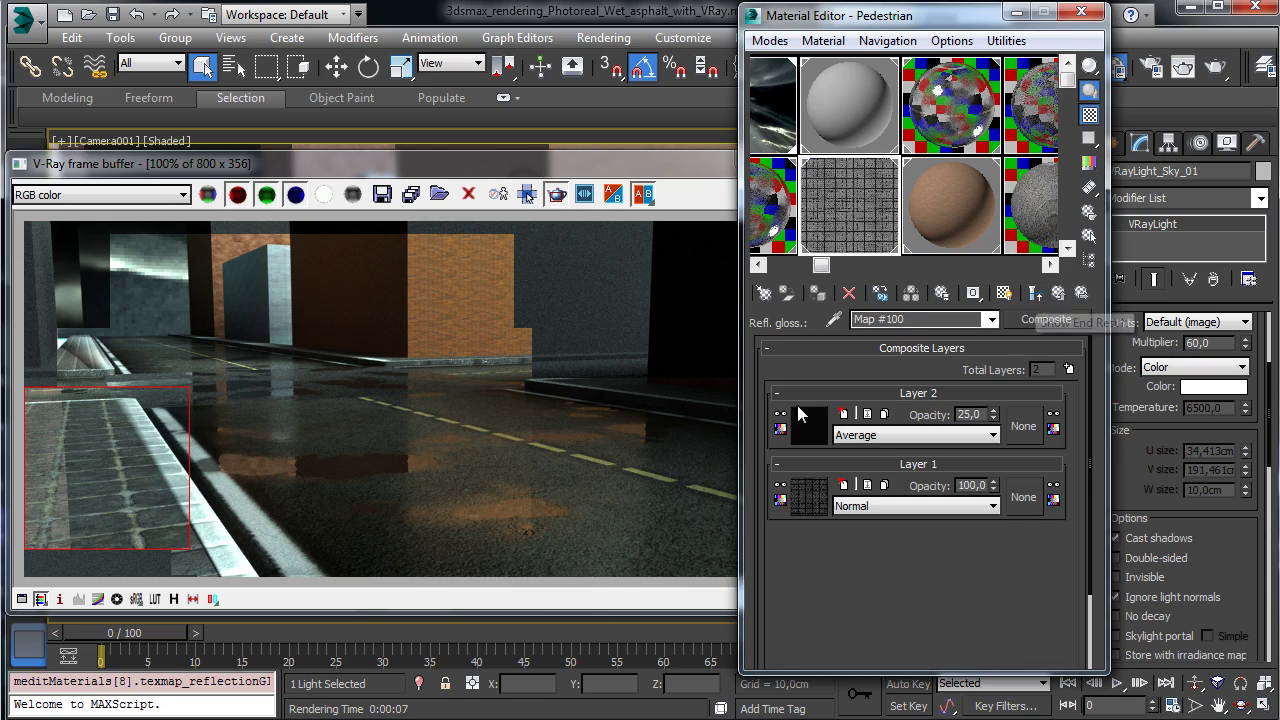
left_click(812, 498)
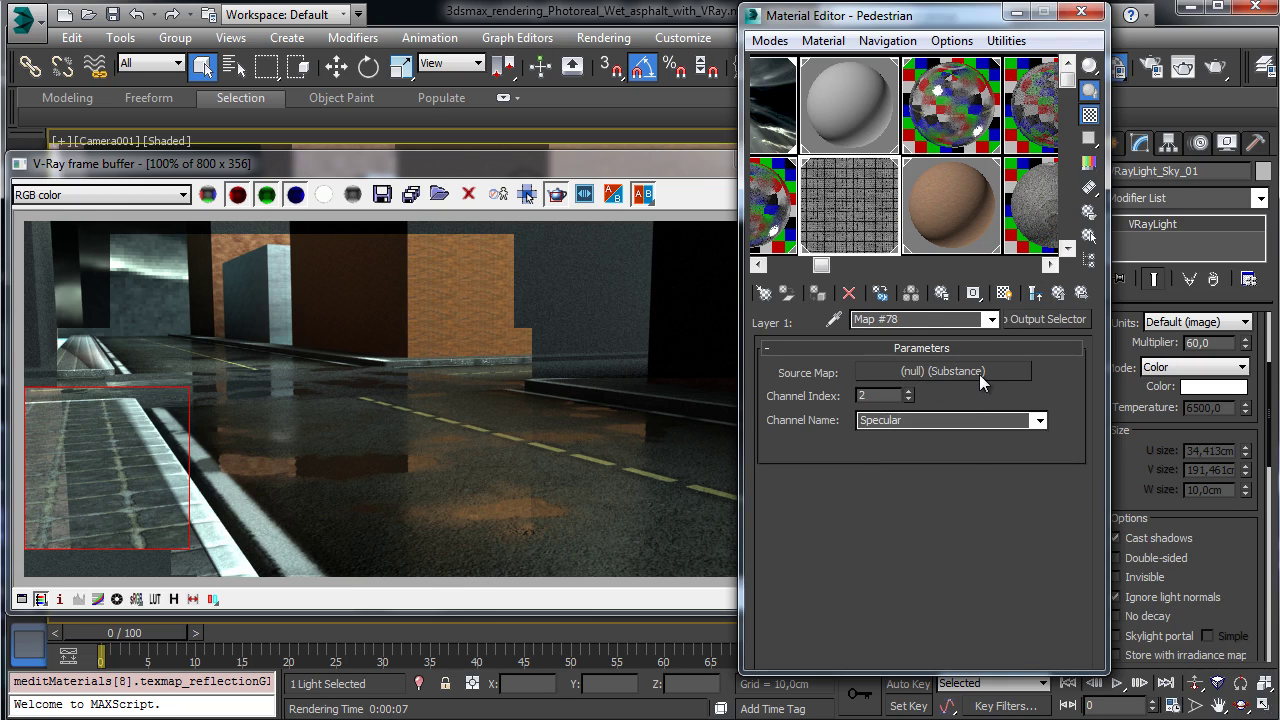
double_click(886, 226)
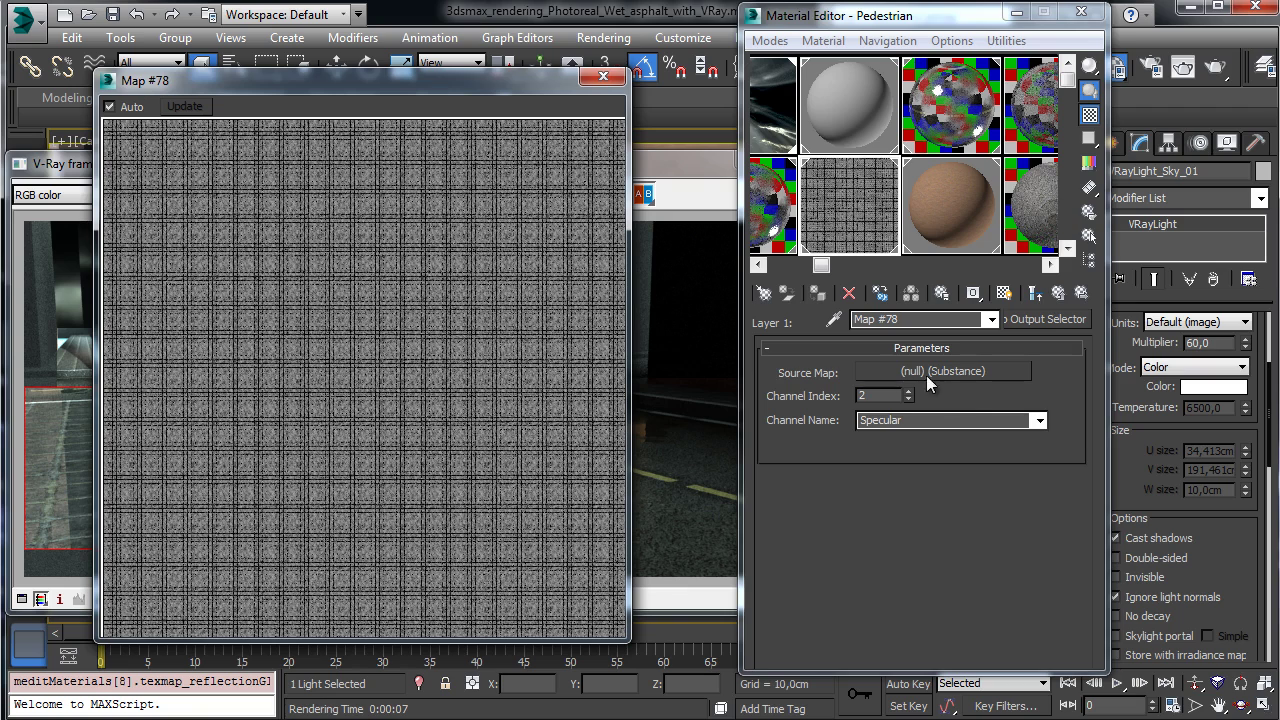
left_click(986, 370)
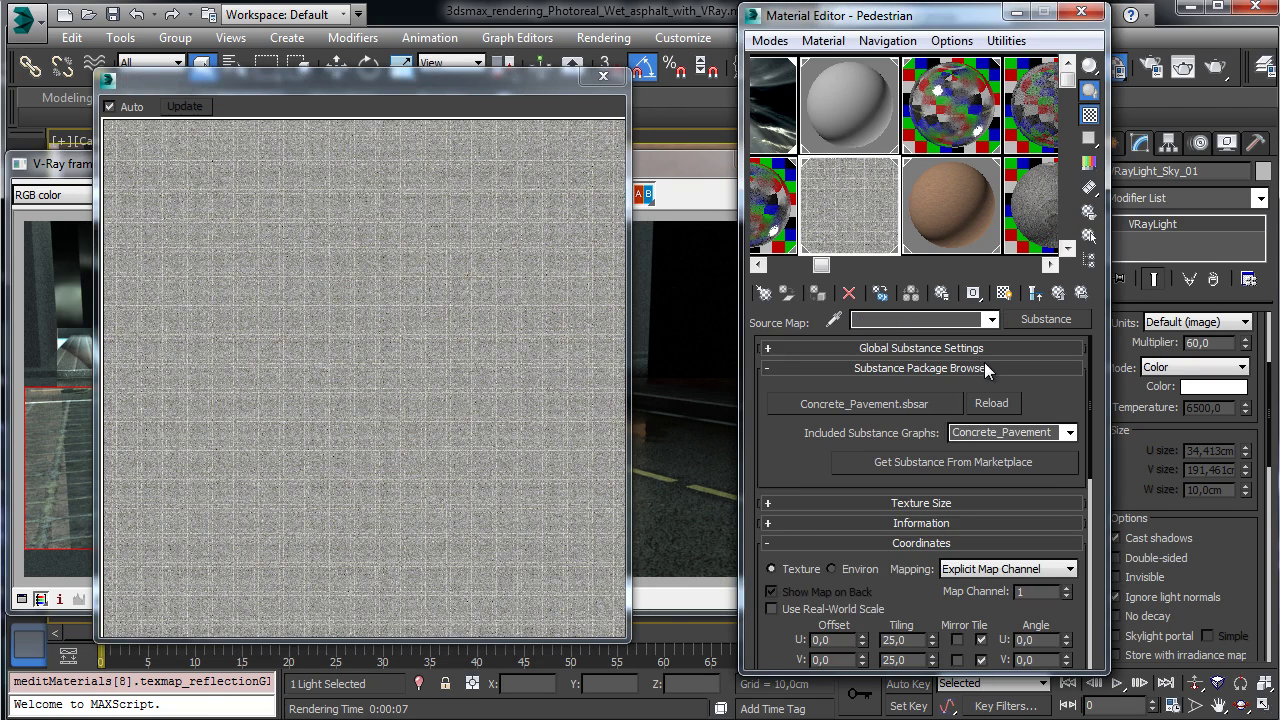
left_click(1056, 297)
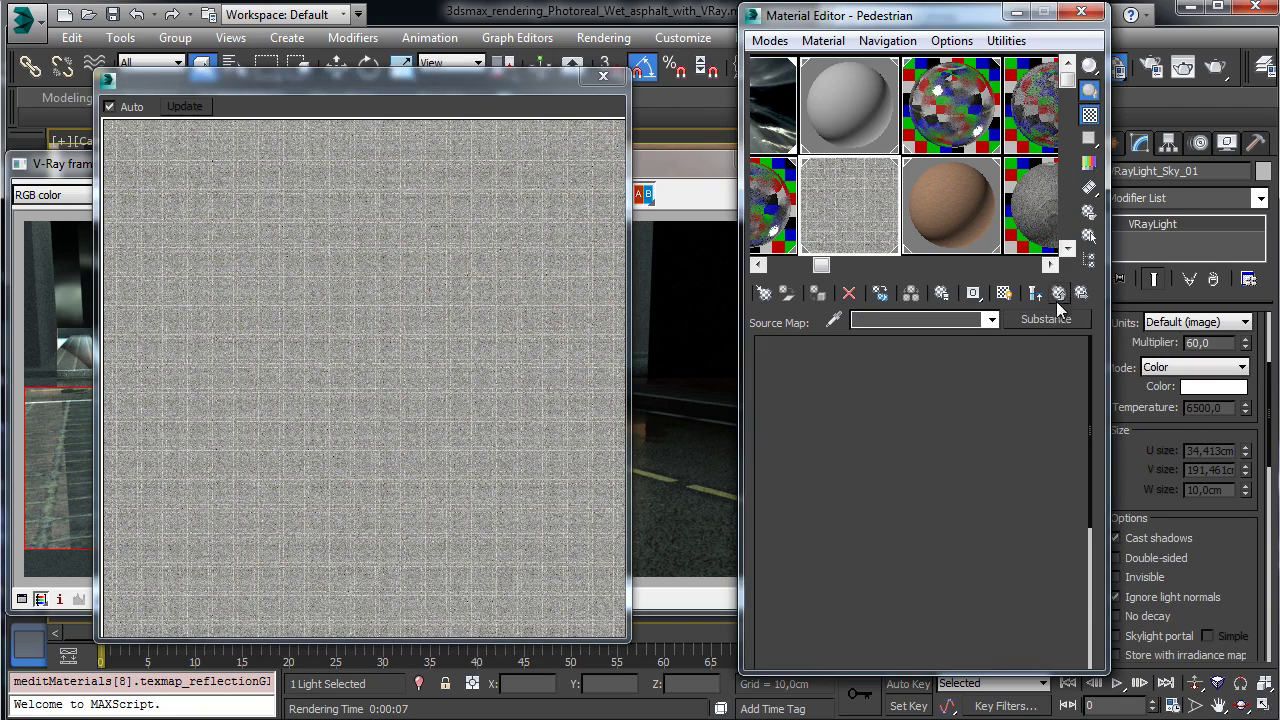
left_click(1040, 420)
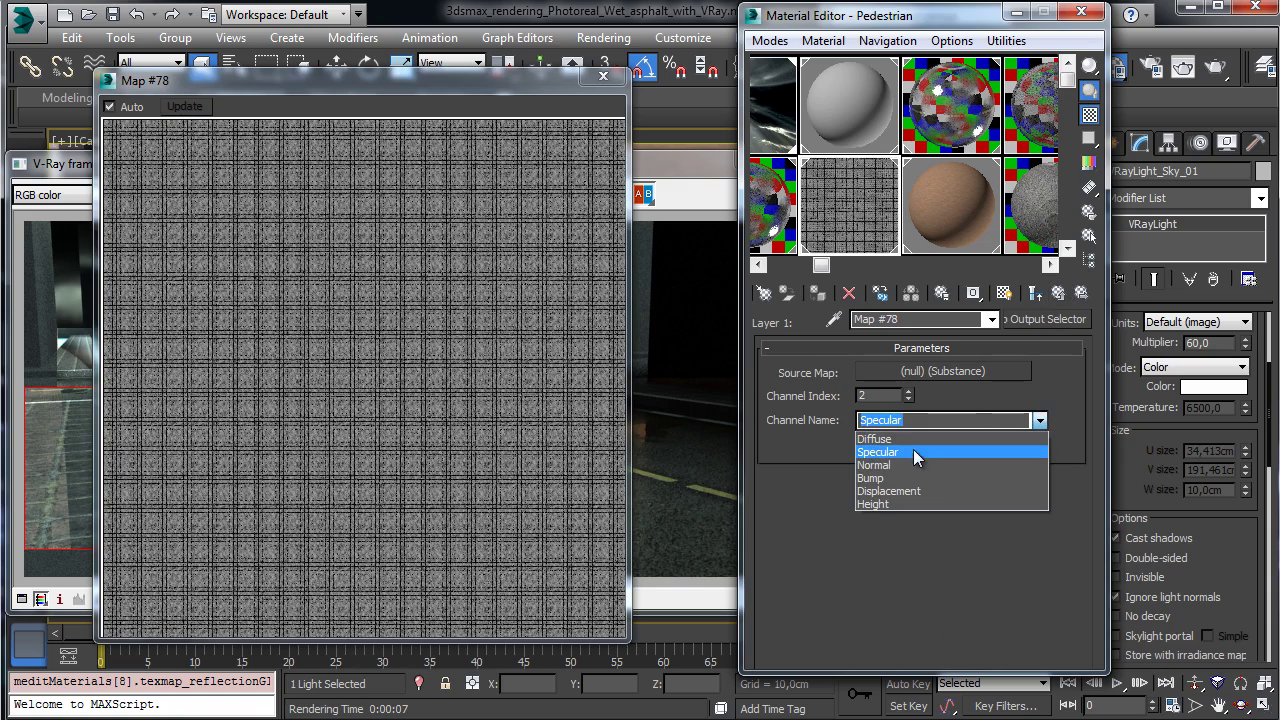
left_click(925, 437)
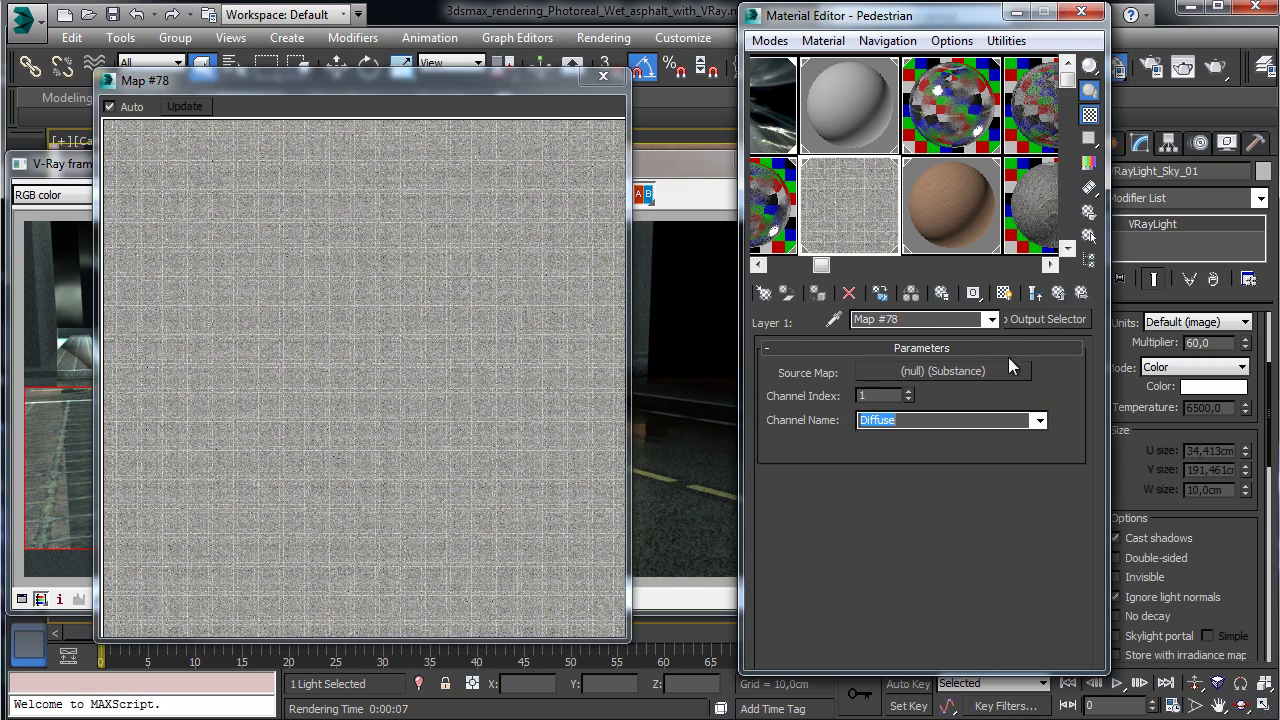
Wrap the Layer 1 glossiness map in a Color Correction map, keeping the old map as sub-map, and close the enlarged preview.
left_click(1061, 319)
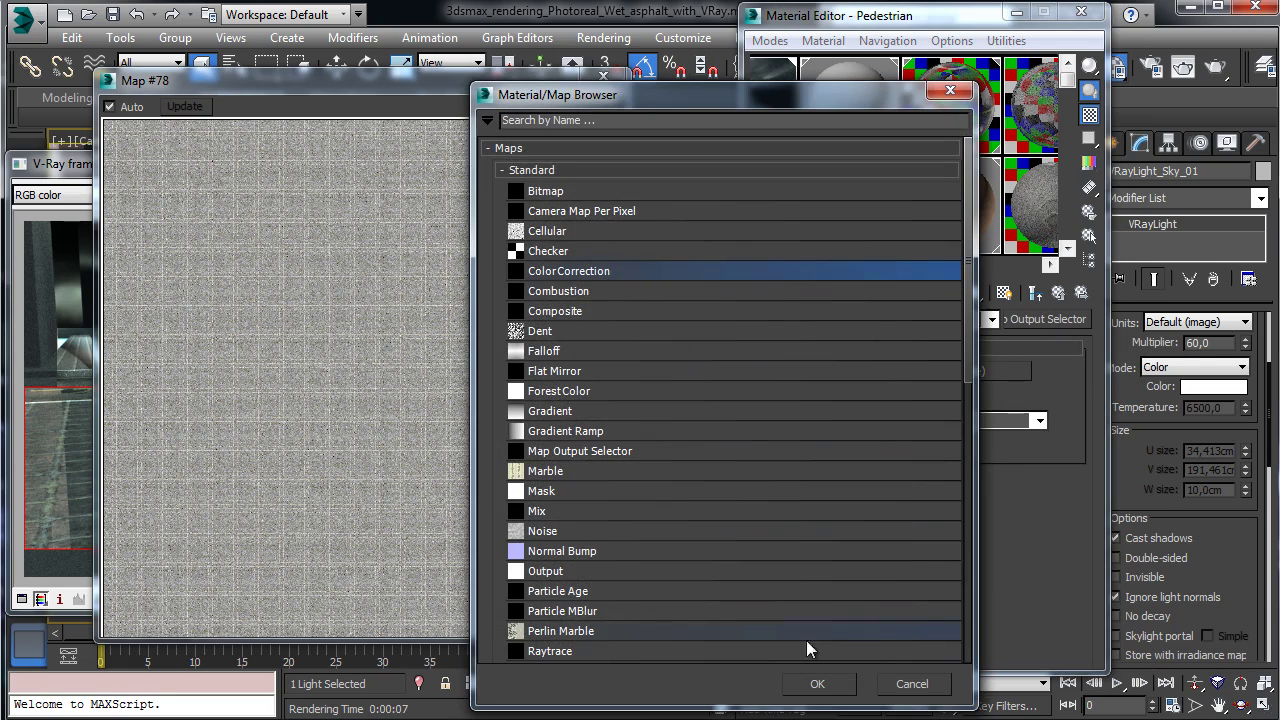
left_click(817, 683)
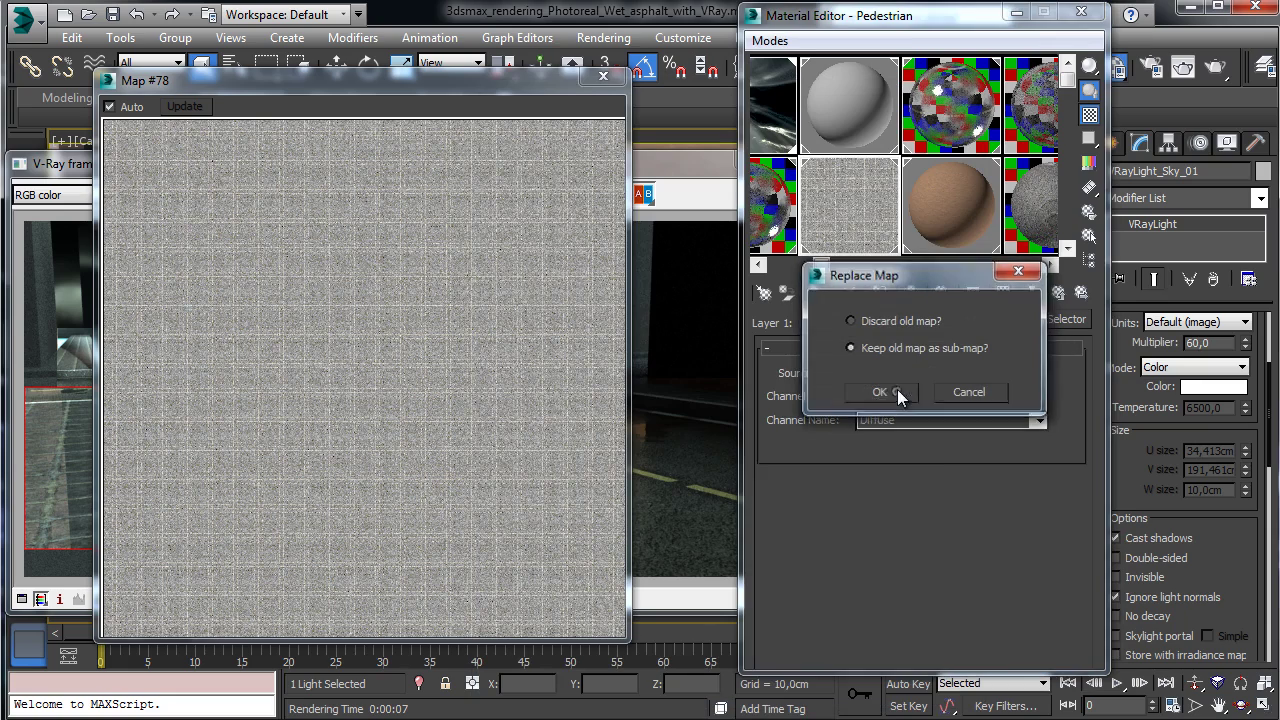
left_click(899, 392)
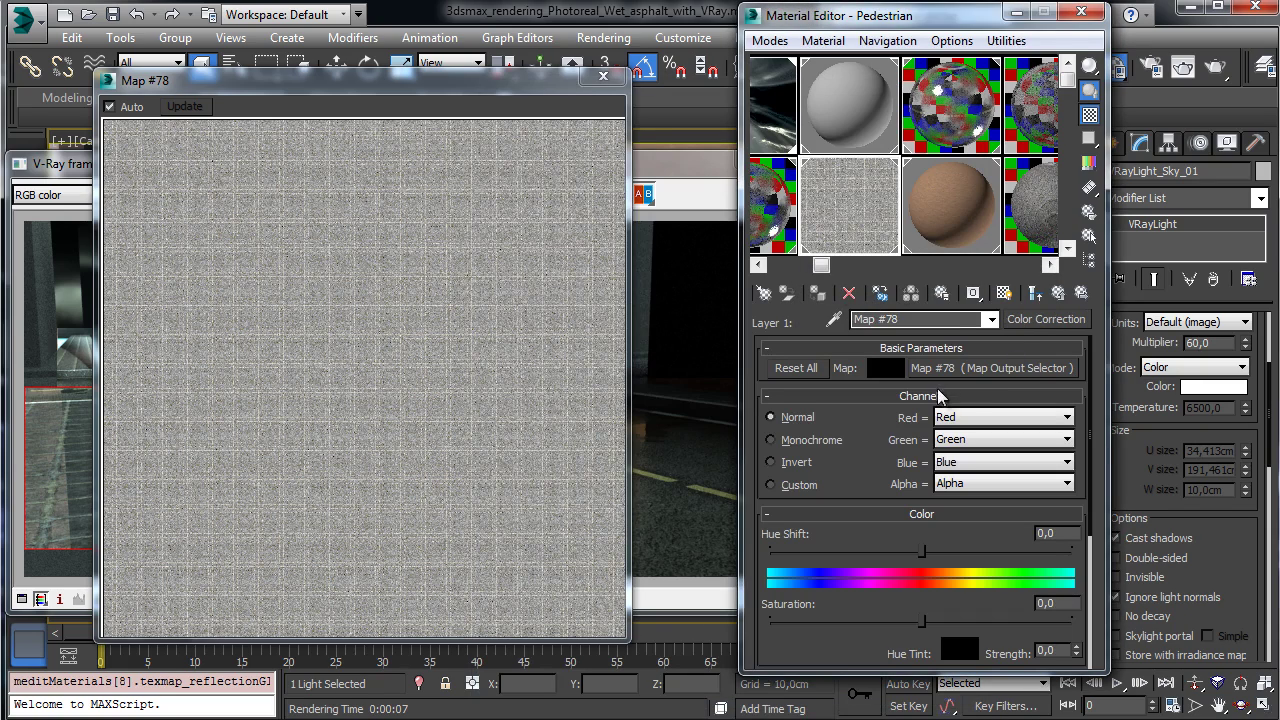
left_click(603, 77)
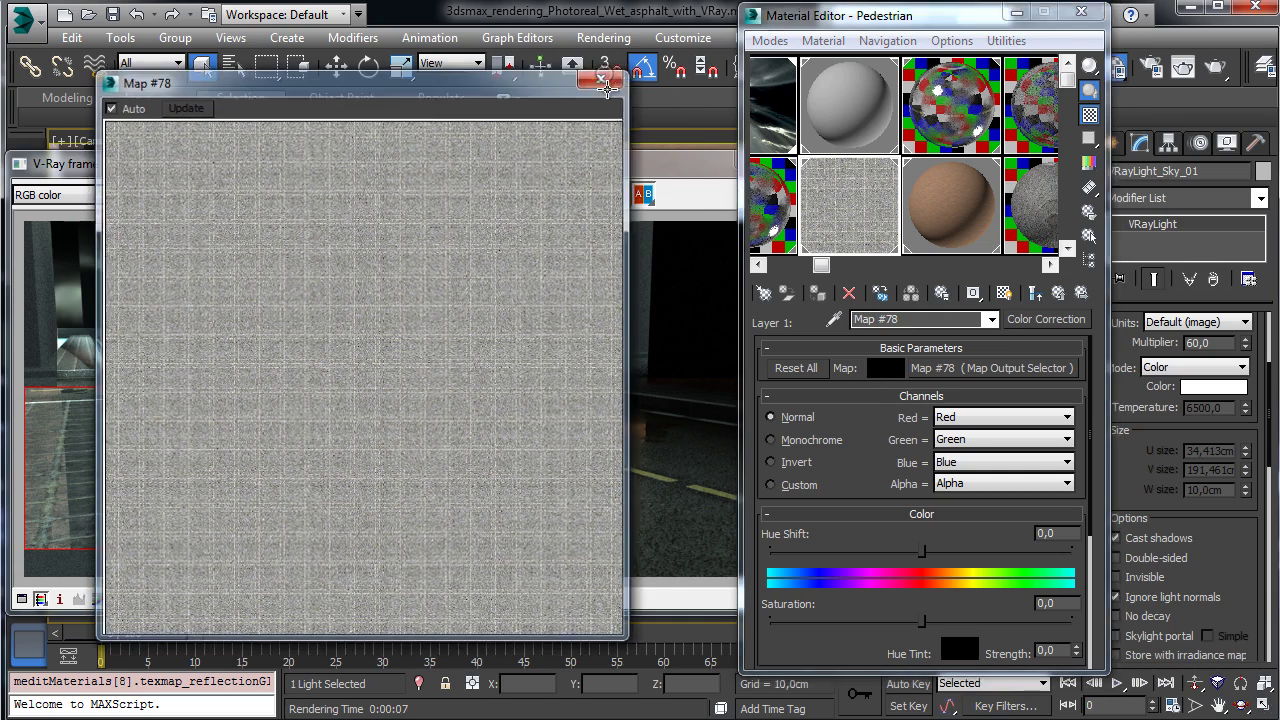
Lower the Color Correction's saturation to about -70.1 and its contrast to about -68.1.
scroll(905, 464, "down", 3)
left_click_drag(921, 543, 930, 433)
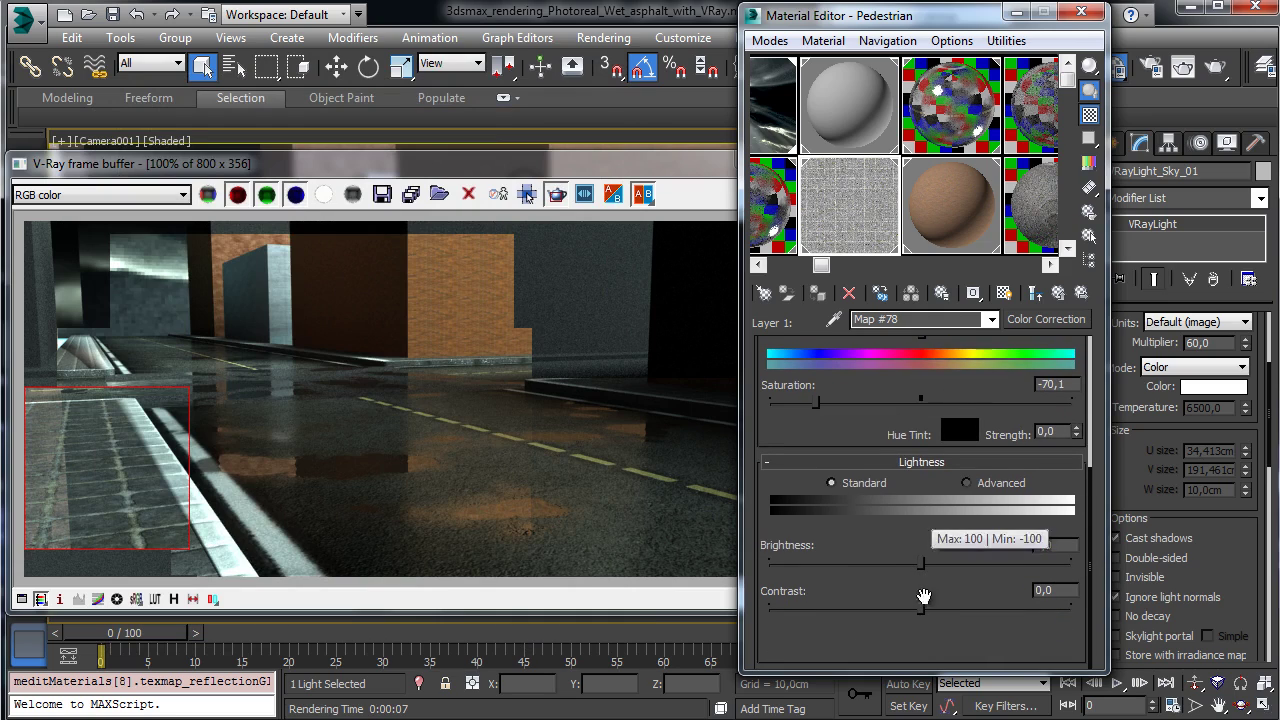
left_click_drag(924, 618, 815, 594)
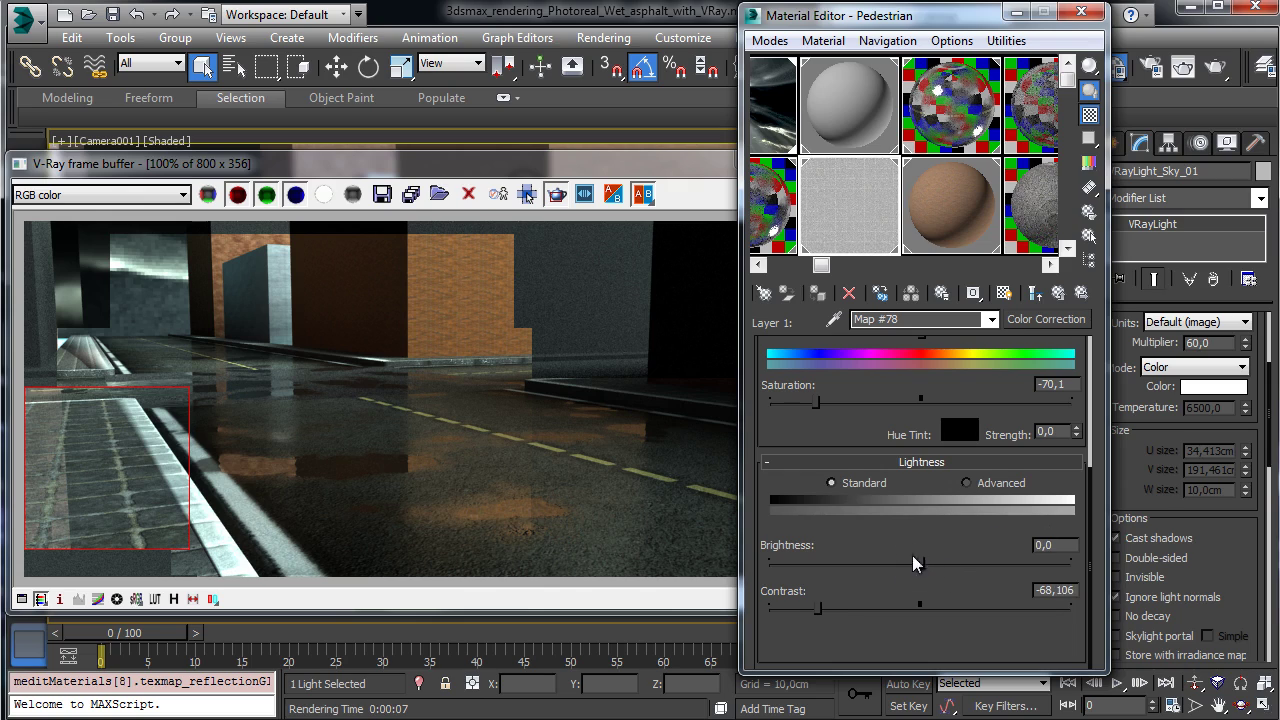
Return to the Pedestrian material's basic parameters and render the sidewalk region.
left_click(1058, 292)
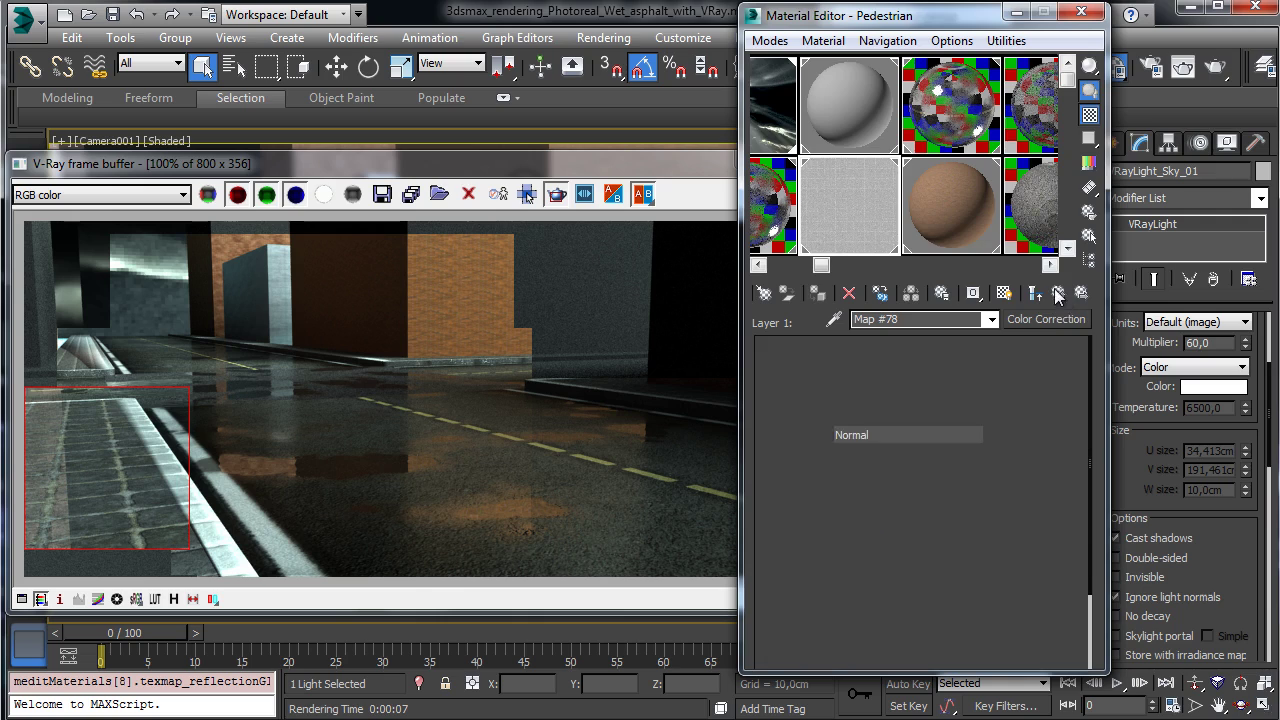
left_click(1058, 292)
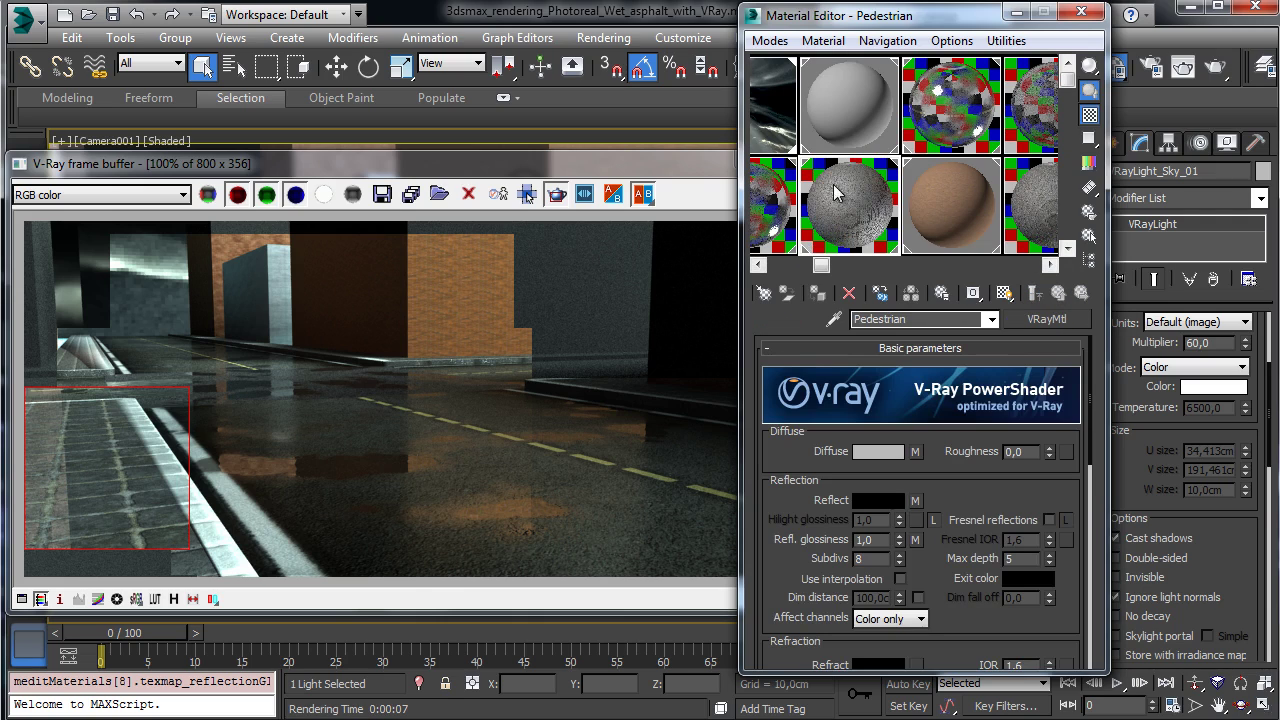
left_click(675, 168)
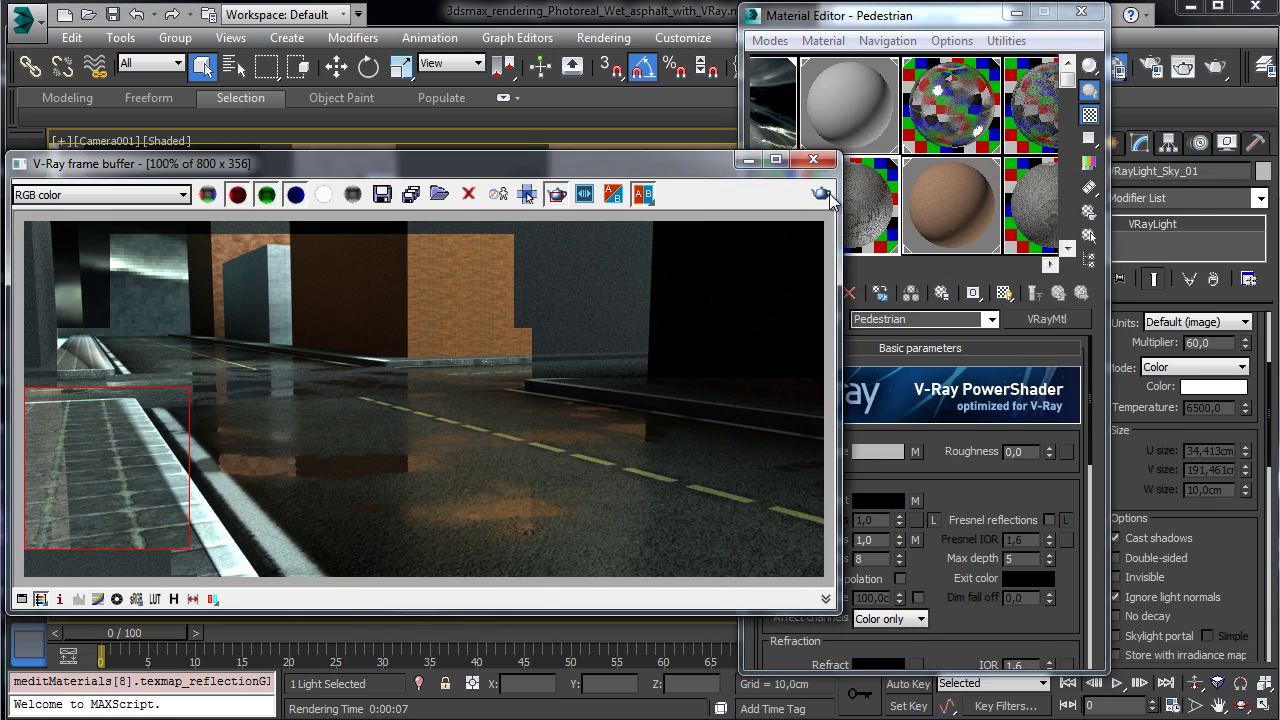
left_click(820, 195)
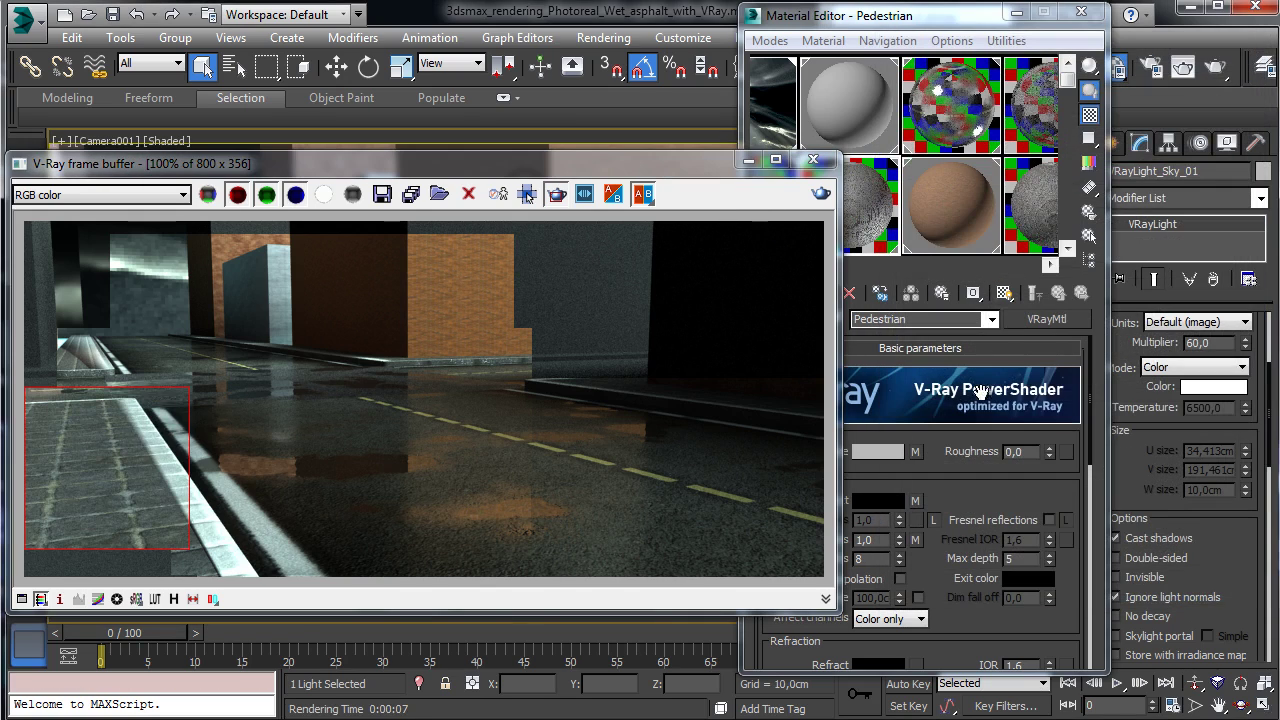
Enable Fresnel reflections for the VRayMtl Pedestrian and set its refraction IOR to 16.
left_click(914, 540)
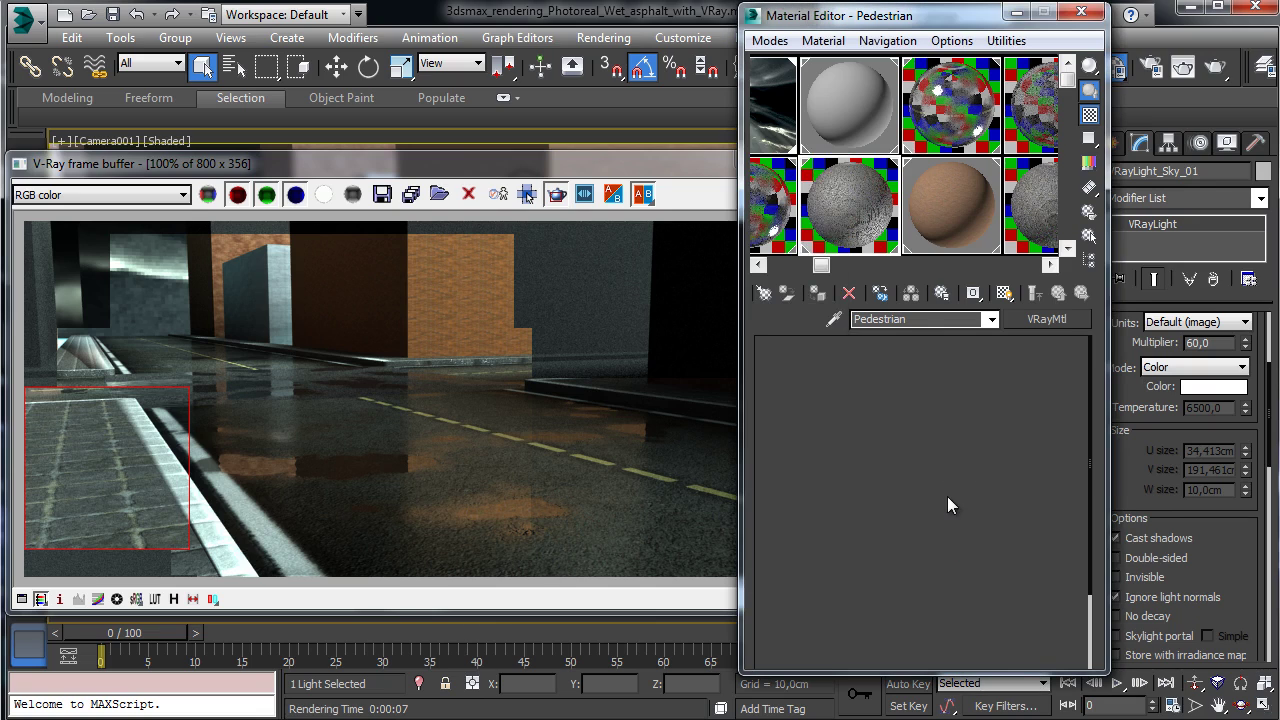
left_click(1064, 290)
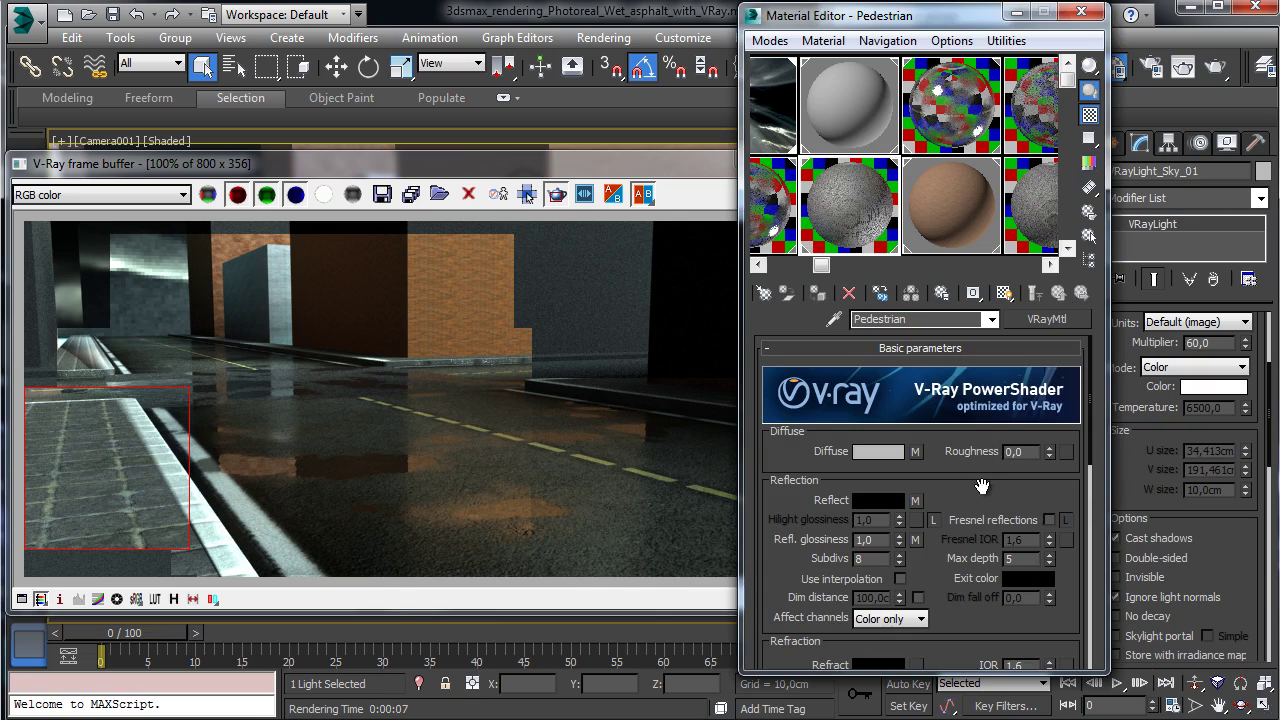
left_click_drag(981, 488, 997, 395)
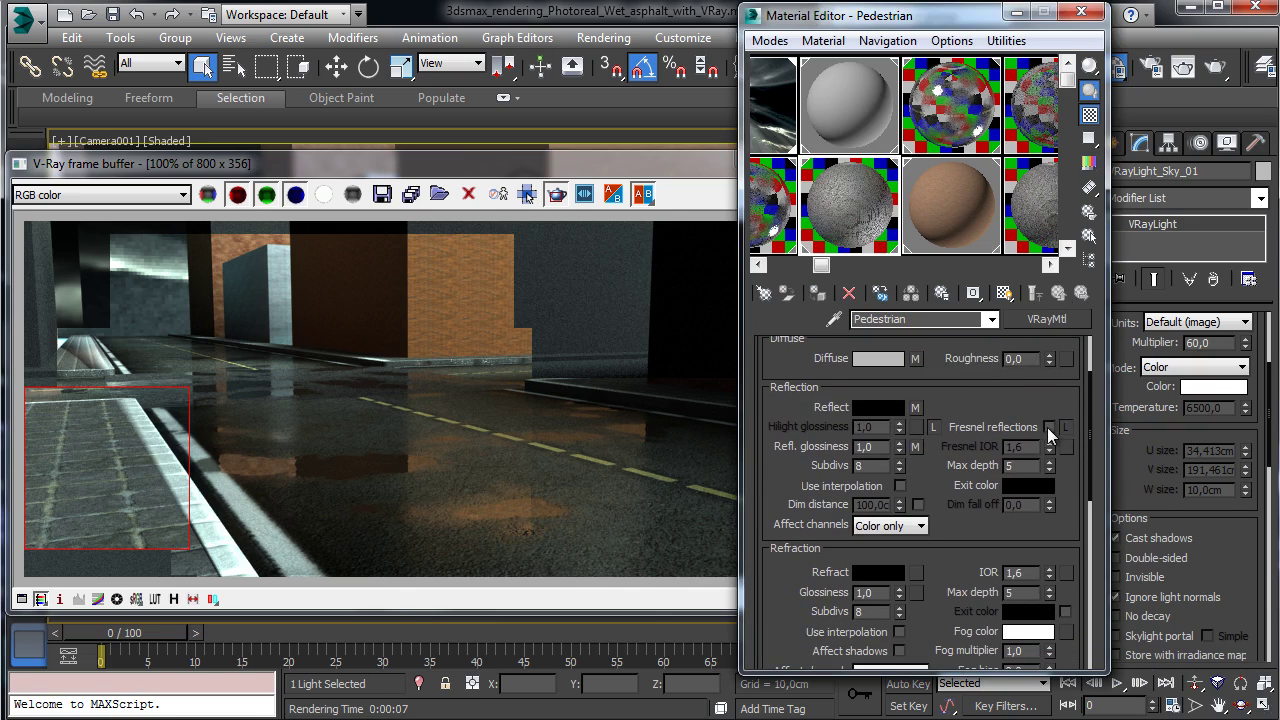
left_click(1049, 427)
left_click(1018, 572)
type("1")
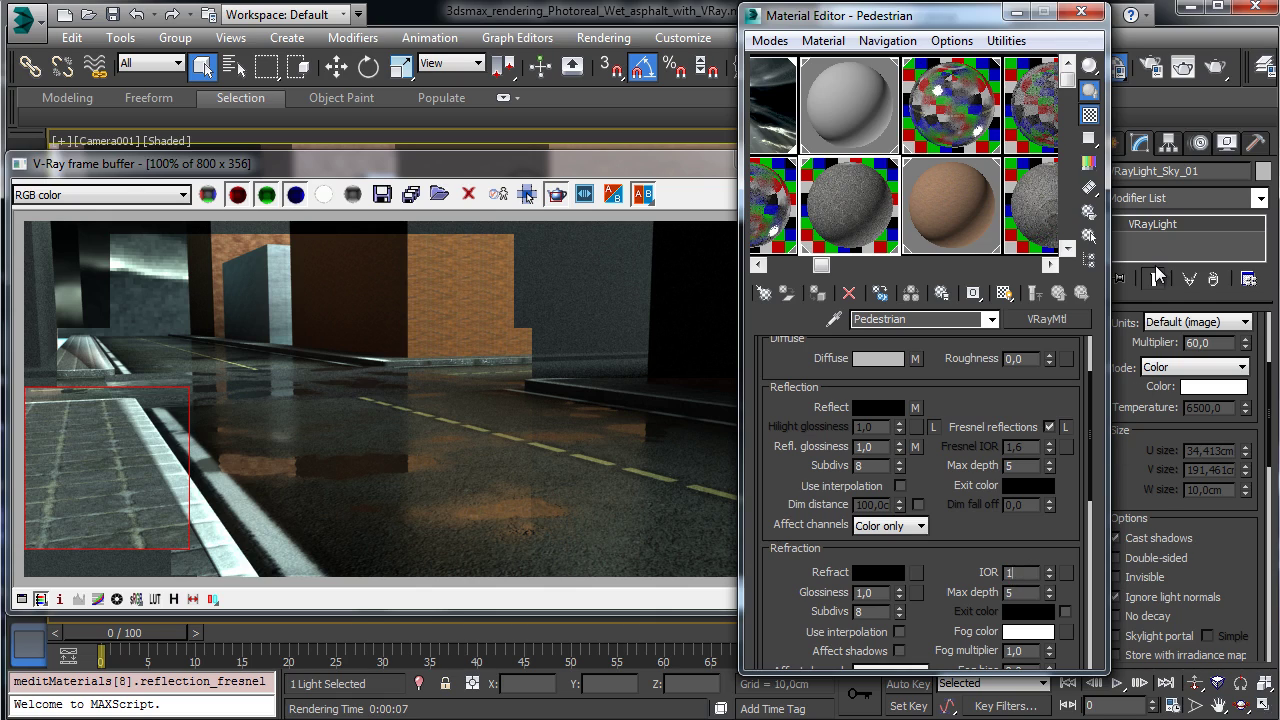
type("6")
key("Return")
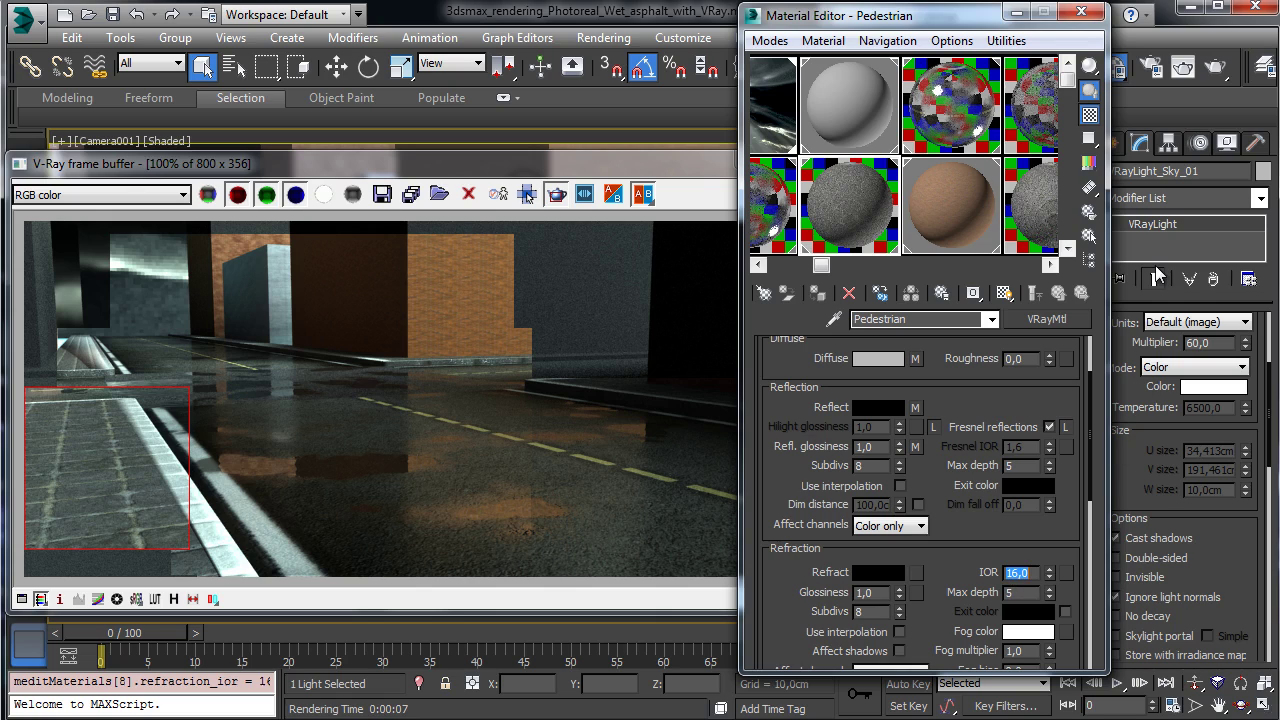
Raise the brightness of the glossiness composite's Layer 1 Color Correction to about 17.6 and render the sidewalk region.
left_click(914, 446)
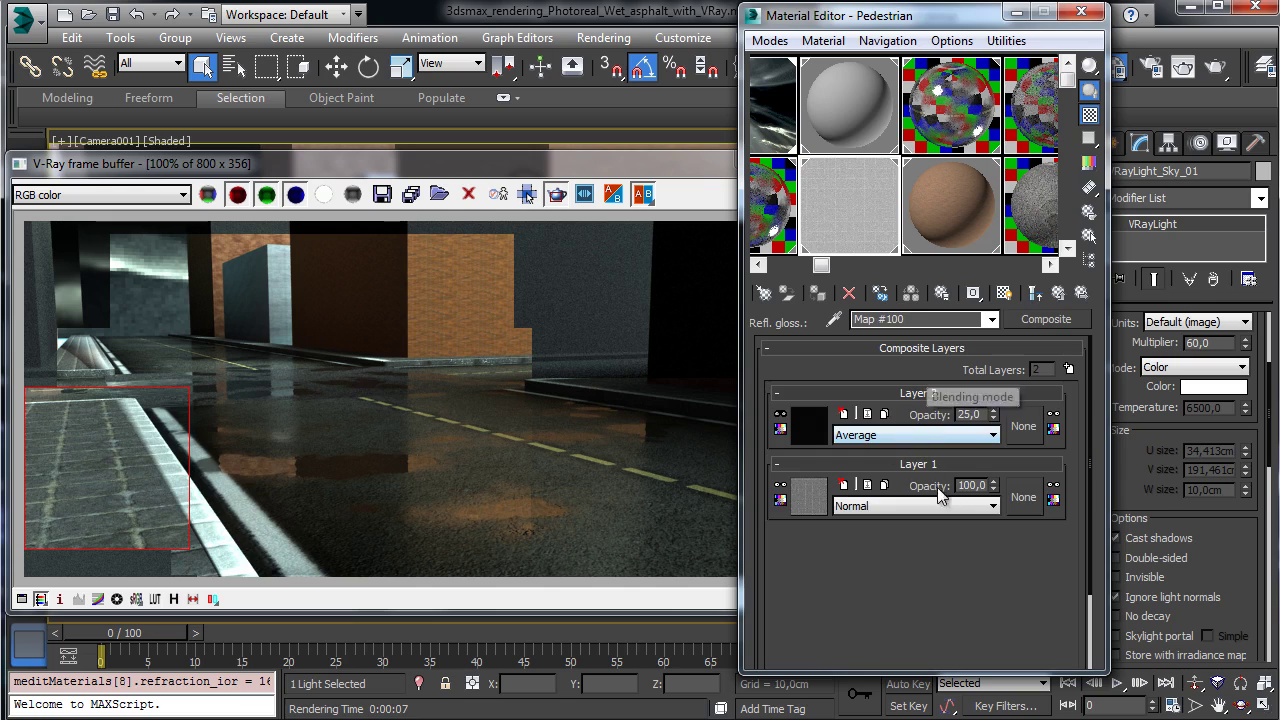
left_click(818, 490)
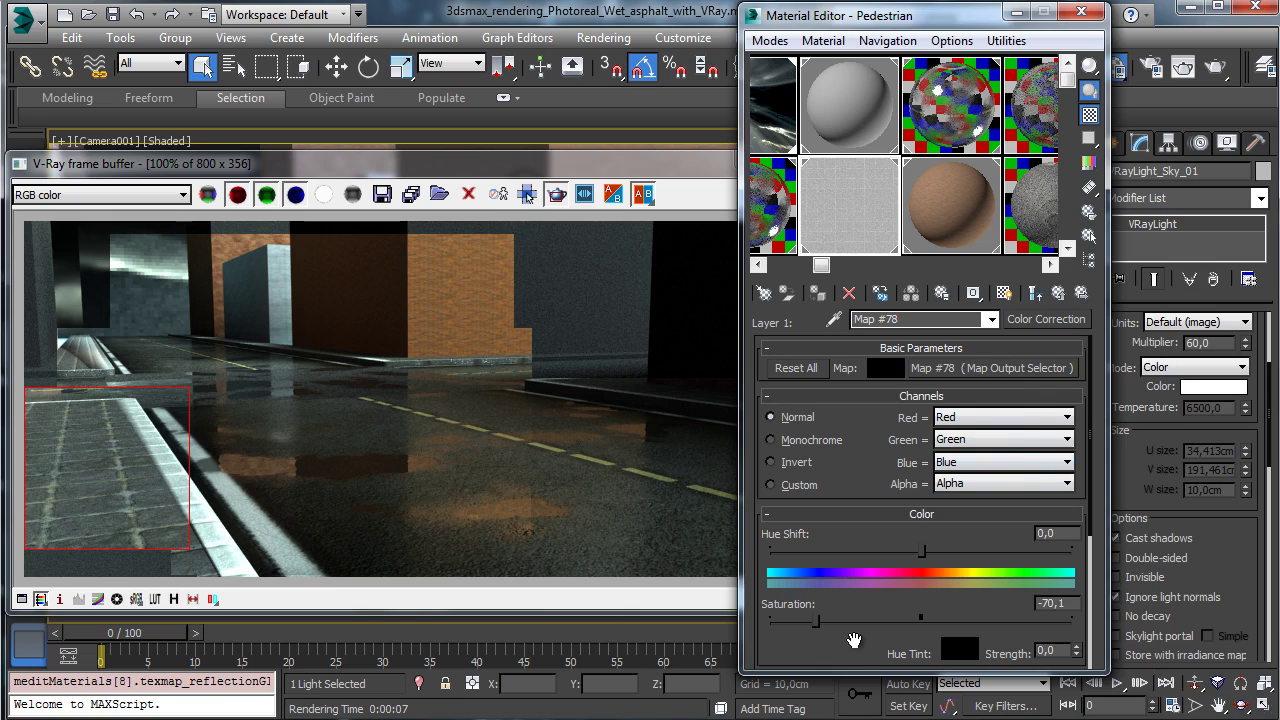
left_click_drag(856, 641, 882, 486)
left_click_drag(932, 627, 953, 629)
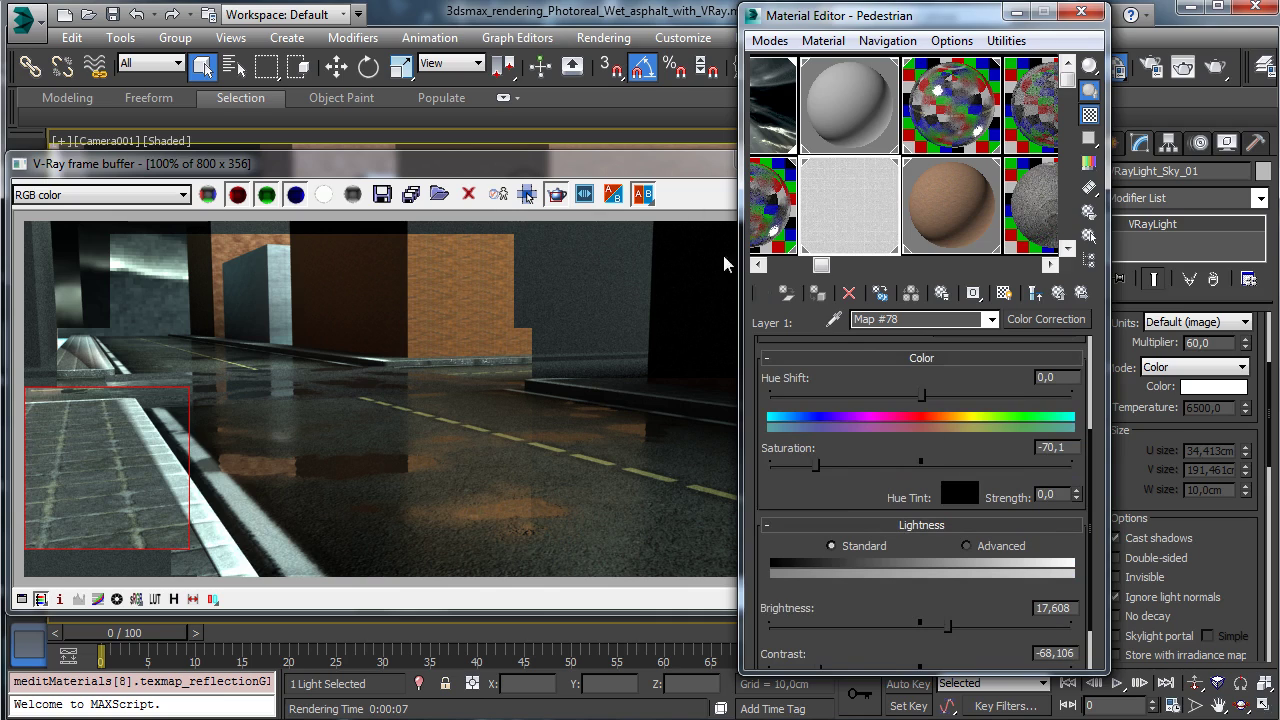
left_click(680, 173)
left_click(820, 193)
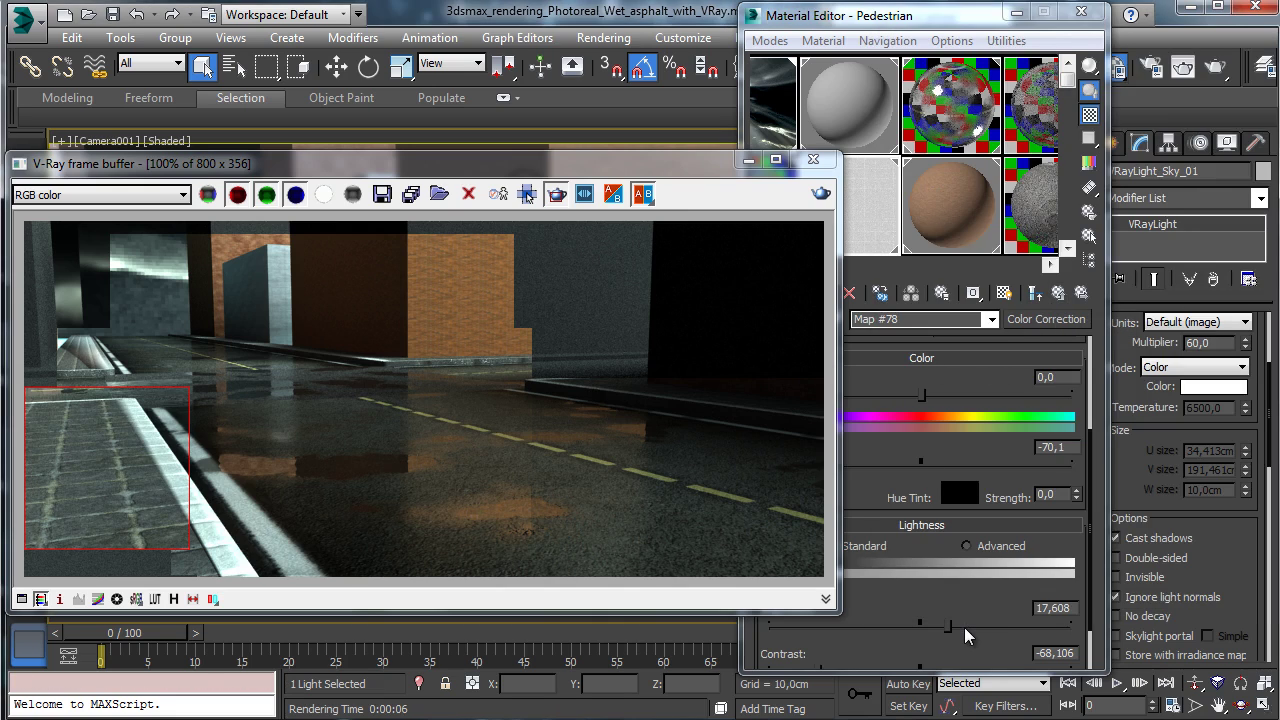
Increase the Color Correction's brightness to about 39.5, return to the Pedestrian material and render the sidewalk region.
left_click_drag(964, 627, 969, 626)
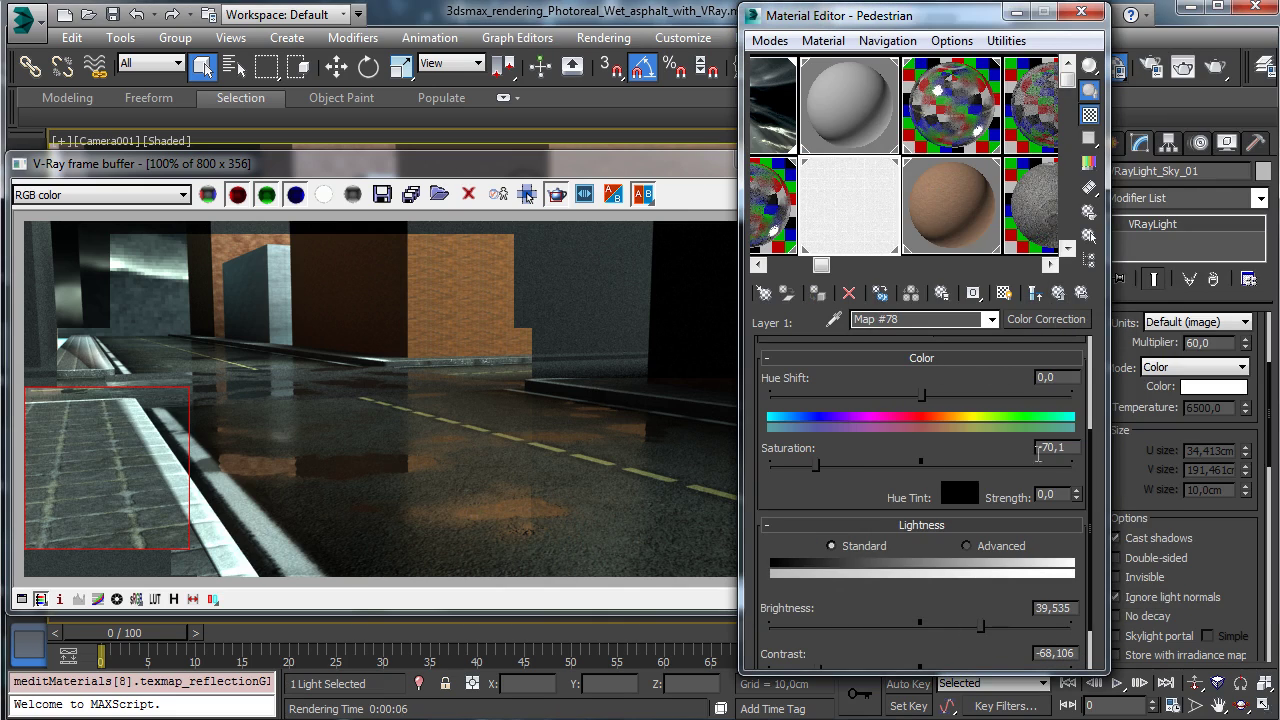
left_click(1058, 292)
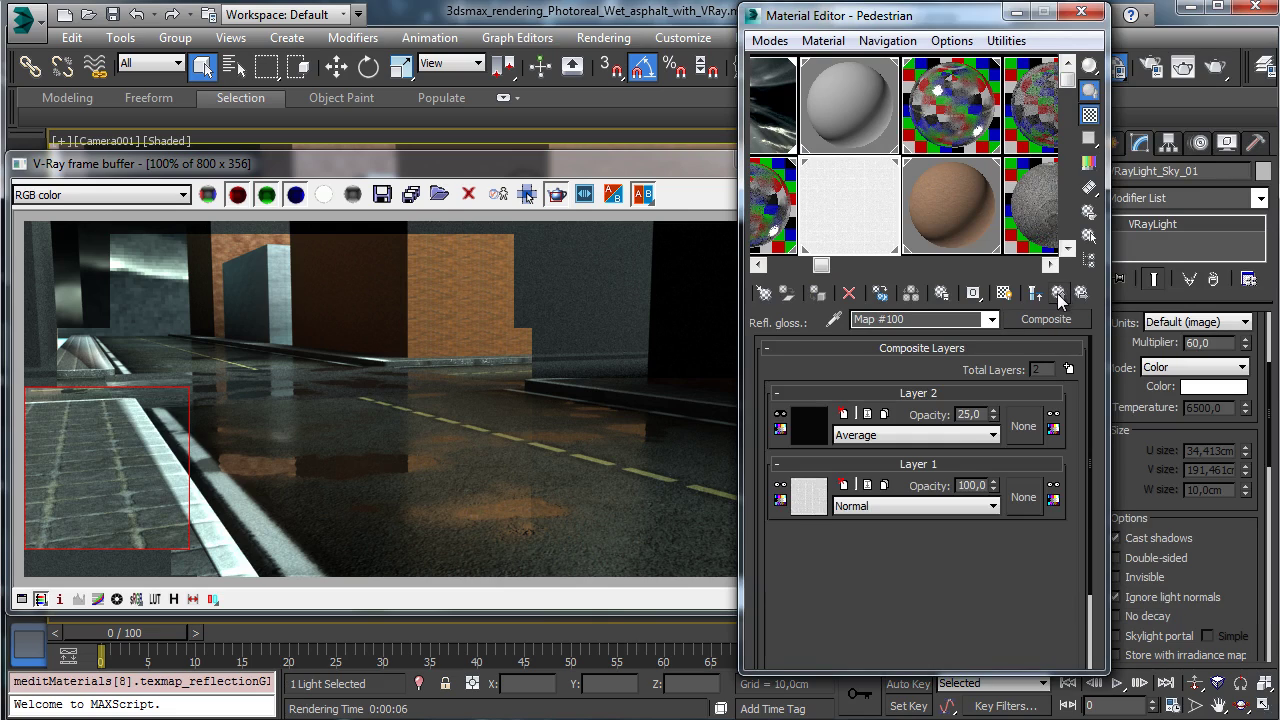
left_click(1057, 292)
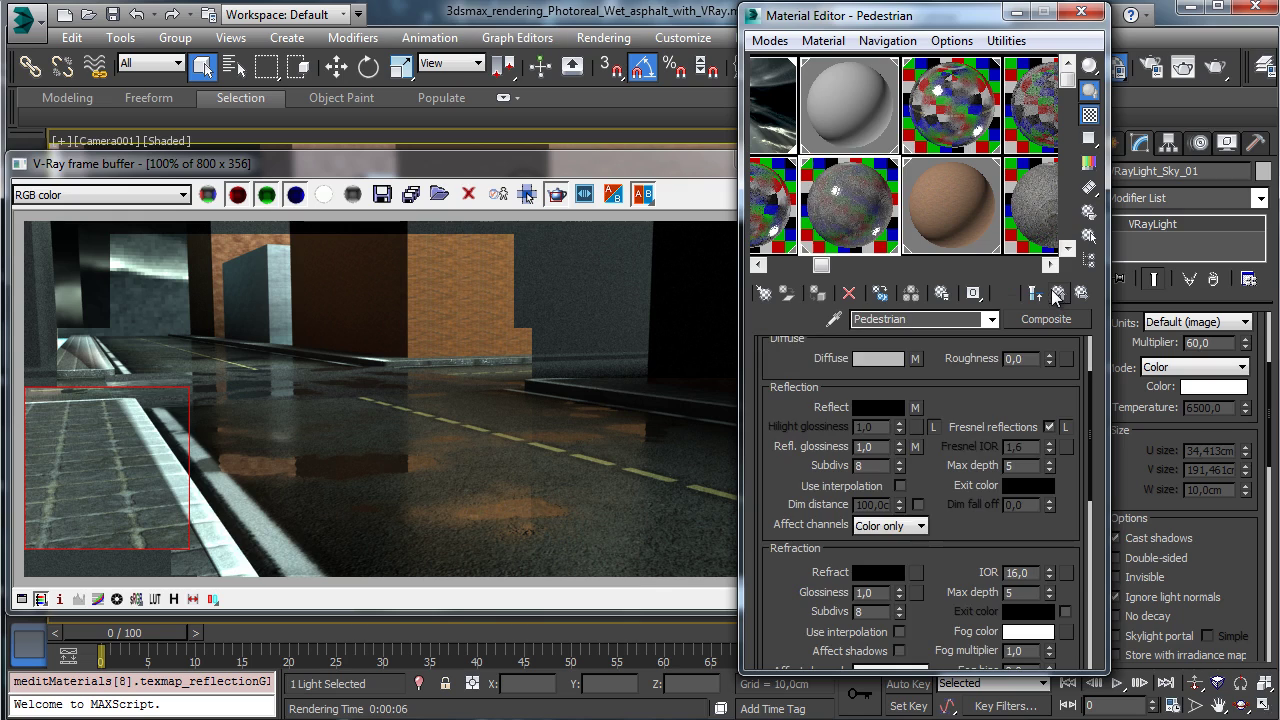
left_click(688, 164)
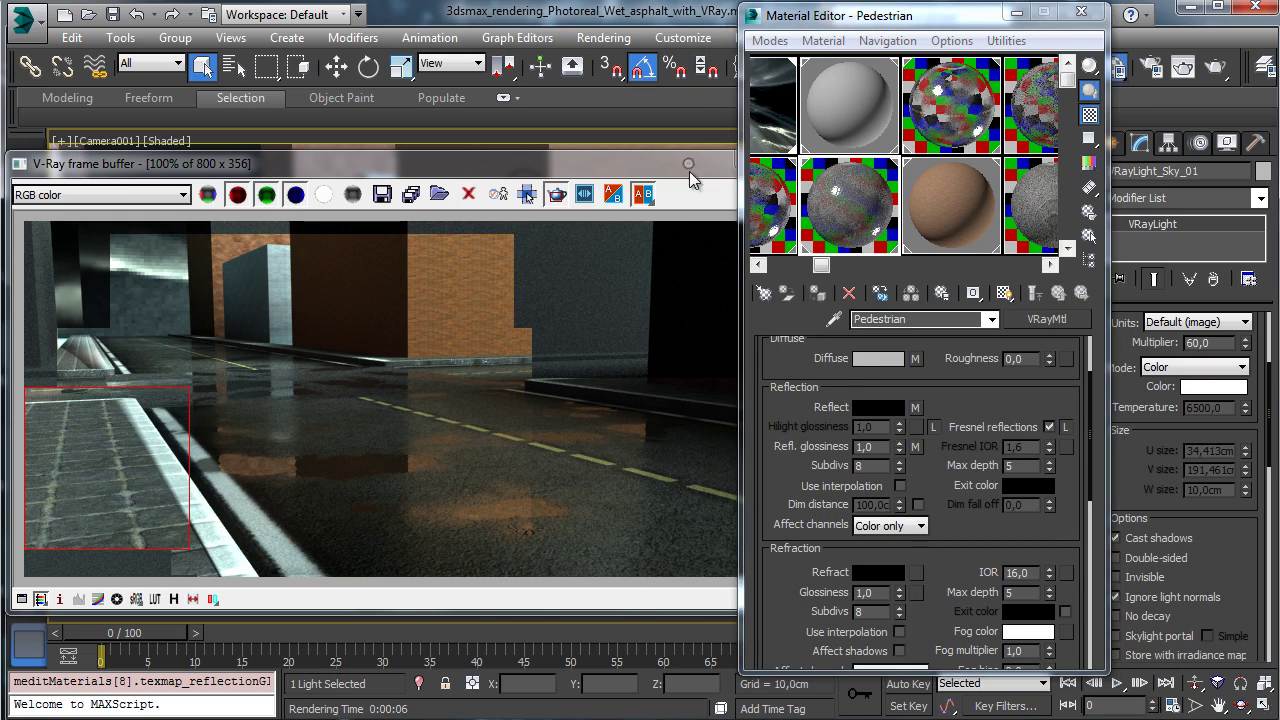
left_click(820, 193)
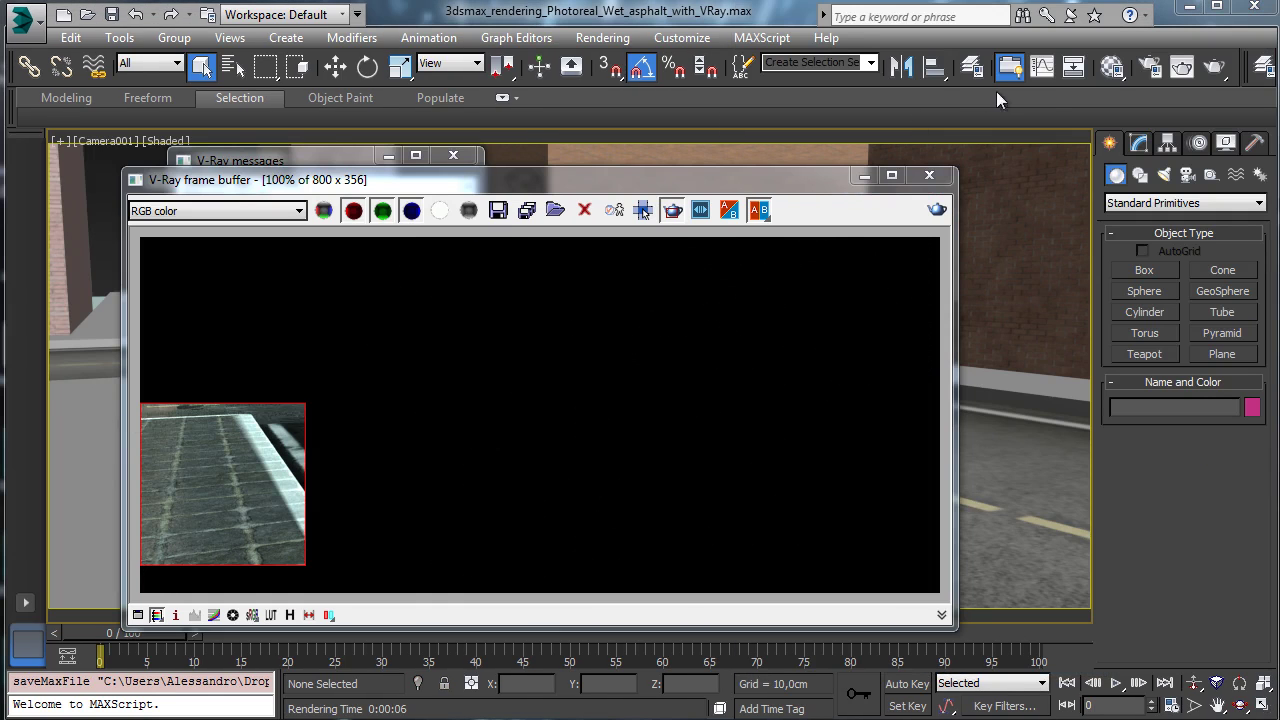
Open the Material Editor beside the render and display the Pedestrian material's reflection composite.
key("m")
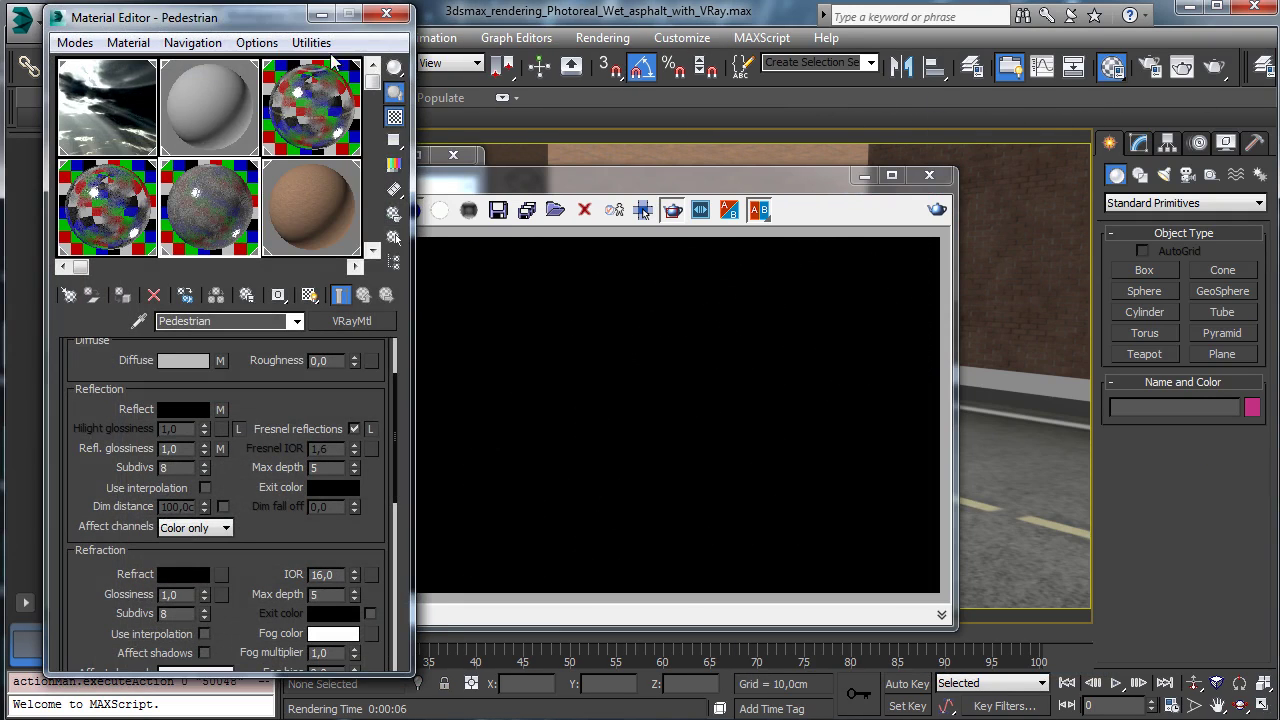
left_click_drag(280, 26, 926, 84)
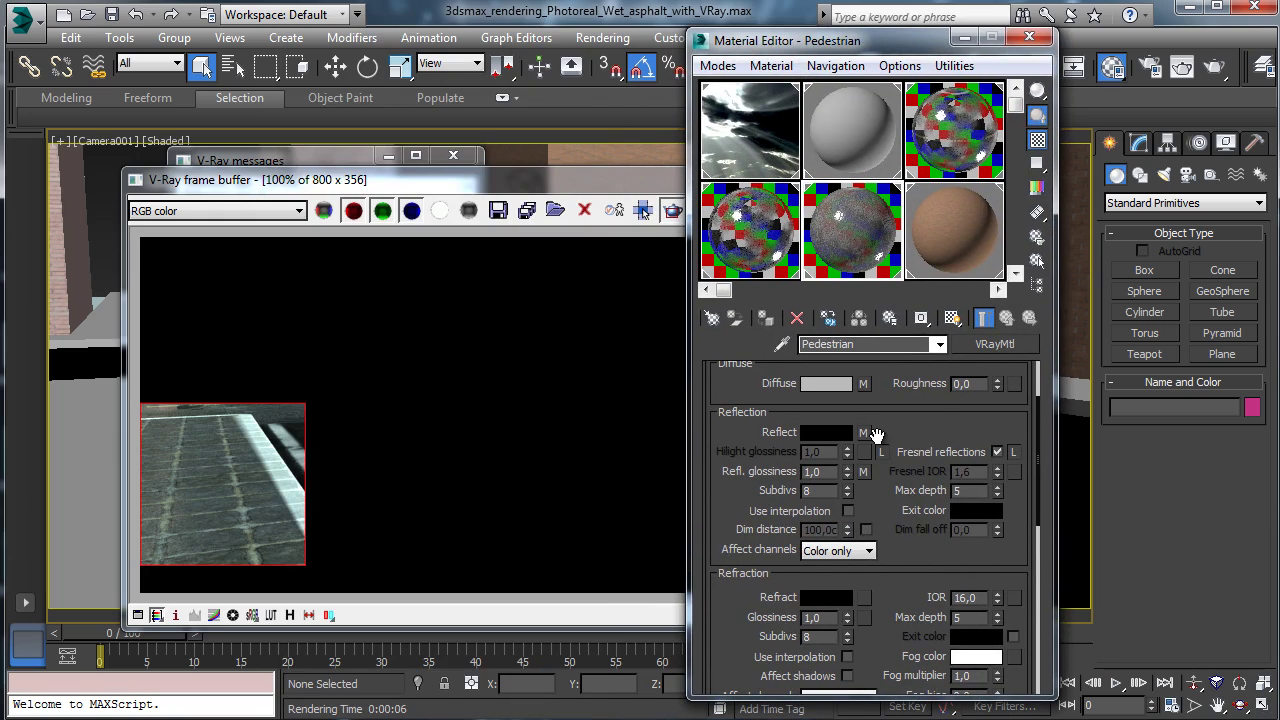
left_click(863, 432)
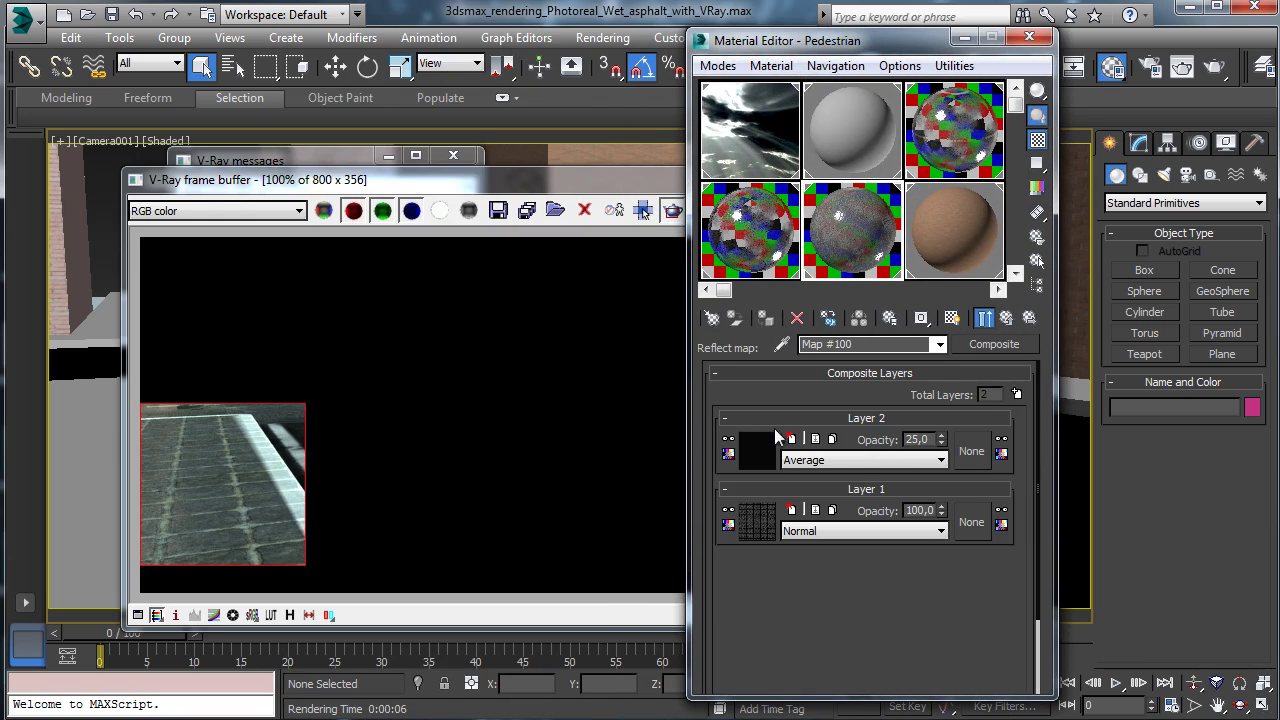
left_click(986, 328)
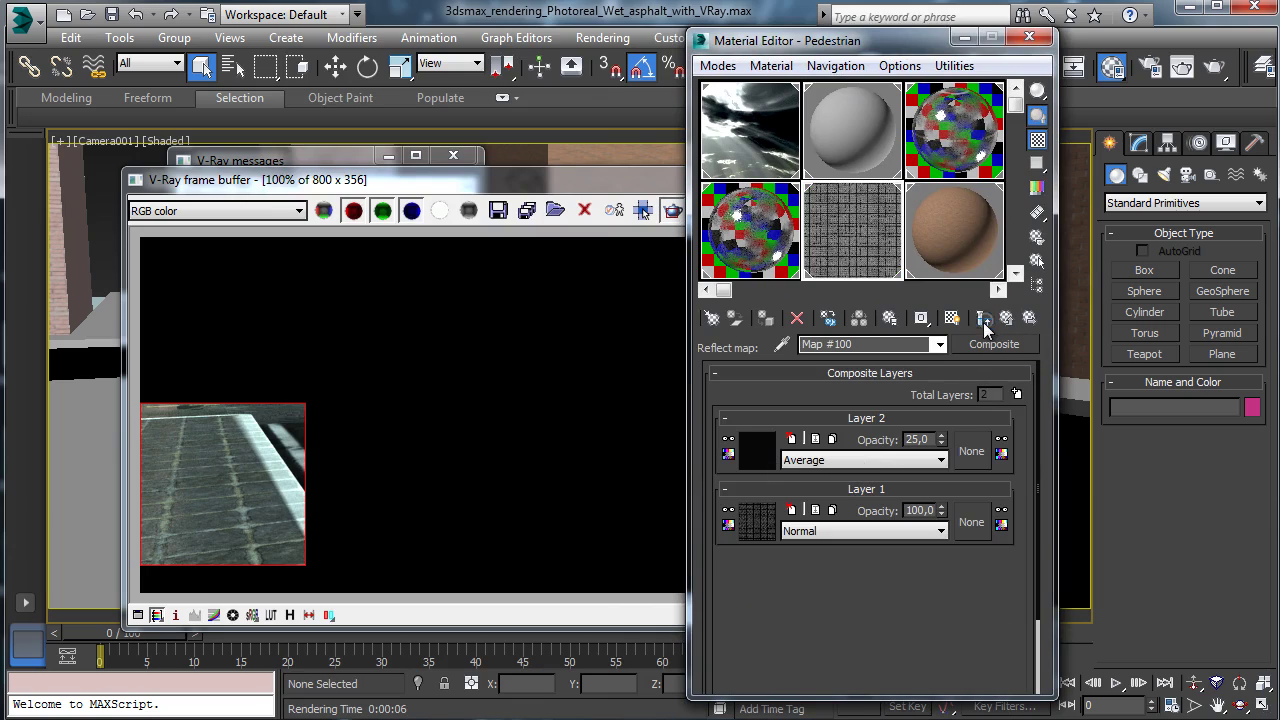
Try an opacity of 60 on Layer 2 of the reflection composite, check its Gradient Ramp, and undo the opacity change.
double_click(918, 439)
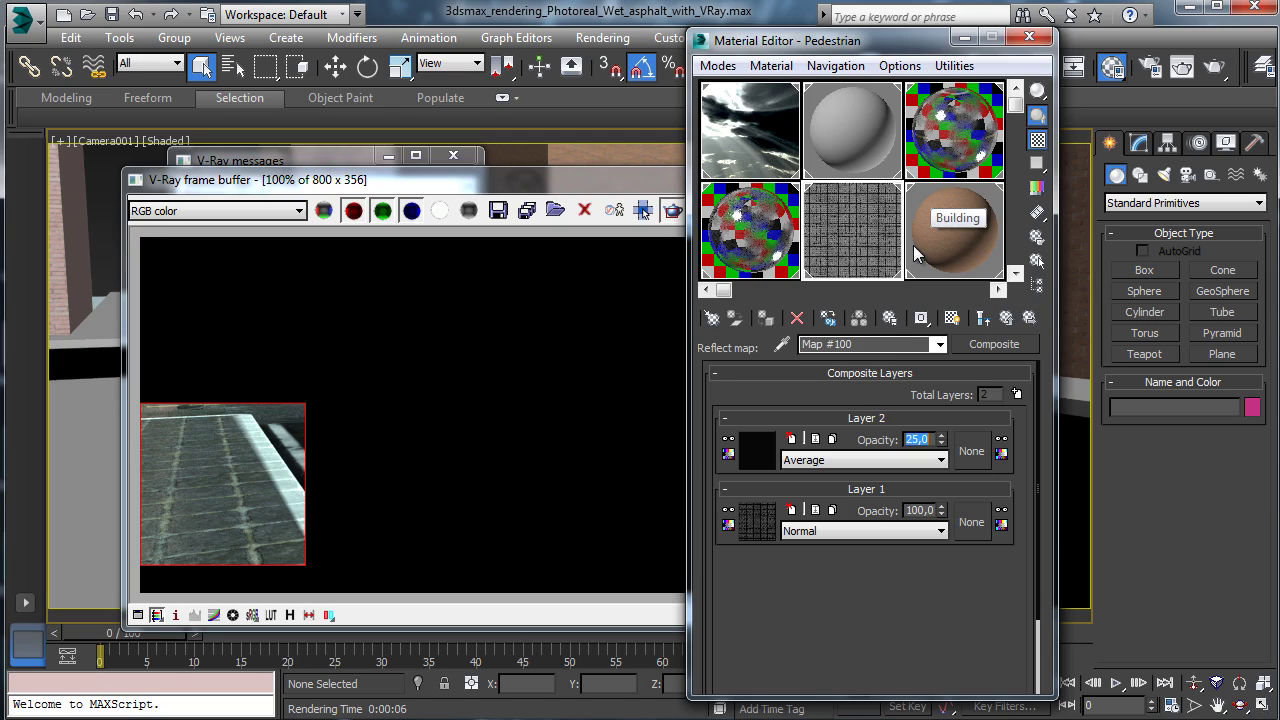
type("60")
key("Return")
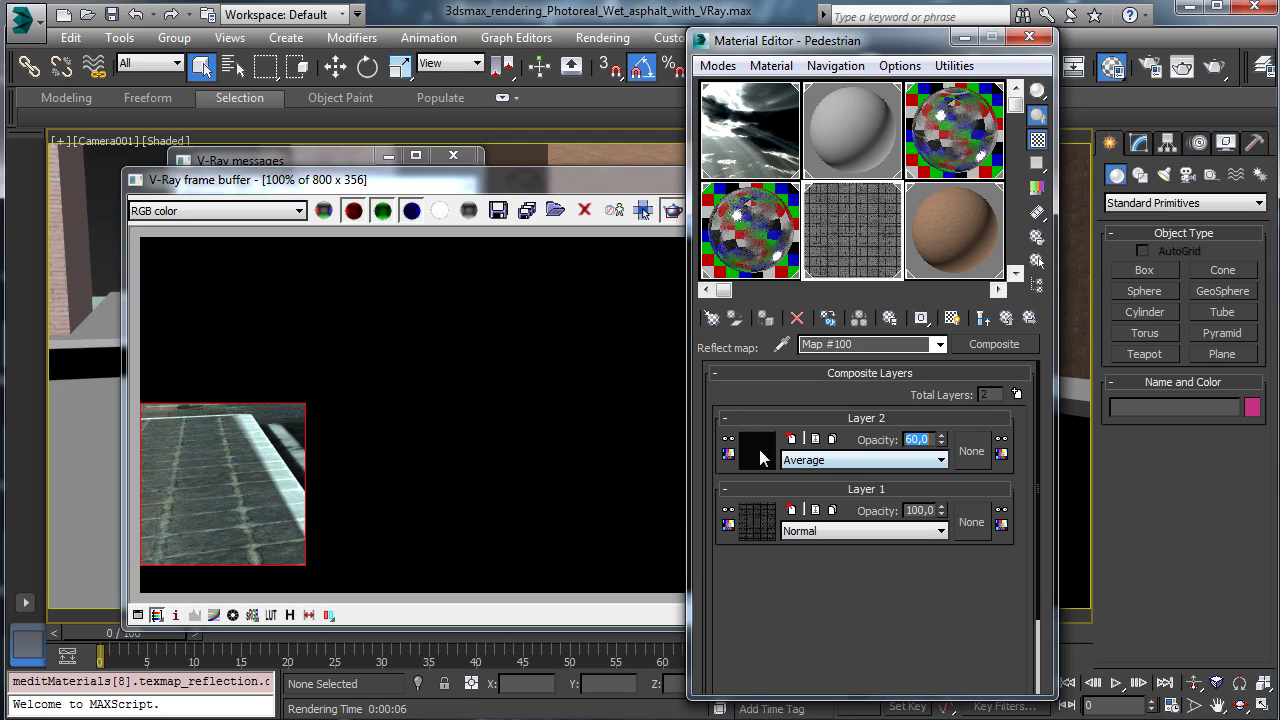
left_click(758, 450)
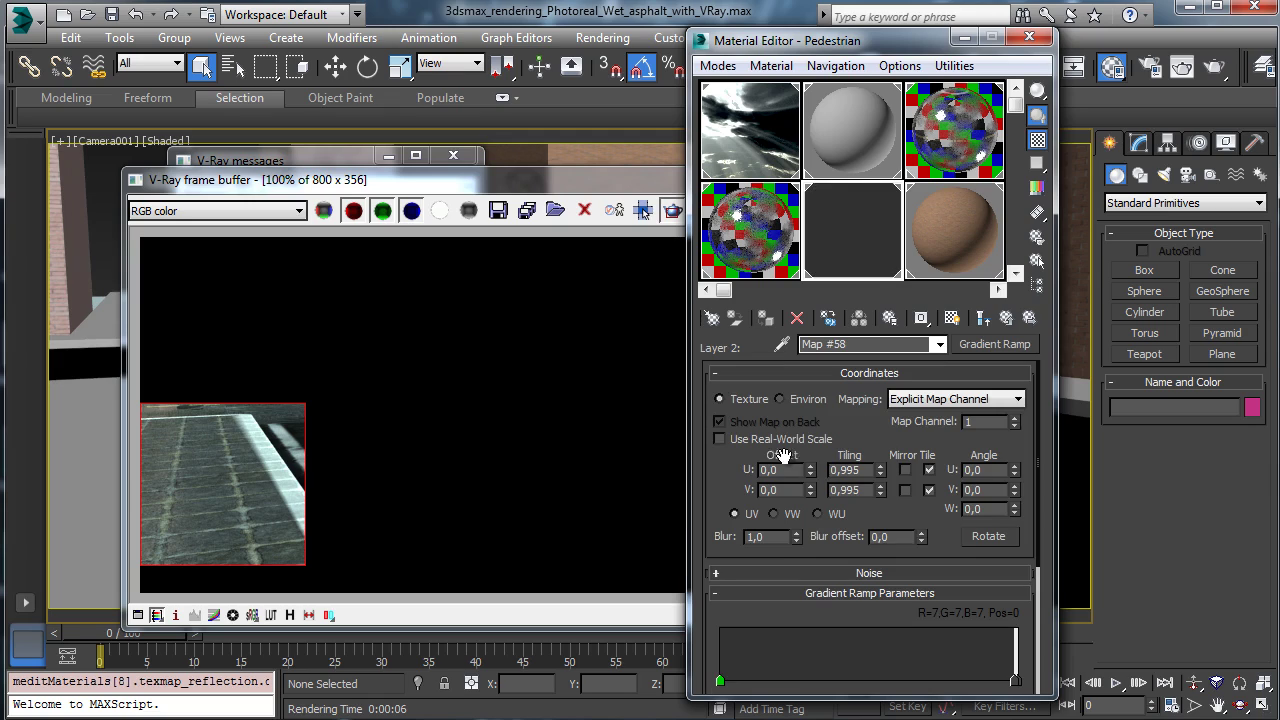
left_click(983, 318)
double_click(930, 437)
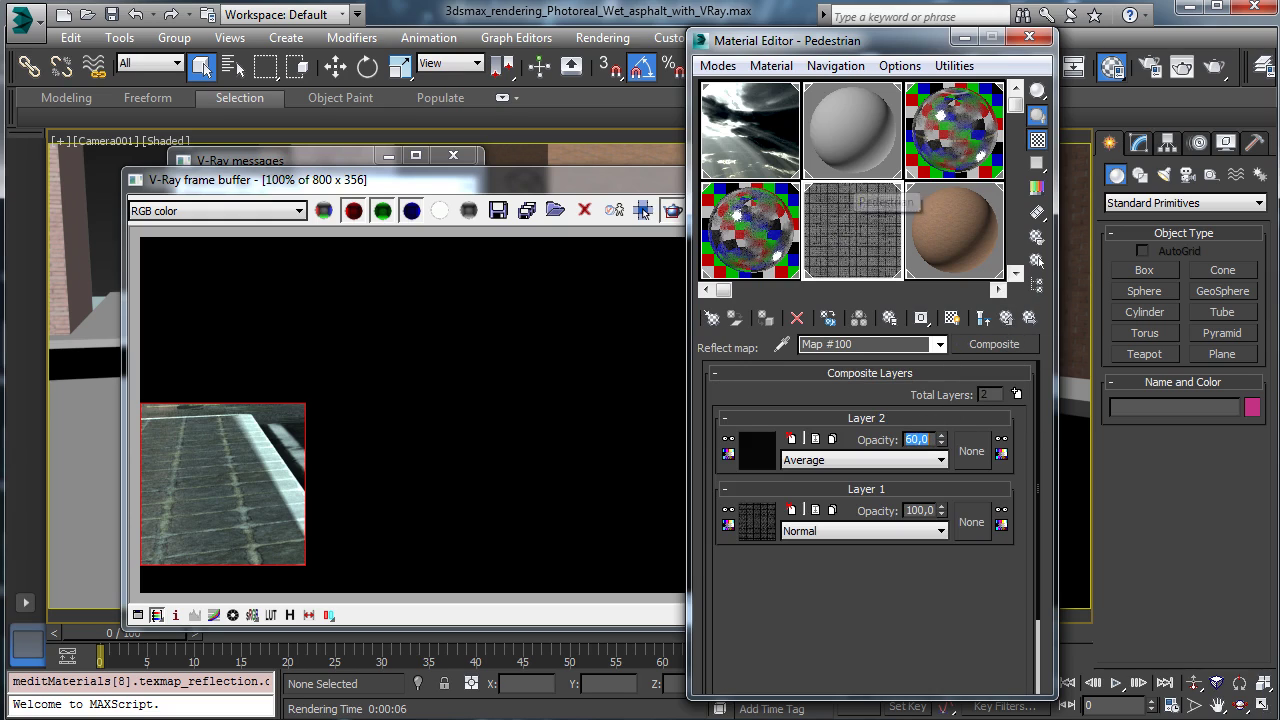
left_click(136, 16)
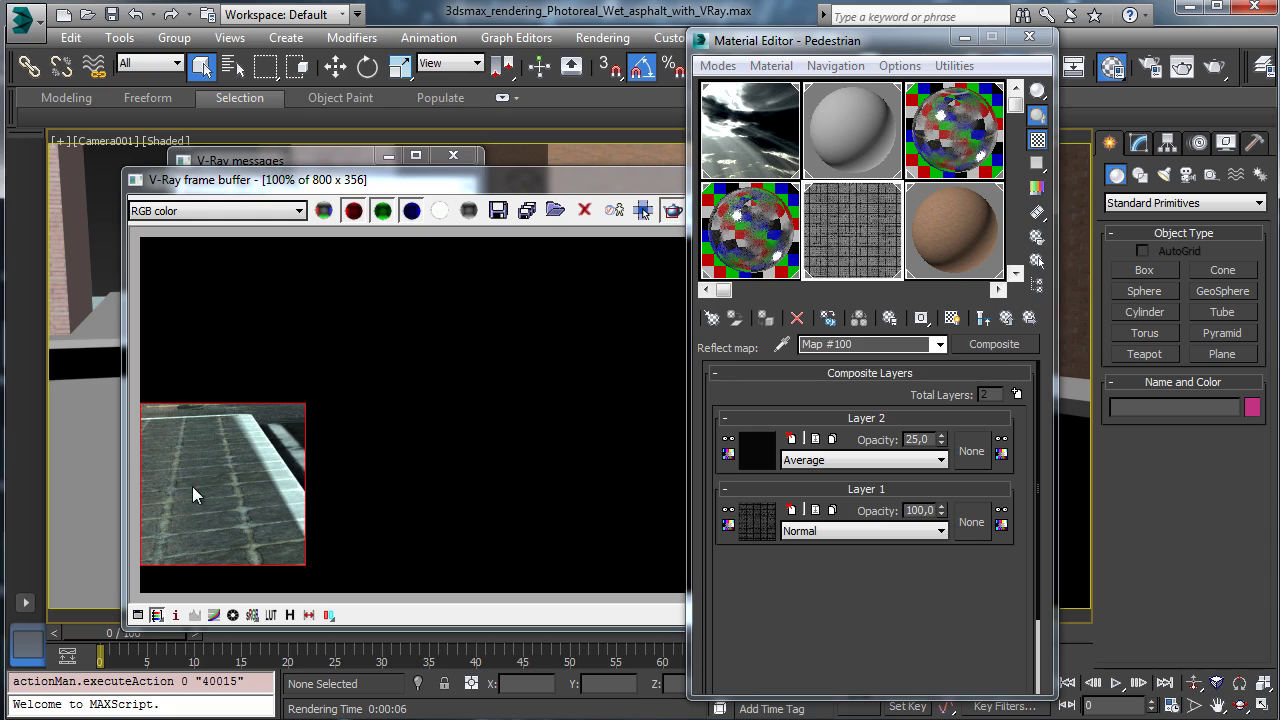
Add a third layer to the Pedestrian reflection composite and copy the Layer 3 map from the Asphalt material's reflection composite.
left_click(1017, 394)
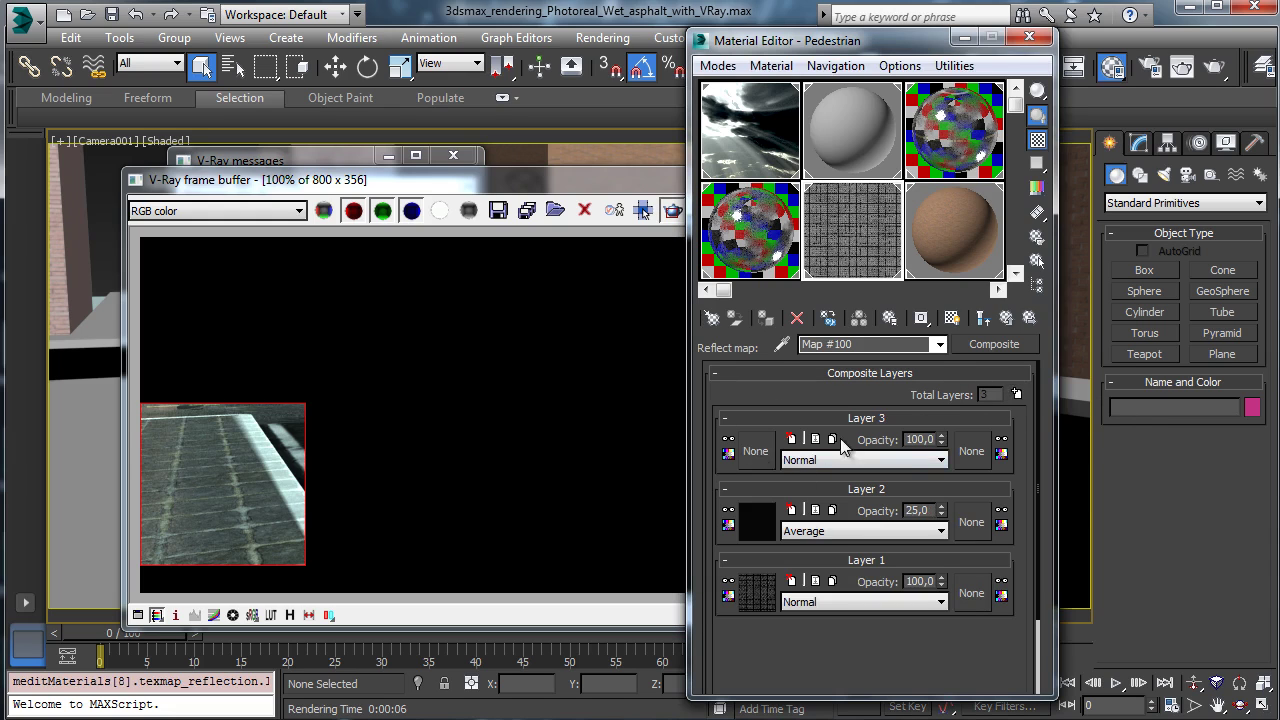
left_click(755, 451)
left_click(911, 683)
left_click(965, 254)
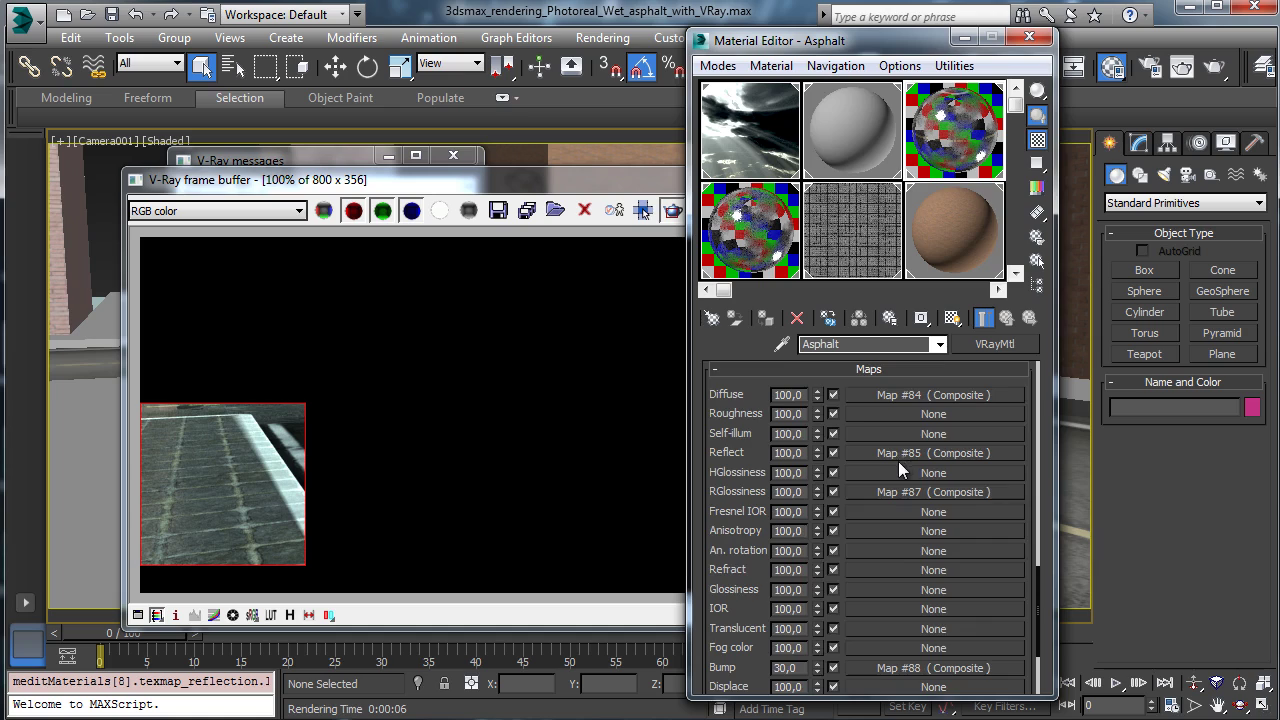
scroll(900, 450, "down", 10)
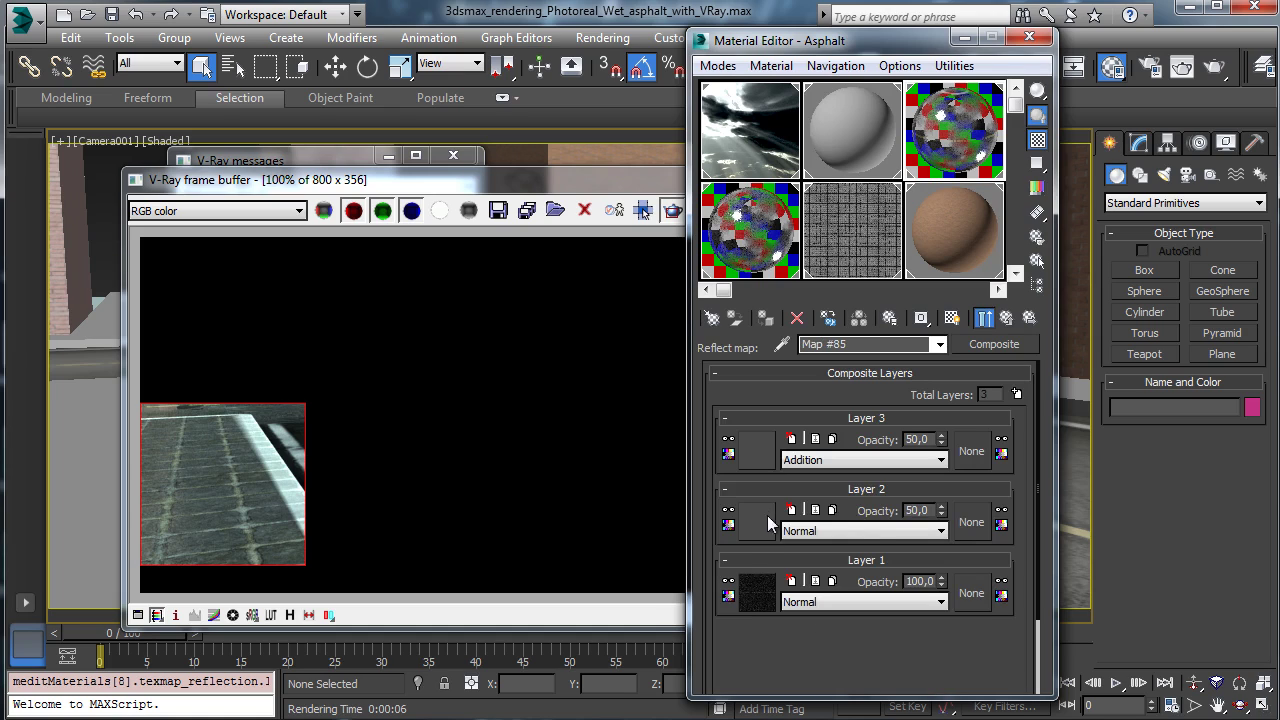
right_click(768, 452)
Paste the copied Asphalt map into Layer 3 of the Pedestrian reflection composite and render the sidewalk region.
left_click(851, 231)
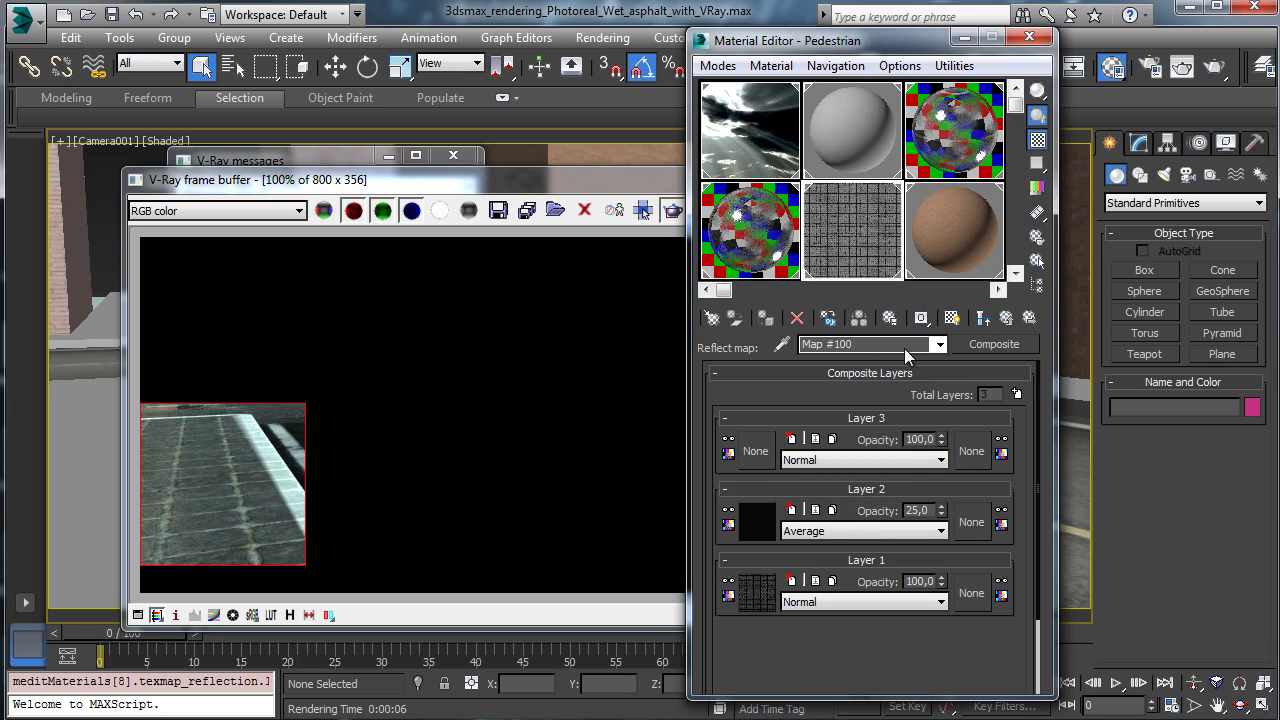
right_click(746, 454)
left_click(785, 465)
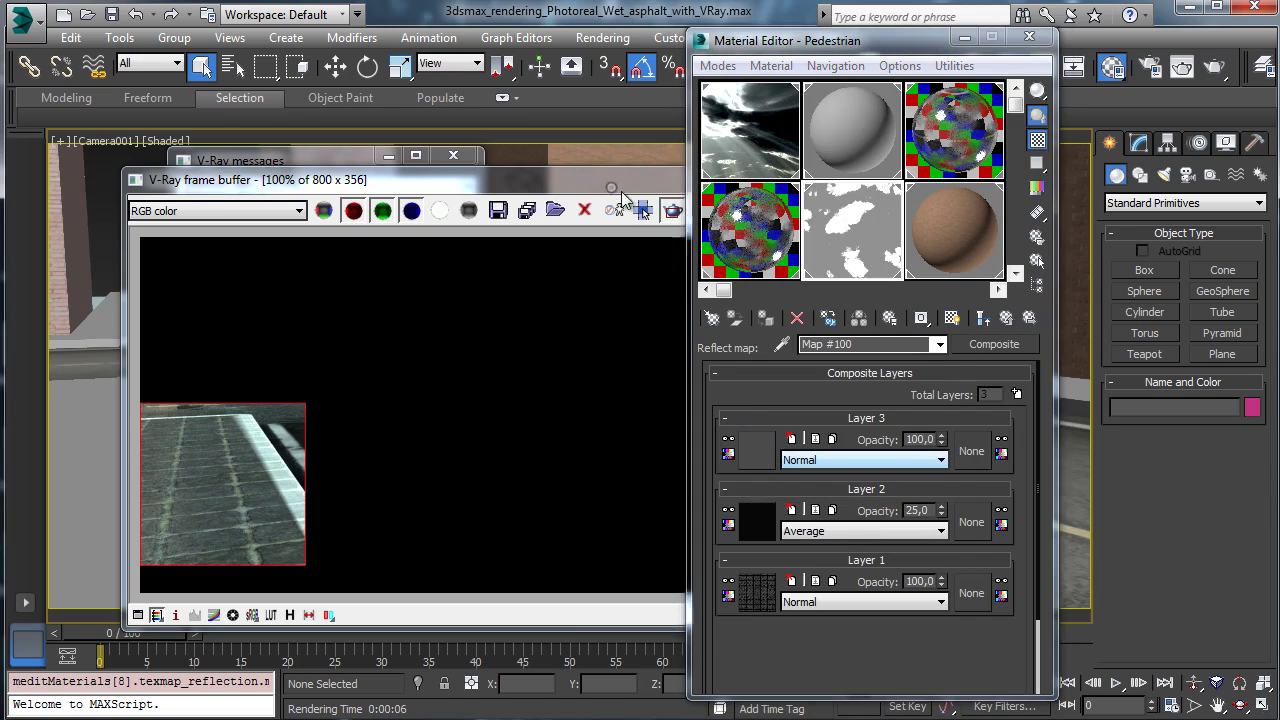
left_click(643, 210)
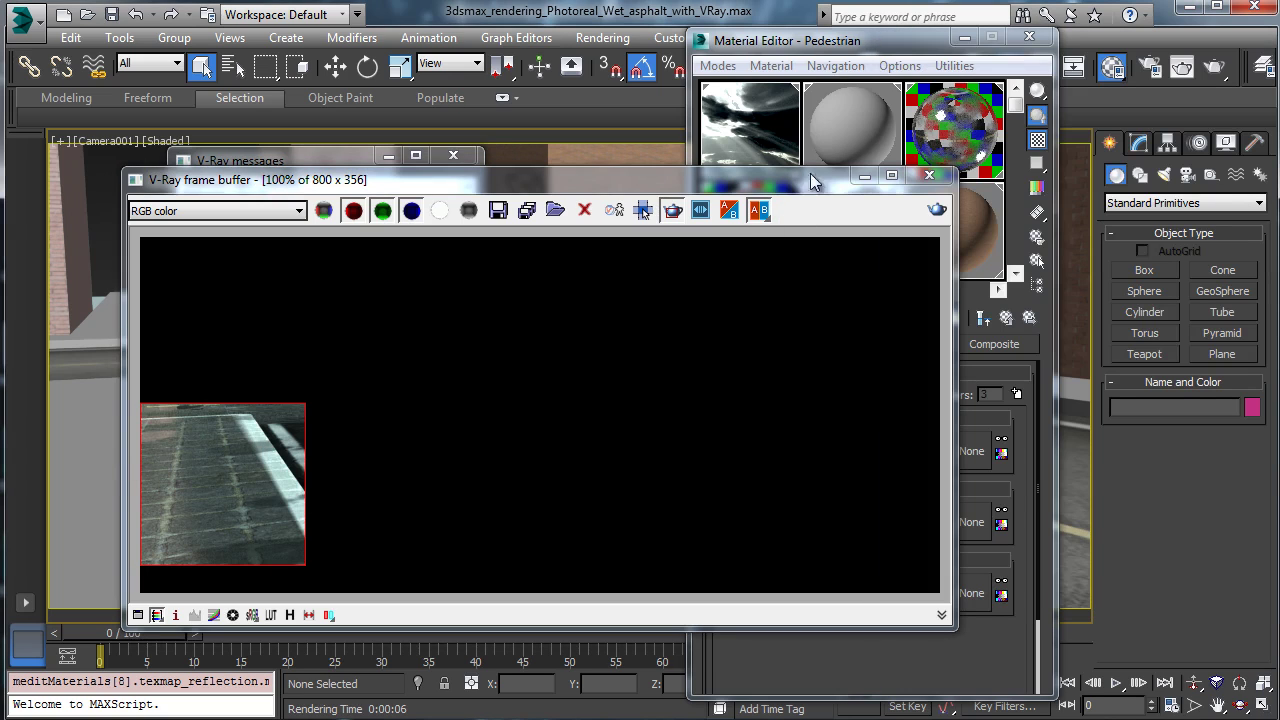
left_click(909, 58)
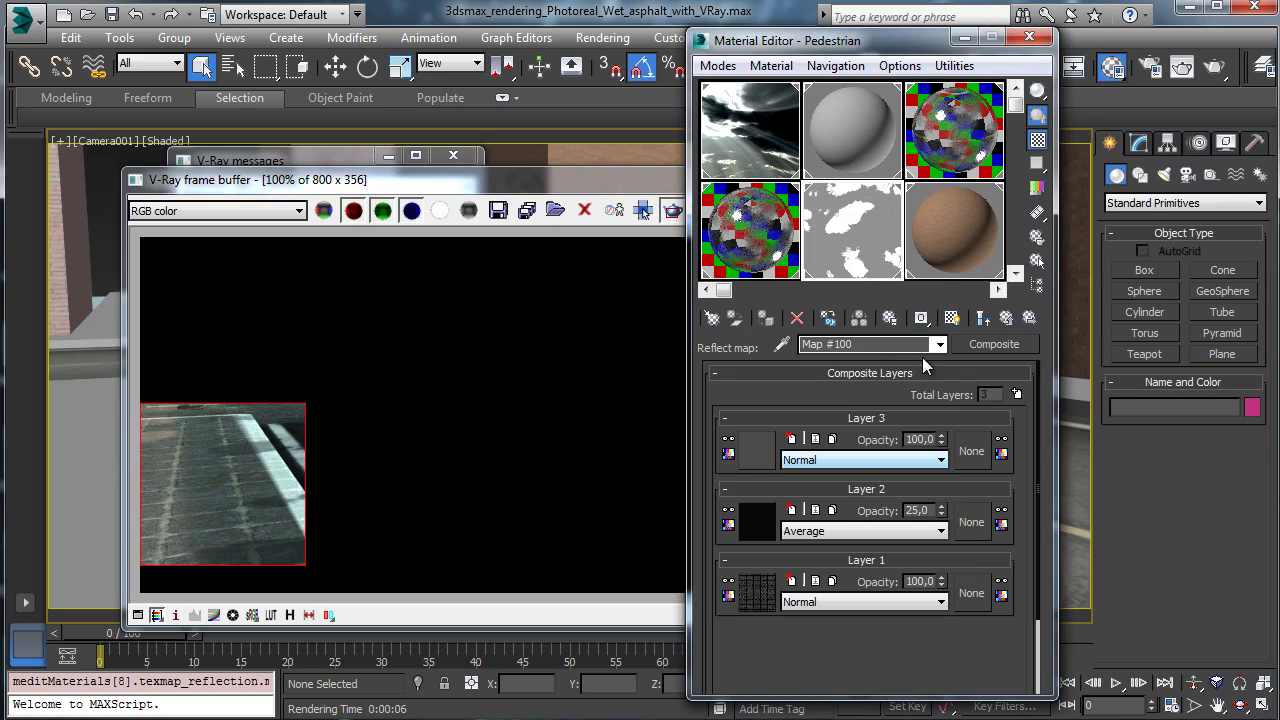
Set Layer 3 of the Pedestrian reflection composite to Addition blending with 45 opacity and return to the parent material.
left_click(851, 462)
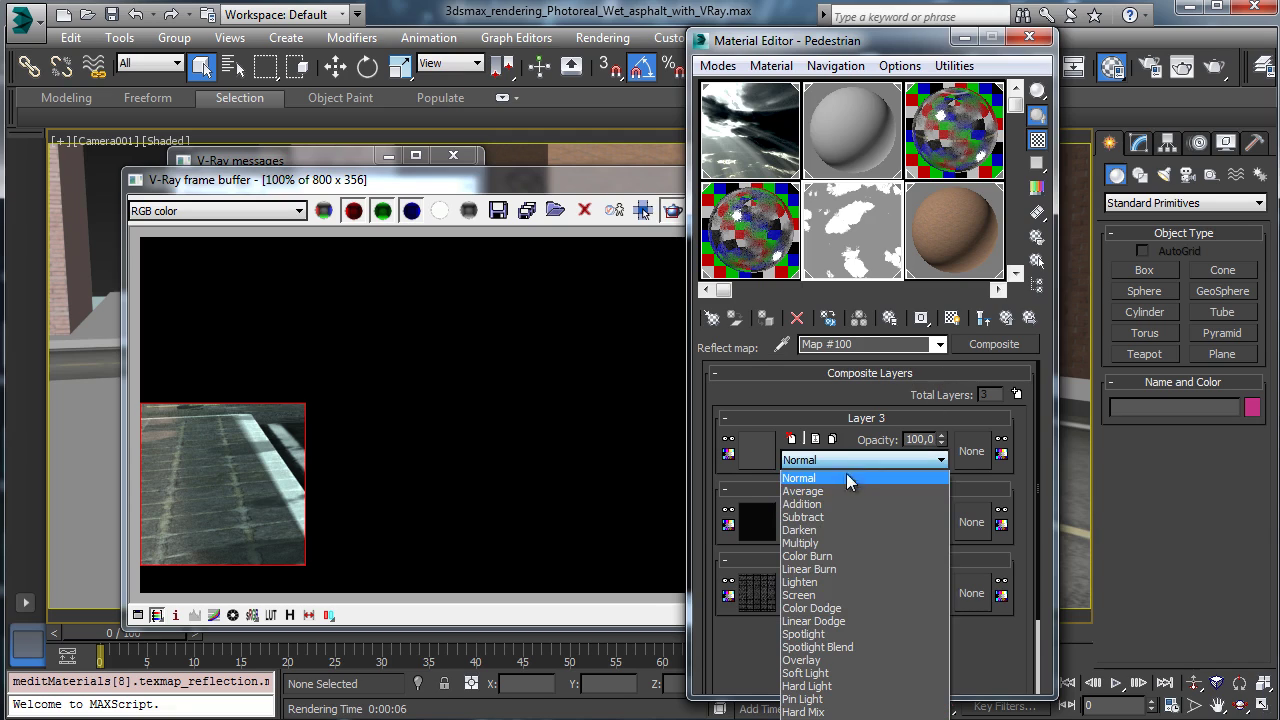
left_click(836, 503)
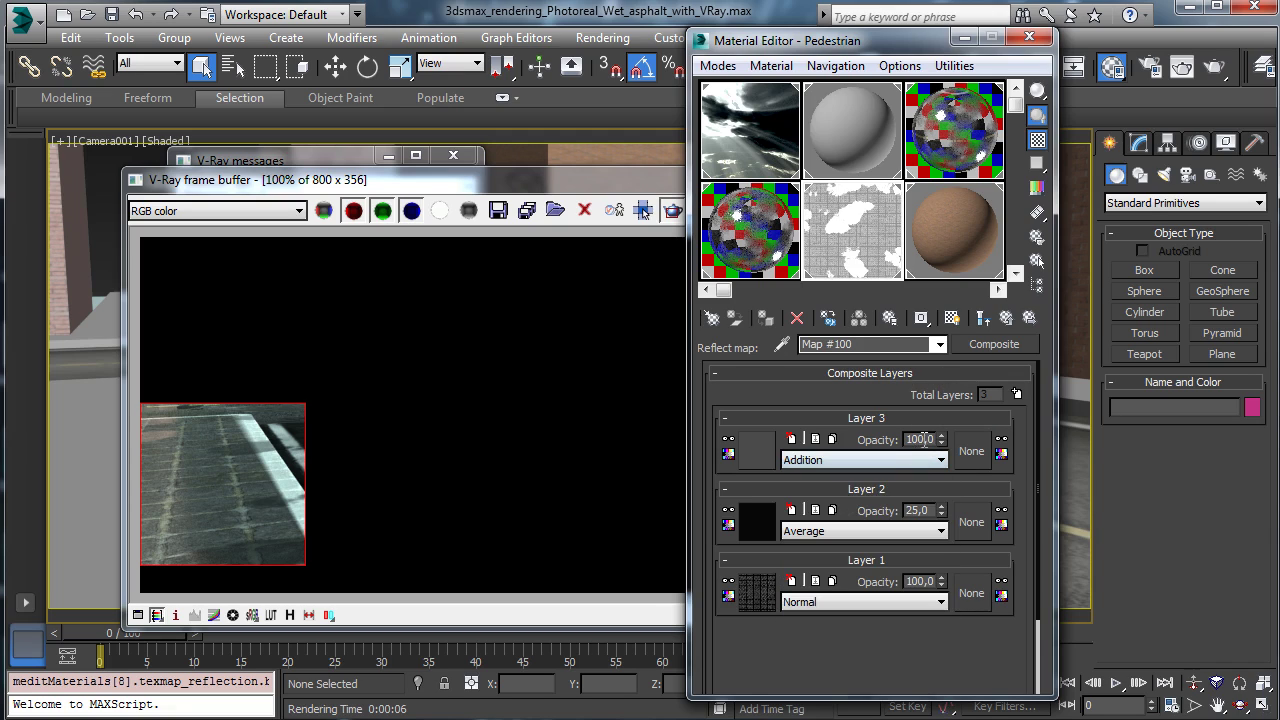
left_click(920, 439)
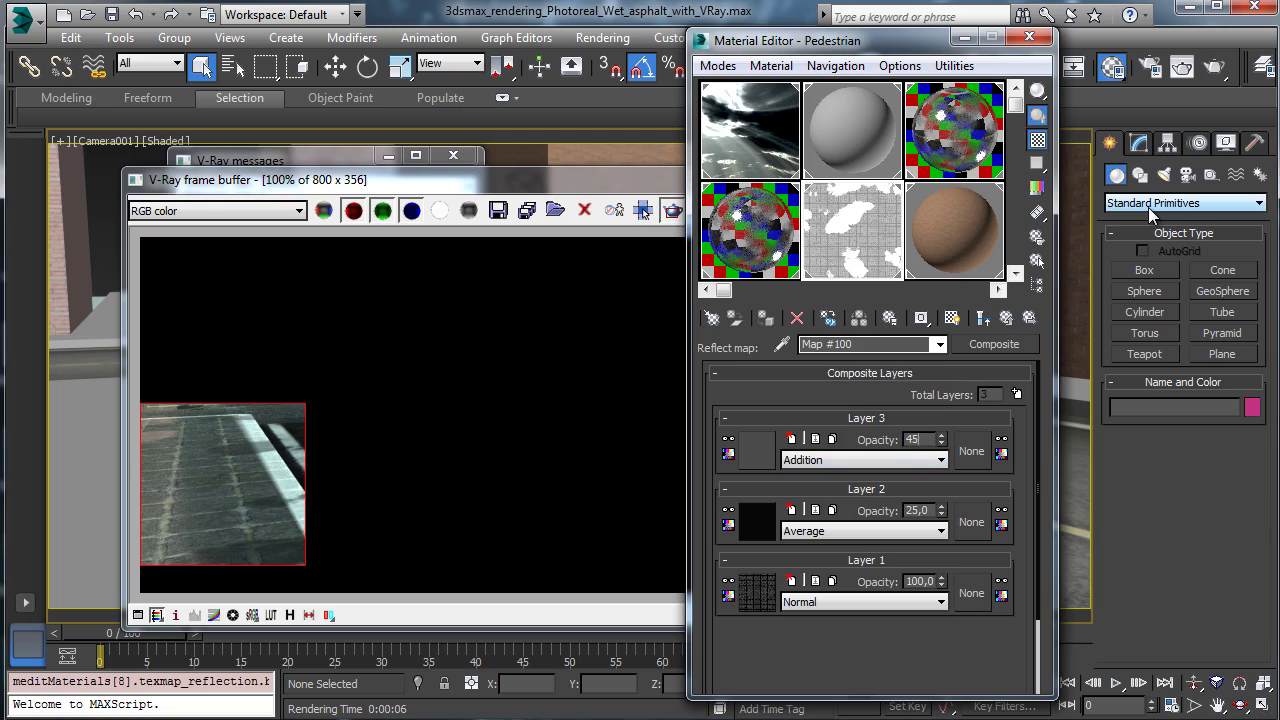
type("45")
key("Return")
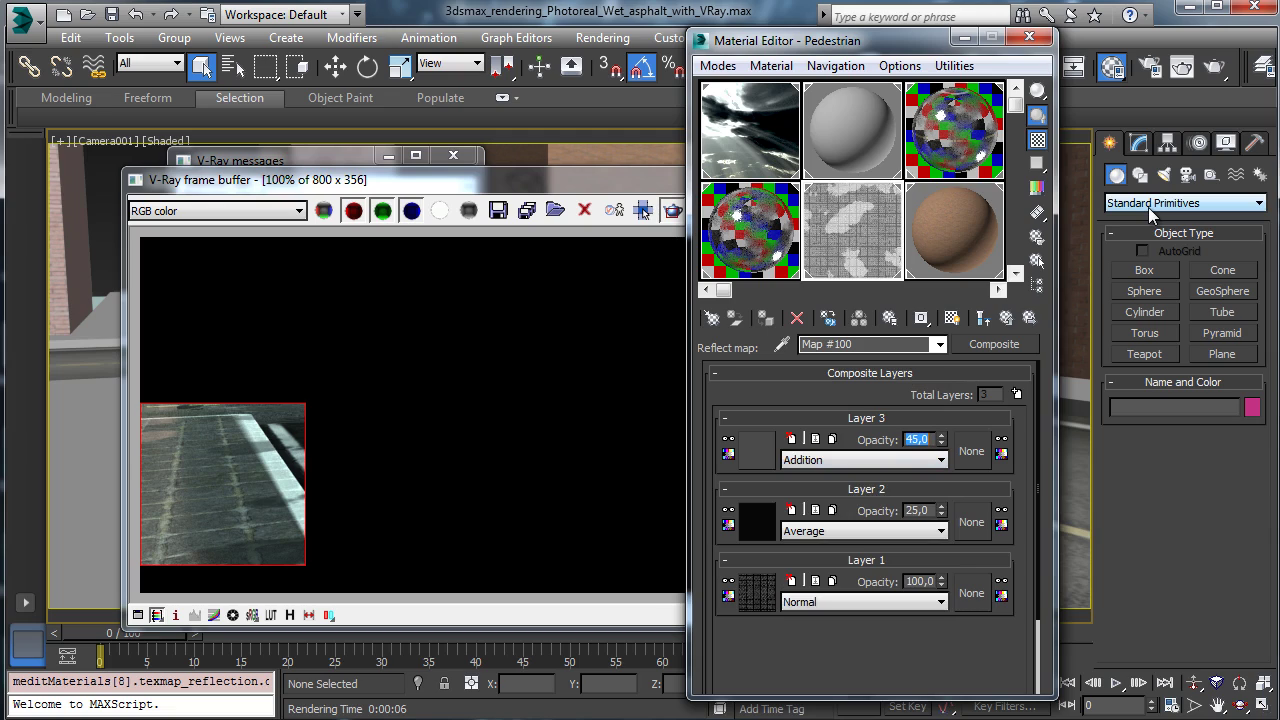
left_click(1007, 320)
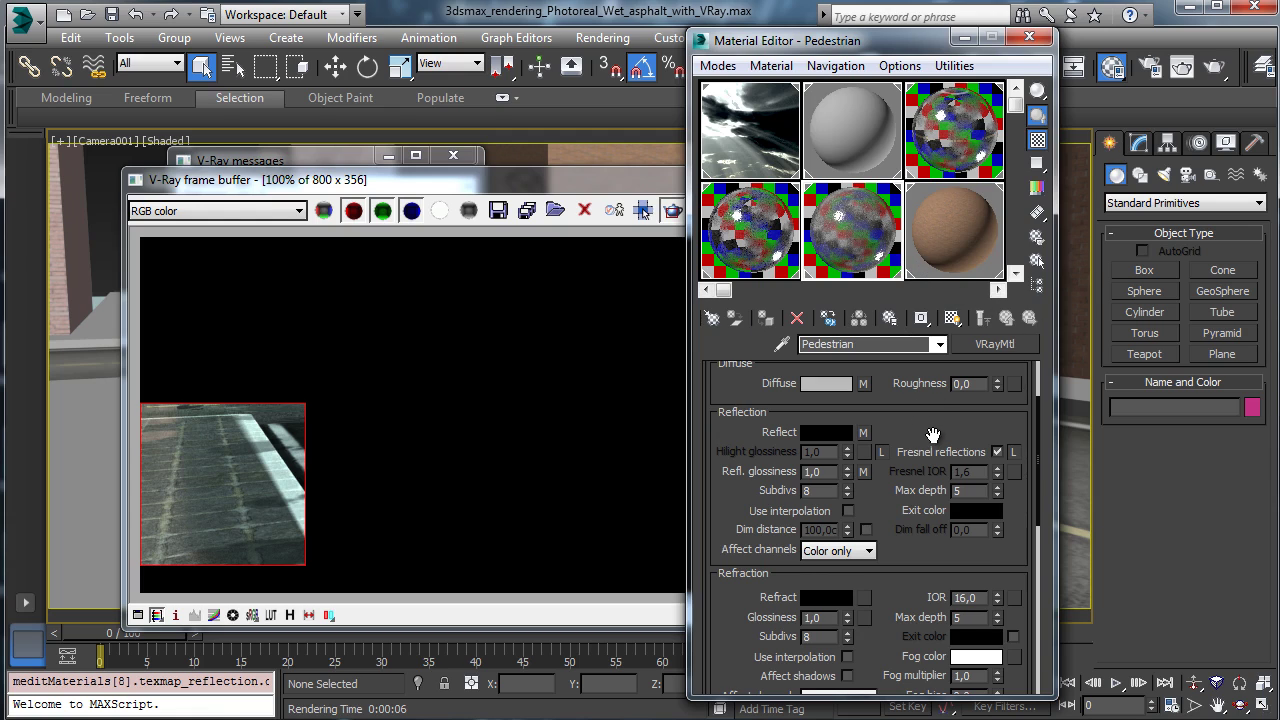
Copy the bump composite map from the original Arch & Design Pedestrian material's special purpose maps.
scroll(937, 430, "down", 6)
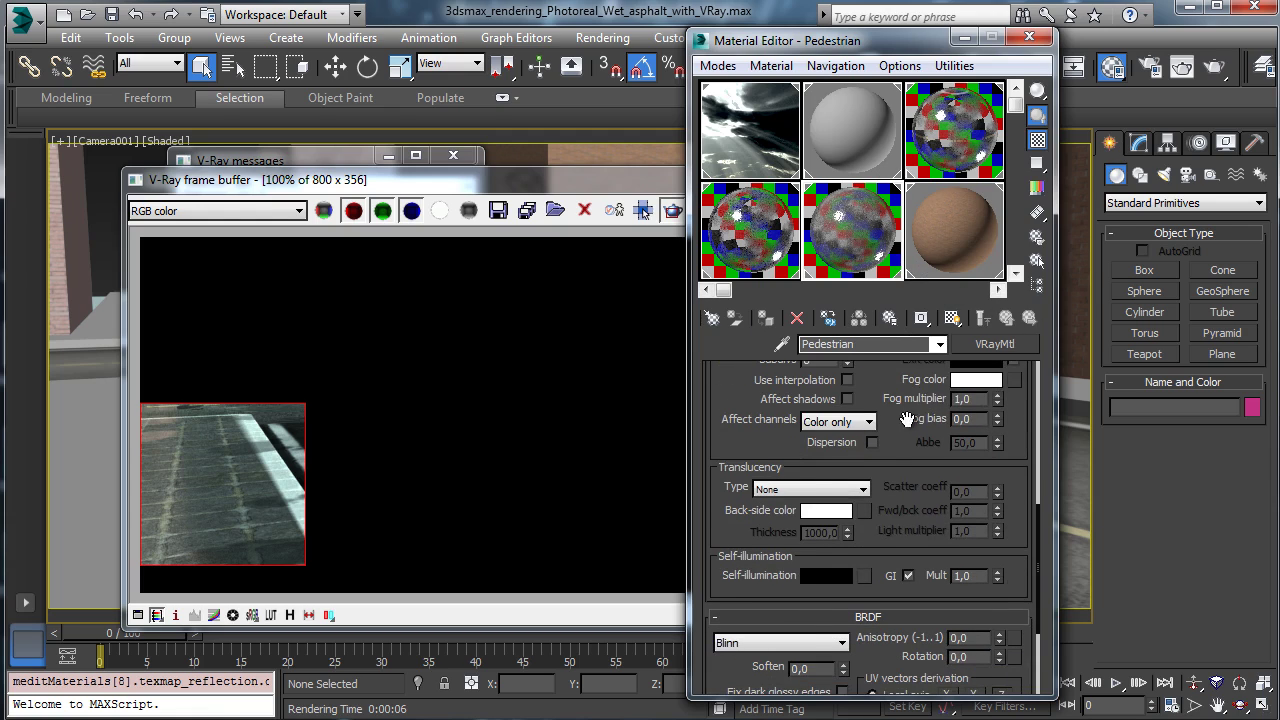
middle_click_drag(943, 214, 928, 218)
left_click(966, 229)
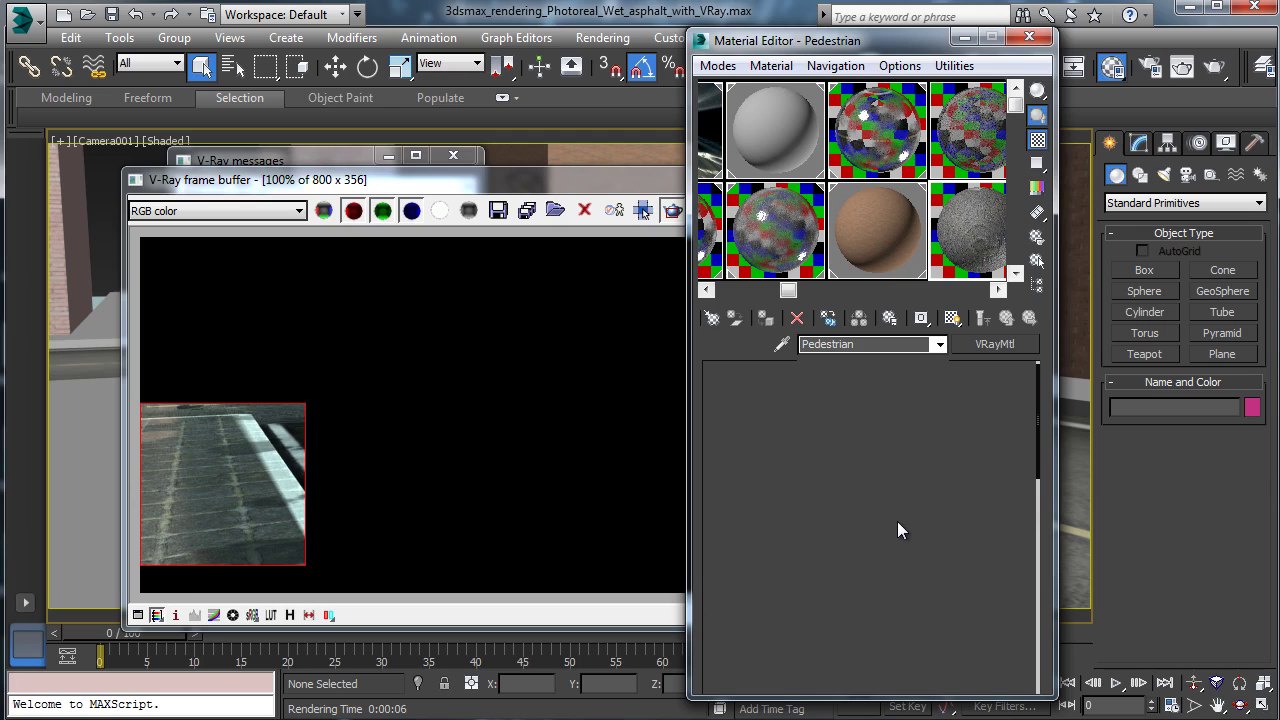
scroll(891, 508, "down", 15)
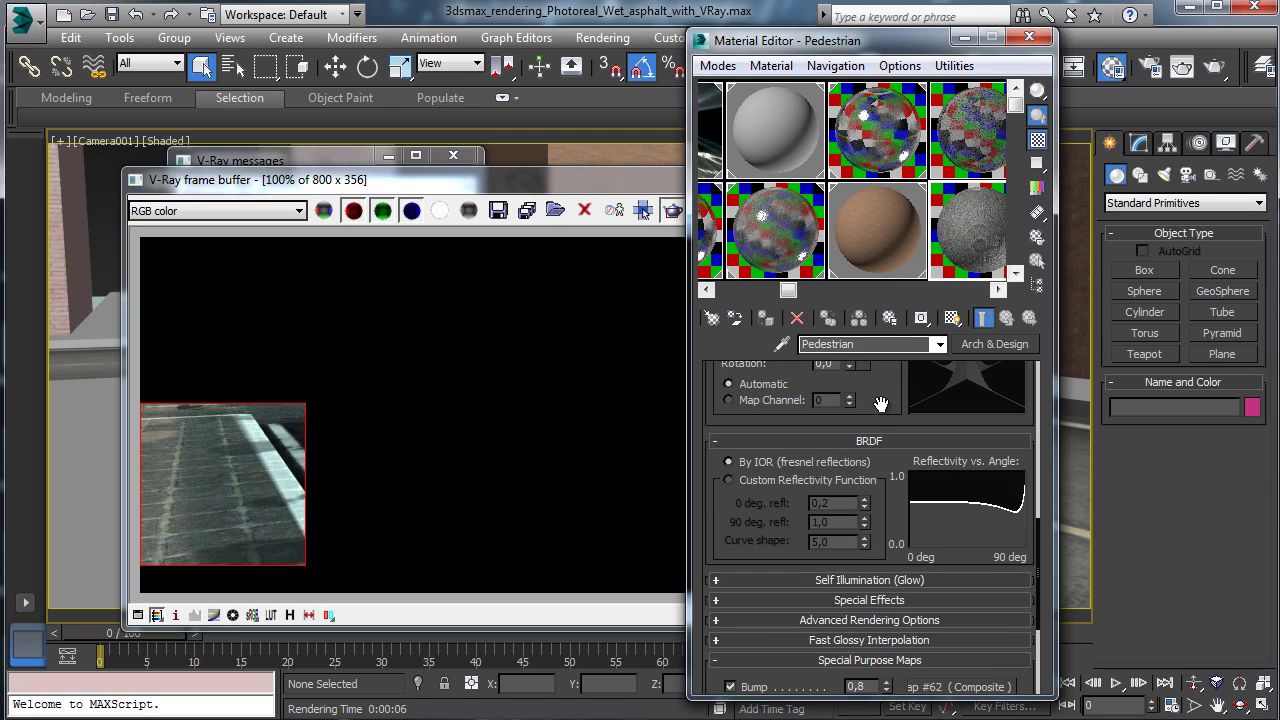
scroll(880, 403, "down", 5)
right_click(960, 499)
left_click(990, 534)
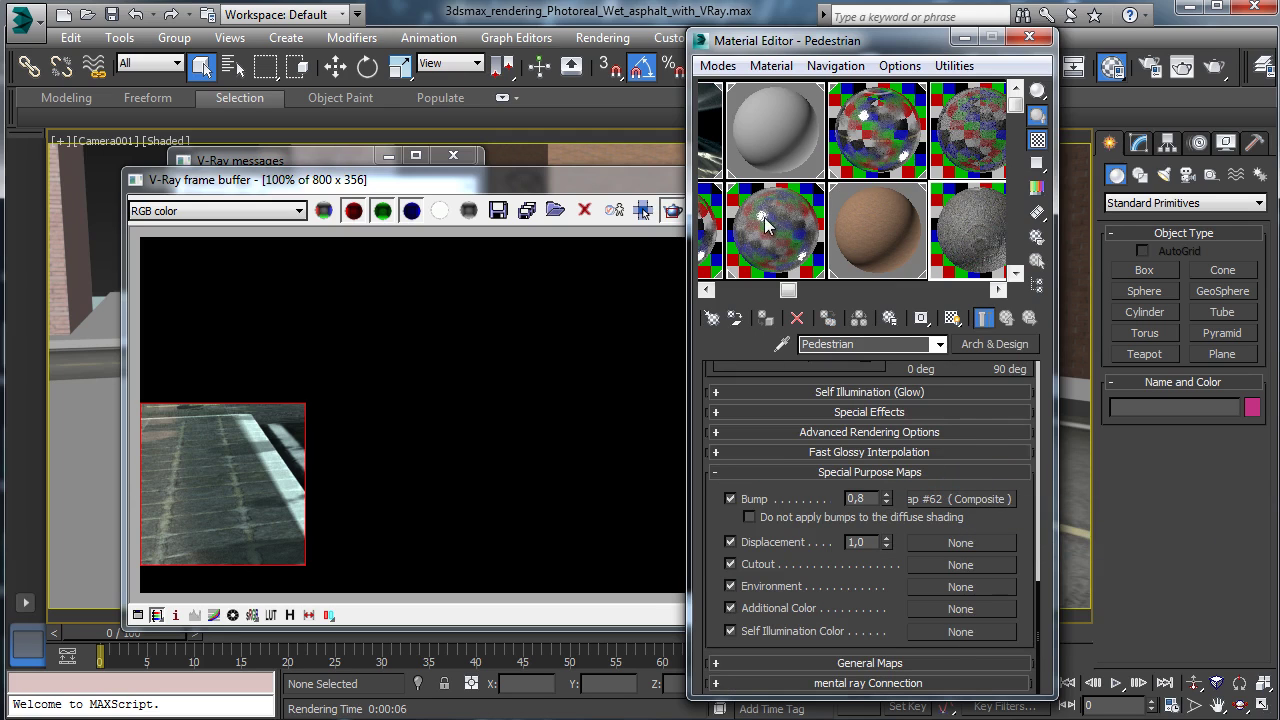
Paste the copied composite as a copy into the bump slot of the VRayMtl Pedestrian material.
left_click(764, 217)
scroll(937, 487, "down", 10)
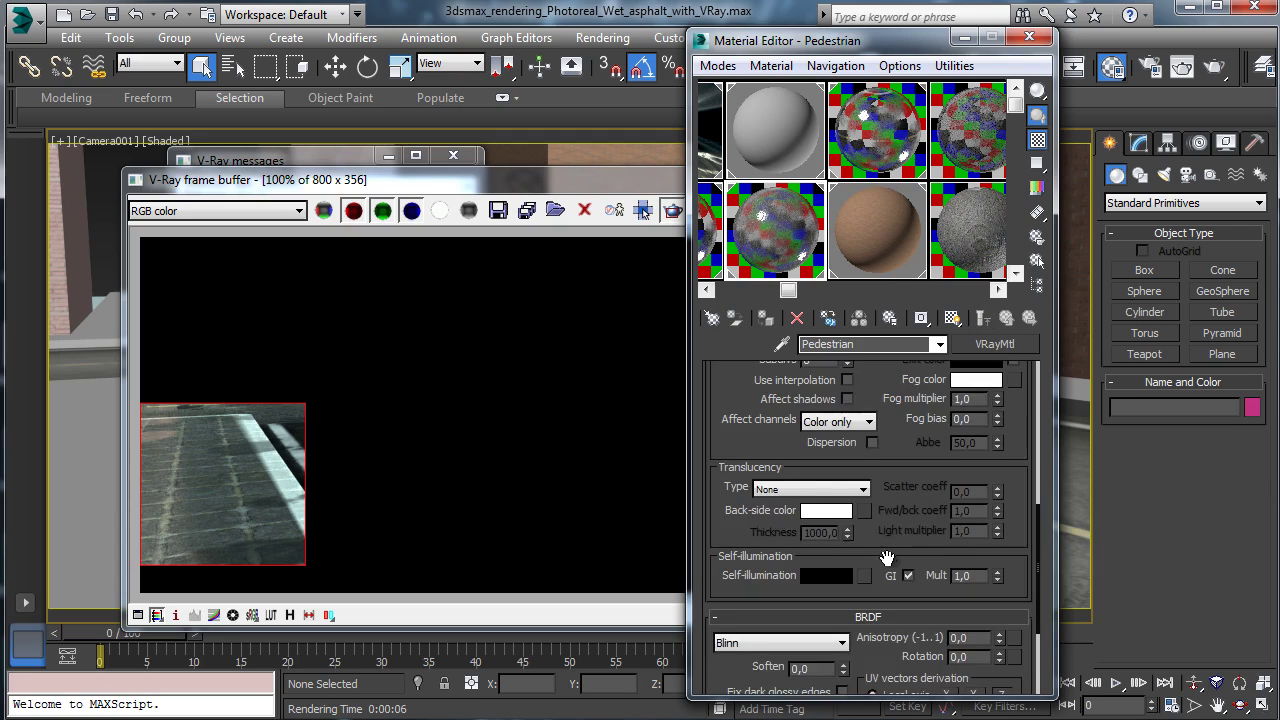
left_click_drag(887, 558, 815, 130)
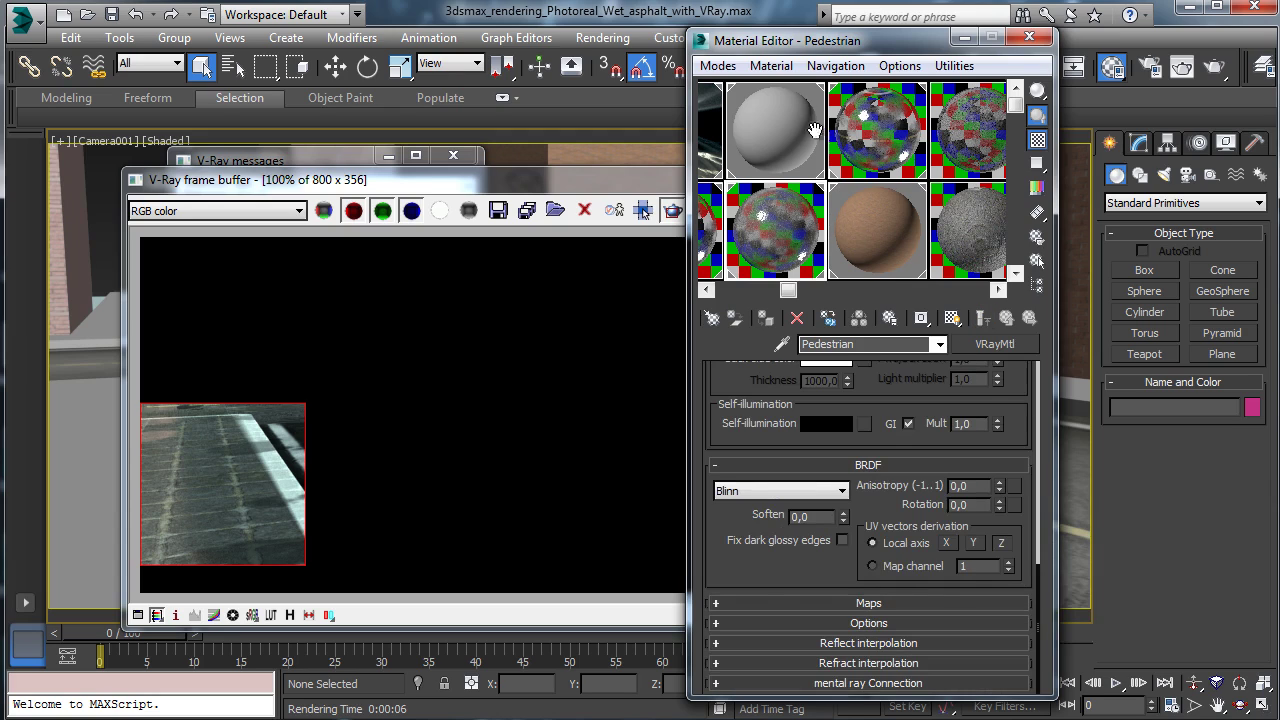
left_click(895, 601)
right_click(862, 667)
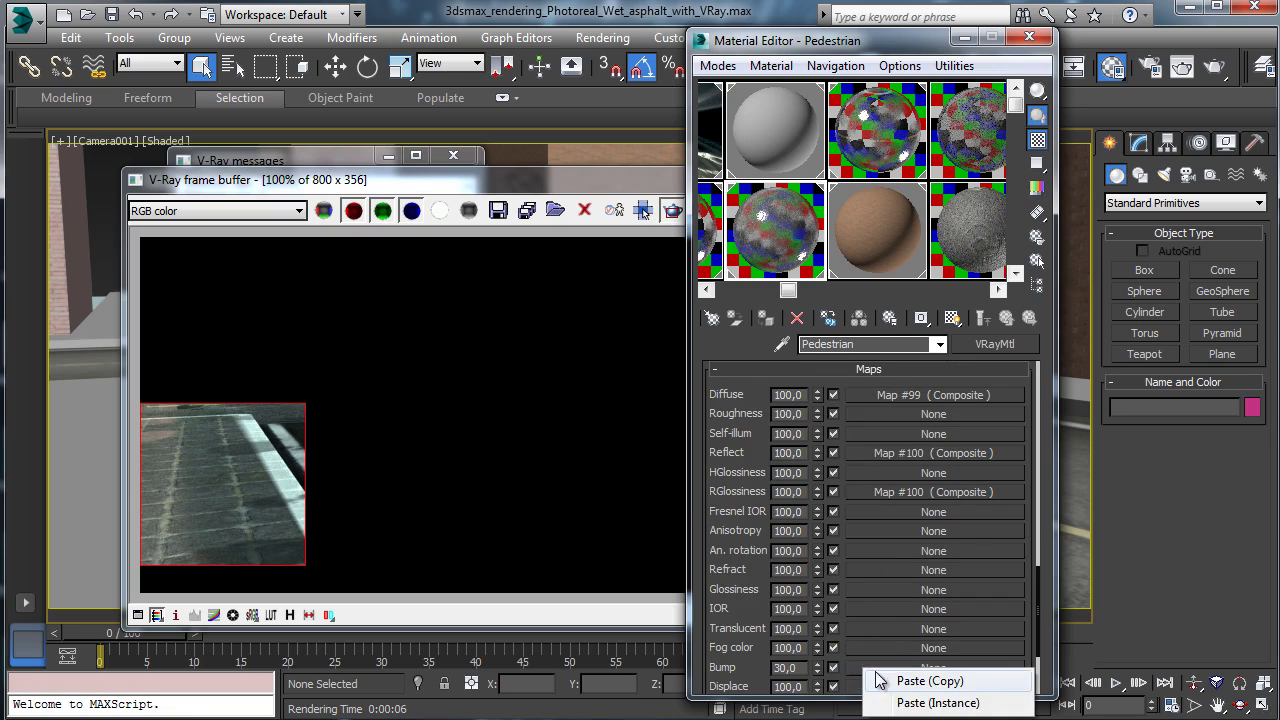
left_click(875, 678)
Check the pasted bump composite, set the Pedestrian bump amount to 10 and render the sidewalk region.
left_click(905, 667)
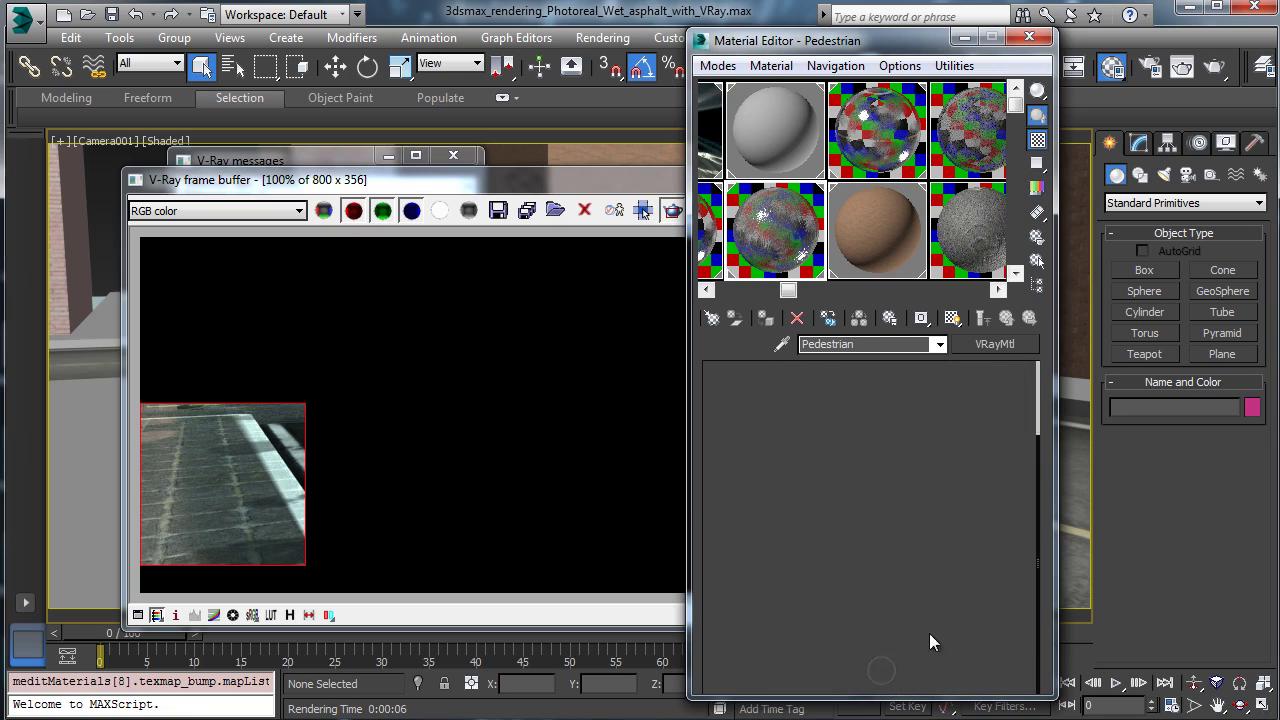
left_click(983, 317)
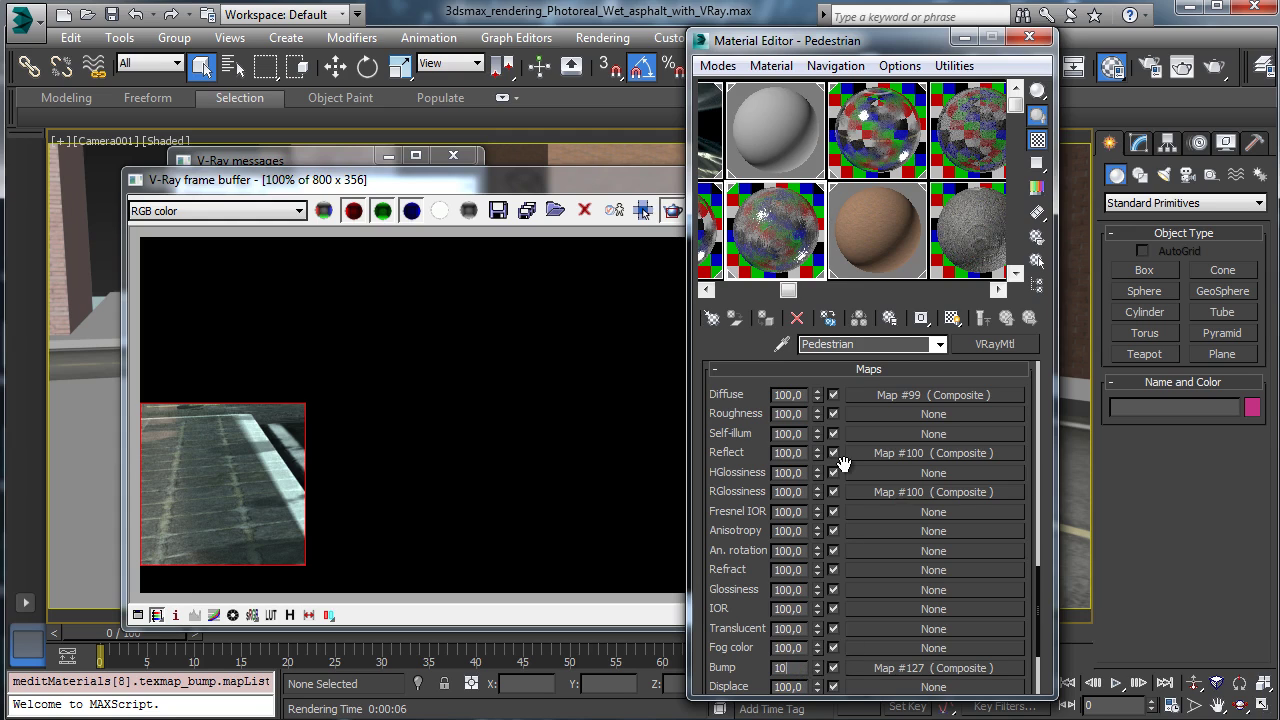
left_click(578, 184)
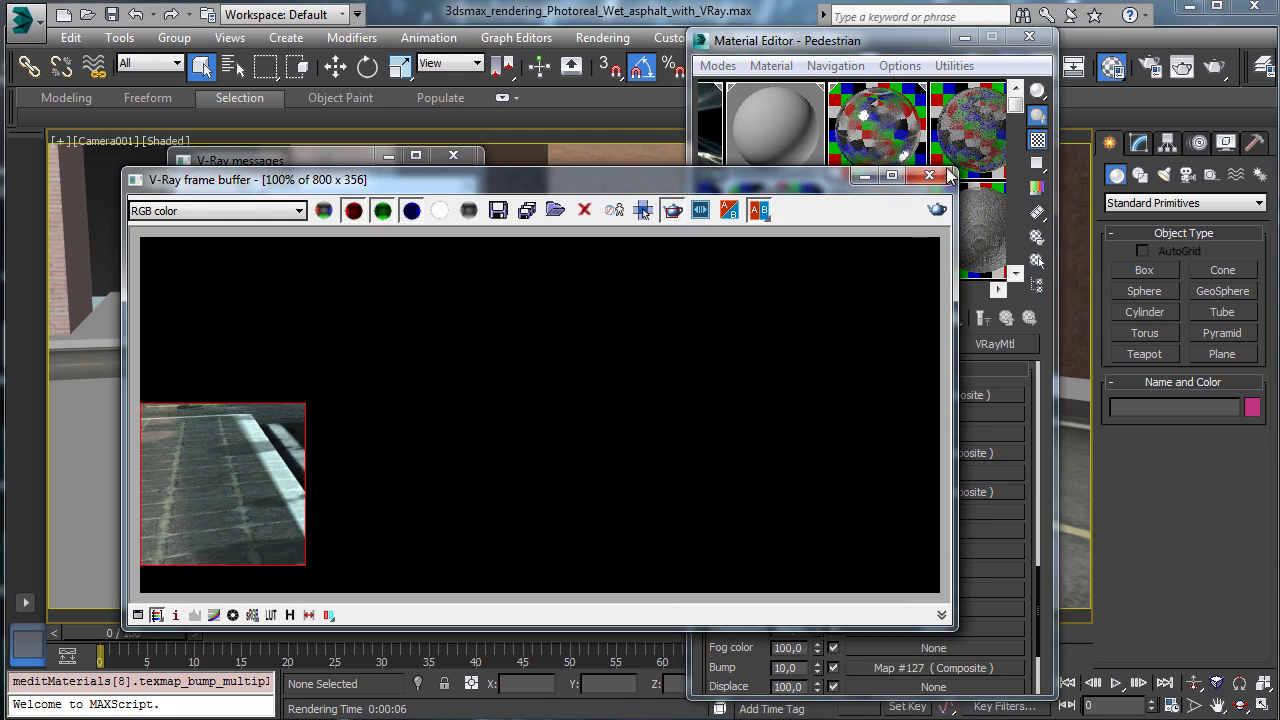
left_click(936, 210)
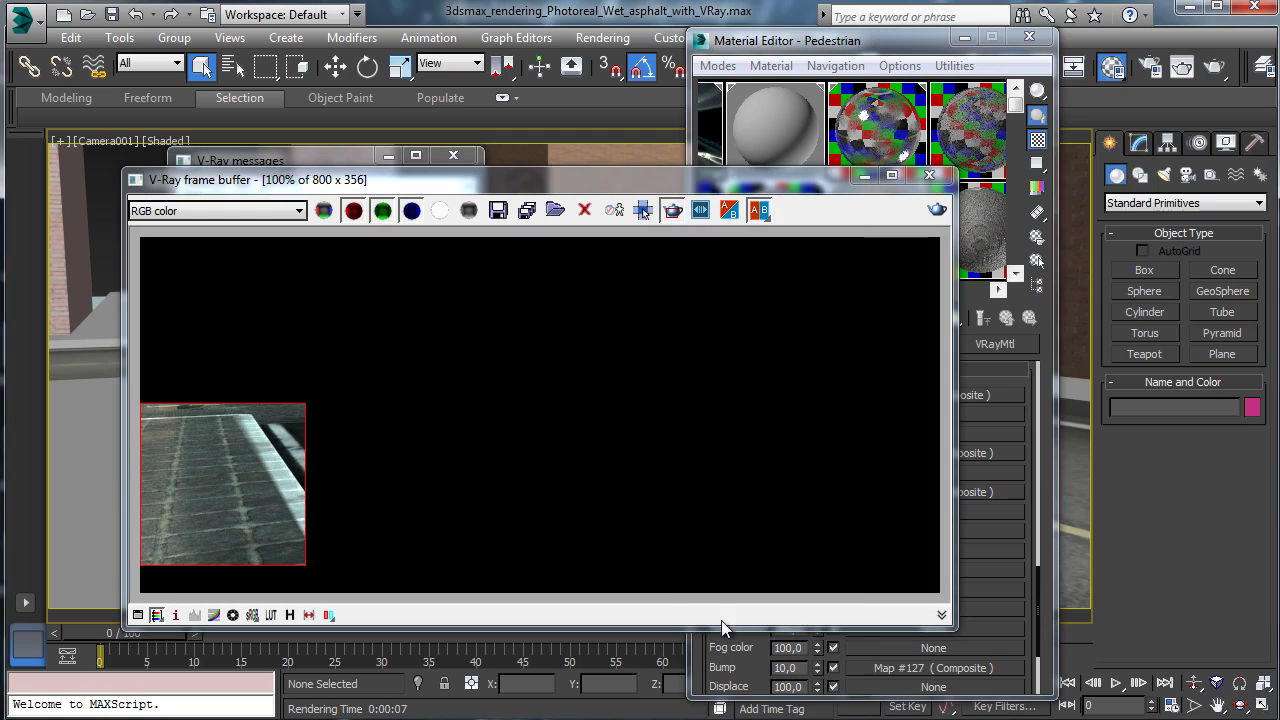
Copy the diffuse colour map of the Arch & Design Building material.
left_click(864, 176)
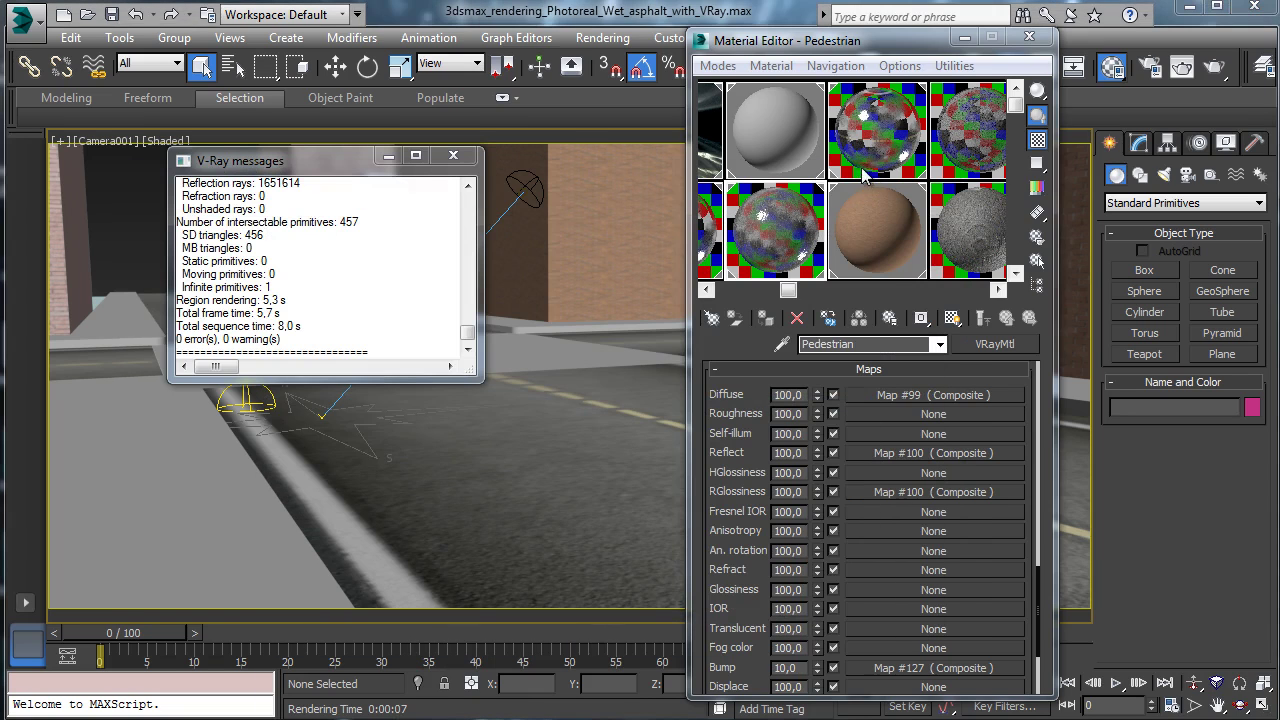
middle_click_drag(864, 176, 951, 88)
left_click(954, 140)
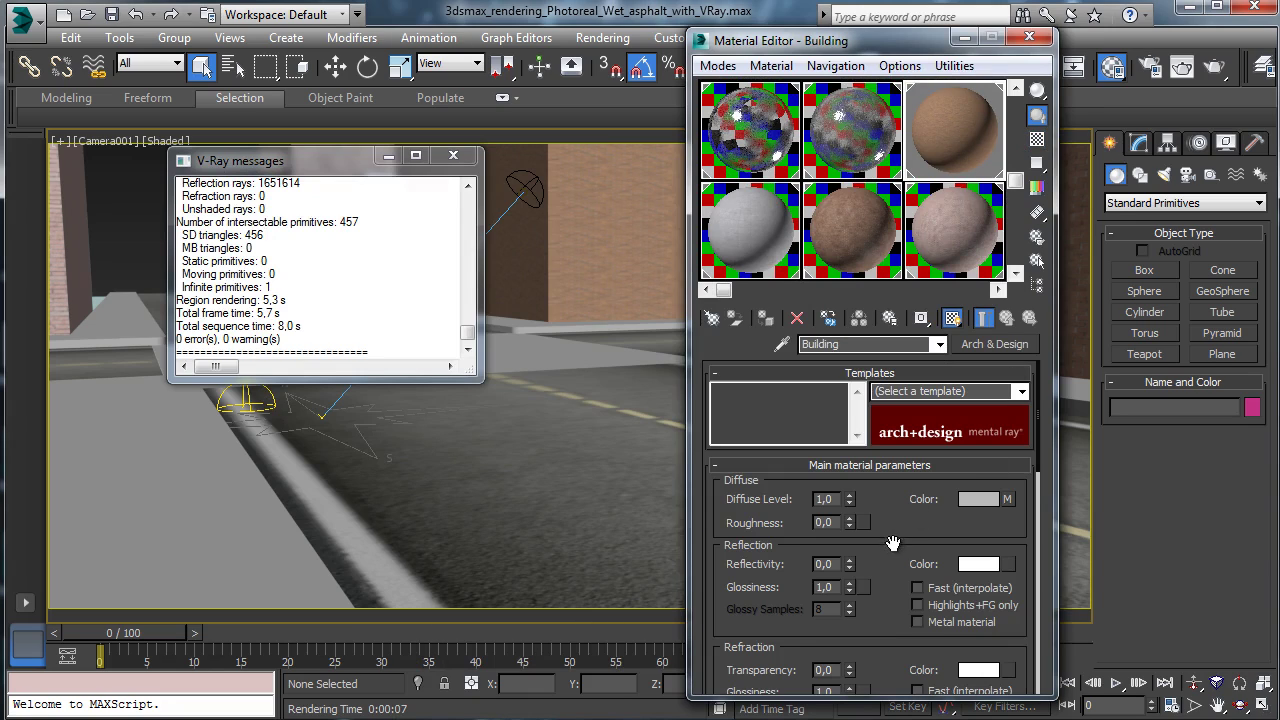
scroll(893, 543, "down", 10)
scroll(889, 385, "up", 10)
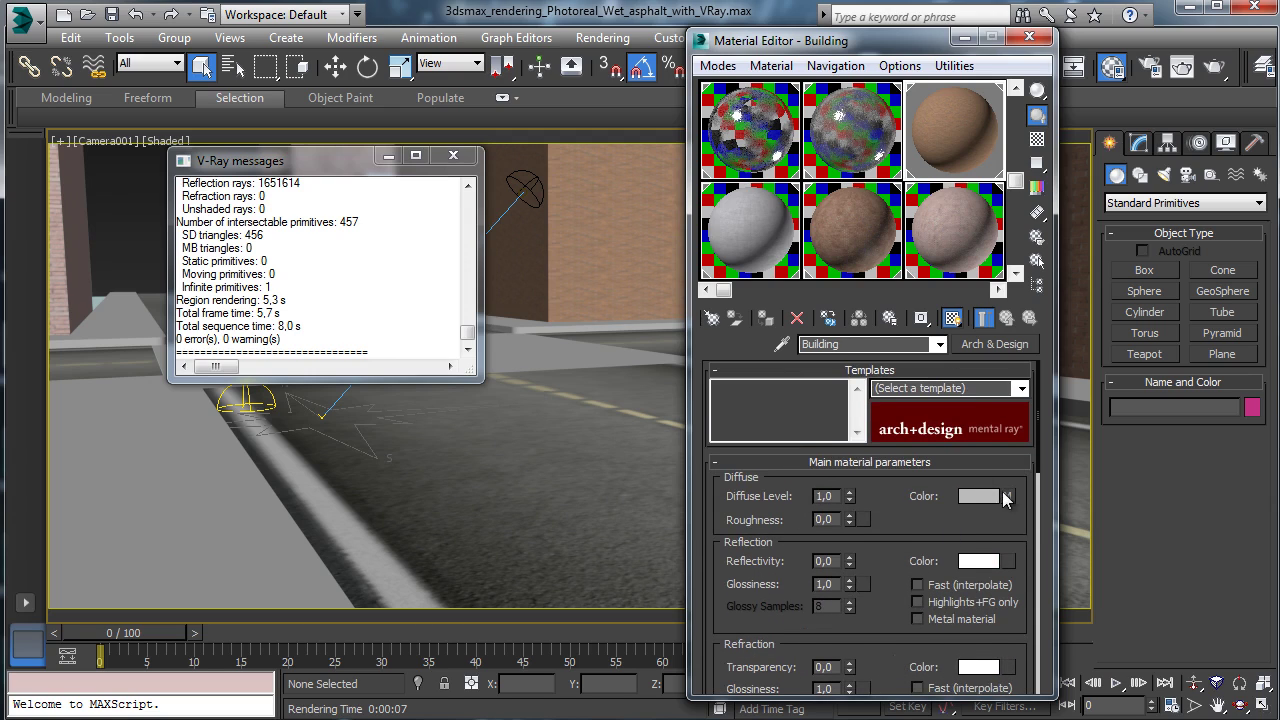
right_click(1005, 500)
left_click(1055, 532)
Convert the Building material to VRayMtl and paste the copied map as a copy into its diffuse slot.
left_click(995, 344)
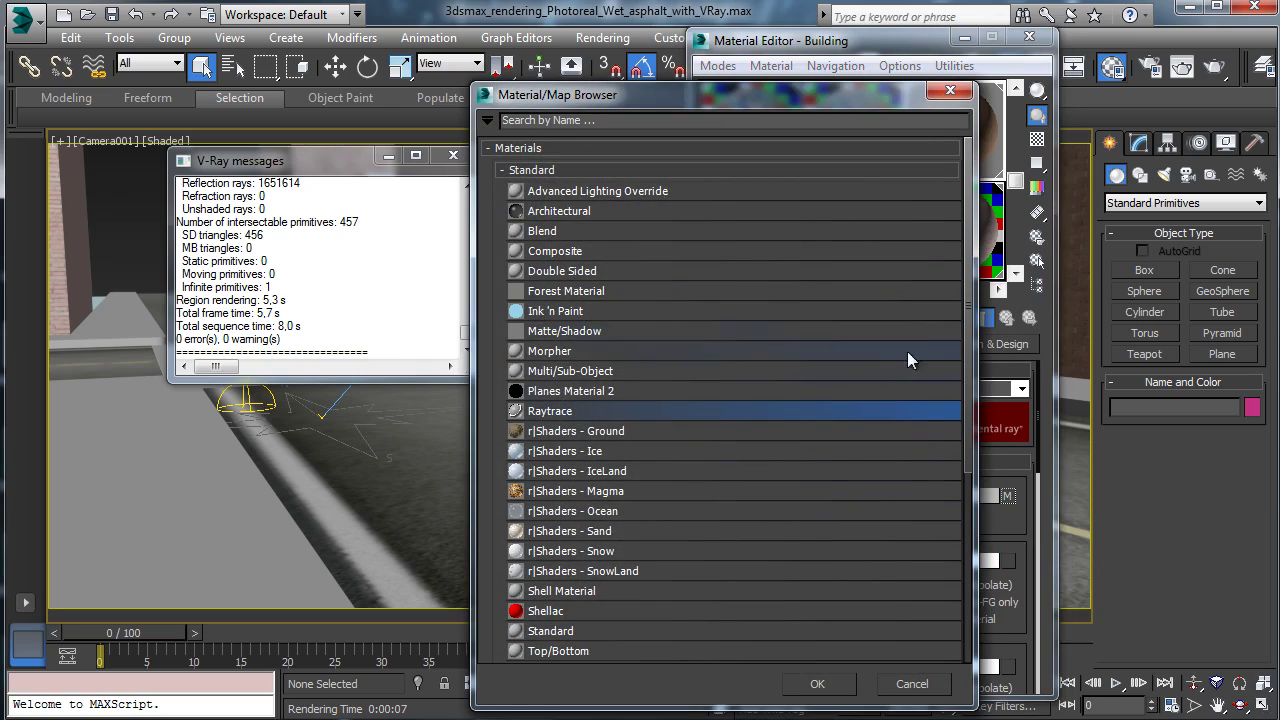
left_click_drag(969, 340, 960, 530)
left_click(523, 418)
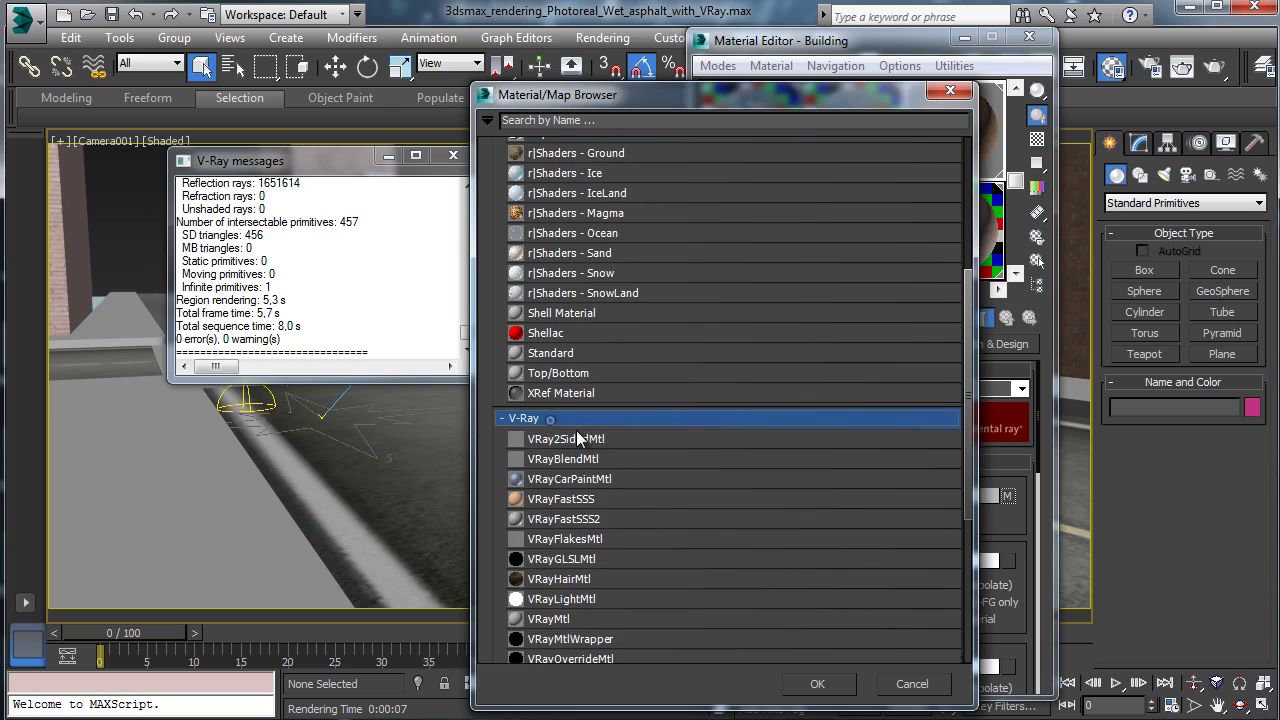
left_click(556, 620)
left_click(838, 688)
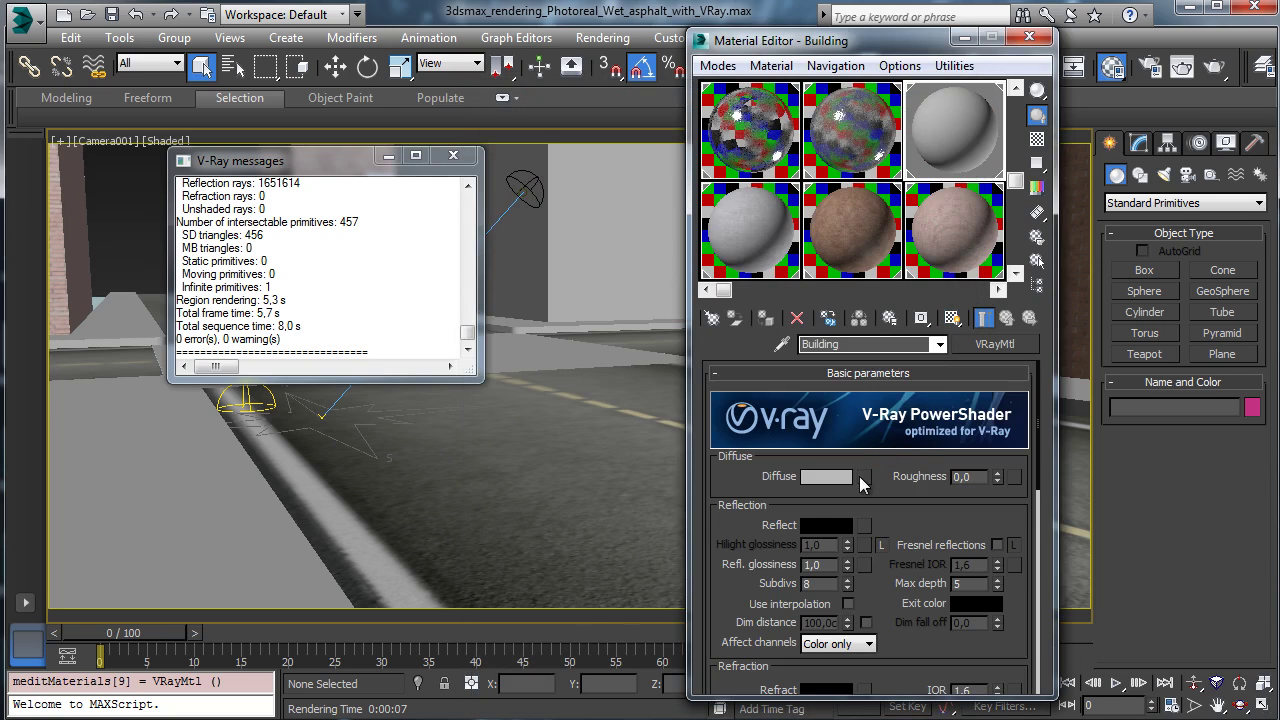
right_click(859, 476)
left_click(904, 496)
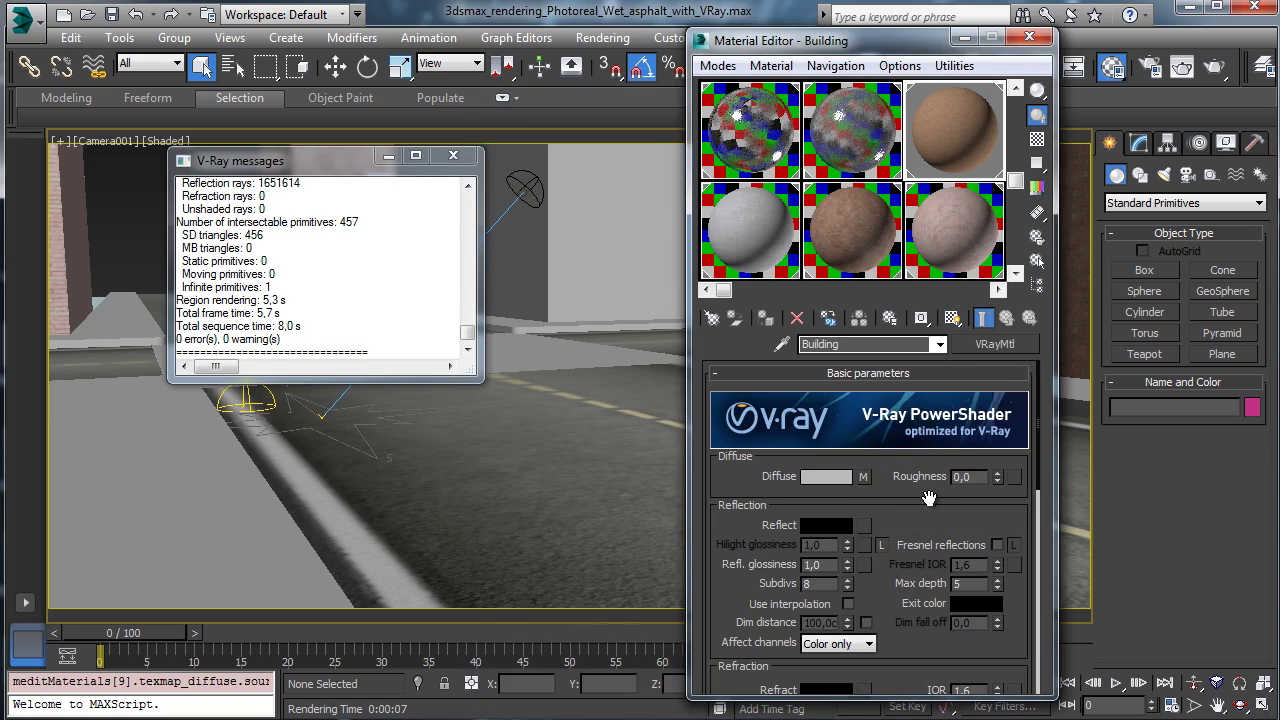
Convert Building_02 to VRayMtl, carrying its original diffuse map over as a copy.
left_click(749, 238)
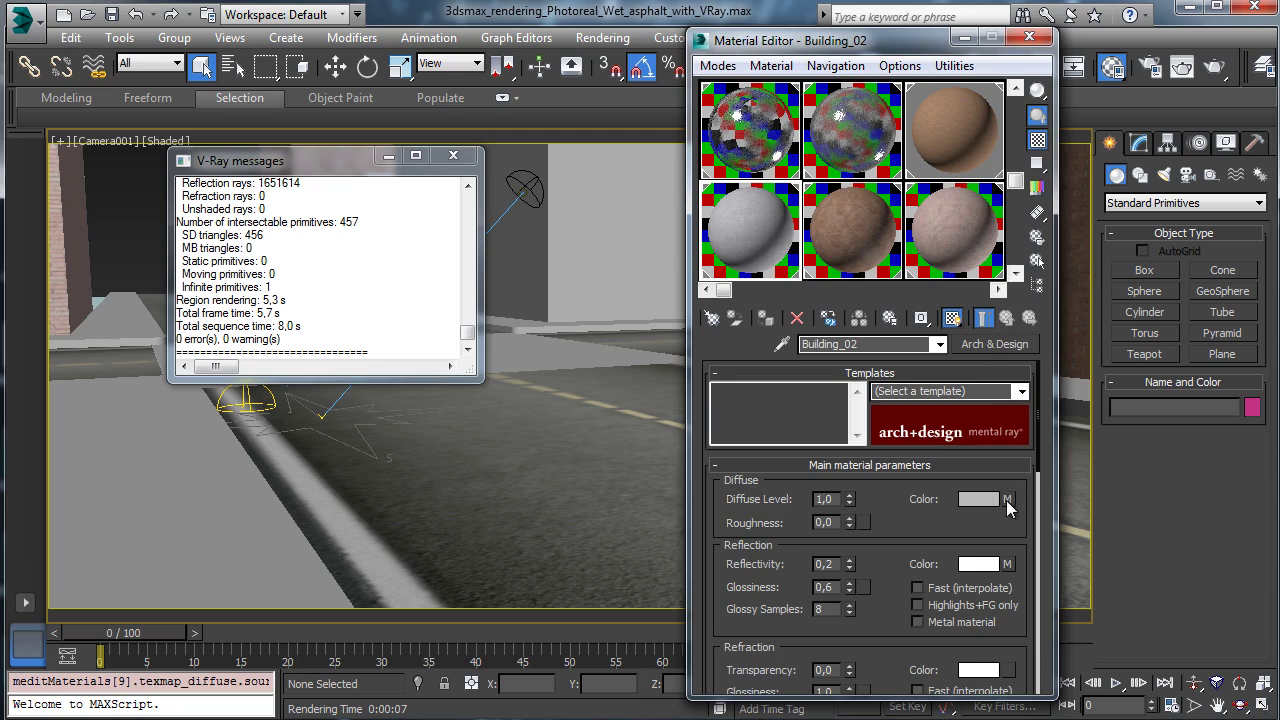
right_click(1008, 507)
left_click(1035, 537)
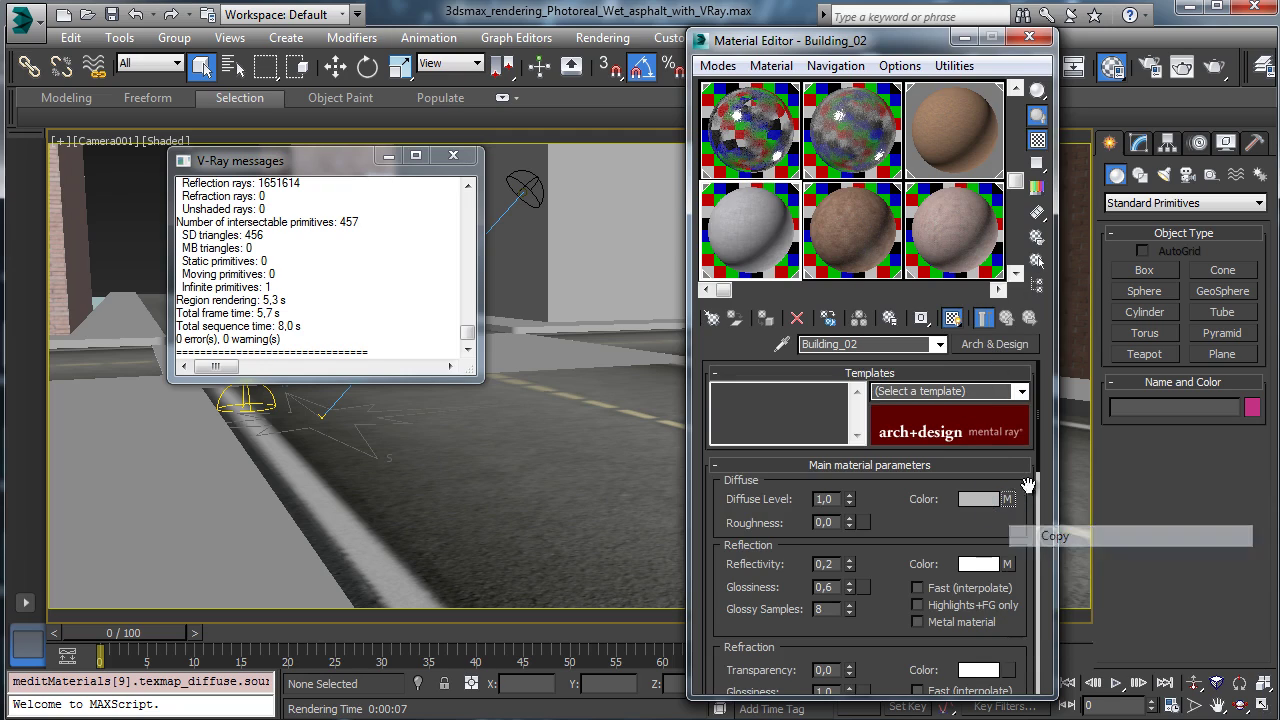
left_click(1005, 346)
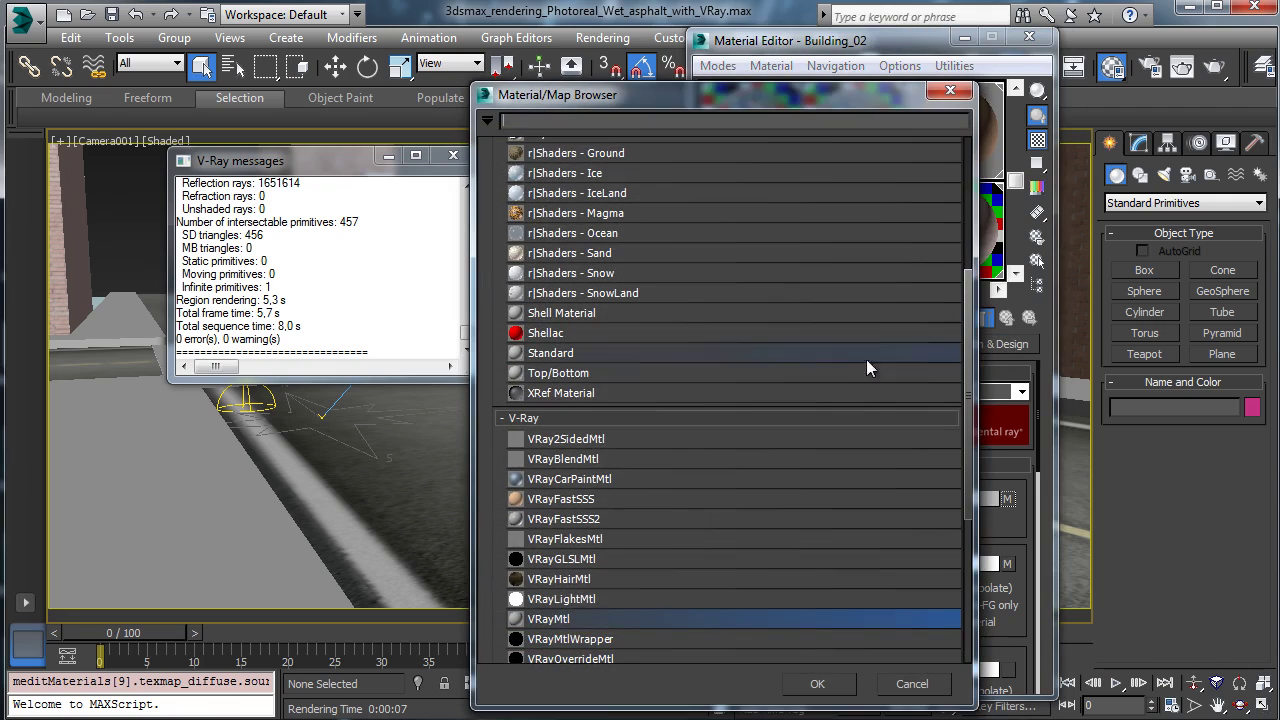
left_click(818, 684)
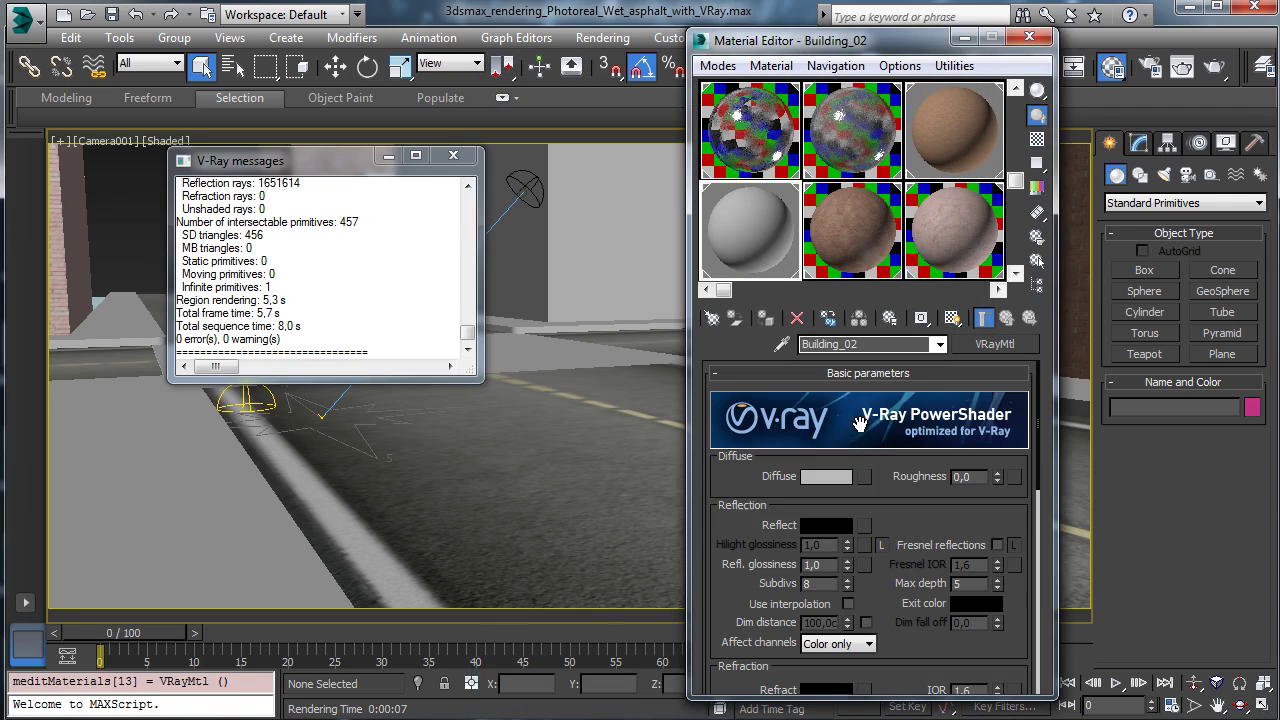
right_click(866, 478)
left_click(905, 496)
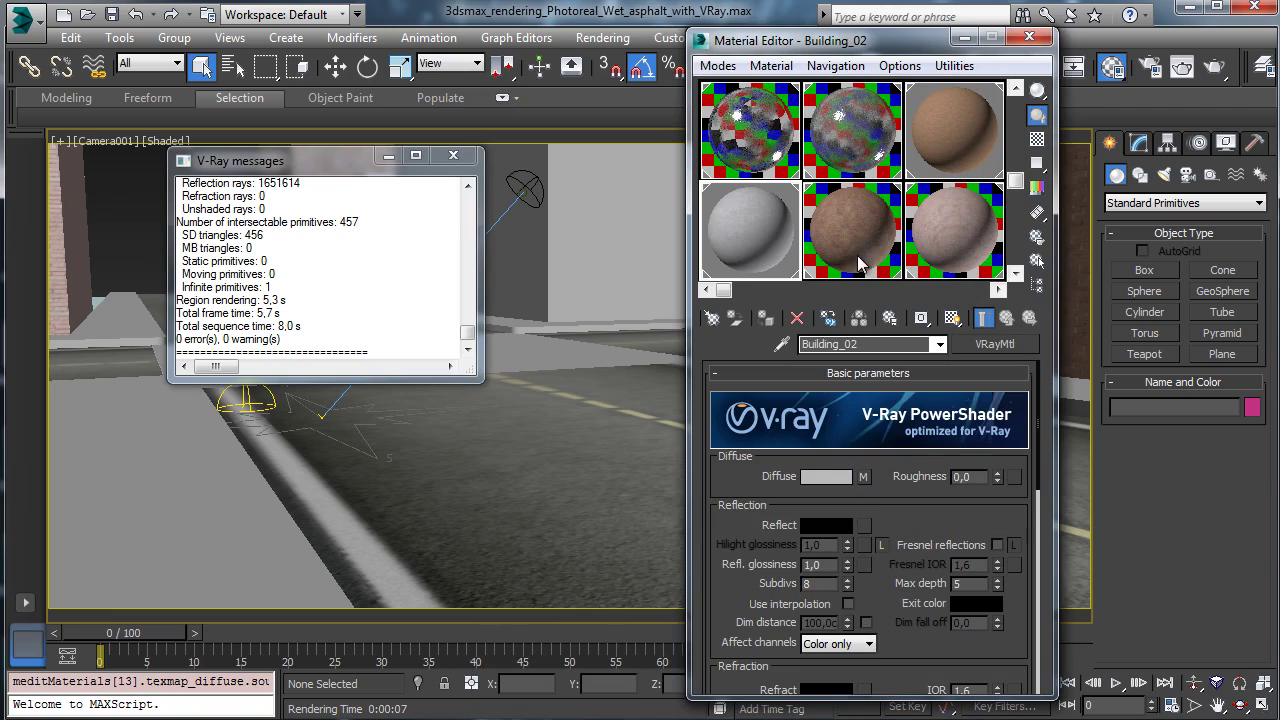
Convert Building_03 to VRayMtl, carrying its original diffuse map over as a copy.
left_click(852, 260)
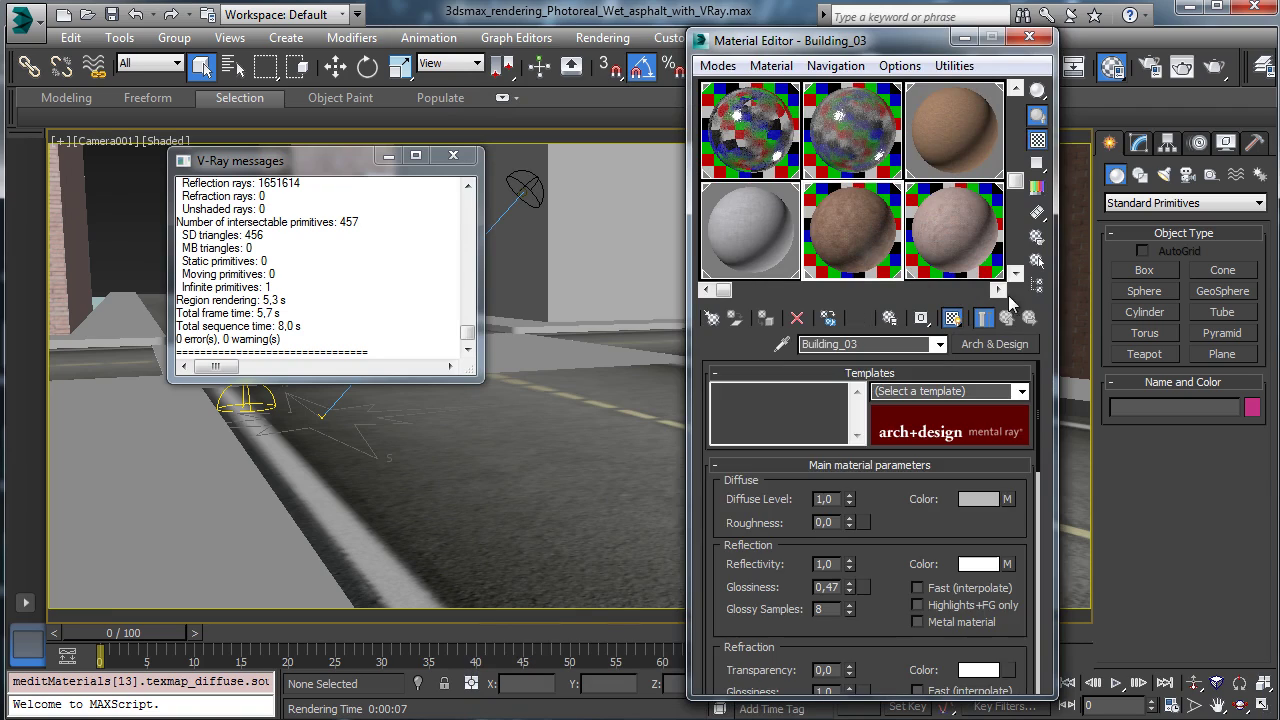
right_click(1008, 500)
left_click(1035, 530)
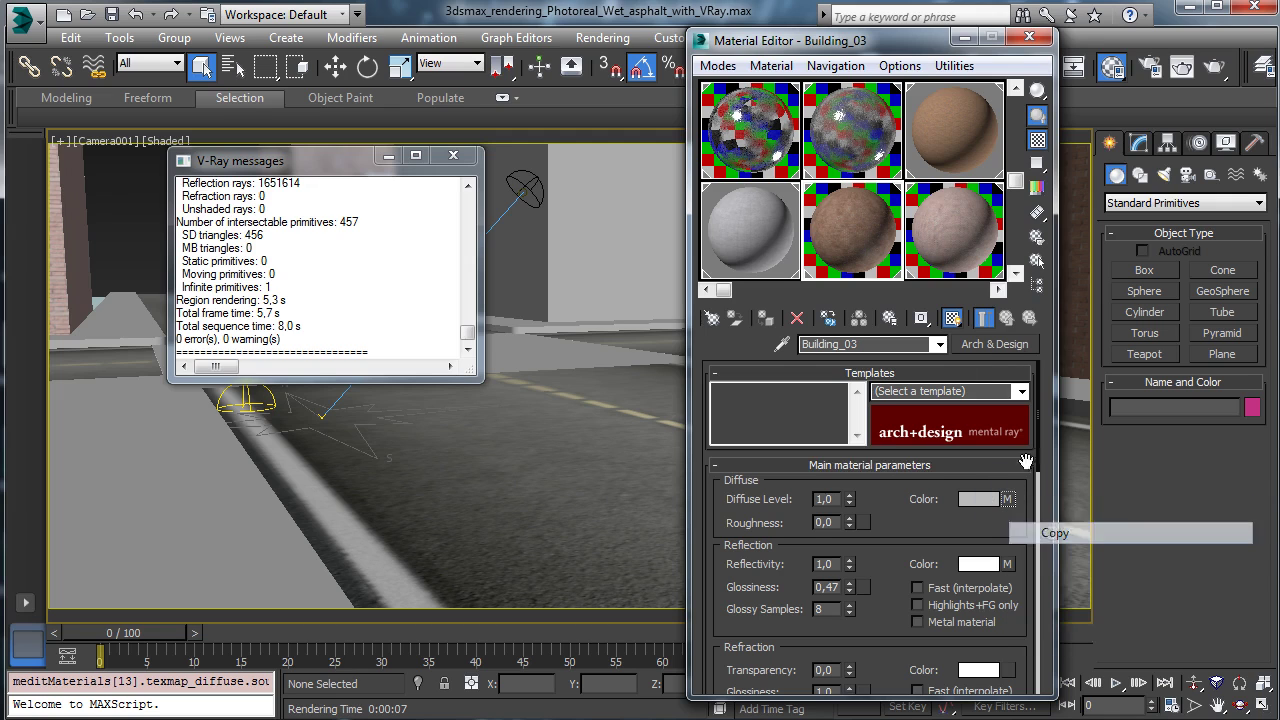
left_click(1010, 343)
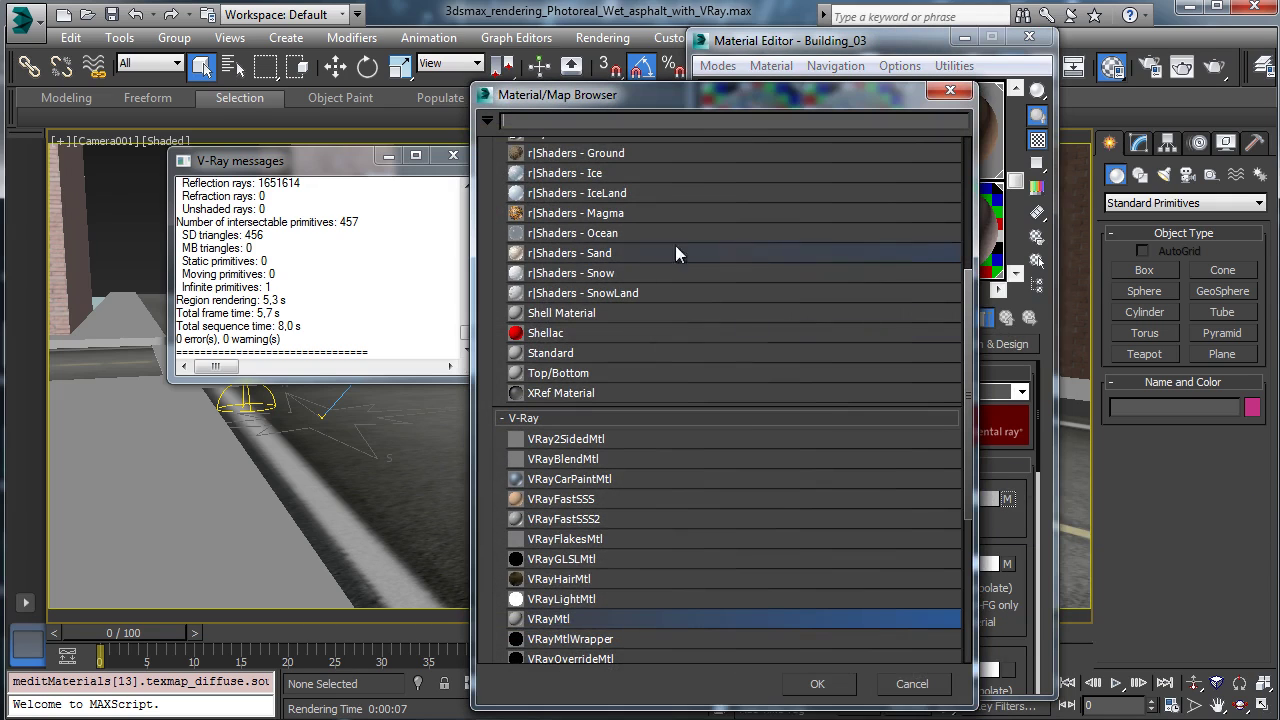
double_click(555, 619)
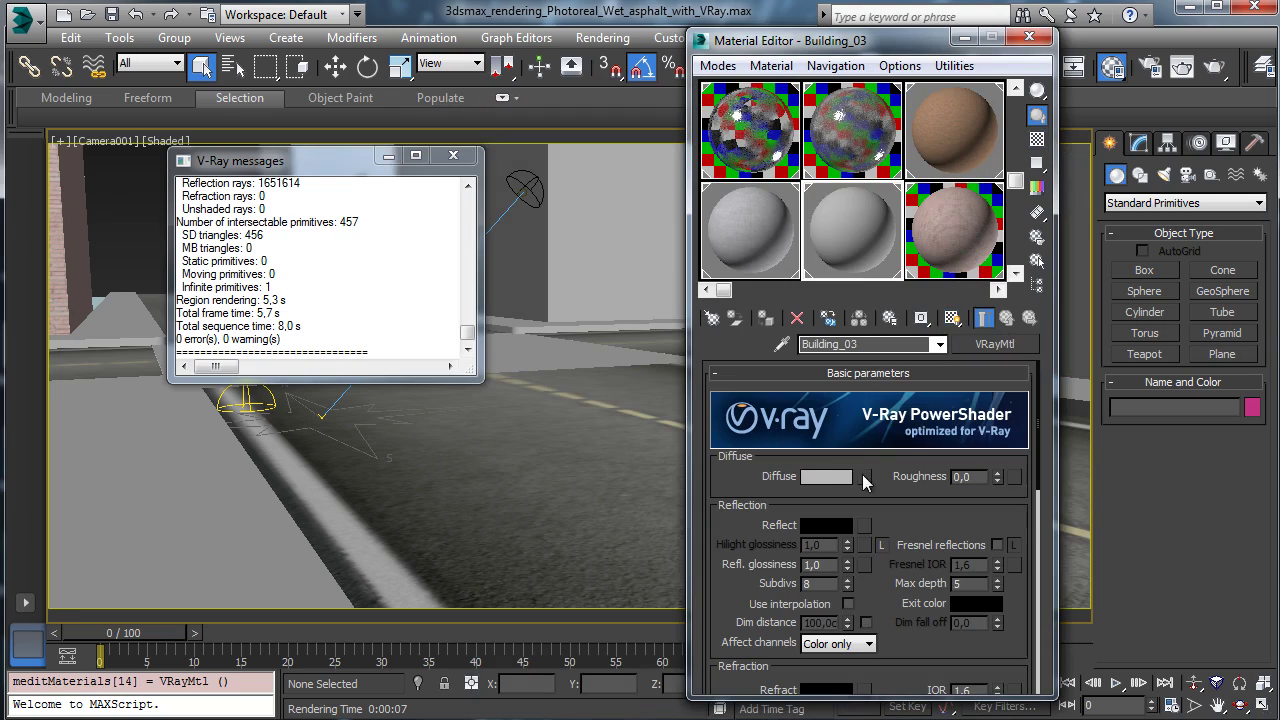
right_click(866, 478)
left_click(895, 491)
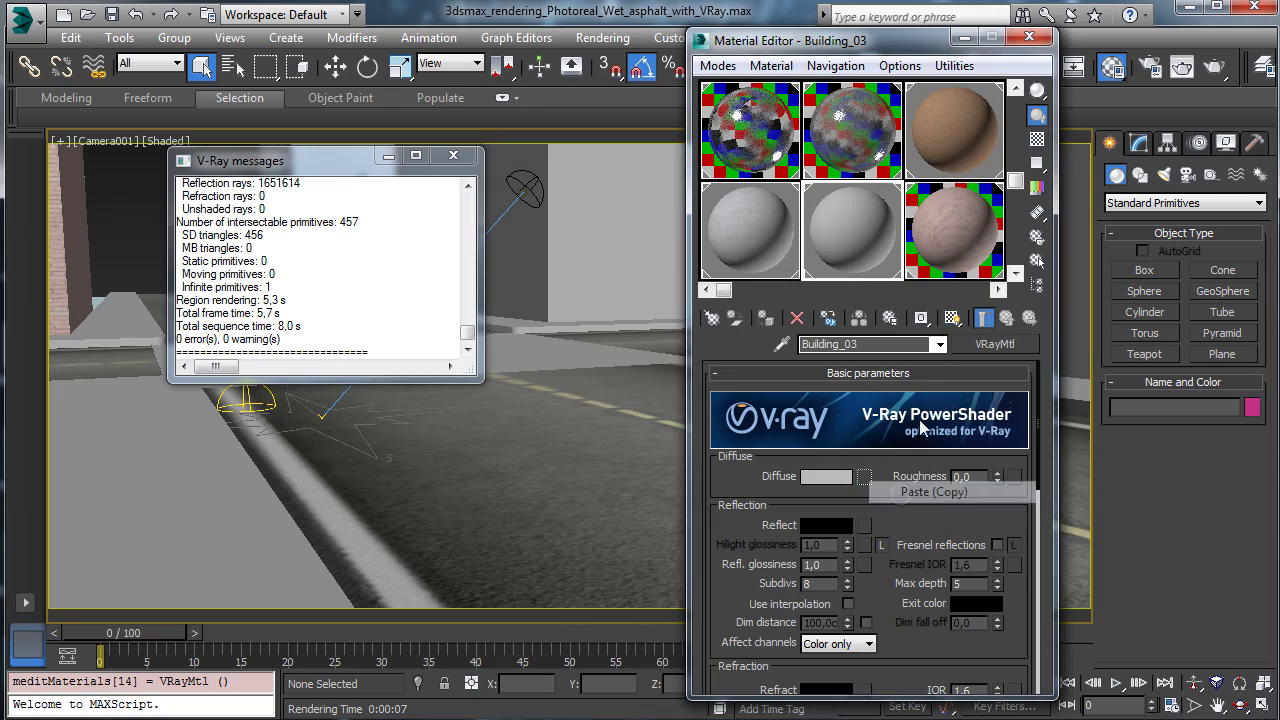
Convert Building_04 to VRayMtl with a copy of its original diffuse map, close the material editor and save the scene.
left_click(967, 258)
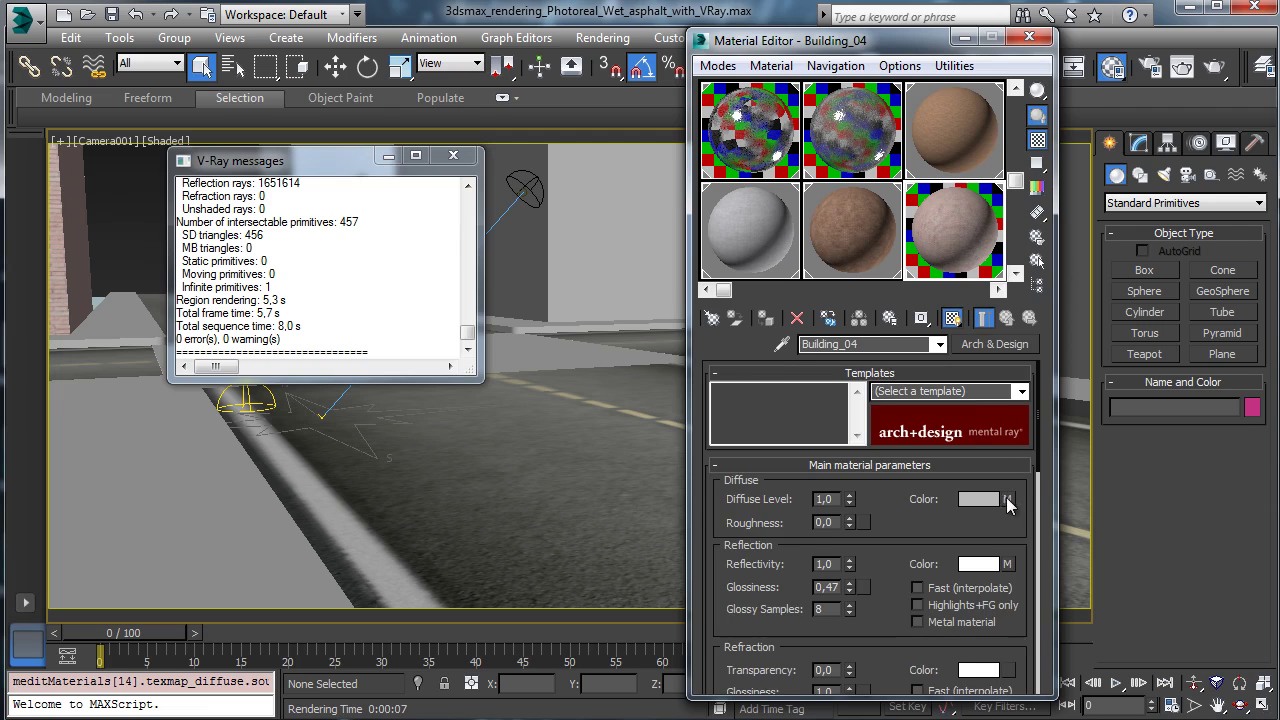
right_click(1008, 500)
left_click(1051, 530)
left_click(1002, 348)
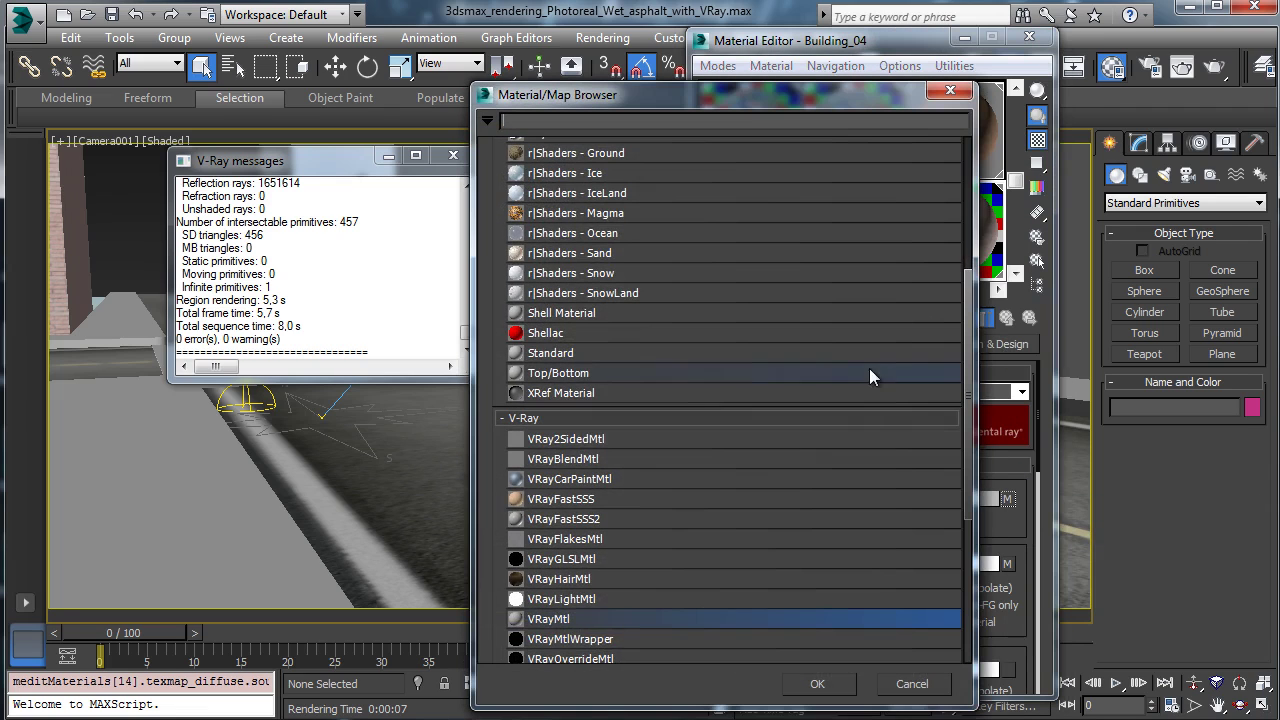
double_click(566, 619)
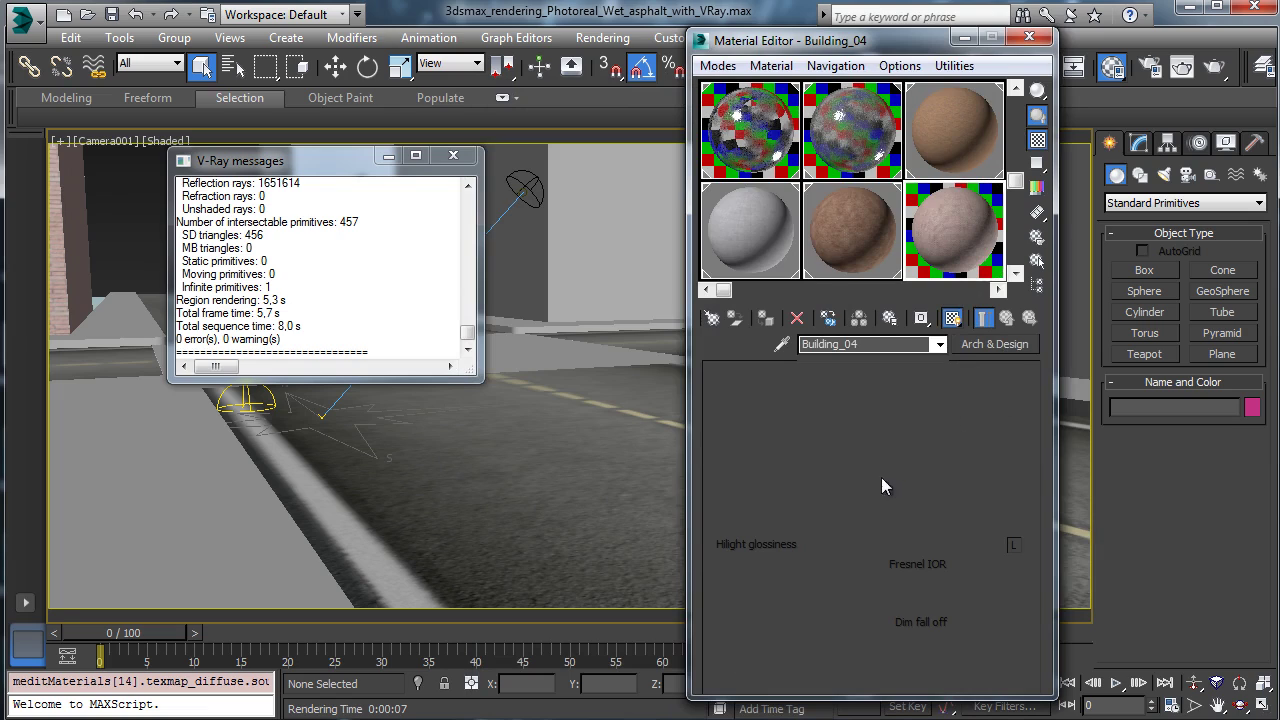
right_click(864, 476)
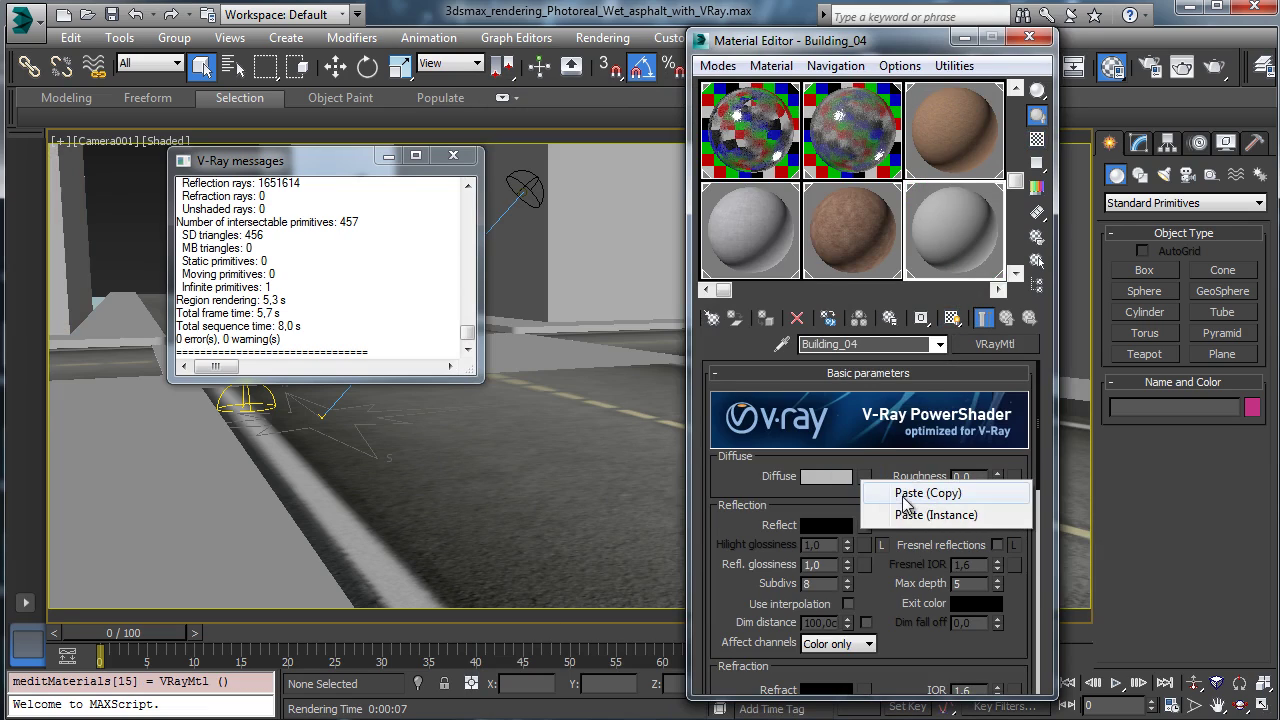
left_click(893, 490)
left_click(1029, 36)
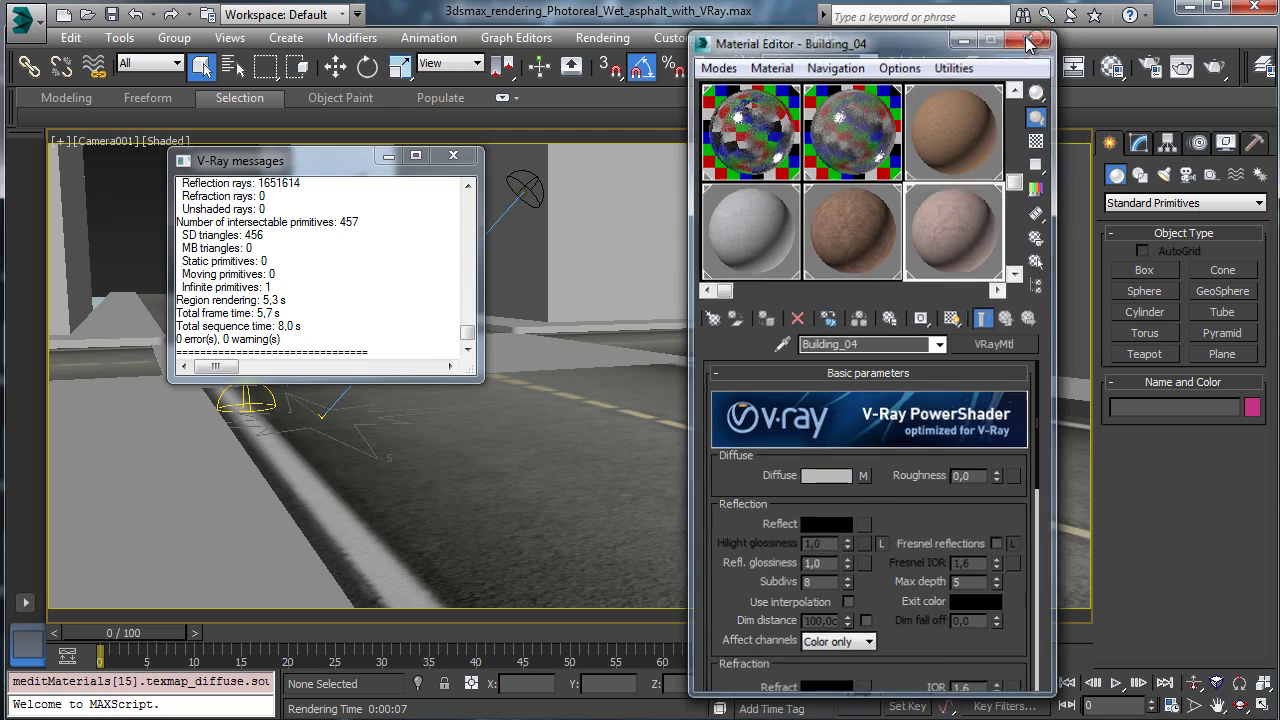
left_click(111, 14)
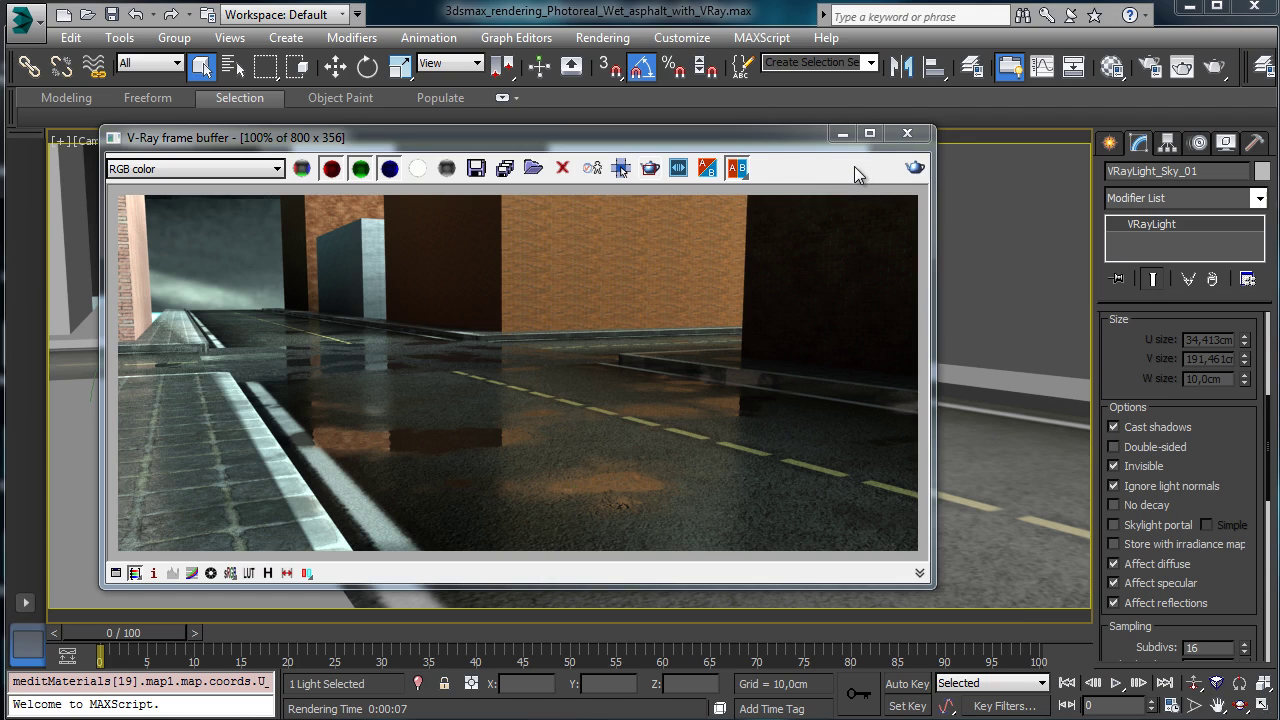
Unhide the Car layer in the layer manager.
left_click(842, 133)
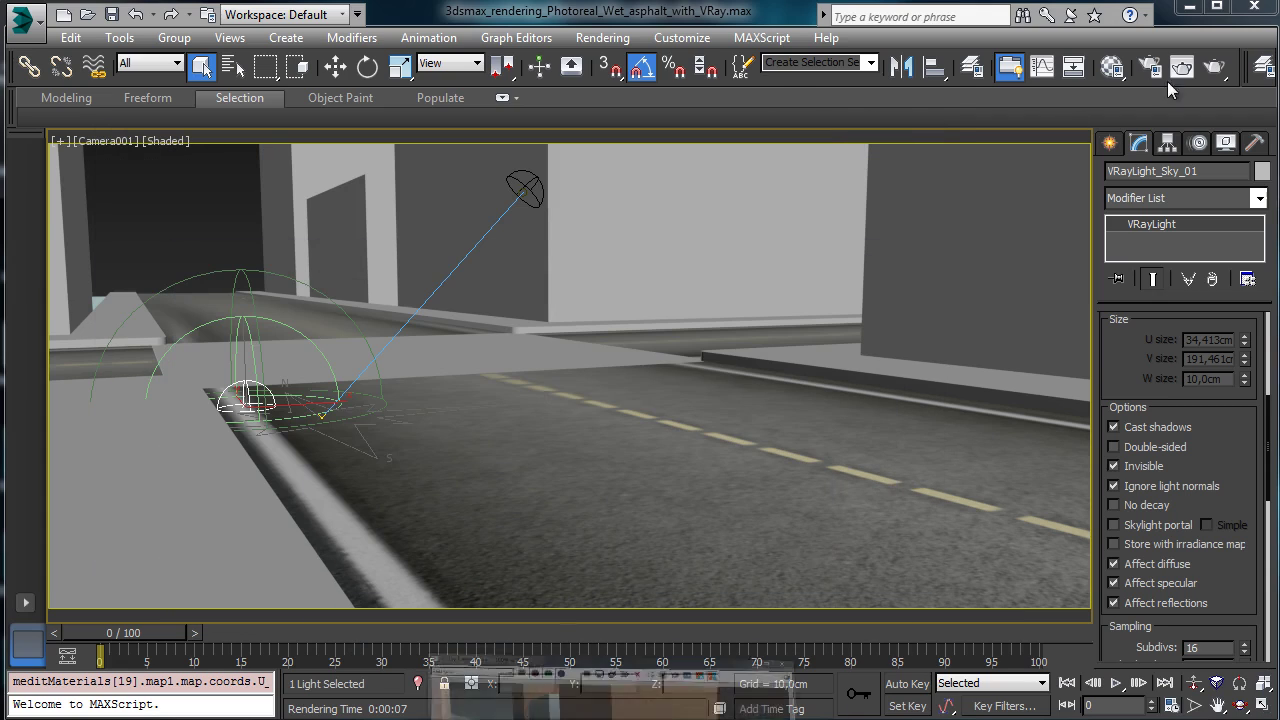
left_click(1111, 67)
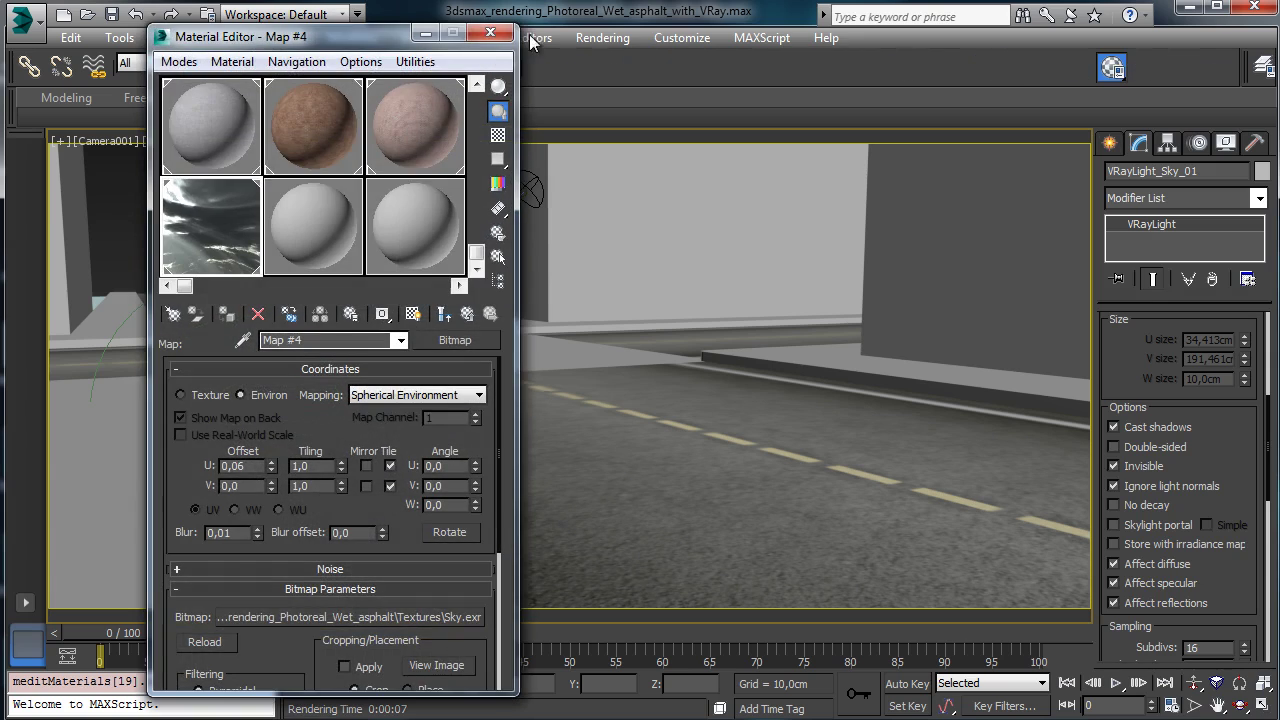
left_click(972, 67)
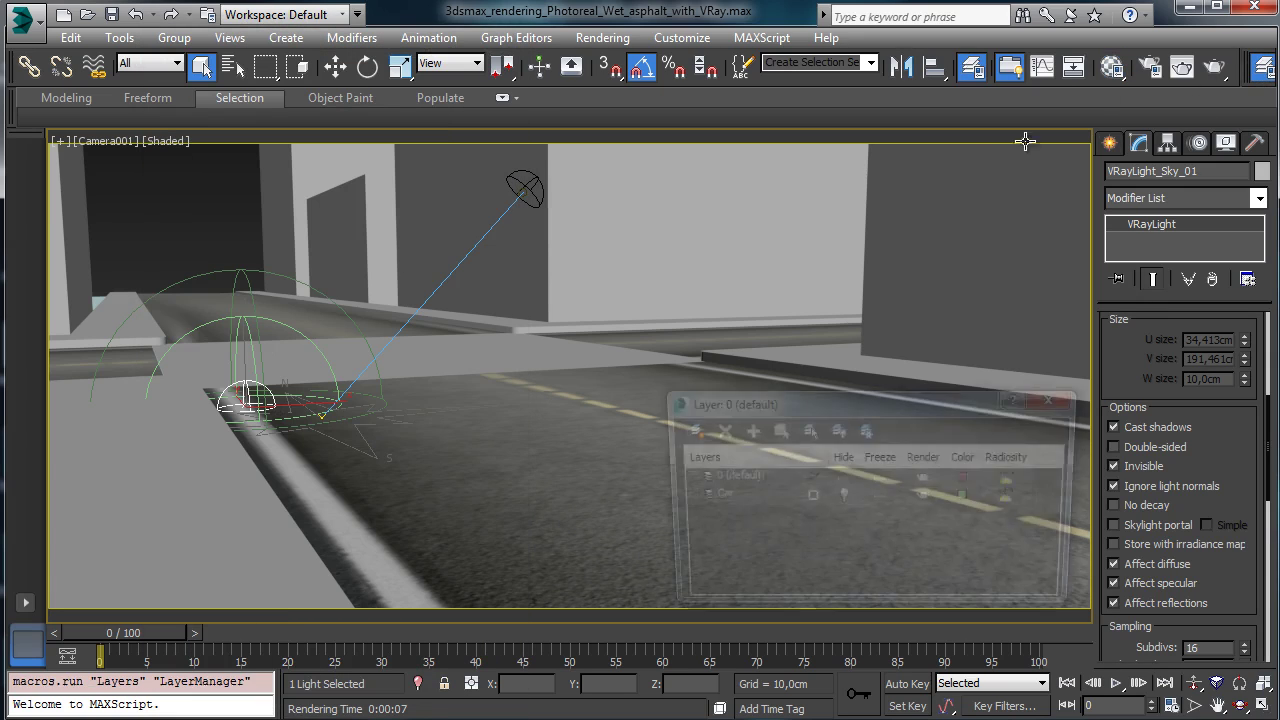
left_click(841, 497)
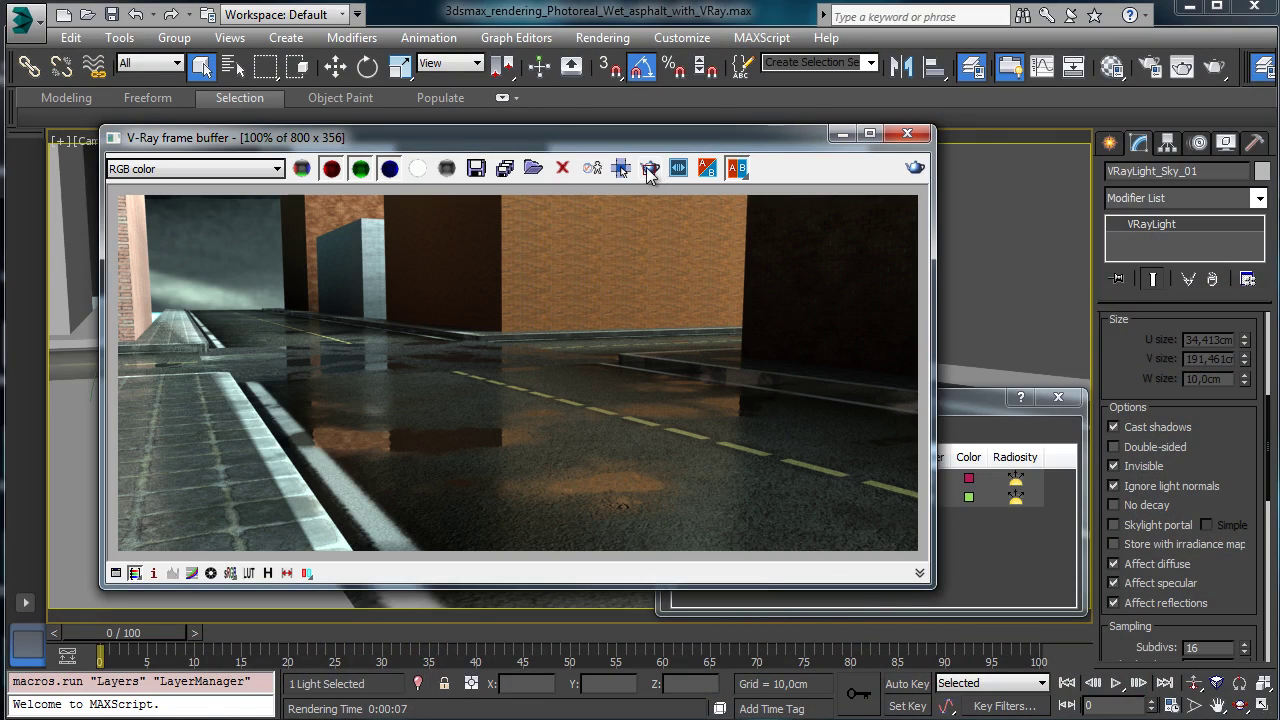
Render a region of the frame covering the car and the wet road around it.
left_click(649, 170)
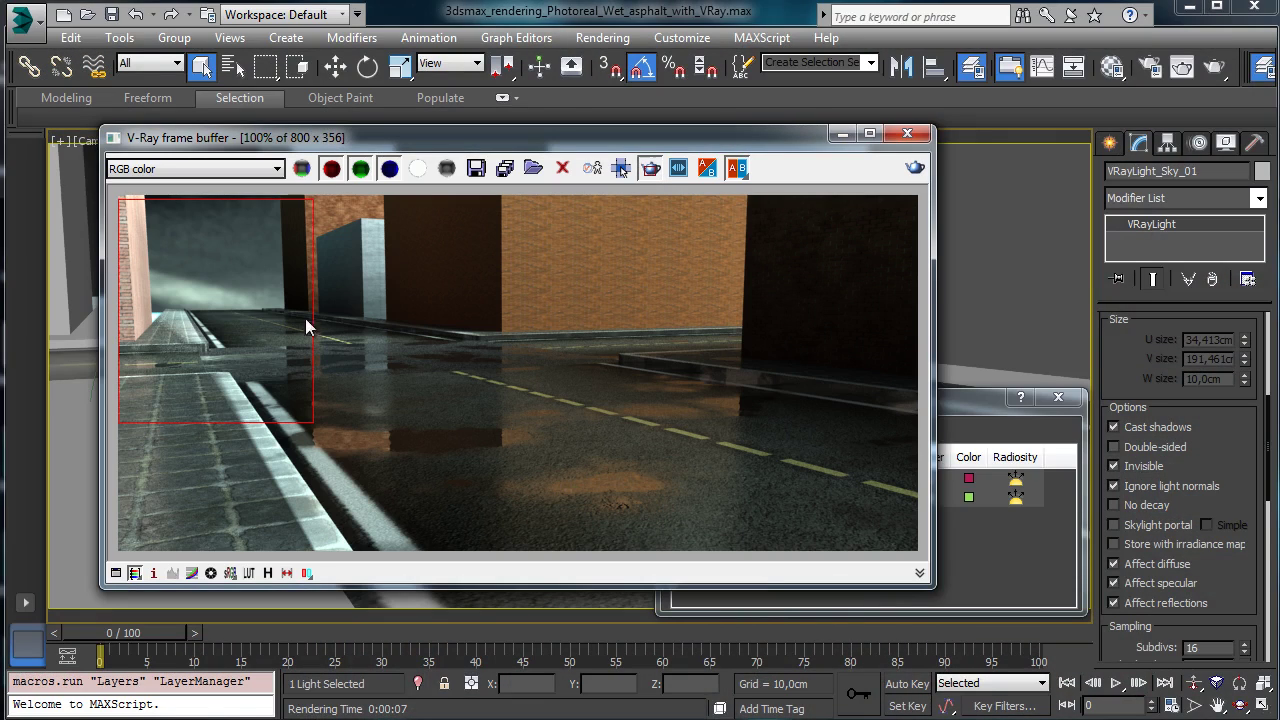
left_click_drag(233, 275, 604, 521)
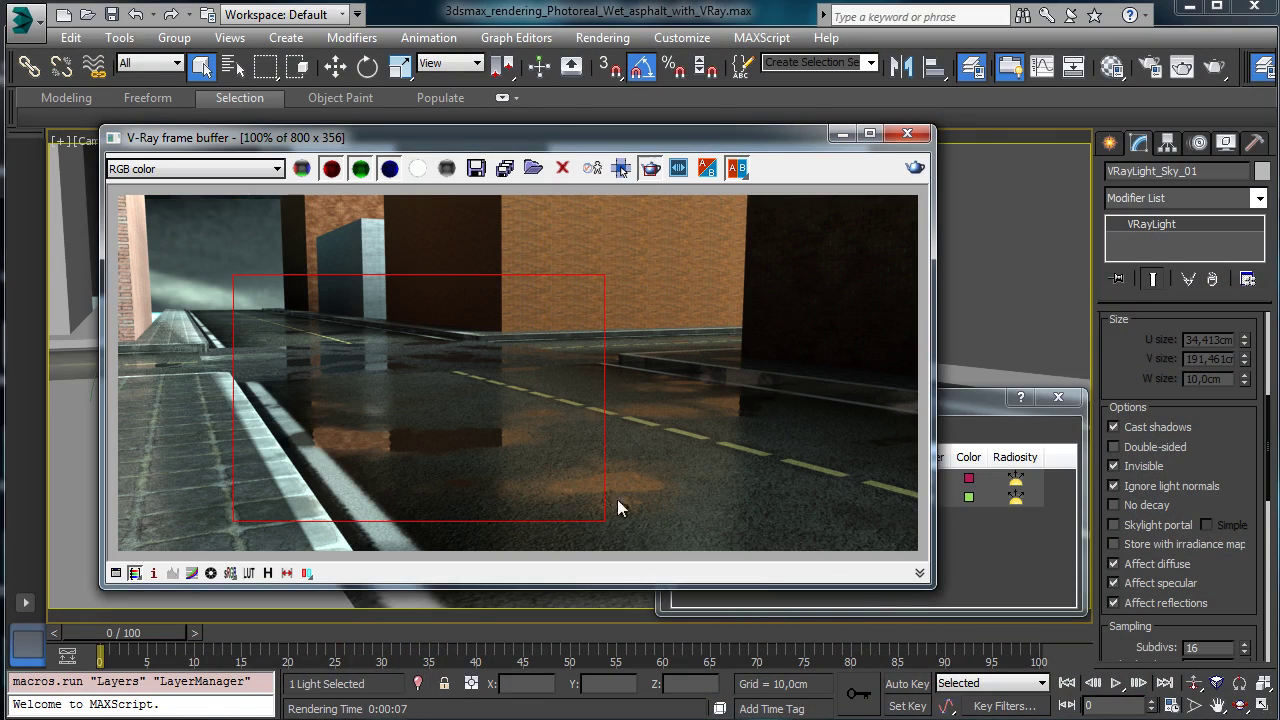
left_click(917, 168)
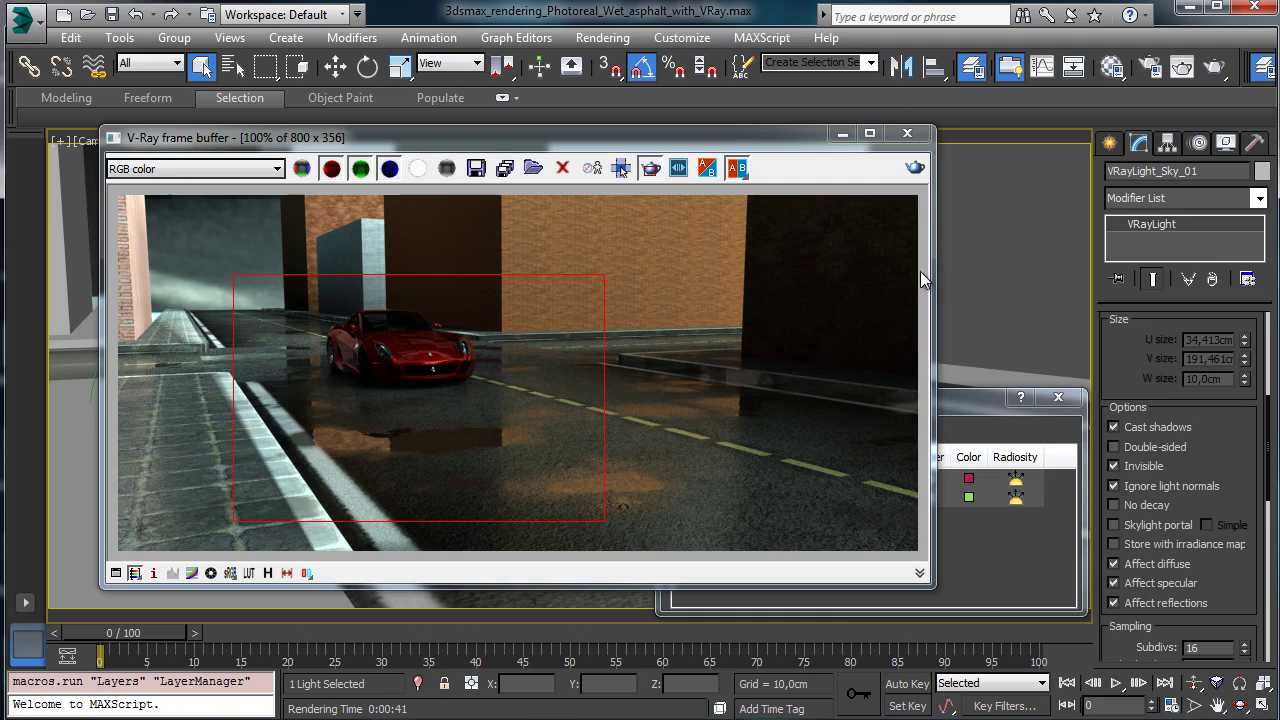
Move the car group towards the sidewalk and clone it along the X axis as Car001 beside the original.
left_click(840, 136)
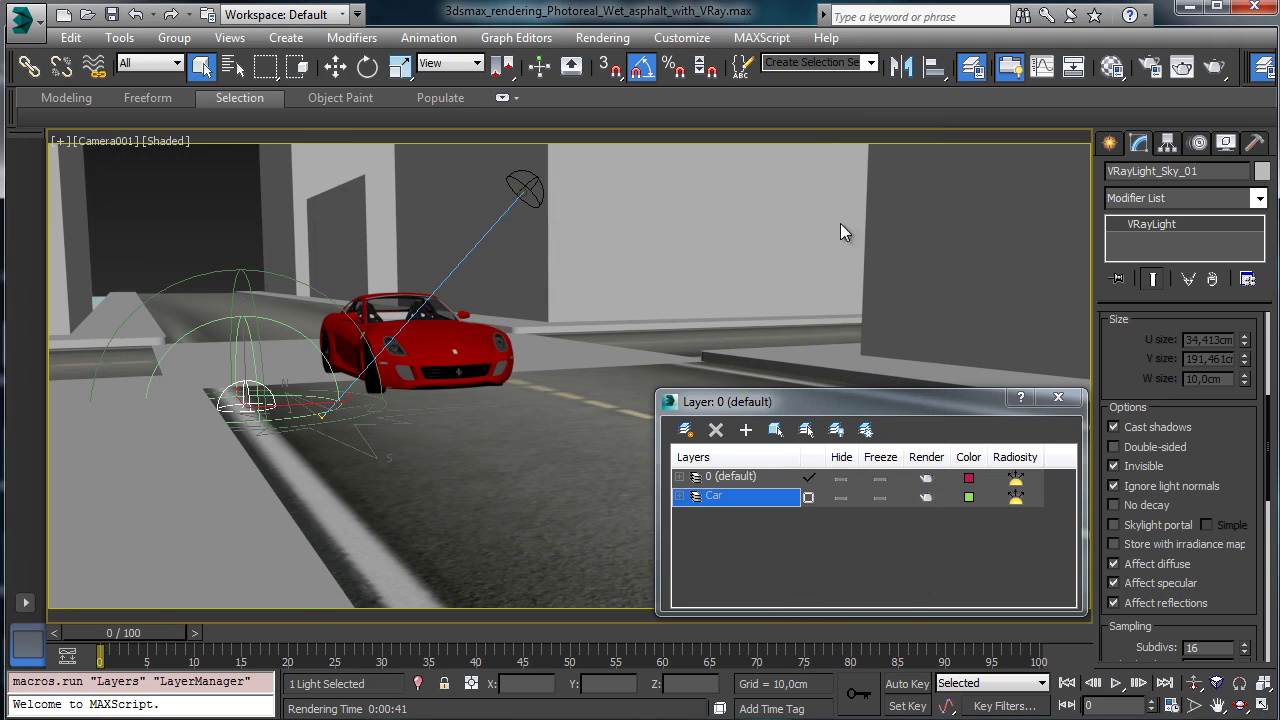
left_click(425, 341)
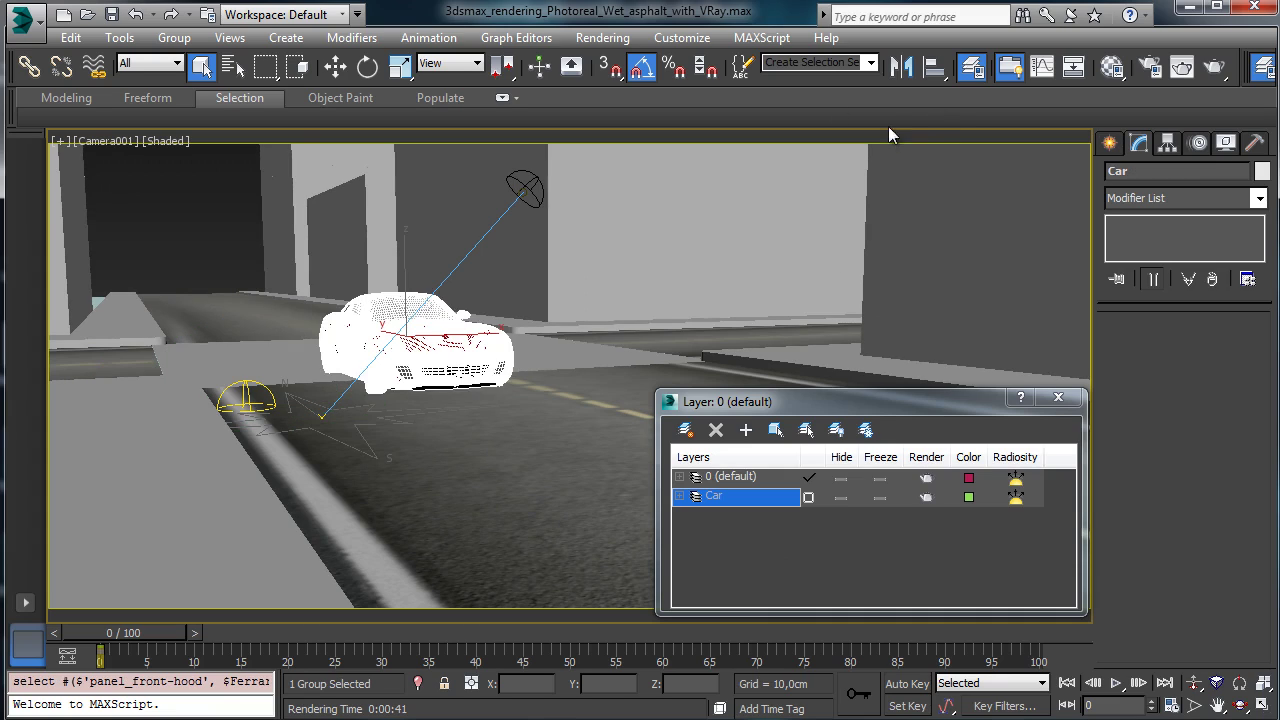
left_click(333, 67)
mouse_move(468, 341)
left_mouse_down()
mouse_move(400, 343)
mouse_move(424, 330)
mouse_move(572, 332)
left_mouse_up()
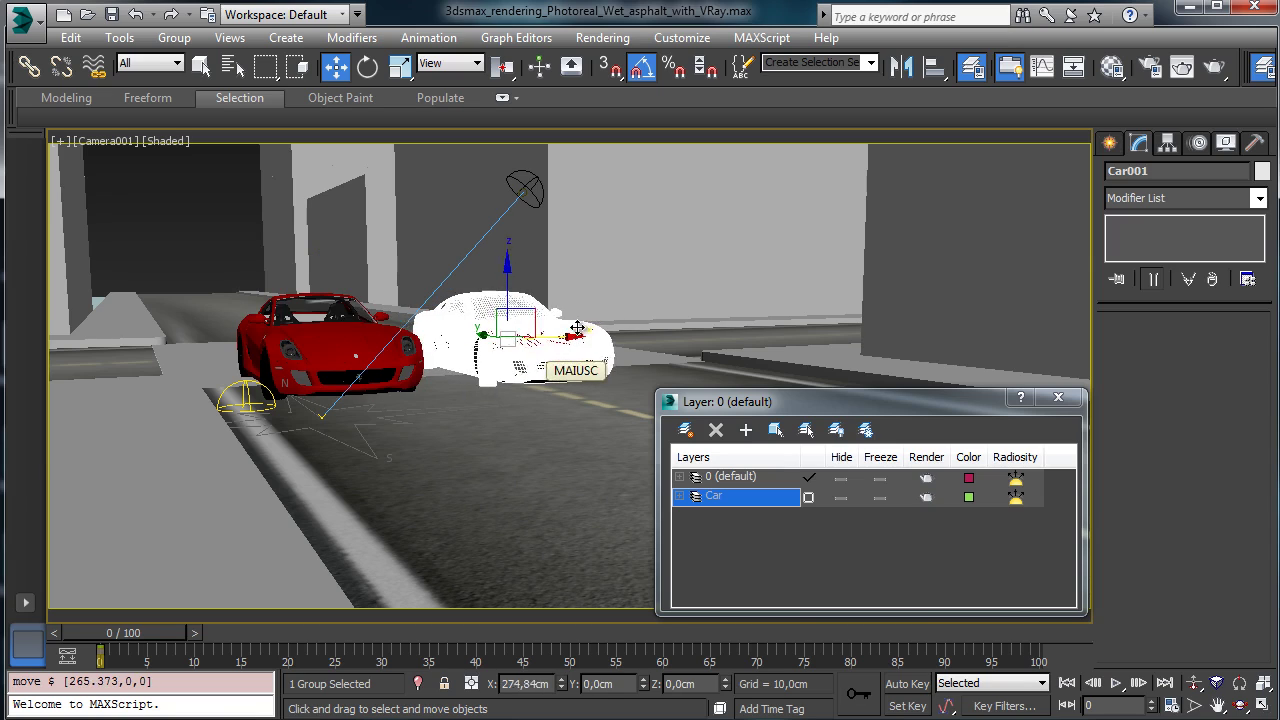
left_click(642, 456)
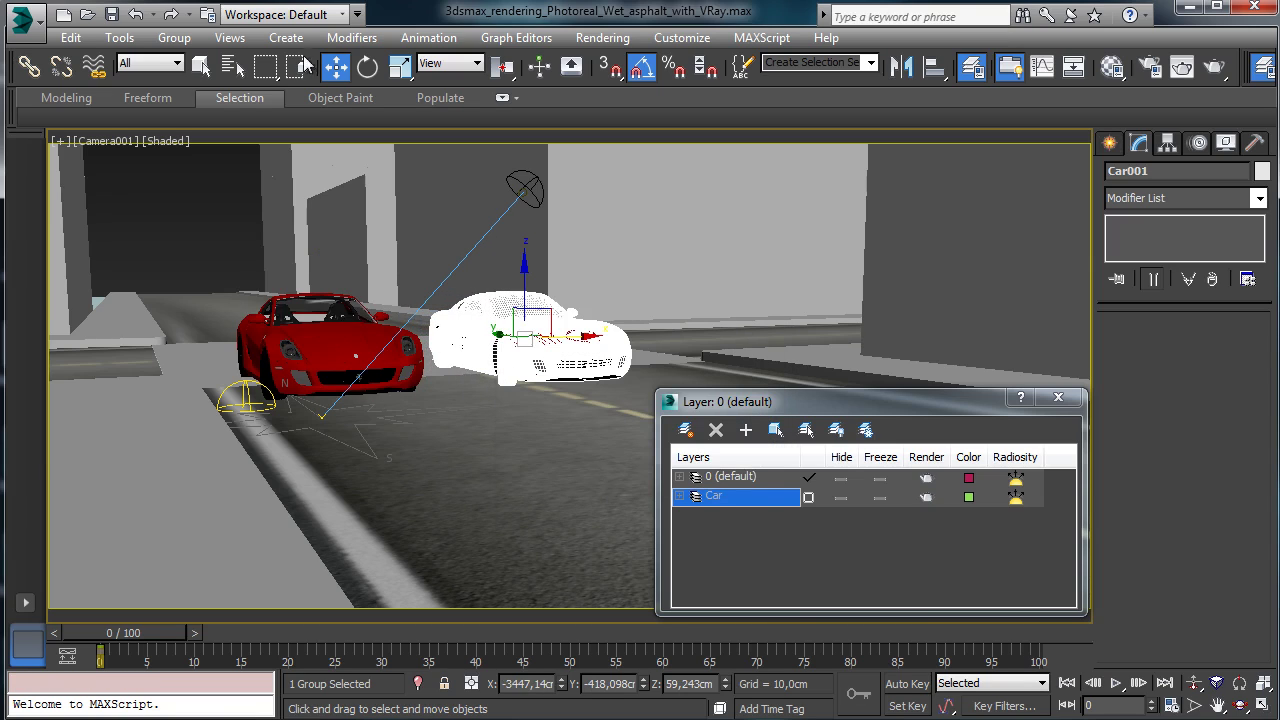
Rotate the cloned car -185 degrees about Z and move it about 318 cm along negative Y towards the camera.
key("e")
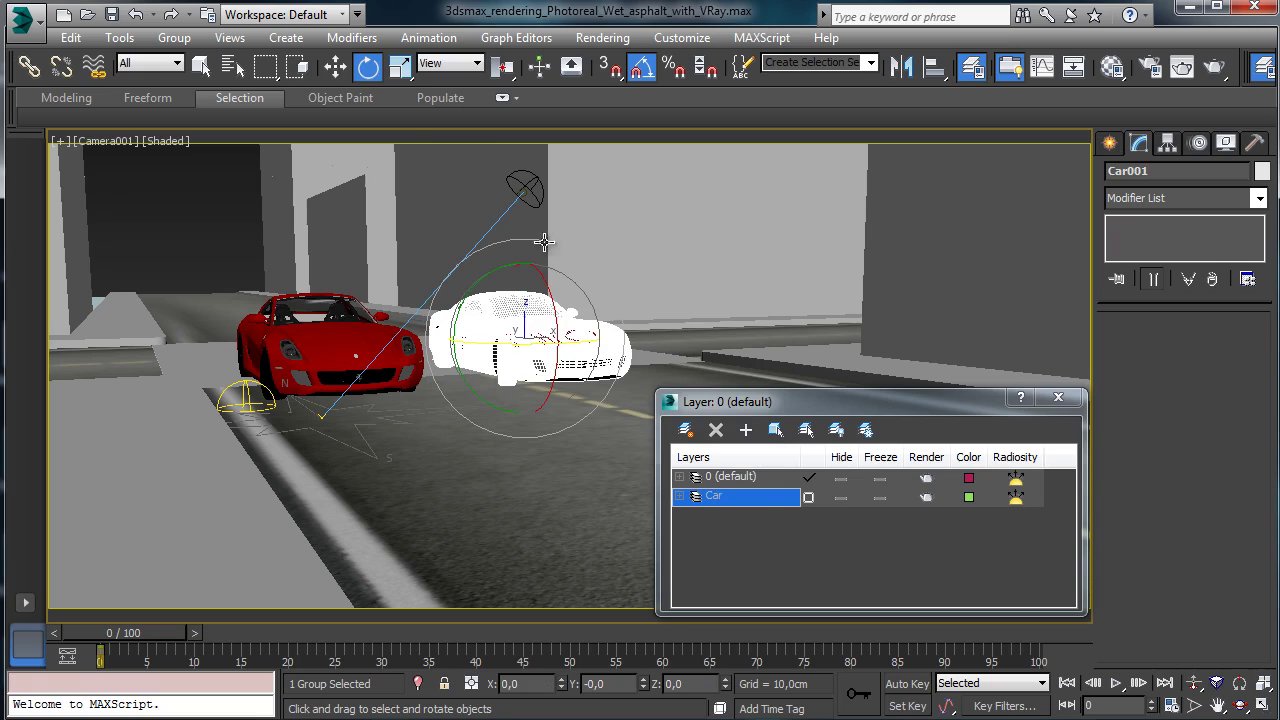
left_click_drag(516, 340, 384, 339)
key("w")
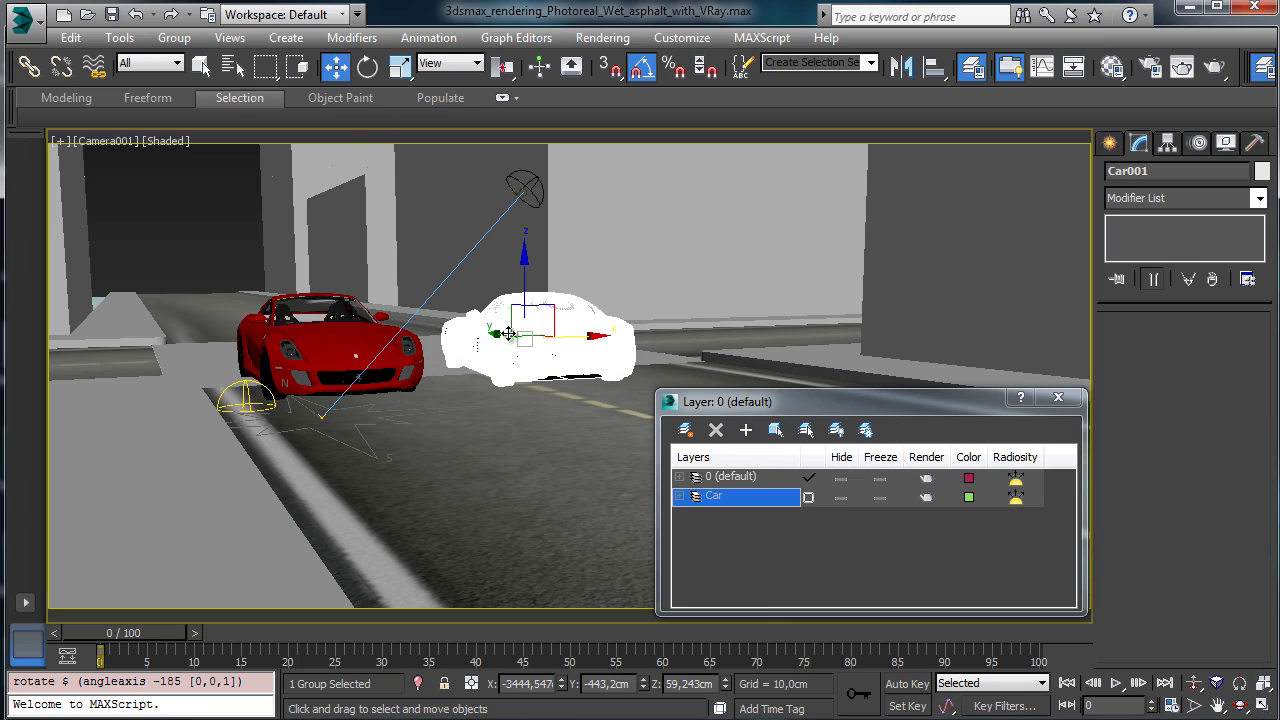
left_click_drag(509, 333, 611, 409)
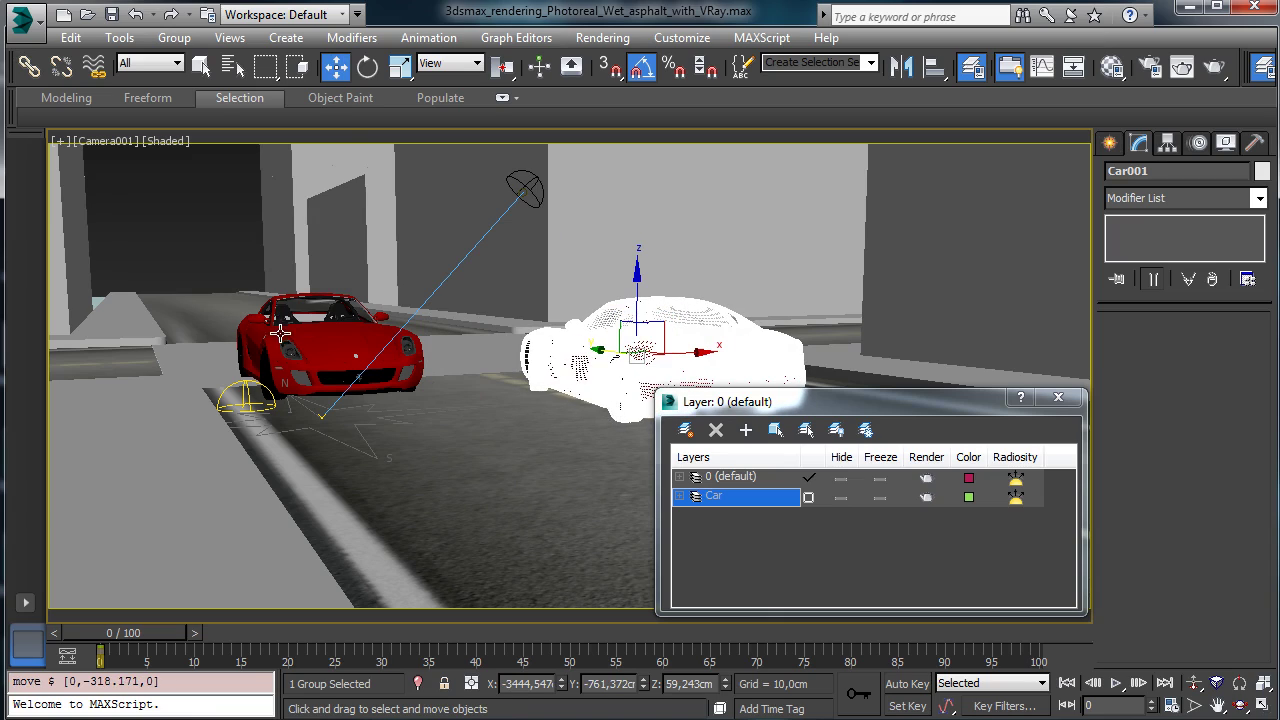
Rotate the original car group 65 degrees about Z and move it about 173 cm along negative X.
left_click(380, 344)
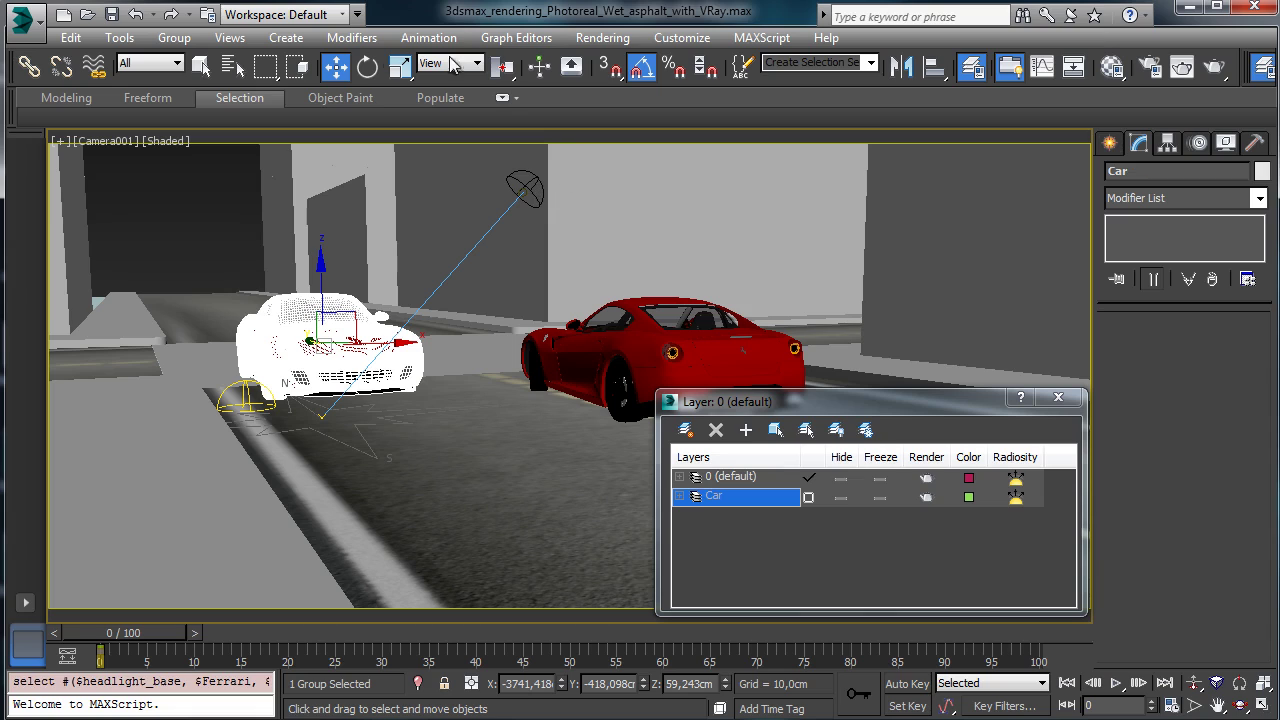
left_click(368, 66)
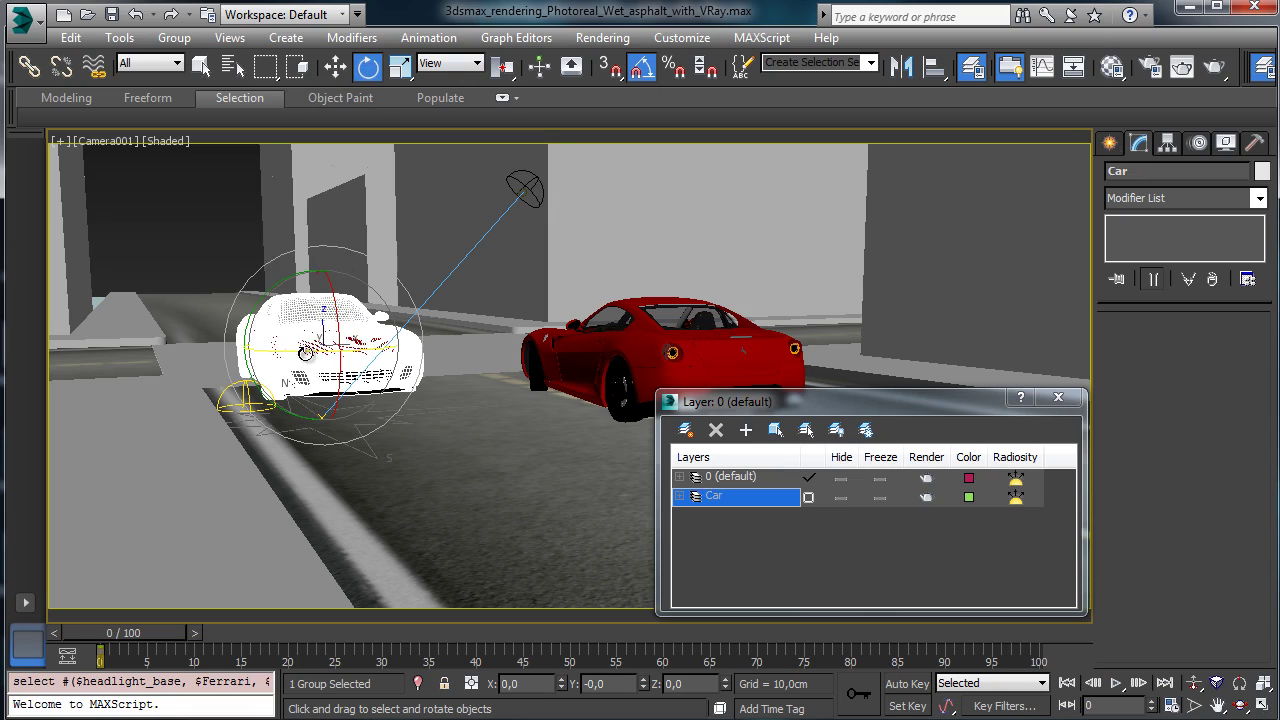
mouse_move(380, 358)
left_mouse_down()
mouse_move(398, 354)
mouse_move(366, 356)
left_mouse_up()
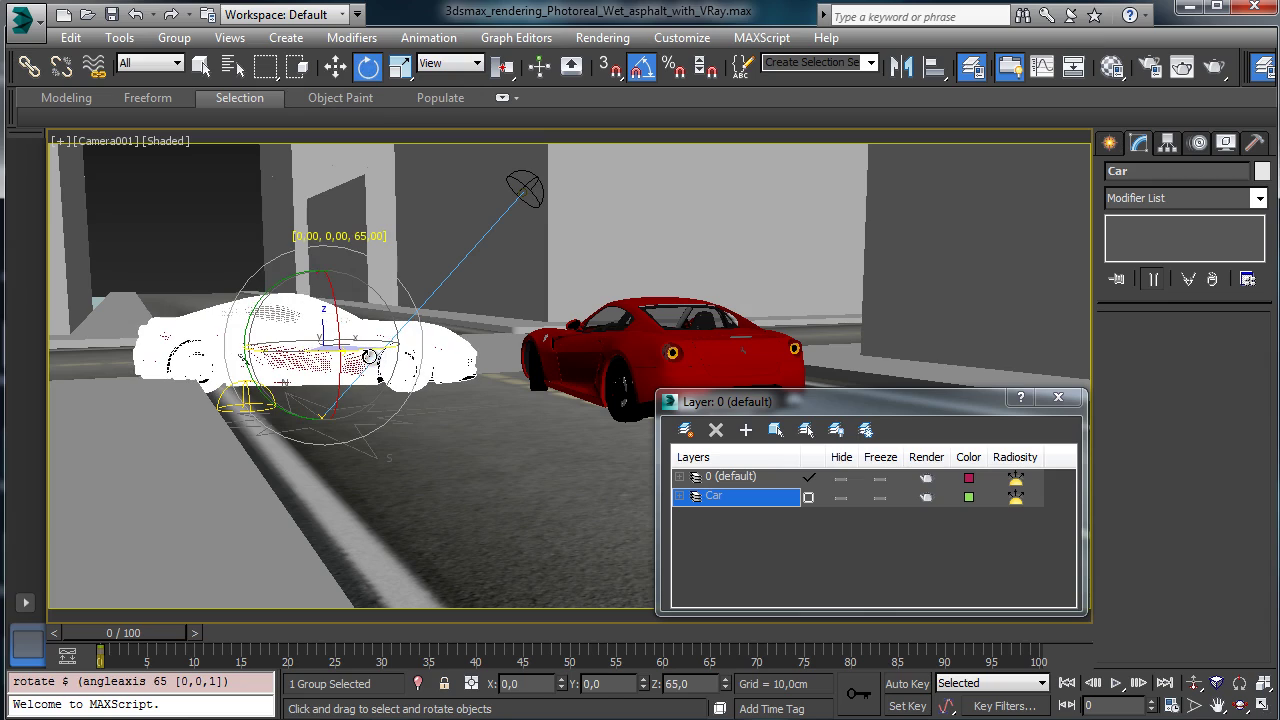
left_click(335, 66)
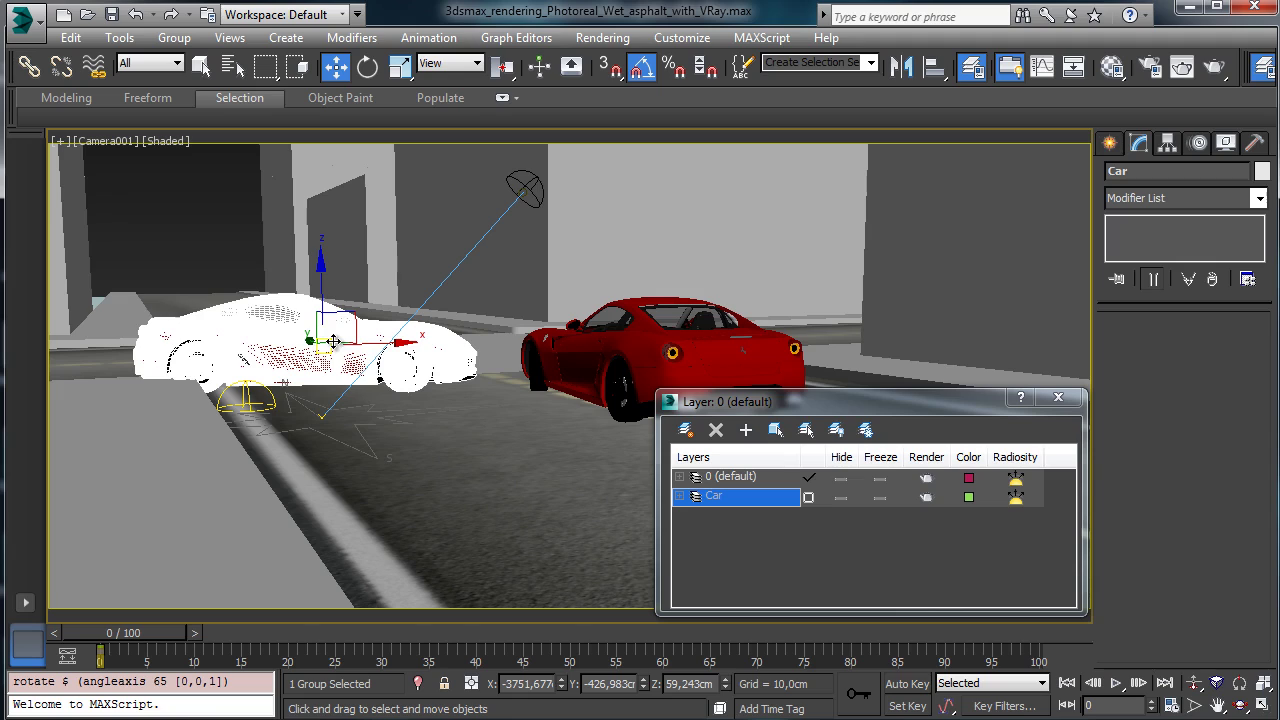
left_click_drag(259, 349, 222, 348)
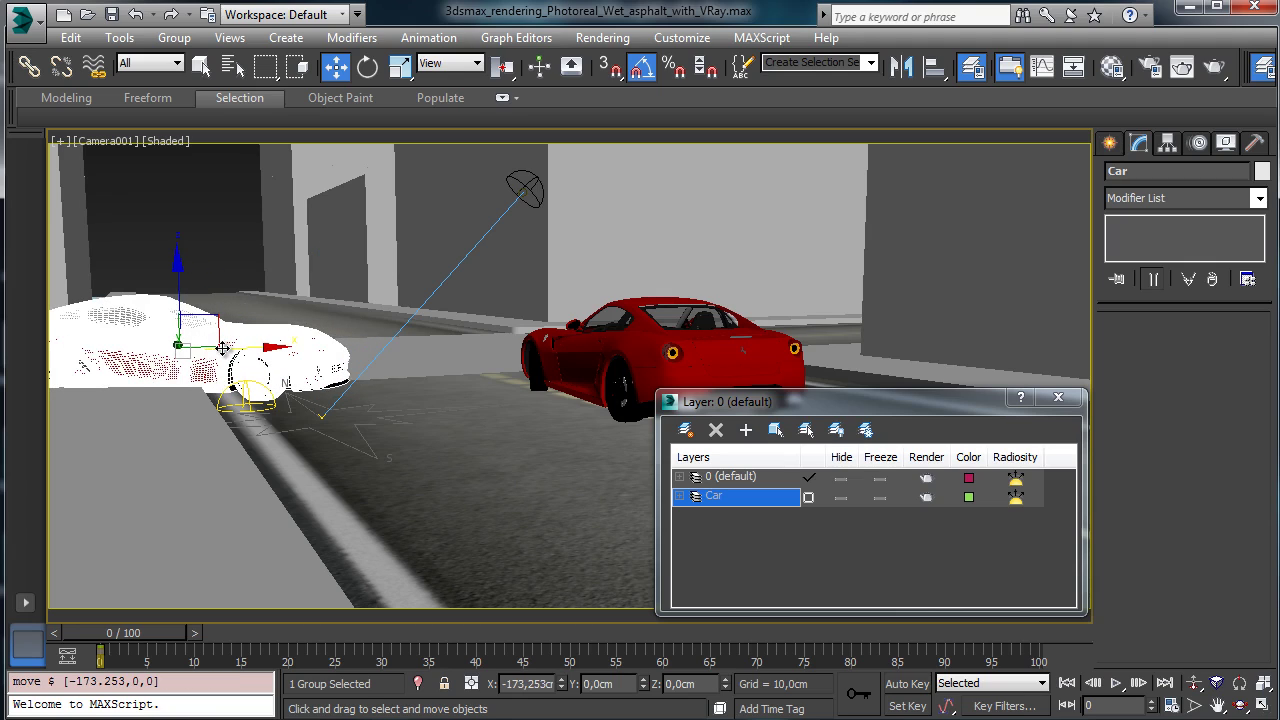
Shift the original car group along Y to an absolute position of about -227.94 cm with the Move Transform Type-In.
left_click(702, 362)
left_click(228, 347)
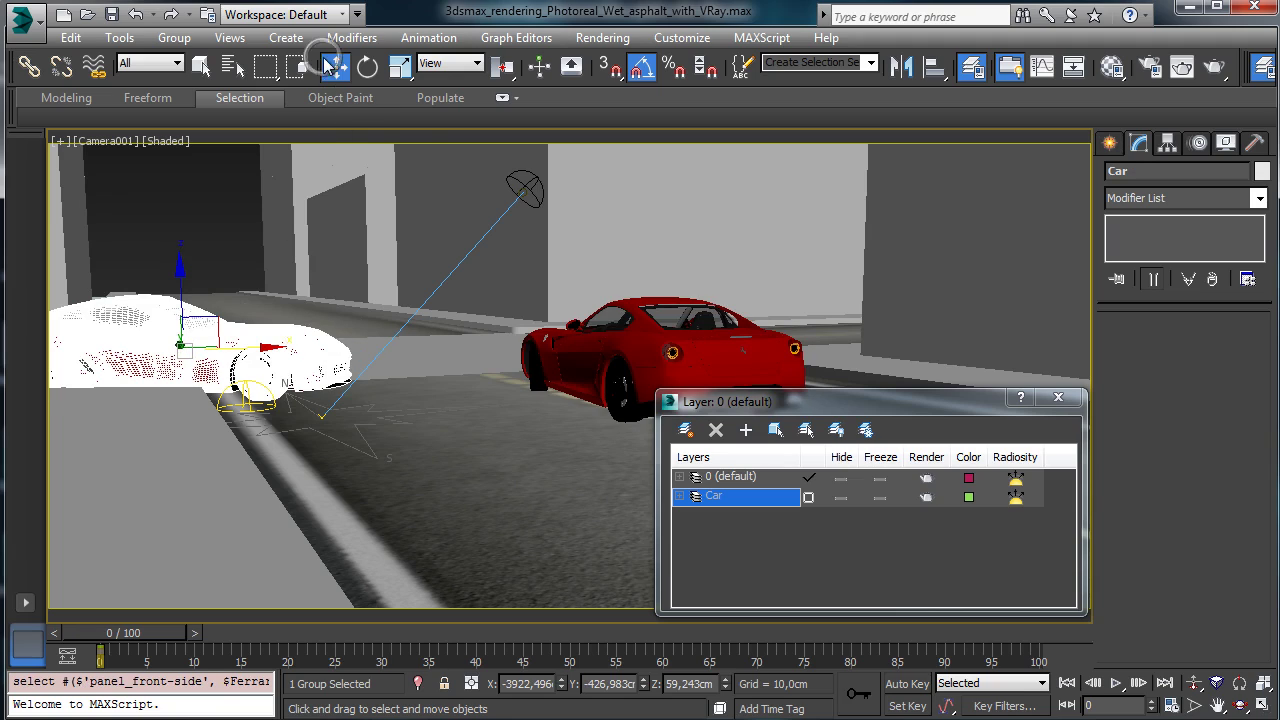
key("F12")
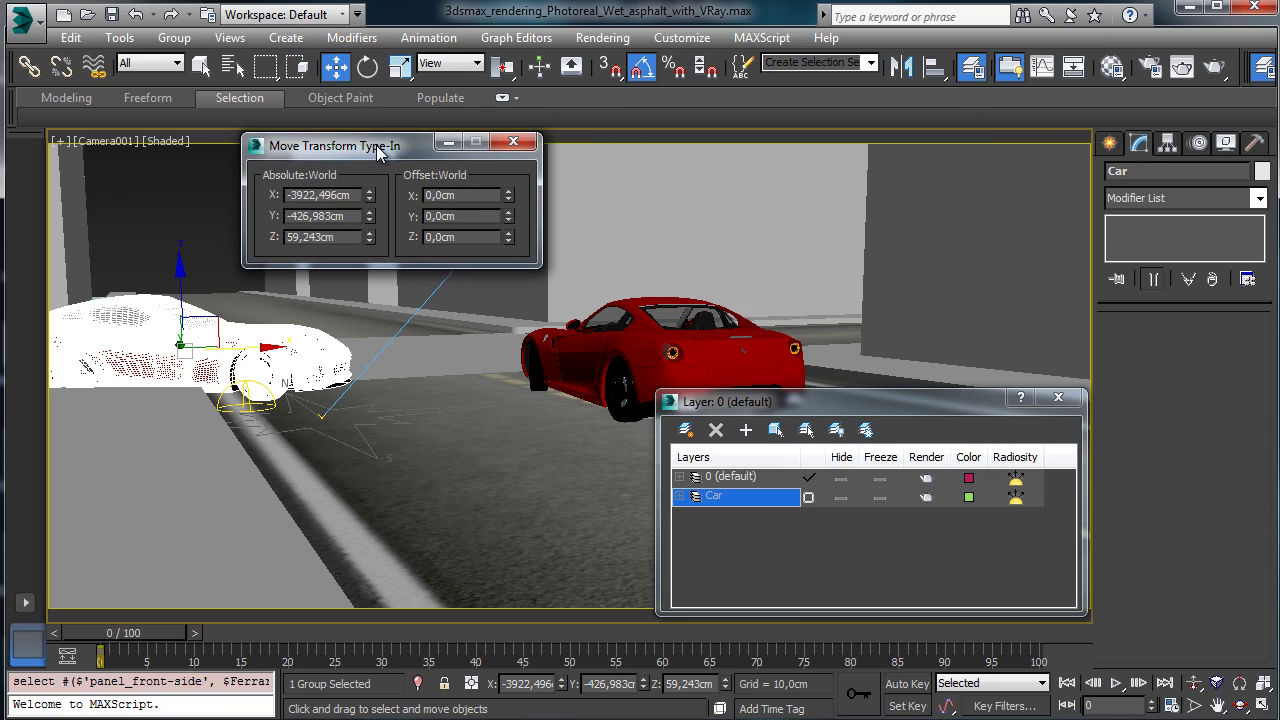
left_click_drag(370, 214, 277, 56)
left_click(514, 142)
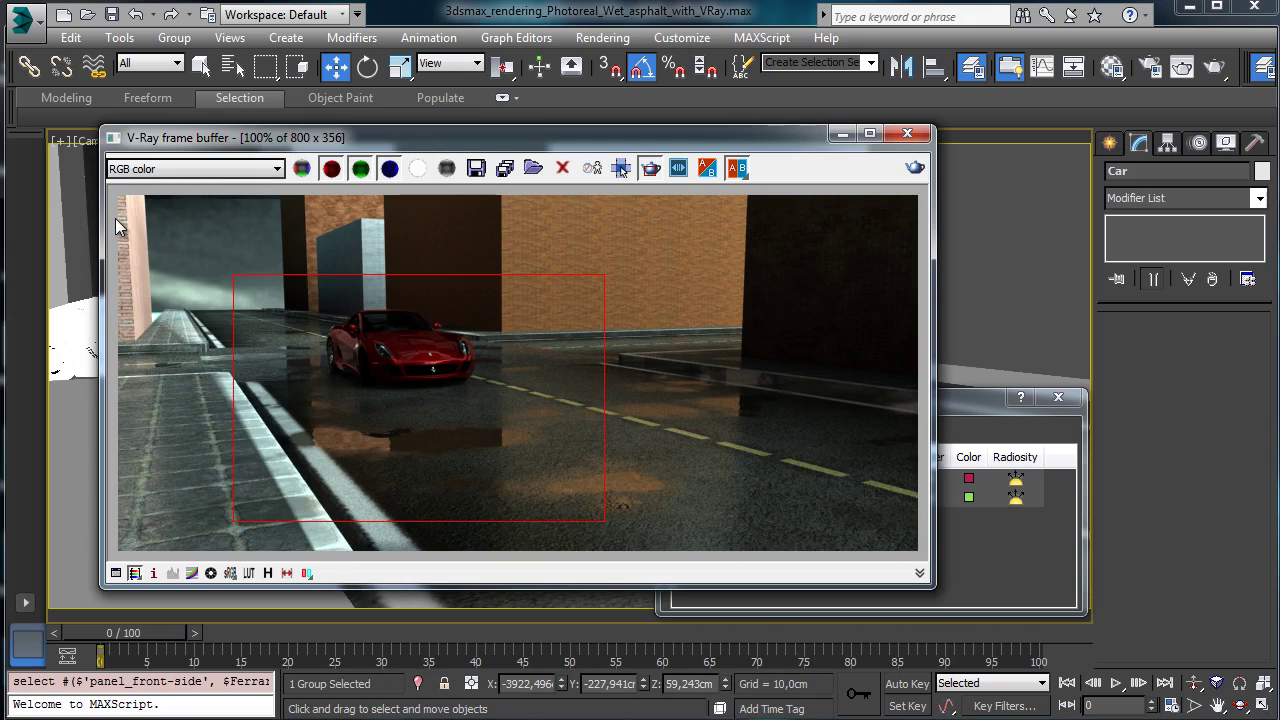
Enlarge the render region to cover both car positions and set the V-Ray exposure control's ISO to 250.
left_click_drag(117, 219, 815, 489)
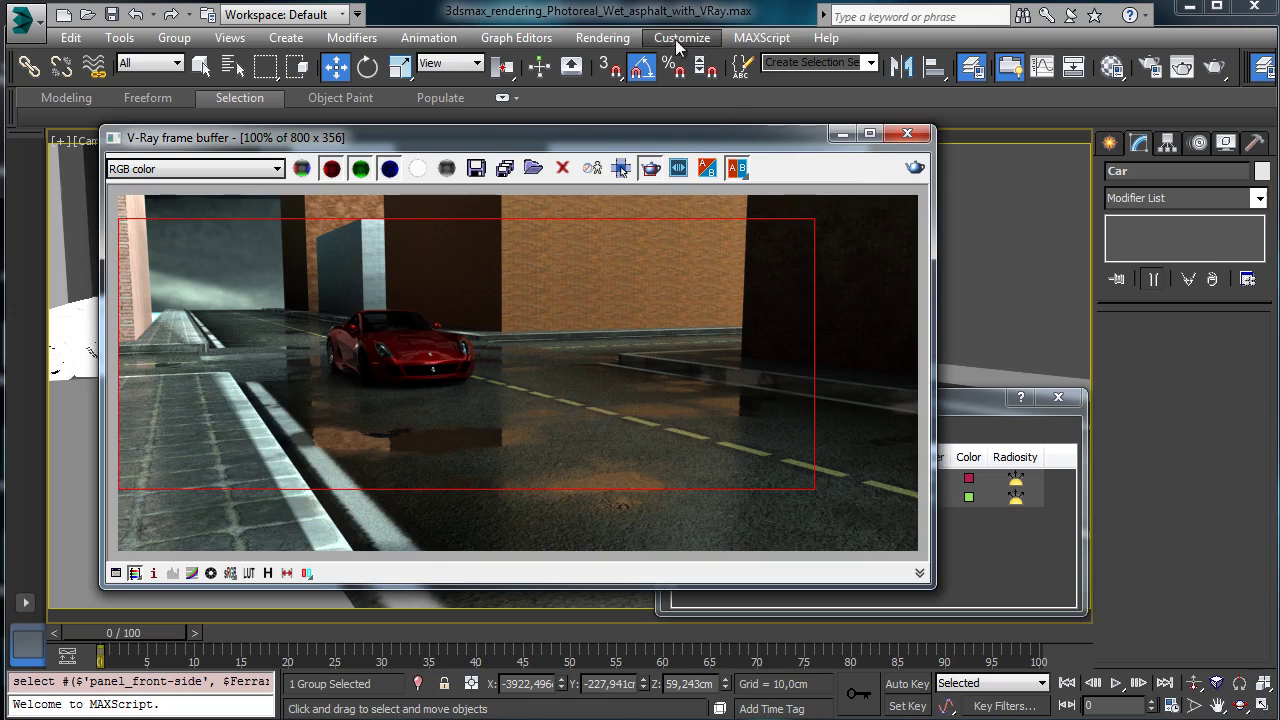
left_click(605, 40)
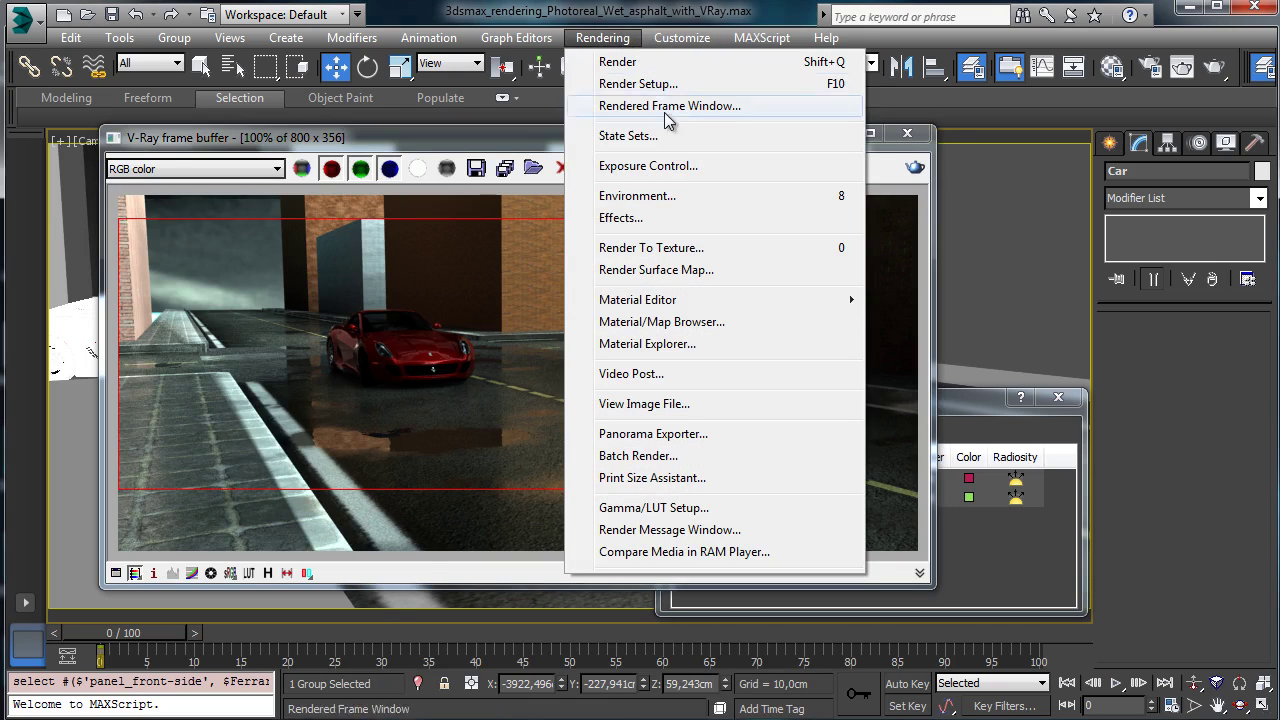
left_click(648, 166)
left_click_drag(1026, 122, 797, 6)
double_click(918, 526)
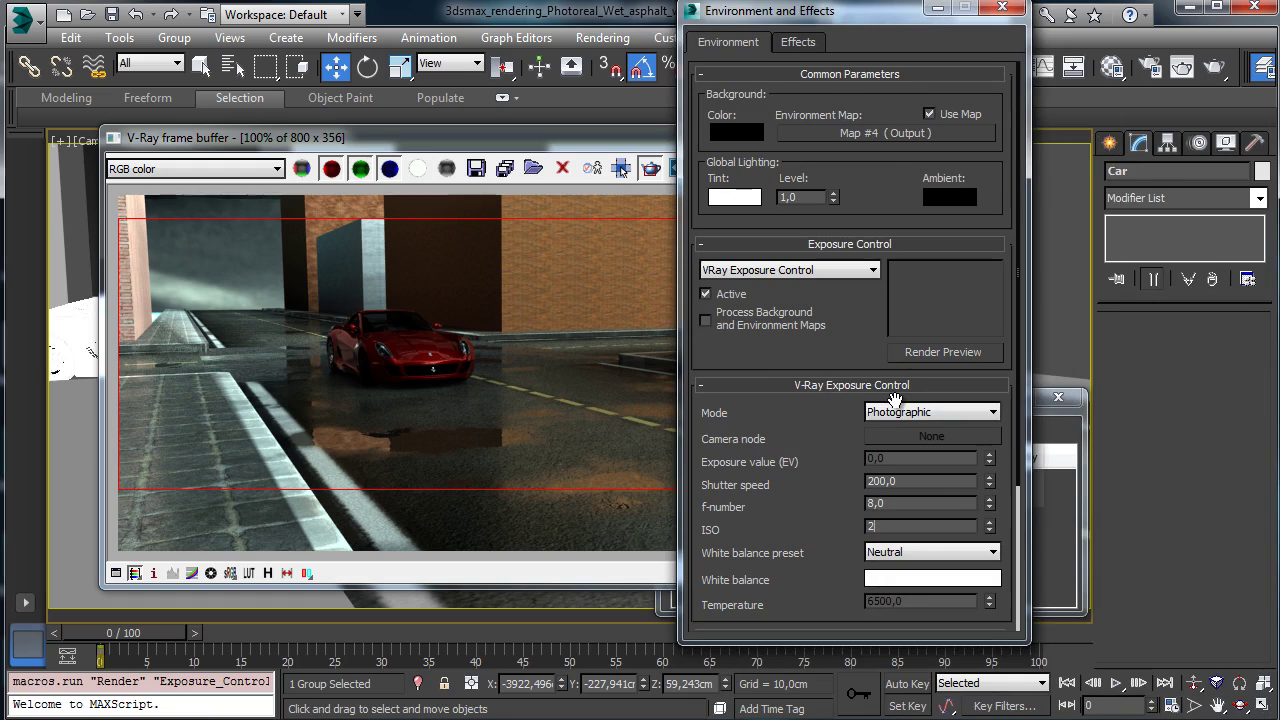
key("Return")
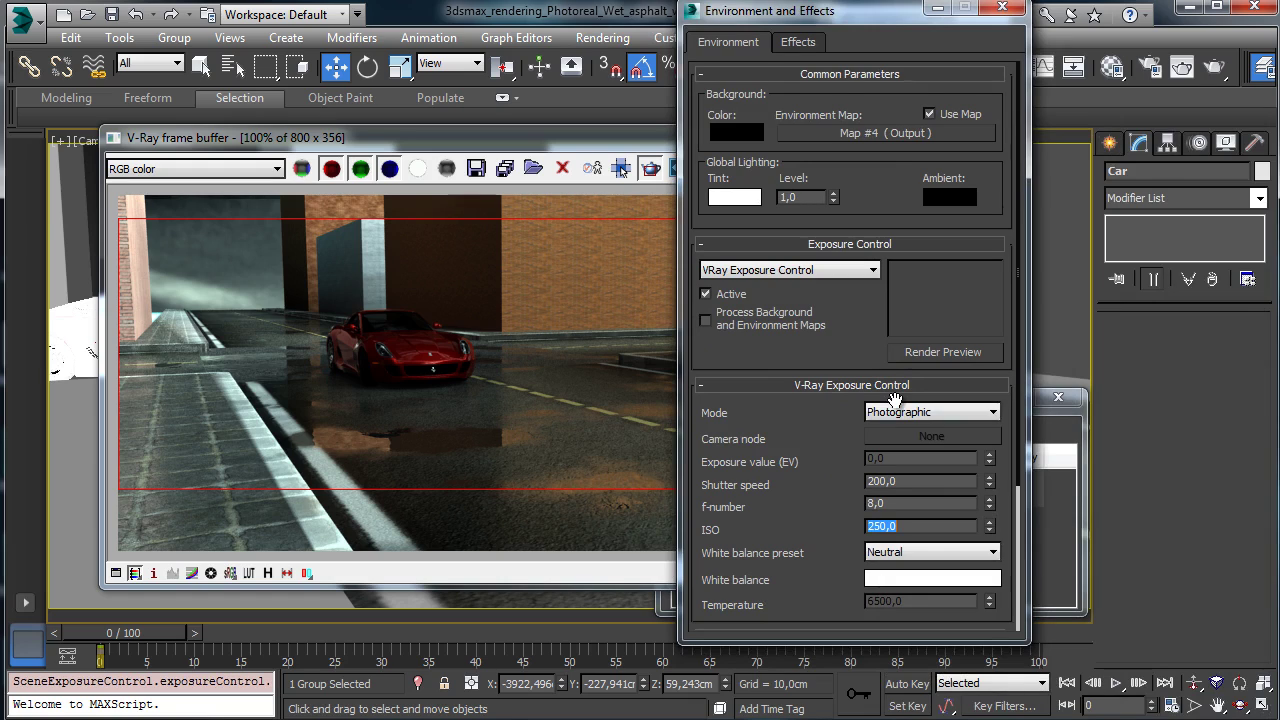
Render the region with both cars, minimize the frame buffer and the environment settings, and close the layer manager.
left_click(454, 140)
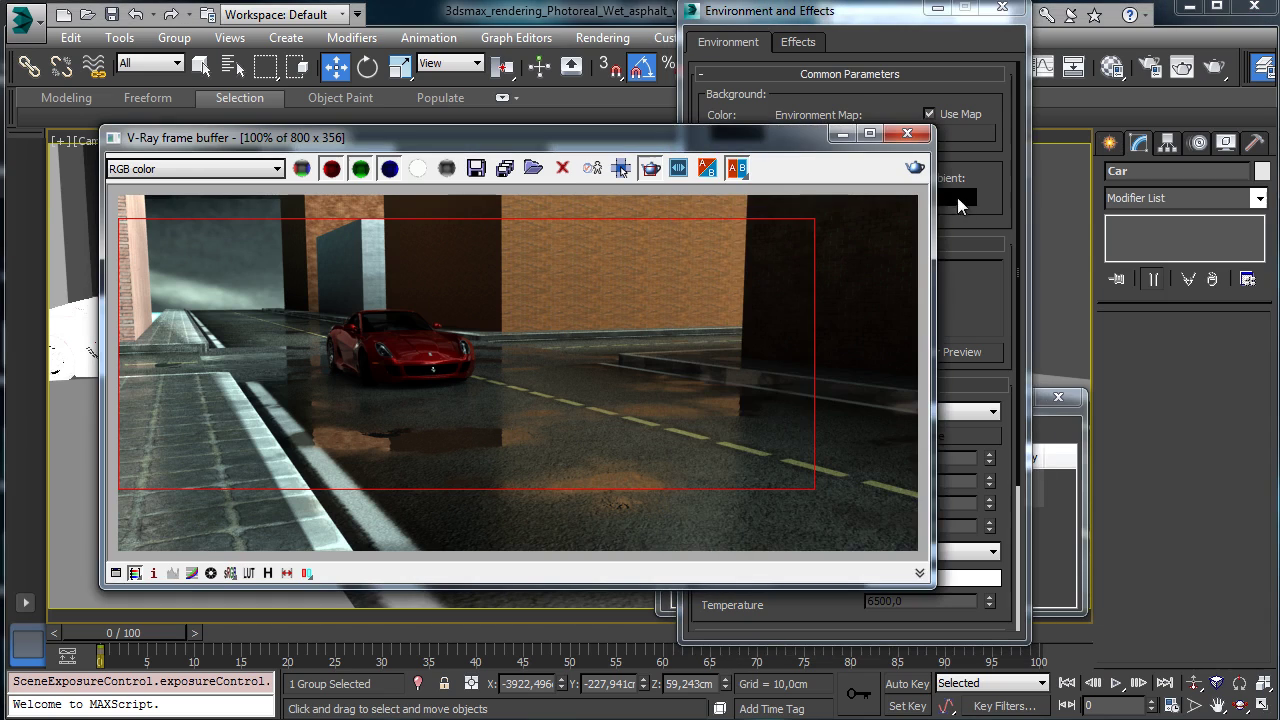
left_click(915, 169)
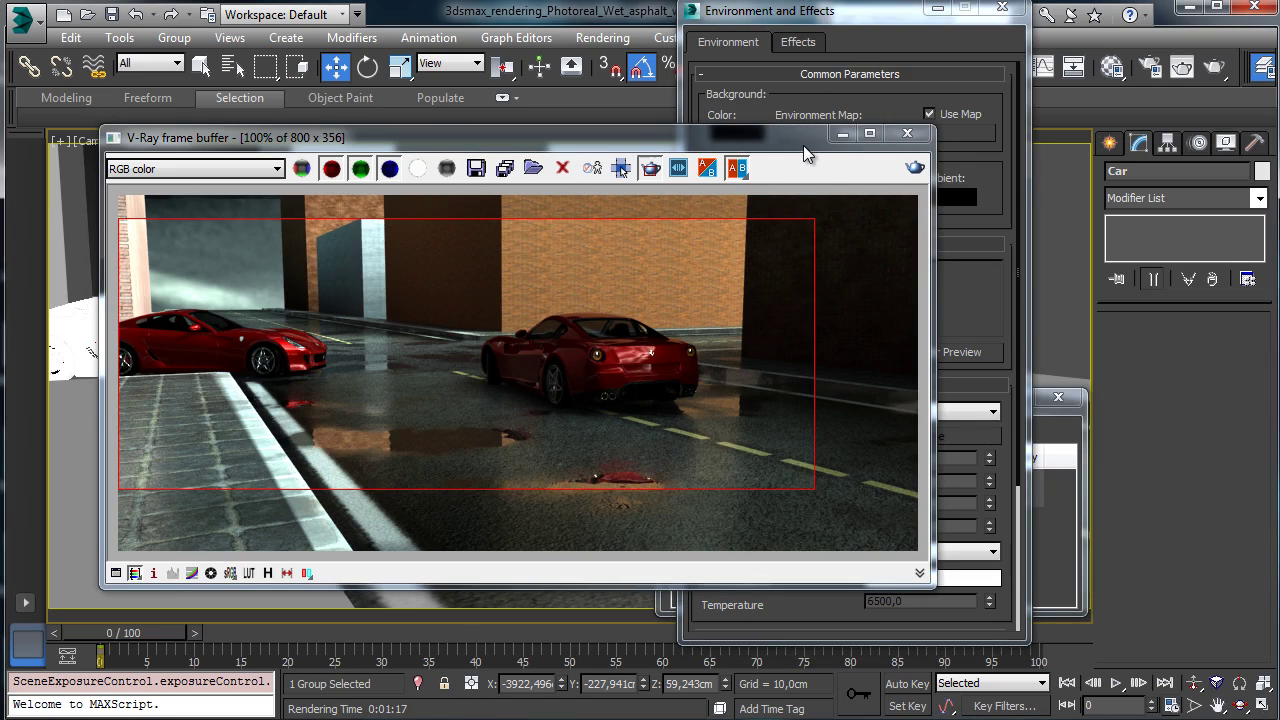
left_click(843, 133)
left_click(937, 8)
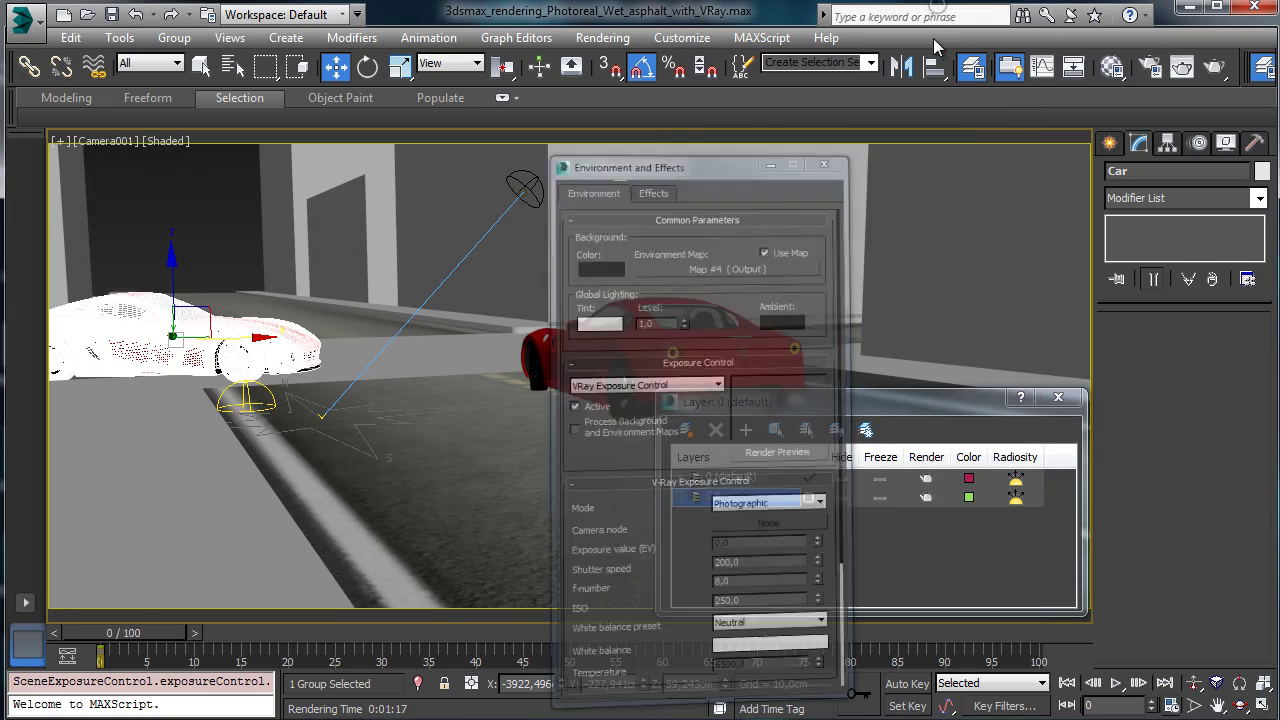
left_click(1058, 397)
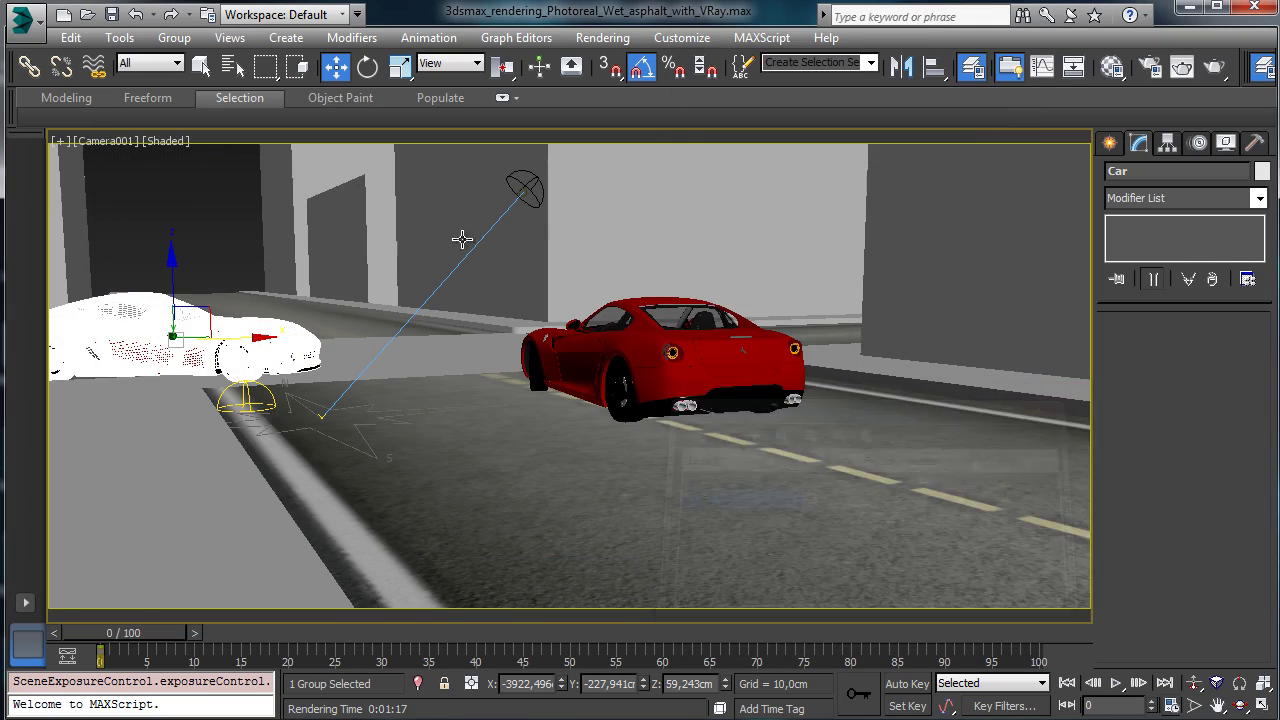
Switch to a perspective view, orbit to look down on the street and the cars, and create a camera from that view.
left_click(119, 143)
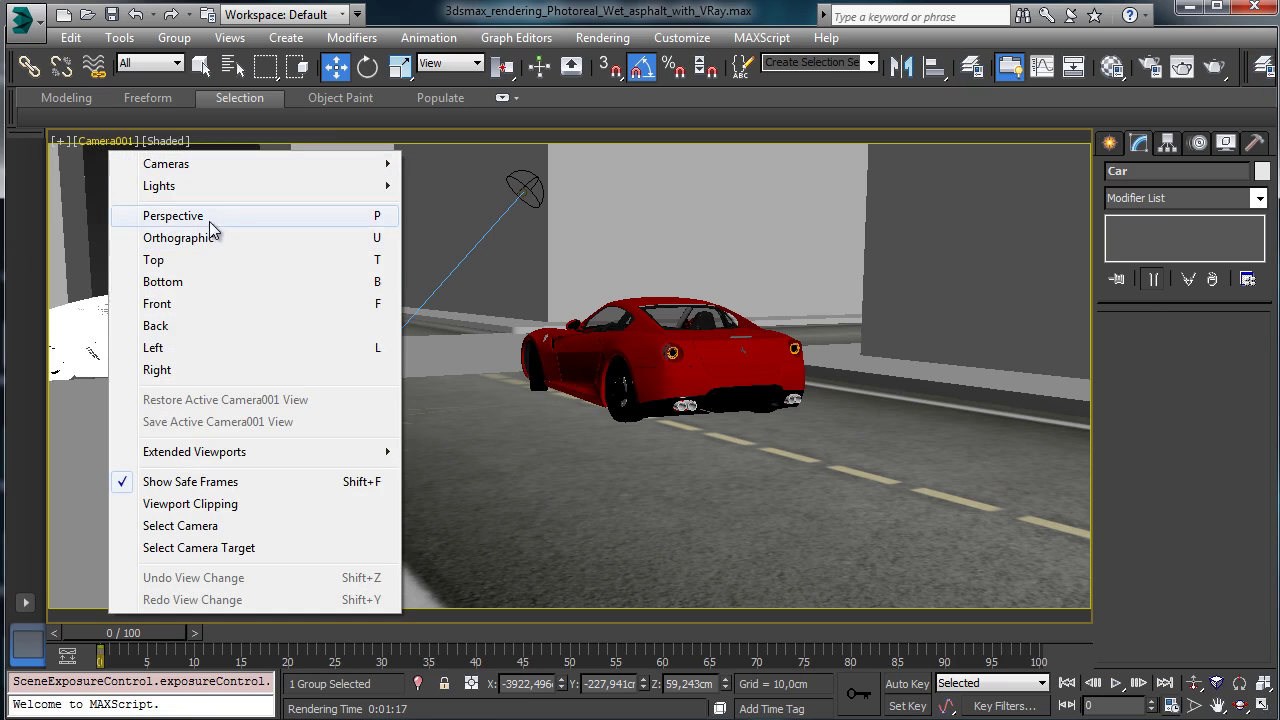
left_click(208, 218)
left_click(1240, 706)
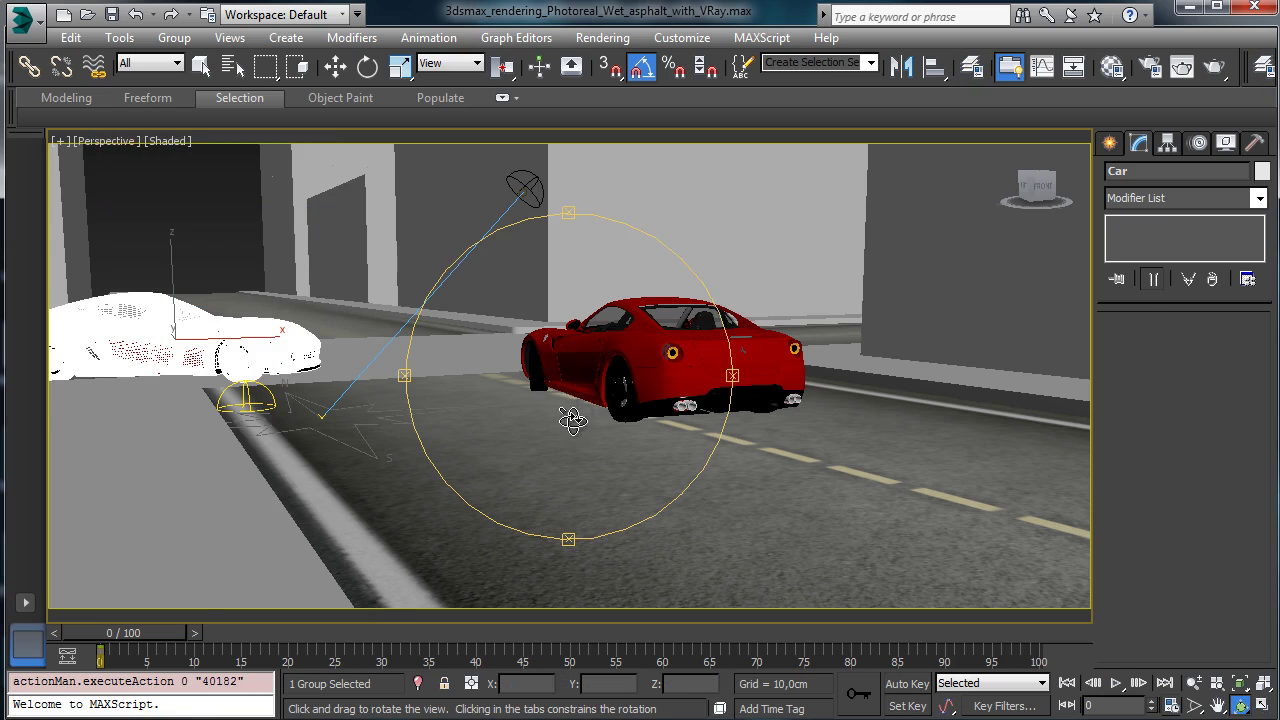
left_click_drag(571, 414, 622, 428)
left_click(1219, 706)
left_click_drag(753, 478, 755, 480)
left_click(1195, 706)
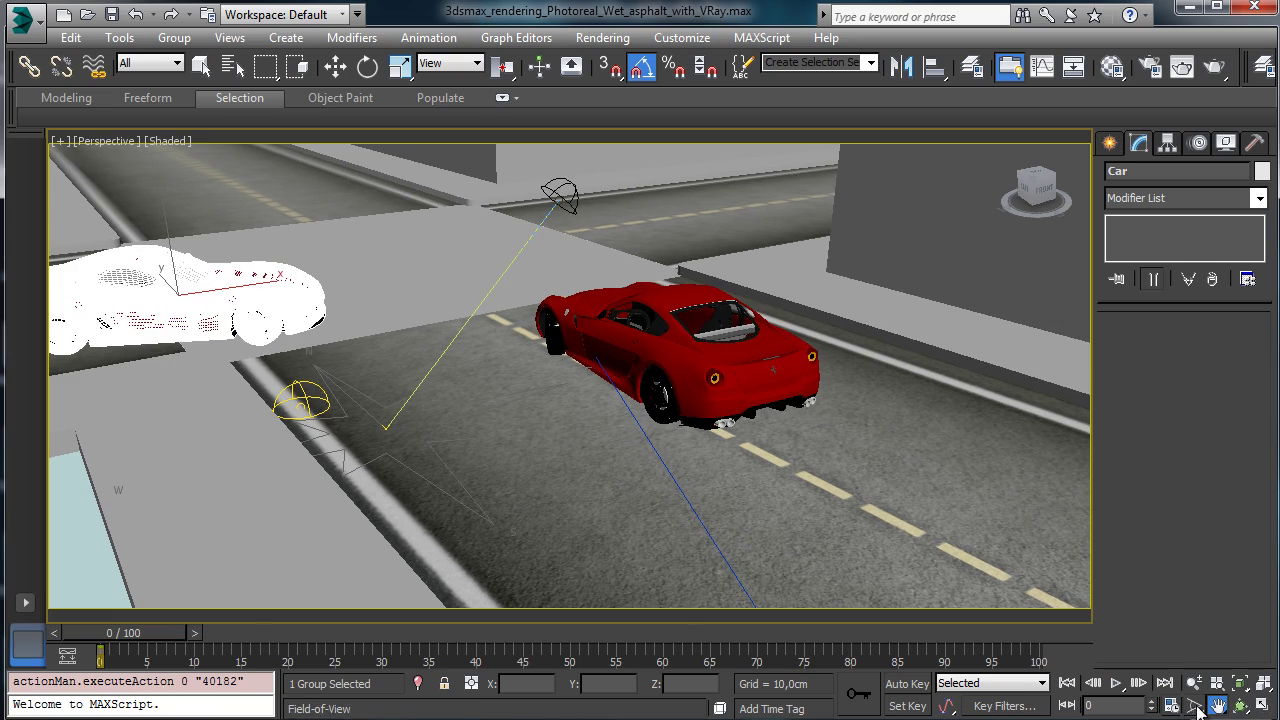
left_click(286, 40)
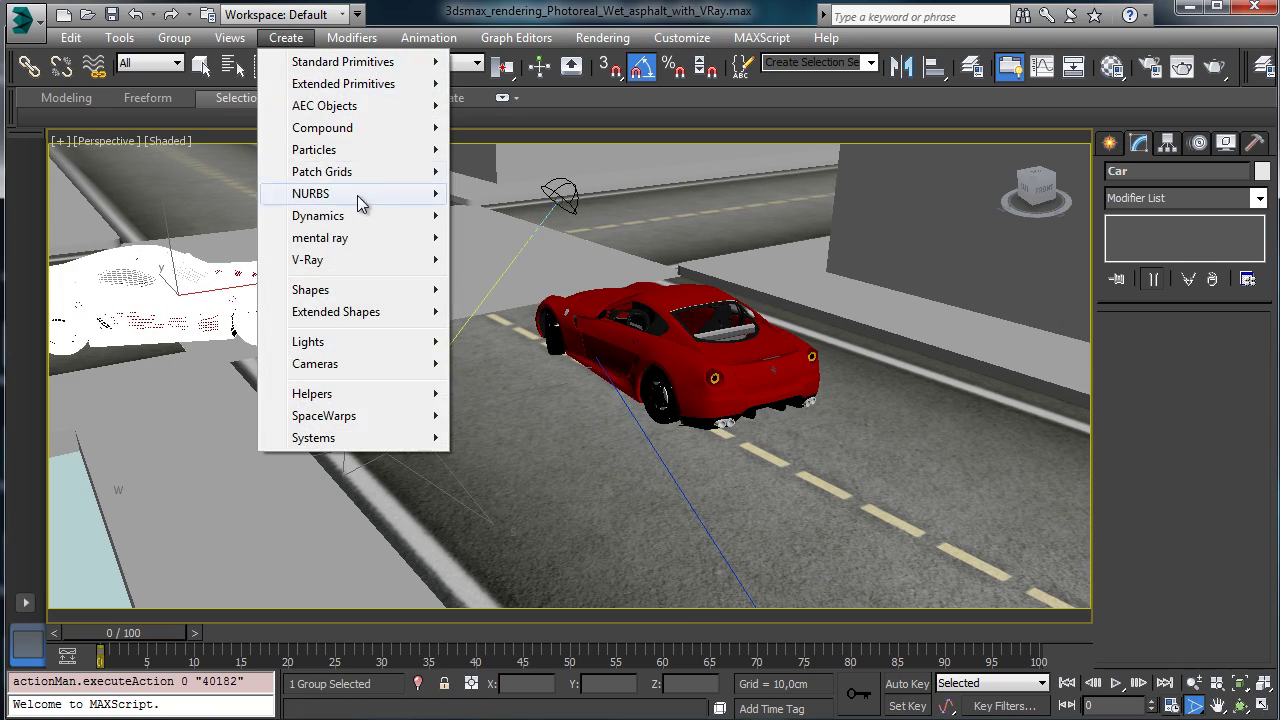
mouse_move(232, 40)
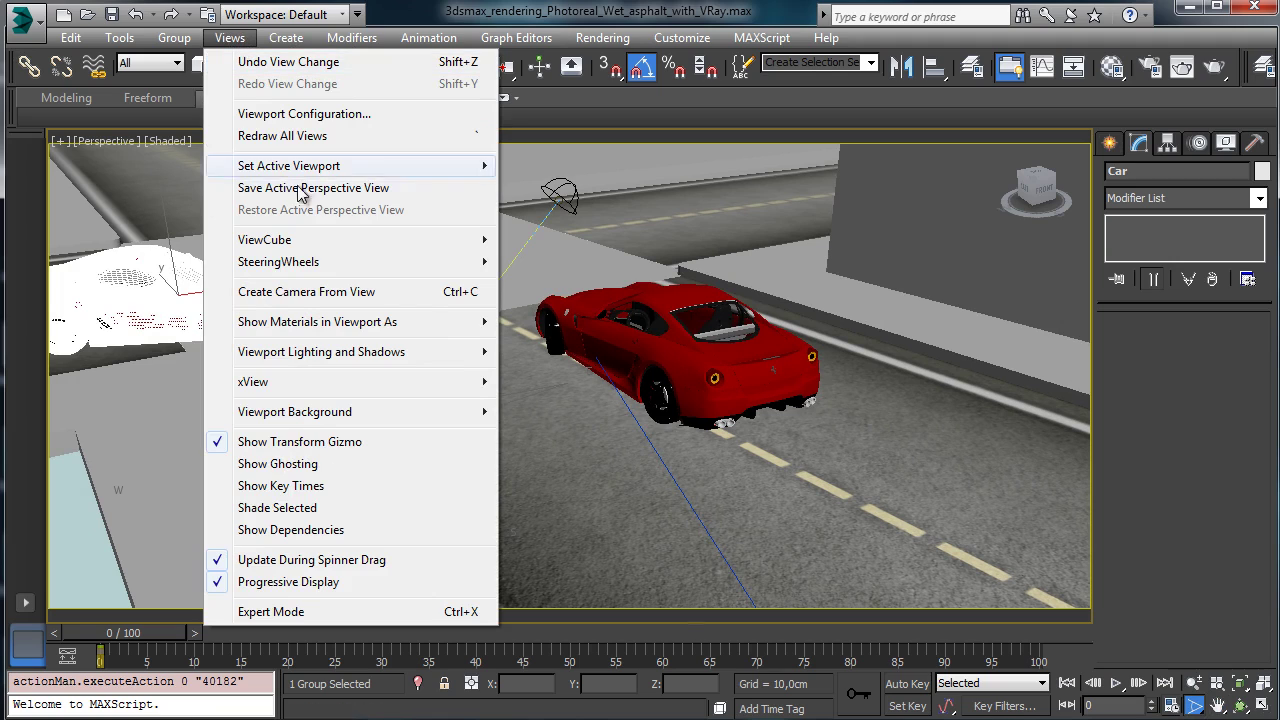
left_click(417, 292)
Frame the rear of the nearer car by adjusting Camera002's distance and perspective to a field of view of about 65 degrees.
left_click_drag(602, 392, 600, 362)
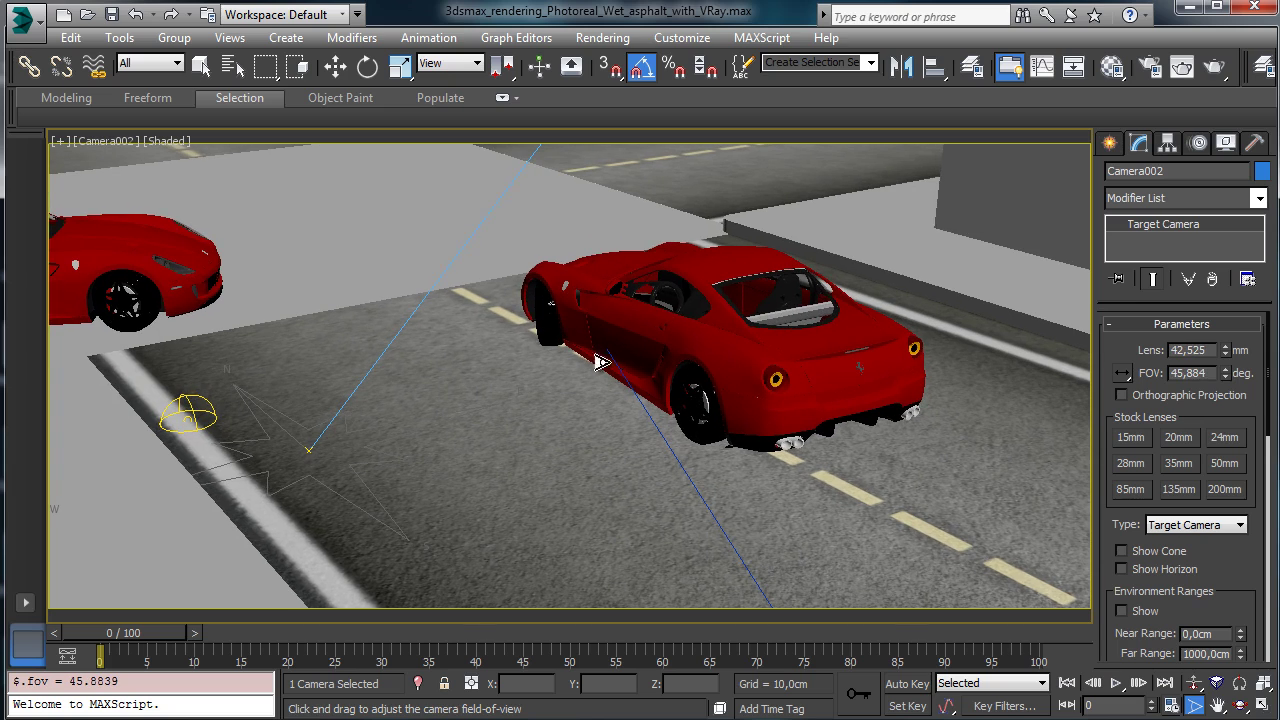
left_click(1217, 683)
left_click_drag(540, 361, 655, 285)
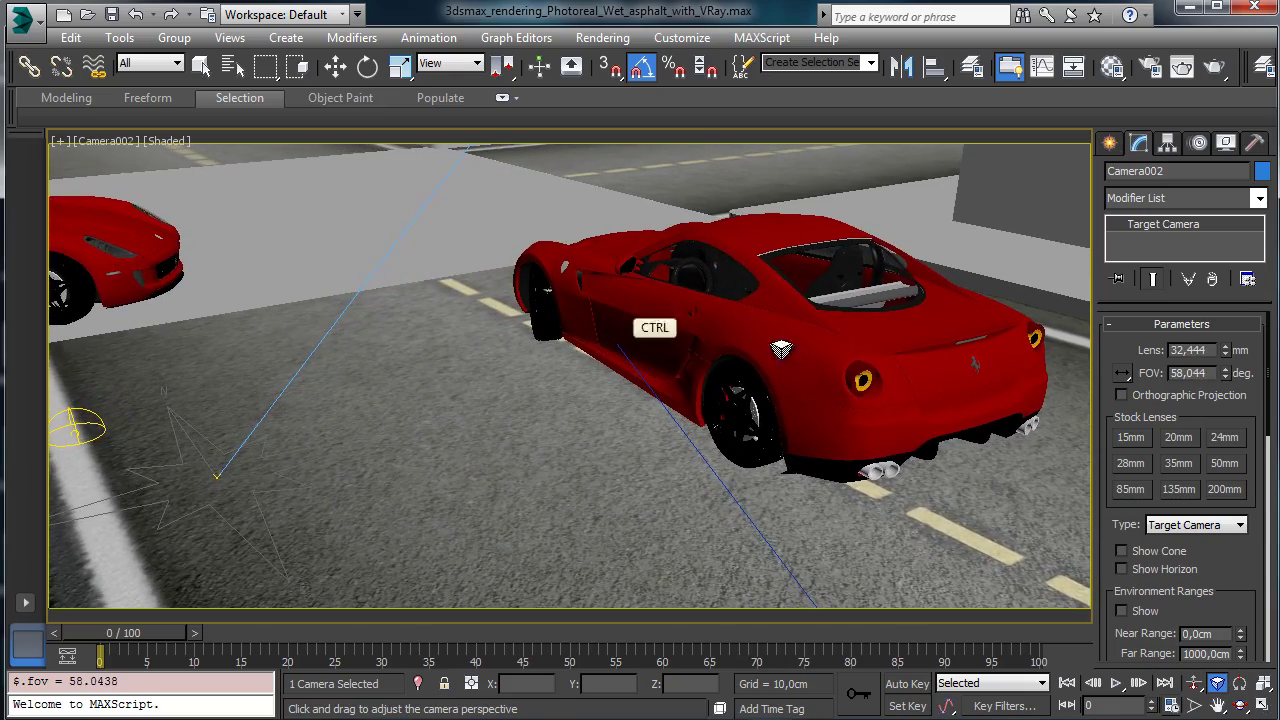
left_click(1193, 683)
left_click_drag(593, 330, 595, 352)
left_click(1218, 685)
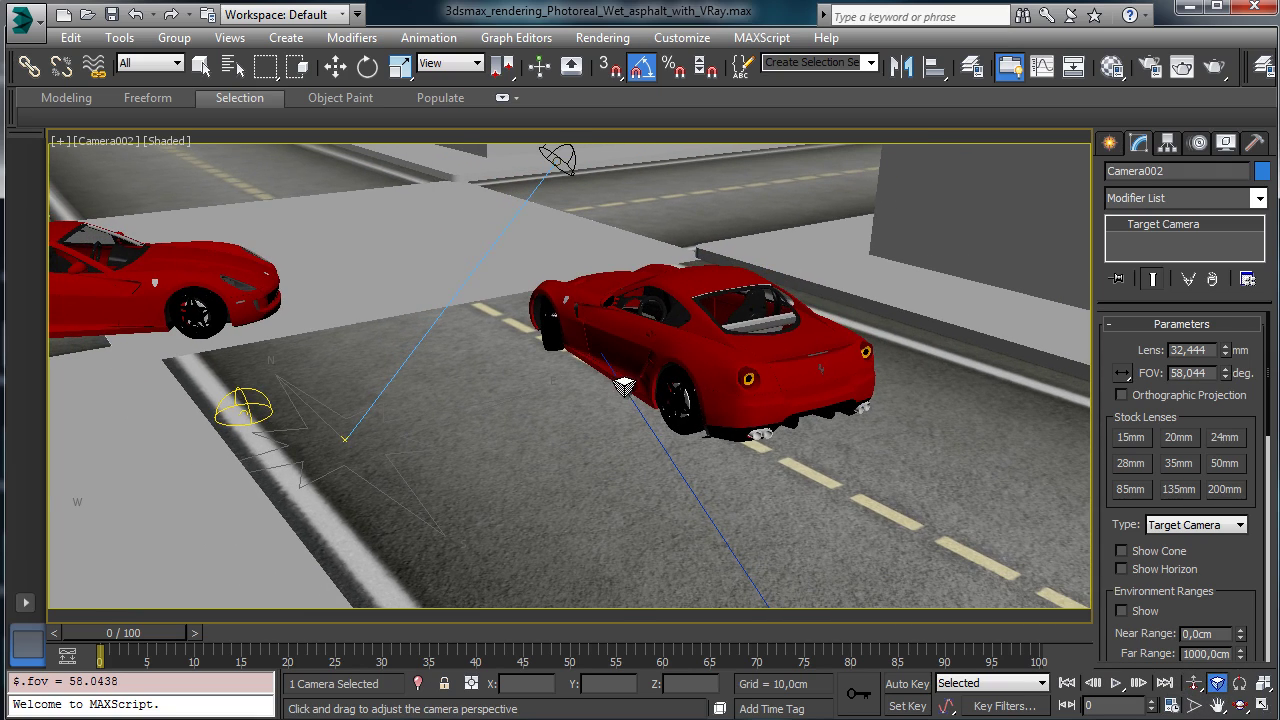
left_click_drag(597, 389, 553, 190, "ctrl")
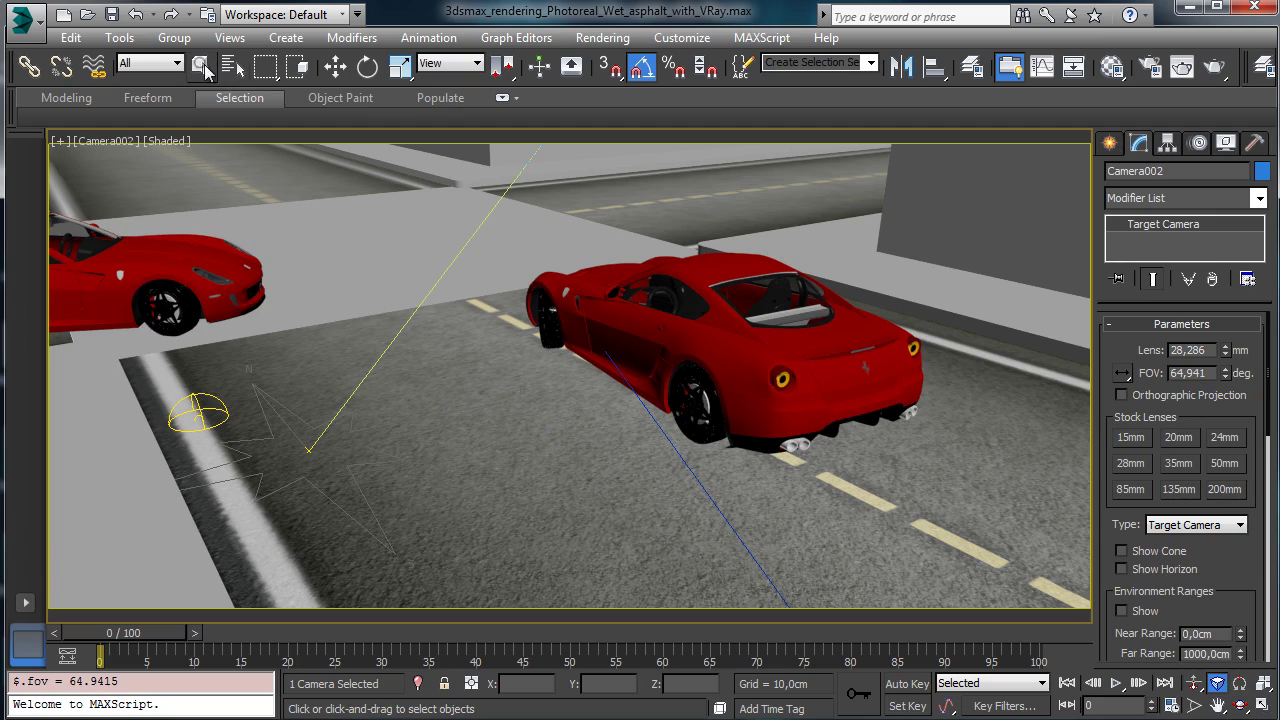
left_click(203, 68)
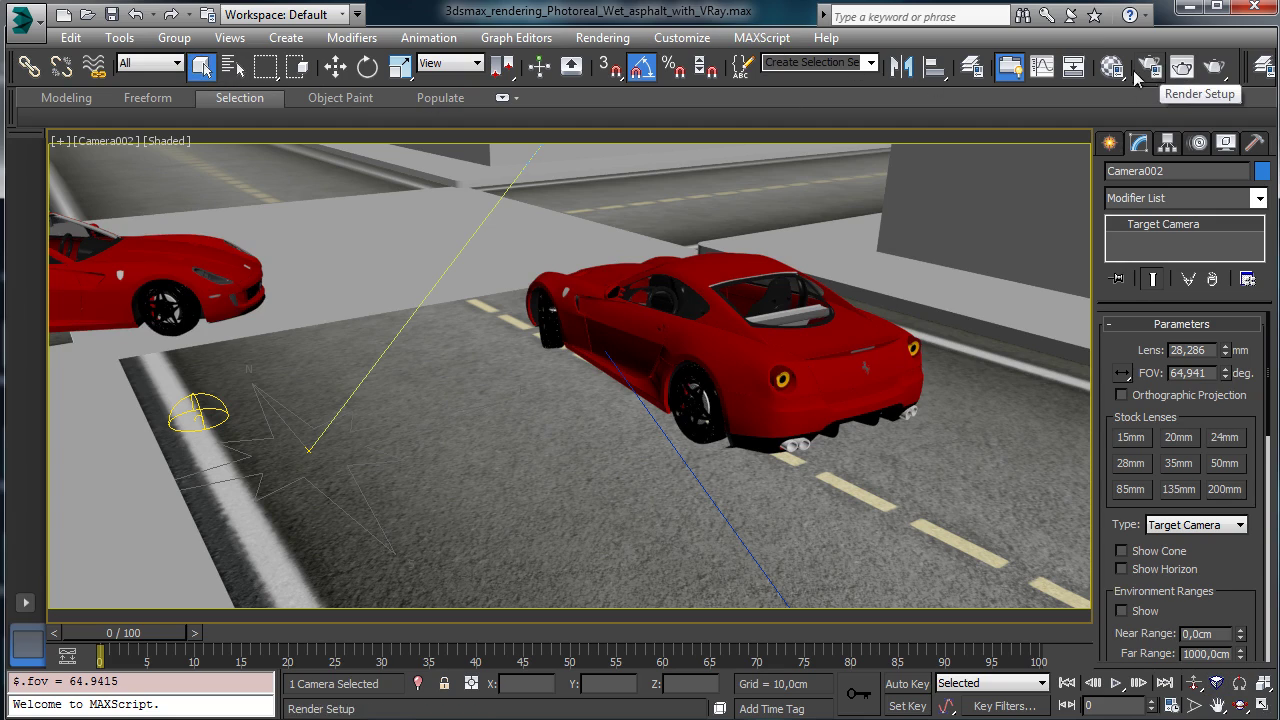
Hide the Car layer and render the full Camera002 view of the empty wet road.
left_click(972, 67)
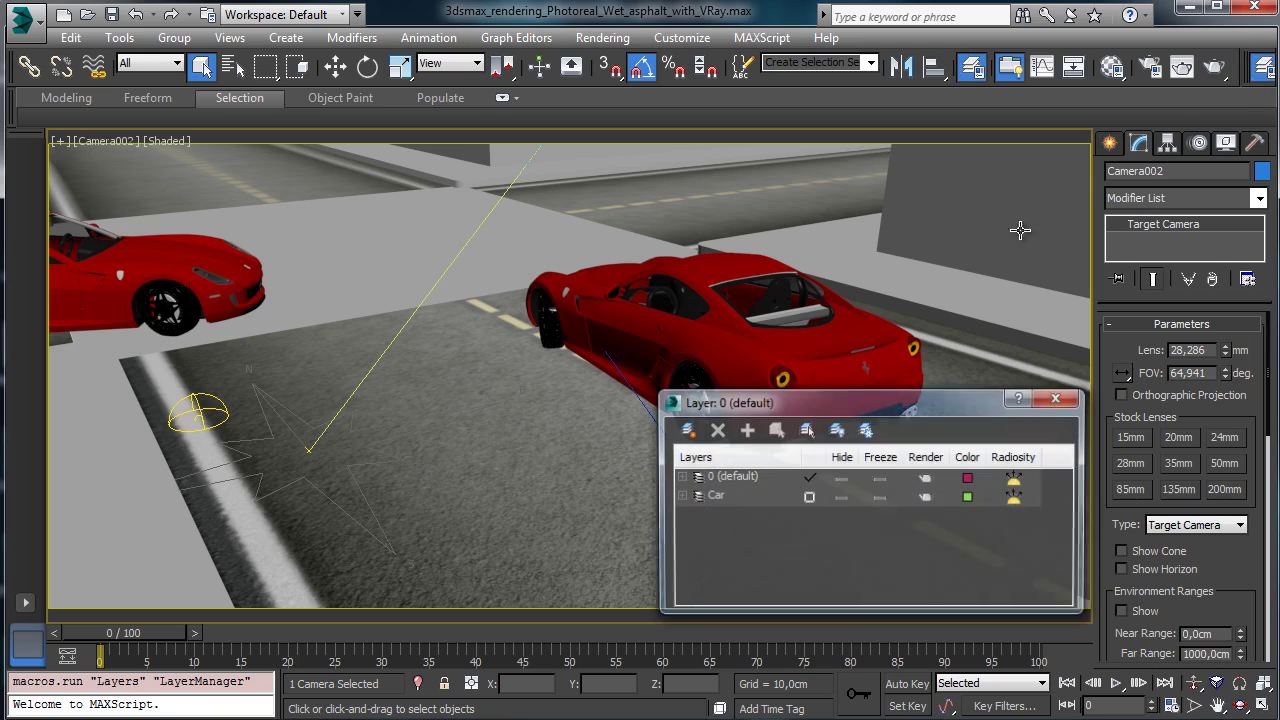
left_click(841, 497)
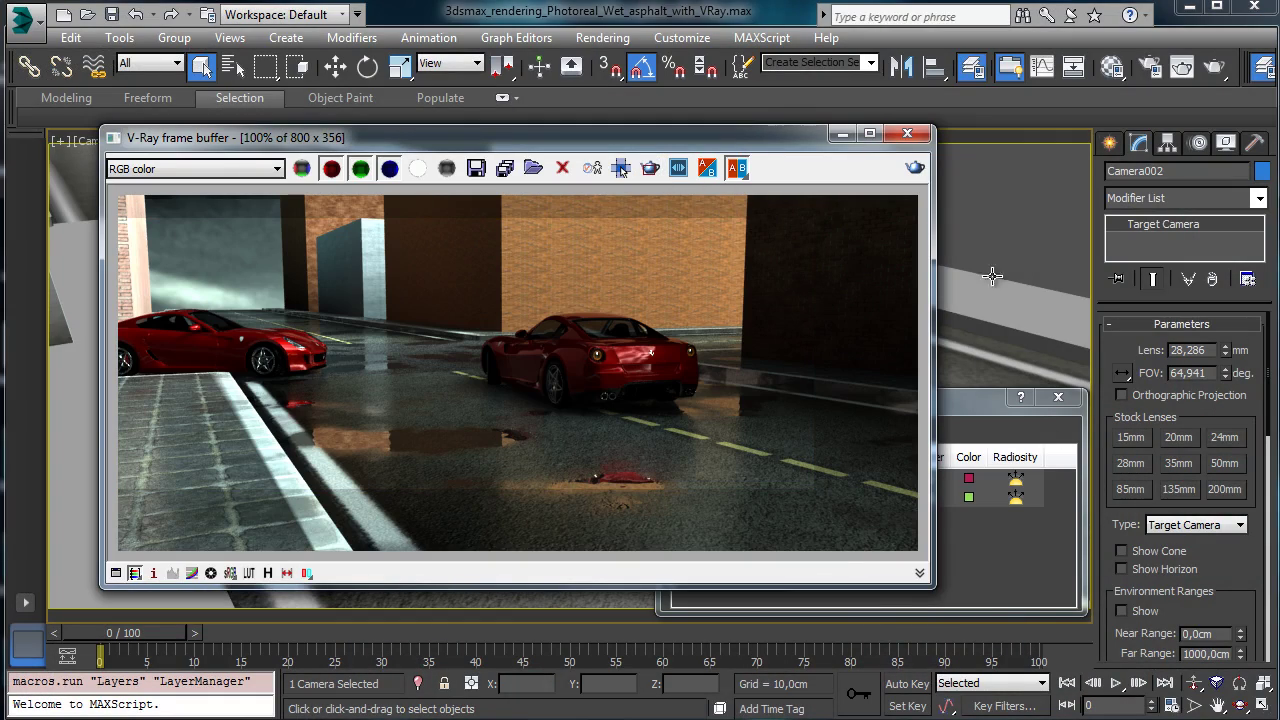
left_click(915, 167)
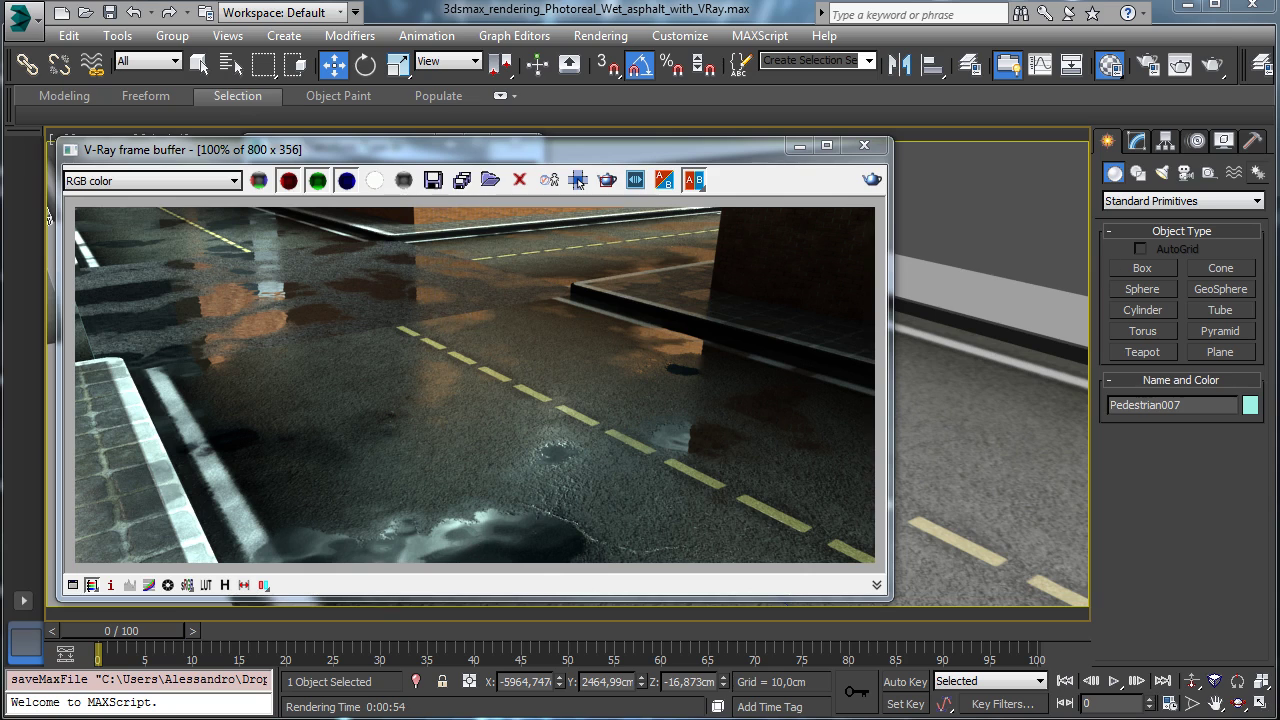
Examine the Asphalt material's diffuse composite and its Layer 1 Substance output, and return to the material's map list.
left_click(1110, 66)
left_click_drag(1056, 60, 887, 56)
left_click_drag(976, 189, 1054, 398)
left_click(1004, 163)
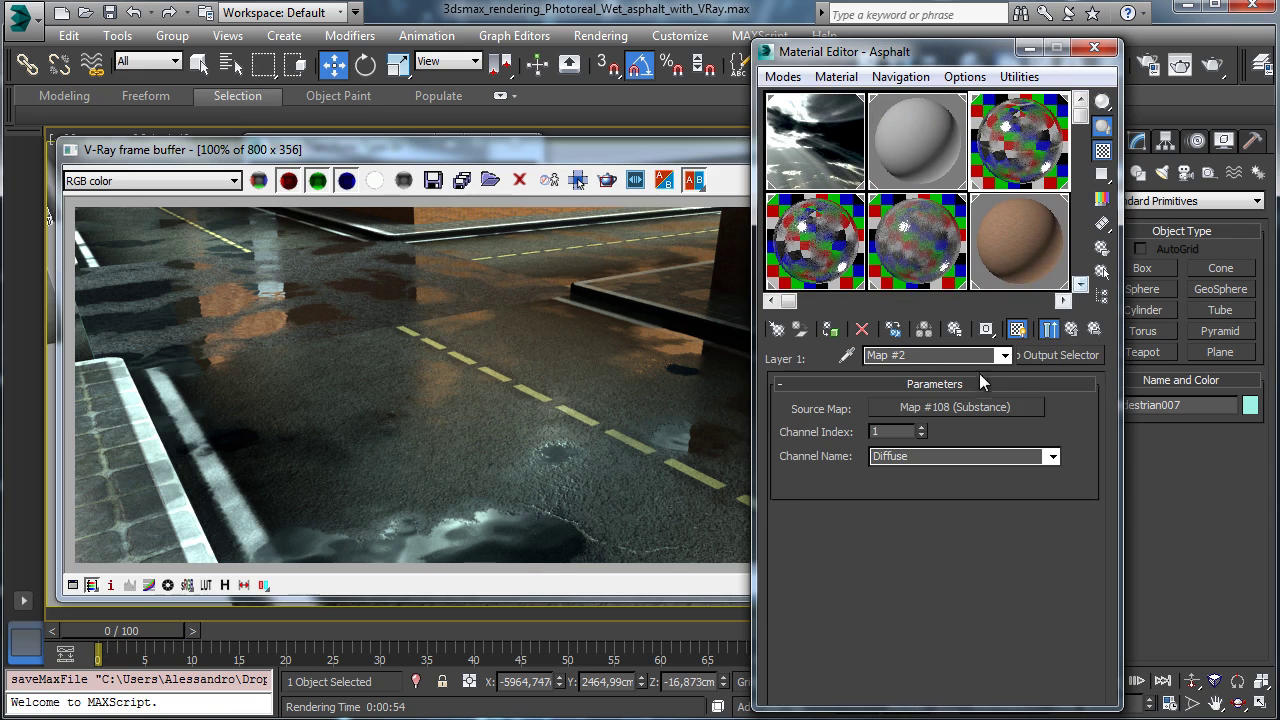
left_click(1071, 329)
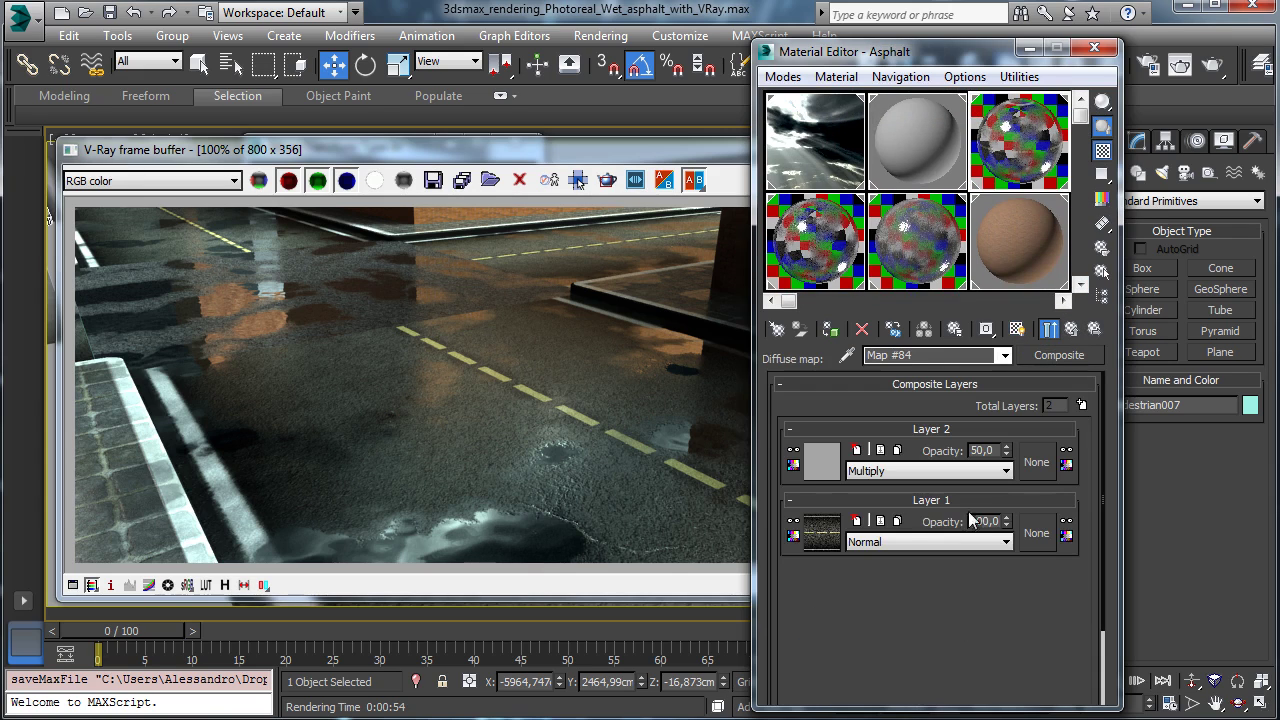
left_click(823, 533)
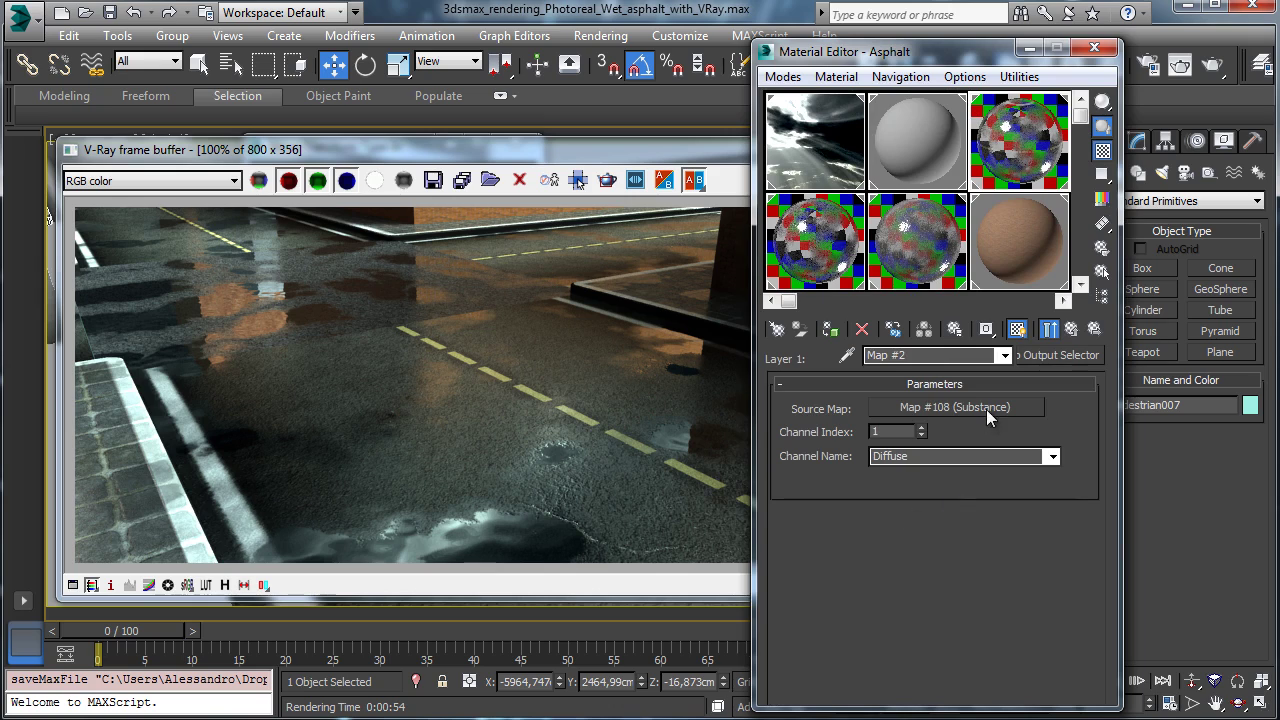
left_click(1071, 329)
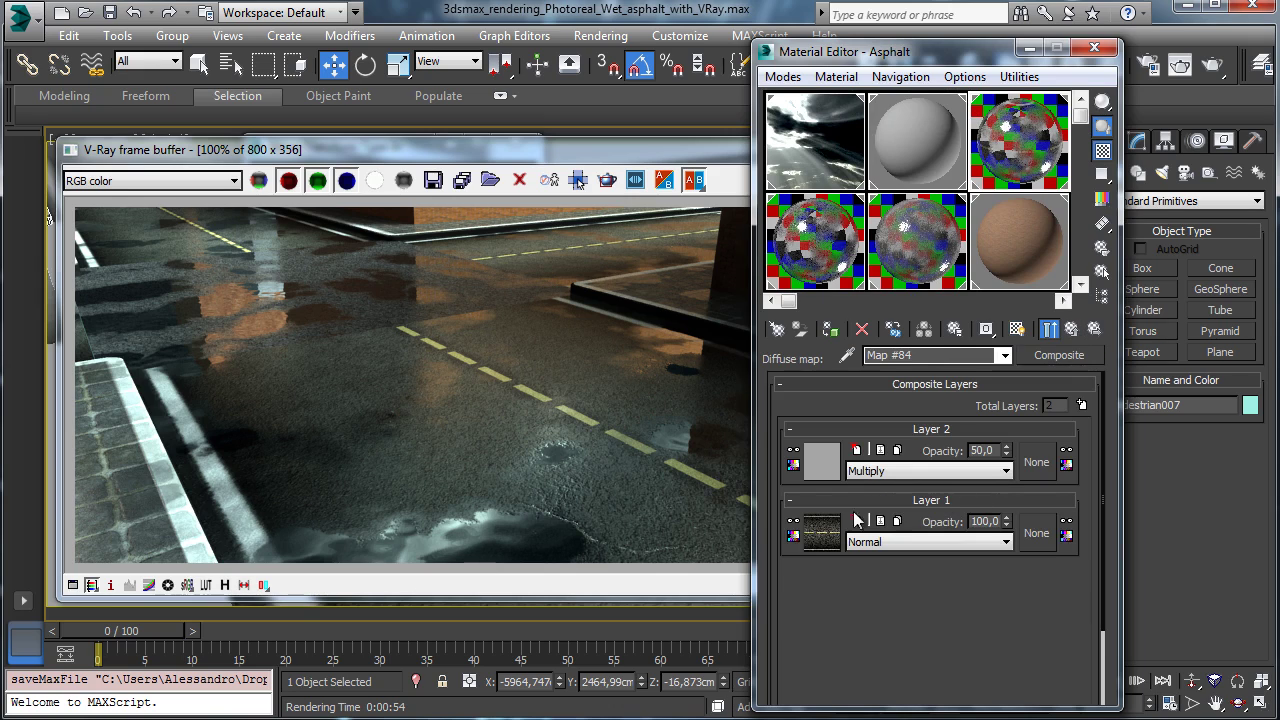
left_click(1071, 330)
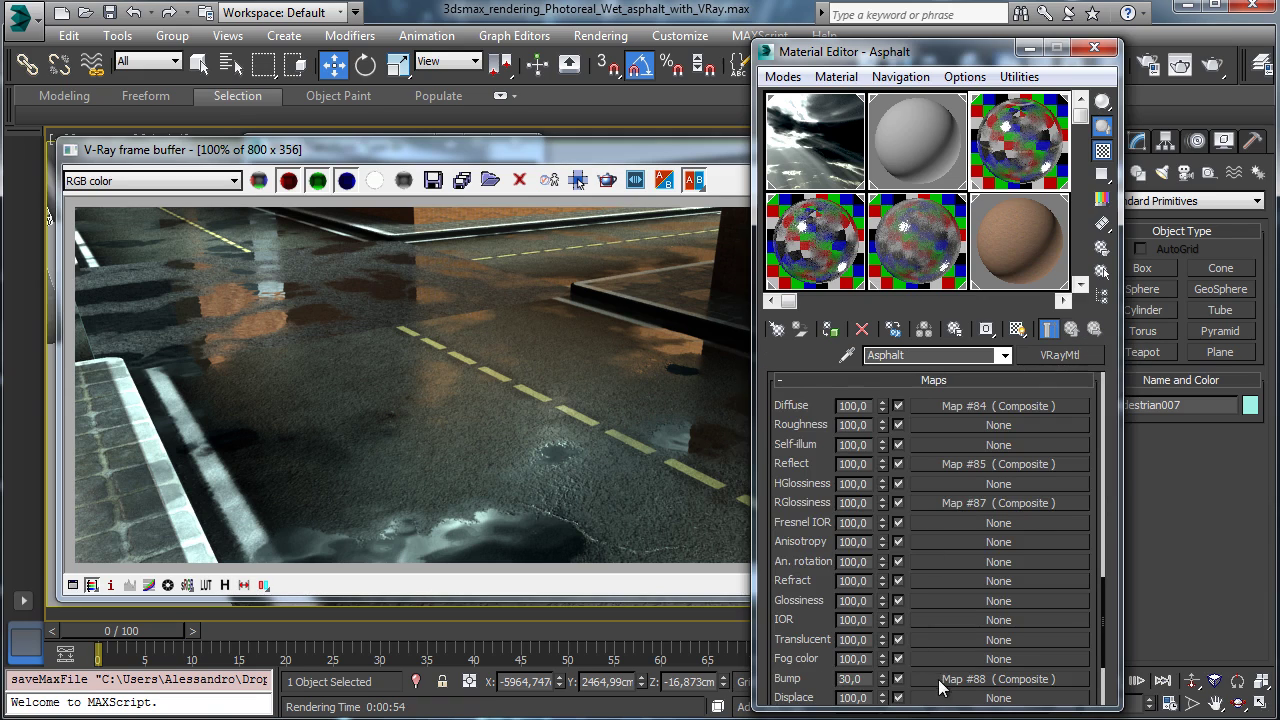
Set the Bump Amount of the Layer 2 noise in the Asphalt material's bump composite to 0,005.
left_click(940, 681)
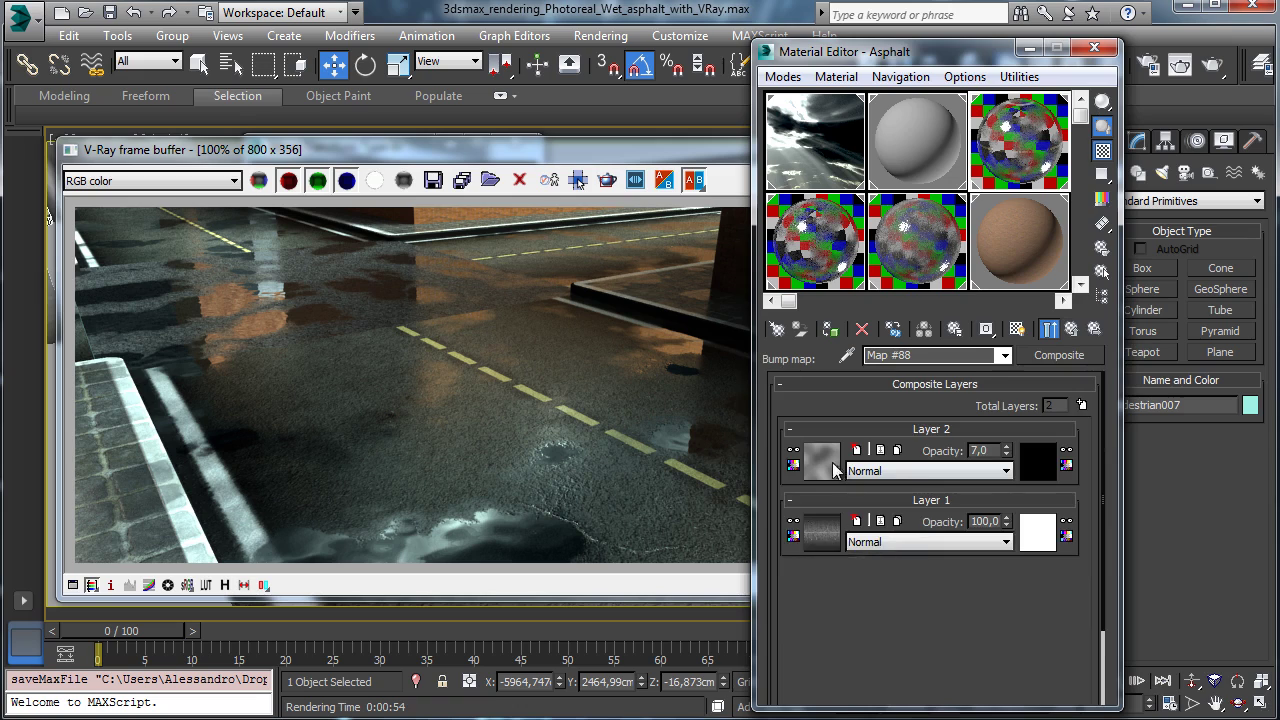
left_click(821, 460)
scroll(1062, 446, "down", 2)
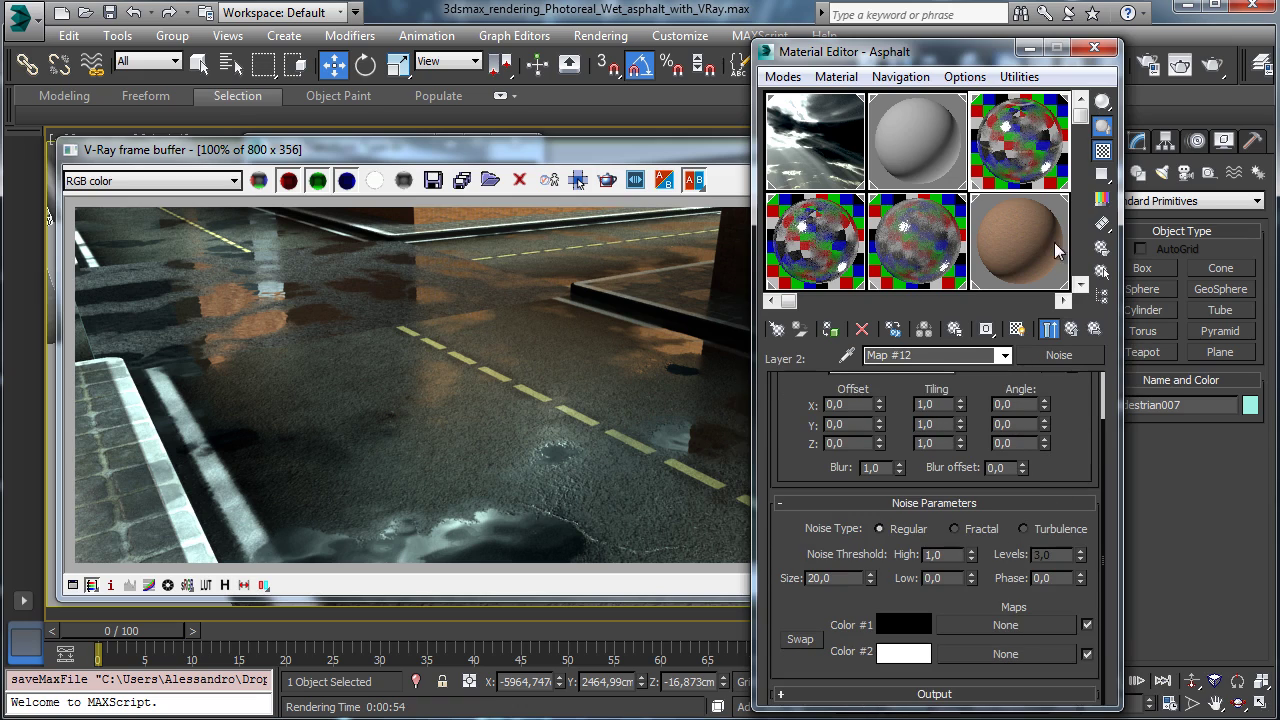
left_click(1066, 693)
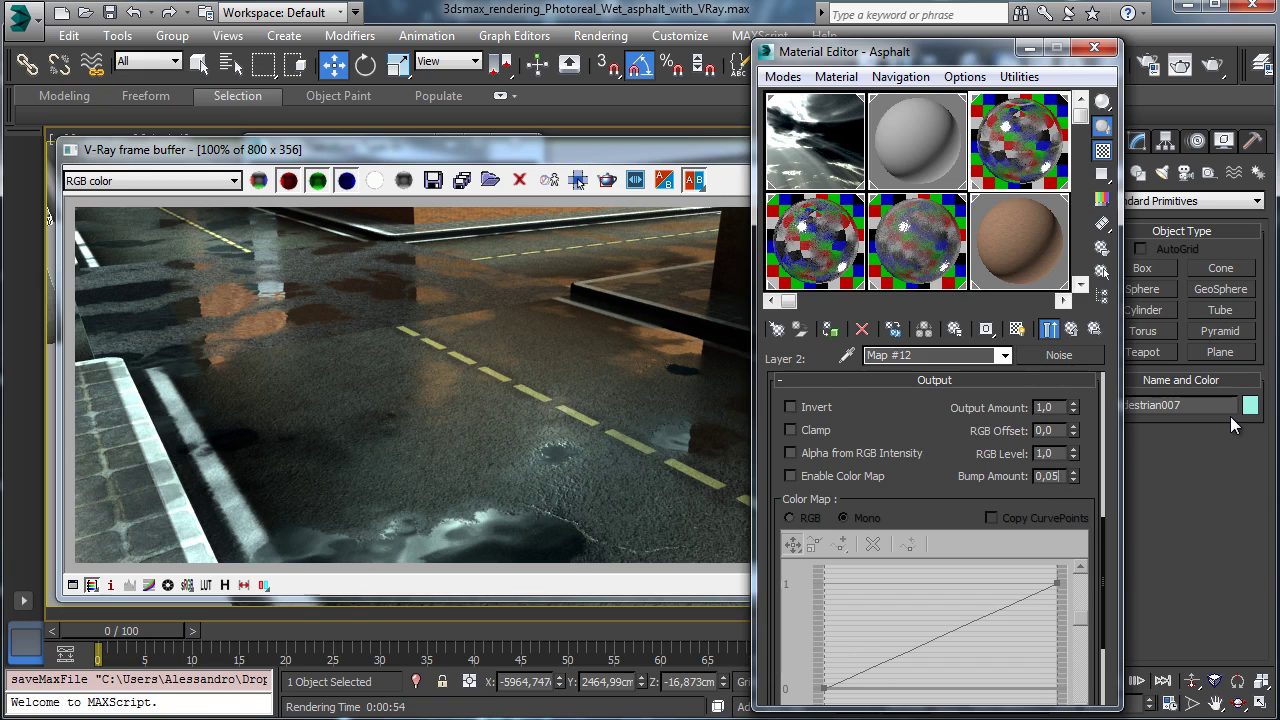
key("BackSpace")
type("05")
key("Return")
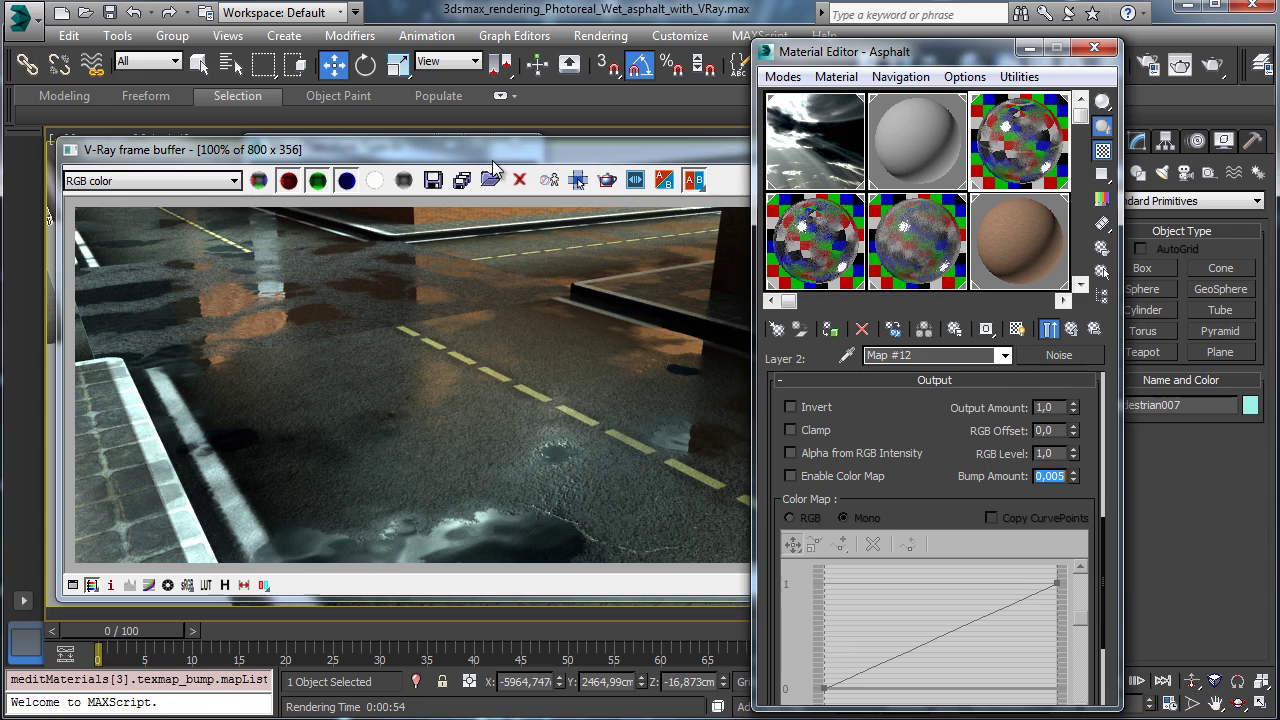
Region-render the foreground puddle and the puddle beside the dashed line, and mark a render region over the far part of the road.
left_click(522, 165)
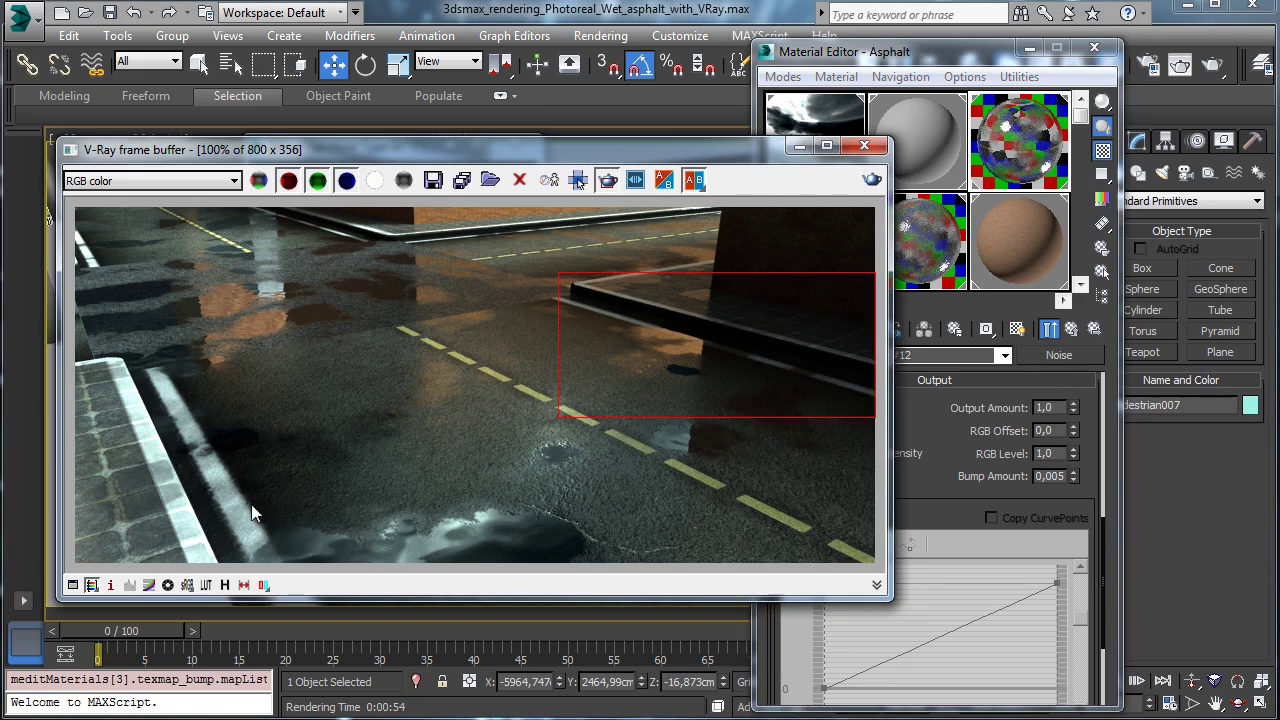
left_click_drag(247, 502, 608, 598)
left_click(871, 180)
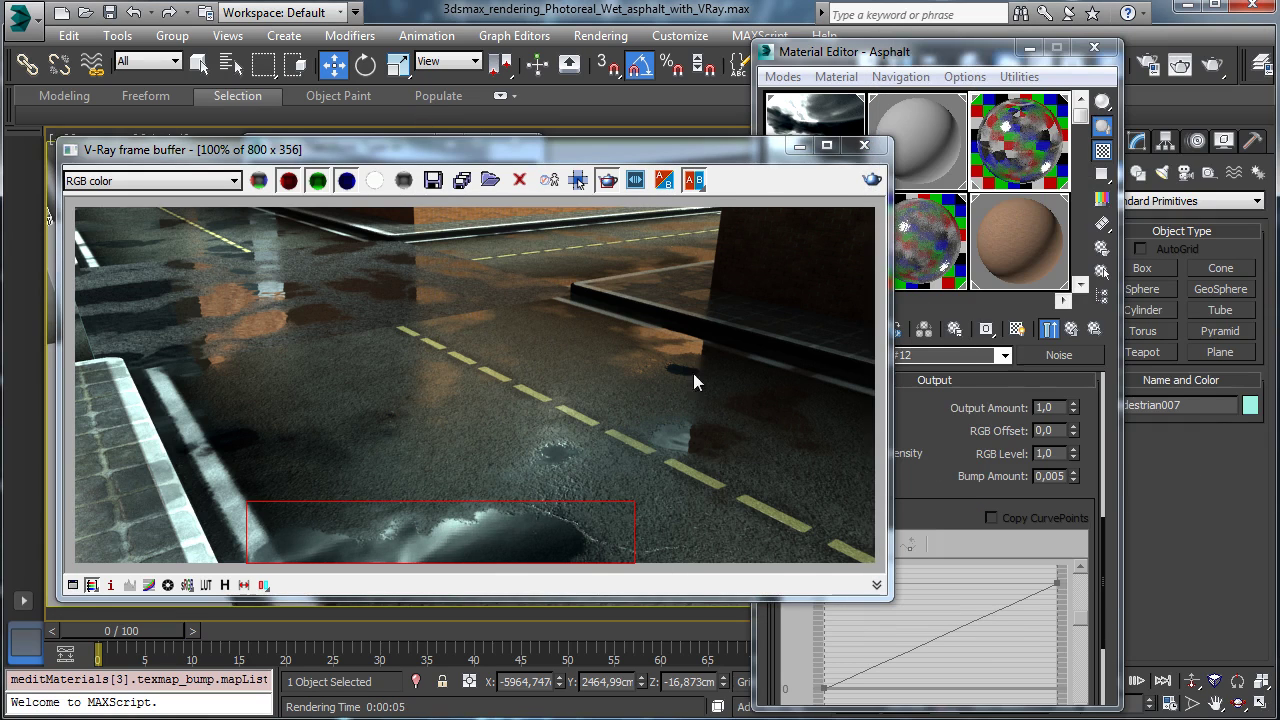
left_click_drag(628, 399, 793, 494)
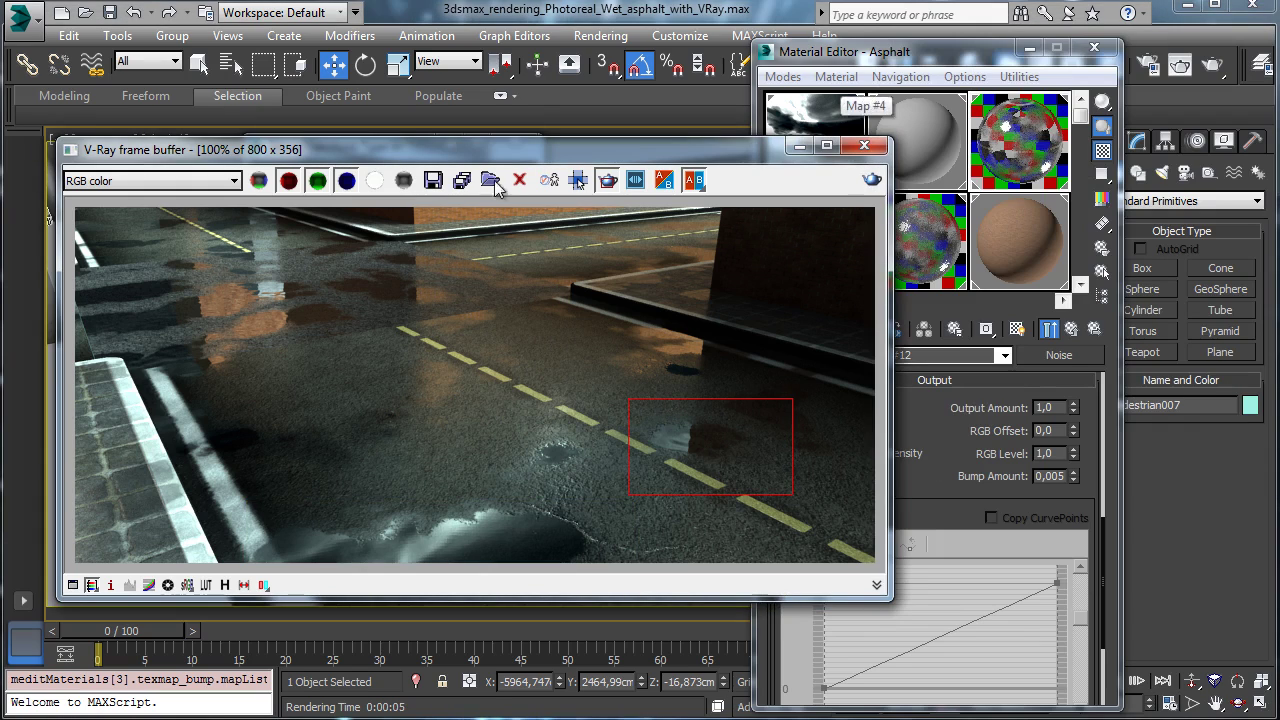
left_click(872, 180)
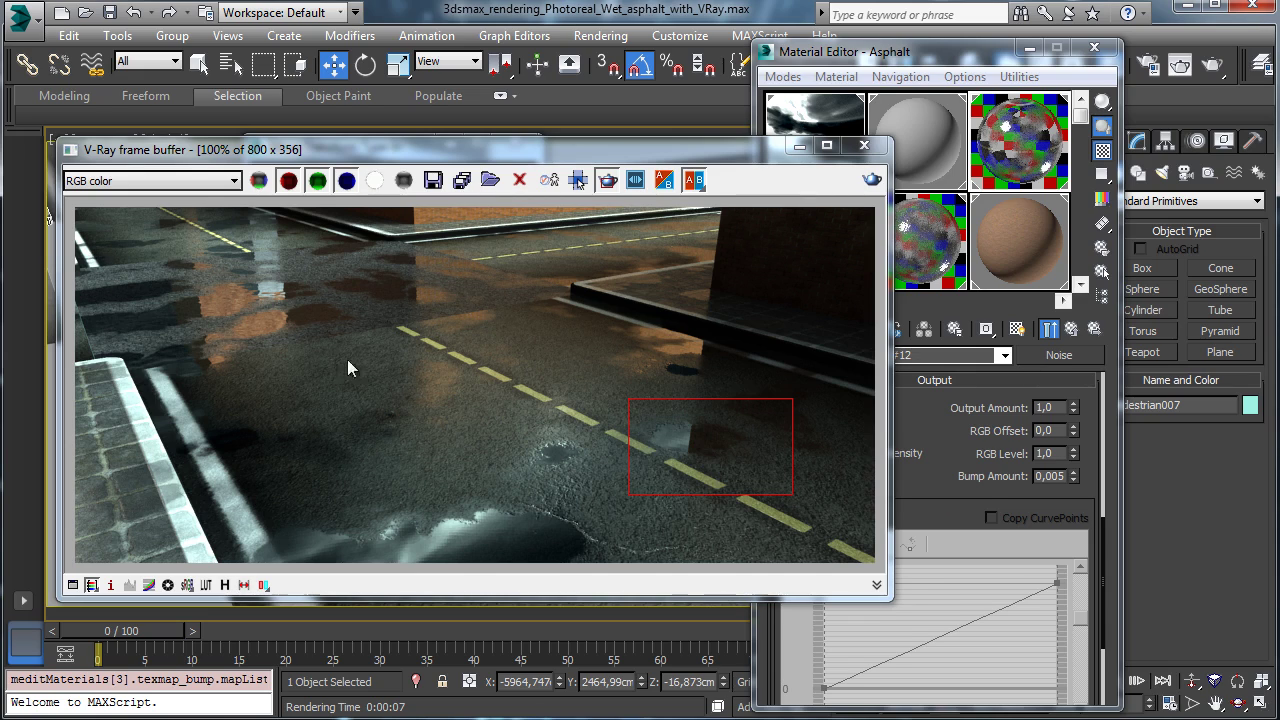
left_click_drag(87, 243, 593, 401)
Set the U and V tiling of the Asphalt_02 Substance map in Layer 1 of the Asphalt_center diffuse composite to 16.
left_click(933, 65)
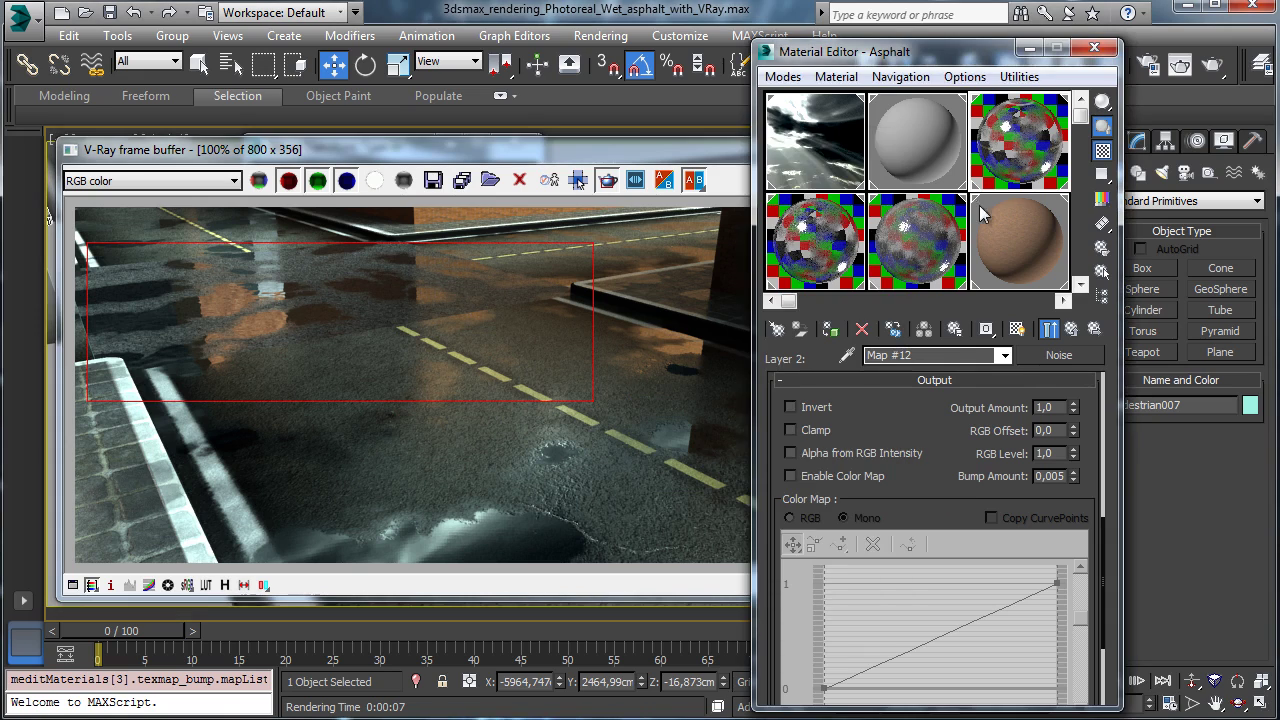
middle_click_drag(986, 206, 998, 172)
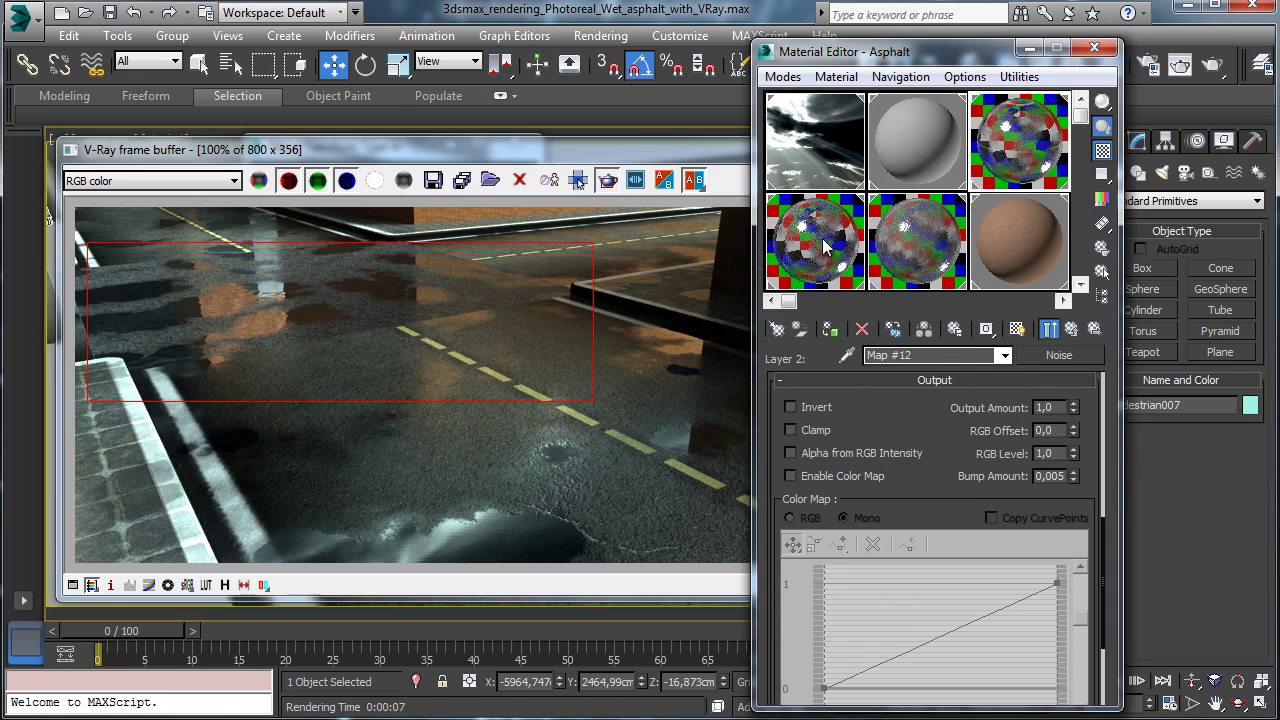
left_click(998, 172)
left_click(996, 408)
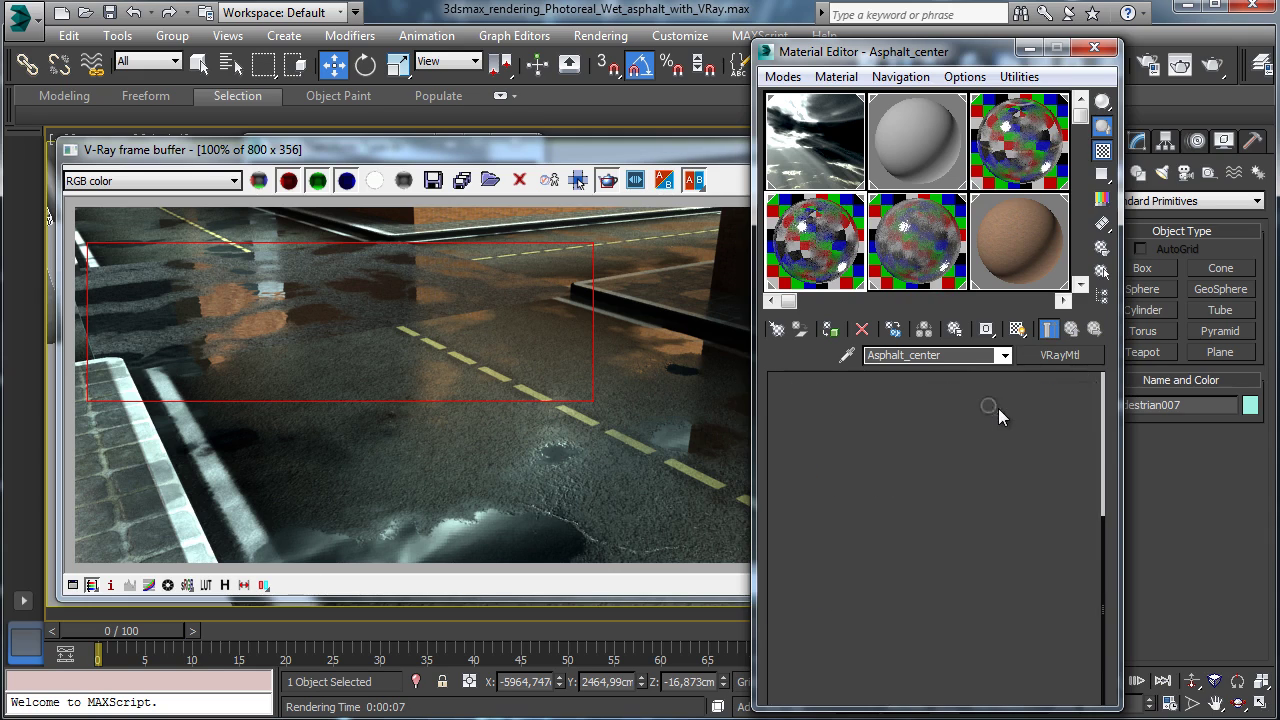
left_click(829, 534)
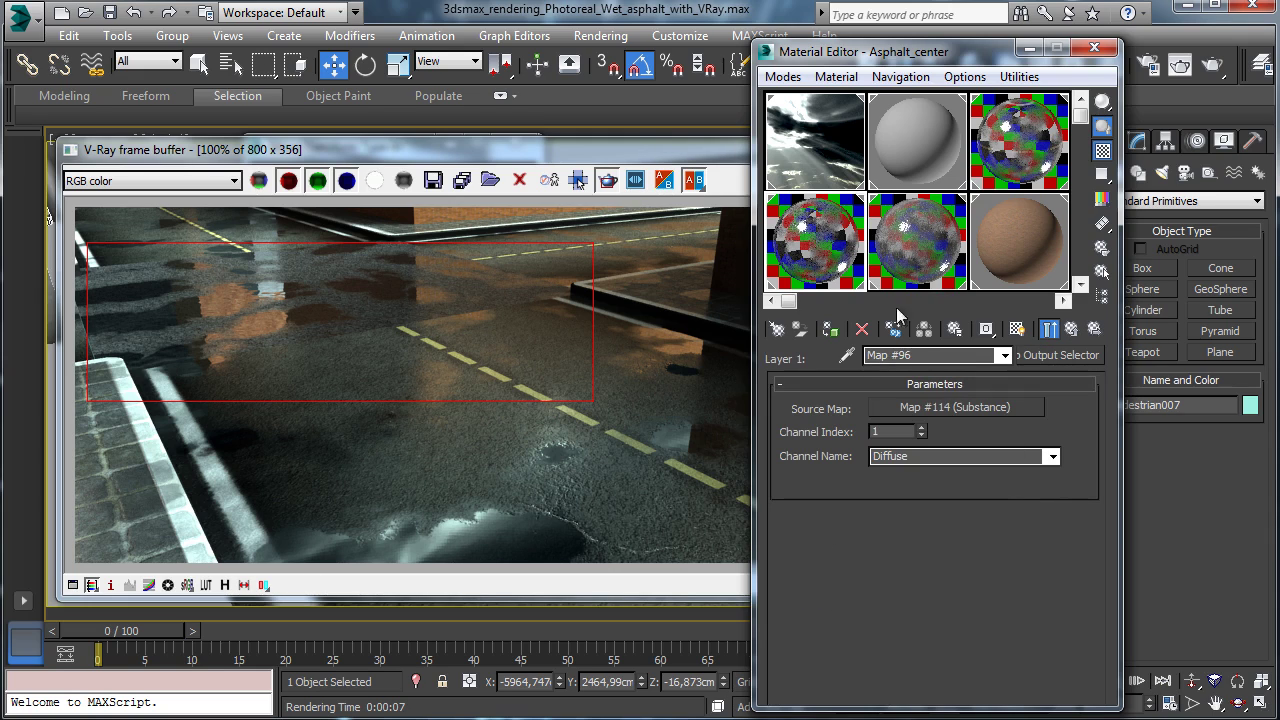
left_click(990, 407)
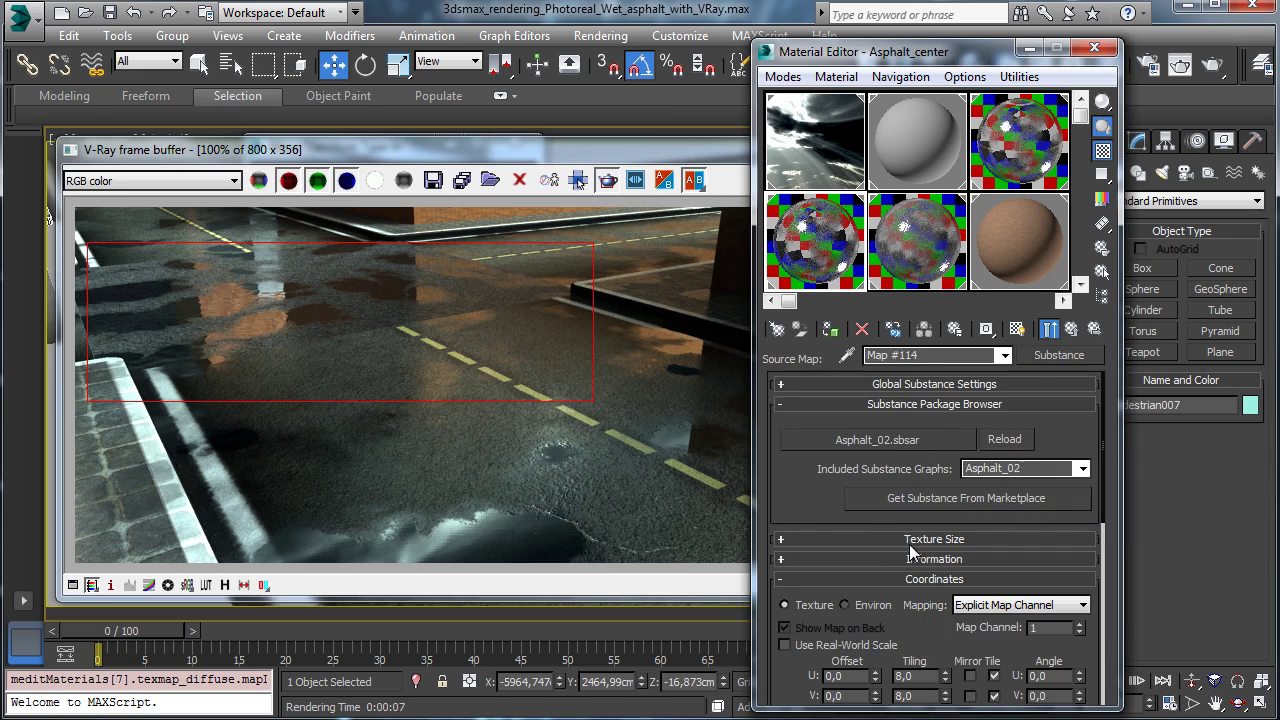
left_click(912, 388)
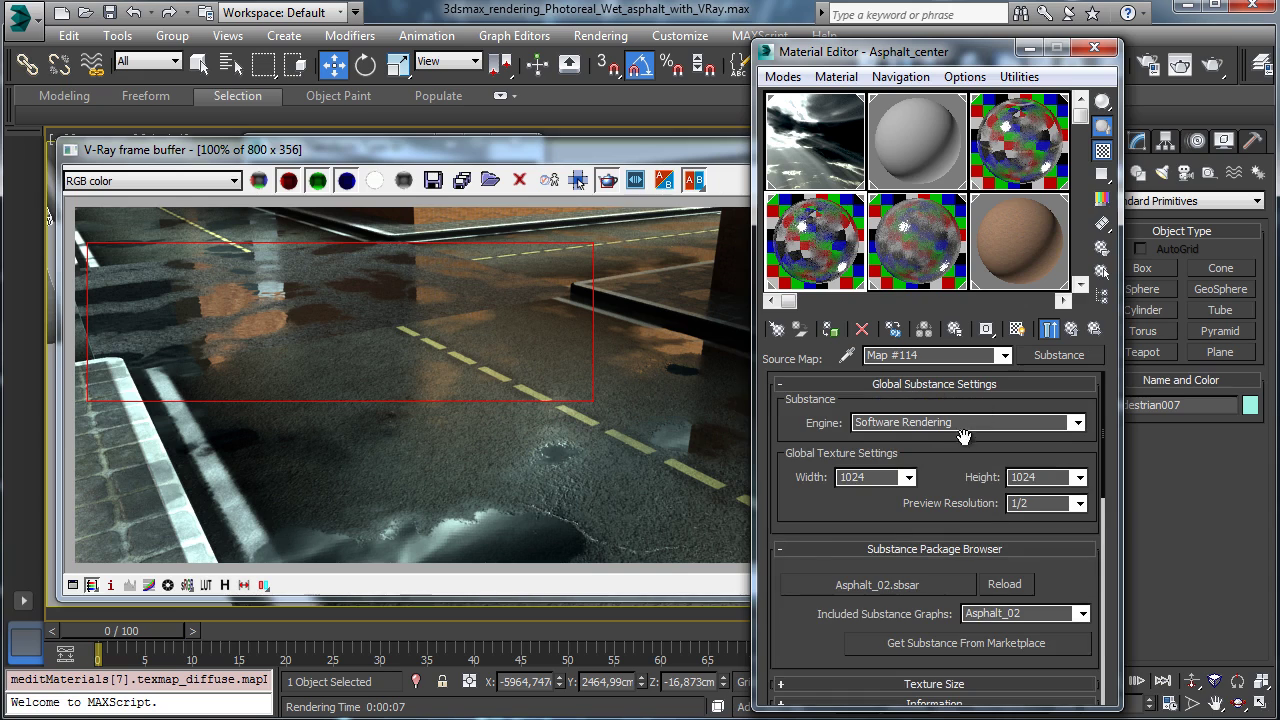
left_click(939, 388)
scroll(940, 540, "down", 5)
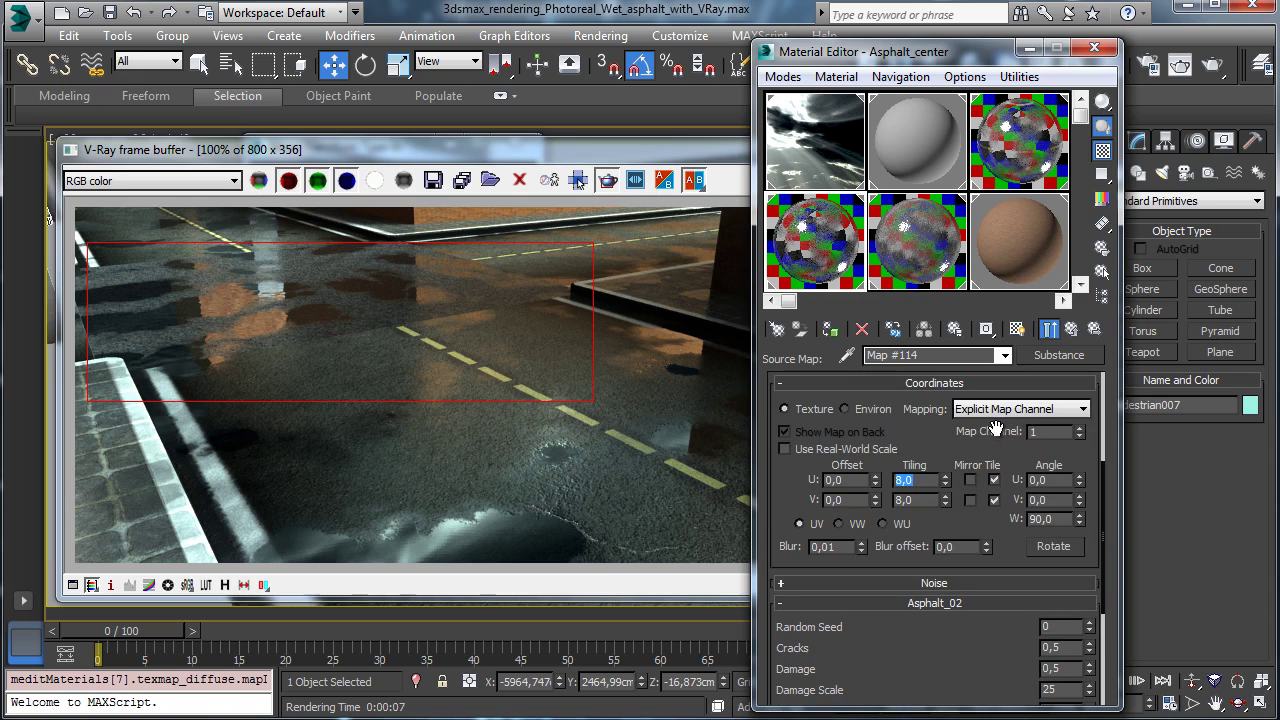
type("16")
left_click(922, 500)
type("16")
left_click(1070, 331)
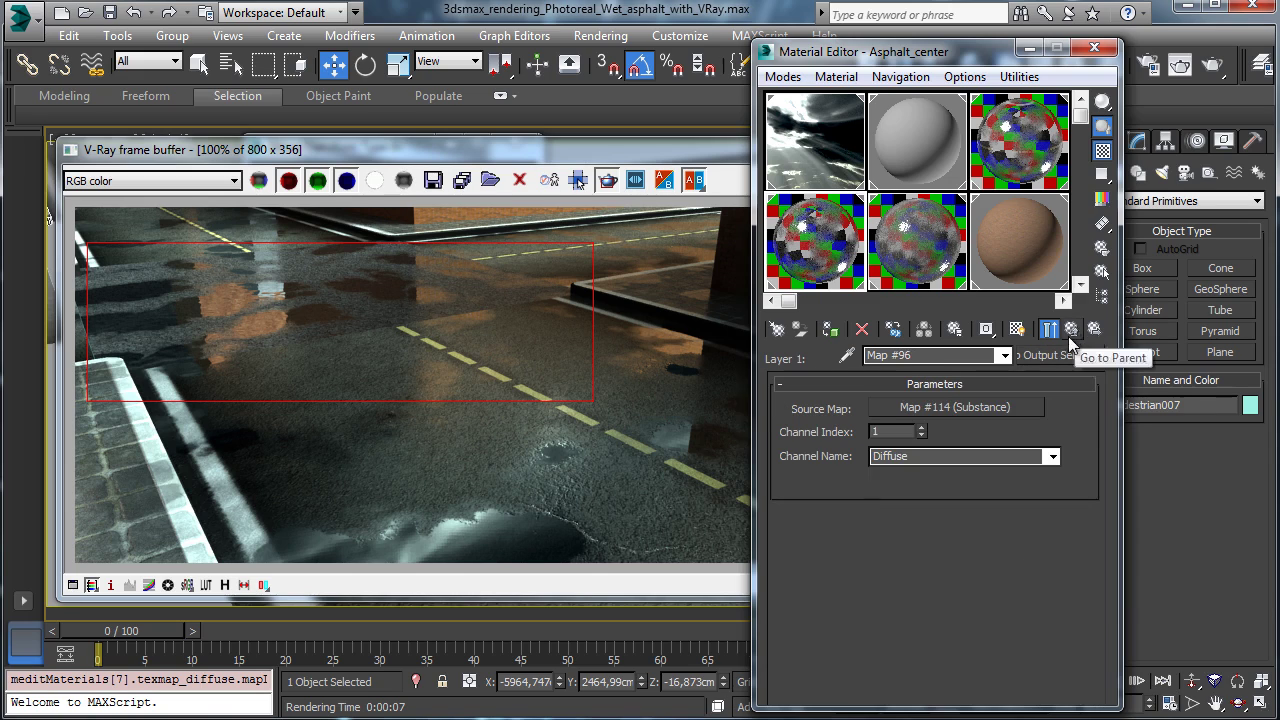
left_click(1069, 331)
left_click(1071, 331)
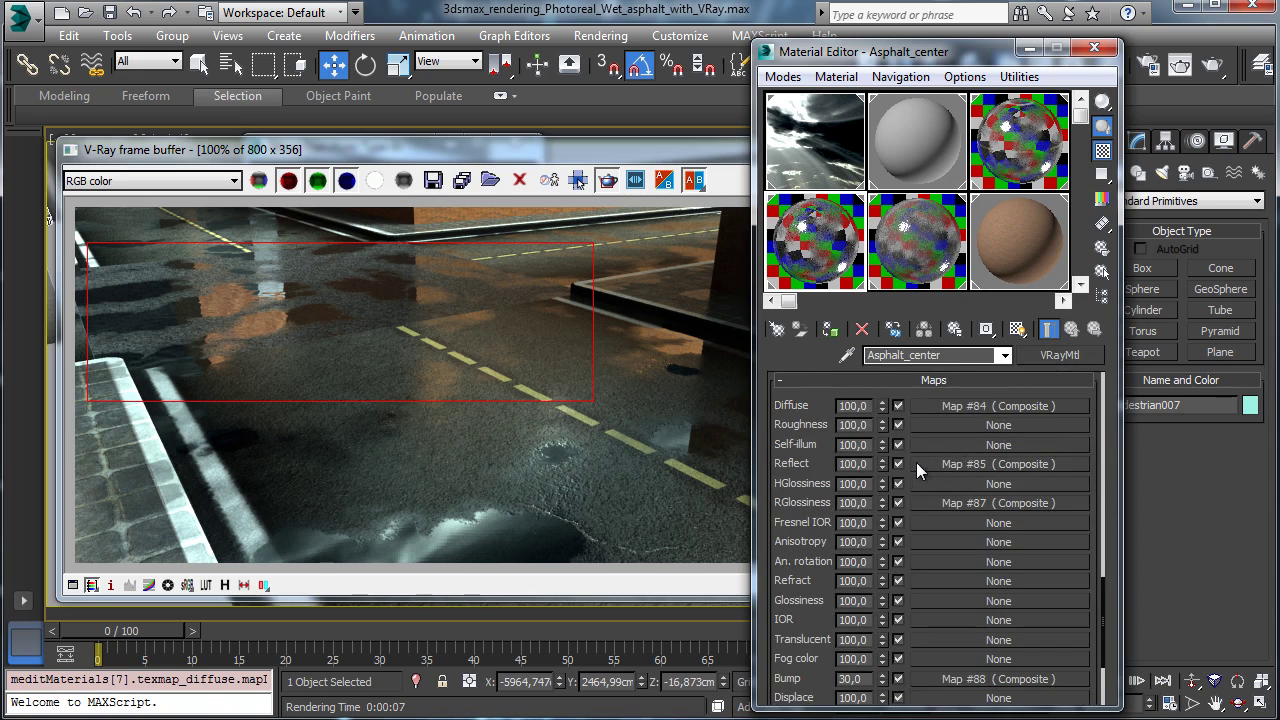
Set the tiling of the Asphalt_02 Substance map in Layer 1 of the Asphalt_center reflection composite to 16.
left_click(955, 463)
left_click(823, 605)
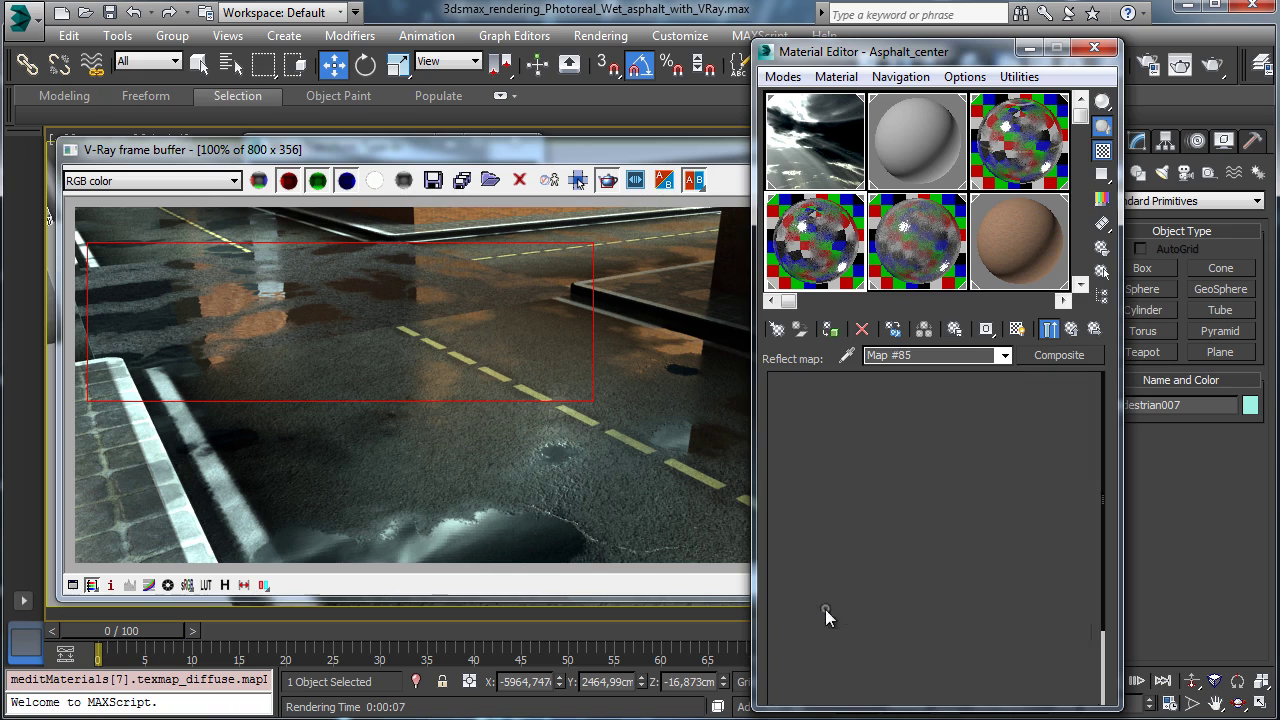
left_click(951, 412)
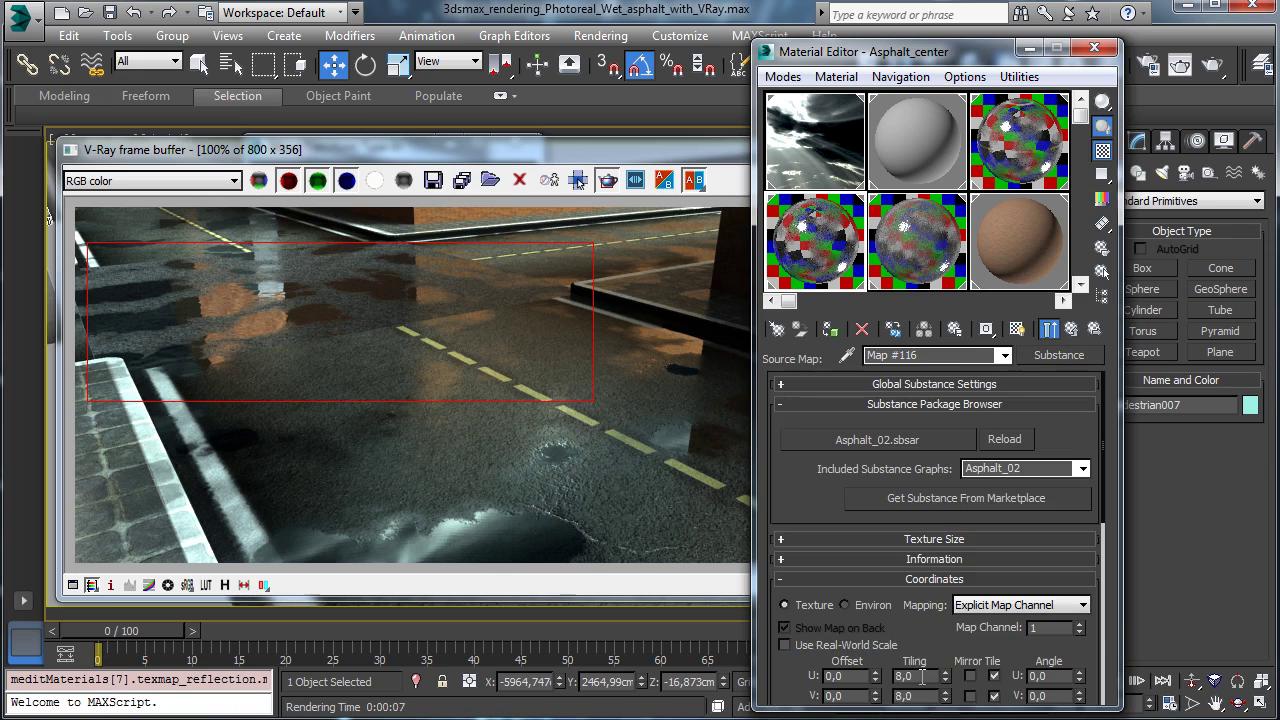
double_click(905, 676)
type("16")
key("Return")
left_click(1071, 331)
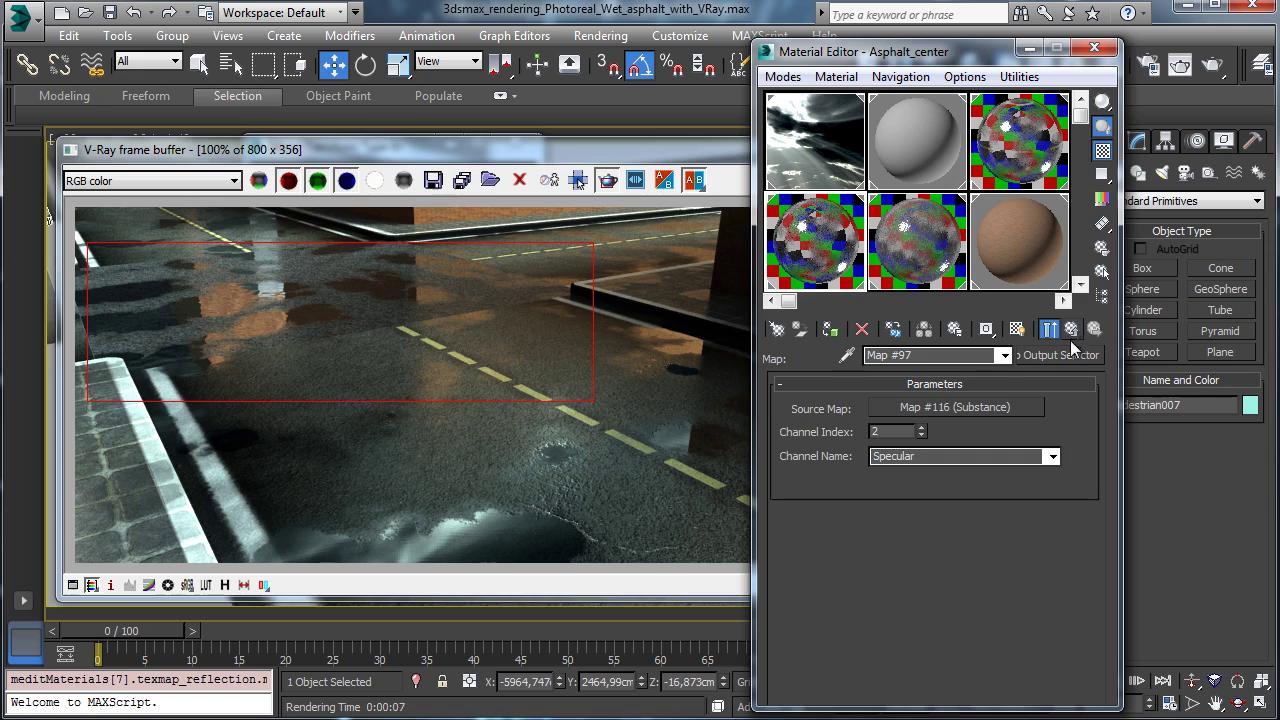
left_click(1071, 331)
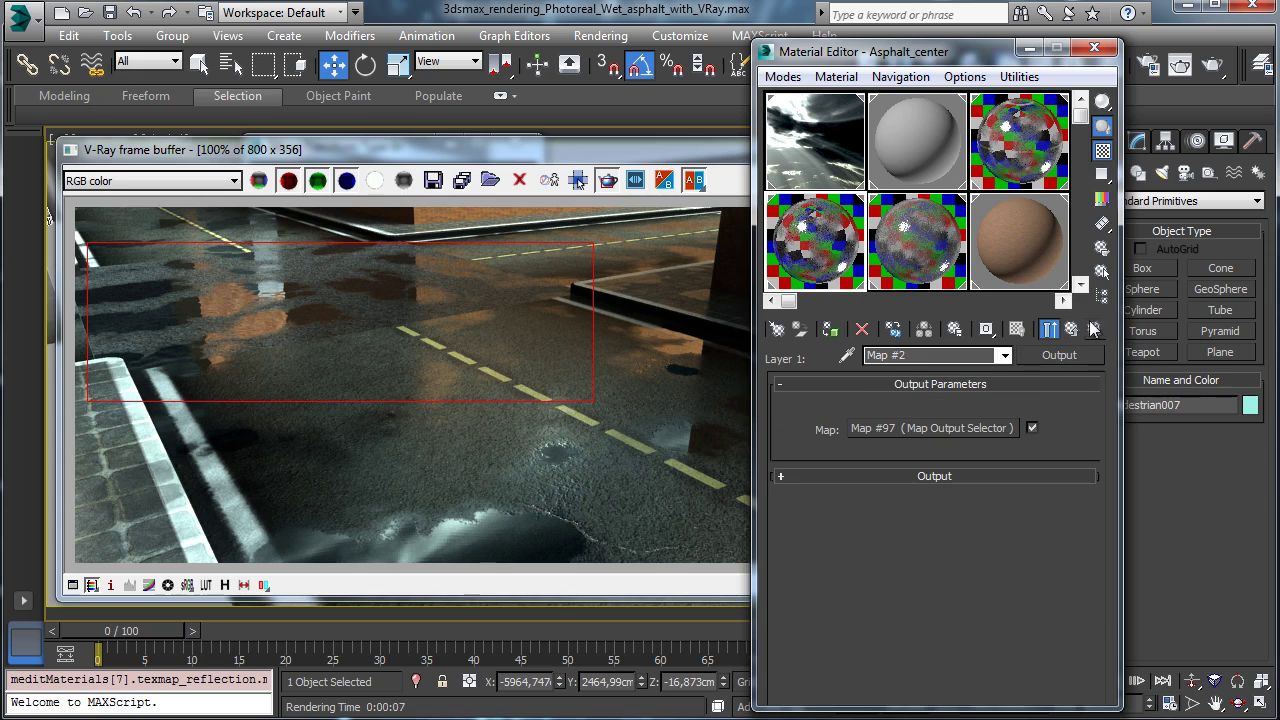
left_click(1071, 331)
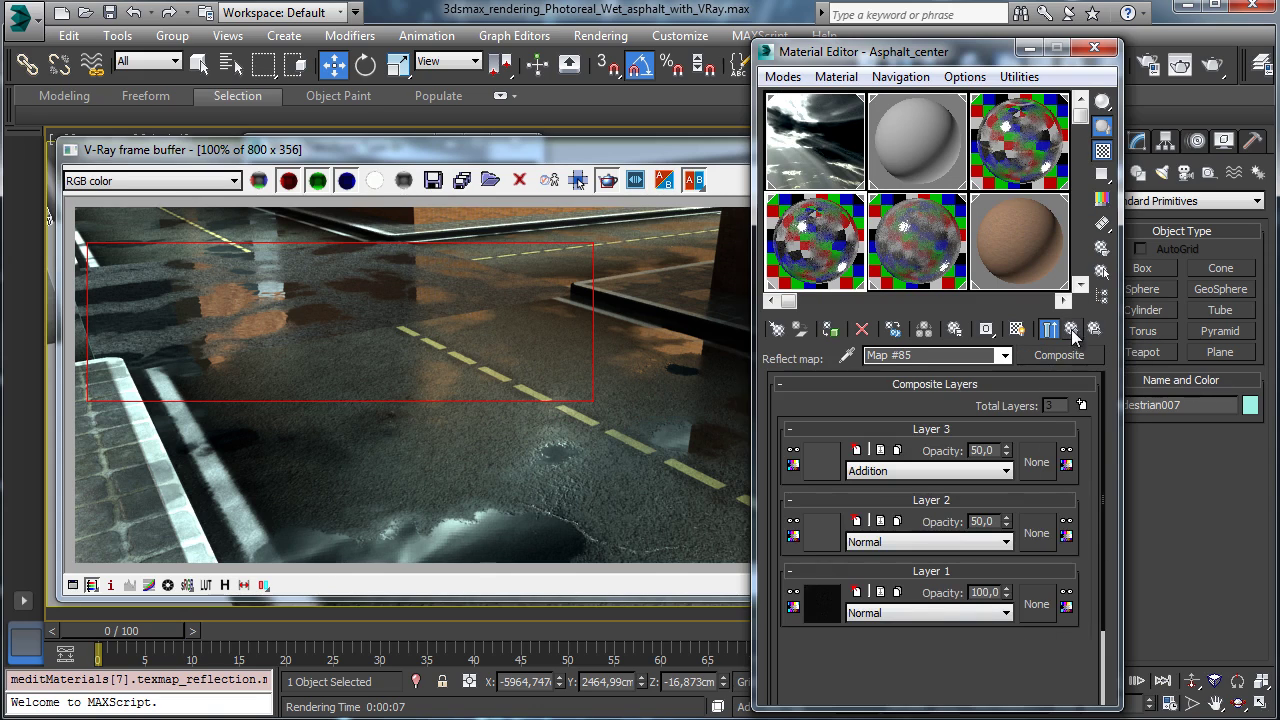
left_click(1071, 331)
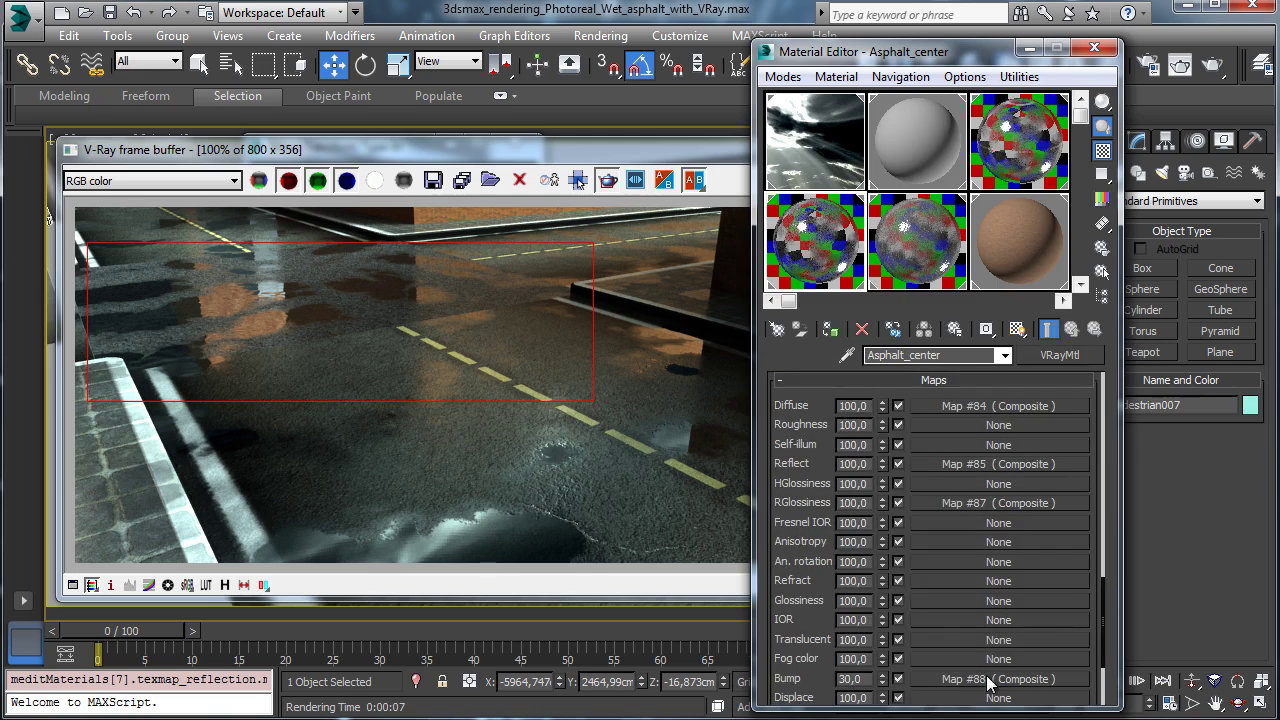
Set the U and V tiling of the Asphalt_02 Substance map in Layer 1 of the Asphalt_center bump composite to 16.
left_click(994, 676)
left_click(822, 532)
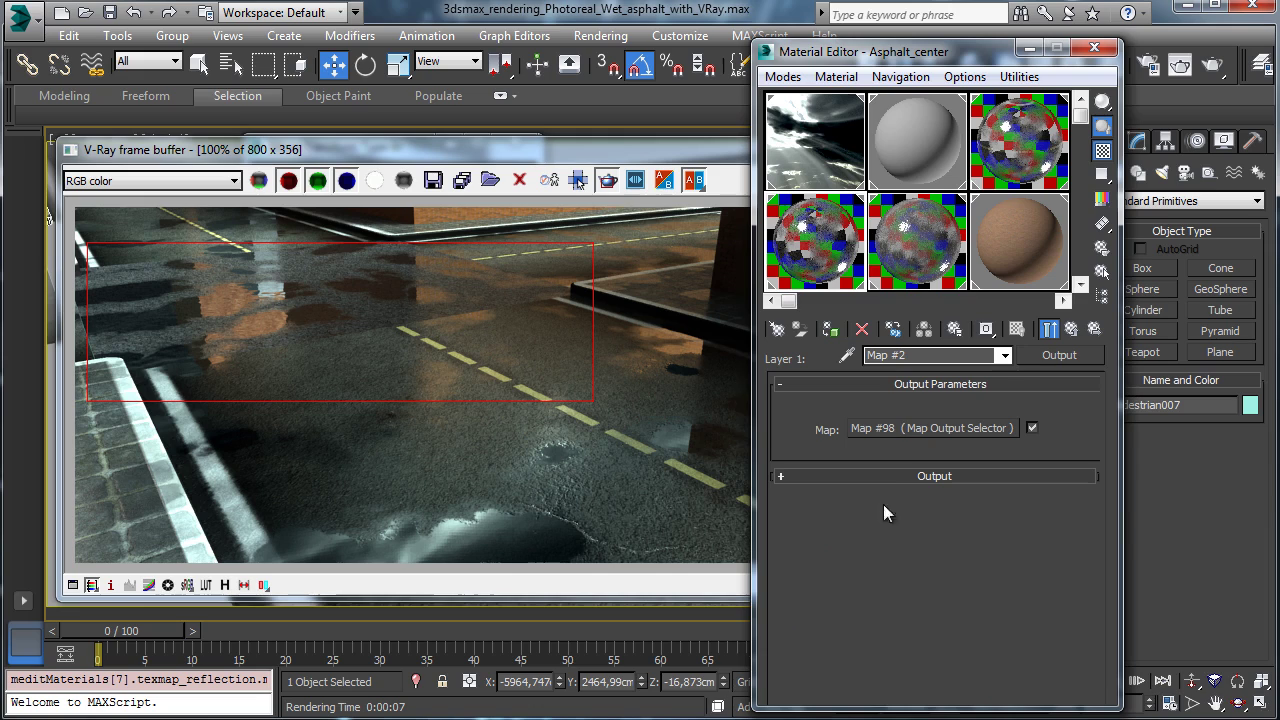
left_click(908, 430)
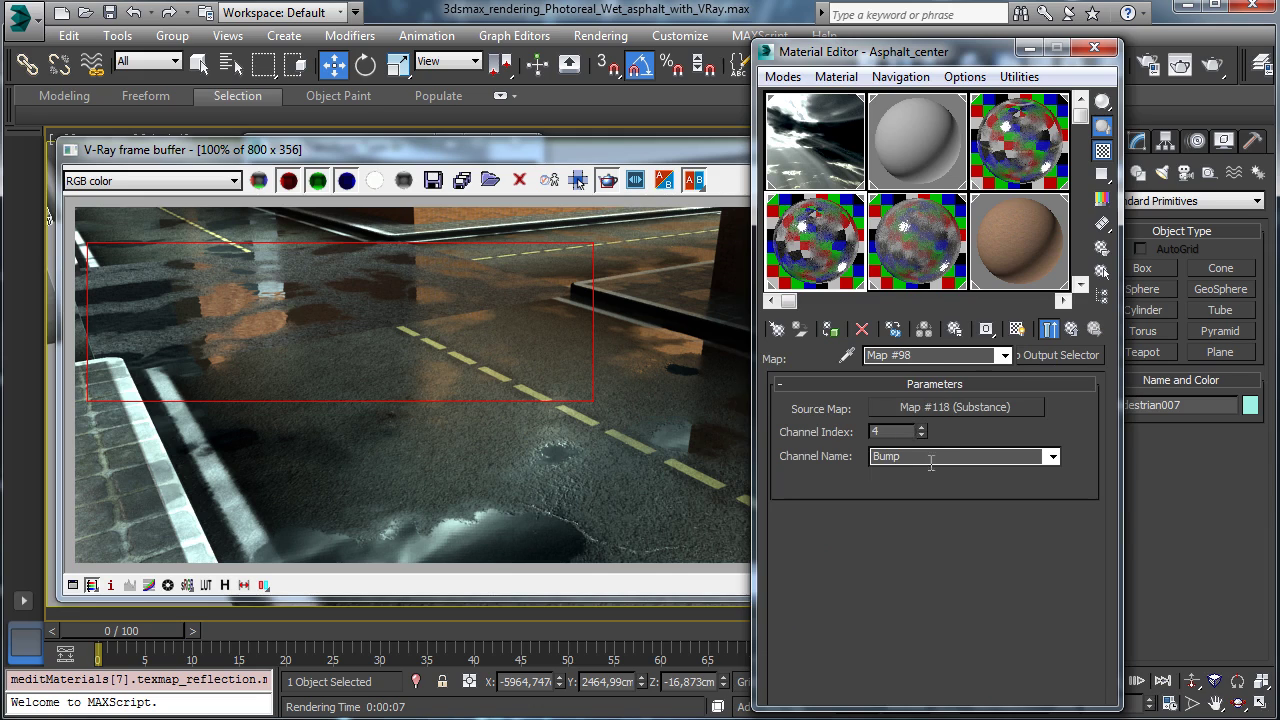
left_click(975, 408)
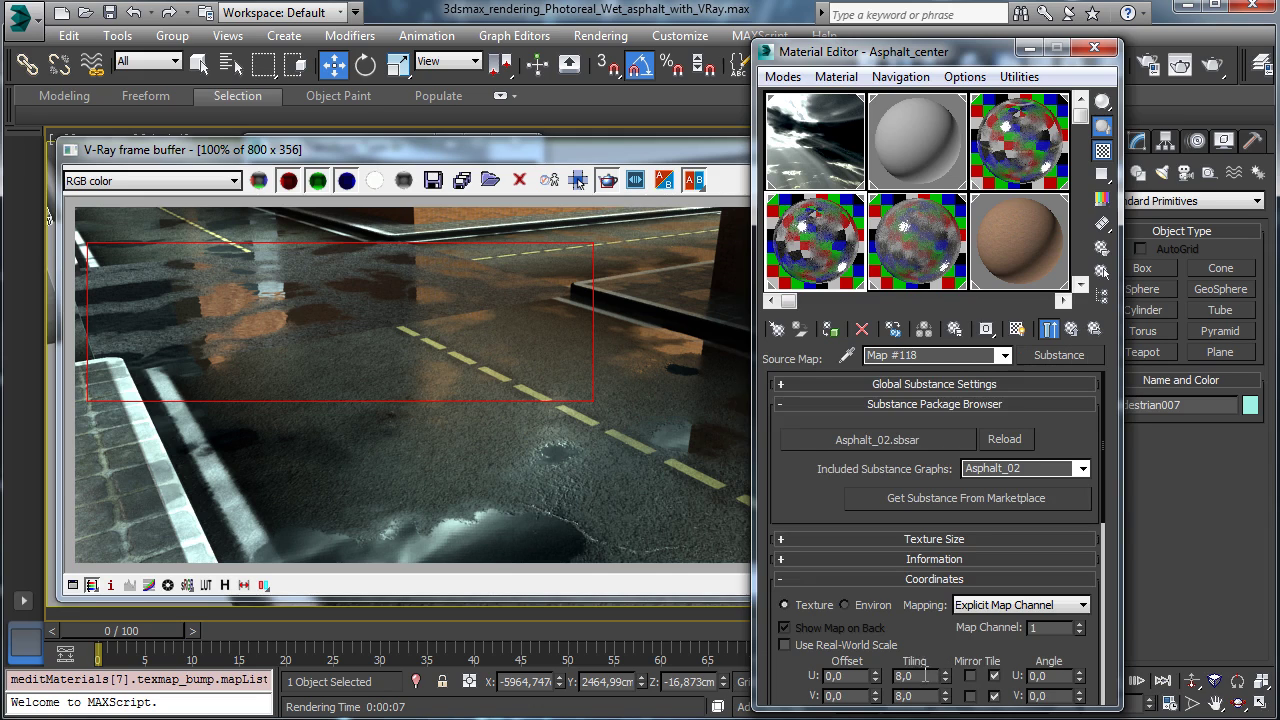
double_click(926, 676)
type("16")
double_click(924, 691)
type("16")
key("Return")
left_click(1072, 329)
left_click(1072, 329)
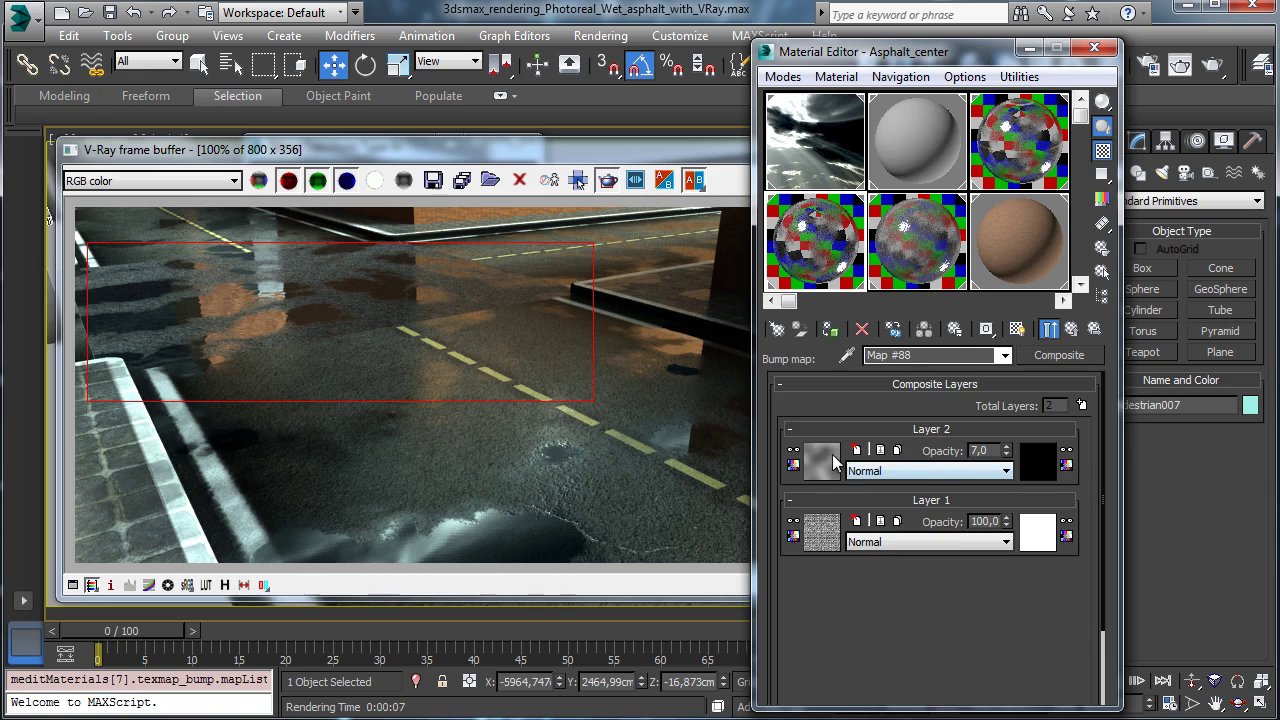
Adjust the Bump Amount of the Layer 2 noise in the Asphalt_center bump composite and return to the composite.
left_click(828, 460)
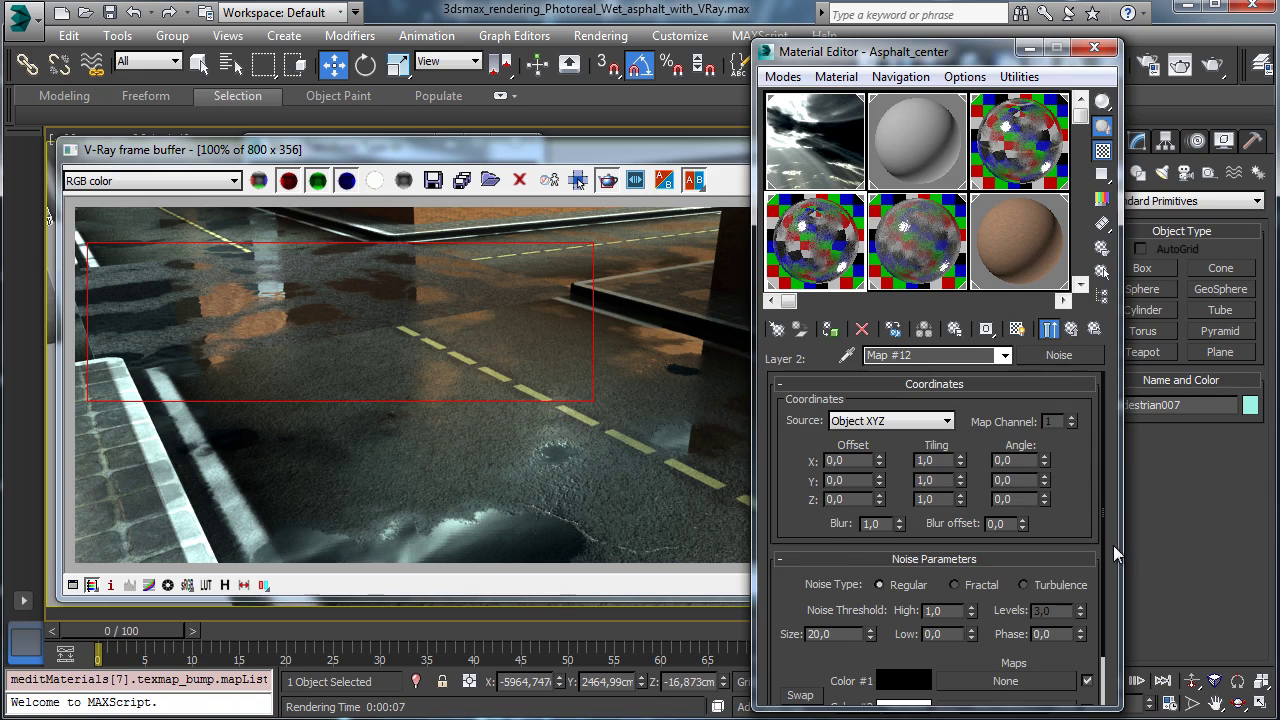
scroll(1040, 430, "down", 2)
left_click(1050, 694)
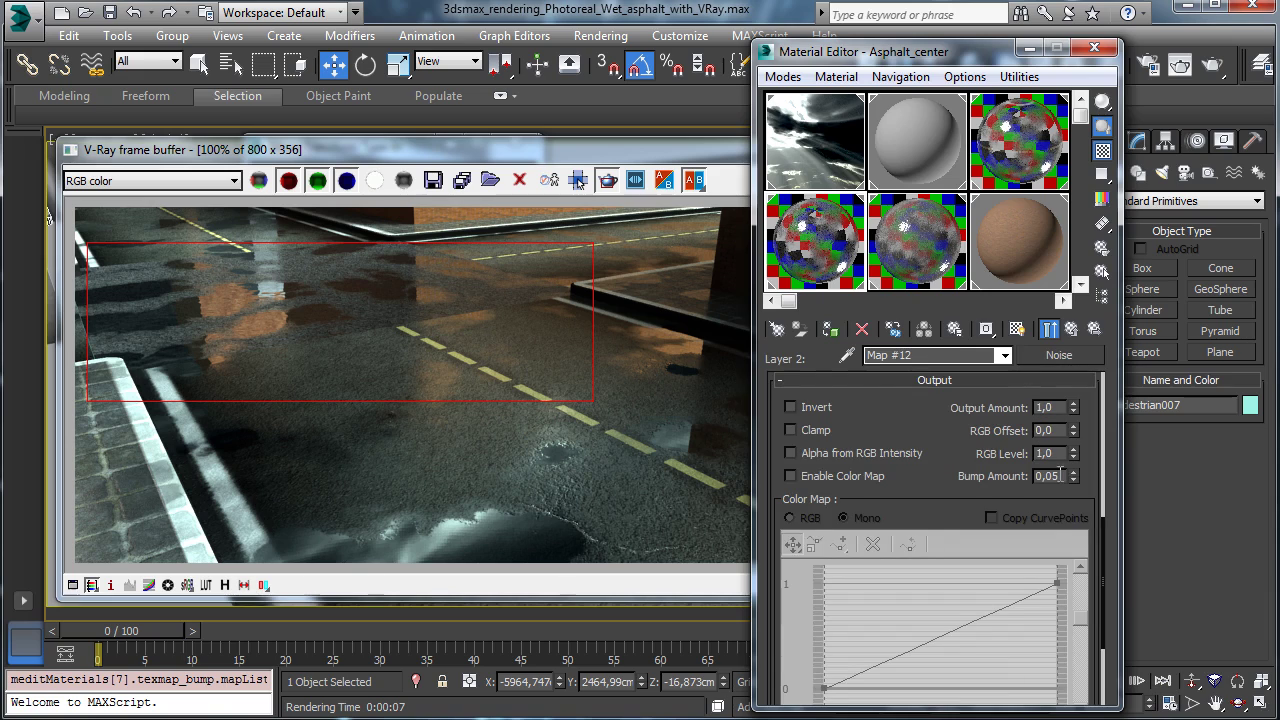
left_click(1076, 328)
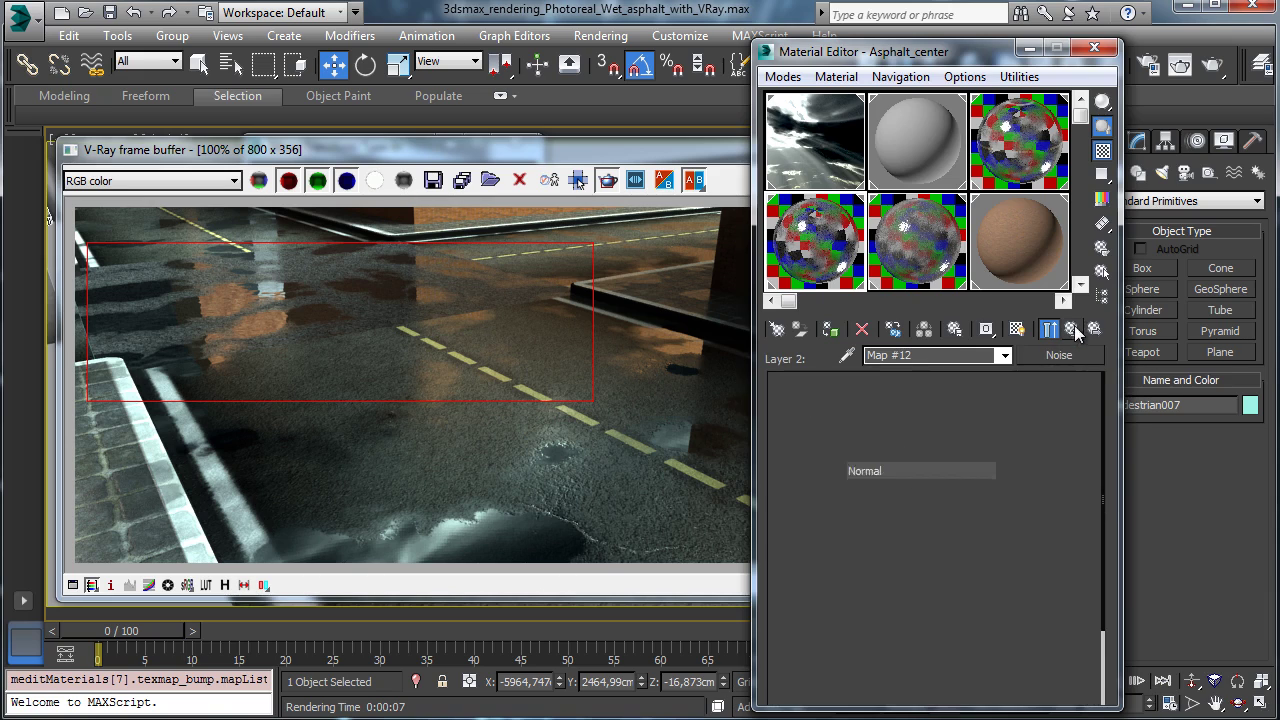
Re-render the marked region to test the Asphalt_center changes, and put away the frame buffer and material editor.
left_click(673, 156)
left_click(869, 180)
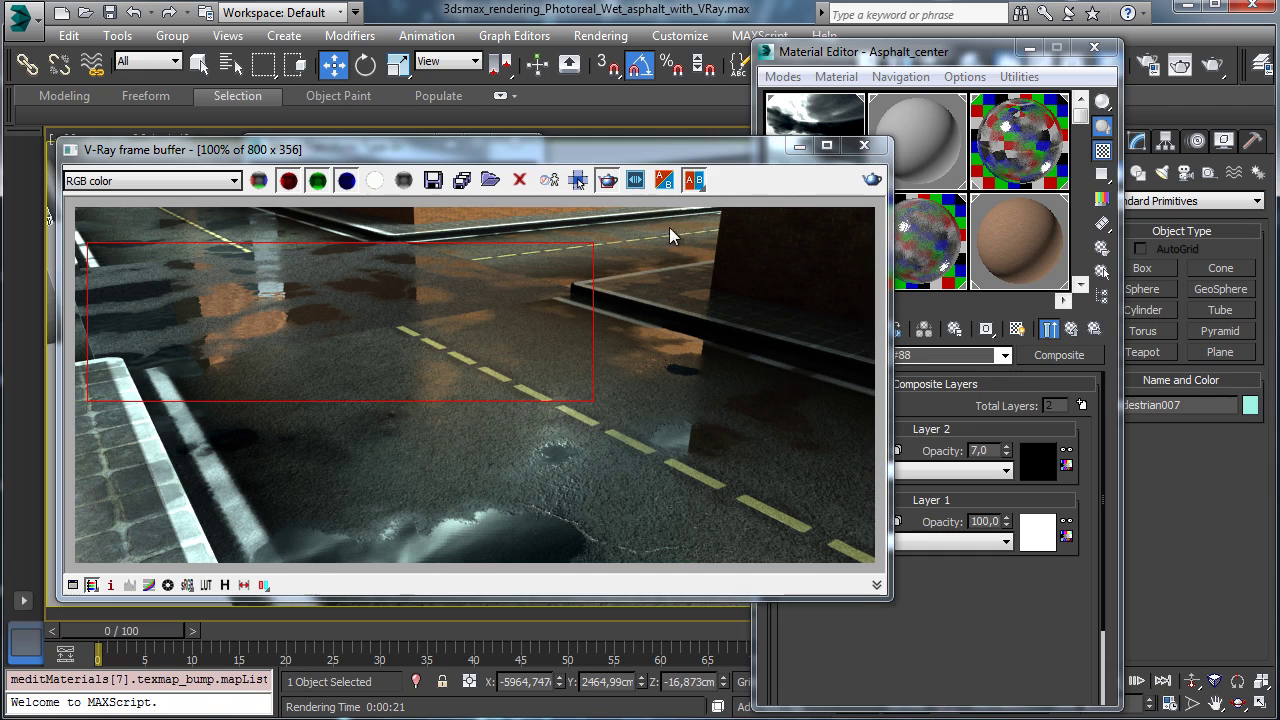
left_click(799, 145)
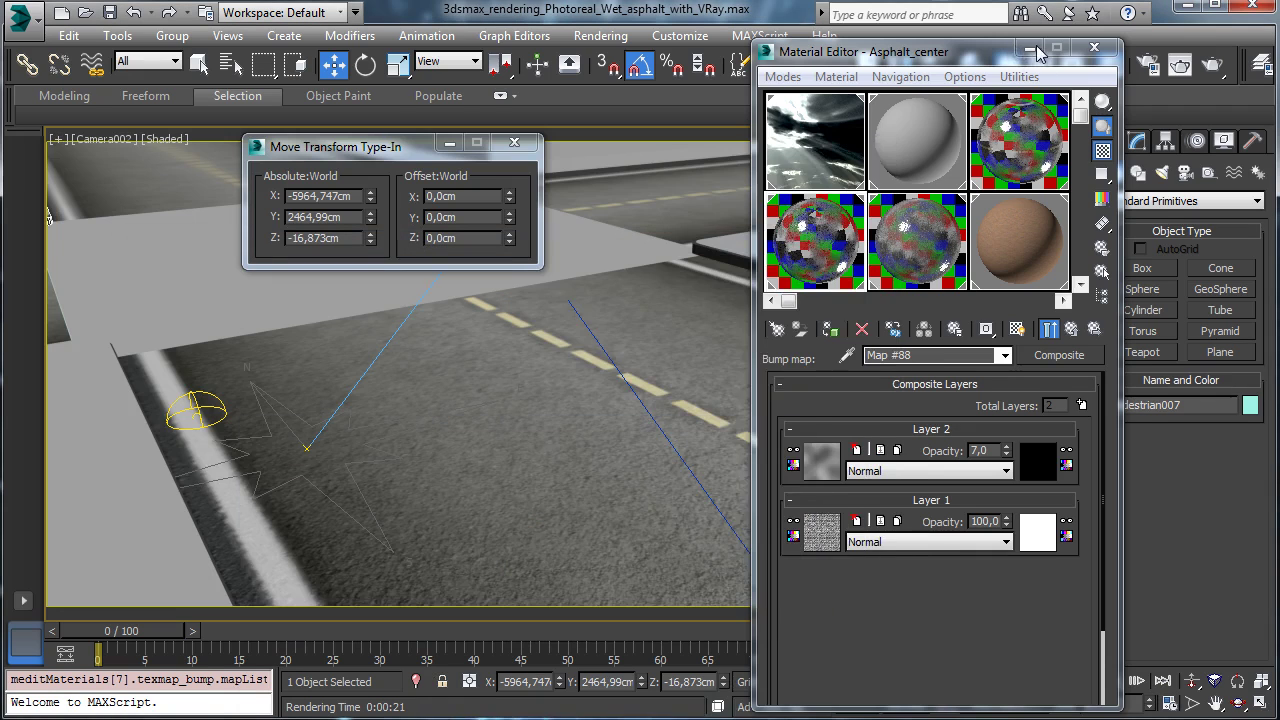
key("m")
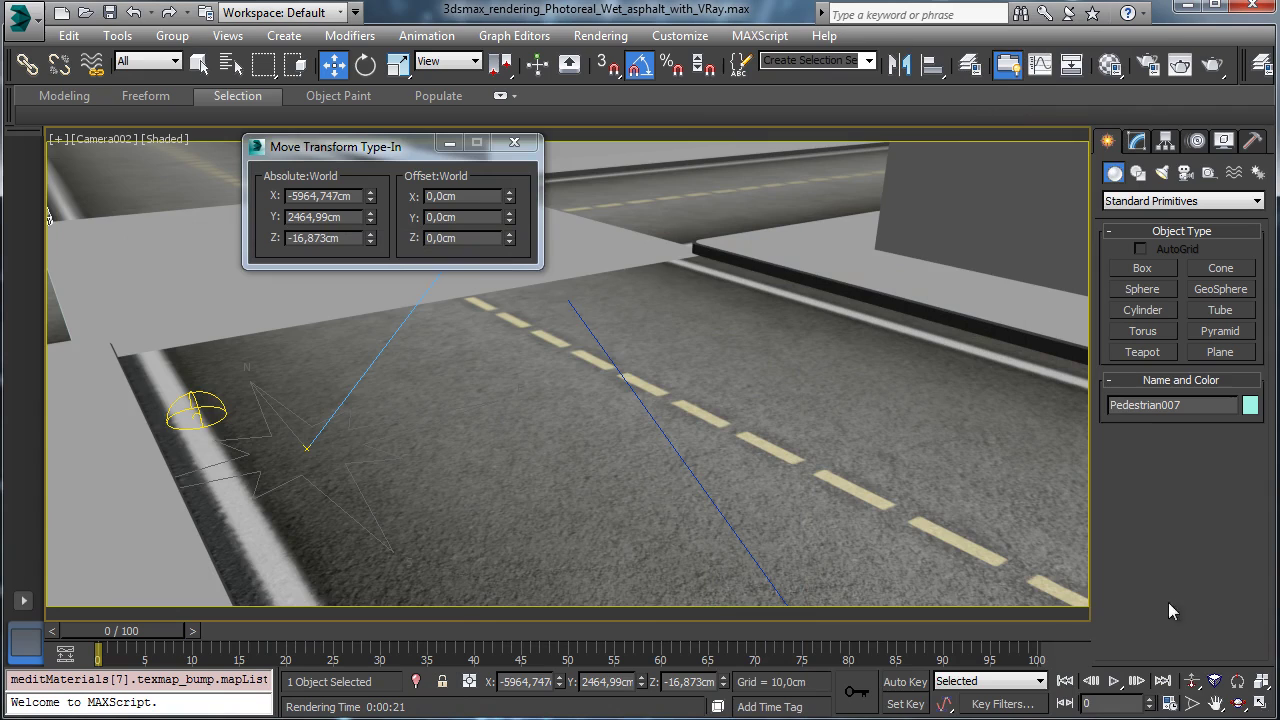
Dolly Camera002 back and truck it to show more of the crossing and sidewalk corner.
left_click(1193, 682)
left_click_drag(486, 363, 494, 378)
left_click(1216, 703)
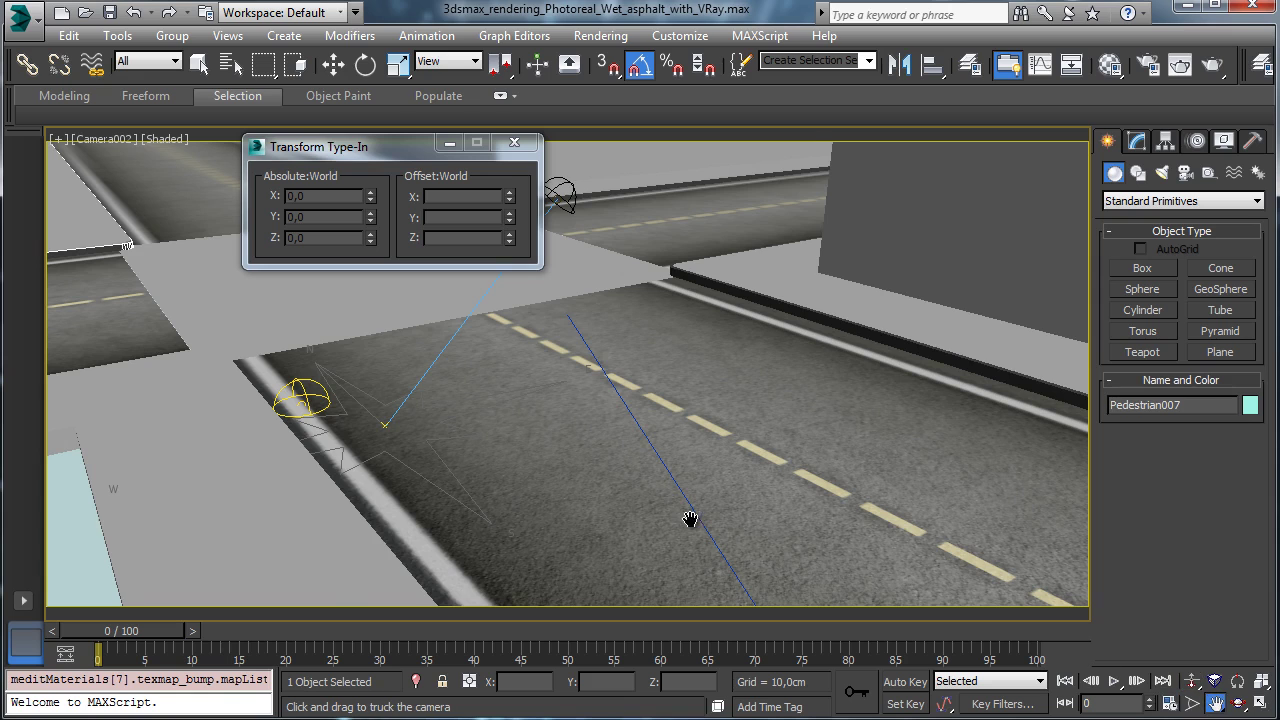
left_click_drag(698, 515, 669, 546)
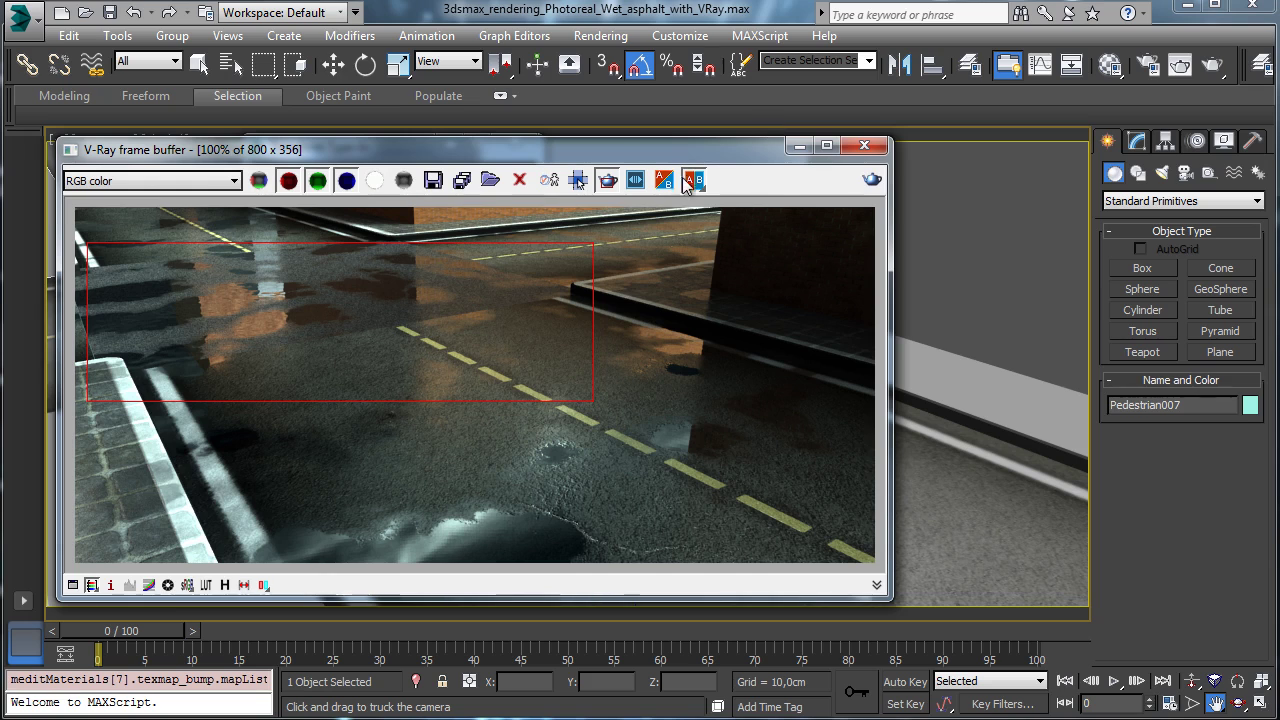
Turn off region rendering, render the full Camera002 view, and put the frame buffer away.
left_click(607, 183)
left_click(871, 182)
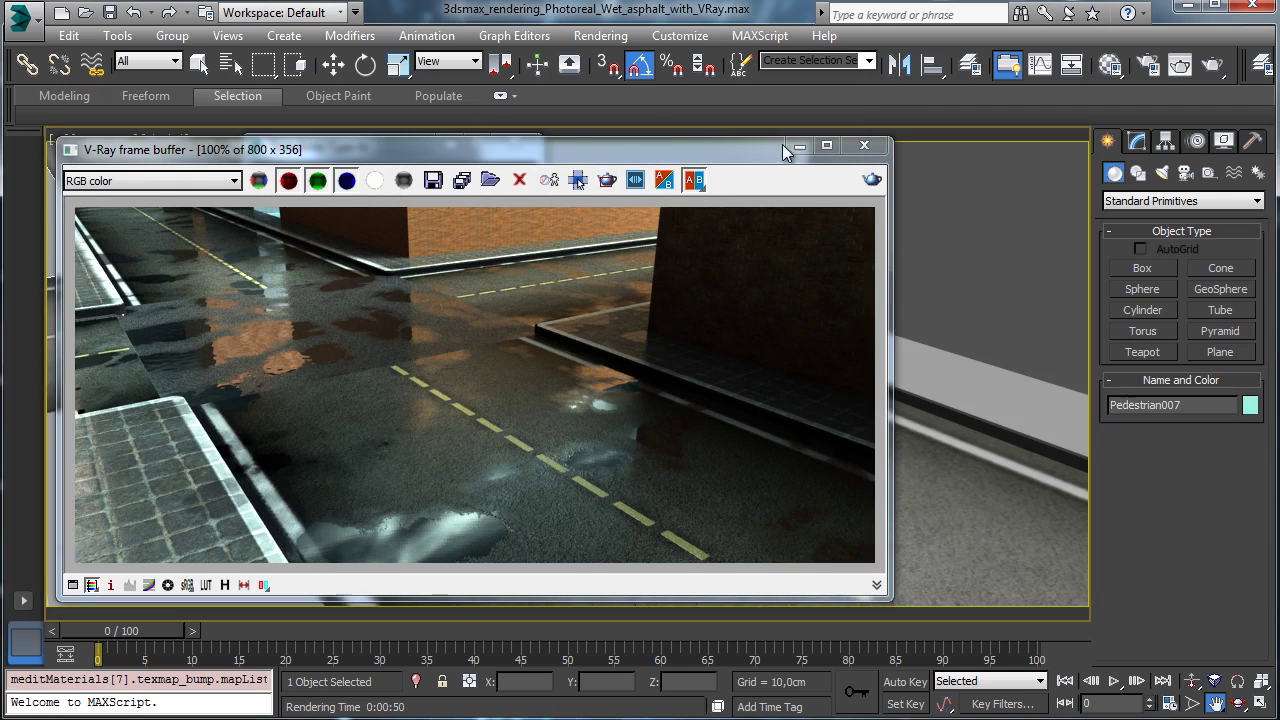
left_click(799, 145)
Turn off angle snap and fine-tune the Camera002 framing by orbiting slightly lower and trucking the road toward the left of the frame.
left_click(1238, 703)
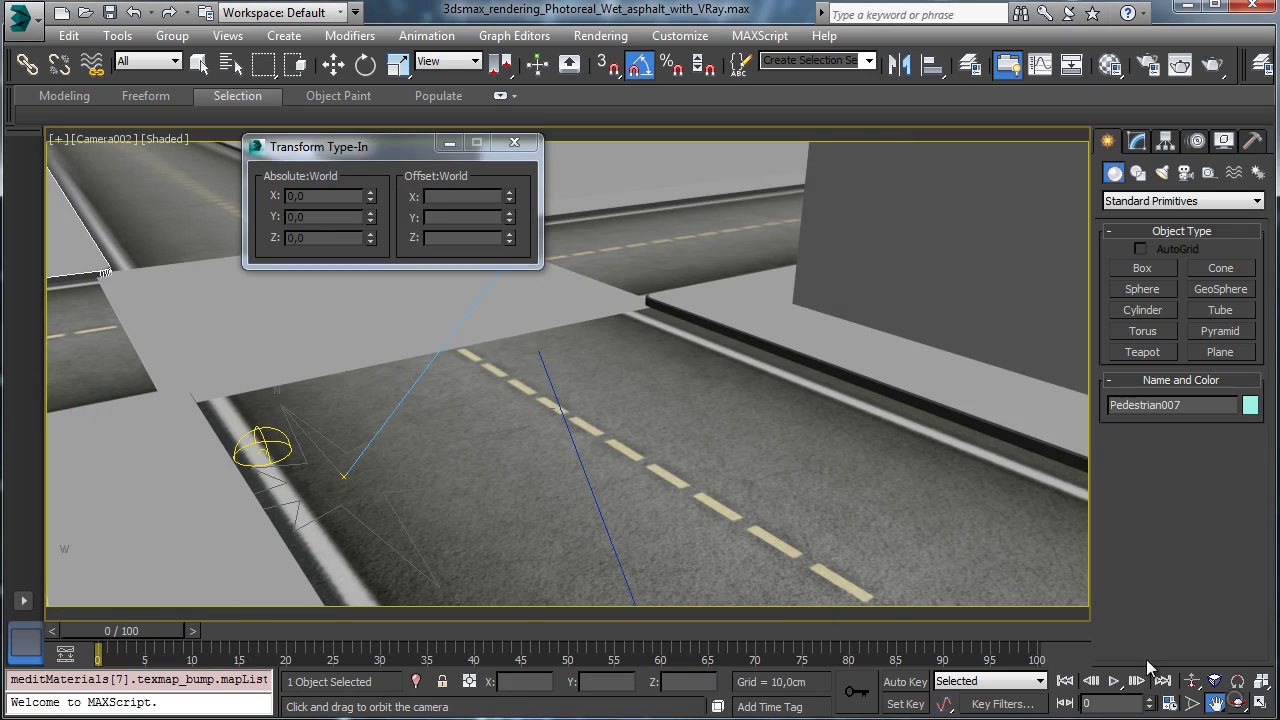
left_click_drag(438, 354, 441, 345)
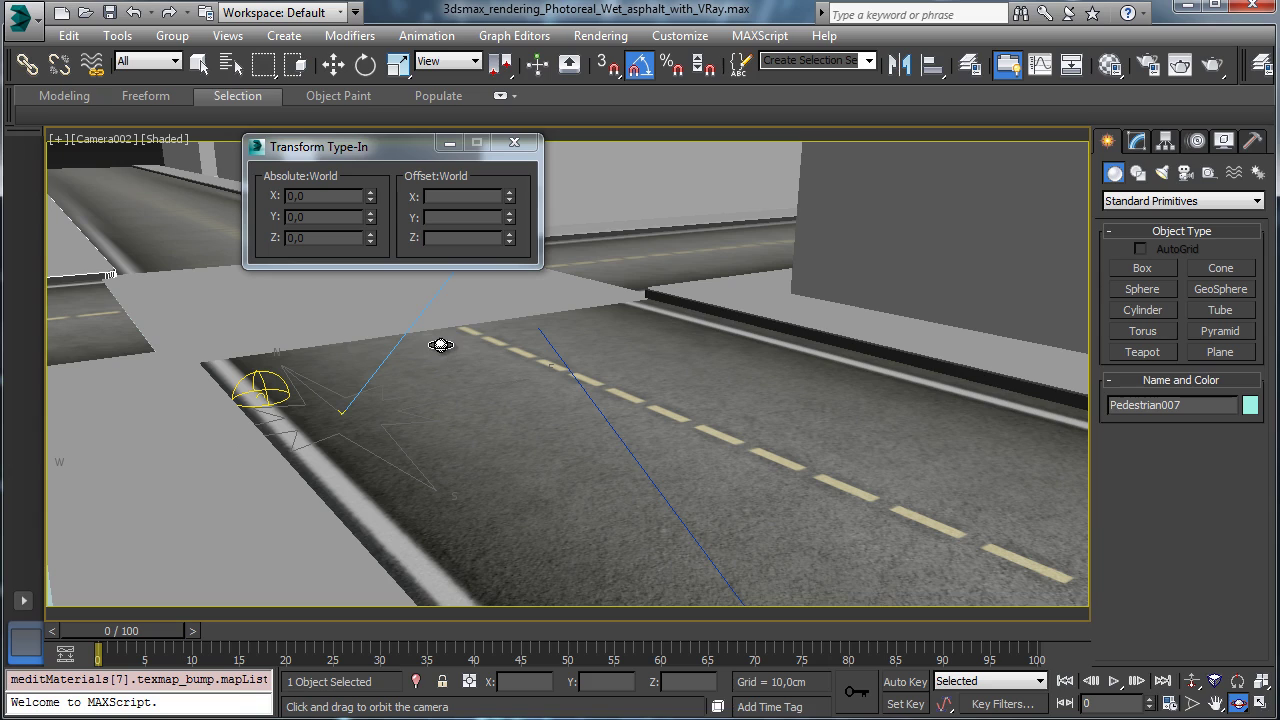
left_click(640, 65)
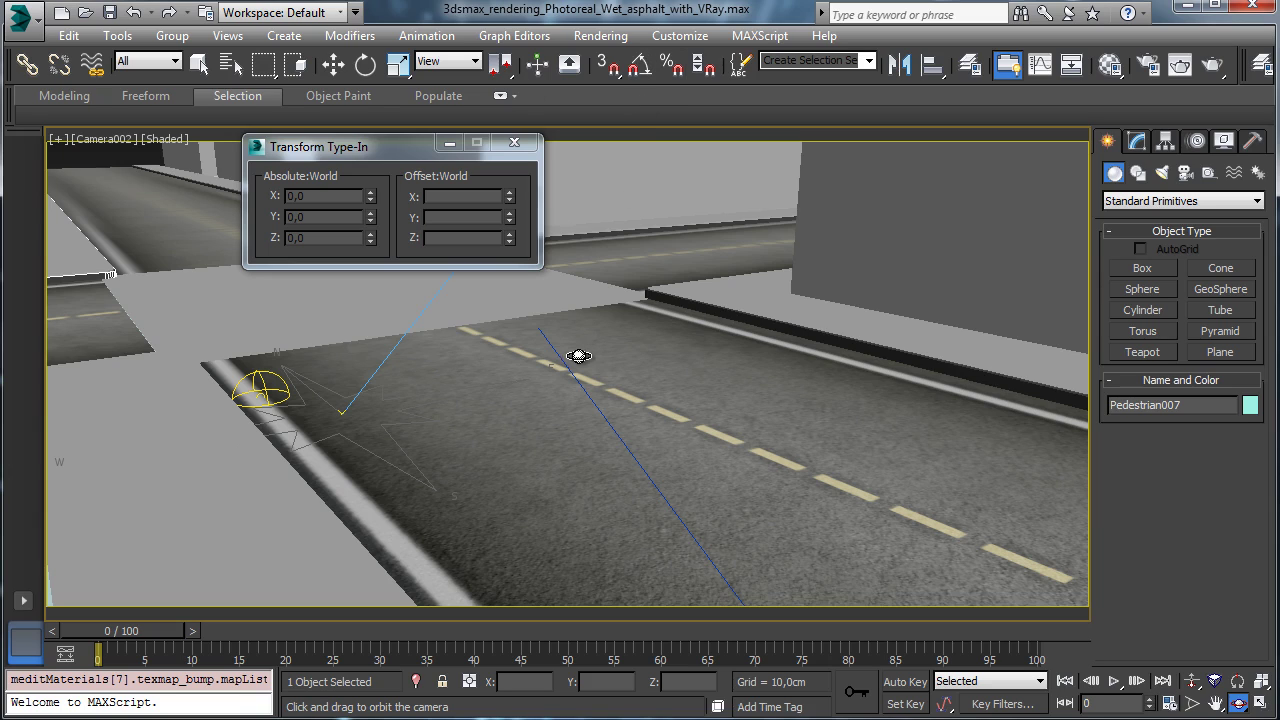
key("w")
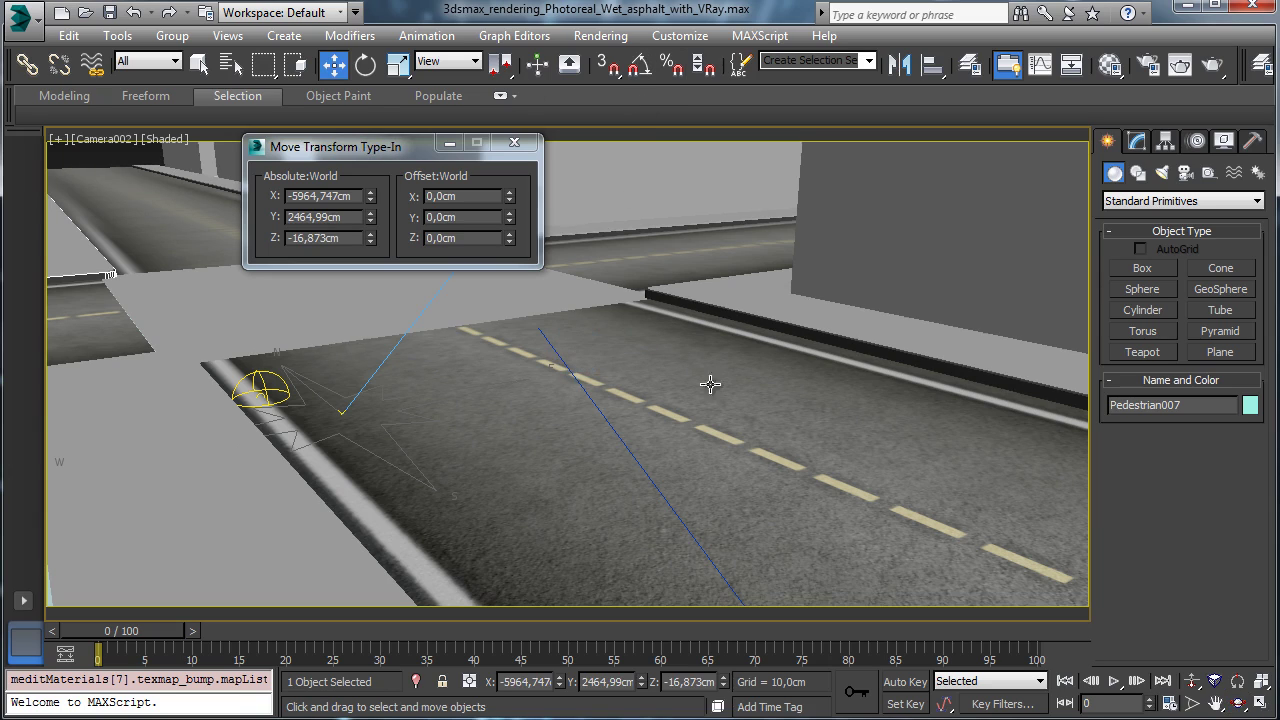
left_click(1240, 705)
left_click_drag(529, 363, 536, 372)
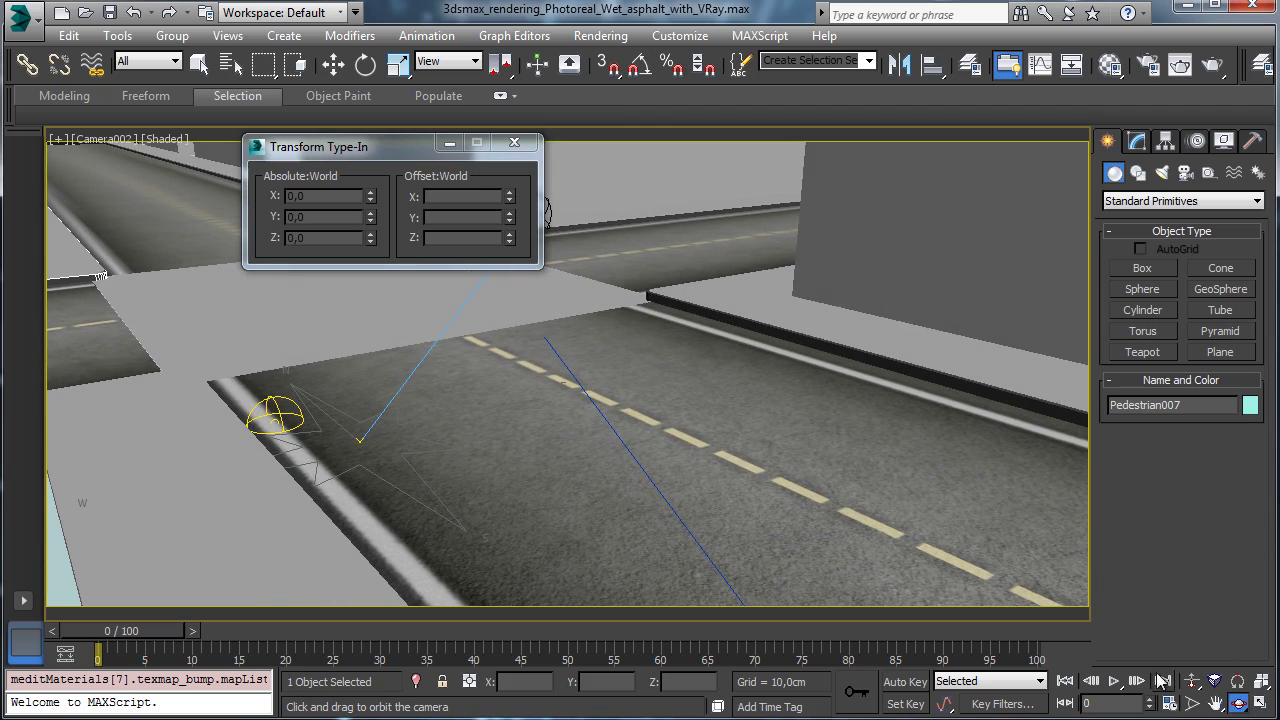
left_click(1215, 704)
left_click_drag(595, 461, 567, 452)
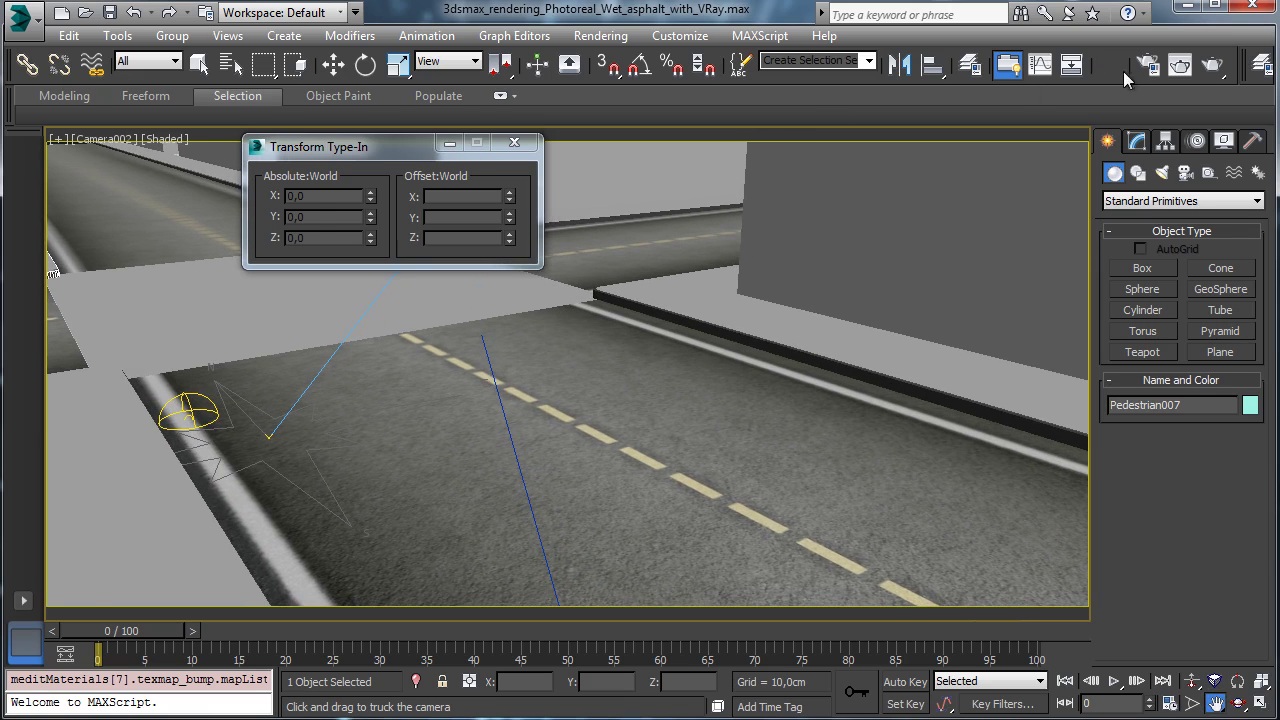
Save the scene and unhide the Car layer.
left_click(110, 12)
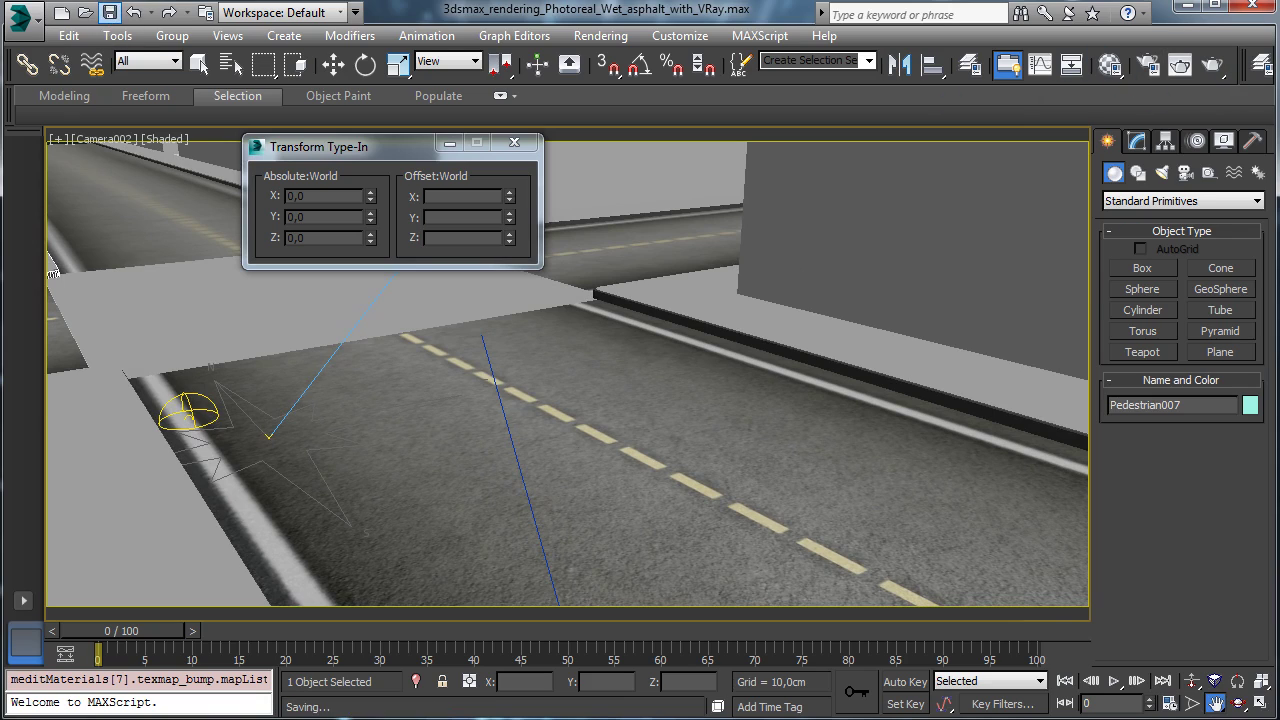
left_click(969, 64)
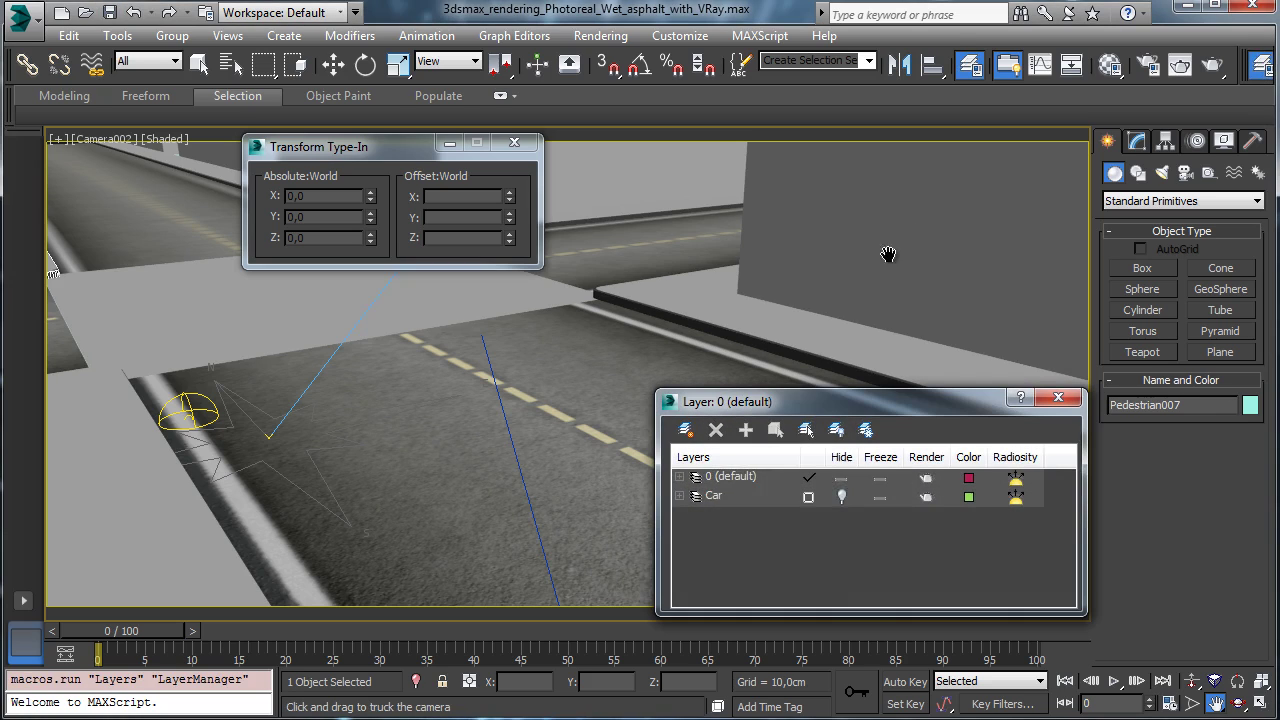
left_click(843, 497)
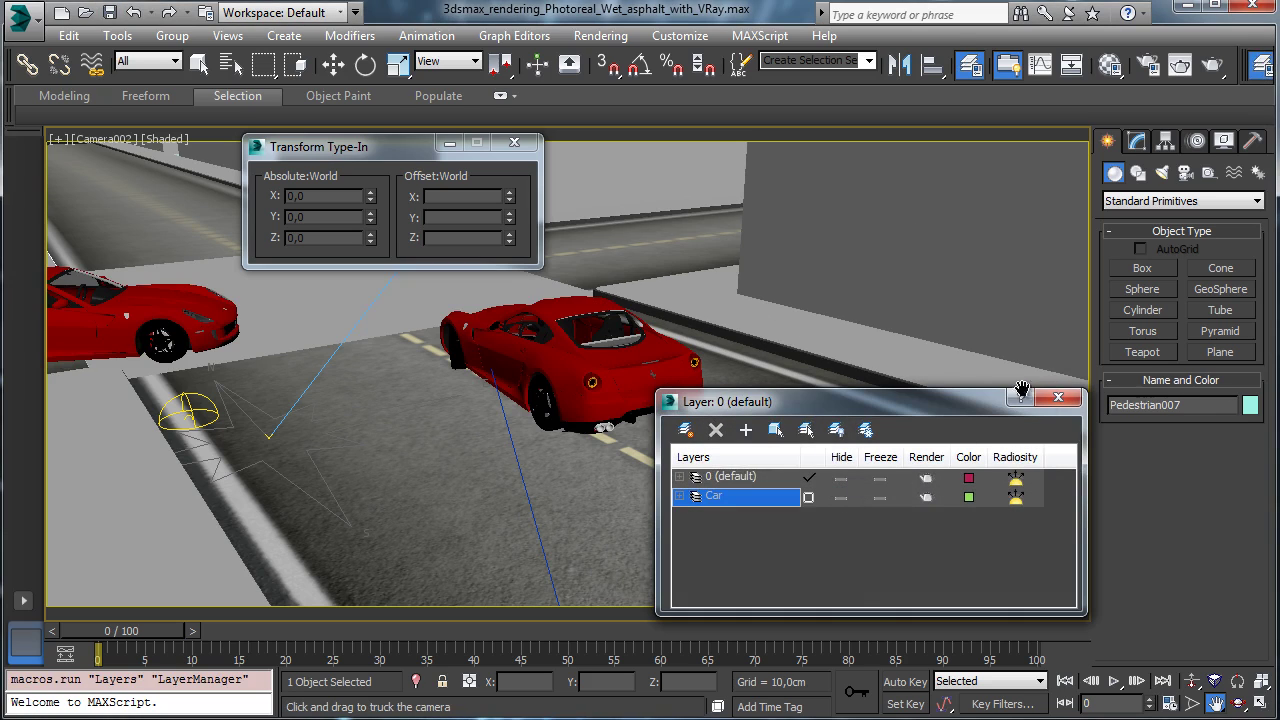
left_click(1058, 397)
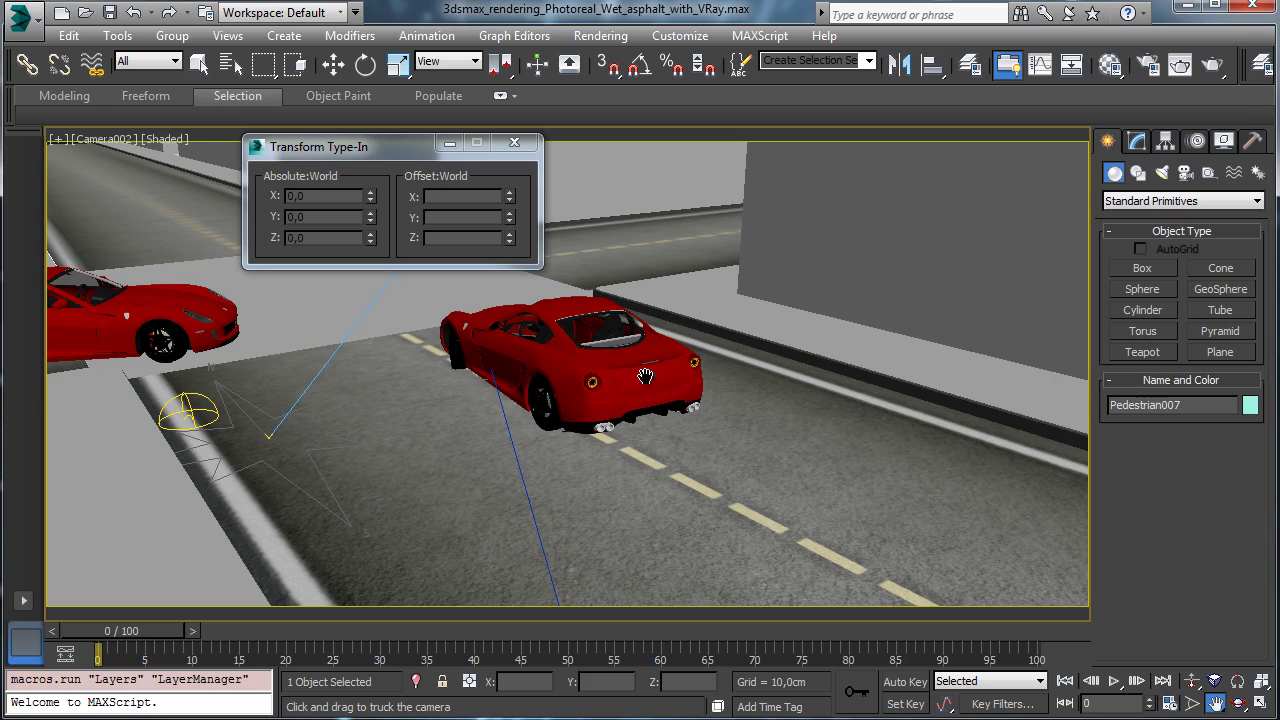
left_click(333, 64)
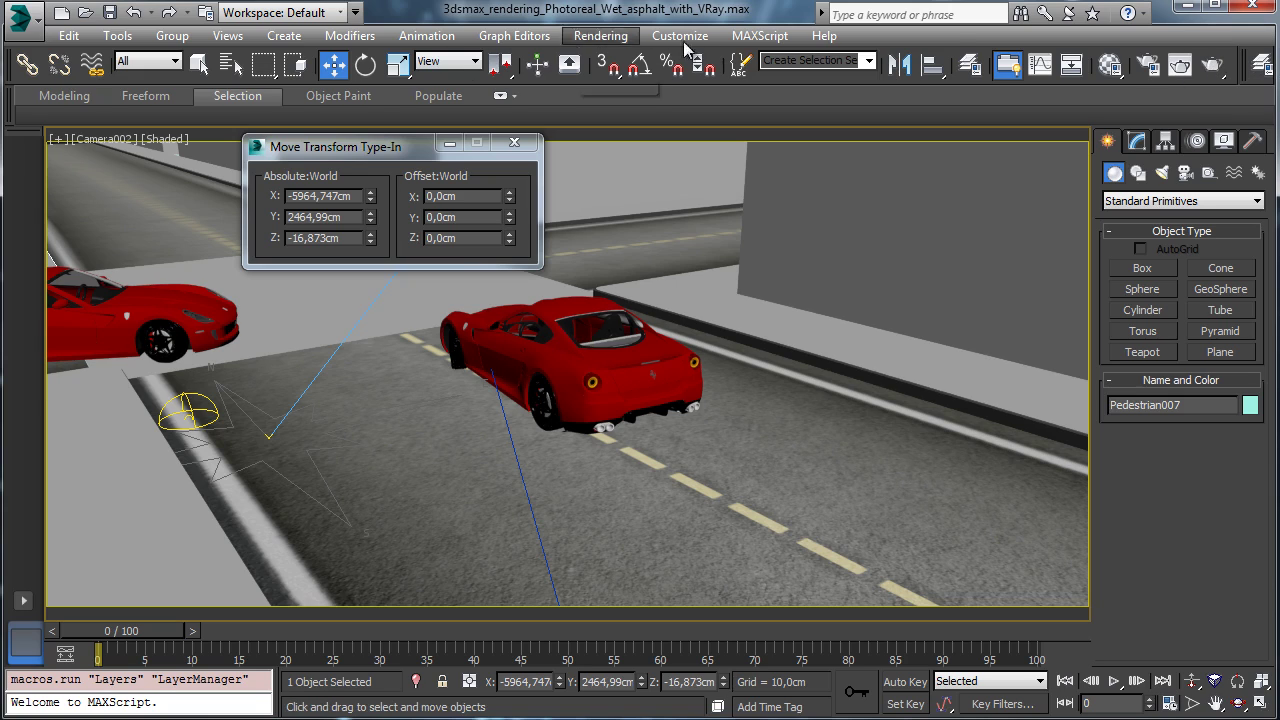
Set the contrast of the Map #4 Color Correction on Sky.exr to 4 and render the Camera002 view with the cars.
left_click(1112, 68)
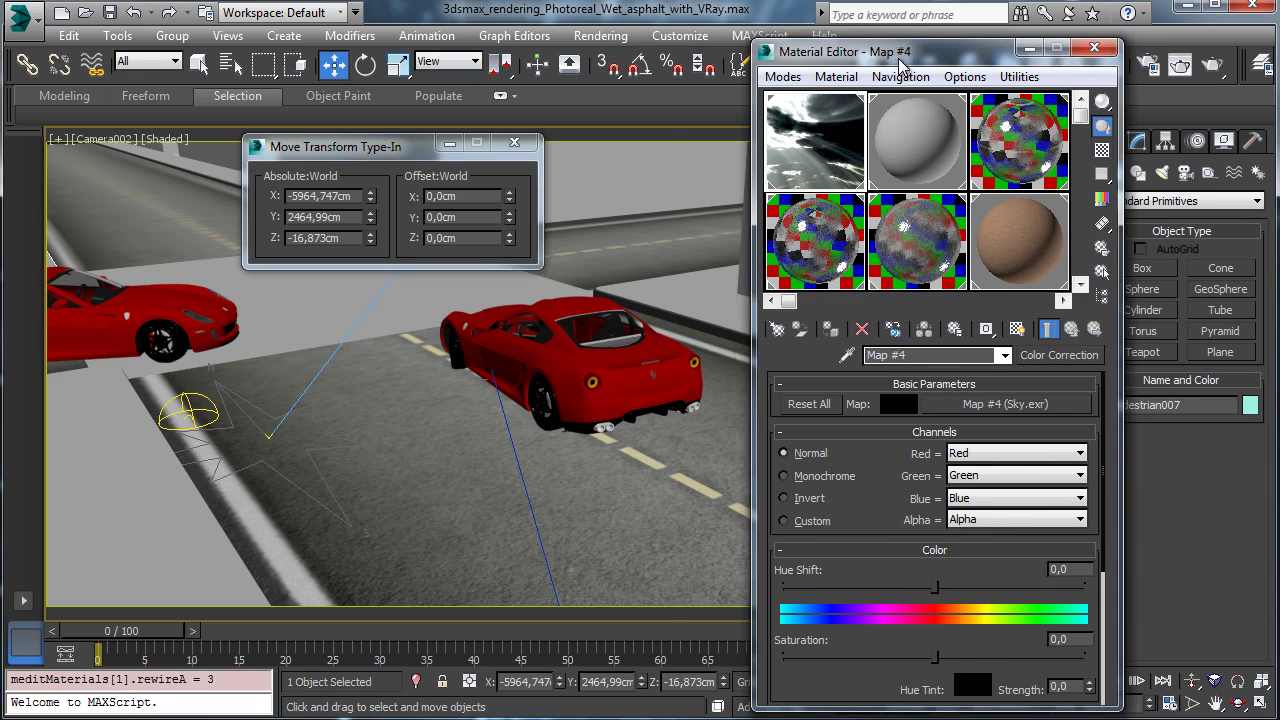
left_click_drag(899, 57, 839, 34)
left_click_drag(913, 630, 913, 411)
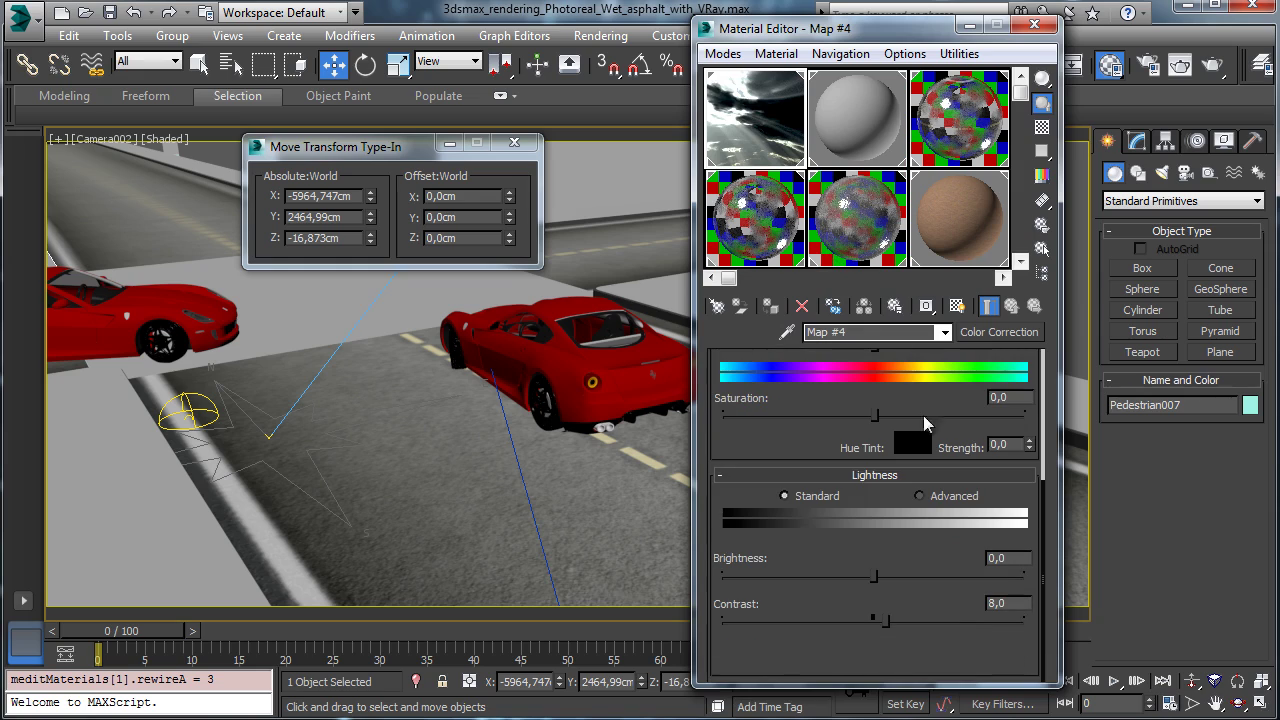
double_click(1022, 604)
type("5")
key("Return")
type("4")
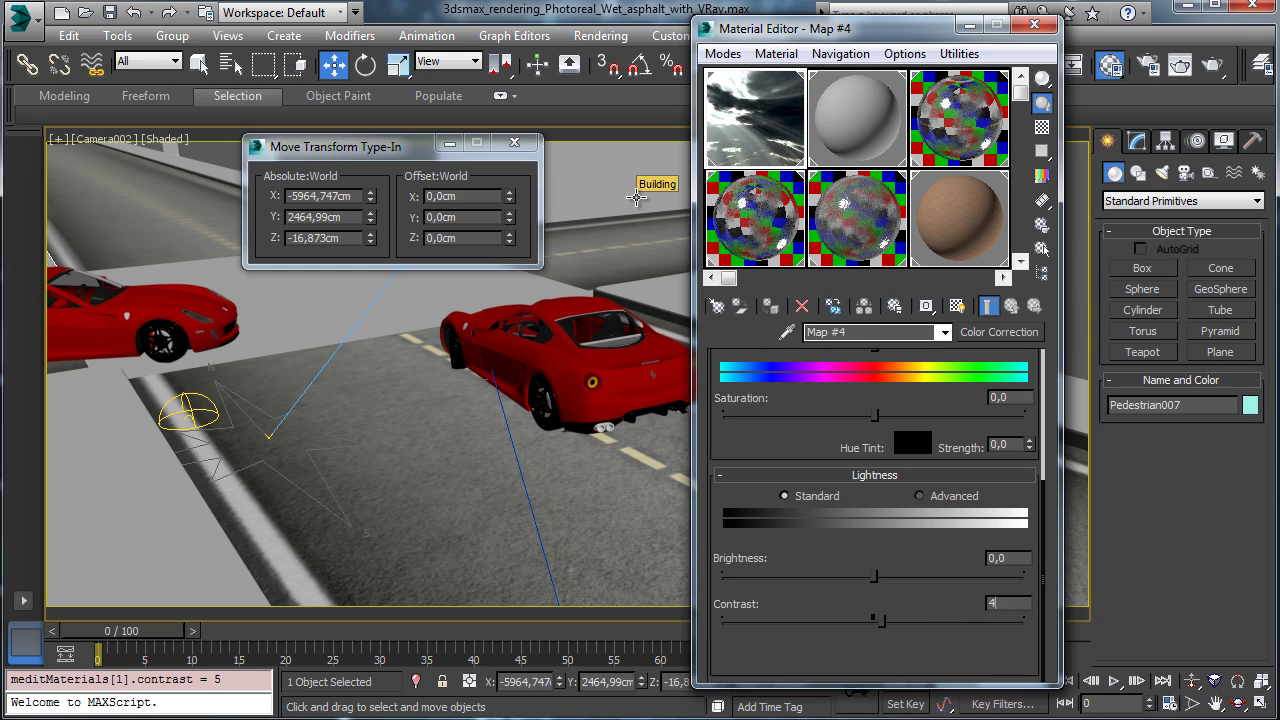
key("Return")
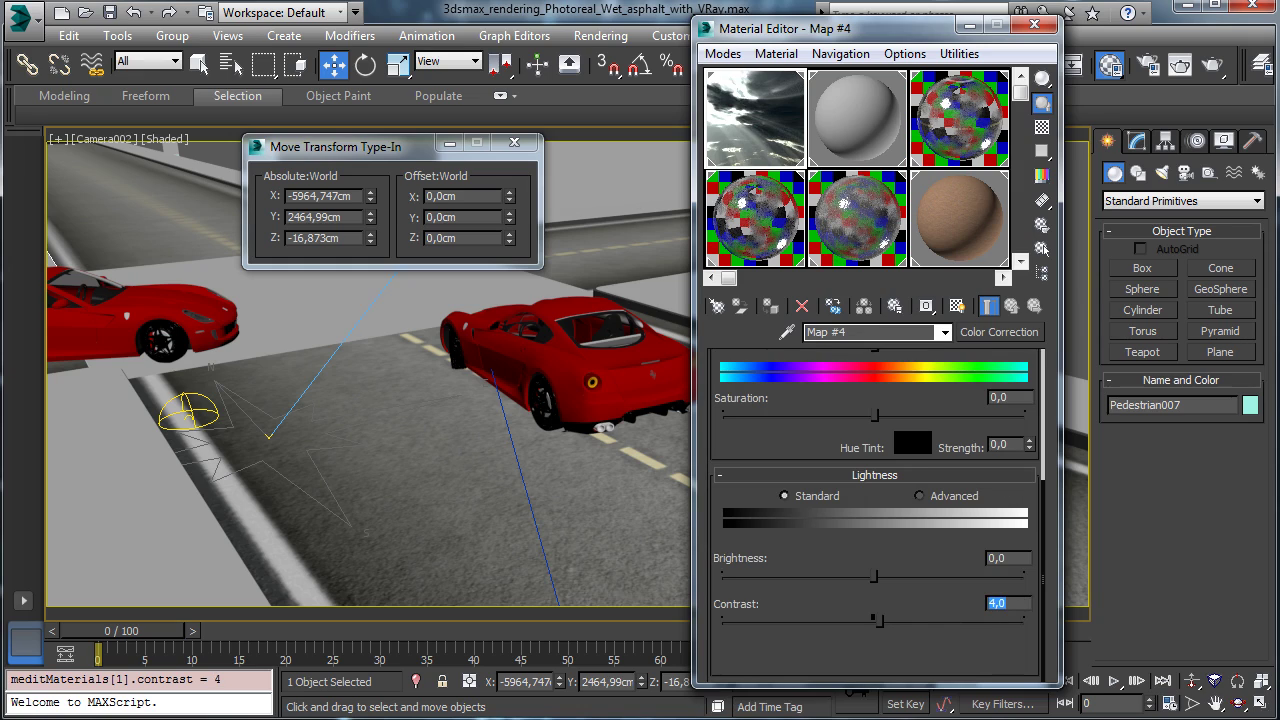
left_click(1213, 63)
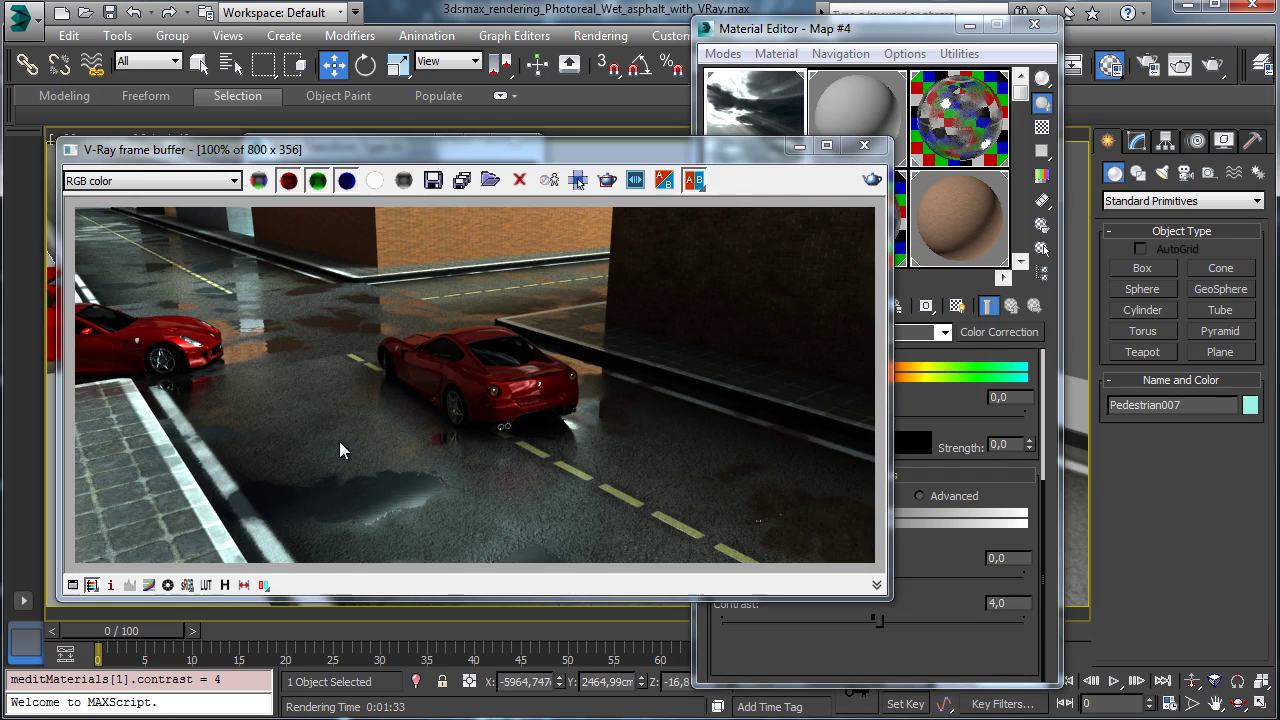